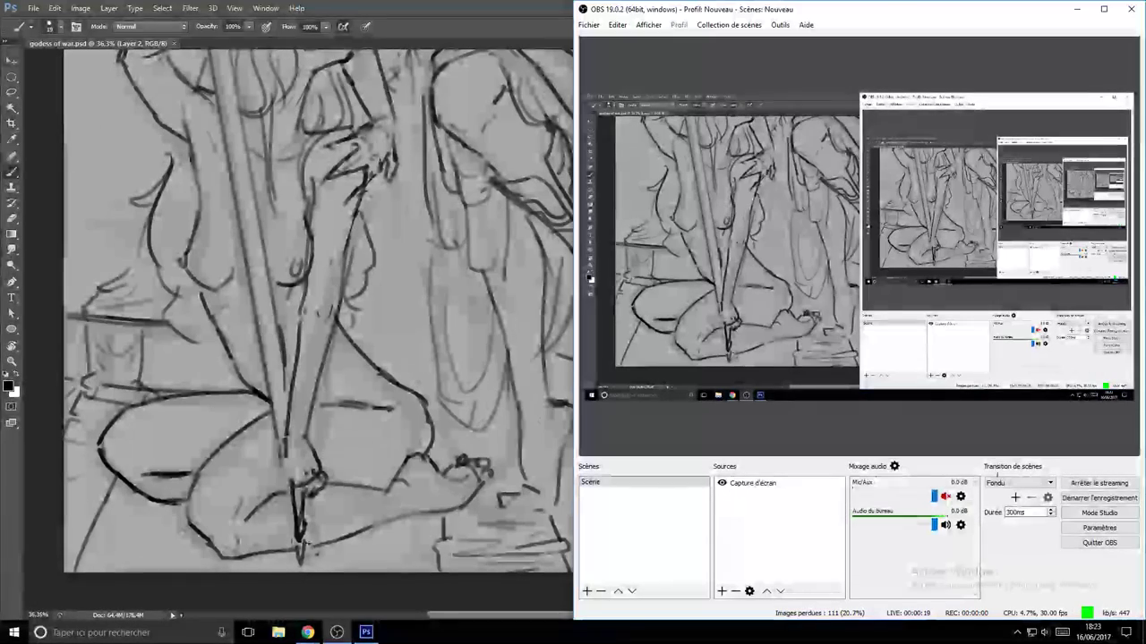
- Check the live broadcast on the Twitch channel page in Chrome, returning to the goddess drawing in Photoshop
mouse_move(307, 632)
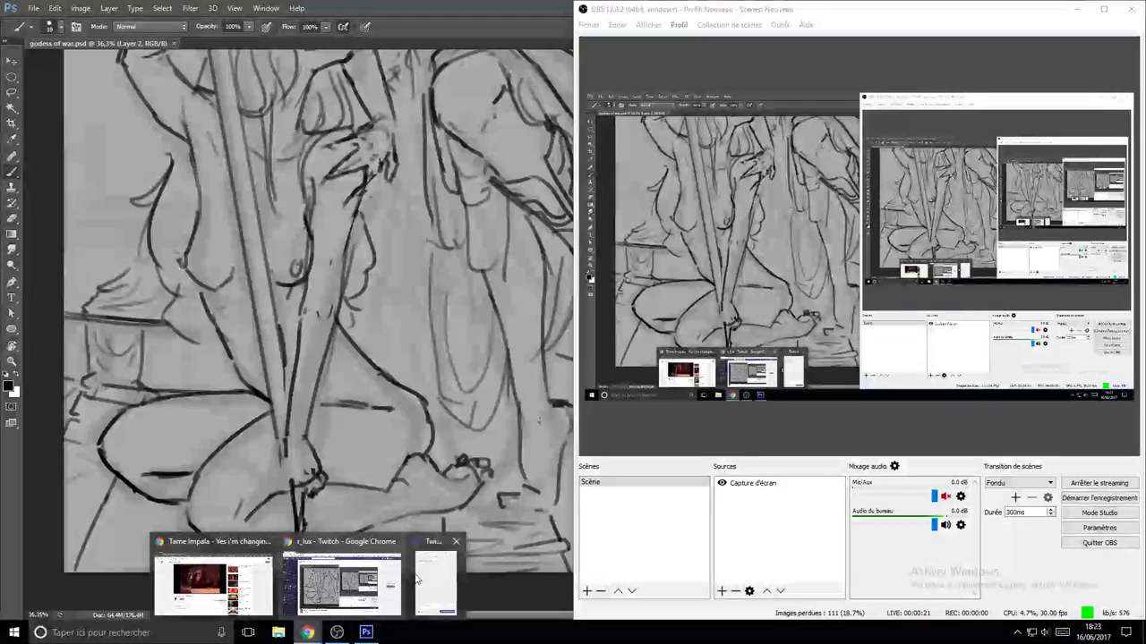
mouse_move(417, 580)
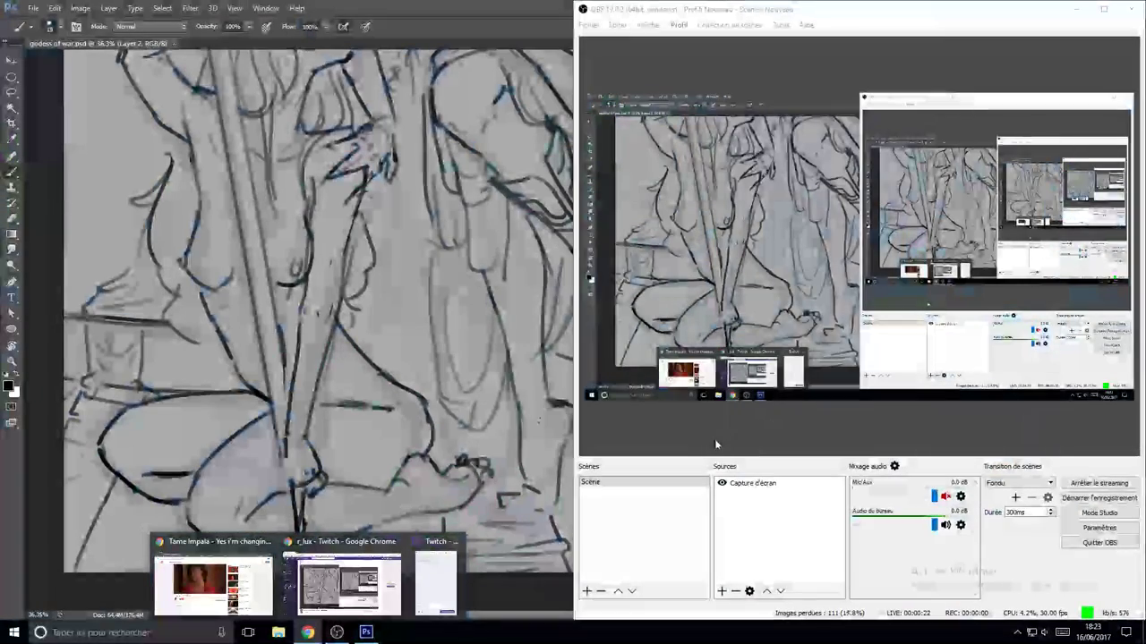
left_click(379, 541)
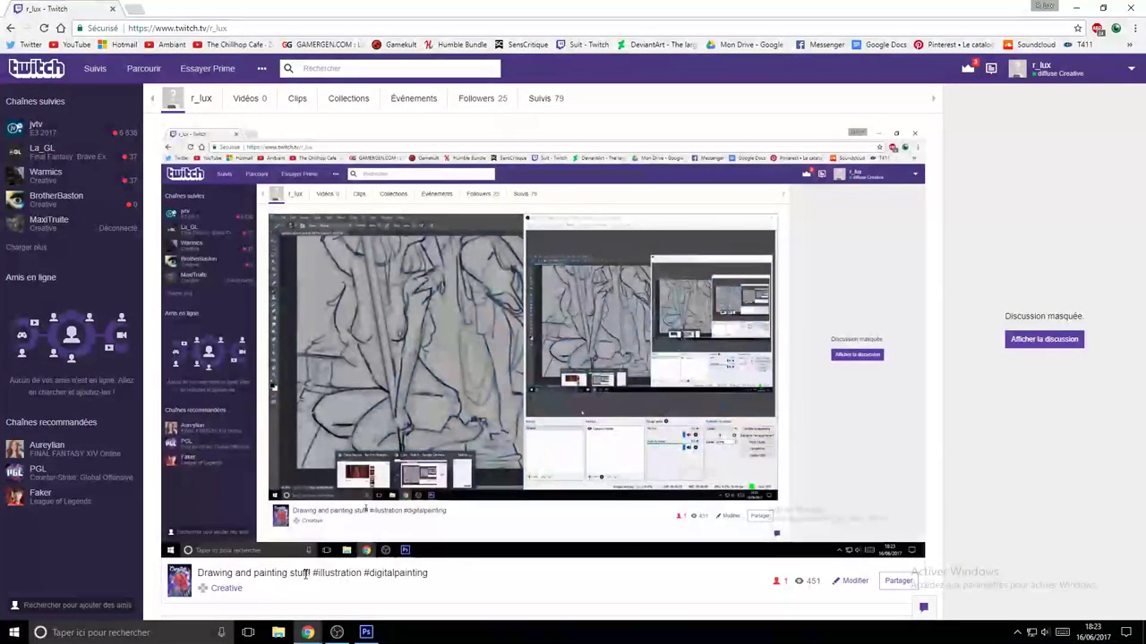
left_click(366, 633)
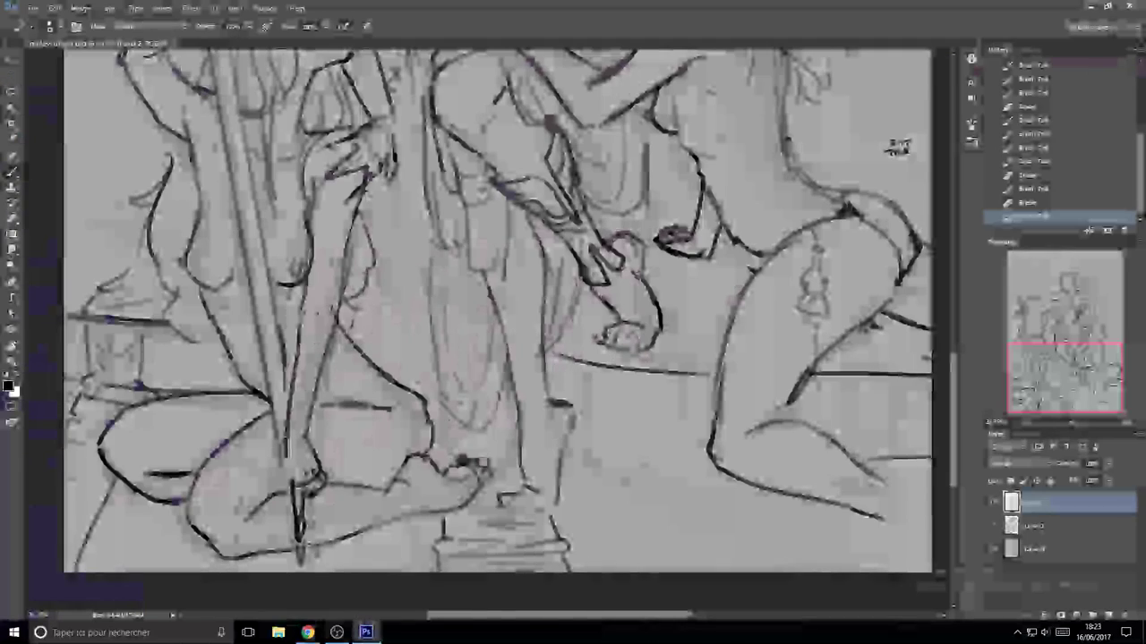
left_click_drag(331, 345, 431, 356)
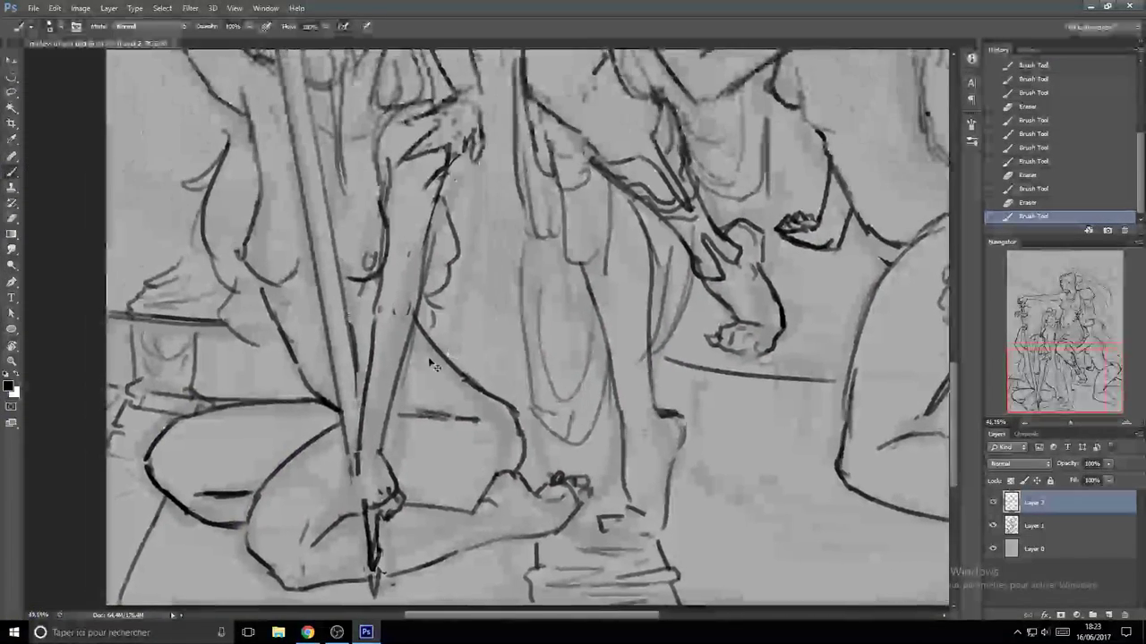
left_click_drag(391, 301, 419, 368)
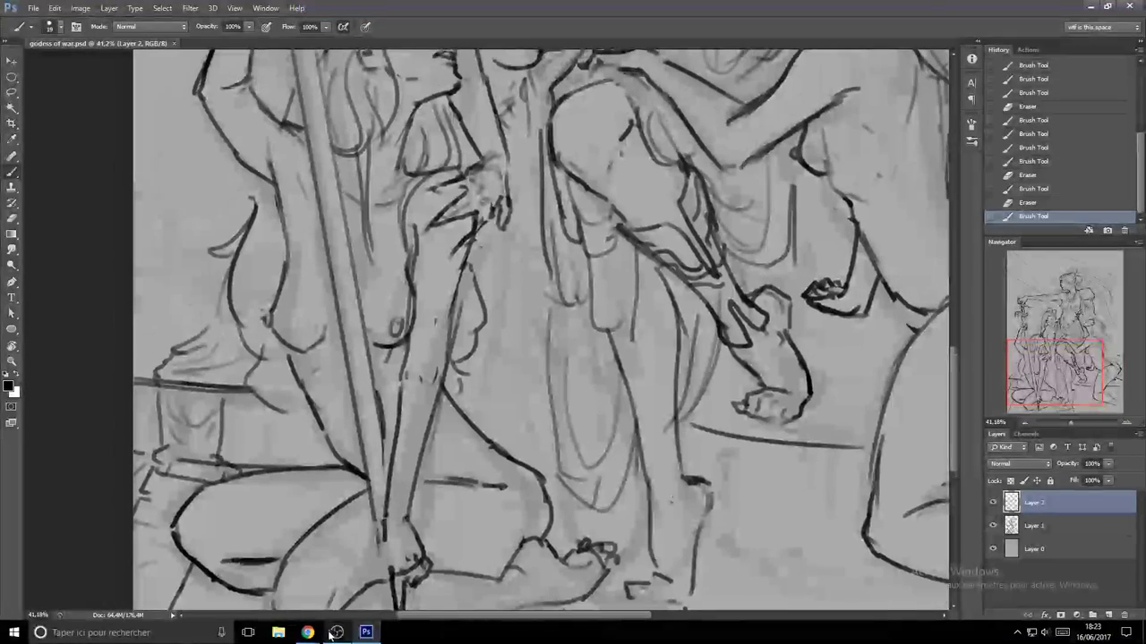
mouse_move(333, 633)
left_click(347, 591)
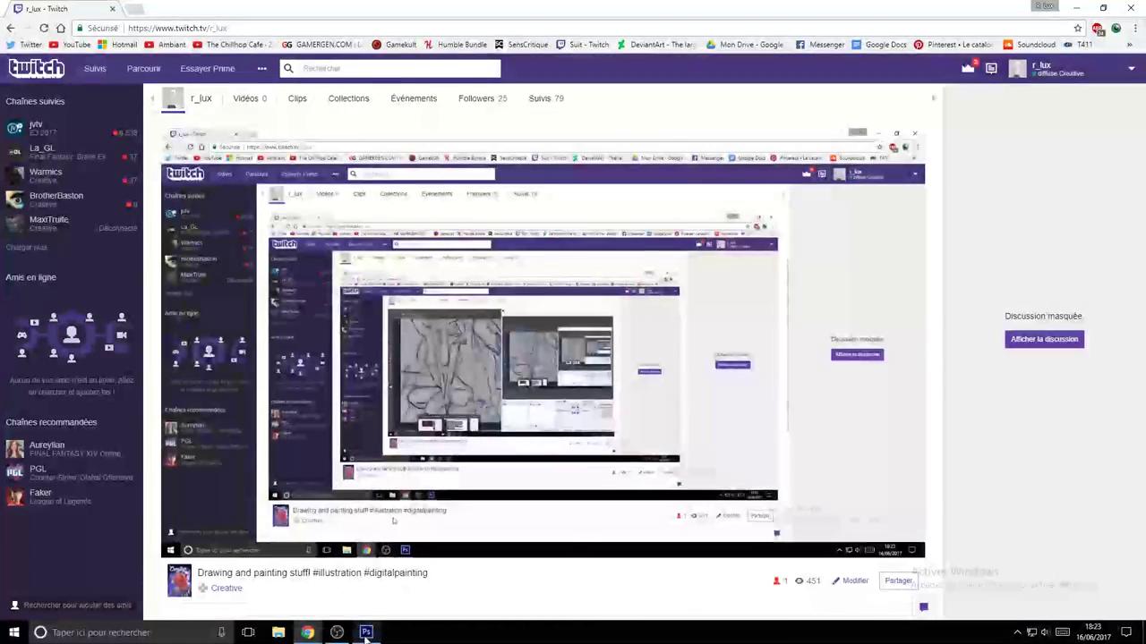
left_click(366, 632)
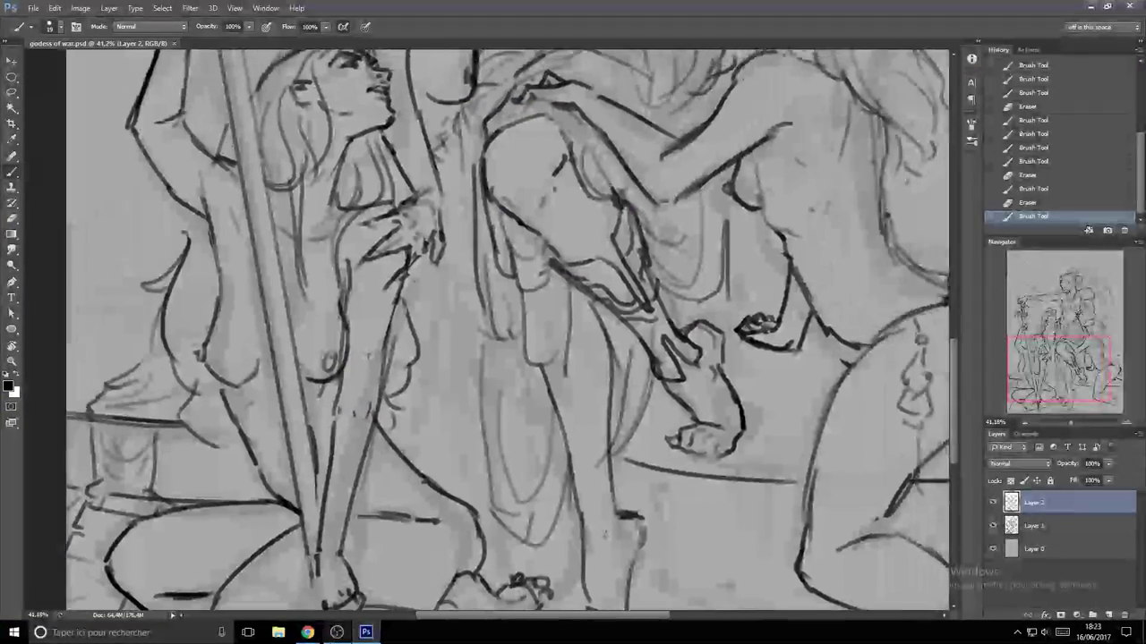
- Pause the broadcast player on the Twitch channel page, close that browser window and return to Photoshop
left_click(337, 632)
left_click(309, 633)
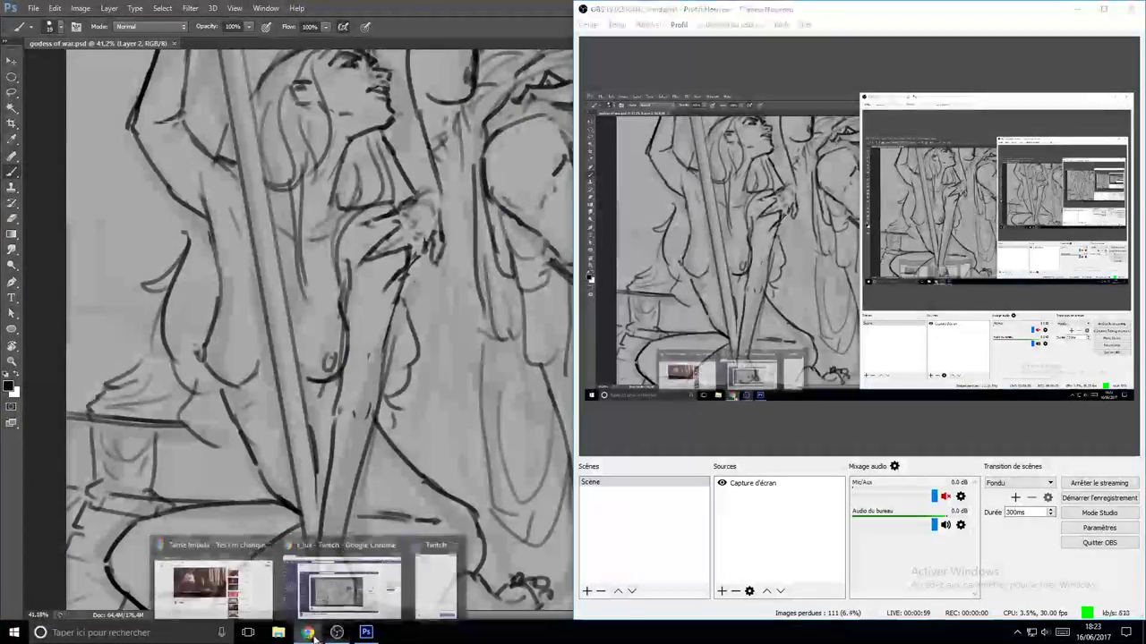
left_click(338, 586)
left_click(170, 547)
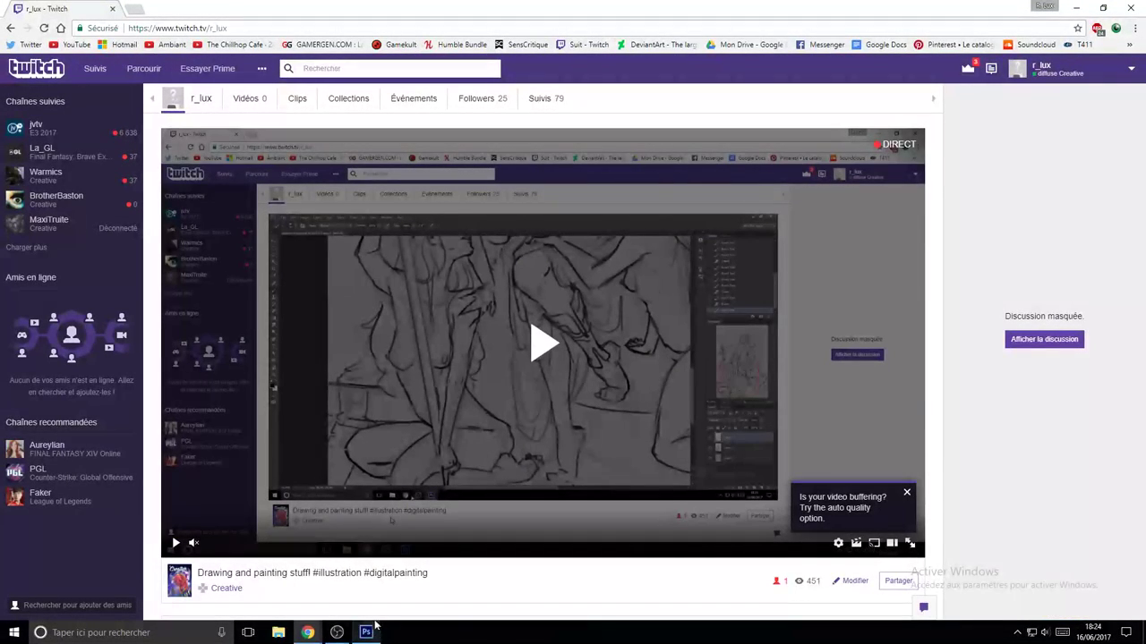
left_click(309, 634)
mouse_move(307, 632)
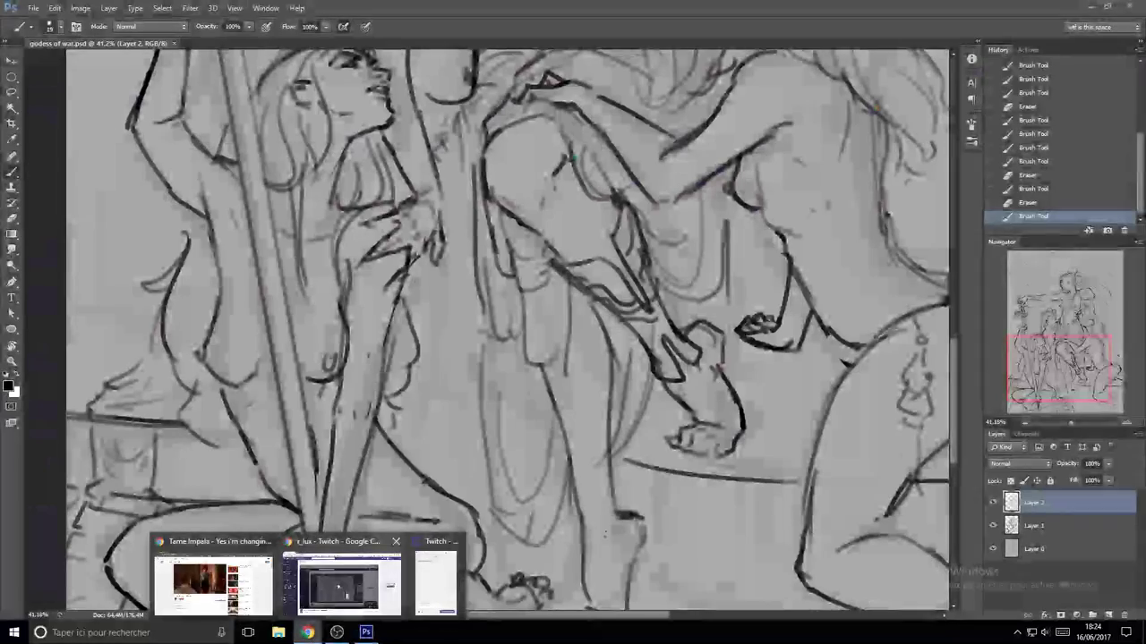
left_click(398, 543)
left_click(369, 582)
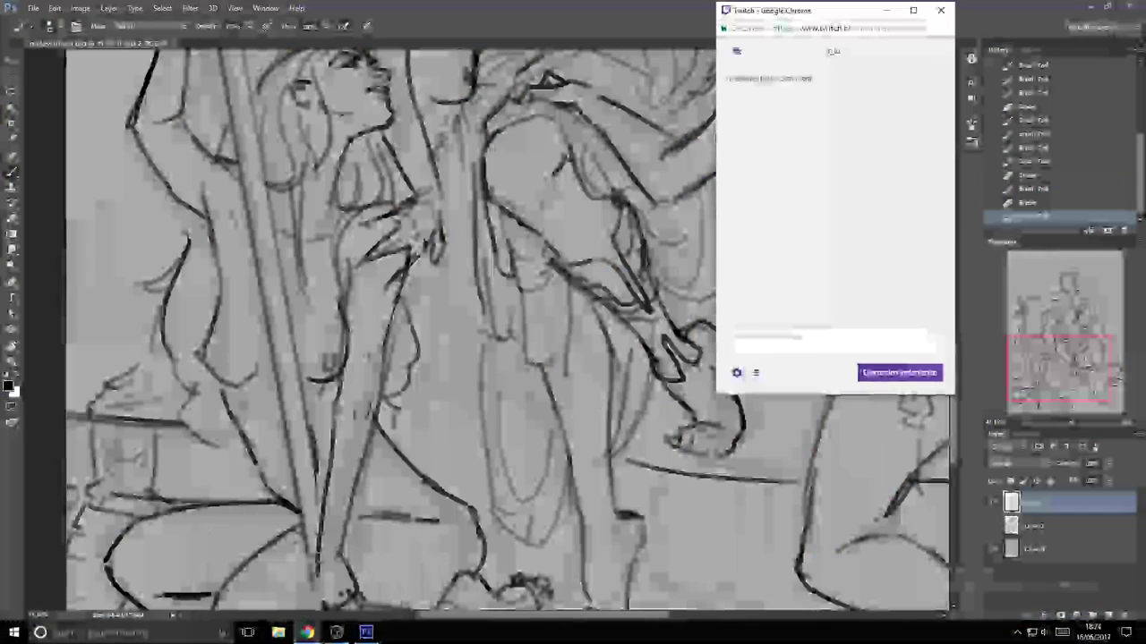
left_click(428, 441)
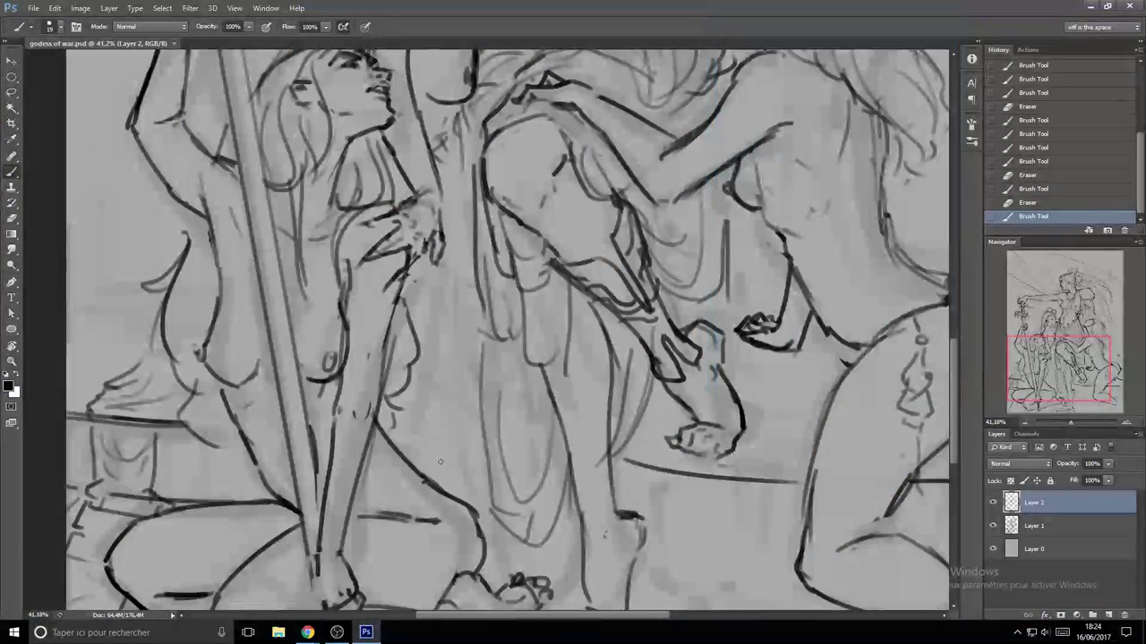
- Check the stream status in OBS and switch back to the drawing in Photoshop
left_click_drag(431, 455, 387, 393)
left_click(338, 633)
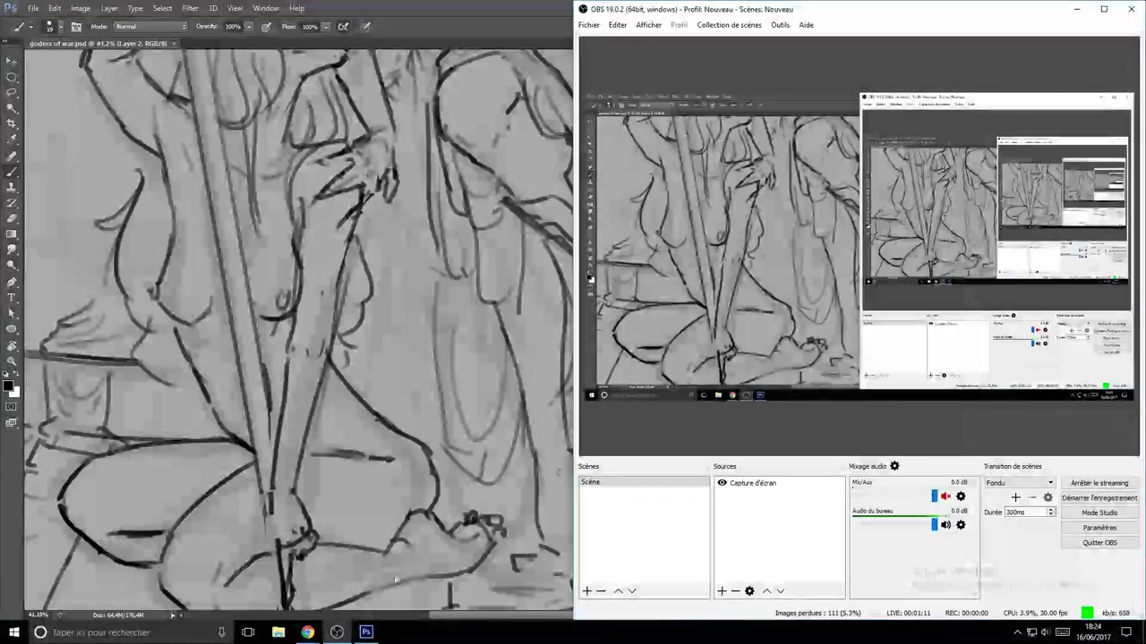
left_click(364, 633)
- Undo the last brush strokes and erase stray marks on the lower back of the right-hand kneeling woman
left_click_drag(712, 345, 541, 421)
scroll(542, 421, "down", 5)
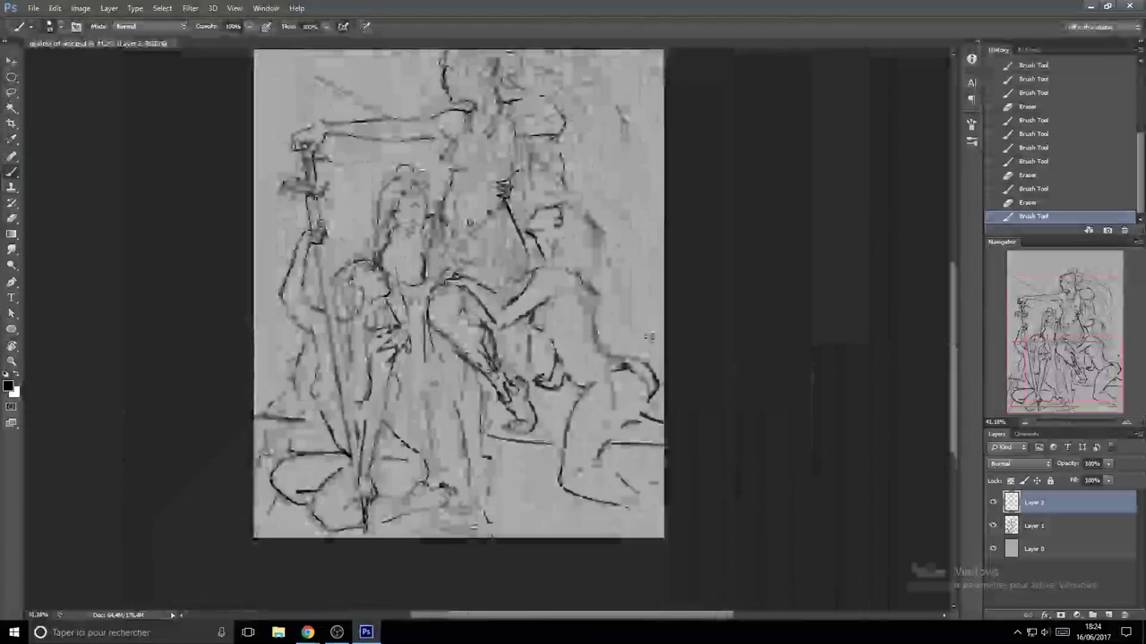
left_click_drag(513, 358, 462, 436)
scroll(463, 436, "up", 3)
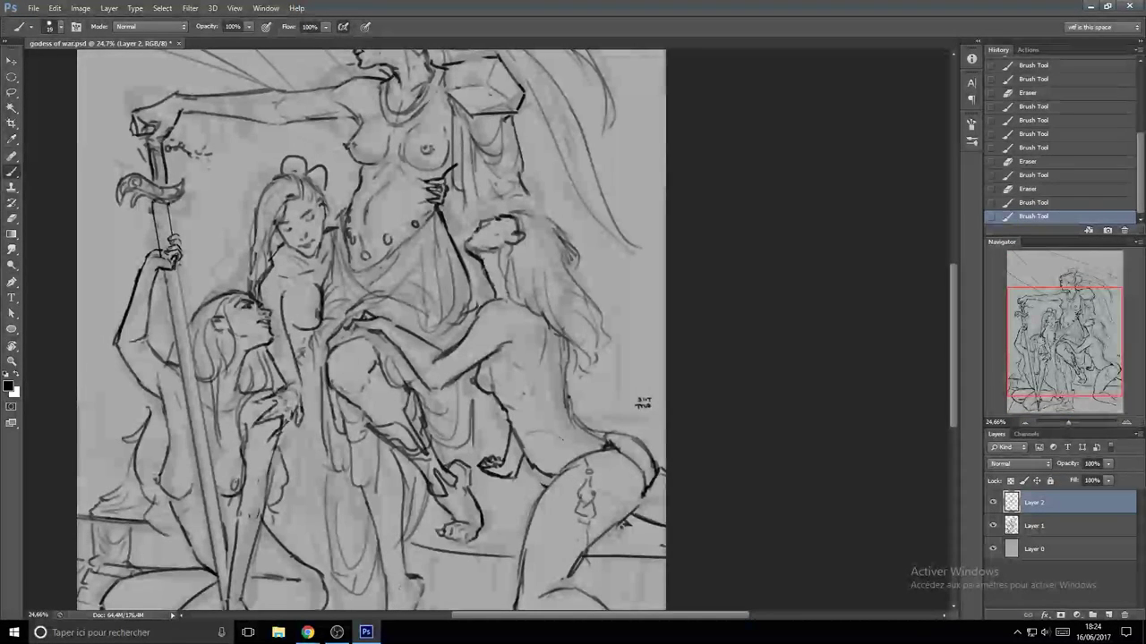
key("ctrl+z")
key("ctrl+z")
key("ctrl+z")
key("ctrl+z")
key("e")
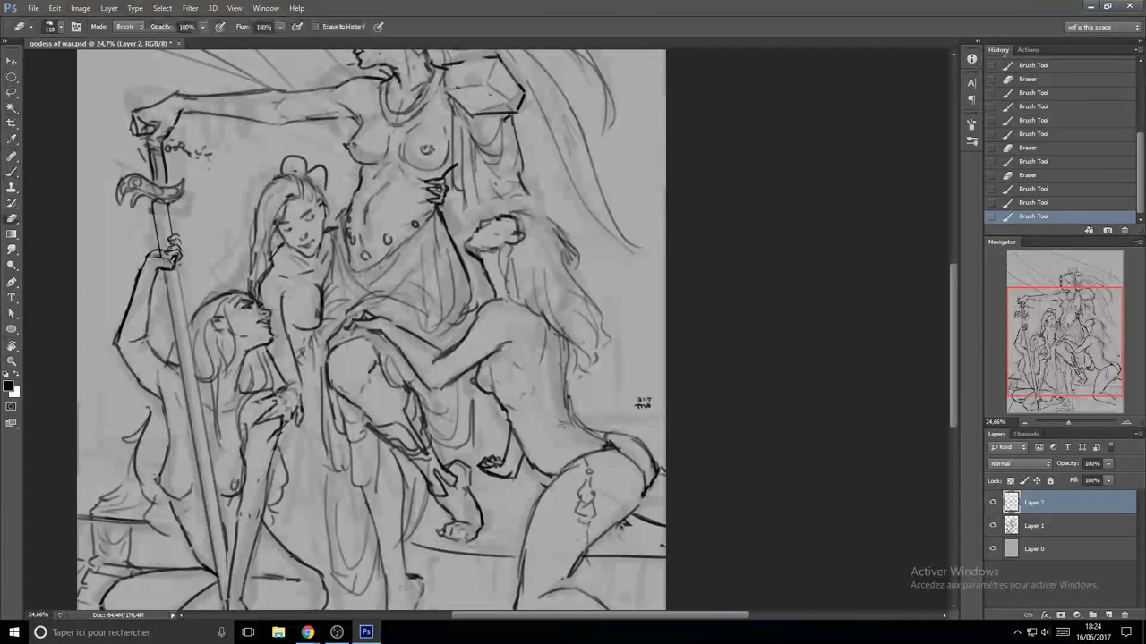
left_click_drag(563, 415, 571, 424)
key("b")
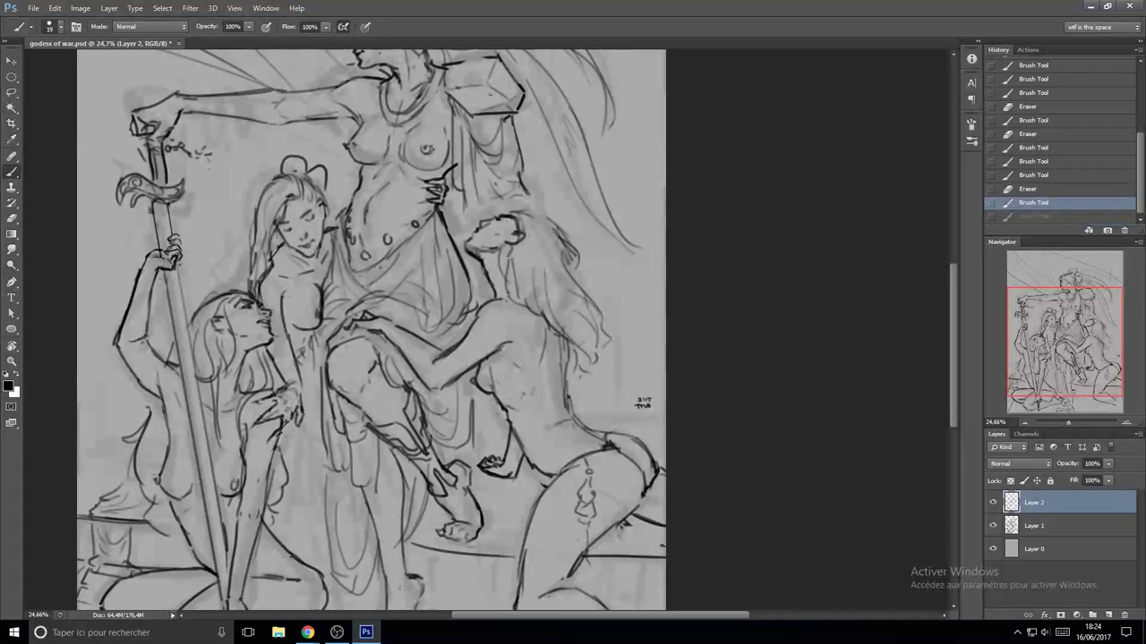
- Brush anatomy lines onto the right-hand kneeling woman's upper back on Layer 2
key("e")
key("b")
mouse_move(532, 369)
left_mouse_down()
mouse_move(535, 384)
mouse_move(544, 353)
mouse_move(564, 369)
mouse_move(543, 349)
mouse_move(529, 394)
mouse_move(461, 400)
mouse_move(509, 400)
left_mouse_up()
key("e")
key("b")
- Refine the line where the right-hand kneeling woman's upper arm meets her back, using the brush and eraser
left_click_drag(490, 320, 559, 320)
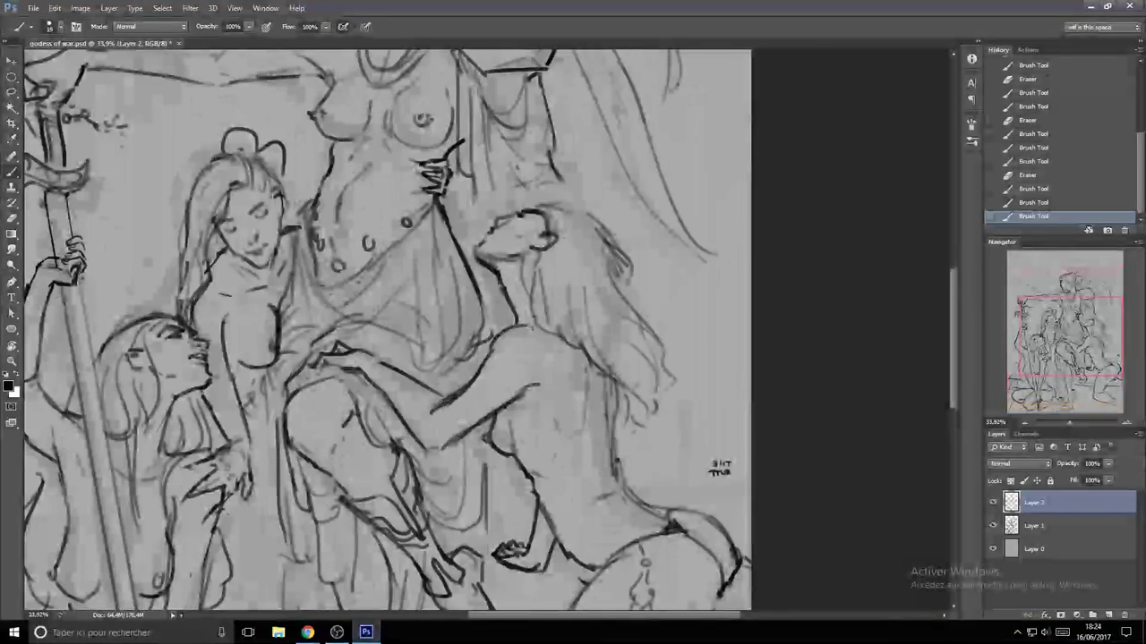
key("e")
left_click_drag(538, 387, 543, 388)
key("b")
mouse_move(526, 390)
left_mouse_down()
mouse_move(540, 388)
mouse_move(522, 406)
left_mouse_up()
key("e")
left_click_drag(528, 402, 516, 409)
key("b")
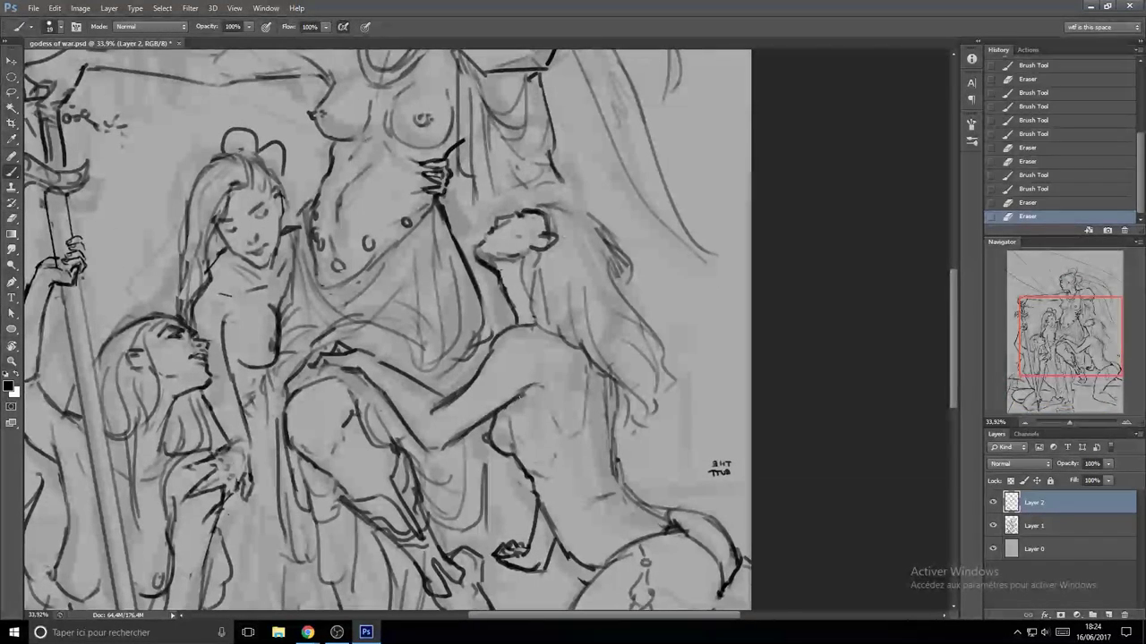
- Redraw the outer contour of the middle standing woman's arm with the brush, undoing the first attempt
mouse_move(272, 346)
left_mouse_down()
mouse_move(380, 443)
mouse_move(433, 361)
mouse_move(376, 362)
left_mouse_up()
left_click_drag(417, 403, 471, 403)
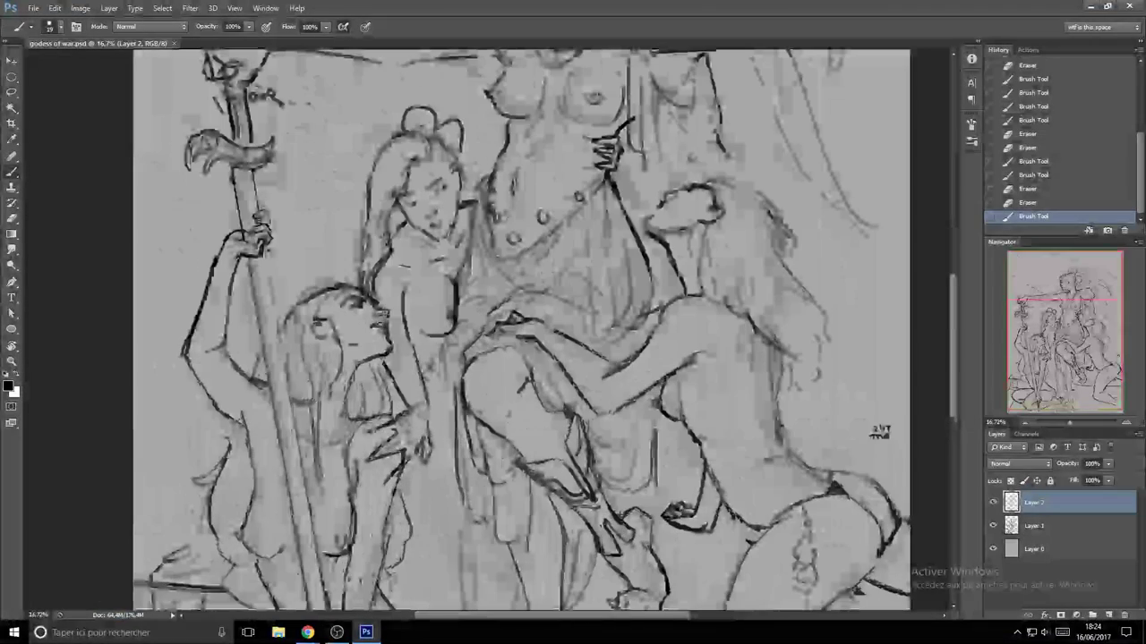
left_click_drag(415, 306, 422, 334)
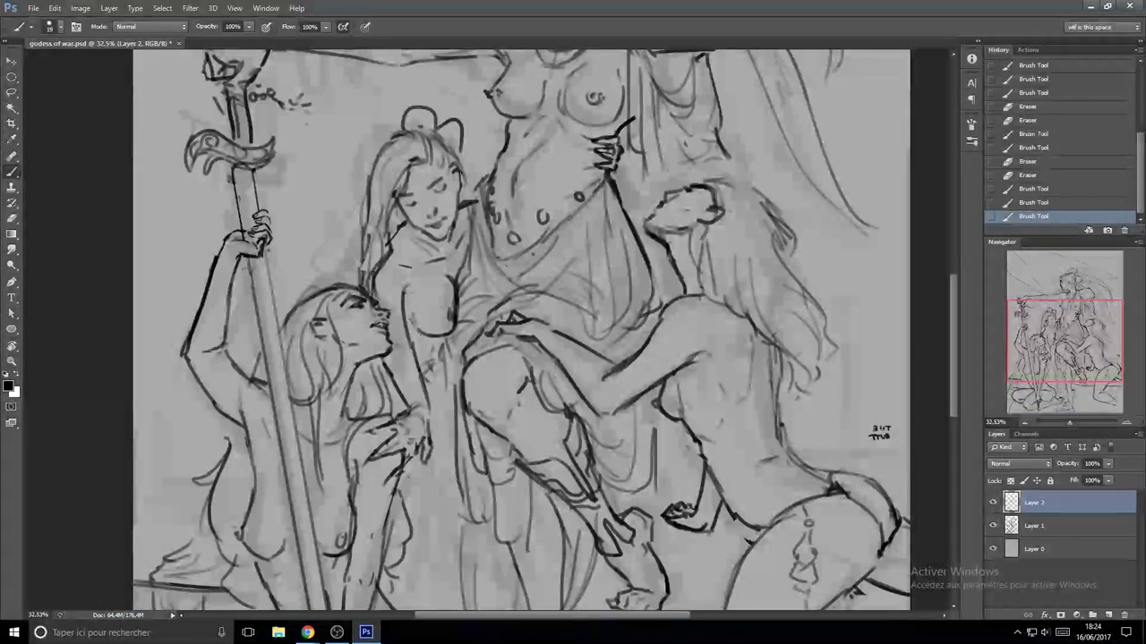
key("ctrl+z")
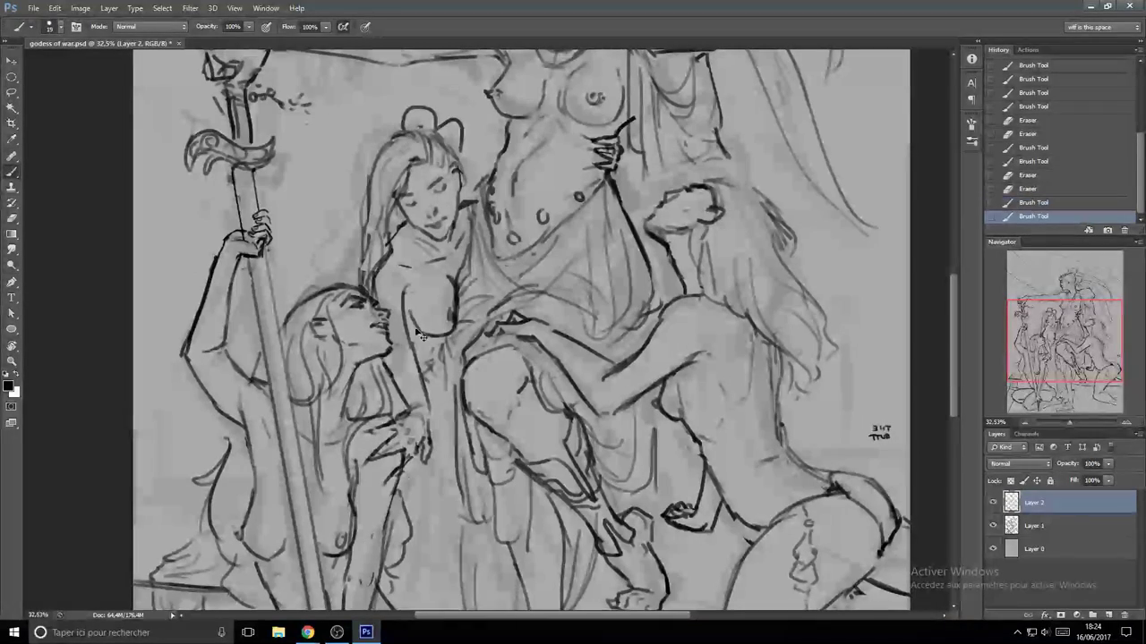
left_click_drag(410, 308, 425, 341)
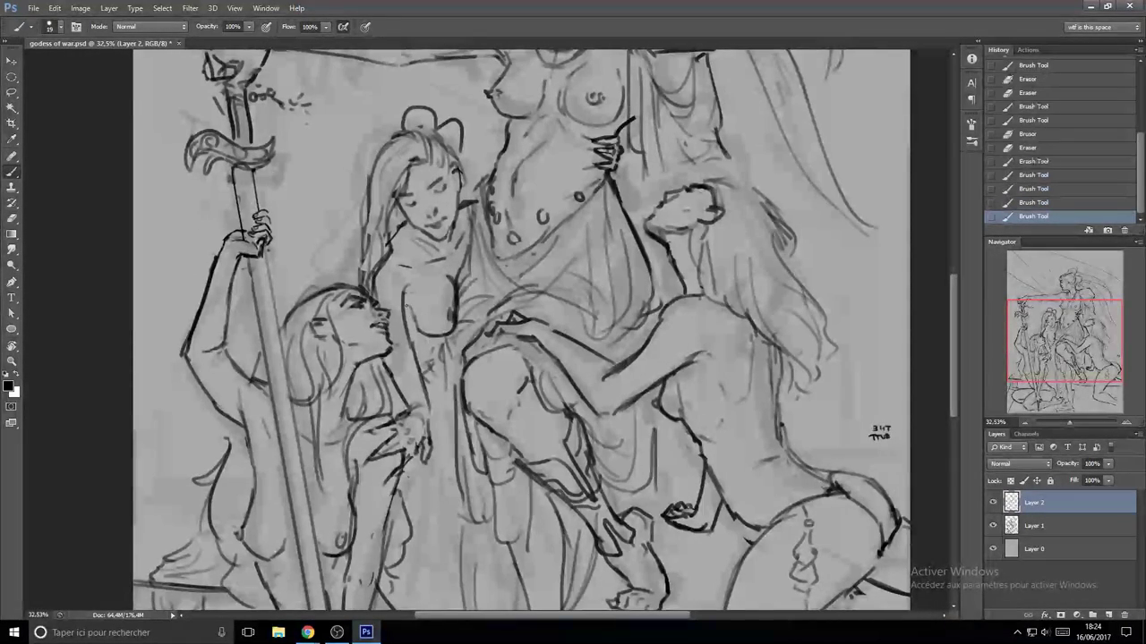
- Clean up the middle woman's forearm by erasing excess lines and undoing unwanted strokes
scroll(413, 356, "down", 4)
scroll(413, 356, "up", 2)
mouse_move(432, 386)
left_mouse_down()
mouse_move(462, 351)
mouse_move(464, 365)
left_mouse_up()
scroll(477, 382, "down", 5)
scroll(477, 382, "up", 3)
key("ctrl+z")
key("e")
scroll(463, 383, "up", 3)
scroll(489, 395, "up", 3)
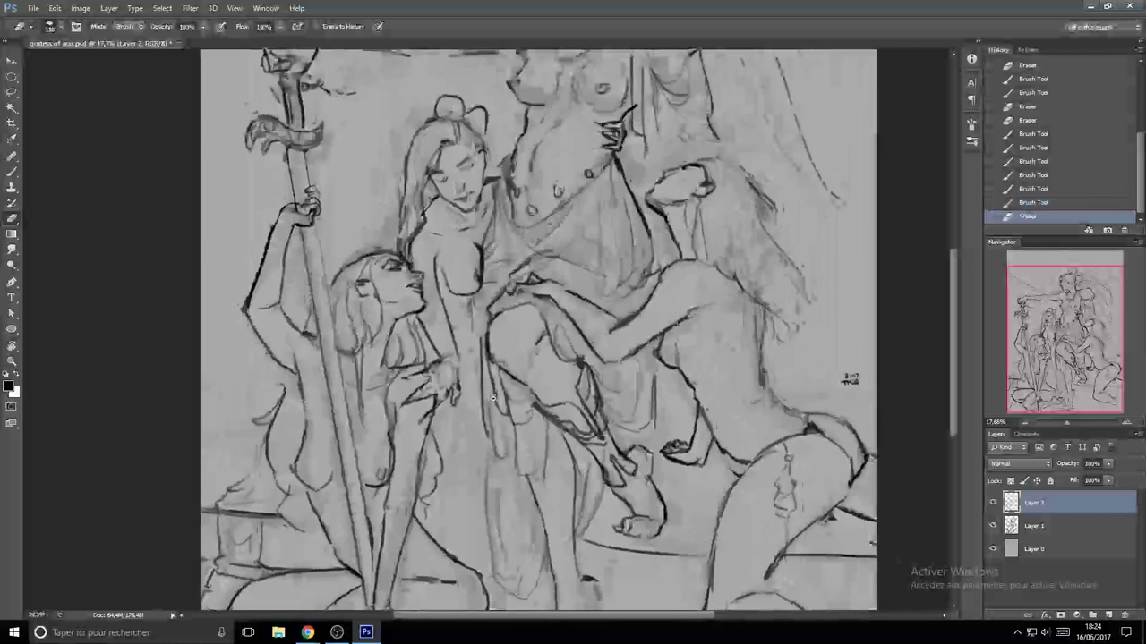
mouse_move(467, 337)
left_mouse_down()
mouse_move(477, 299)
mouse_move(499, 295)
mouse_move(483, 368)
left_mouse_up()
key("b")
key("ctrl+alt+z")
key("ctrl+alt+z")
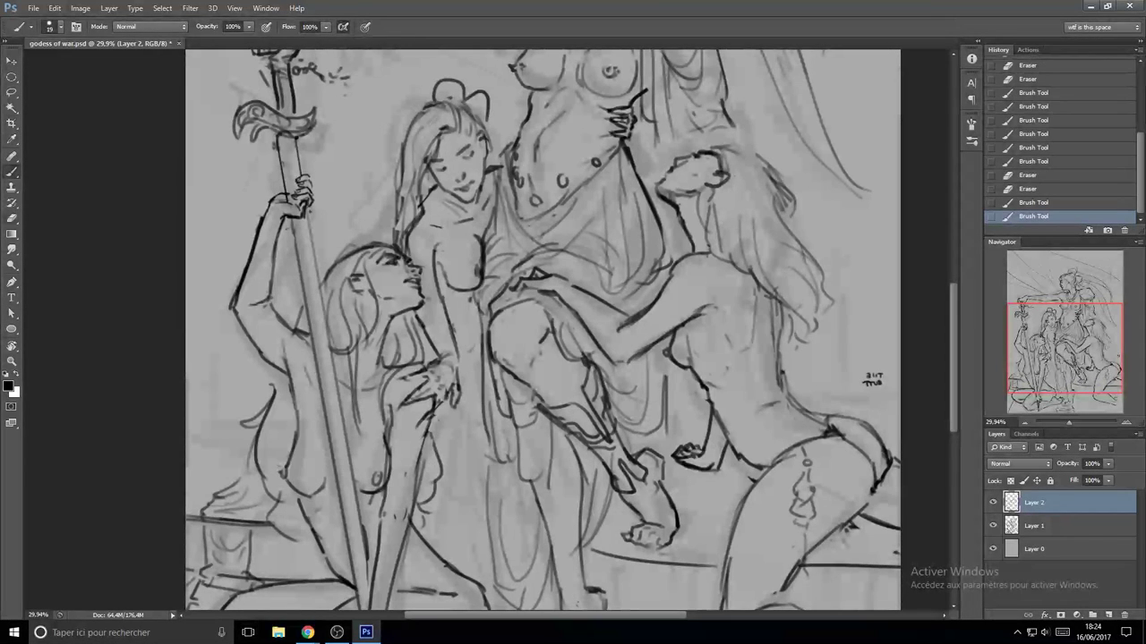
- Brush the inner contour of the middle woman's forearm beside the goddess's knee, trimming it with the eraser
key("e")
key("b")
left_click_drag(483, 300, 481, 357)
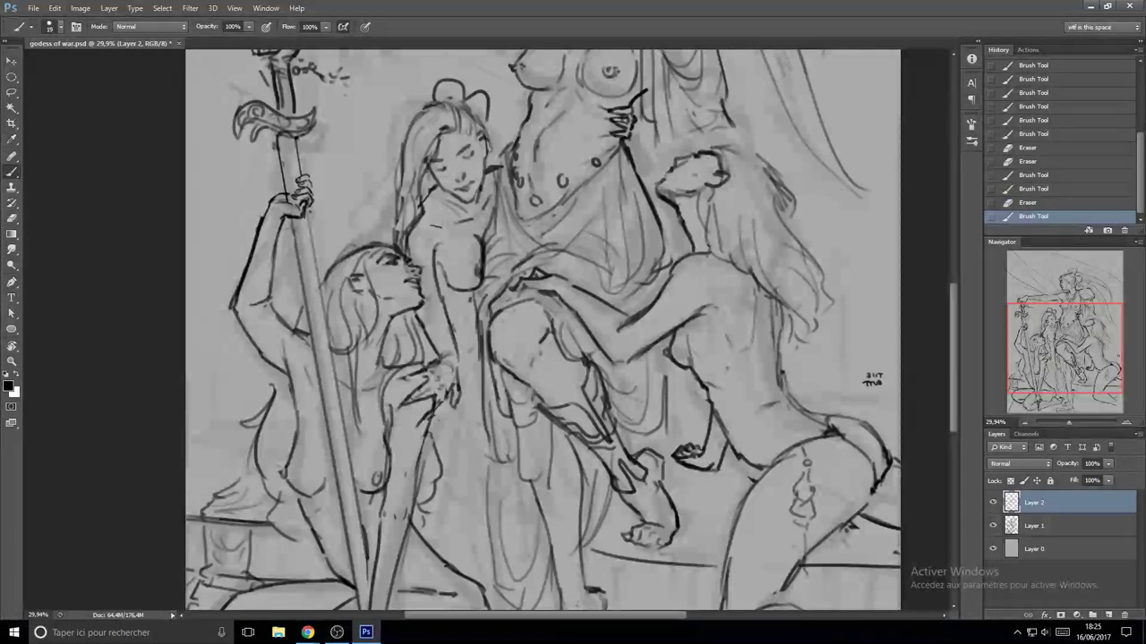
mouse_move(479, 309)
left_mouse_down()
mouse_move(480, 393)
mouse_move(480, 315)
left_mouse_up()
key("e")
key("b")
scroll(511, 339, "down", 2)
key("e")
key("b")
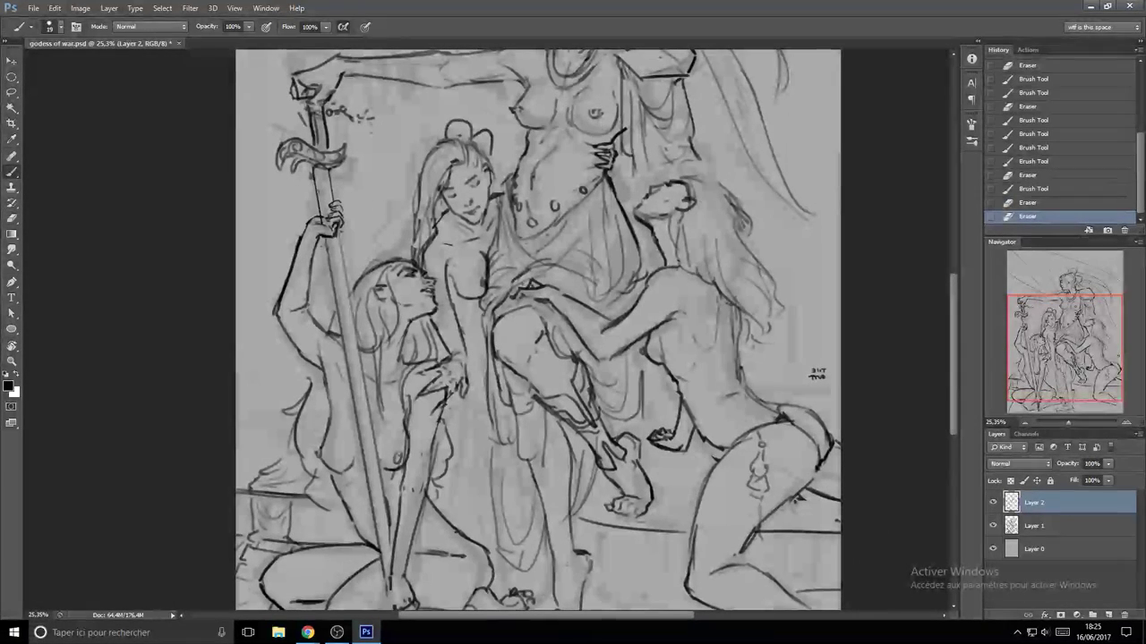
mouse_move(484, 383)
left_mouse_down()
mouse_move(482, 319)
mouse_move(495, 291)
left_mouse_up()
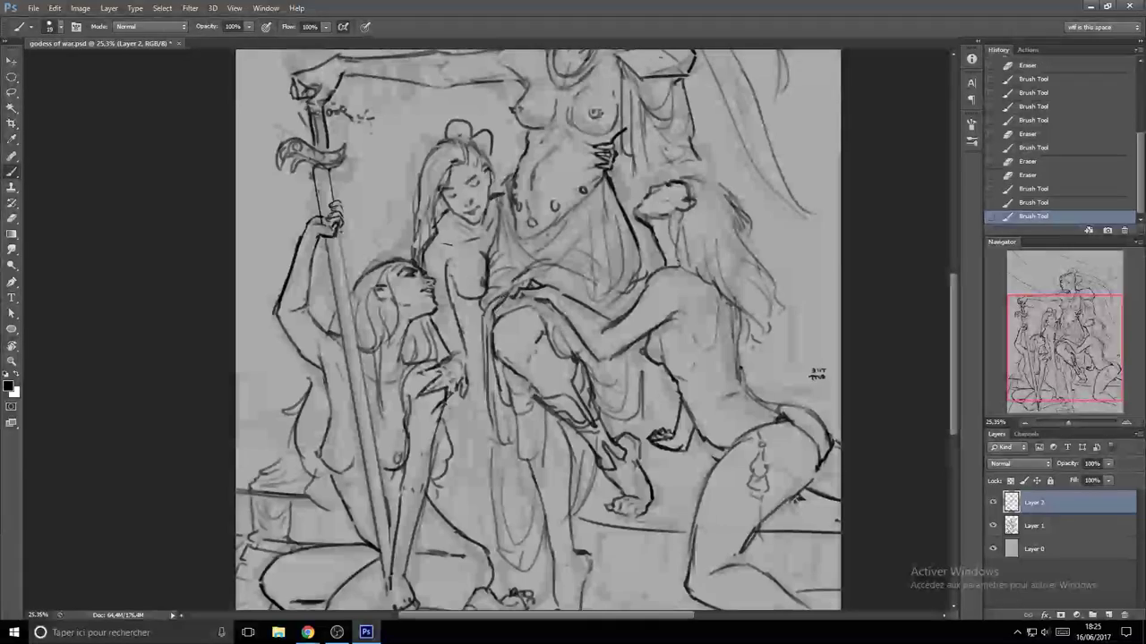
- Draw the toes of the foot resting on the pedestal with the brush
mouse_move(532, 514)
left_mouse_down()
mouse_move(515, 418)
mouse_move(490, 397)
mouse_move(534, 397)
mouse_move(524, 359)
left_mouse_up()
left_click_drag(548, 454, 591, 454)
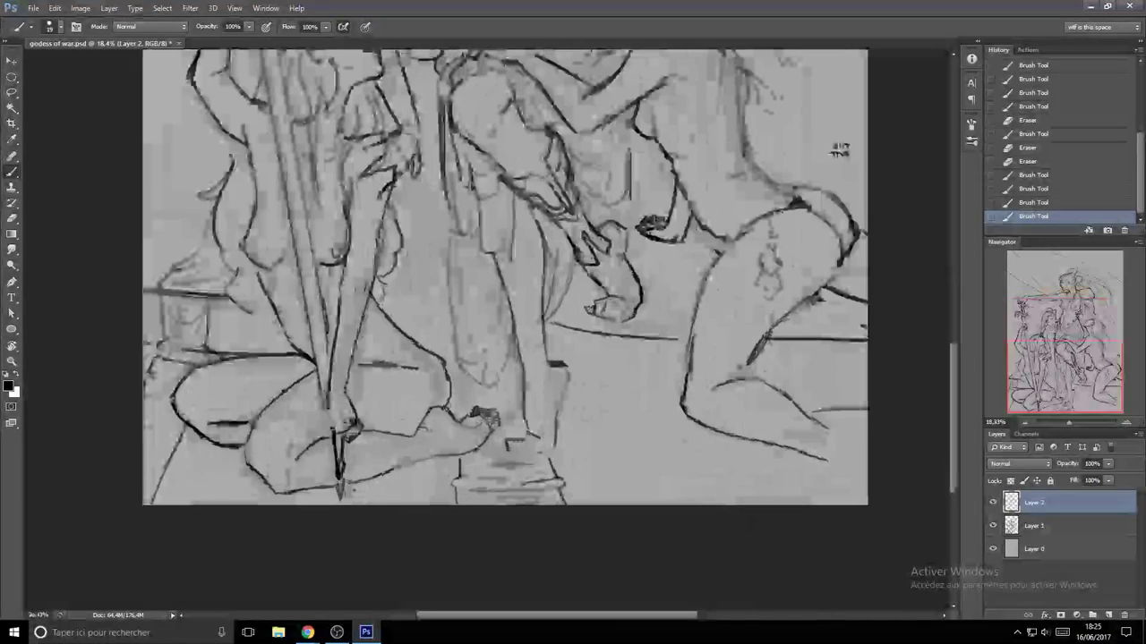
left_click_drag(507, 449, 521, 440)
left_click_drag(515, 442, 523, 450)
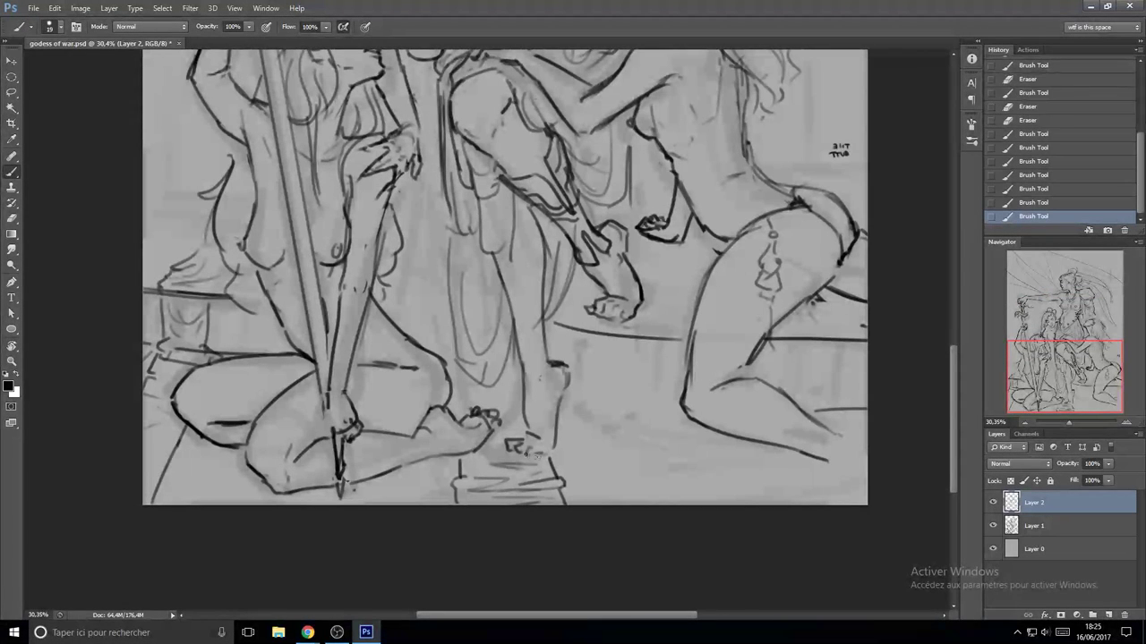
left_click(546, 455)
left_click(523, 442)
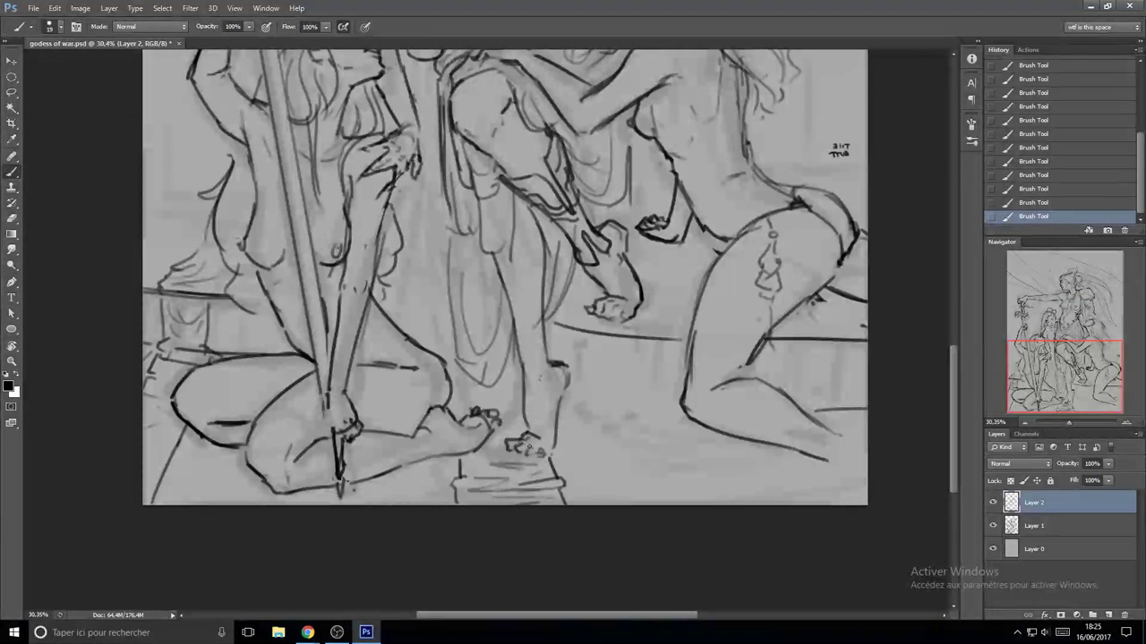
- Erase excess lines above the toes of the foot on the pedestal and add small brush details at its ankle
key("e")
left_click_drag(525, 435, 538, 438)
key("b")
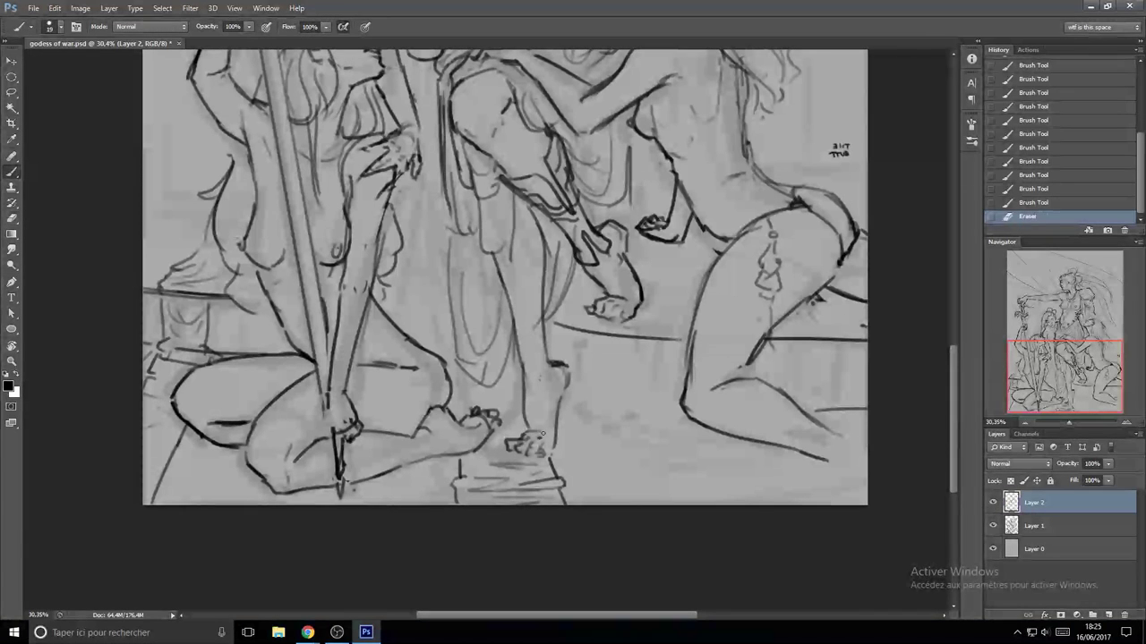
left_click(544, 389)
left_click(547, 391)
mouse_move(573, 399)
left_mouse_down()
mouse_move(448, 399)
mouse_move(562, 399)
left_mouse_up()
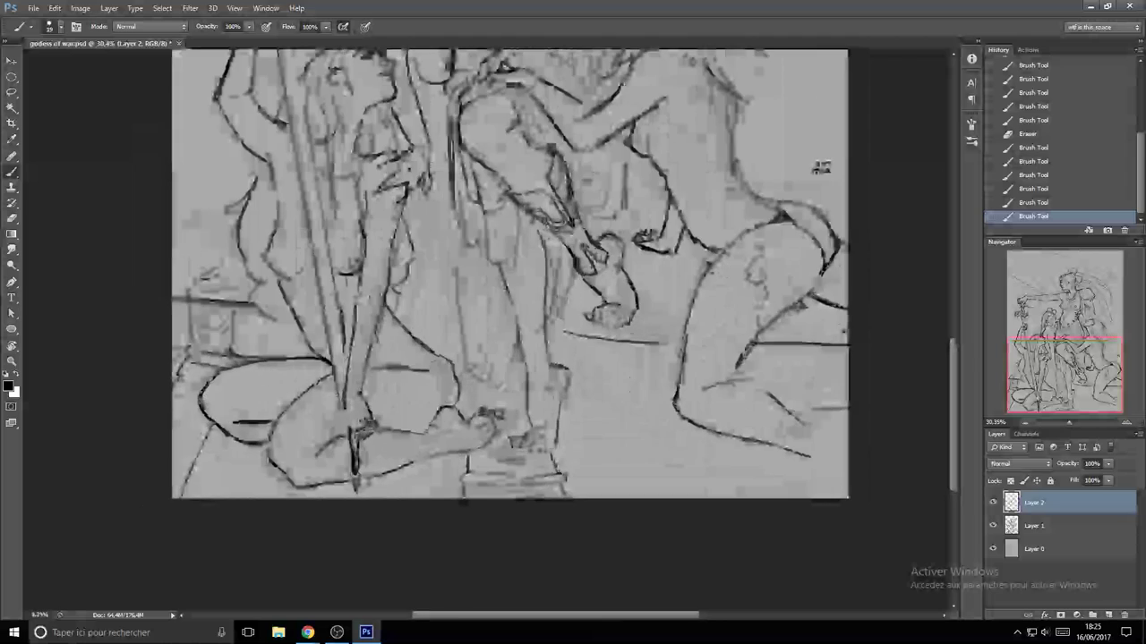
left_click_drag(616, 320, 427, 413)
scroll(427, 412, "down", 4)
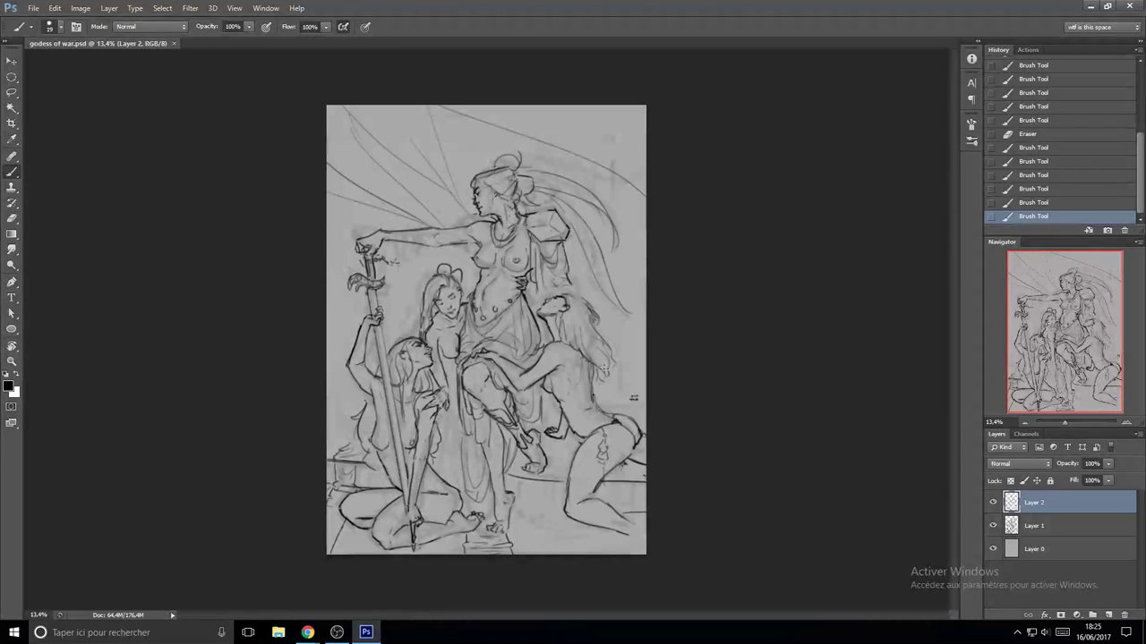
- Erase the rough hair outline at the goddess's forehead and redraw her hairline and brow with the brush
scroll(511, 195, "up", 5)
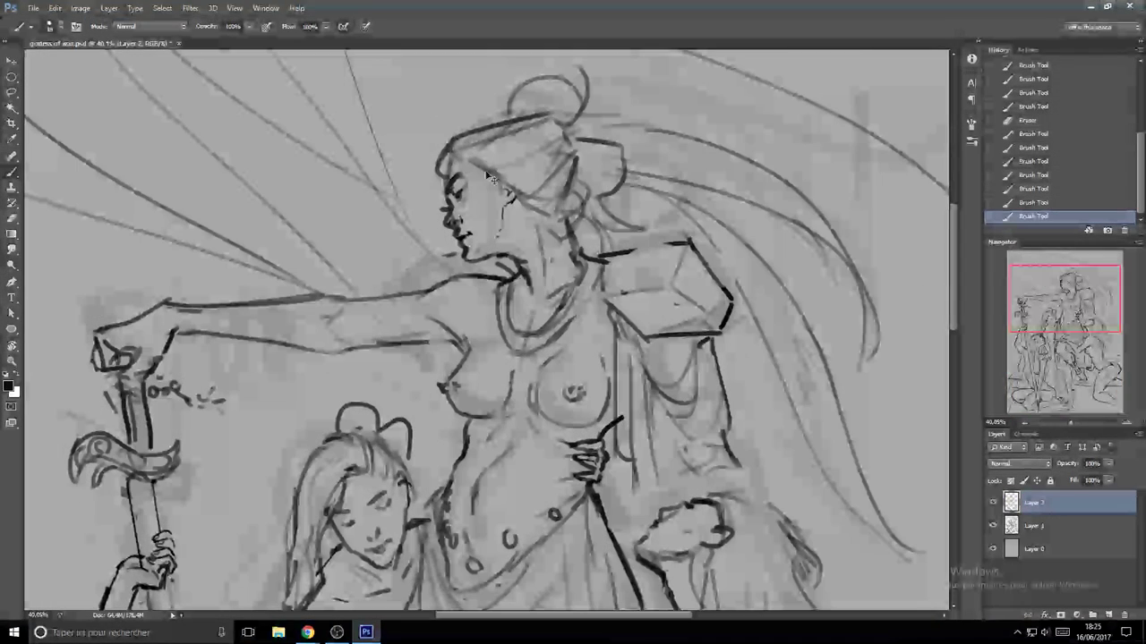
key("ctrl+z")
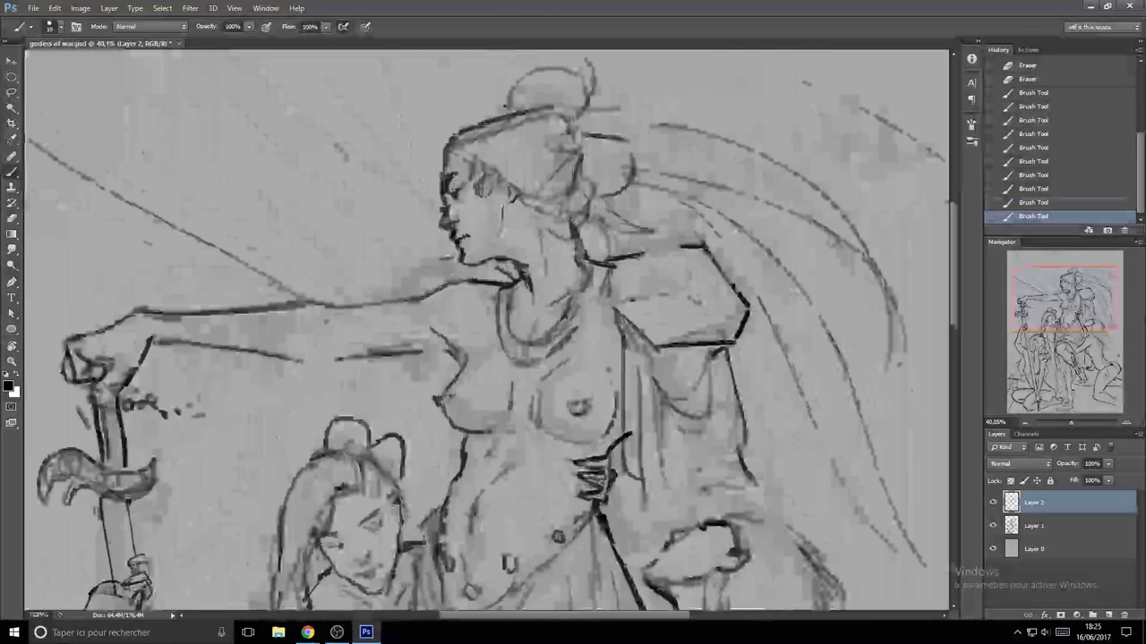
key("e")
mouse_move(467, 132)
left_mouse_down()
mouse_move(441, 145)
mouse_move(443, 160)
mouse_move(457, 137)
mouse_move(464, 147)
mouse_move(447, 154)
mouse_move(493, 120)
left_mouse_up()
key("b")
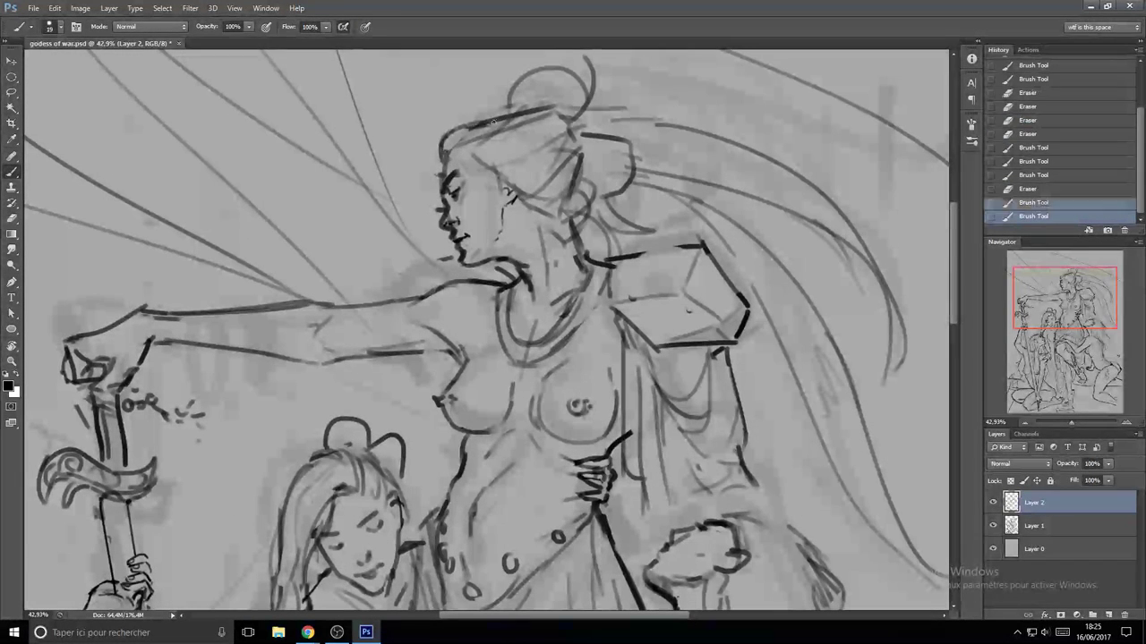
left_click_drag(441, 154, 483, 116)
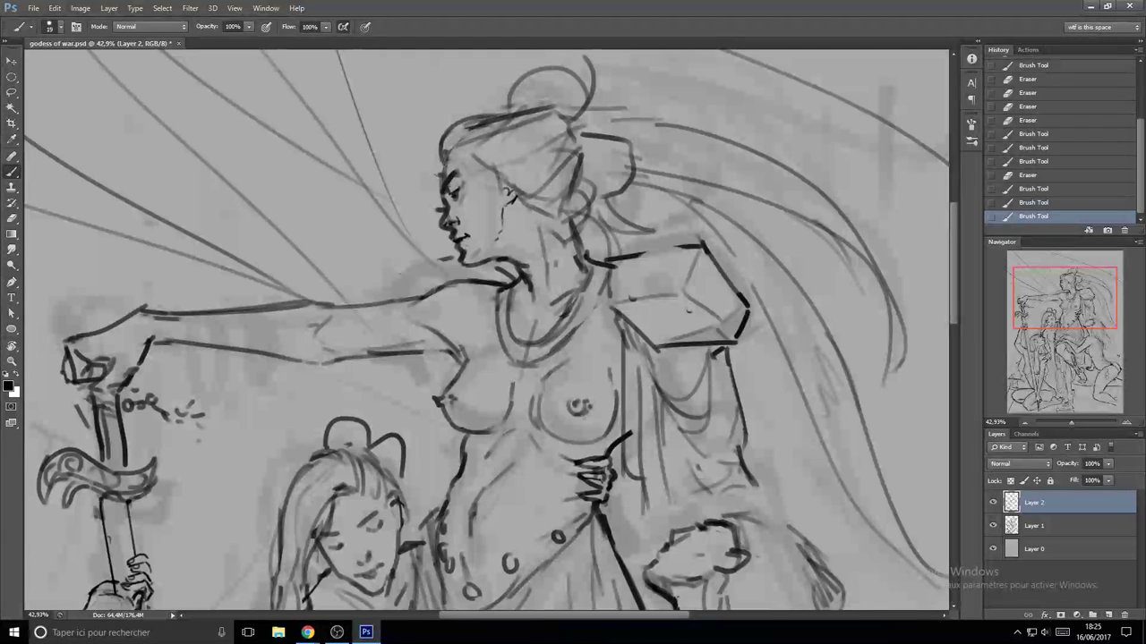
left_click_drag(441, 175, 444, 184)
- Try brush strokes beside the goddess's neck and shoulder, undoing each one
left_click_drag(413, 257, 415, 283)
key("ctrl+z")
mouse_move(438, 223)
left_mouse_down()
mouse_move(421, 266)
mouse_move(514, 280)
left_mouse_up()
key("ctrl+z")
- Draw hair strands sweeping back from the goddess's forehead toward her bun
key("e")
key("b")
mouse_move(568, 209)
left_mouse_down()
mouse_move(513, 229)
mouse_move(497, 205)
left_mouse_up()
scroll(497, 206, "up", 3)
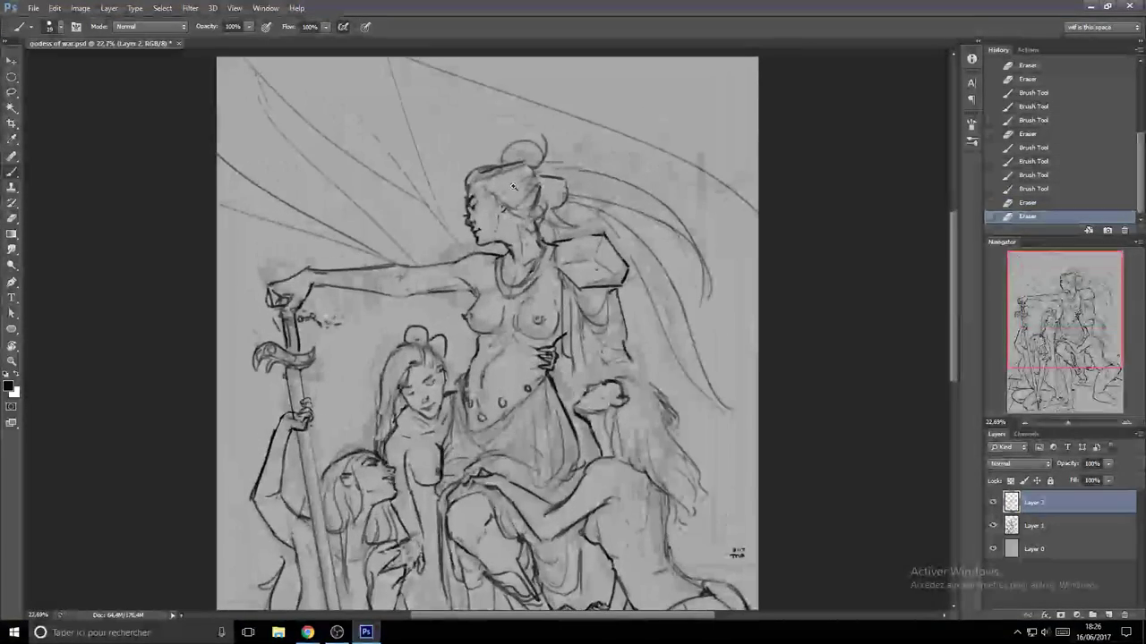
key("e")
key("b")
mouse_move(462, 166)
left_mouse_down()
mouse_move(465, 179)
mouse_move(475, 170)
mouse_move(463, 184)
mouse_move(501, 213)
left_mouse_up()
- Clean up the goddess's hair strands with the eraser and brush, undoing unwanted strokes
key("e")
key("b")
key("e")
key("b")
key("ctrl+alt+z")
key("ctrl+alt+z")
key("ctrl+alt+z")
- Brush the goddess's sideburn and ear, and add a short contour line along her cheek
scroll(515, 212, "up", 2)
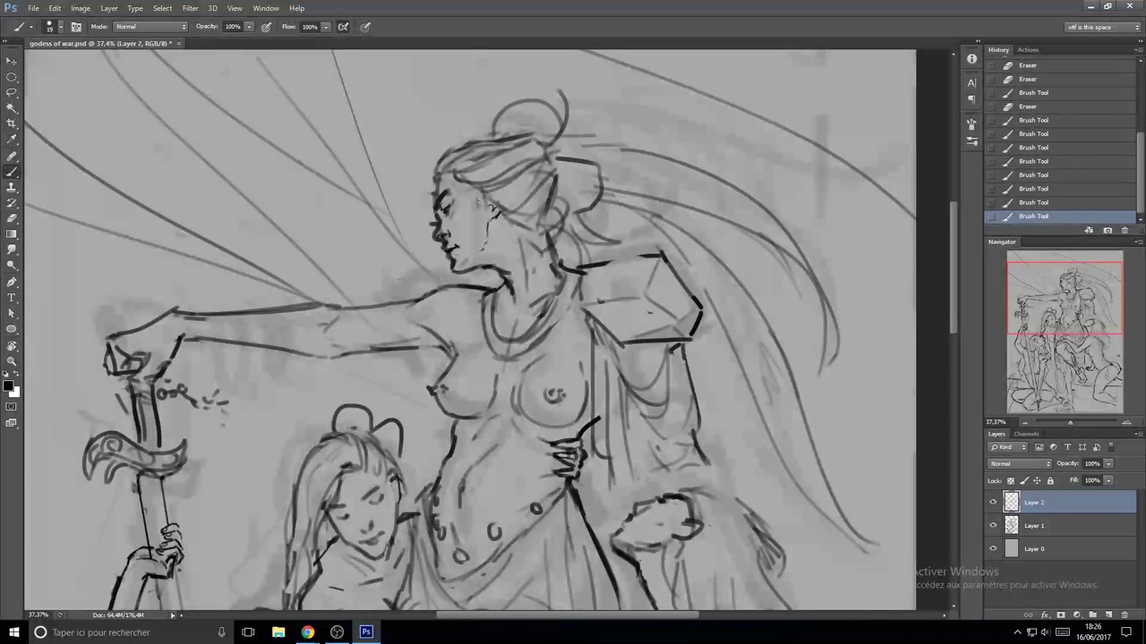
key("ctrl+z")
mouse_move(471, 188)
left_mouse_down()
mouse_move(493, 187)
mouse_move(488, 205)
left_mouse_up()
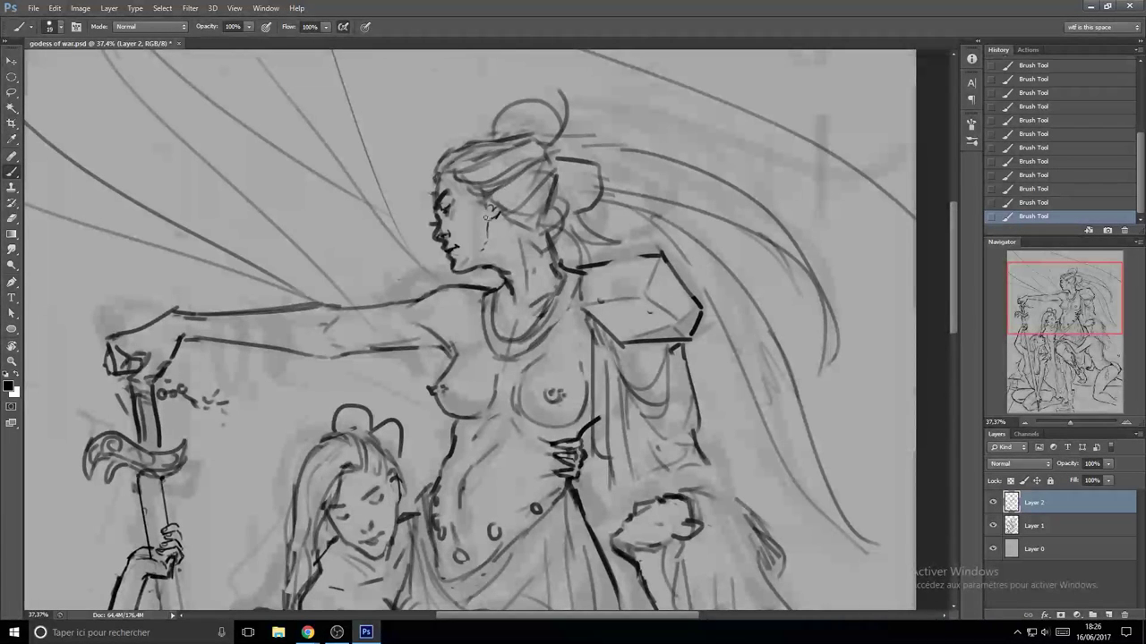
left_click_drag(479, 221, 475, 235)
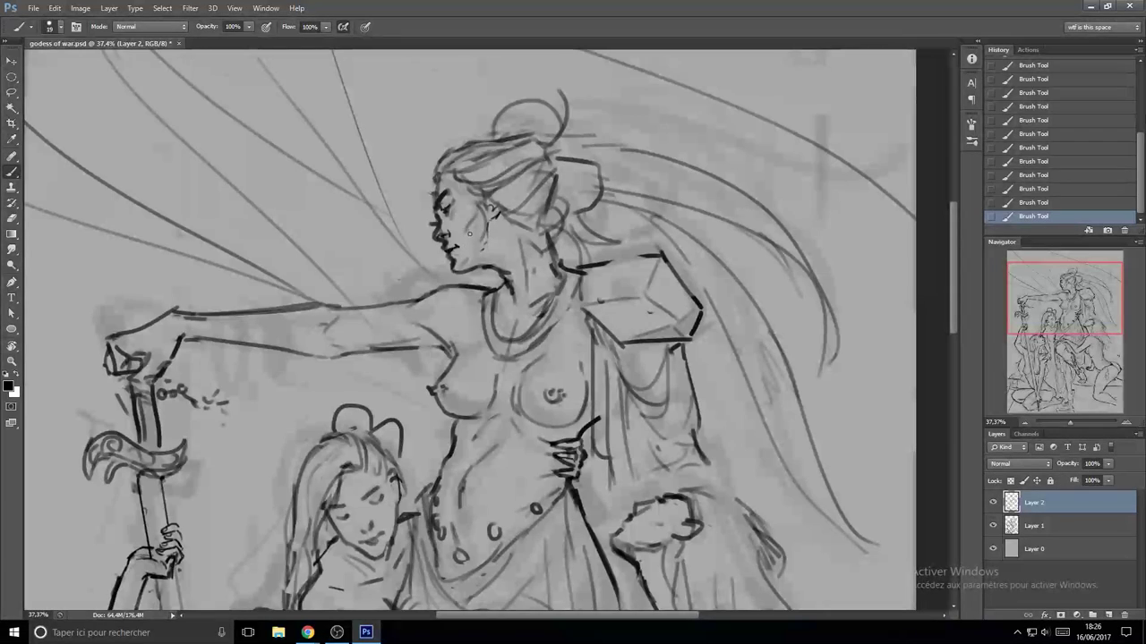
scroll(468, 233, "down", 5)
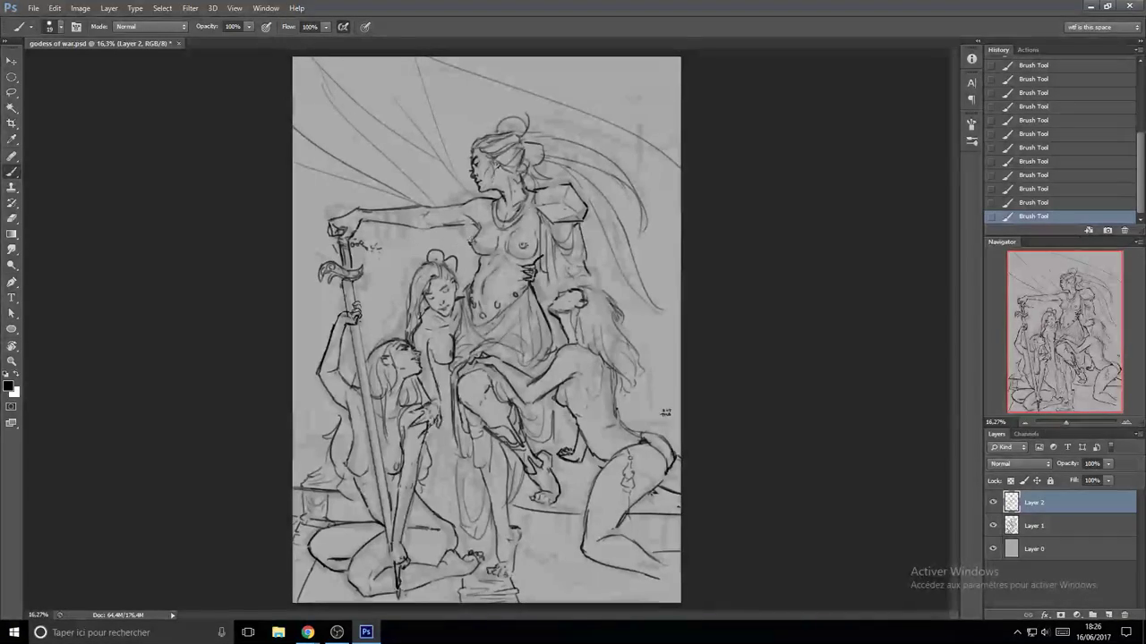
- Try lassoing the goddess's outstretched hand and scaling it down to about 74%, cancelling the transform
scroll(519, 375, "up", 4)
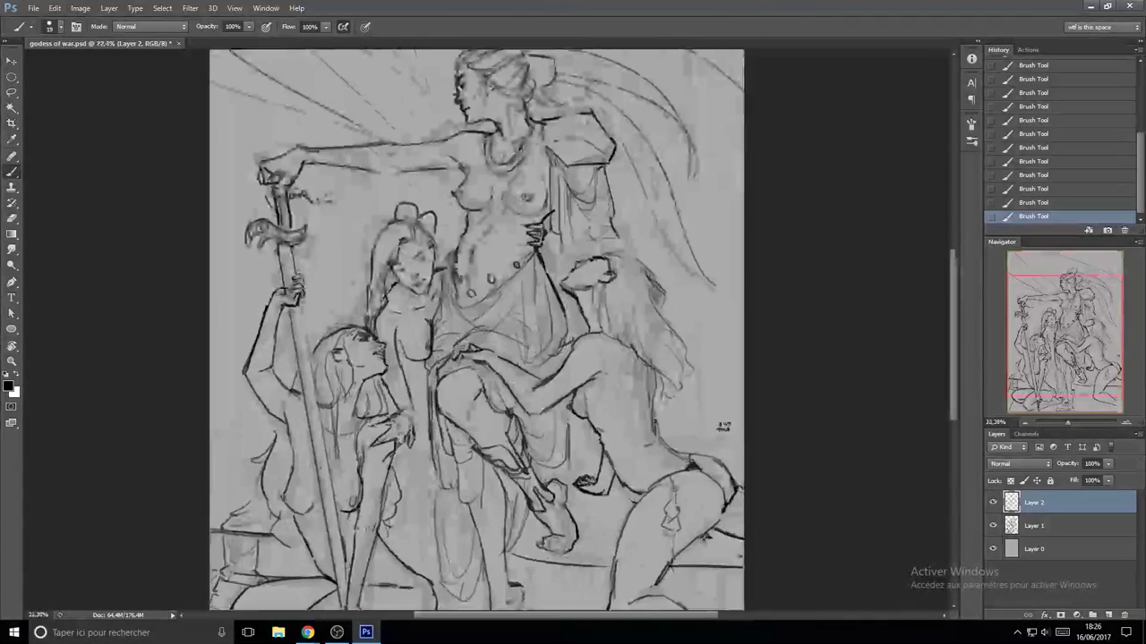
scroll(288, 220, "up", 5)
left_click_drag(288, 220, 368, 374)
scroll(452, 333, "down", 6)
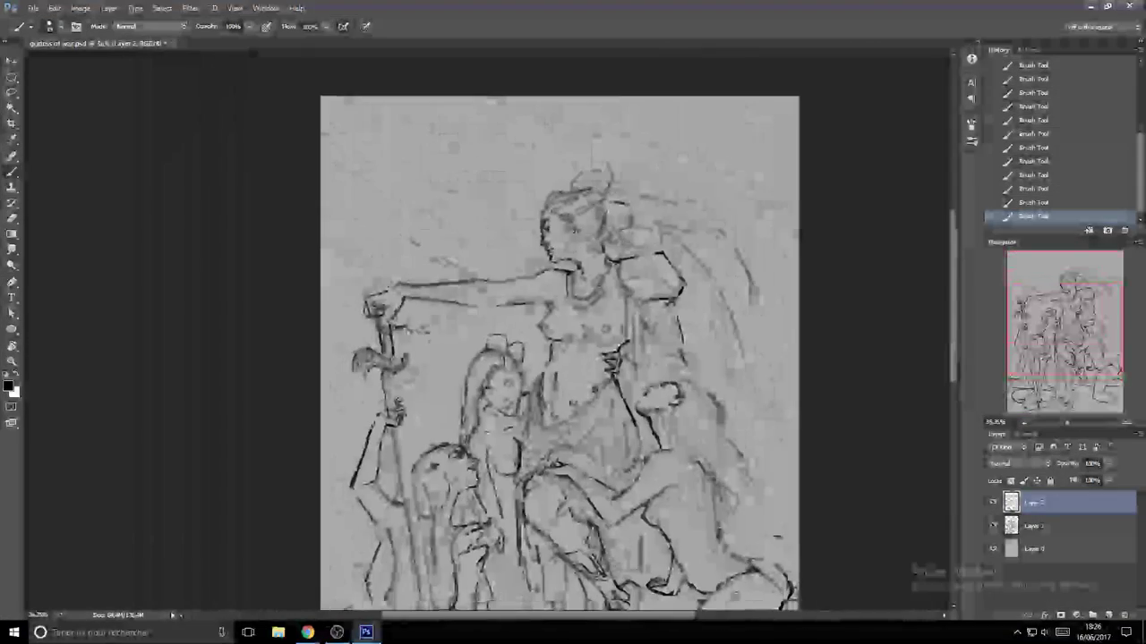
scroll(414, 322, "up", 1)
key("l")
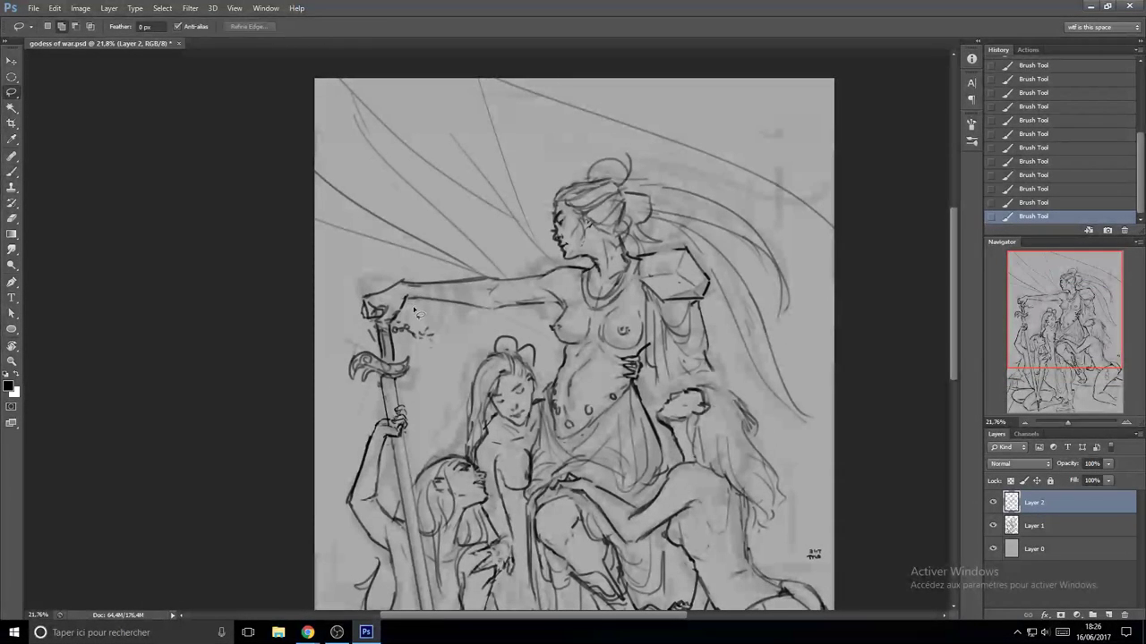
left_click_drag(336, 291, 361, 332)
left_click_drag(409, 296, 413, 309)
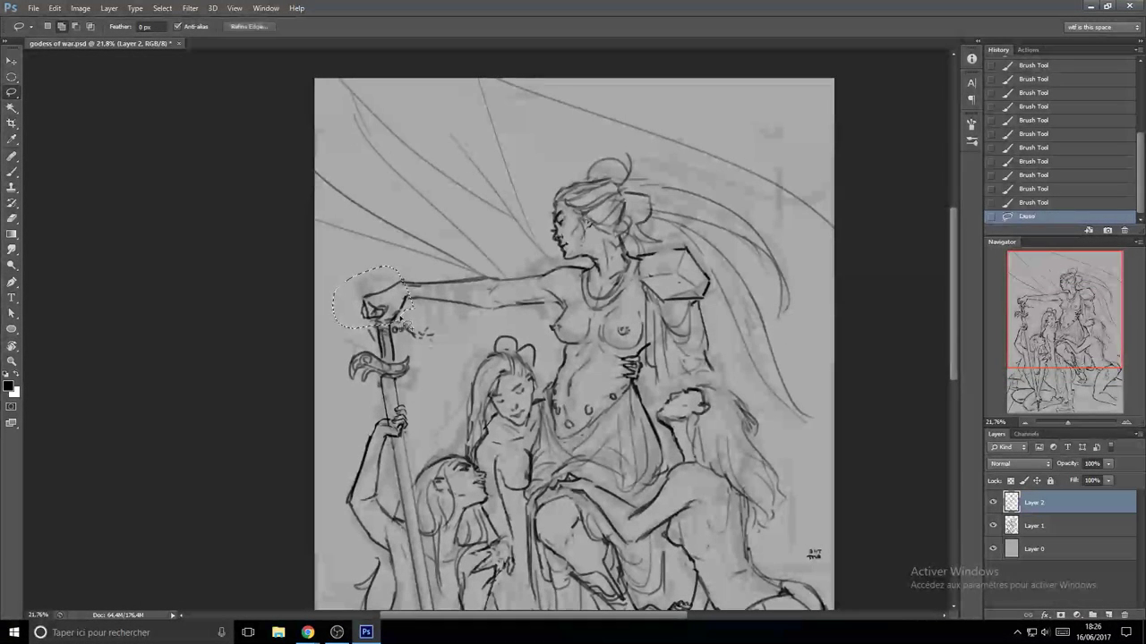
key("ctrl+t")
left_click_drag(361, 280, 367, 286)
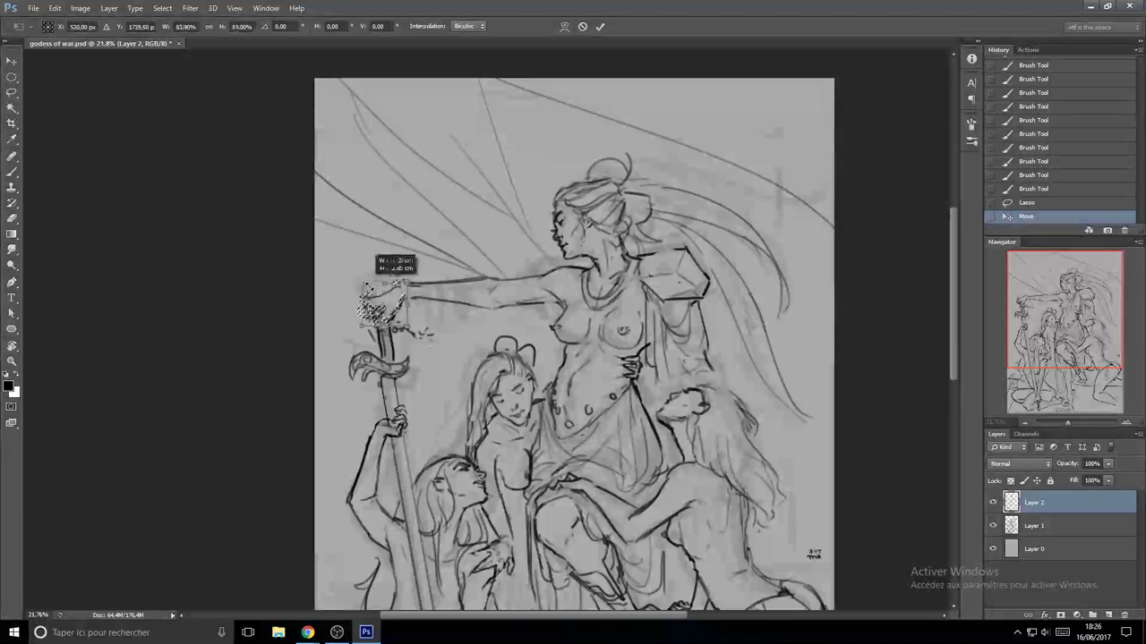
left_click_drag(395, 322, 399, 305)
scroll(394, 322, "down", 5)
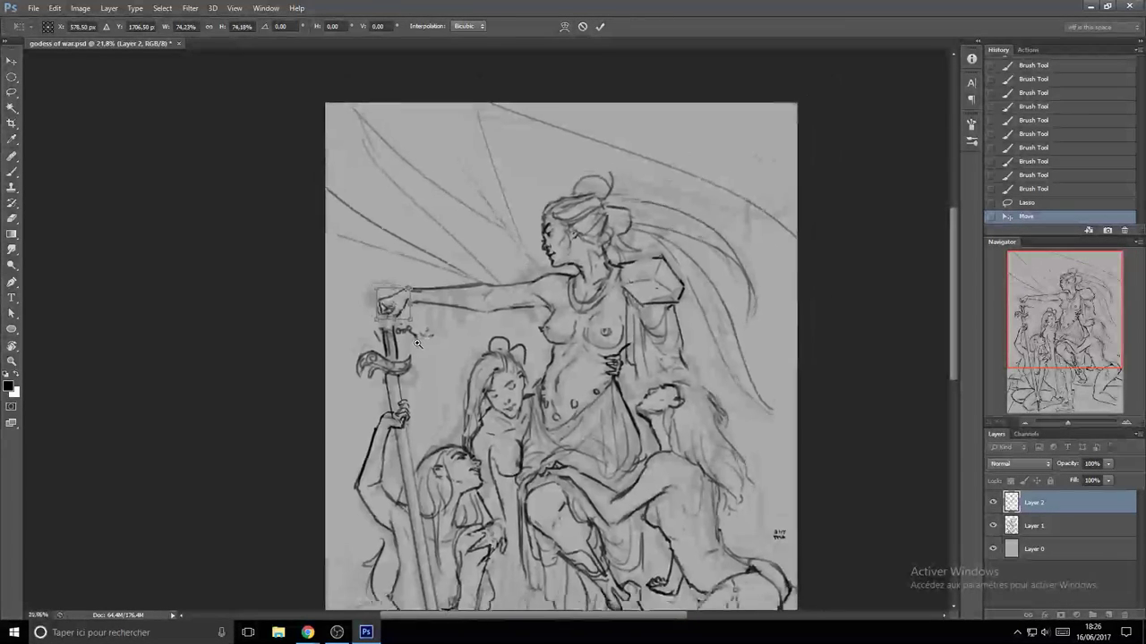
scroll(392, 356, "up", 3)
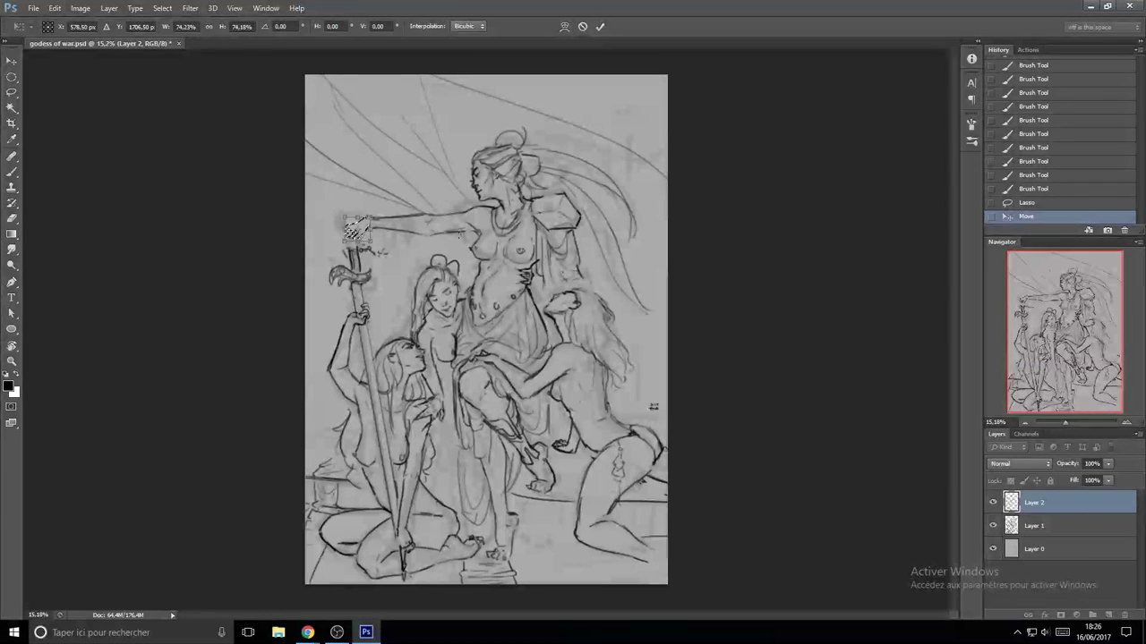
left_click(581, 26)
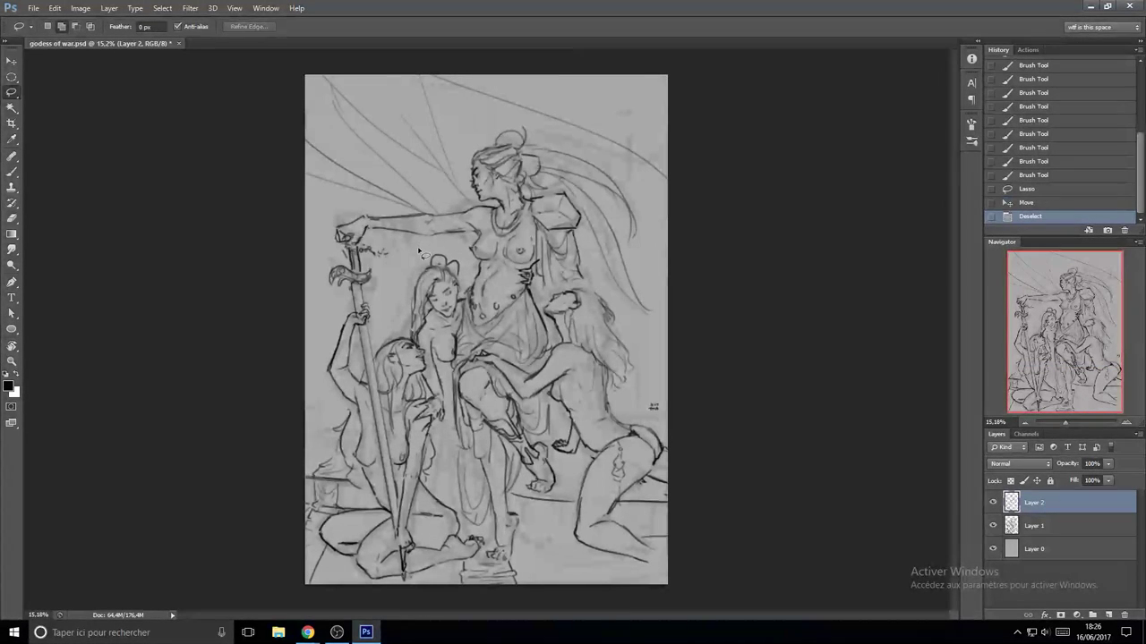
- Lasso the goddess's outstretched hand again, scale it down to about 74%, and deselect it
scroll(418, 253, "down", 2)
scroll(394, 264, "up", 3)
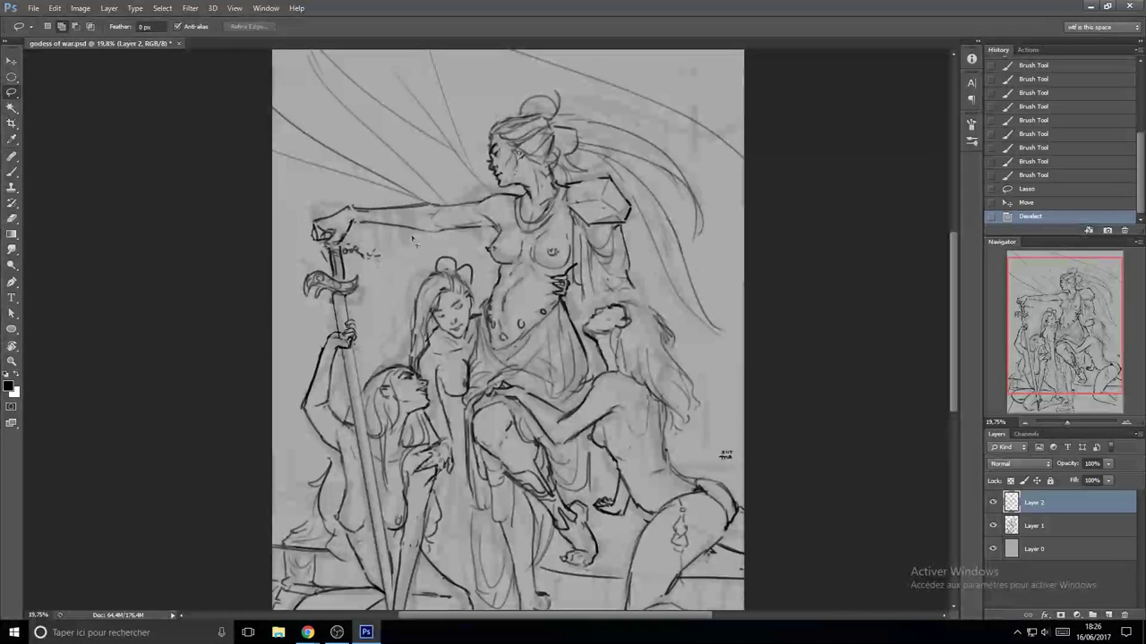
scroll(395, 227, "down", 2)
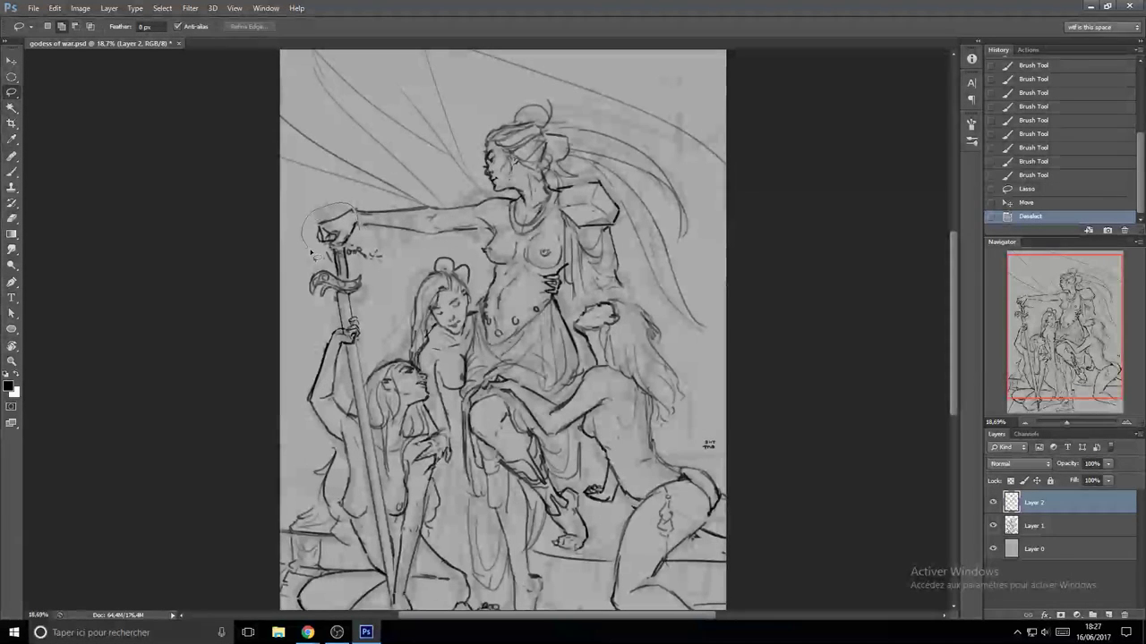
mouse_move(310, 253)
left_mouse_down()
mouse_move(334, 251)
mouse_move(358, 224)
mouse_move(349, 214)
left_mouse_up()
key("ctrl+t")
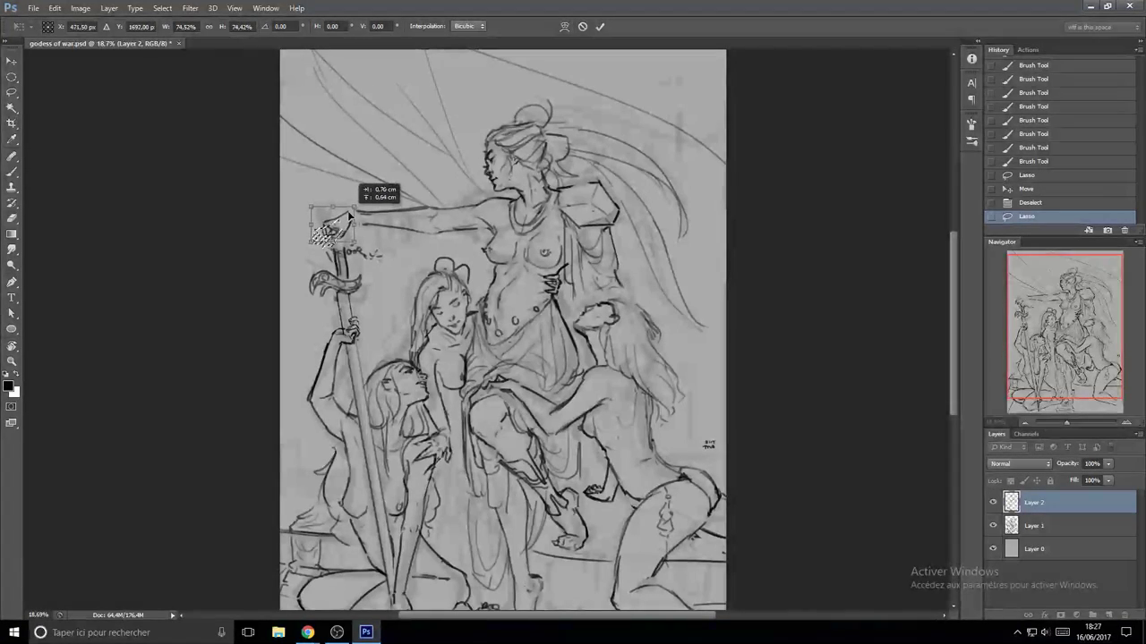
key("Return")
key("ctrl+d")
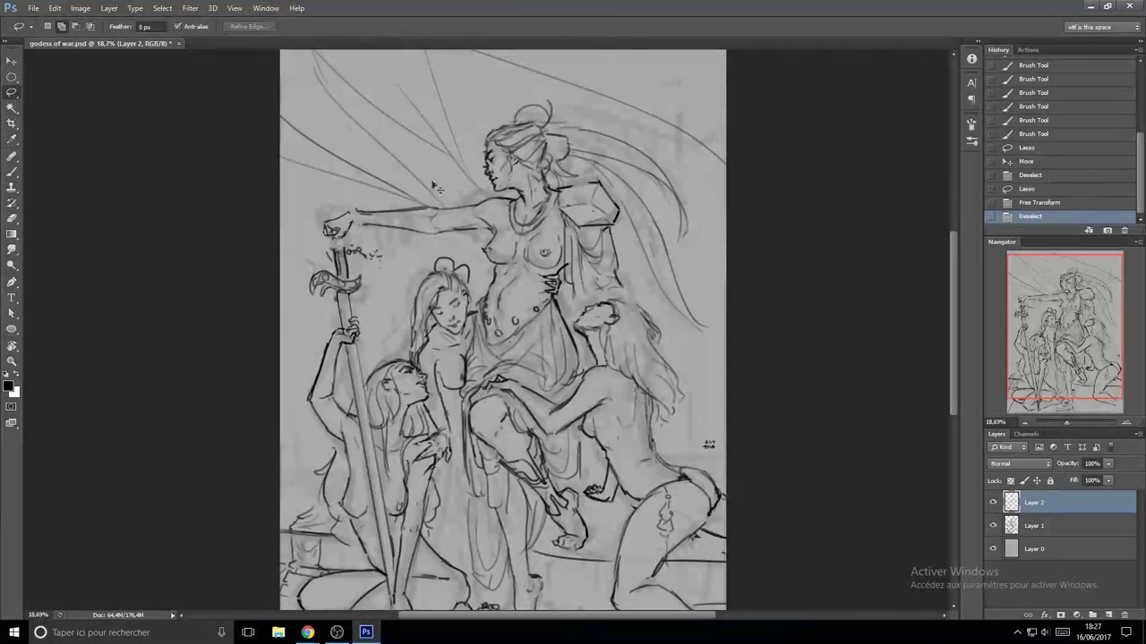
- Rotate the canvas view and brush new wrist lines joining the goddess's forearm to the resized hand
key("r")
mouse_move(360, 260)
left_mouse_down()
mouse_move(386, 259)
mouse_move(360, 328)
left_mouse_up()
key("b")
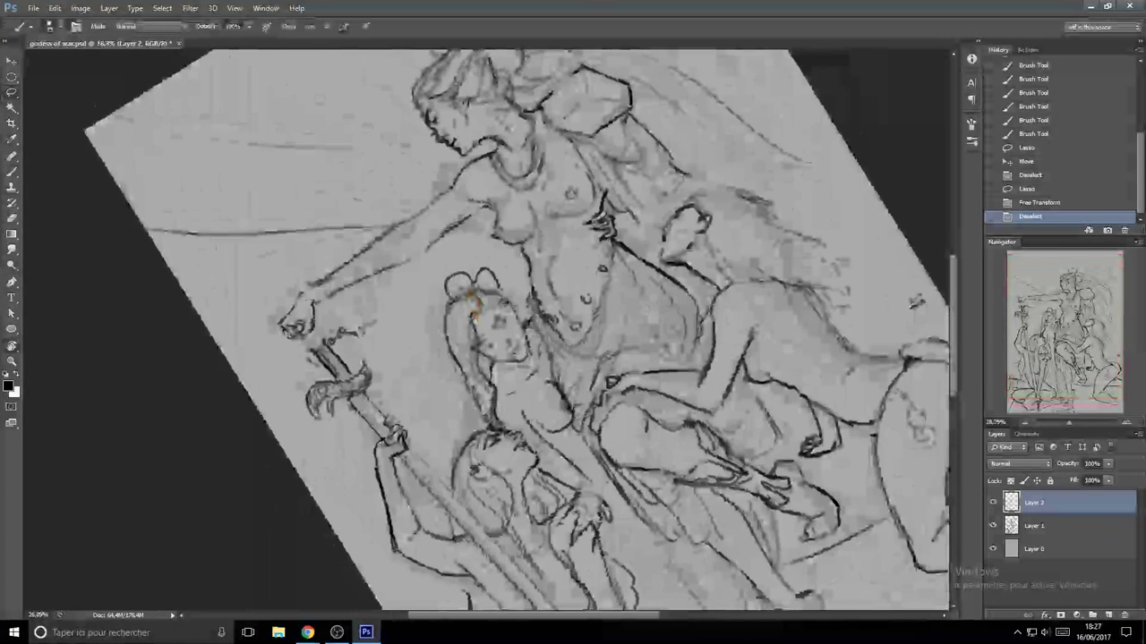
mouse_move(313, 286)
left_mouse_down()
mouse_move(295, 301)
mouse_move(314, 317)
left_mouse_up()
mouse_move(333, 324)
left_mouse_down()
mouse_move(317, 324)
mouse_move(349, 324)
mouse_move(292, 337)
mouse_move(315, 329)
mouse_move(317, 303)
left_mouse_up()
- Refine the contours of the goddess's wrist and lower forearm, alternating between the eraser and brush
key("e")
key("b")
key("e")
key("b")
mouse_move(310, 279)
left_mouse_down()
mouse_move(299, 297)
mouse_move(329, 272)
left_mouse_up()
key("e")
key("b")
mouse_move(320, 278)
left_mouse_down()
mouse_move(339, 267)
mouse_move(318, 313)
mouse_move(342, 284)
mouse_move(356, 303)
left_mouse_up()
- Straighten the rotated view and flip the canvas horizontally
scroll(353, 309, "down", 3)
key("r")
scroll(461, 228, "down", 3)
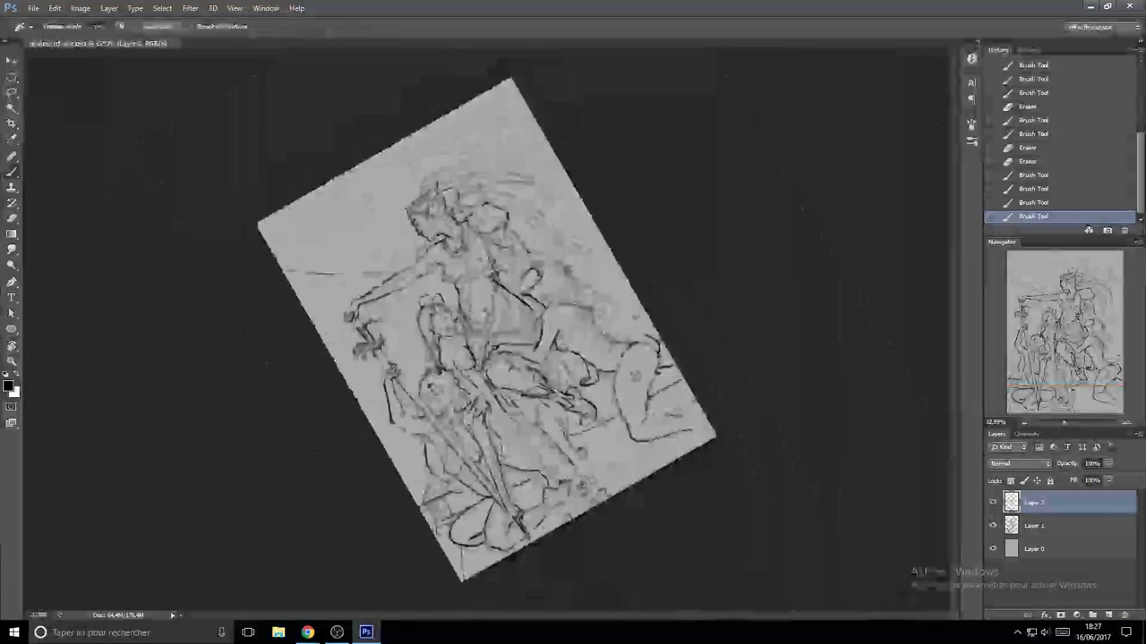
left_click_drag(460, 226, 516, 228)
key("ctrl+shift+h")
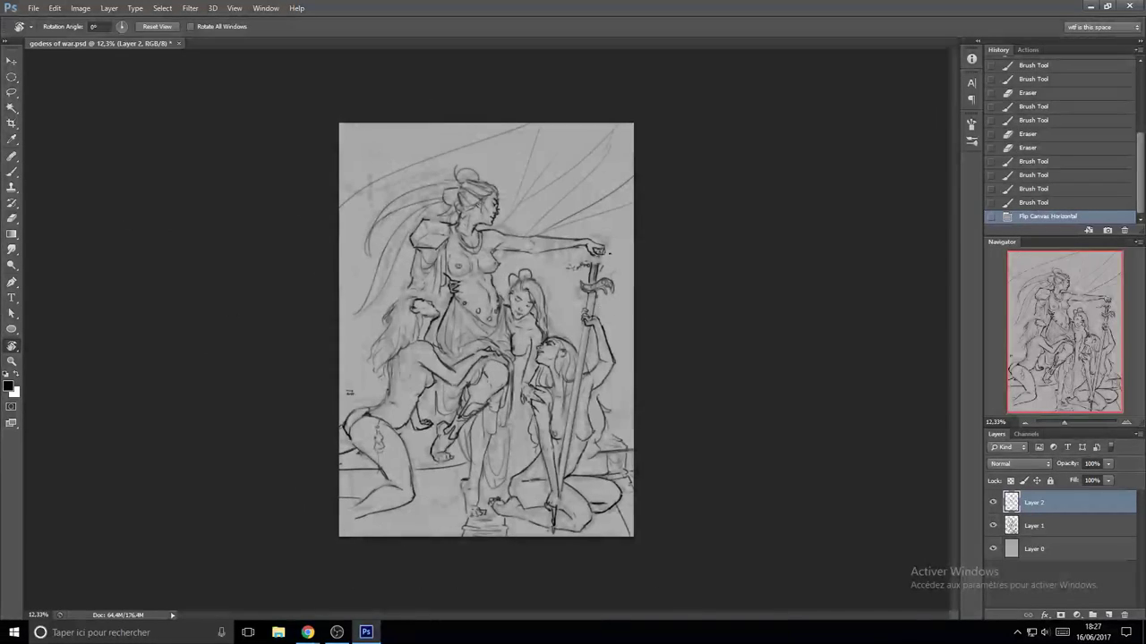
- Lasso the goddess's outstretched hand, enlarge it to about 106%, and deselect it
left_click(620, 221)
scroll(599, 233, "up", 4)
key("l")
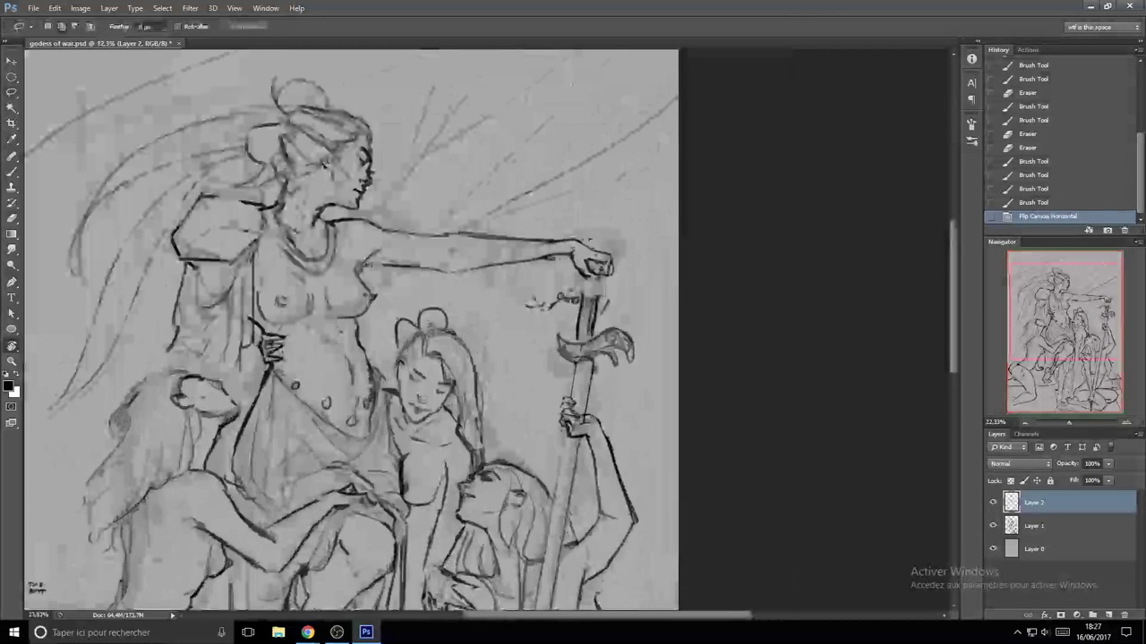
left_click_drag(569, 231, 565, 225)
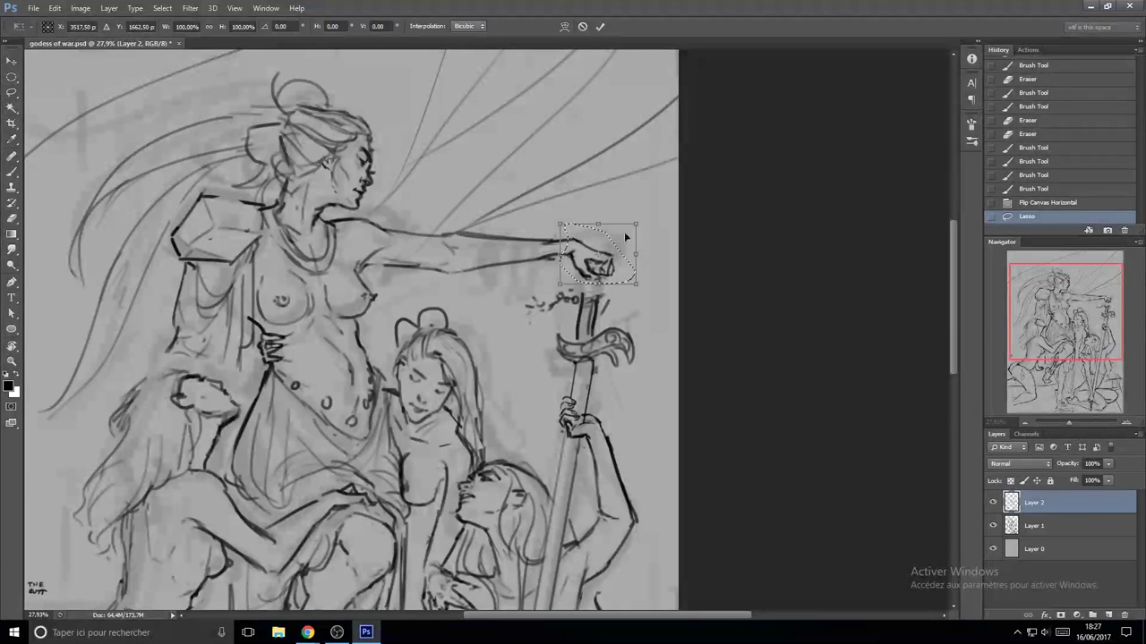
key("ctrl+t")
left_click_drag(637, 224, 621, 235)
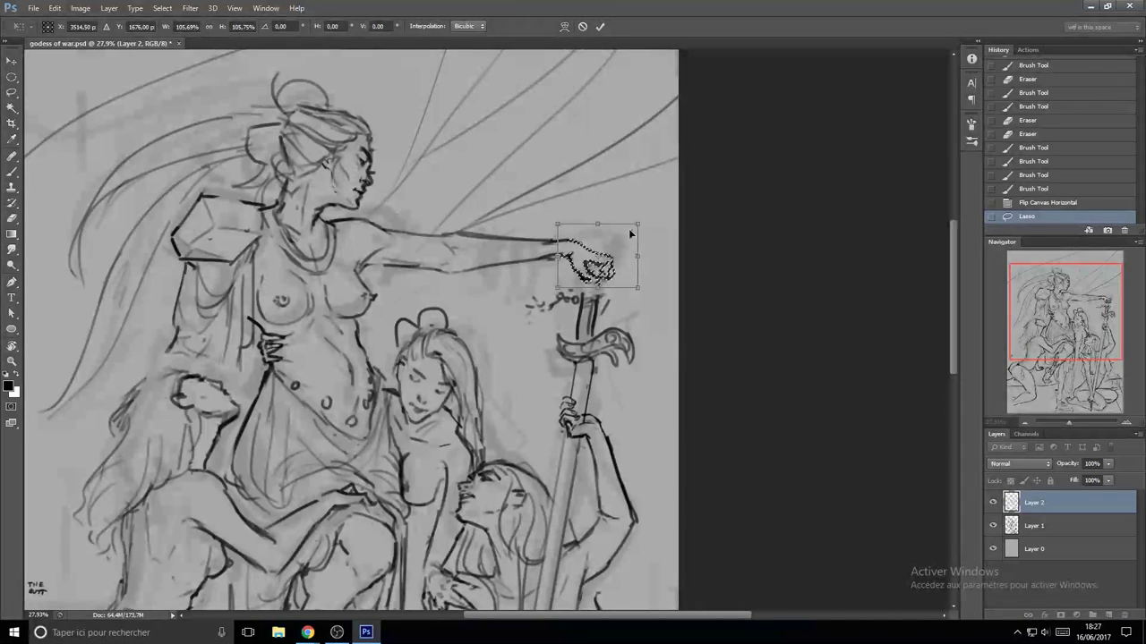
key("Return")
key("ctrl+d")
- Brush the sword grip up to the goddess's hand and sketch her fingertips, undoing an unwanted stroke
key("b")
scroll(590, 264, "up", 2)
mouse_move(579, 272)
left_mouse_down()
mouse_move(575, 309)
mouse_move(577, 292)
mouse_move(600, 318)
left_mouse_up()
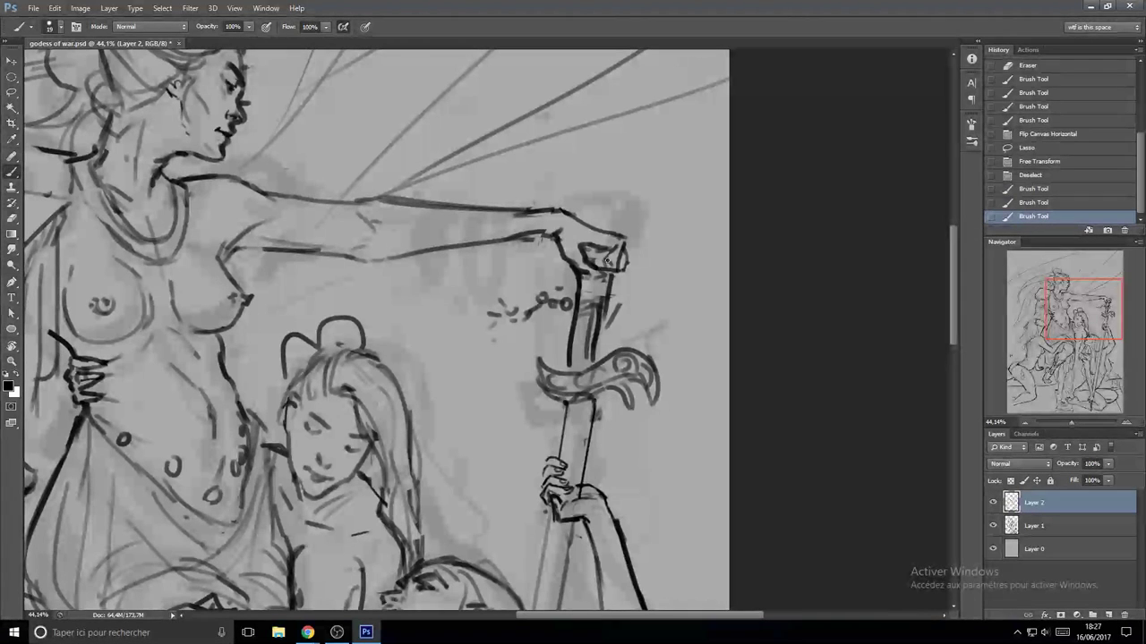
mouse_move(611, 255)
left_mouse_down()
mouse_move(619, 287)
mouse_move(636, 262)
mouse_move(626, 242)
mouse_move(637, 261)
mouse_move(632, 288)
left_mouse_up()
key("ctrl+z")
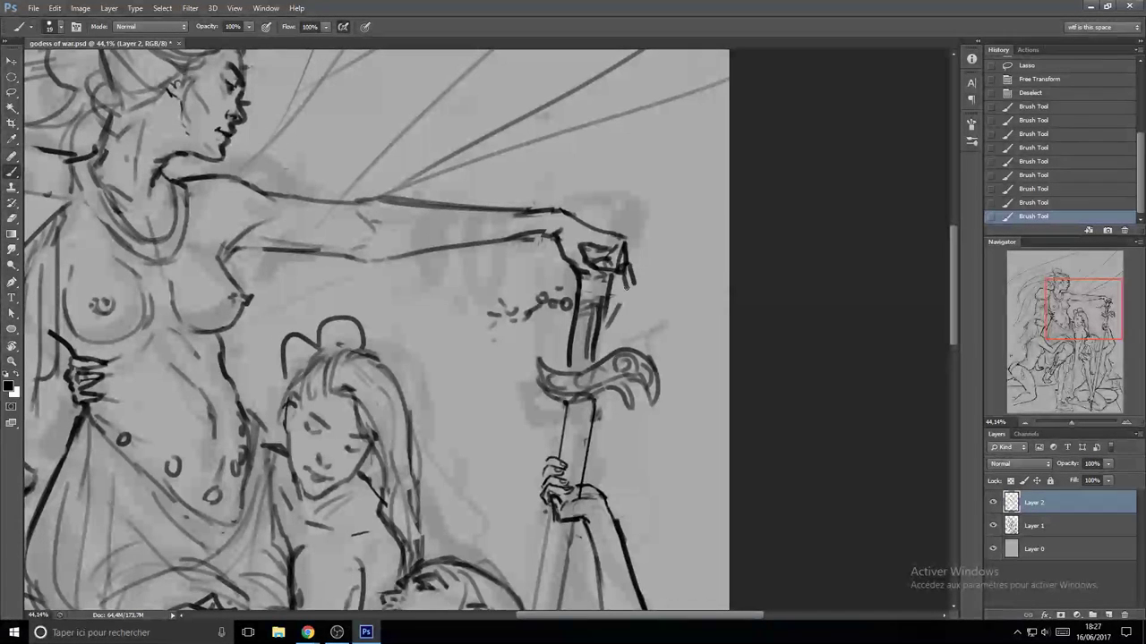
- Undo the last brush strokes at the goddess's fingertips
scroll(626, 283, "down", 4)
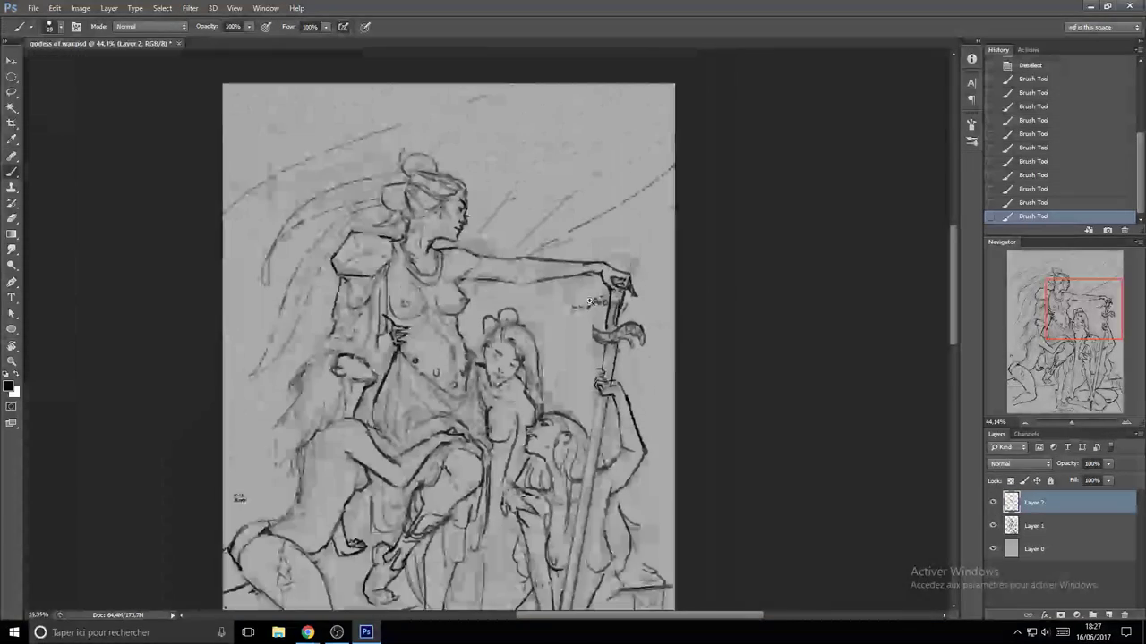
scroll(626, 283, "up", 3)
key("ctrl+alt+z")
key("ctrl+alt+z")
key("ctrl+alt+z")
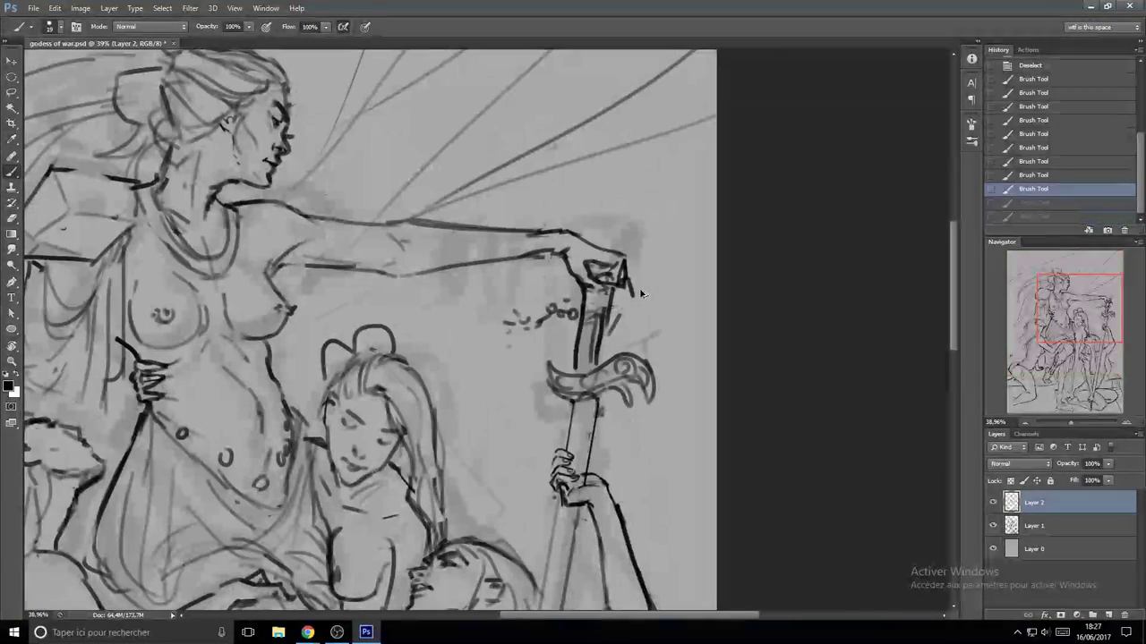
- Try finger strokes extending outward past the sword grip, and undo them
left_click_drag(625, 260, 632, 273)
left_click_drag(630, 269, 648, 277)
scroll(627, 273, "down", 3)
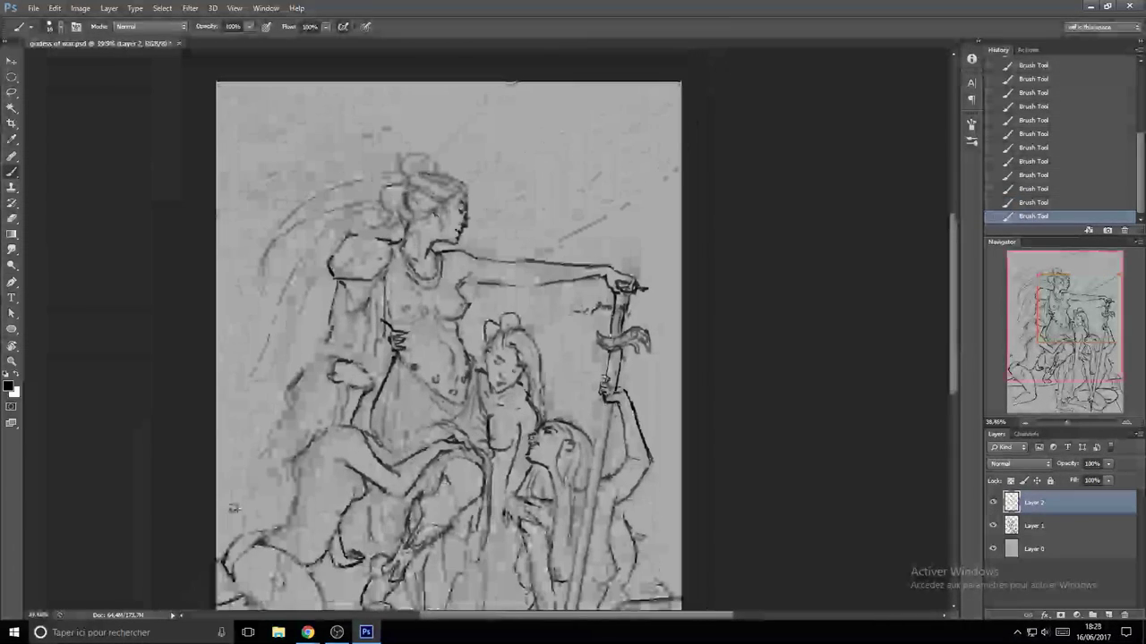
key("ctrl+alt+z")
key("ctrl+alt+z")
key("ctrl+alt+z")
key("ctrl+alt+z")
key("ctrl+alt+z")
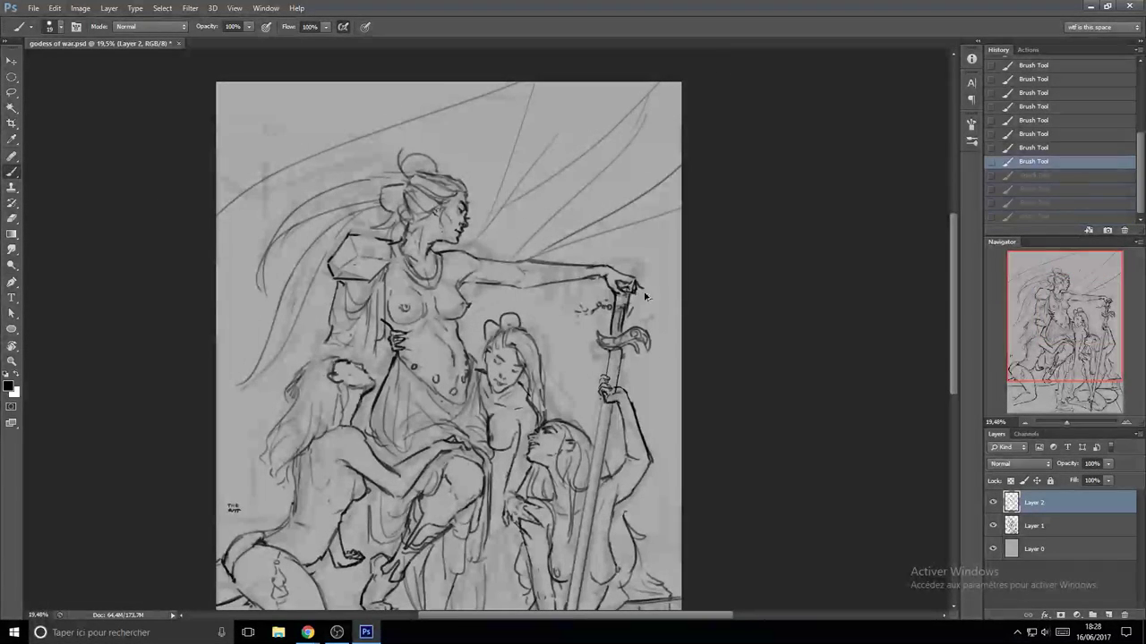
- Draw a brush line extending outward from the inner end of the sword's crossguard
scroll(622, 319, "up", 2)
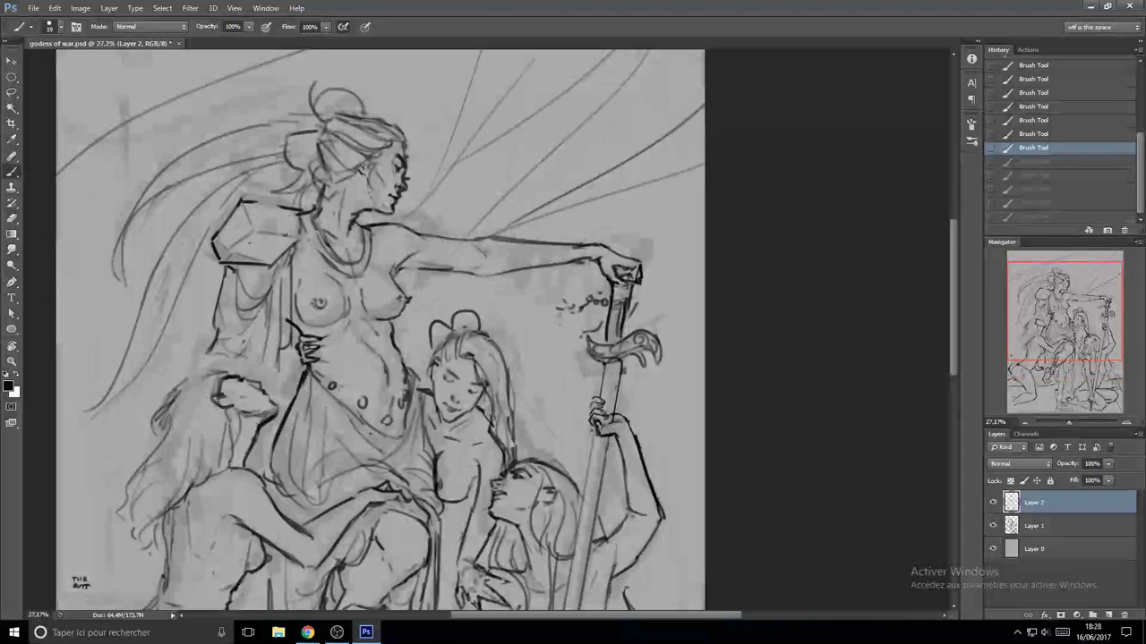
left_click_drag(586, 342, 568, 345)
key("ctrl+shift+z")
key("ctrl+shift+z")
key("ctrl+shift+z")
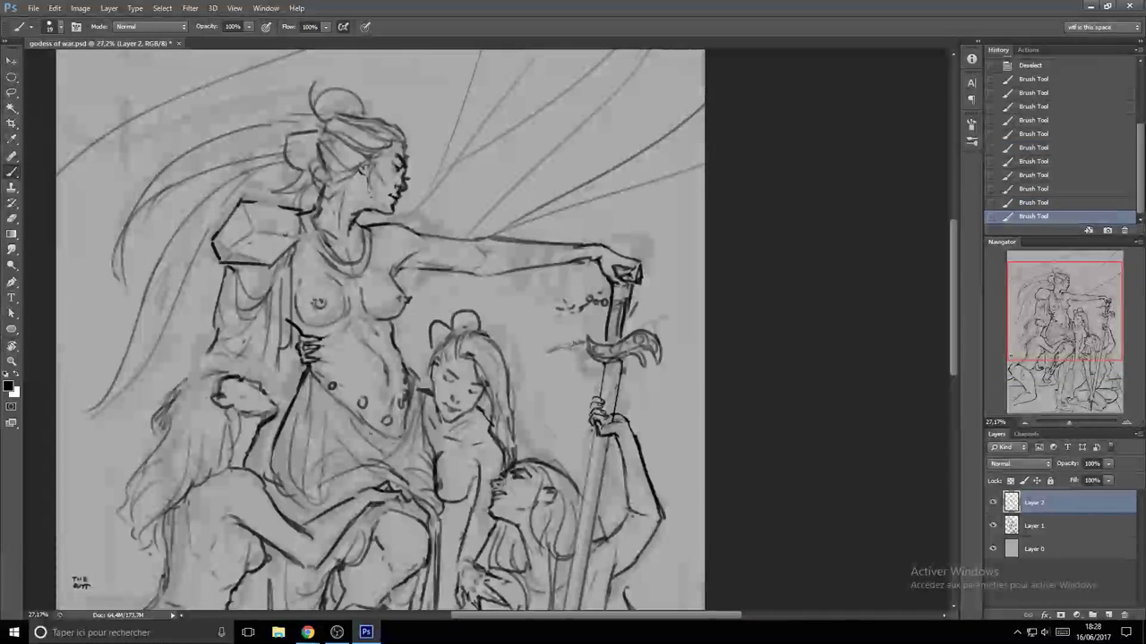
- Touch up the small handwritten note beside the kneeling figure, and rework the goddess's standing heel with brush and eraser strokes
left_click_drag(86, 584, 87, 590)
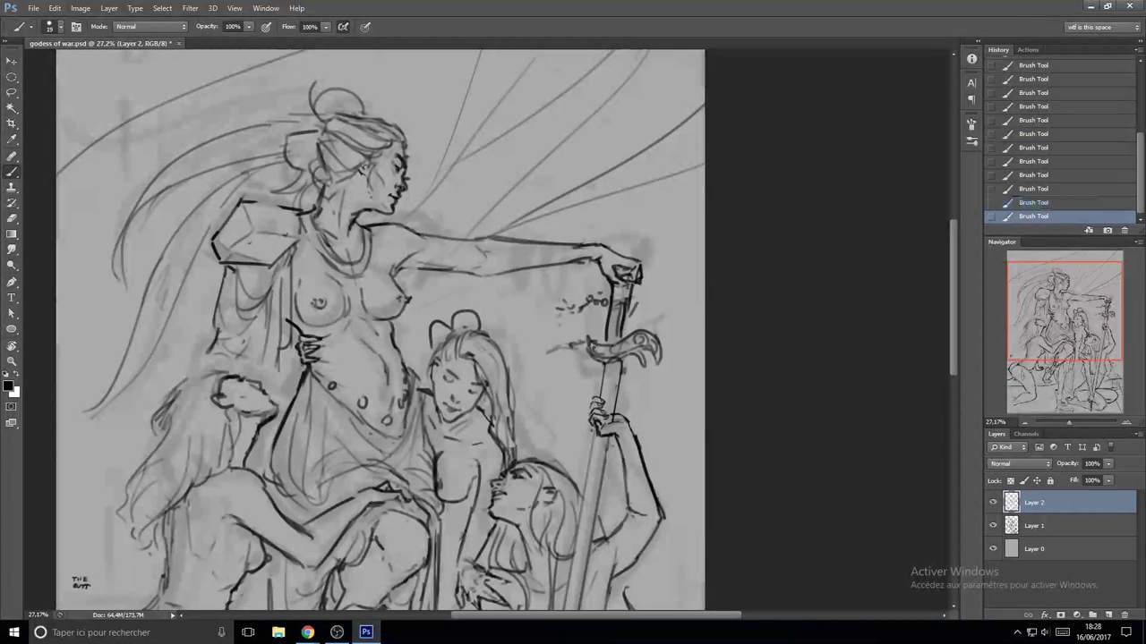
scroll(623, 367, "up", 2)
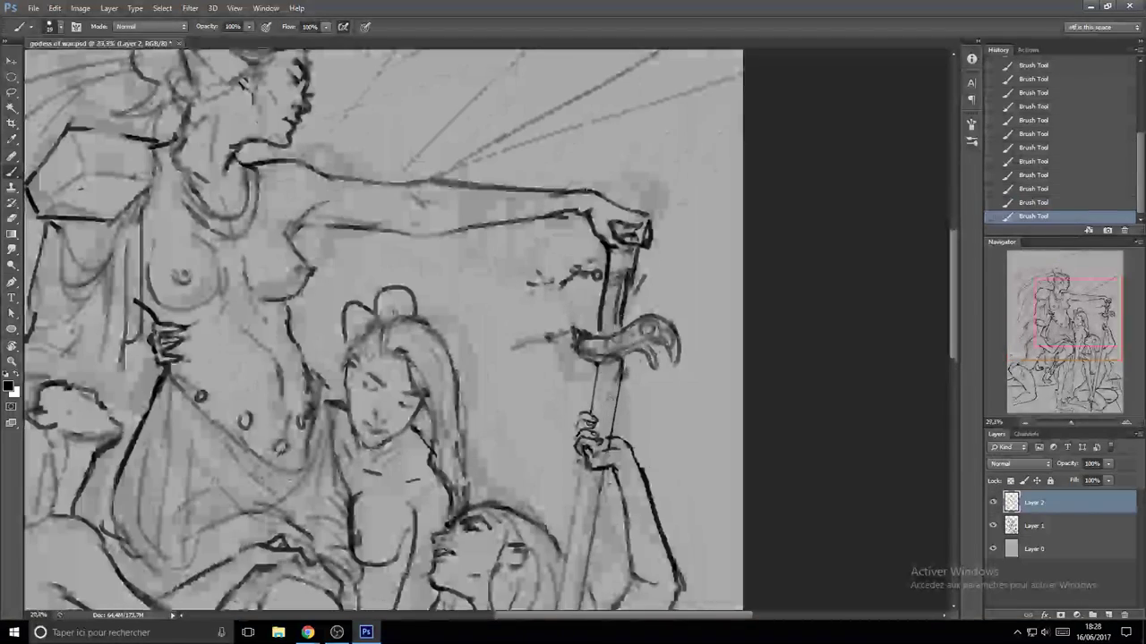
left_click_drag(624, 389, 510, 259)
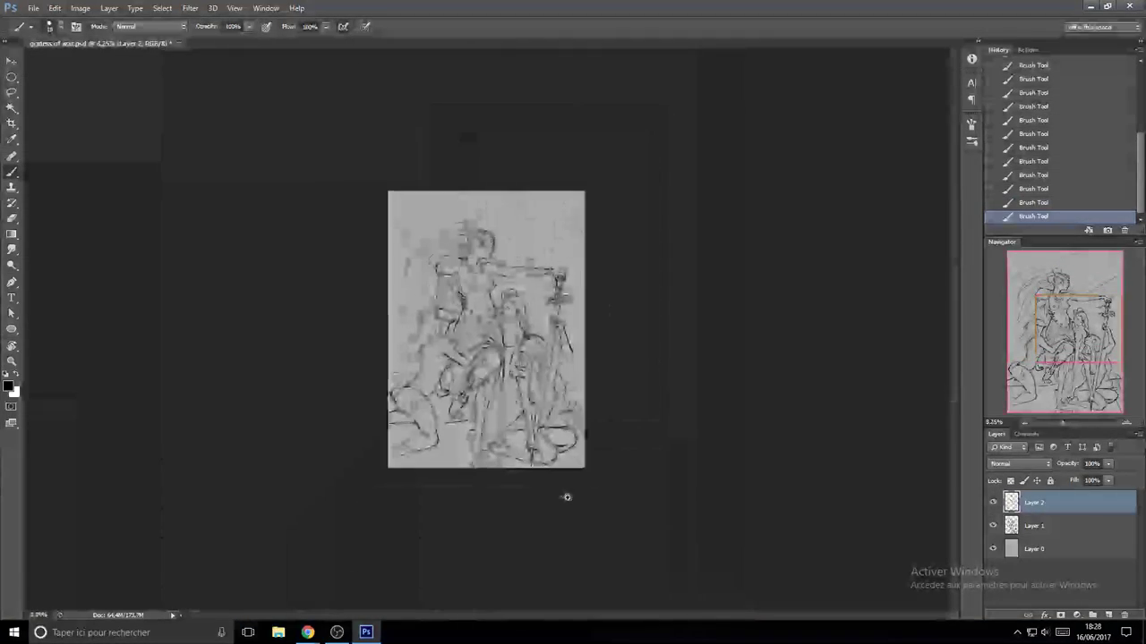
left_click_drag(562, 494, 620, 512)
mouse_move(441, 363)
left_mouse_down()
mouse_move(469, 363)
mouse_move(451, 341)
mouse_move(484, 289)
left_mouse_up()
key("e")
key("b")
key("e")
key("b")
left_click_drag(311, 343, 330, 341)
left_click_drag(330, 343, 335, 357)
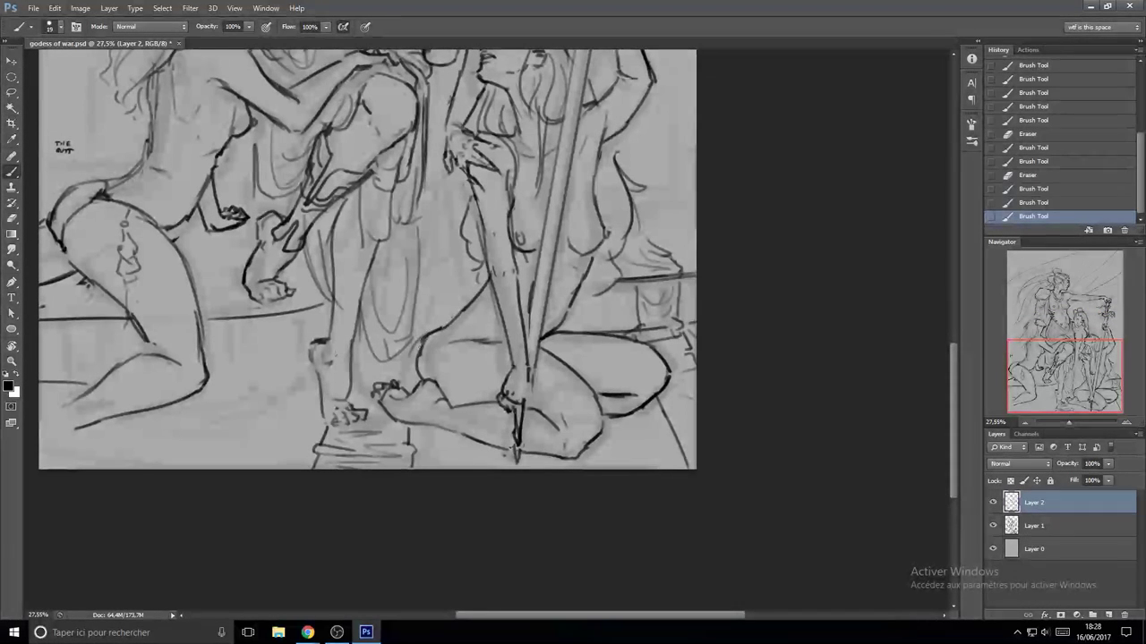
- Rework the hip contour of the seated figure holding the sword, undoing unwanted strokes, erasing the excess and redrawing the line
left_click_drag(454, 336, 449, 347)
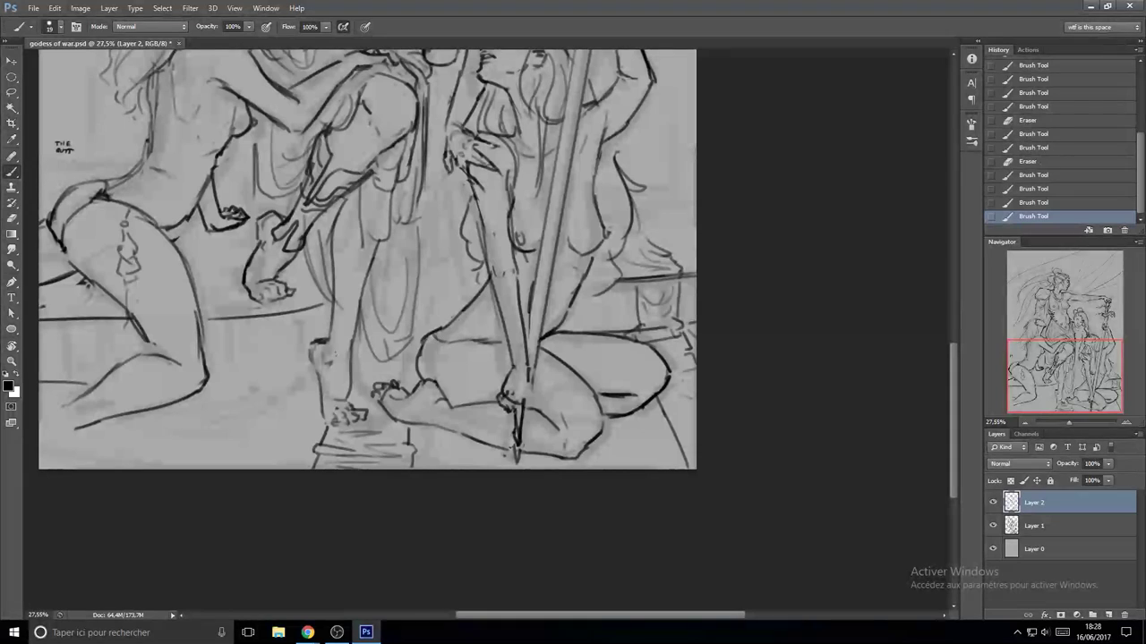
key("ctrl+alt+z")
key("ctrl+alt+z")
key("e")
mouse_move(446, 328)
left_mouse_down()
mouse_move(429, 339)
mouse_move(444, 328)
mouse_move(446, 338)
left_mouse_up()
key("b")
left_click_drag(444, 331, 445, 327)
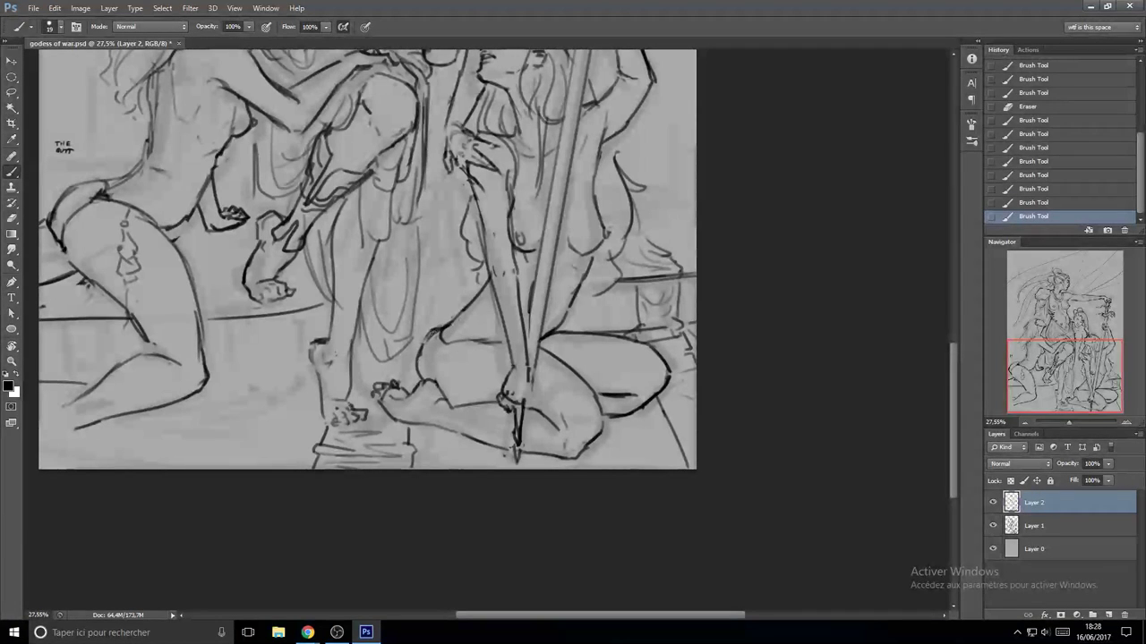
key("ctrl+0")
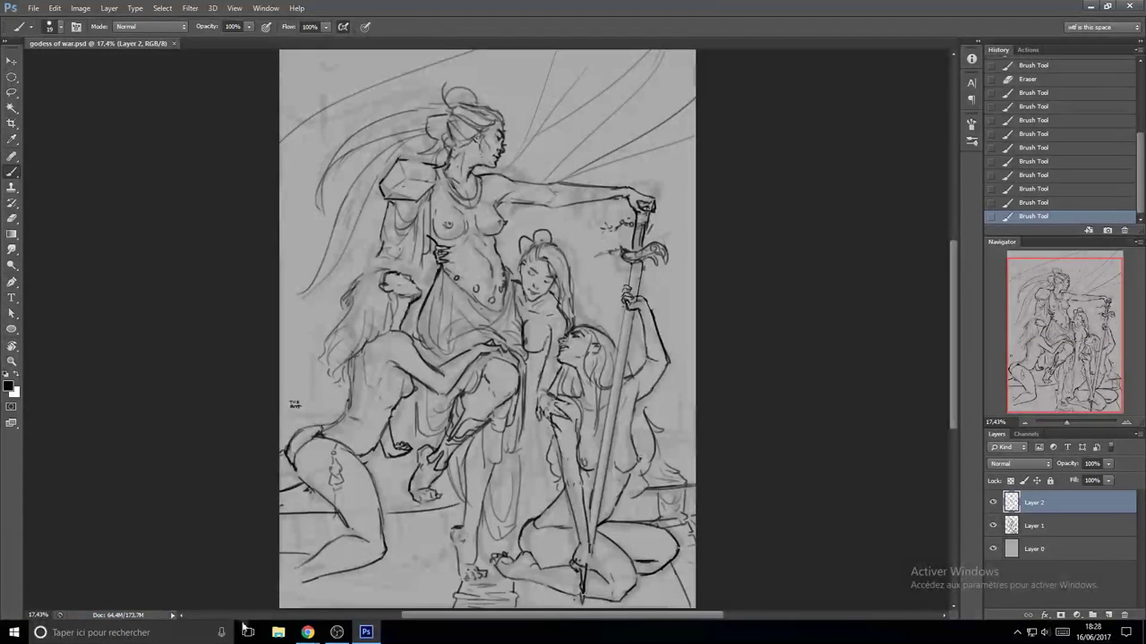
- Check the stream in OBS and the Twitch chat window, and switch back to Photoshop
left_click(346, 632)
mouse_move(307, 632)
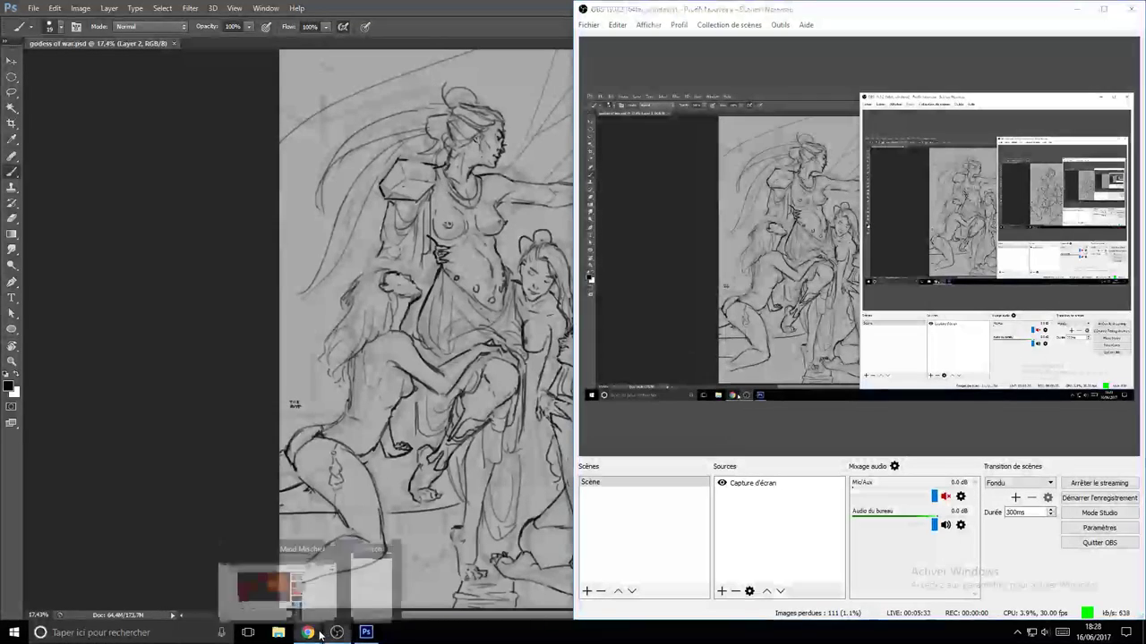
left_click(377, 574)
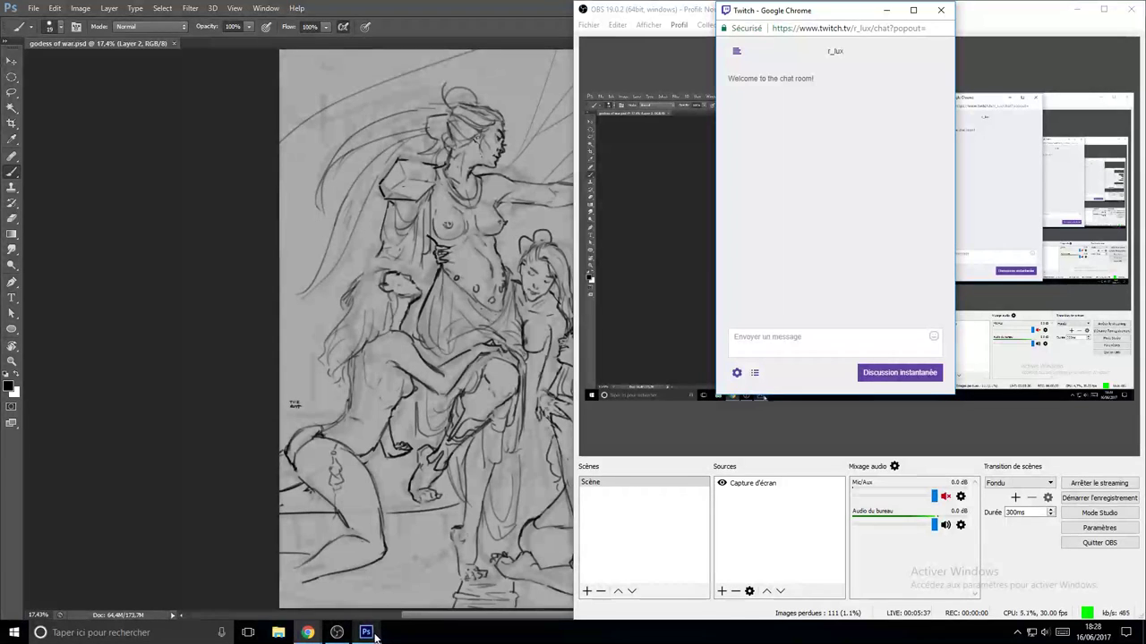
mouse_move(374, 635)
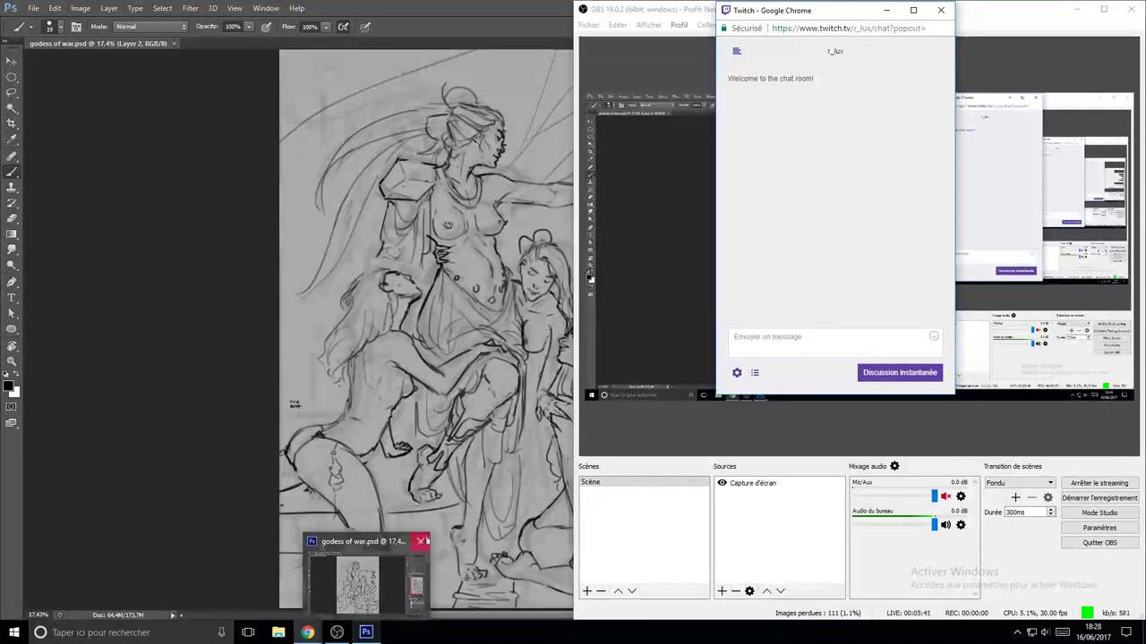
left_click(374, 636)
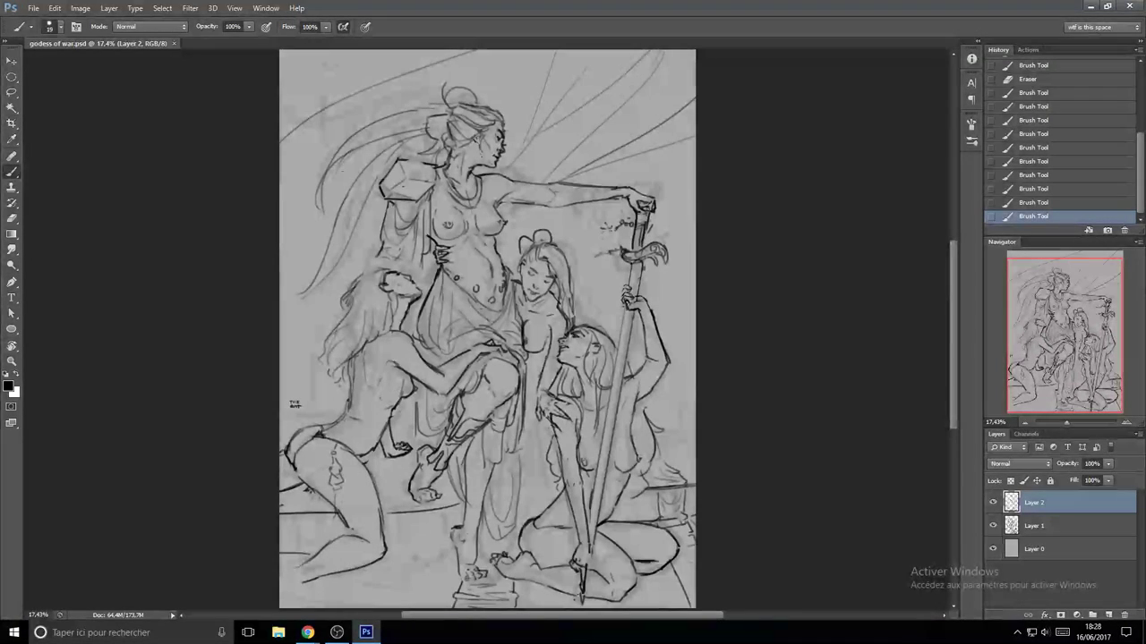
- Brush a ground line from the goddess's standing heel toward the kneeling figure's knee, undoing a first attempt, and add a line beside her drapery
mouse_move(440, 548)
left_mouse_down()
mouse_move(422, 540)
mouse_move(421, 552)
left_mouse_up()
scroll(513, 404, "up", 2)
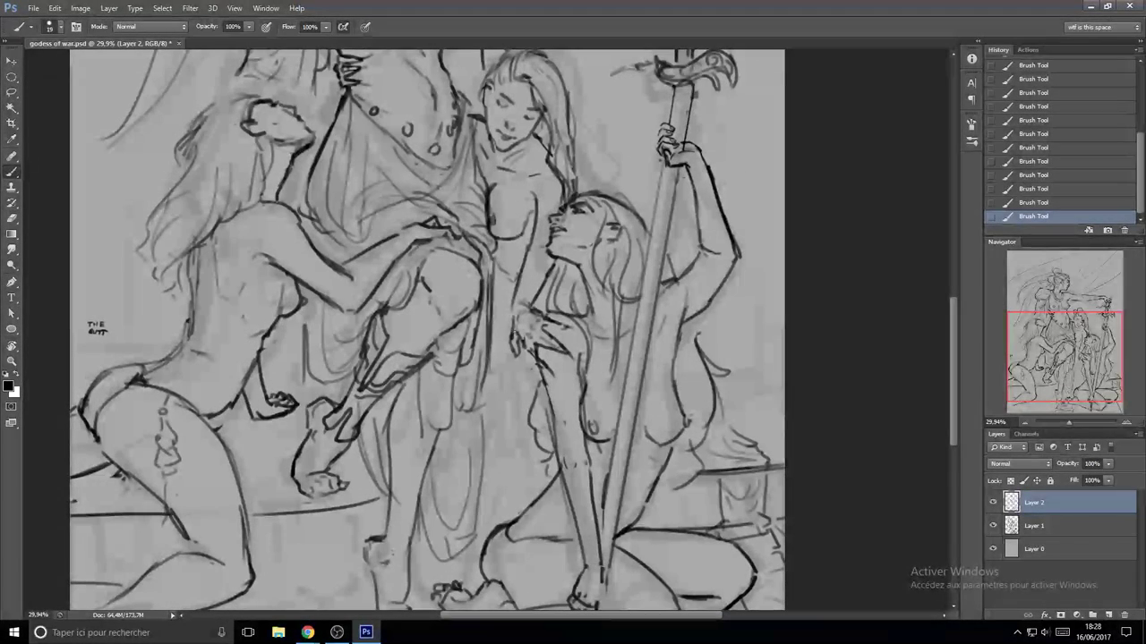
scroll(517, 380, "down", 3)
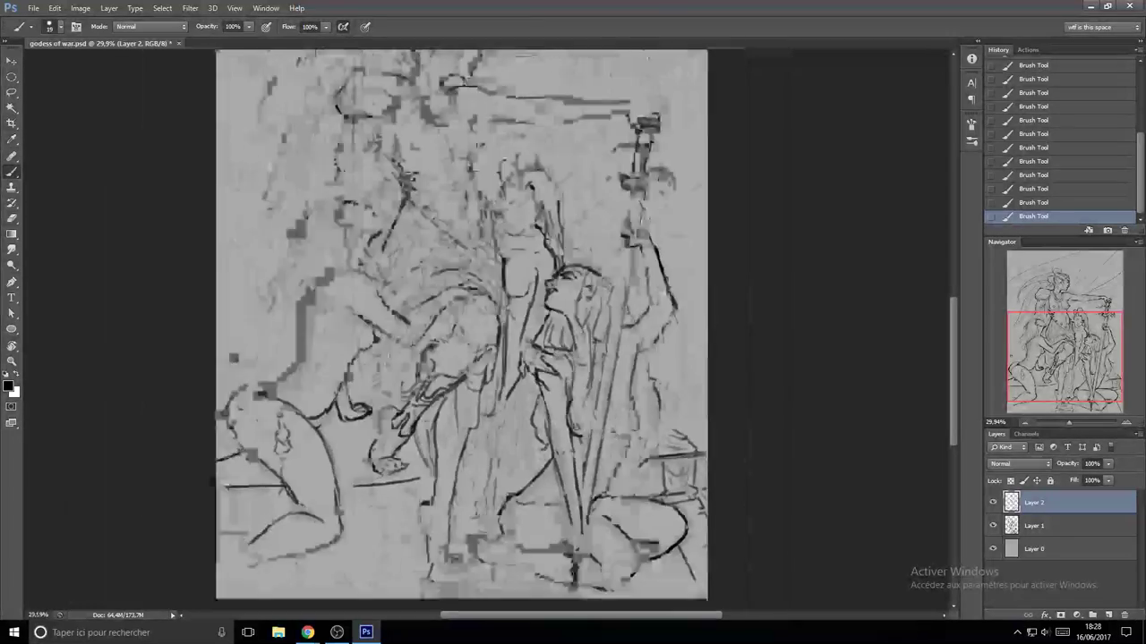
scroll(502, 430, "up", 2)
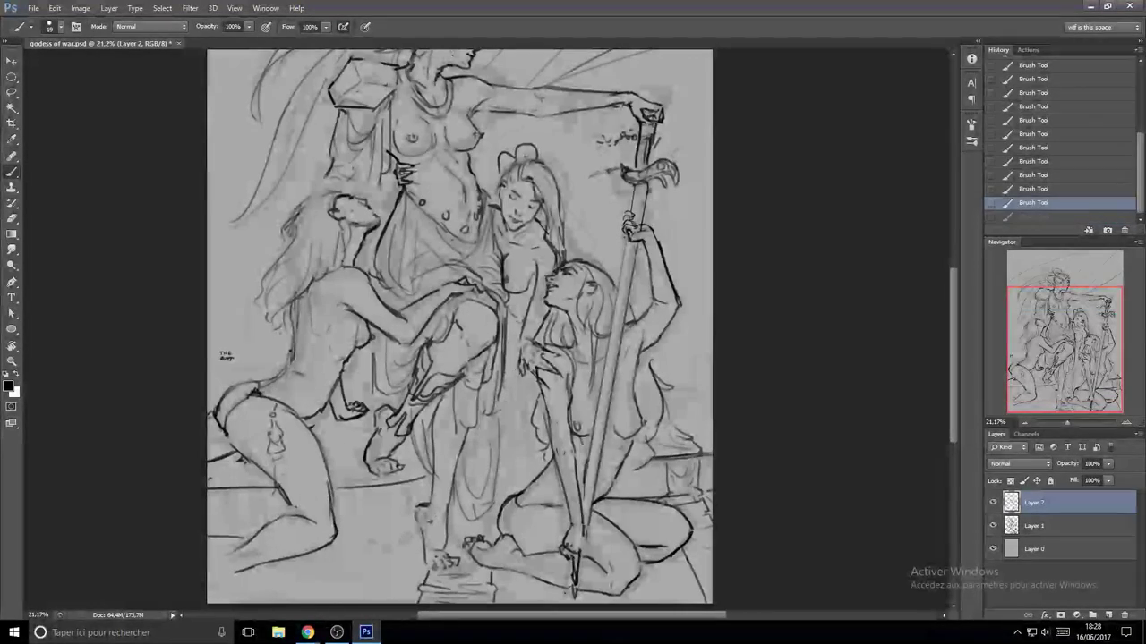
key("ctrl+z")
left_click_drag(517, 373, 503, 390)
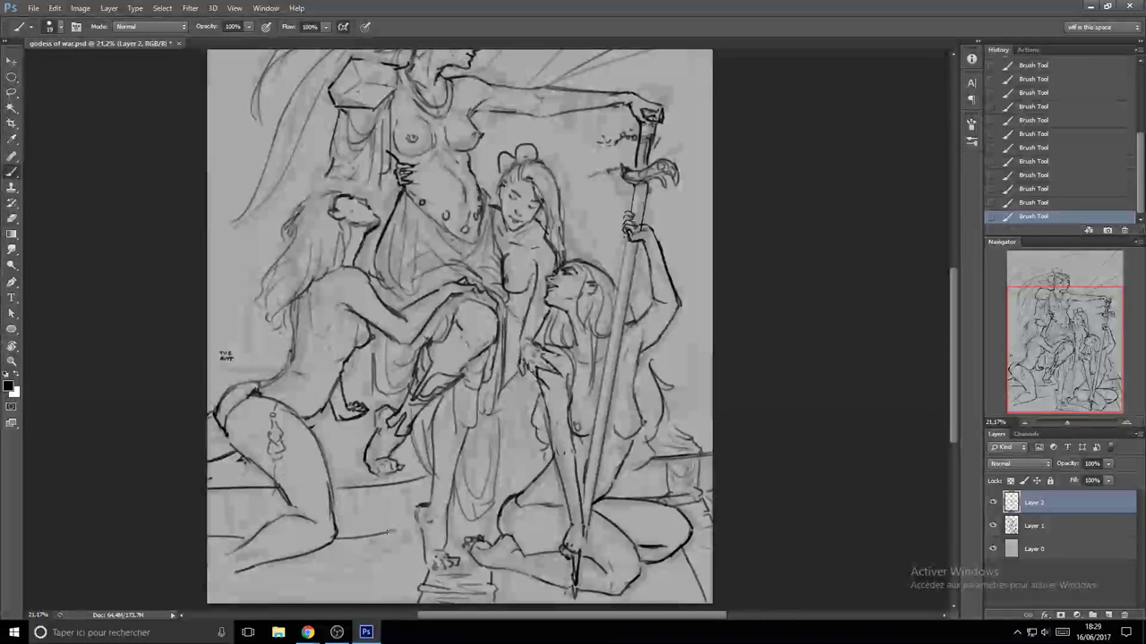
mouse_move(424, 523)
left_mouse_down()
mouse_move(363, 535)
mouse_move(392, 528)
left_mouse_up()
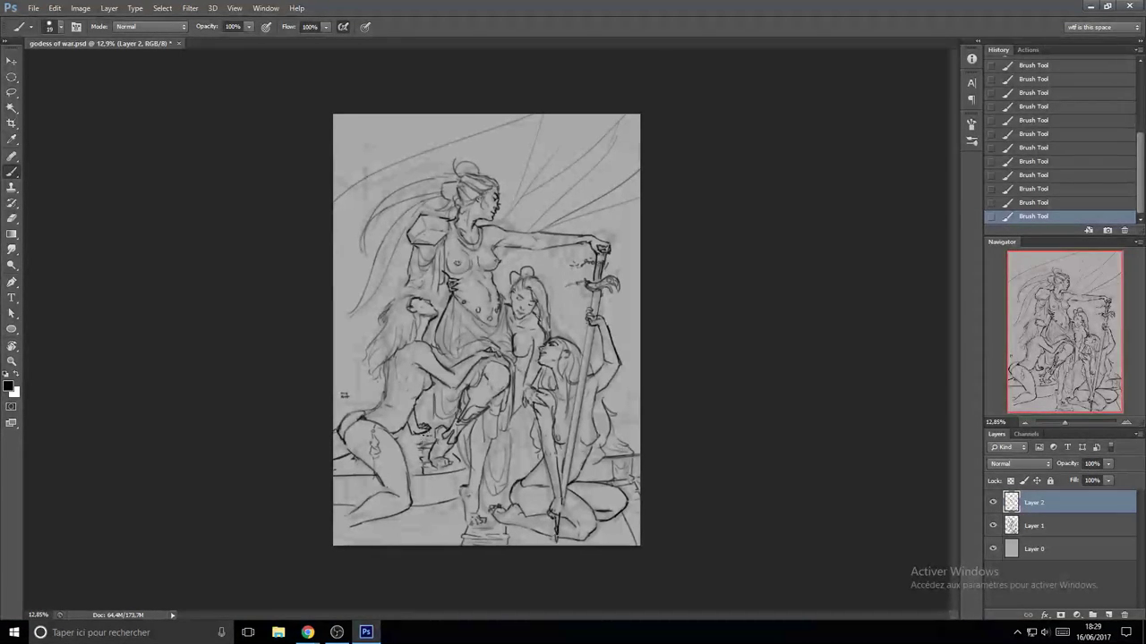
- Sketch the upper part of the stone block beneath the goddess's raised foot, with curved ornament on its front
key("e")
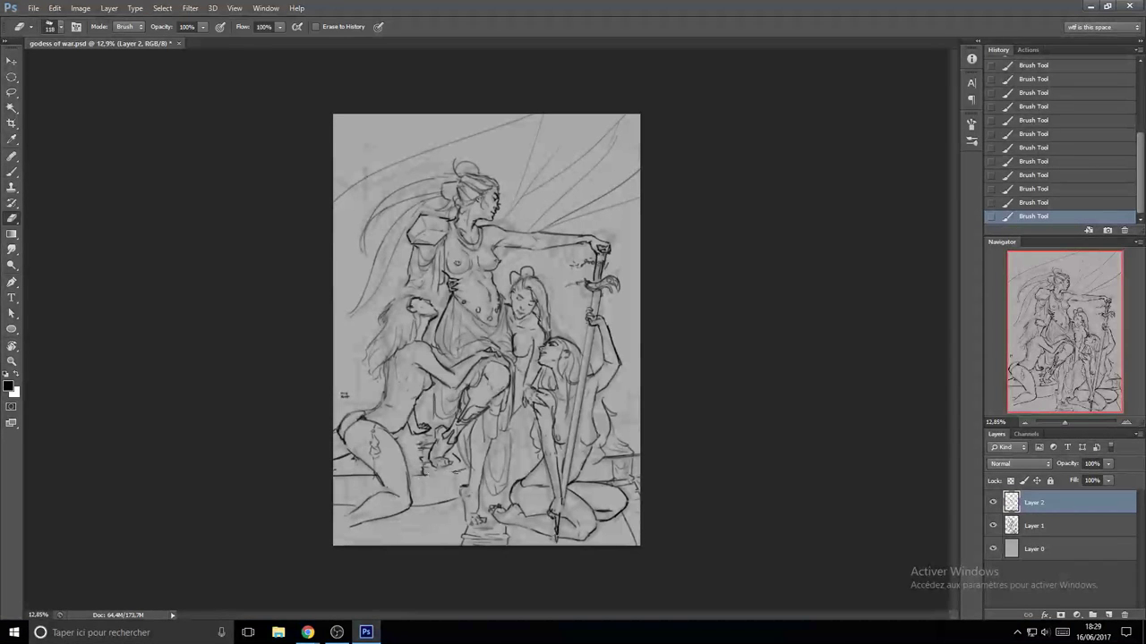
key("b")
mouse_move(445, 471)
left_mouse_down()
mouse_move(438, 497)
mouse_move(426, 493)
mouse_move(447, 497)
left_mouse_up()
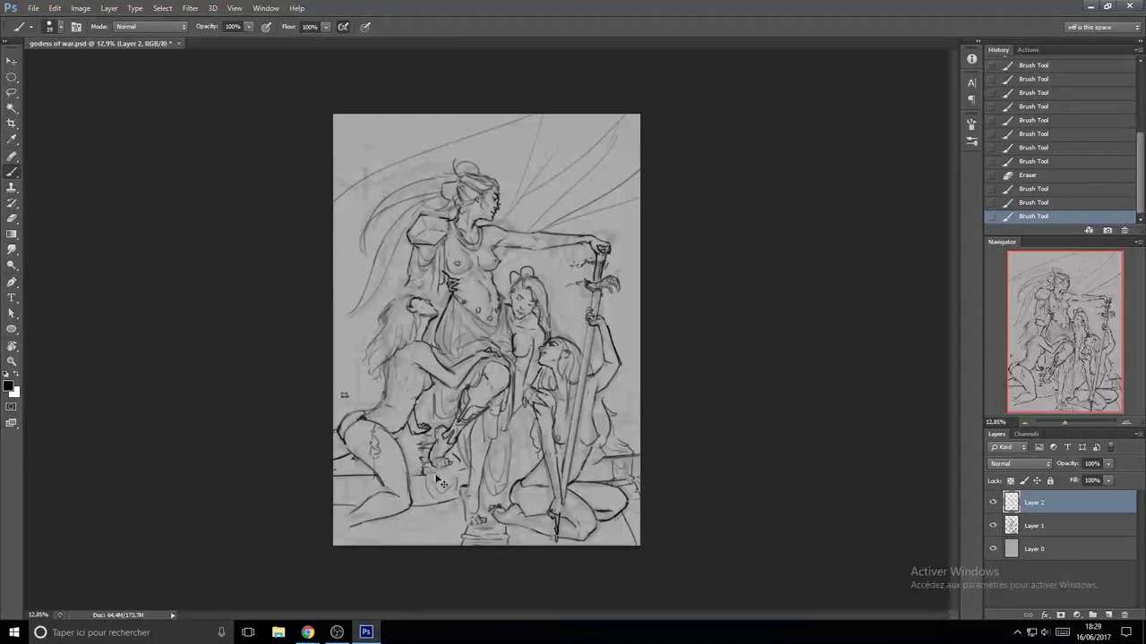
mouse_move(439, 484)
left_mouse_down()
mouse_move(455, 498)
mouse_move(431, 502)
left_mouse_up()
key("e")
left_click_drag(428, 504, 444, 505)
- Brush the horizontal ledges and lower portion of the stone block beneath the raised foot, down to the canvas edge
key("b")
left_click_drag(433, 507, 454, 499)
key("e")
key("b")
left_click_drag(435, 505, 453, 504)
left_click_drag(455, 499, 456, 503)
mouse_move(459, 499)
left_mouse_down()
mouse_move(429, 523)
mouse_move(456, 521)
mouse_move(425, 533)
mouse_move(463, 535)
mouse_move(425, 545)
mouse_move(442, 533)
left_mouse_up()
key("e")
key("b")
- Sketch the kneeling figure's foot at the canvas edge, undoing one stroke and redrawing it with short brush marks
scroll(442, 533, "up", 3)
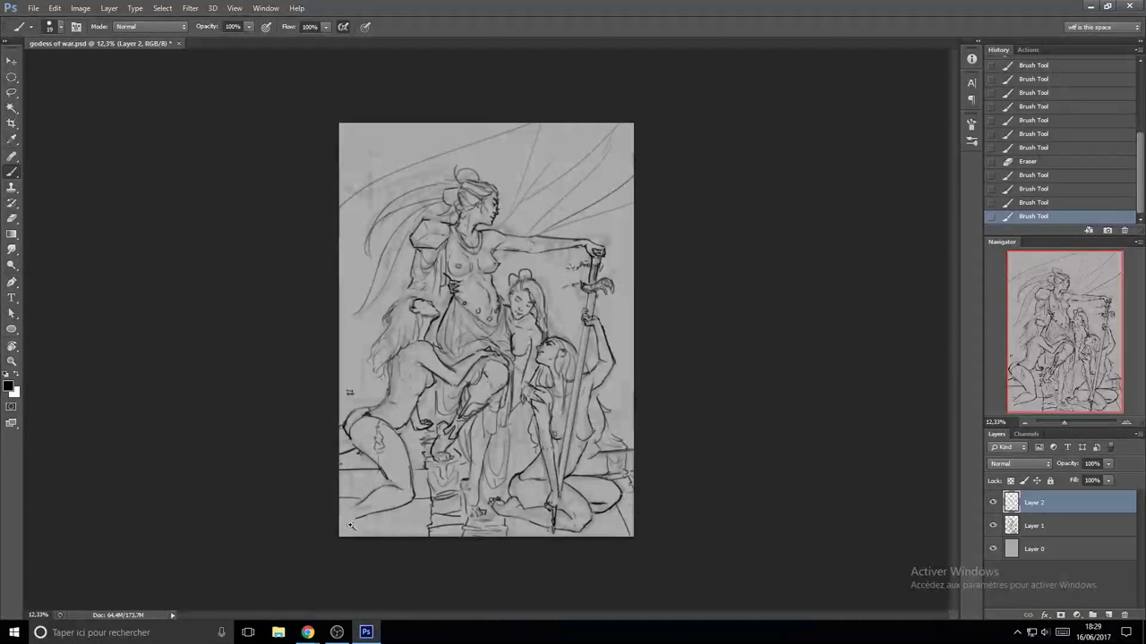
scroll(351, 526, "up", 3)
left_click_drag(360, 492, 332, 493)
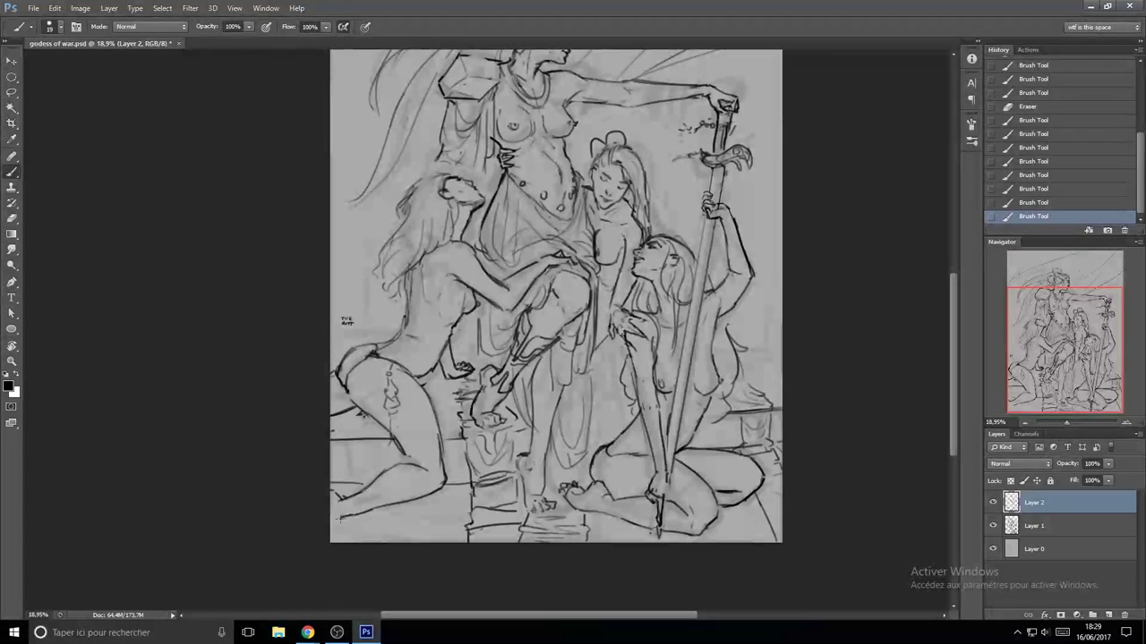
key("ctrl+z")
key("b")
left_click_drag(338, 495, 341, 498)
mouse_move(341, 499)
left_mouse_down()
mouse_move(331, 497)
mouse_move(329, 520)
mouse_move(344, 503)
left_mouse_up()
- Refine the kneeling figure's foot contour with the brush and eraser, and save the file
scroll(342, 509, "up", 2)
key("e")
key("b")
key("e")
key("b")
mouse_move(334, 493)
left_mouse_down()
mouse_move(354, 516)
mouse_move(394, 517)
mouse_move(318, 485)
mouse_move(333, 471)
mouse_move(320, 488)
mouse_move(326, 502)
mouse_move(302, 499)
left_mouse_up()
key("e")
key("b")
key("ctrl+s")
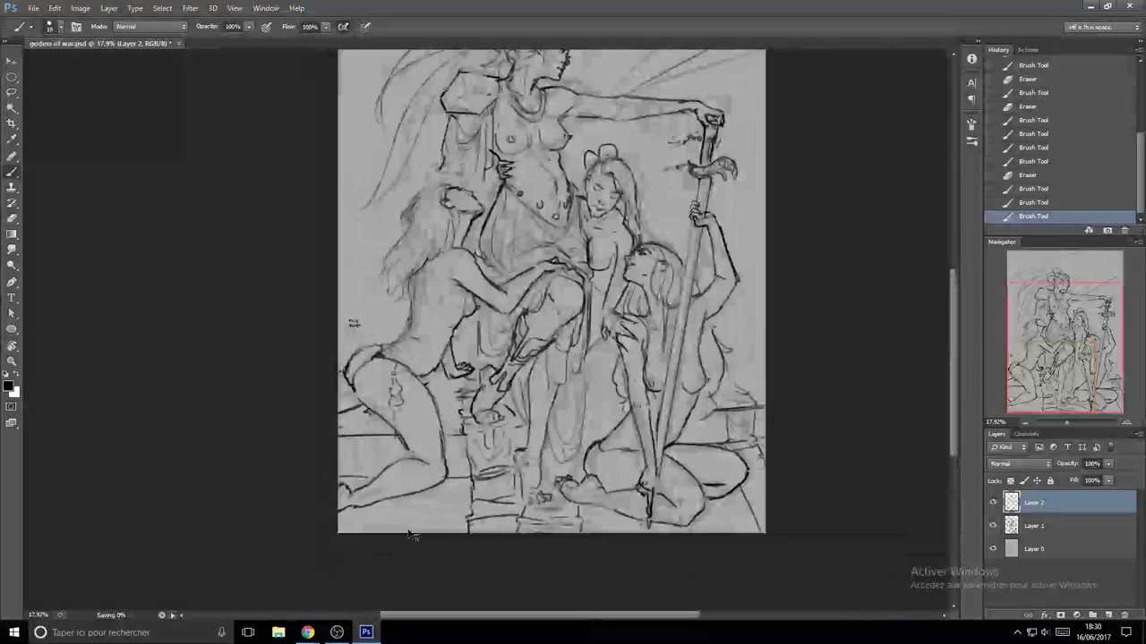
- Flip the canvas horizontally and add a brush stroke at the kneeling figure's bent knee, toggling it off and on to compare
key("ctrl+shift+h")
left_click_drag(697, 476, 650, 475, "ctrl")
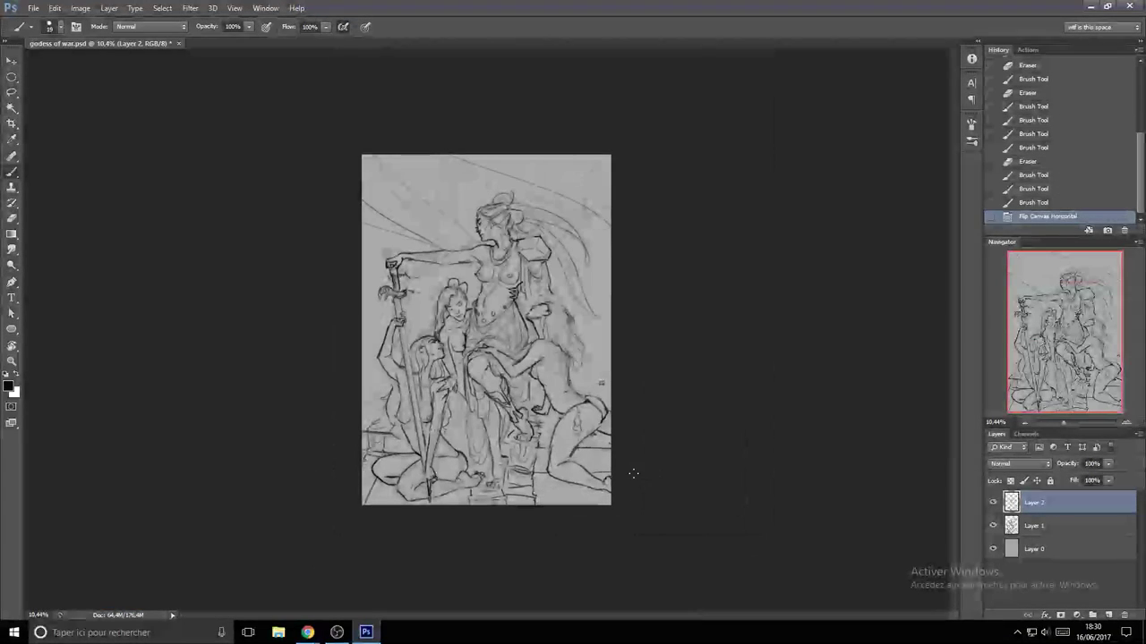
scroll(601, 383, "up", 2)
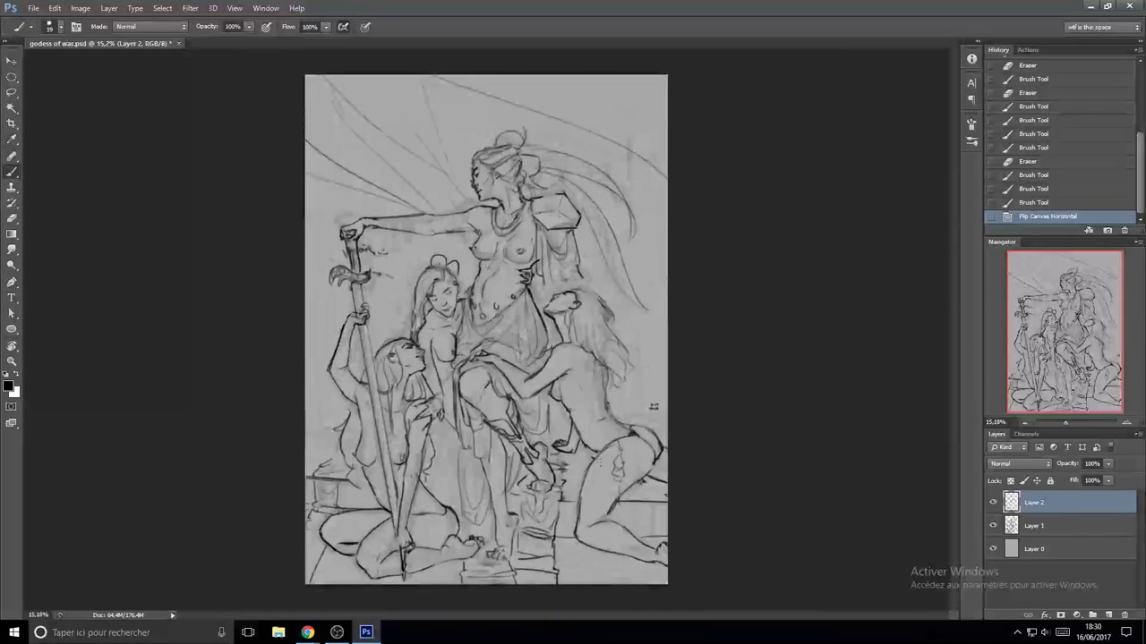
mouse_move(614, 505)
left_mouse_down()
mouse_move(605, 520)
mouse_move(586, 518)
left_mouse_up()
key("ctrl+z")
key("ctrl+z")
- Draw several looping bracelets around the goddess's outstretched forearm near the wrist
left_click_drag(390, 224, 398, 243)
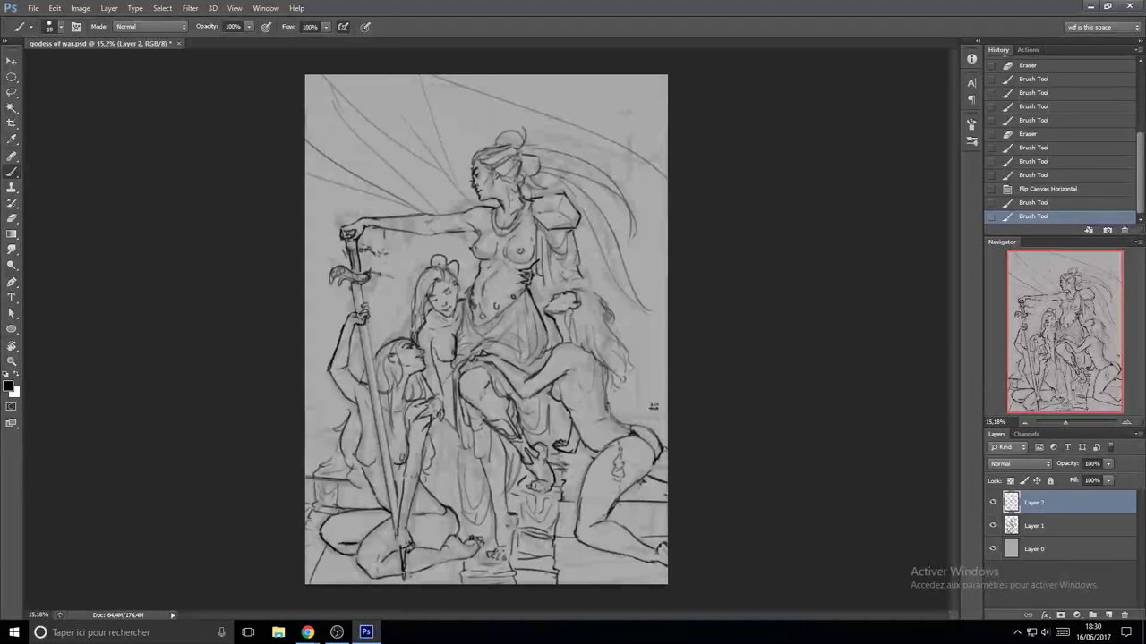
left_click_drag(399, 233, 406, 238)
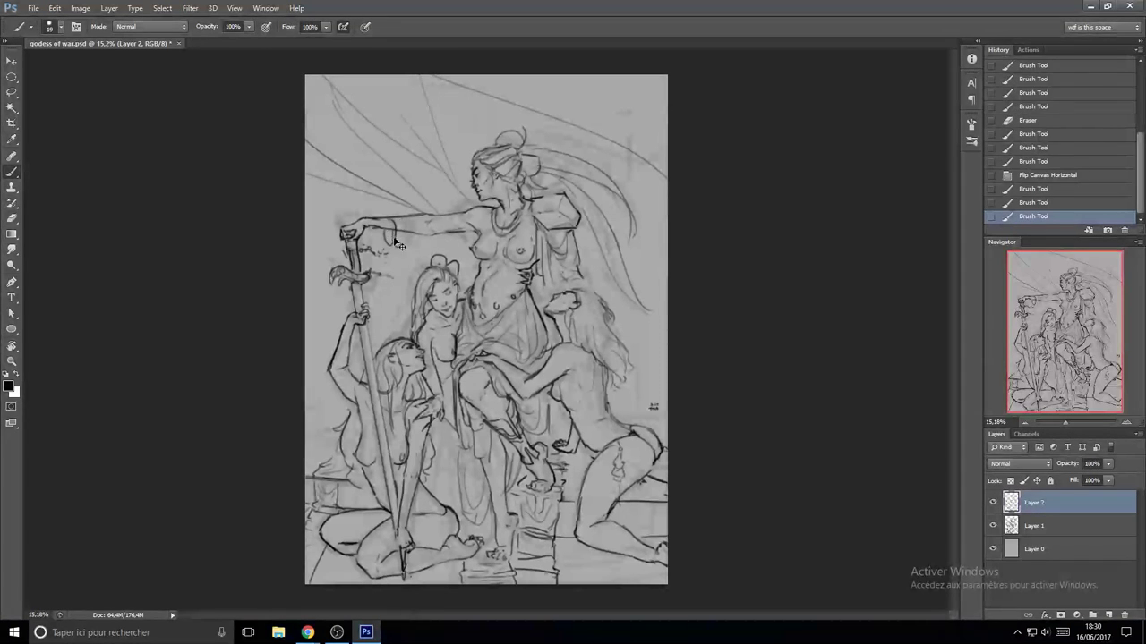
key("ctrl+z")
key("ctrl+shift+z")
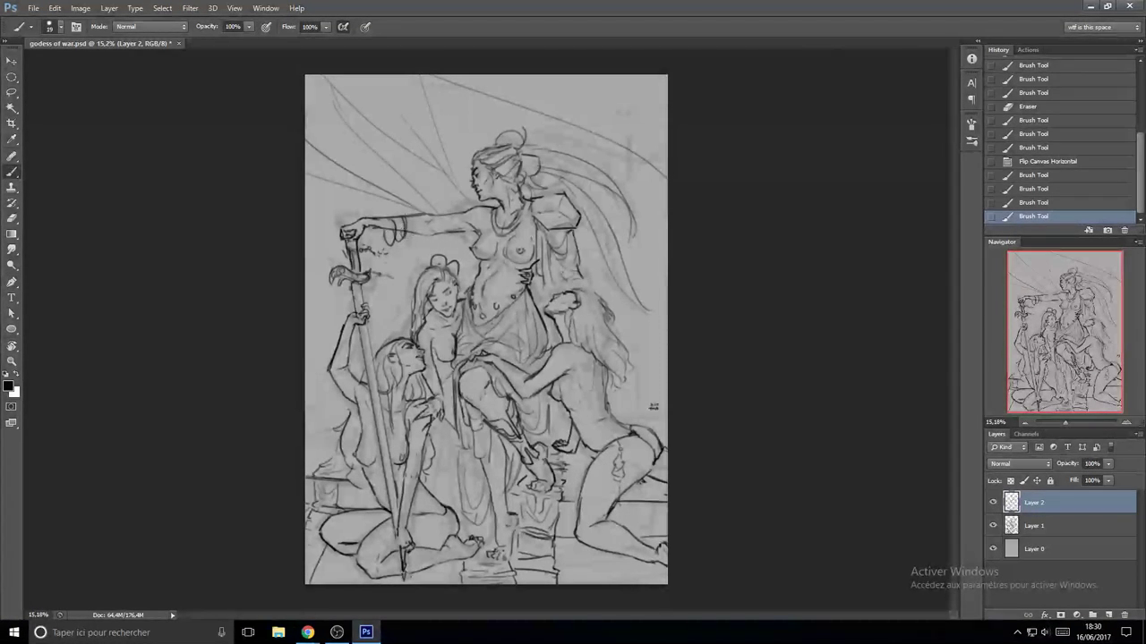
left_click_drag(407, 219, 404, 236)
- Try a curved choker line across the goddess's neck, and undo it
scroll(424, 254, "down", 2)
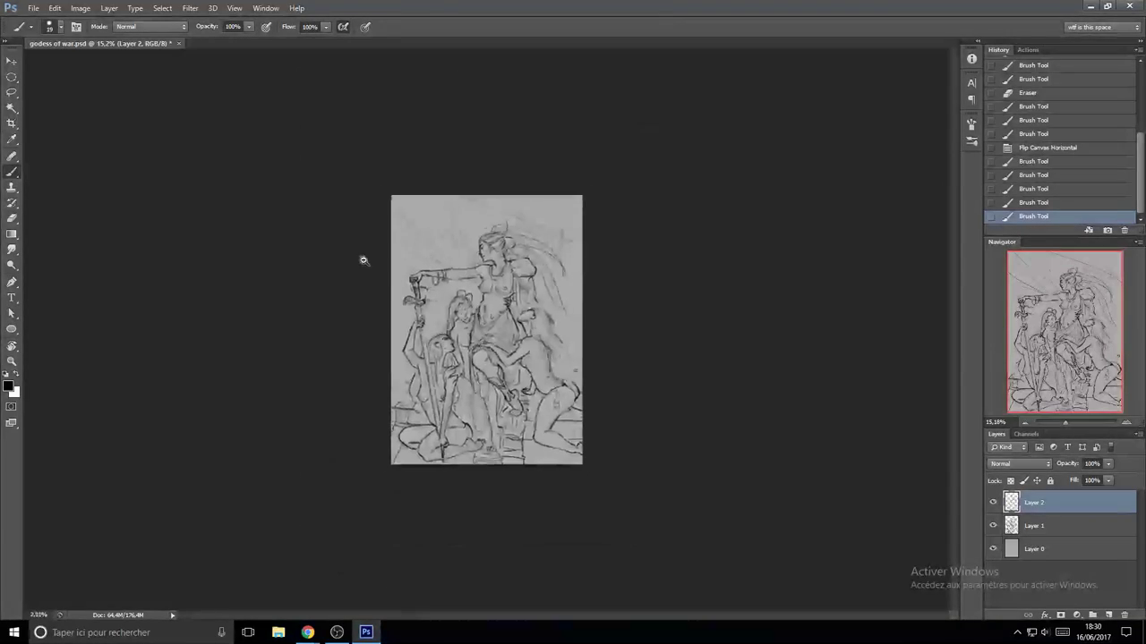
scroll(396, 257, "up", 4)
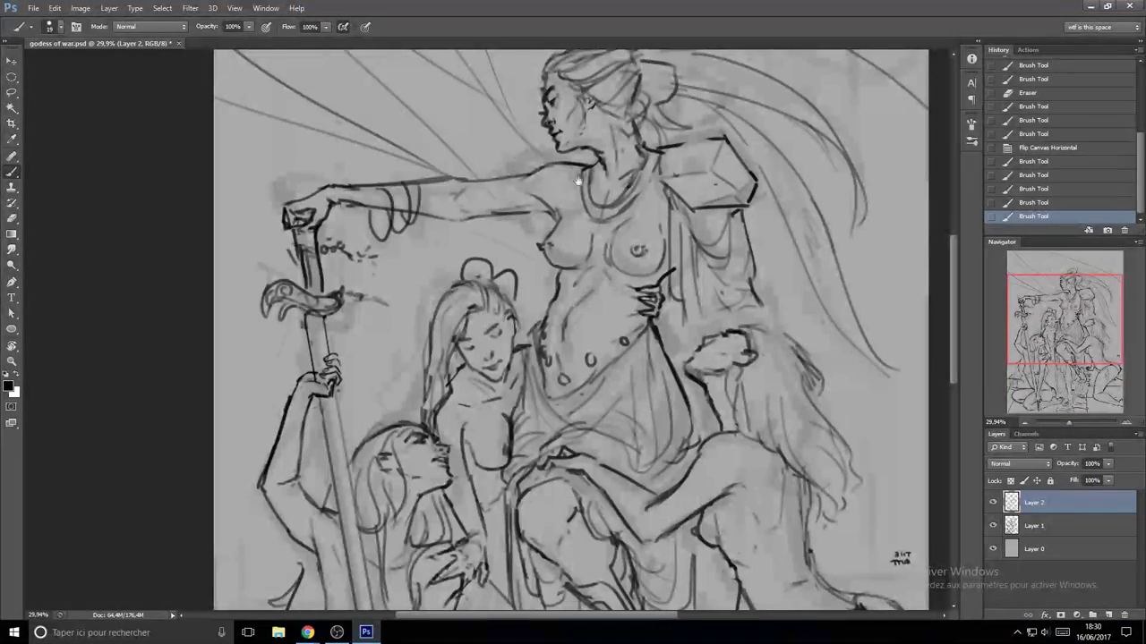
mouse_move(607, 157)
left_mouse_down()
mouse_move(548, 208)
mouse_move(600, 184)
left_mouse_up()
scroll(548, 208, "up", 3)
key("ctrl+z")
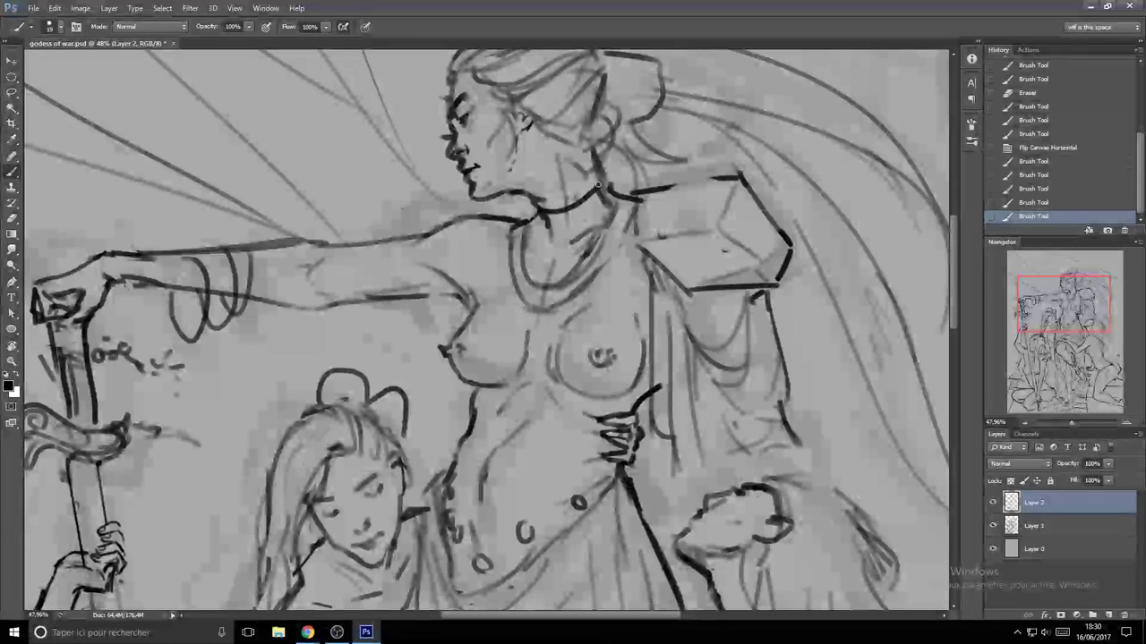
key("ctrl+z")
key("ctrl+z")
- Draw a choker band across the goddess's neck with two curved brush strokes, toggling the last one to compare
left_click_drag(540, 204, 603, 176)
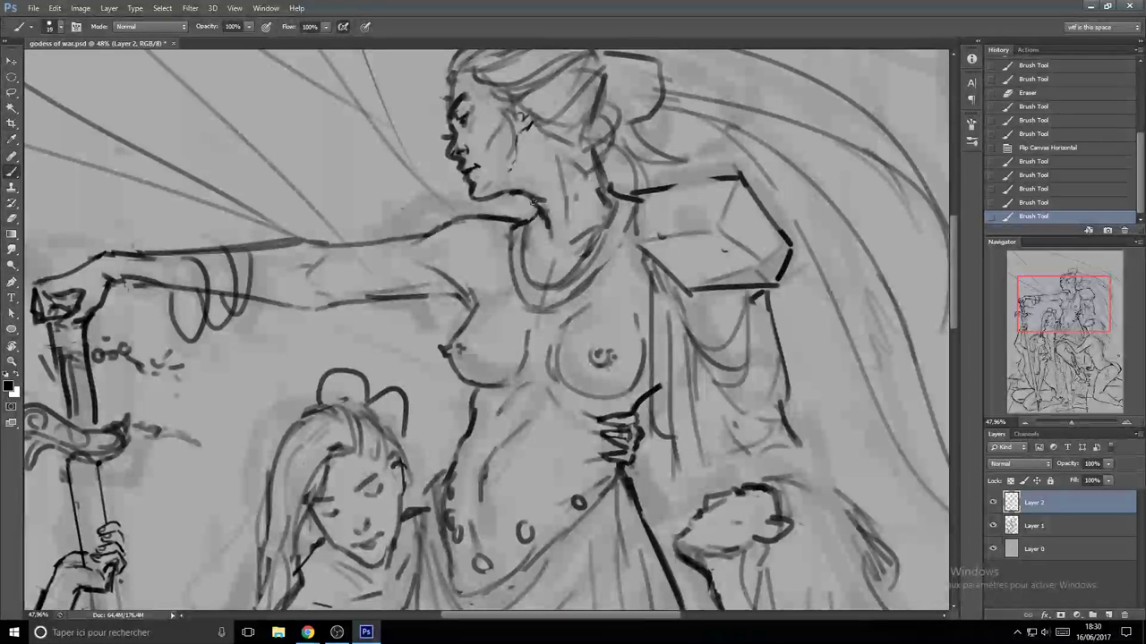
mouse_move(538, 213)
left_mouse_down()
mouse_move(600, 185)
mouse_move(572, 209)
mouse_move(604, 183)
left_mouse_up()
key("ctrl+z")
key("ctrl+z")
left_click_drag(579, 213, 448, 217)
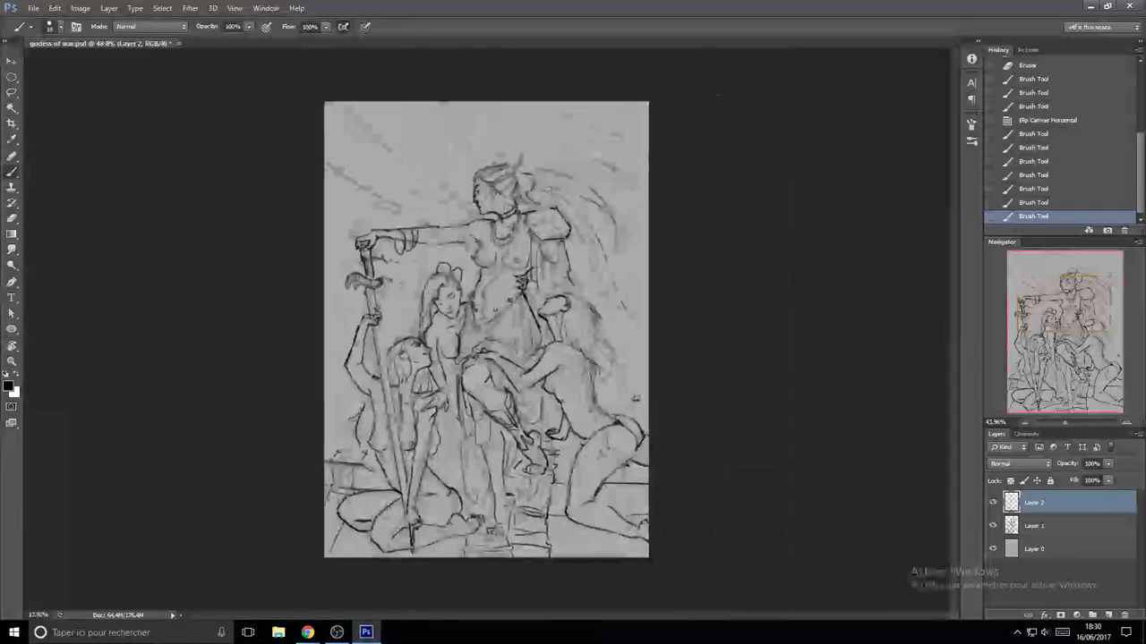
left_click_drag(529, 210, 497, 213)
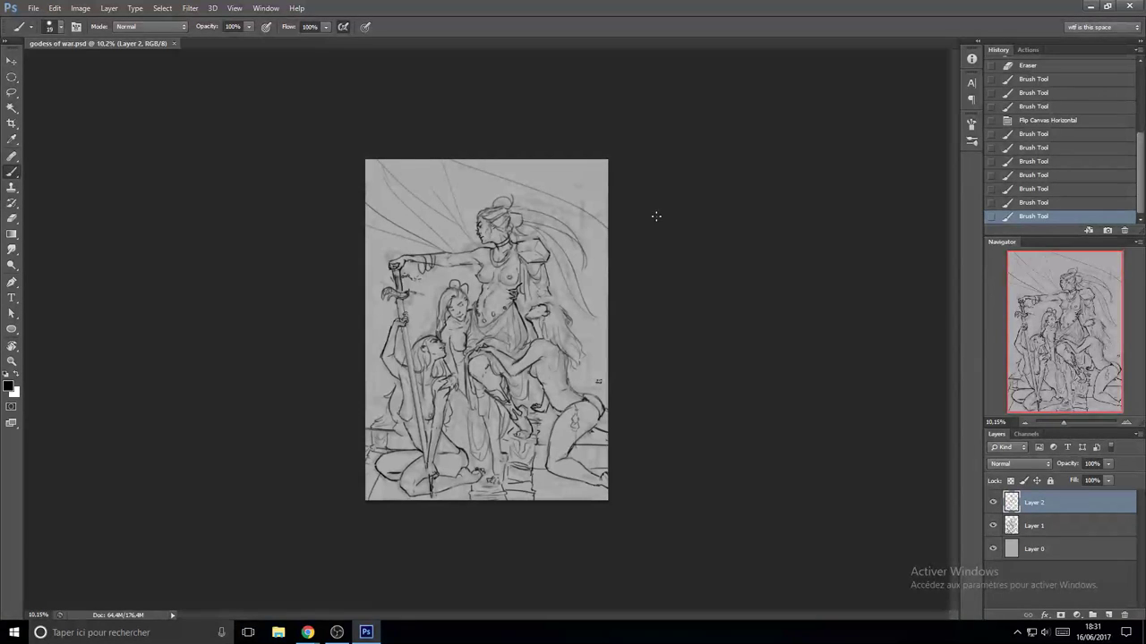
- Bring up the Twitch chat window to check for viewer messages
mouse_move(307, 632)
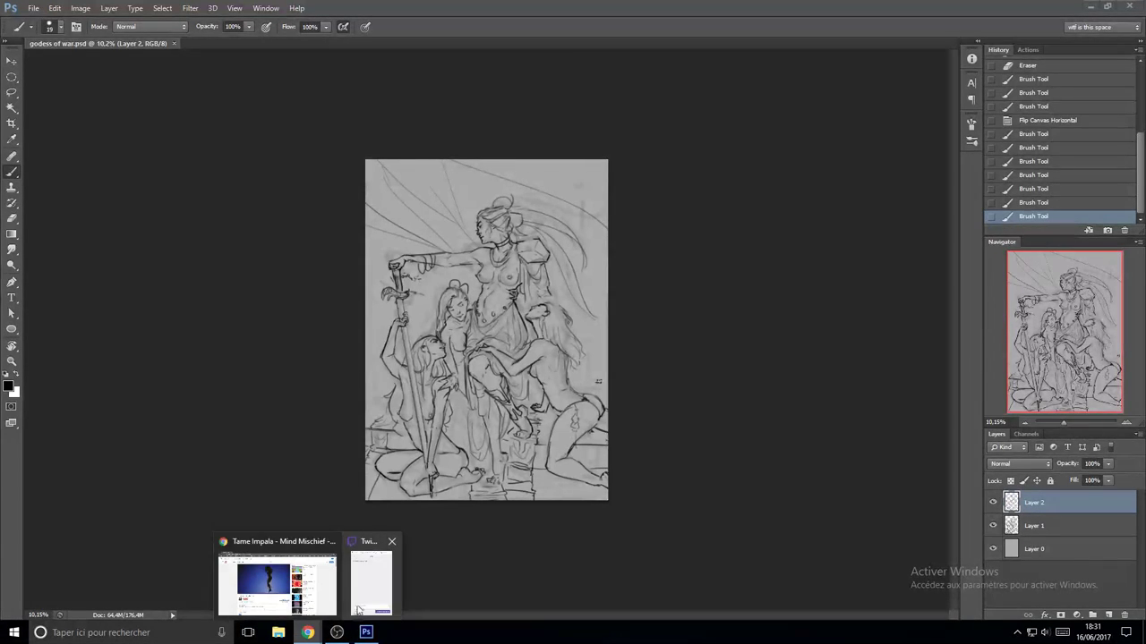
mouse_move(361, 608)
mouse_move(310, 595)
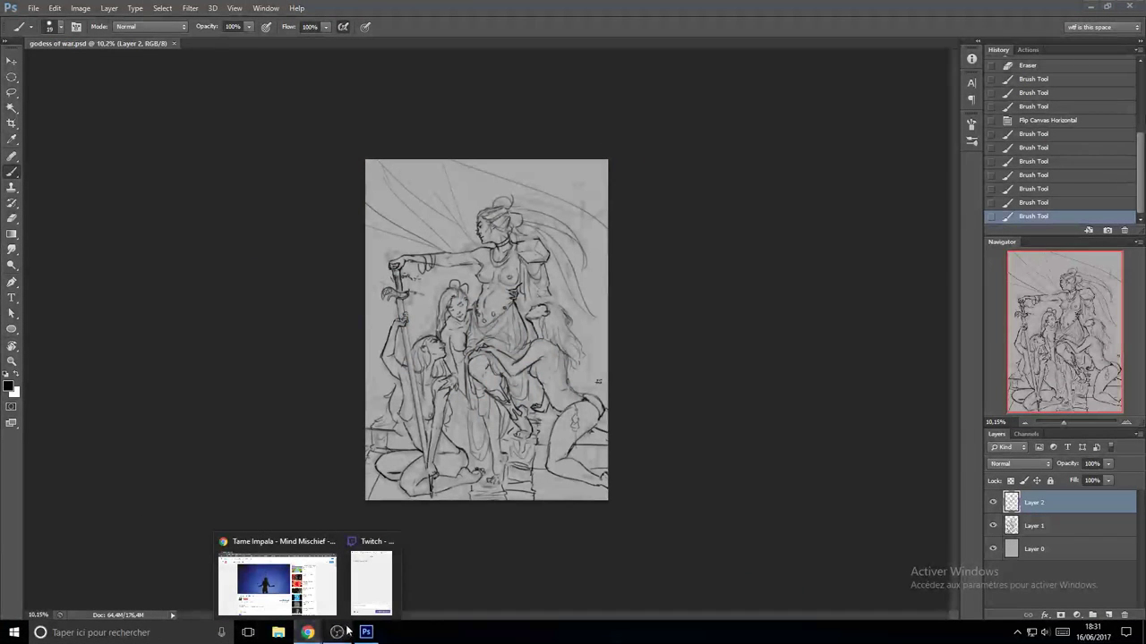
left_click(371, 582)
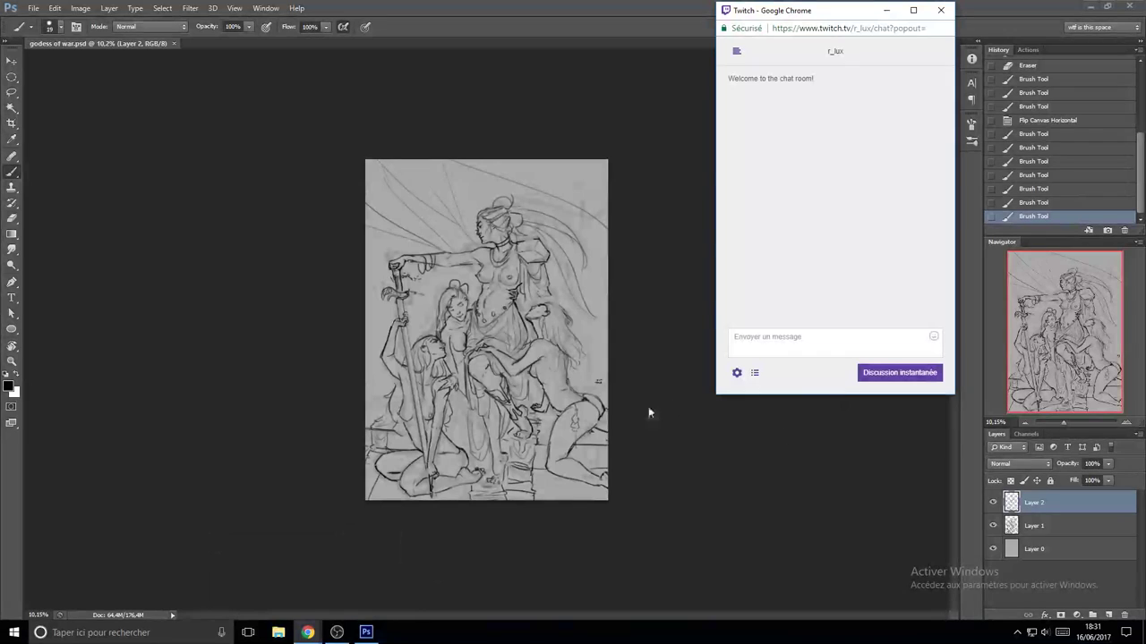
- Bring up the OBS window to check the live stream's status, and return to the illustration
left_click(337, 634)
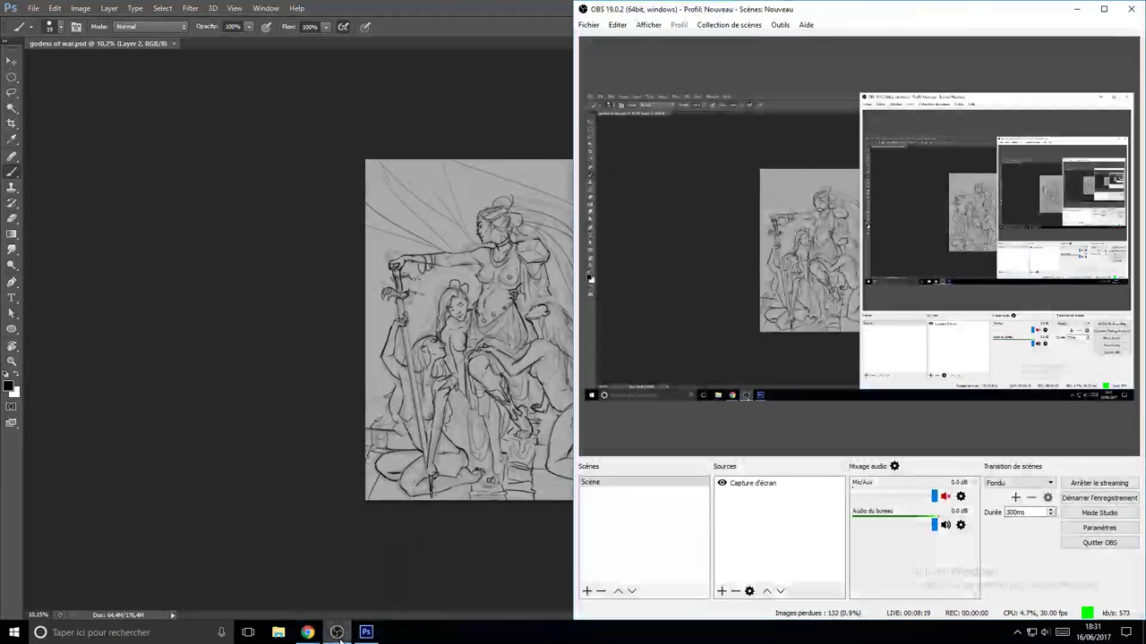
left_click(397, 599)
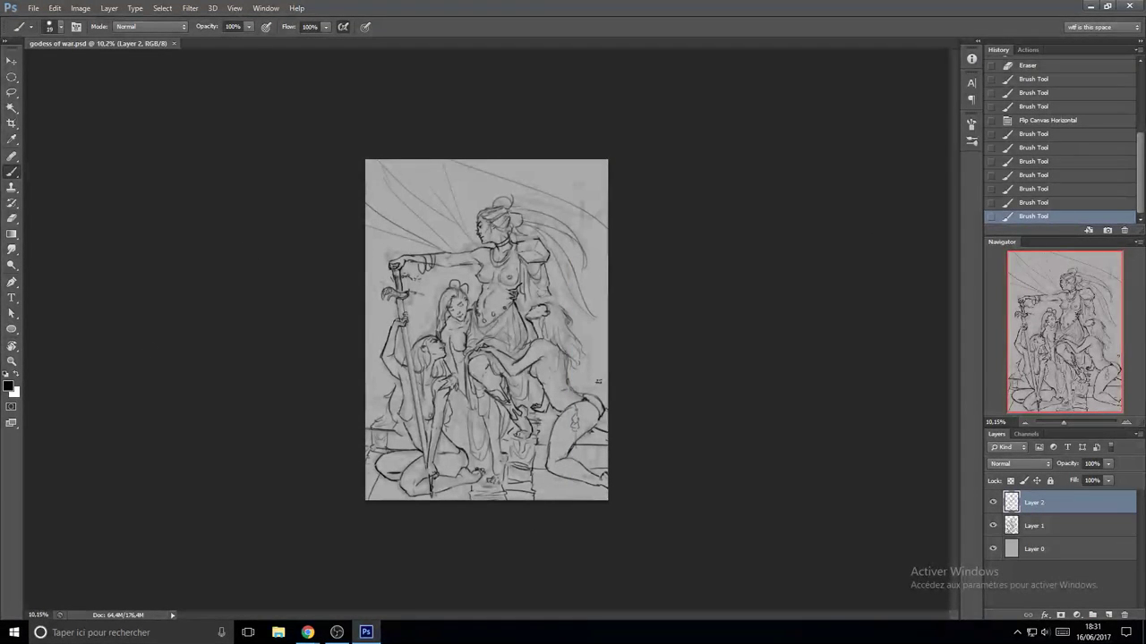
- Erase and redraw the foot and toes of the kneeling woman holding the sword, and save the document
left_click_drag(476, 345, 573, 349)
left_click_drag(615, 529, 602, 382)
key("e")
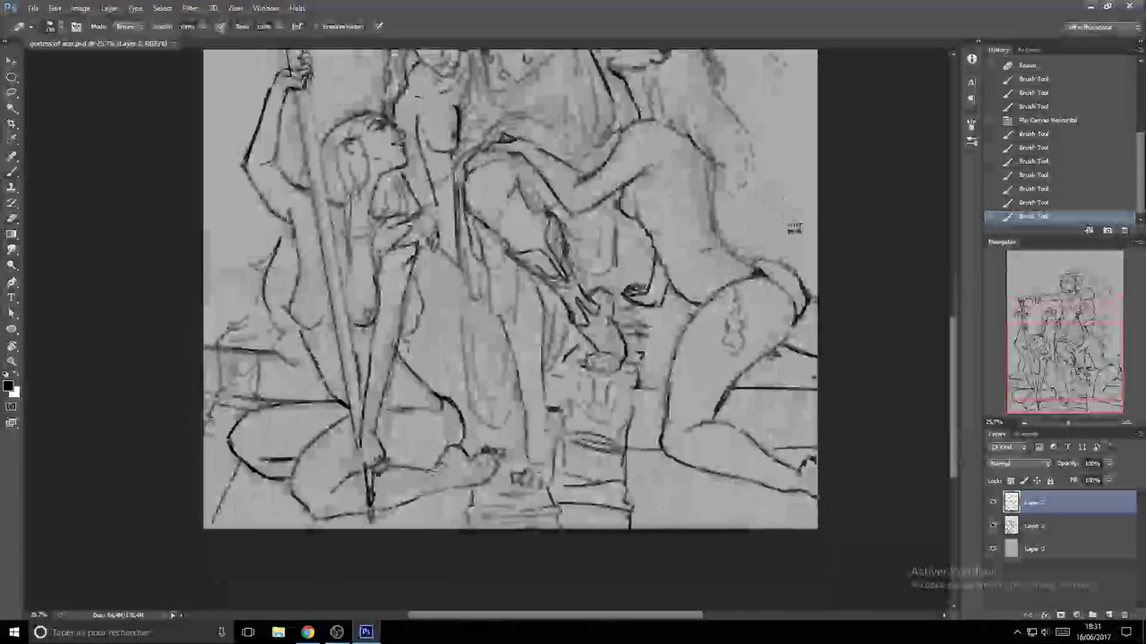
key("b")
mouse_move(436, 471)
left_mouse_down()
mouse_move(421, 471)
mouse_move(495, 463)
left_mouse_up()
key("e")
key("b")
key("ctrl+z")
mouse_move(495, 463)
left_mouse_down()
mouse_move(505, 459)
mouse_move(498, 466)
left_mouse_up()
key("e")
left_click_drag(499, 466, 513, 480)
key("b")
key("ctrl+s")
scroll(538, 391, "down", 3)
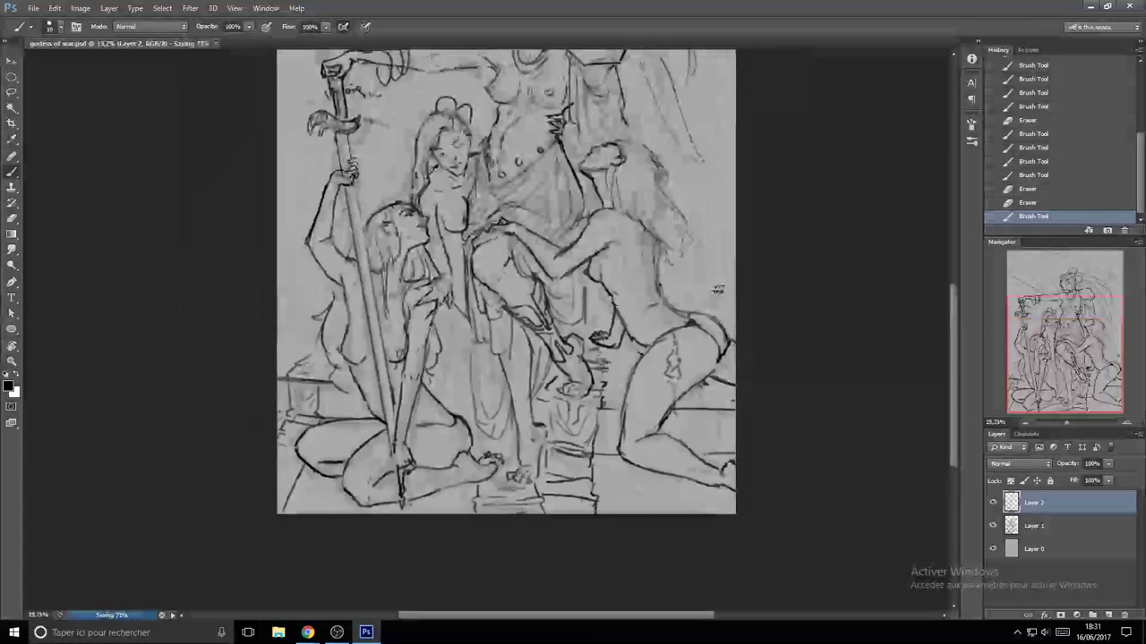
- Brush small bead details onto the goddess's waist chain, toggling the strokes to compare
left_click_drag(515, 401, 406, 481)
left_click_drag(398, 211, 400, 347)
scroll(397, 340, "up", 5)
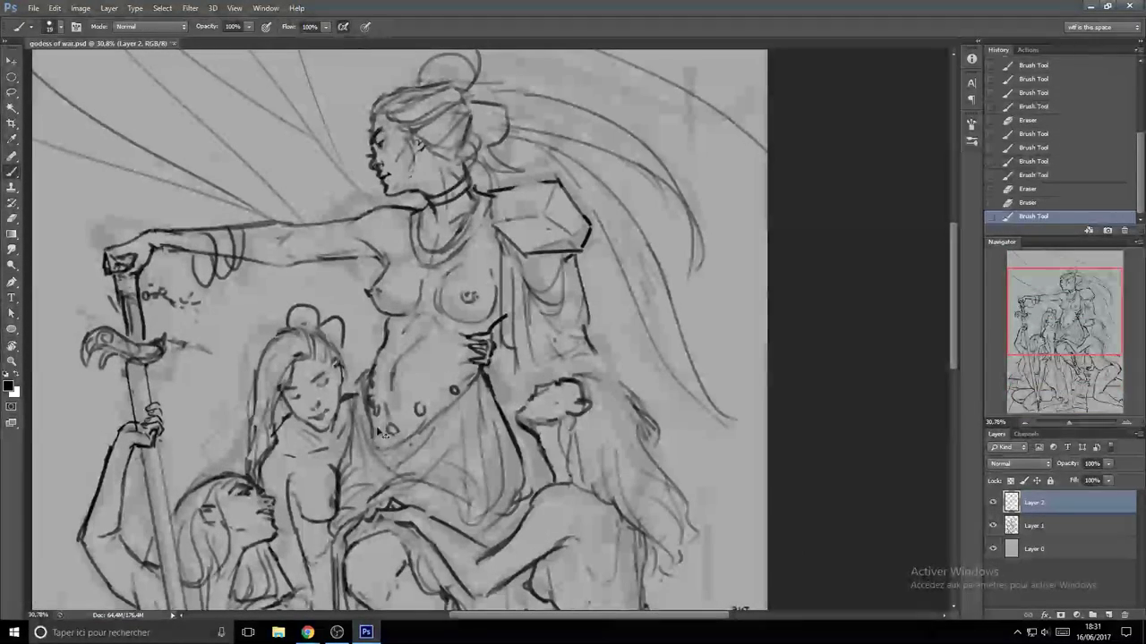
left_click_drag(374, 419, 378, 433)
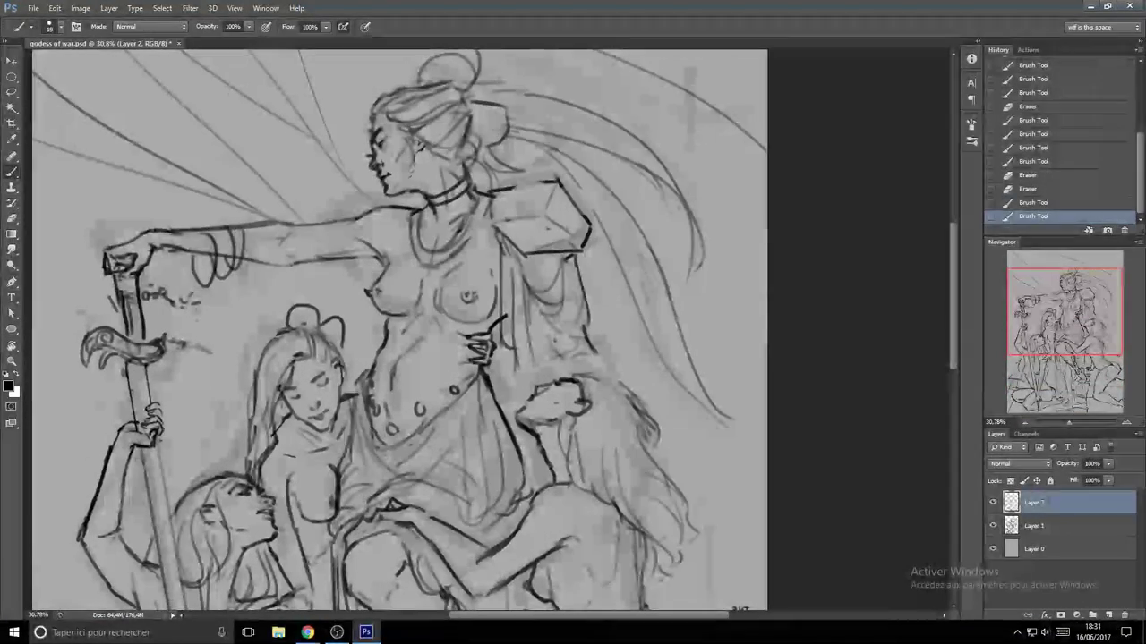
key("ctrl+z")
key("ctrl+z")
key("ctrl+z")
key("ctrl+z")
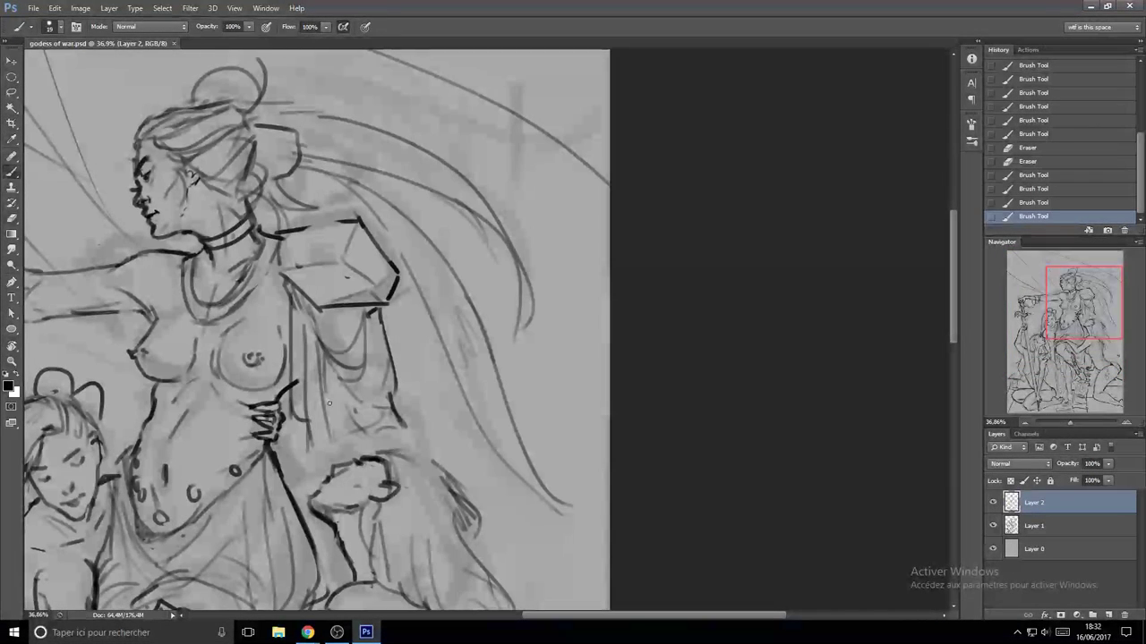
- Erase the curved folds beneath the goddess's shoulder armour and draw a vertical contour down her upper arm
key("e")
mouse_move(326, 349)
left_mouse_down()
mouse_move(354, 390)
mouse_move(365, 323)
left_mouse_up()
key("b")
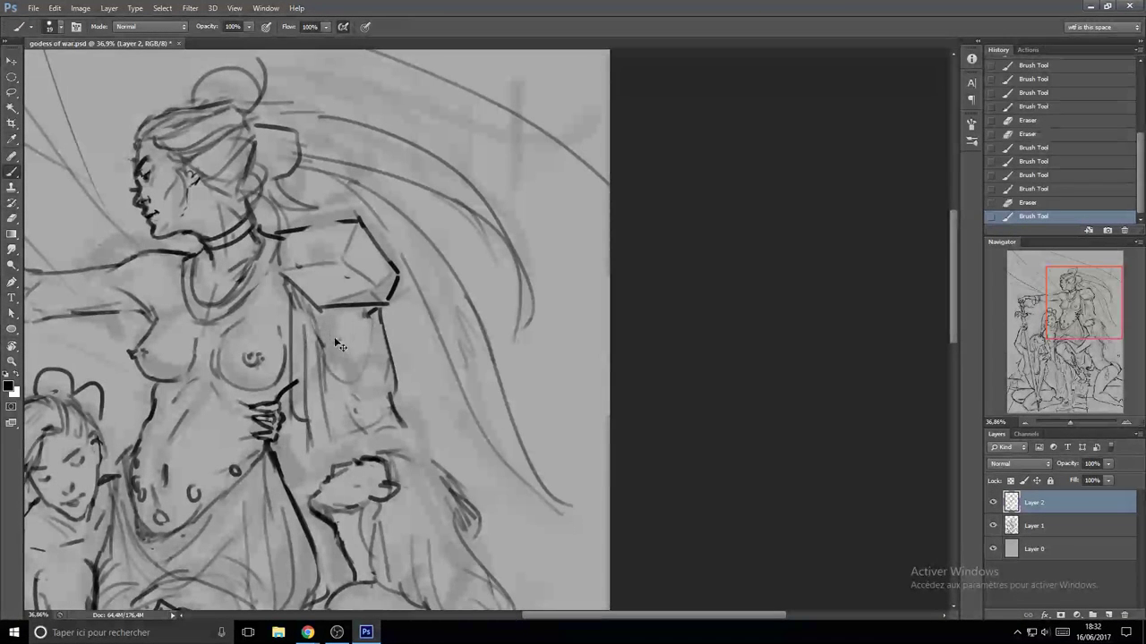
left_click_drag(371, 337, 368, 413)
- Draw the long hanging cloth strip between the goddess's torso and bent arm, redoing strokes until its lower end fits
mouse_move(319, 347)
left_mouse_down()
mouse_move(329, 442)
mouse_move(313, 462)
left_mouse_up()
left_click_drag(325, 392, 331, 460)
key("ctrl+z")
left_click_drag(325, 412, 329, 465)
left_click_drag(311, 453, 327, 469)
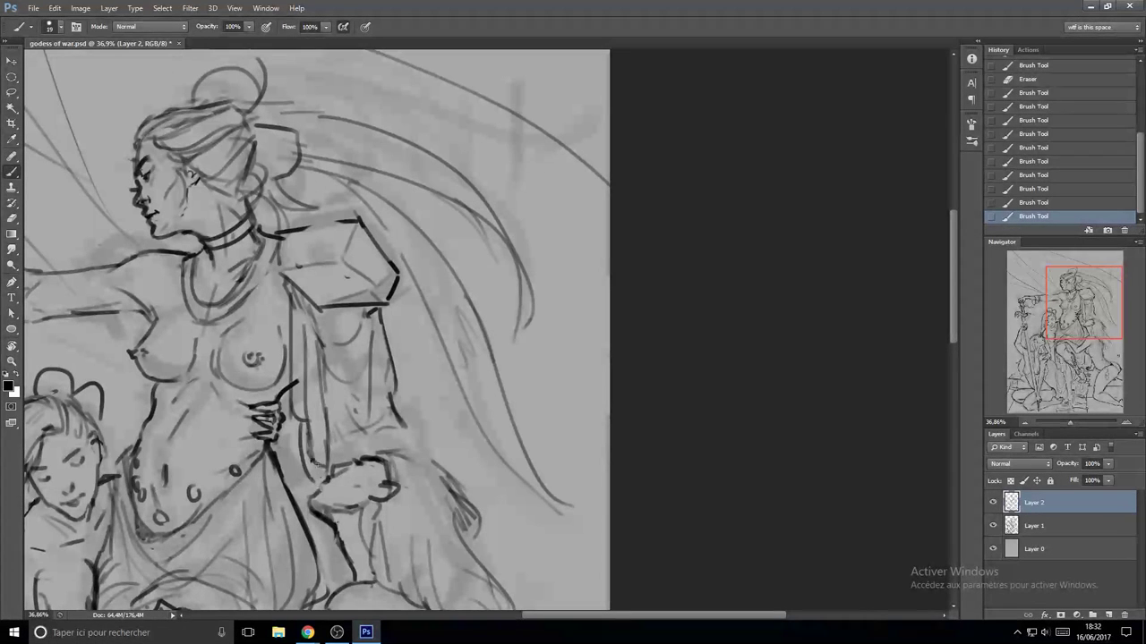
left_click_drag(298, 423, 314, 500)
key("ctrl+z")
key("ctrl+z")
left_click_drag(299, 425, 316, 502)
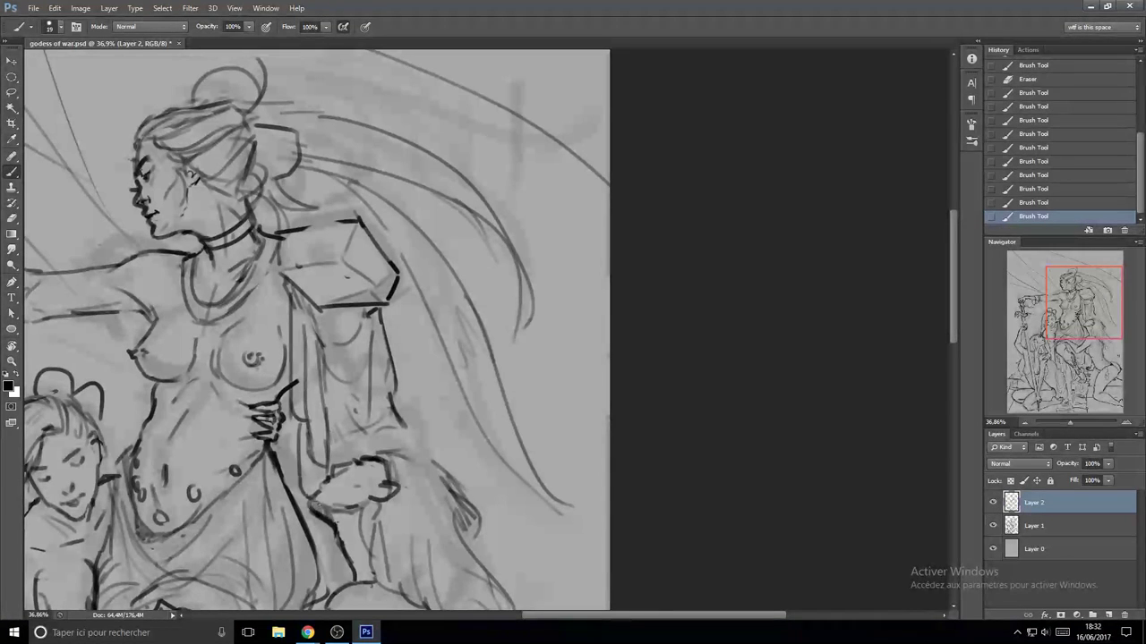
- Erase the old torso side line of the kneeling sword-bearing woman and try short replacement strokes at her waist
key("ctrl+0")
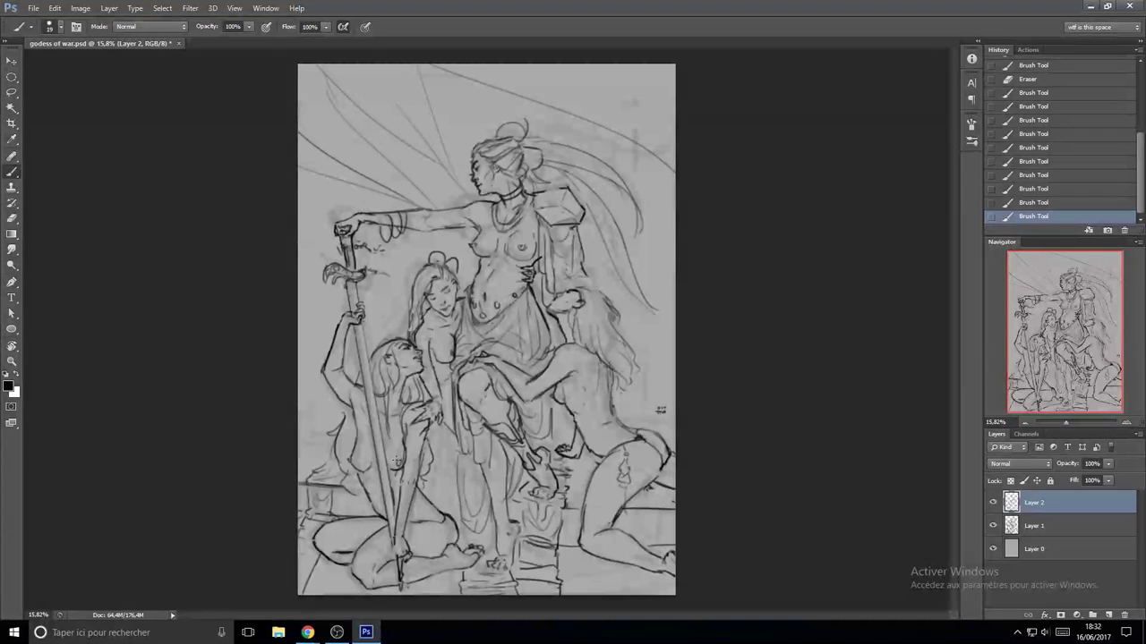
scroll(317, 422, "up", 3)
key("e")
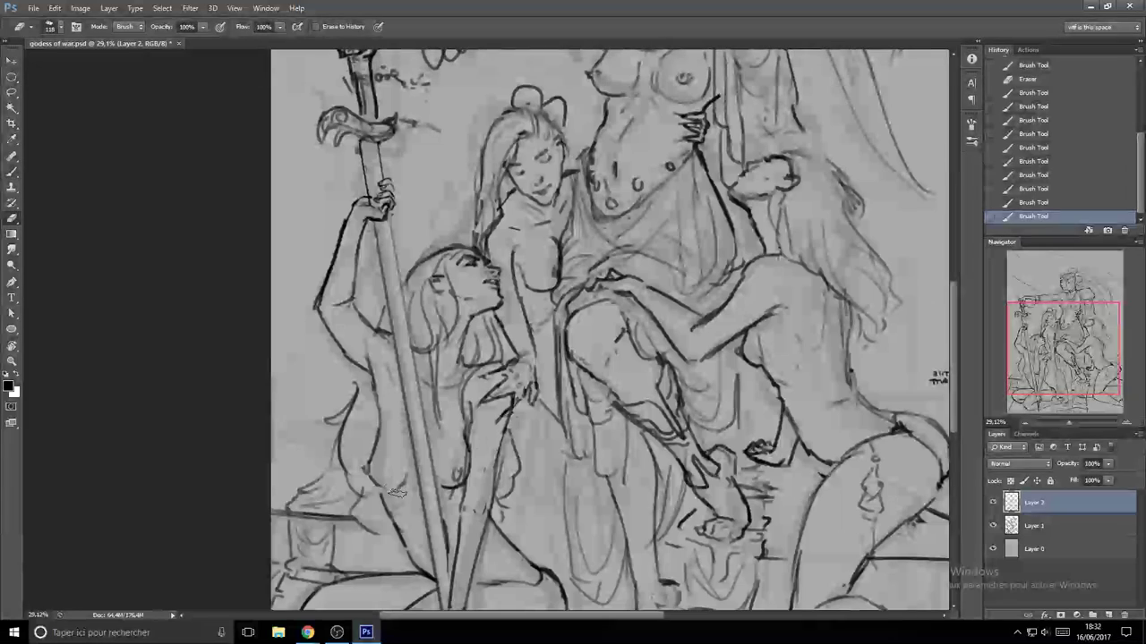
mouse_move(384, 482)
left_mouse_down()
mouse_move(369, 474)
mouse_move(374, 414)
mouse_move(385, 460)
left_mouse_up()
key("b")
key("e")
key("b")
key("ctrl+z")
mouse_move(380, 420)
left_mouse_down()
mouse_move(373, 468)
mouse_move(379, 428)
left_mouse_up()
key("e")
mouse_move(379, 432)
left_mouse_down()
mouse_move(380, 419)
mouse_move(366, 467)
left_mouse_up()
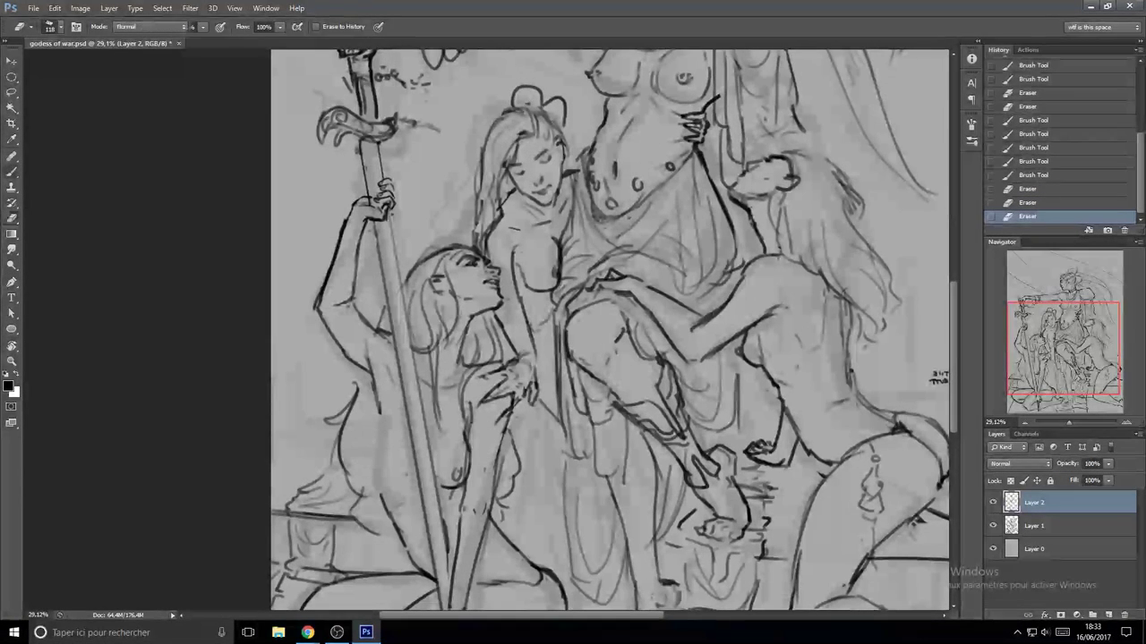
- Redraw the side contour of the sword-bearing woman's torso from ribs to hip, stepping back through unwanted strokes
key("b")
left_click_drag(377, 403, 365, 449)
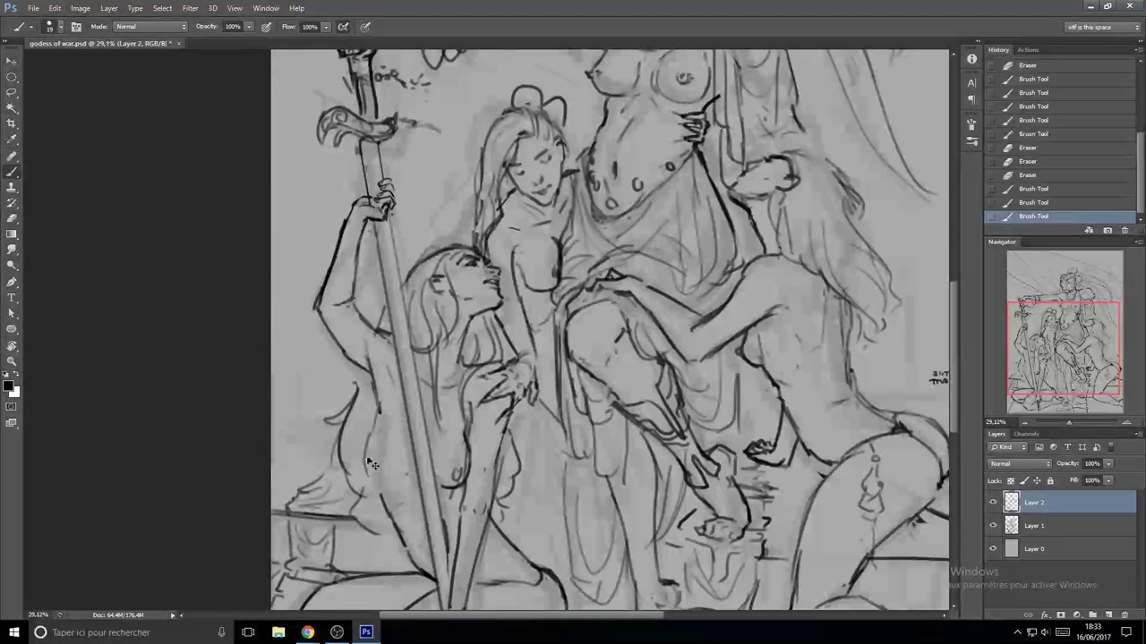
key("ctrl+alt+z")
key("ctrl+alt+z")
key("ctrl+alt+z")
key("ctrl+alt+z")
mouse_move(377, 399)
left_mouse_down()
mouse_move(370, 443)
mouse_move(389, 507)
left_mouse_up()
key("ctrl+alt+z")
key("e")
key("b")
left_click_drag(376, 450, 382, 451)
left_click_drag(383, 442, 381, 462)
key("e")
key("b")
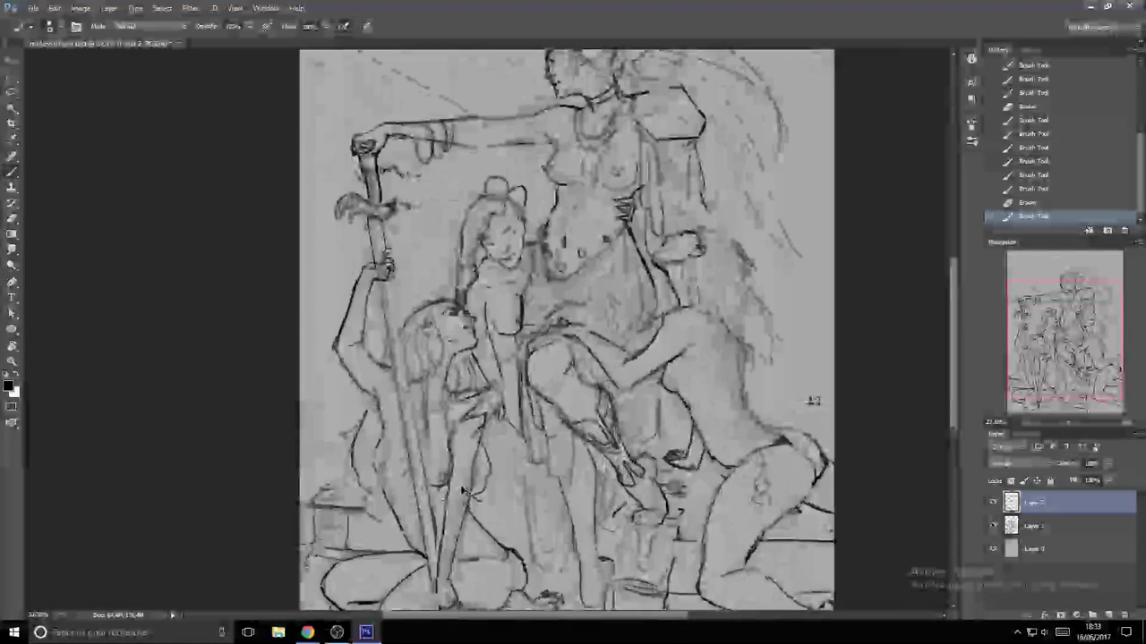
- Clean up the sword-bearing woman's waist and try a brush line from her hip across the thigh
scroll(514, 492, "down", 4)
scroll(357, 471, "up", 4)
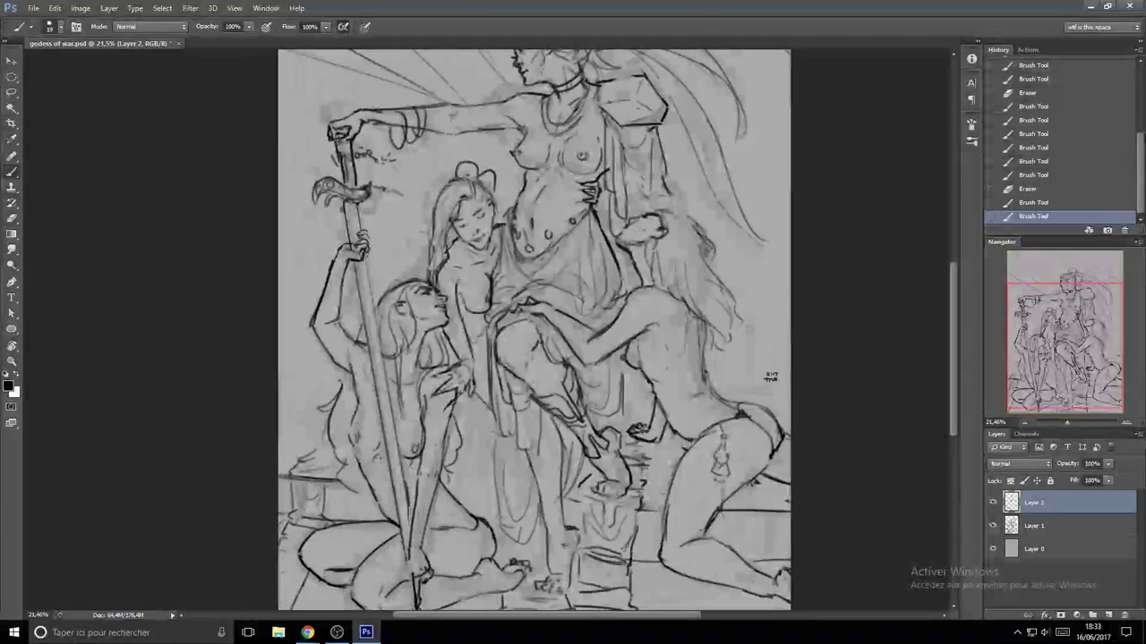
scroll(399, 428, "down", 3)
scroll(391, 508, "up", 5)
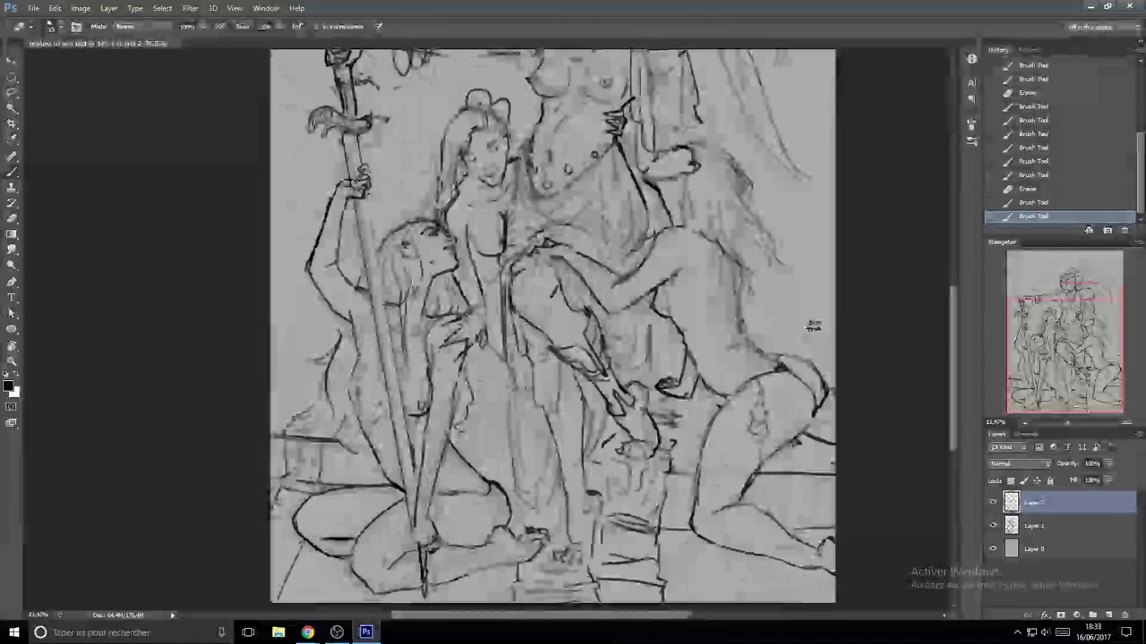
key("e")
key("b")
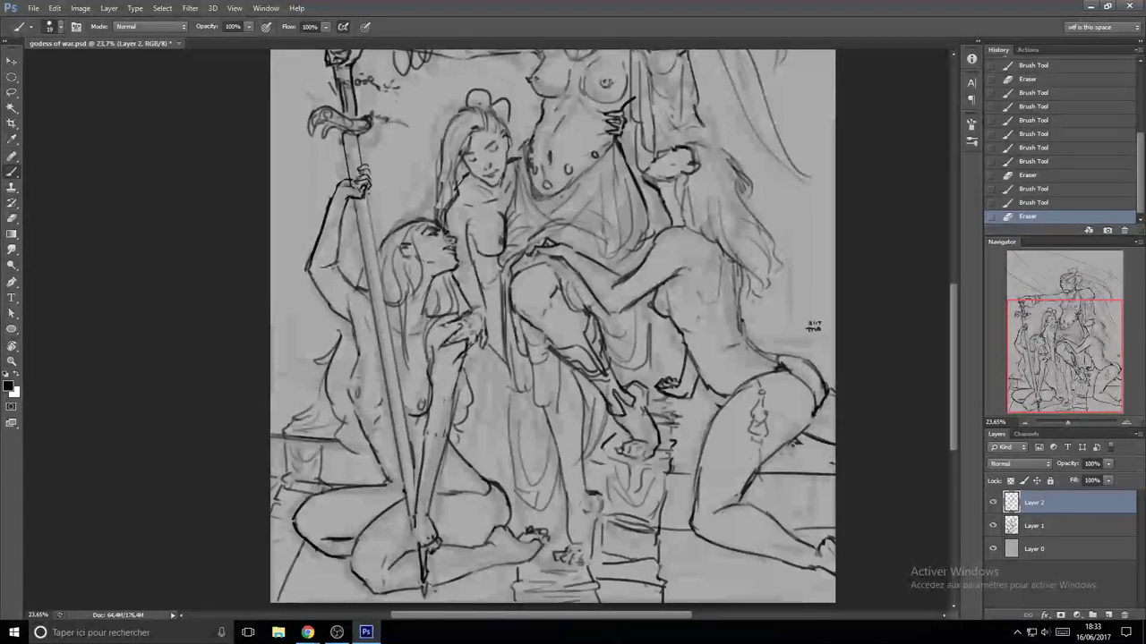
mouse_move(387, 484)
left_mouse_down()
mouse_move(402, 496)
mouse_move(506, 492)
mouse_move(498, 486)
mouse_move(511, 517)
left_mouse_up()
key("ctrl+z")
- Refine the sword-bearing woman's belly and hip lines with alternating eraser and brush strokes
scroll(425, 505, "down", 5)
scroll(424, 505, "up", 5)
key("e")
key("b")
key("e")
key("b")
scroll(512, 515, "down", 1)
left_click_drag(436, 432, 430, 465)
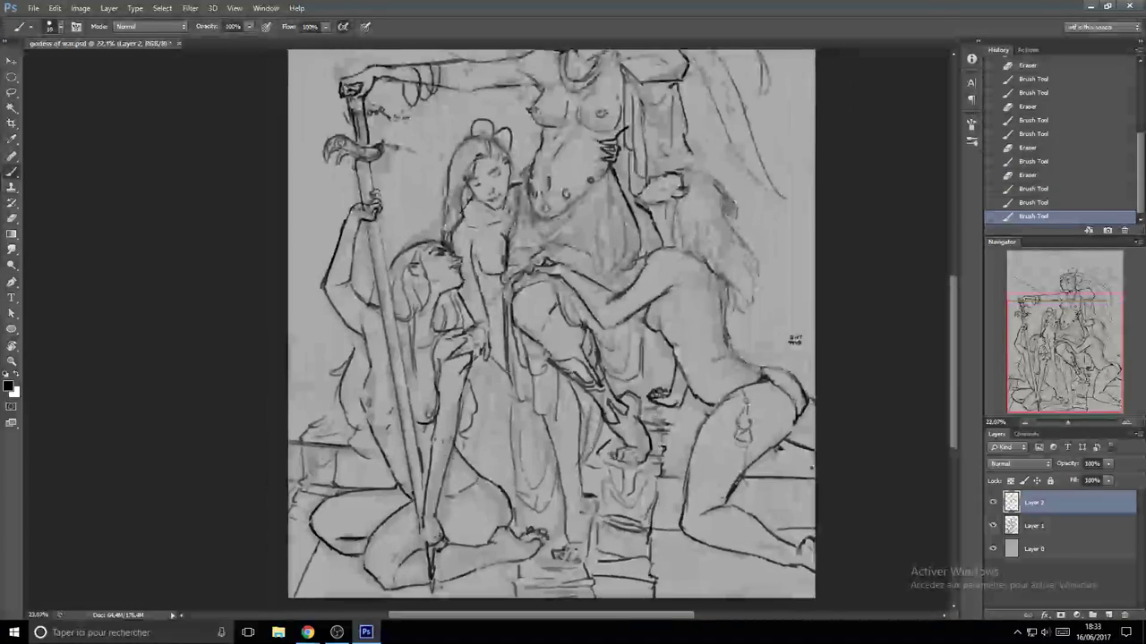
left_click_drag(371, 423, 379, 445)
key("ctrl+z")
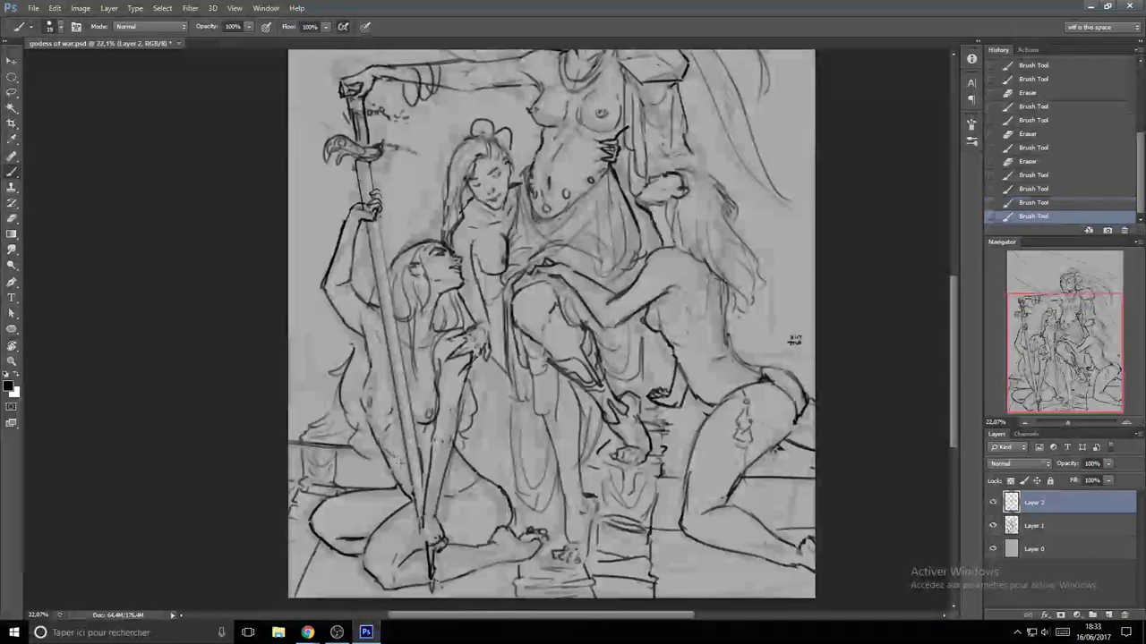
key("ctrl+z")
- Flip the canvas horizontally to check the whole composition
key("ctrl+0")
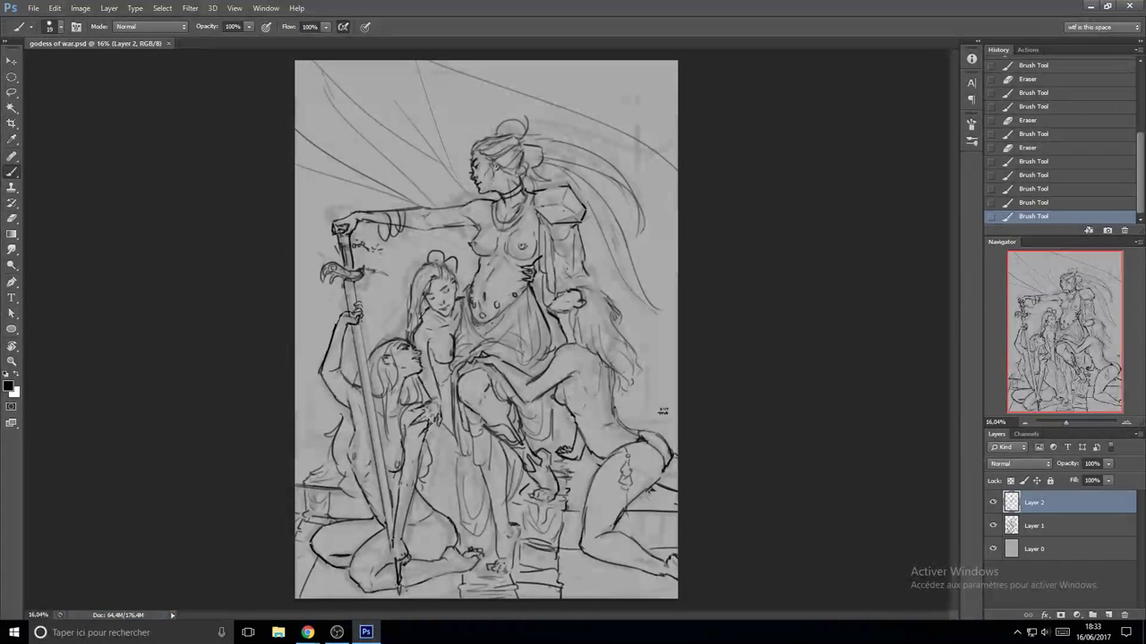
key("ctrl+shift+h")
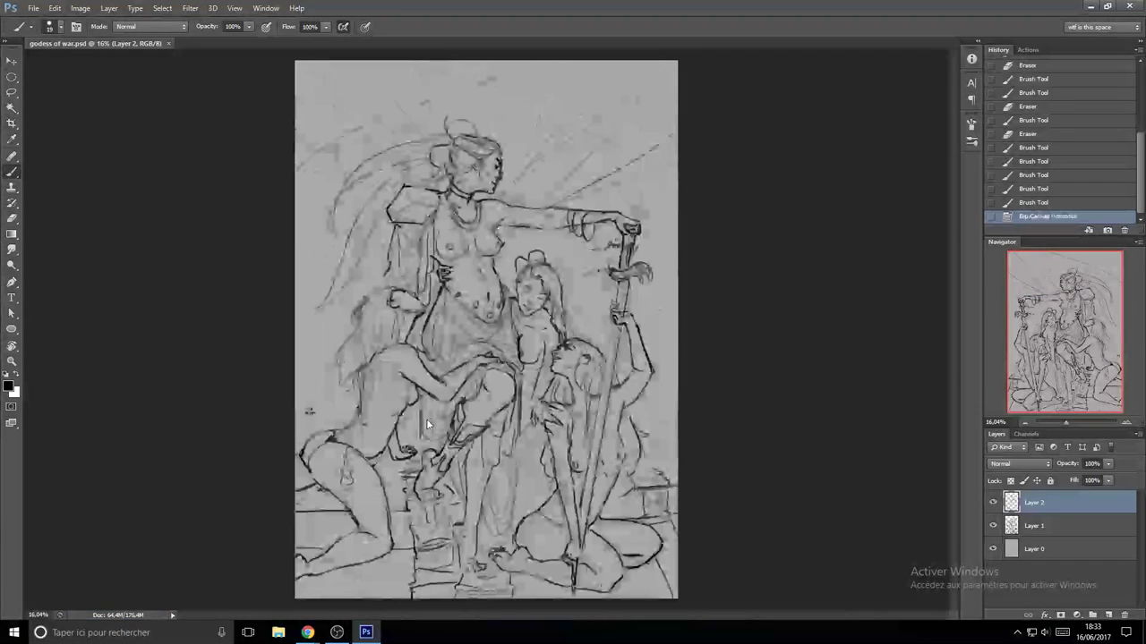
- Erase and redraw the rounded thigh and knee contour of the sword-bearing woman above her foot
left_click_drag(537, 479, 570, 449)
key("e")
left_click_drag(501, 467, 533, 442)
key("b")
mouse_move(536, 440)
left_mouse_down()
mouse_move(506, 455)
mouse_move(494, 488)
mouse_move(516, 517)
left_mouse_up()
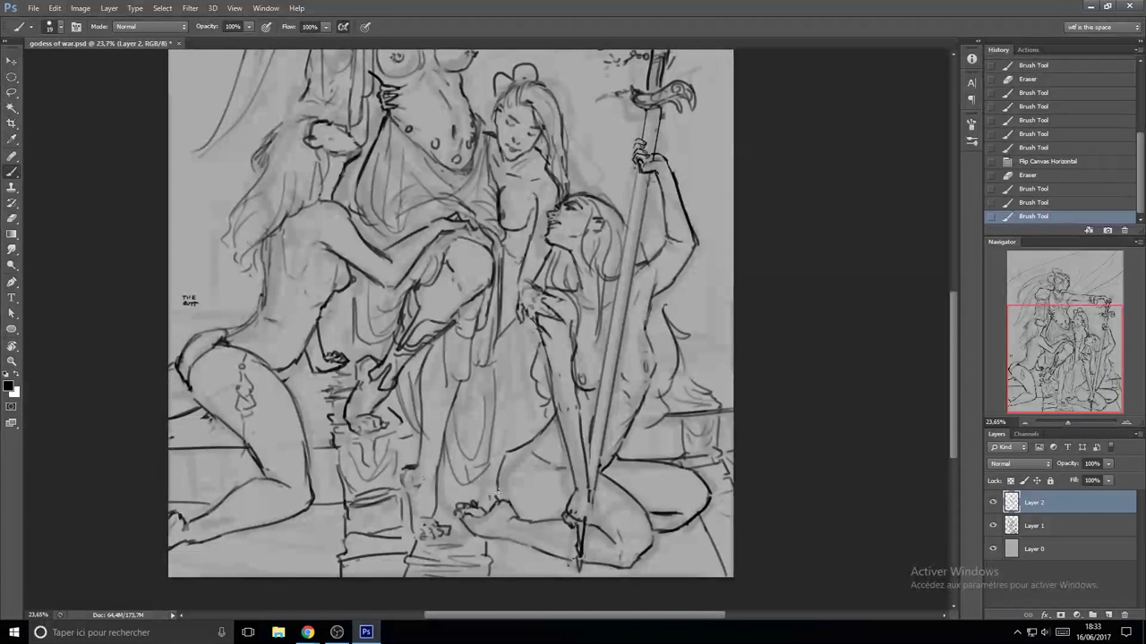
key("ctrl+z")
left_click_drag(499, 488, 515, 516)
key("e")
mouse_move(533, 458)
left_mouse_down()
mouse_move(548, 465)
mouse_move(517, 448)
left_mouse_up()
key("b")
left_click_drag(508, 455, 500, 482)
left_click_drag(528, 444, 592, 480)
key("ctrl+alt+z")
key("ctrl+alt+z")
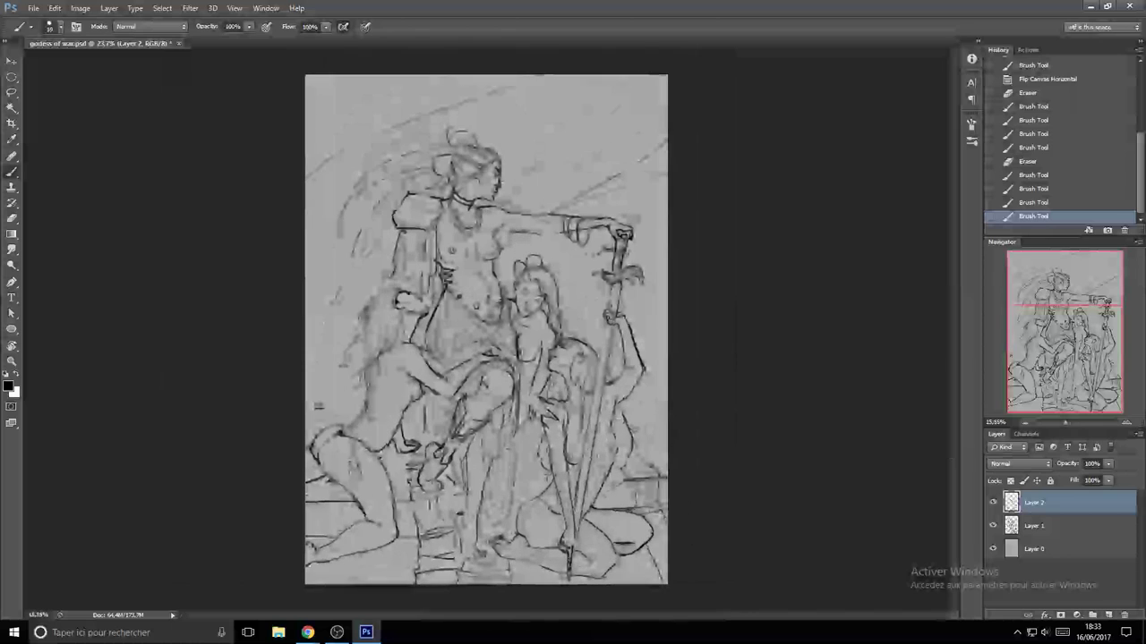
- Add short strokes to the lower edge of the sword-bearing woman's thigh, stepping back to compare versions
left_click_drag(526, 506, 539, 515)
left_click_drag(526, 510, 534, 514)
key("ctrl+alt+z")
key("ctrl+alt+z")
key("ctrl+alt+z")
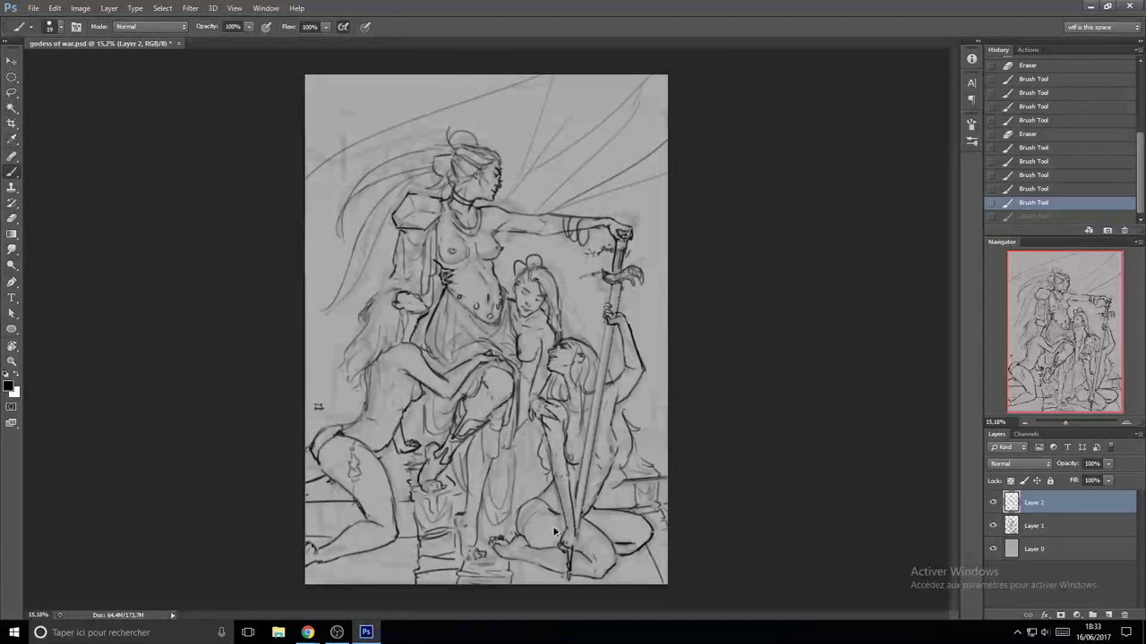
mouse_move(544, 561)
left_mouse_down()
mouse_move(566, 561)
mouse_move(516, 561)
mouse_move(529, 550)
left_mouse_up()
key("ctrl+z")
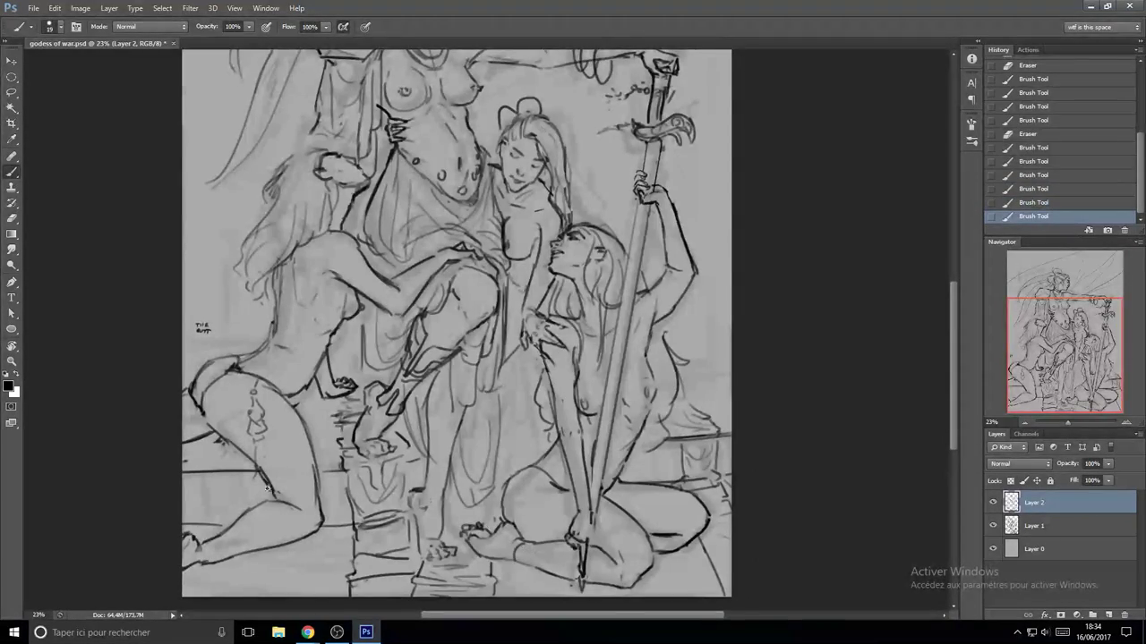
- Sketch darker detail strokes into the ornament on the other kneeling woman's thigh, stepping back through them to compare
mouse_move(250, 408)
left_mouse_down()
mouse_move(281, 408)
mouse_move(253, 422)
left_mouse_up()
left_click_drag(254, 411, 274, 416)
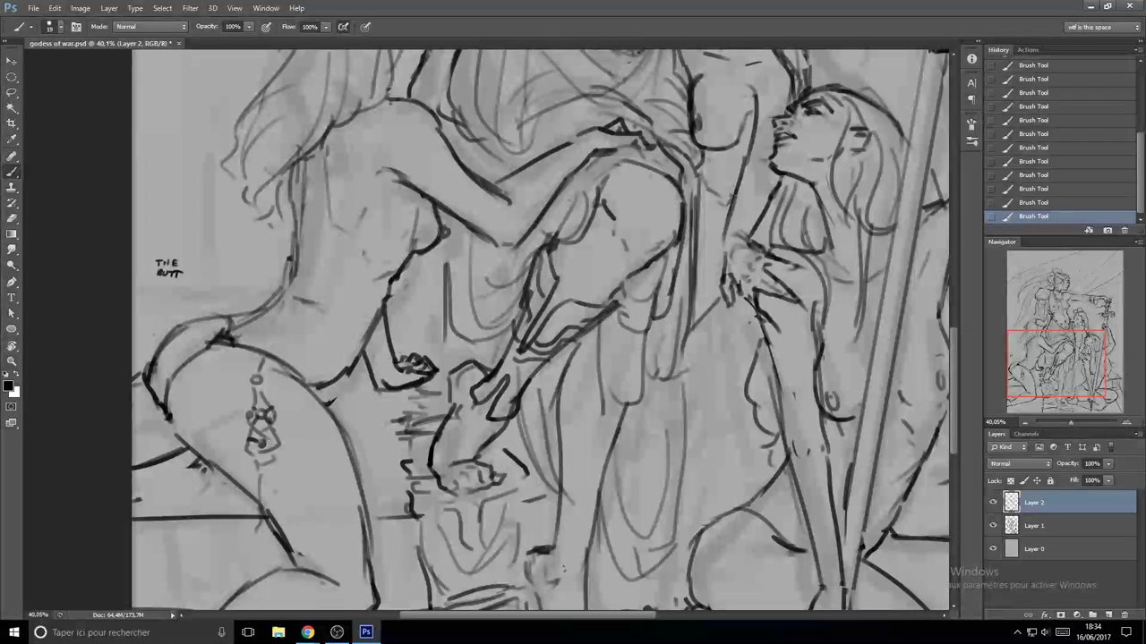
key("ctrl+alt+z")
key("ctrl+alt+z")
key("ctrl+alt+z")
- Add small dots and marks to the lower part of the thigh ornament, and save the document
left_click(255, 439)
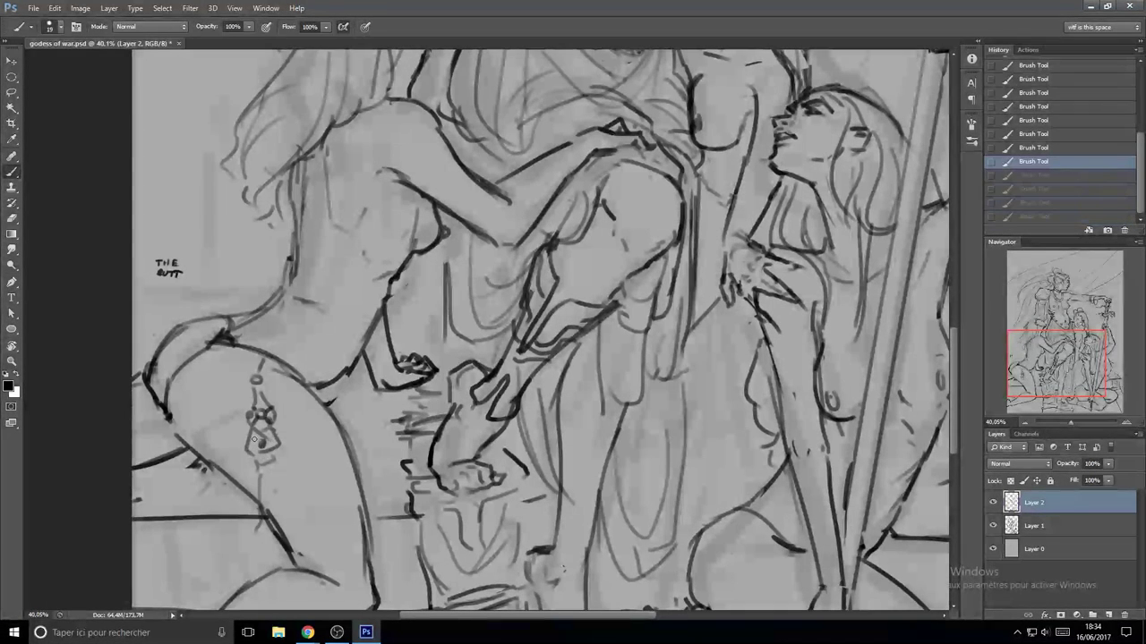
left_click(253, 439)
left_click(258, 452)
left_click(253, 445)
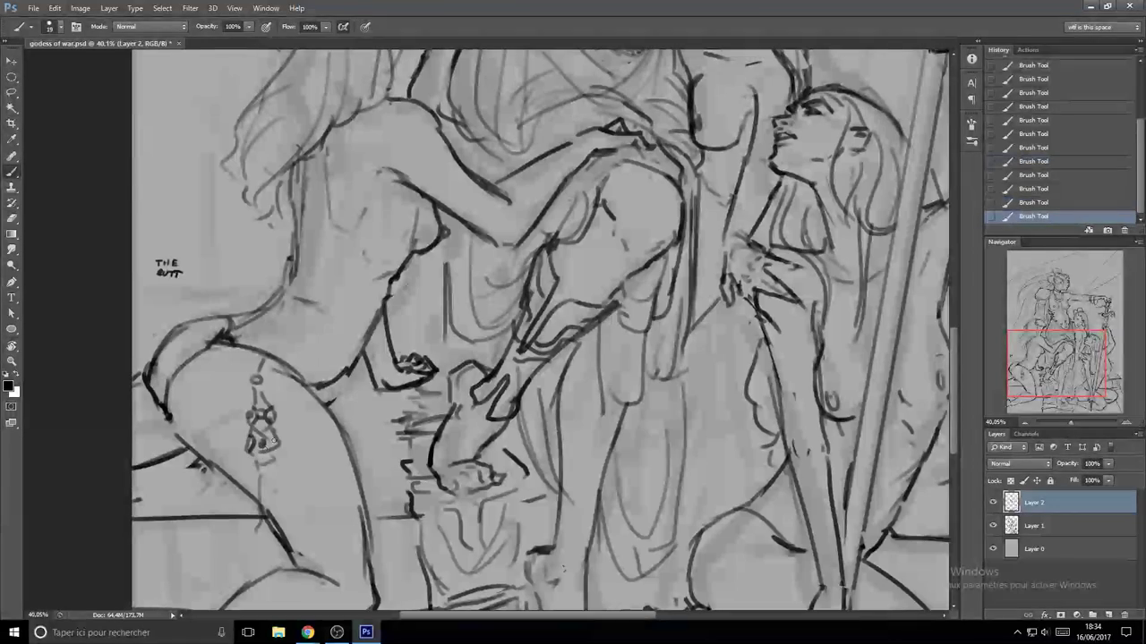
left_click(274, 438)
left_click(268, 464)
scroll(304, 493, "down", 2)
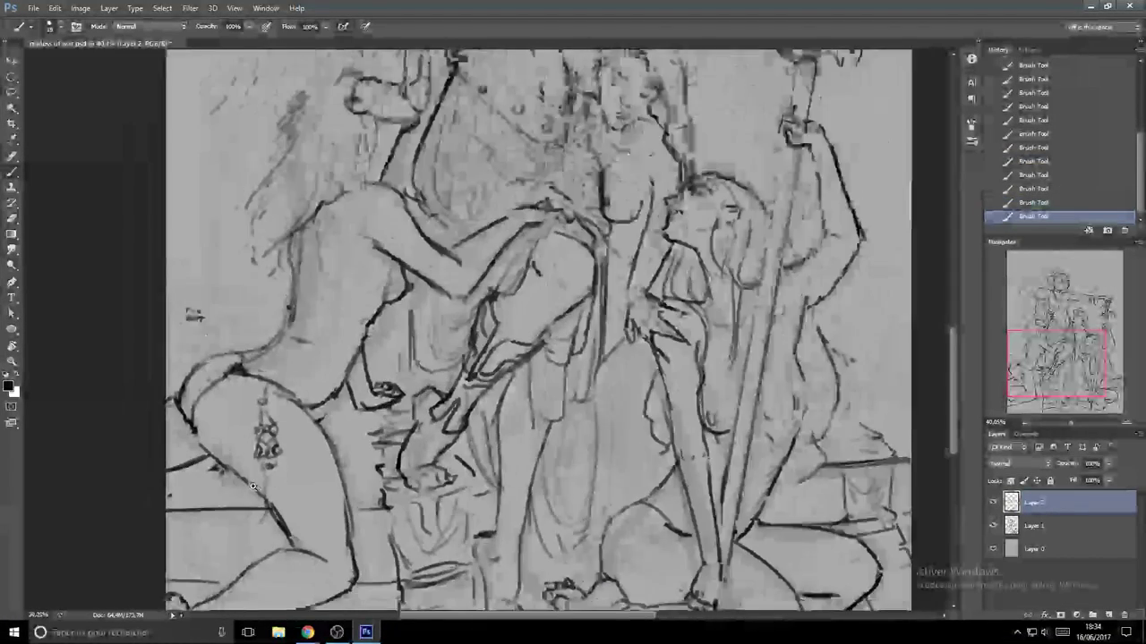
key("ctrl+s")
- Draw faint radiating background lines behind the goddess's flowing headdress ribbons, out to the canvas edge
scroll(310, 444, "down", 4)
scroll(307, 444, "up", 2)
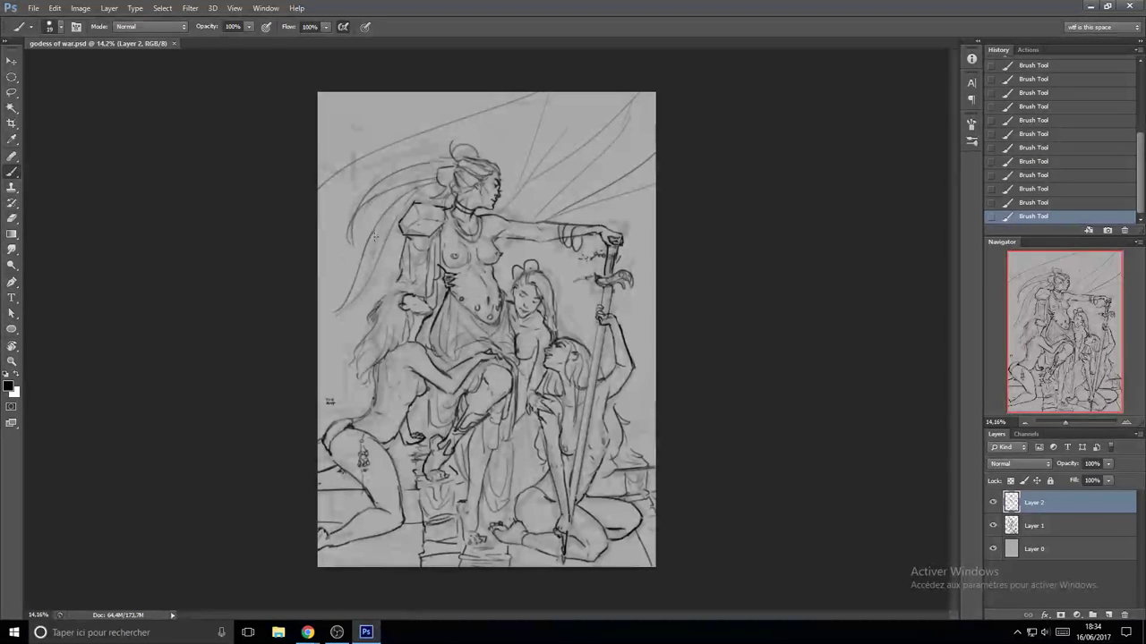
left_click_drag(319, 269, 335, 264)
left_click_drag(358, 166, 321, 208)
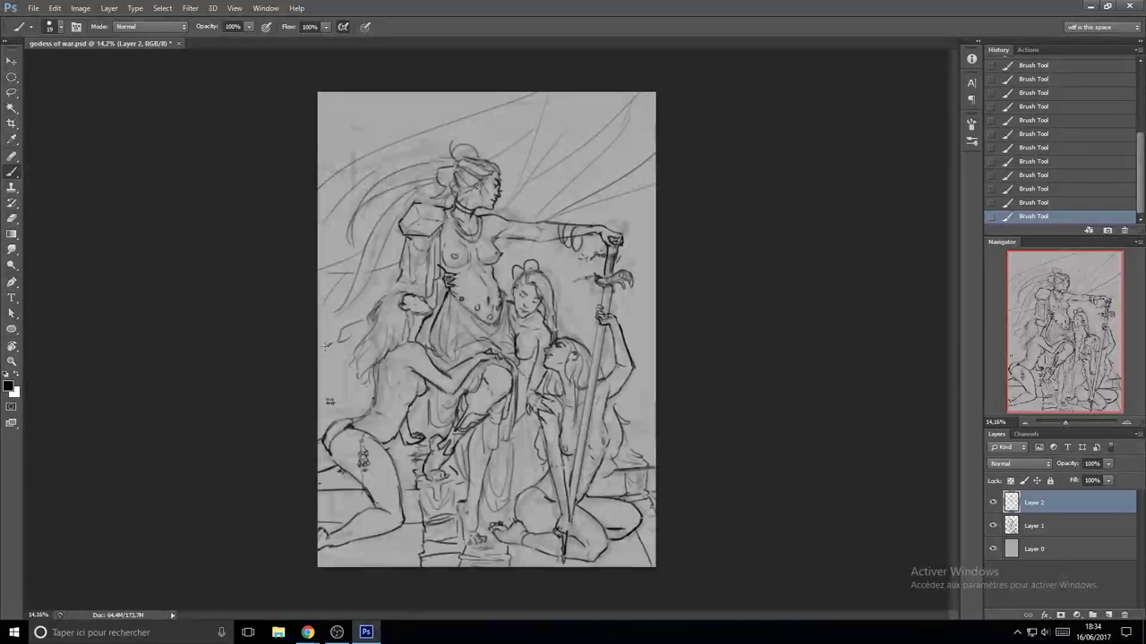
- Draw light background streaks from the long-haired kneeling woman's hair to the canvas edge, reworking them with undo and eraser
key("ctrl+alt+z")
left_click_drag(365, 324, 324, 351)
key("ctrl+alt+z")
key("ctrl+alt+z")
key("e")
key("b")
mouse_move(344, 342)
left_mouse_down()
mouse_move(319, 355)
mouse_move(344, 337)
left_mouse_up()
key("ctrl+alt+z")
key("ctrl+alt+z")
key("e")
key("b")
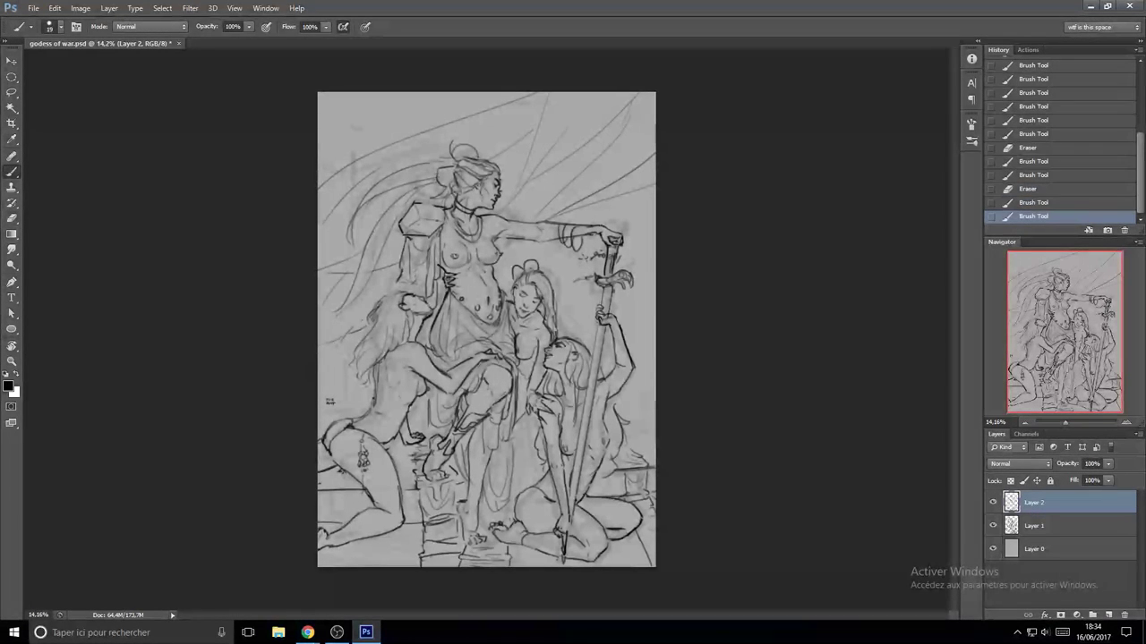
- Draw a pattern of small ornamental shapes inside the goddess's flowing headdress ribbons, and save the document
scroll(431, 207, "up", 3)
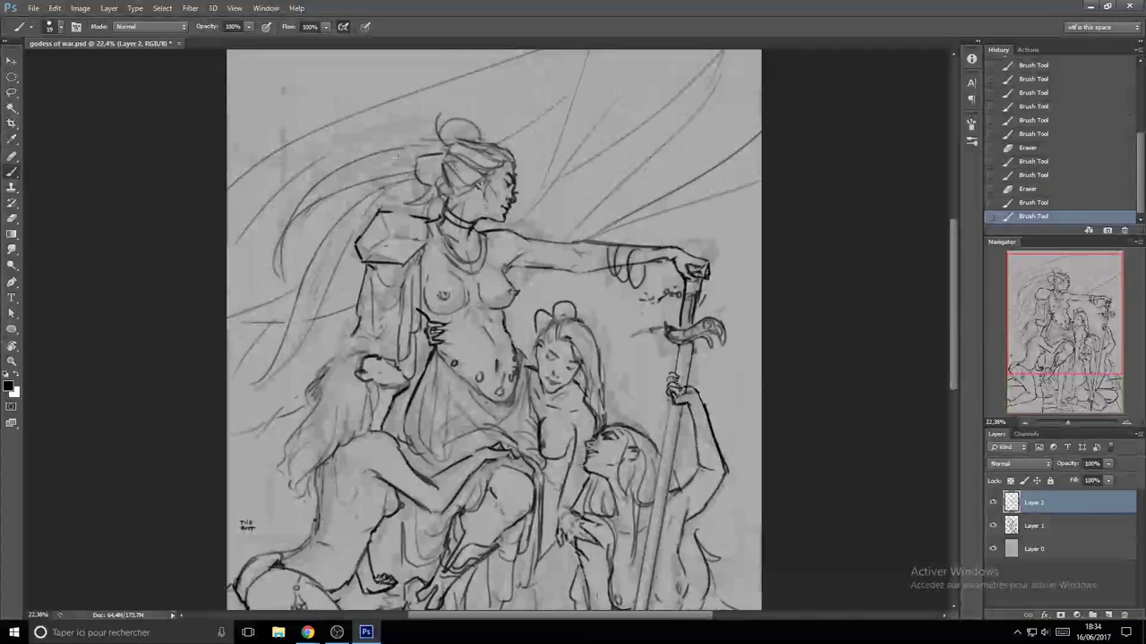
mouse_move(370, 154)
left_mouse_down()
mouse_move(414, 149)
mouse_move(394, 166)
mouse_move(405, 162)
mouse_move(339, 174)
mouse_move(354, 173)
left_mouse_up()
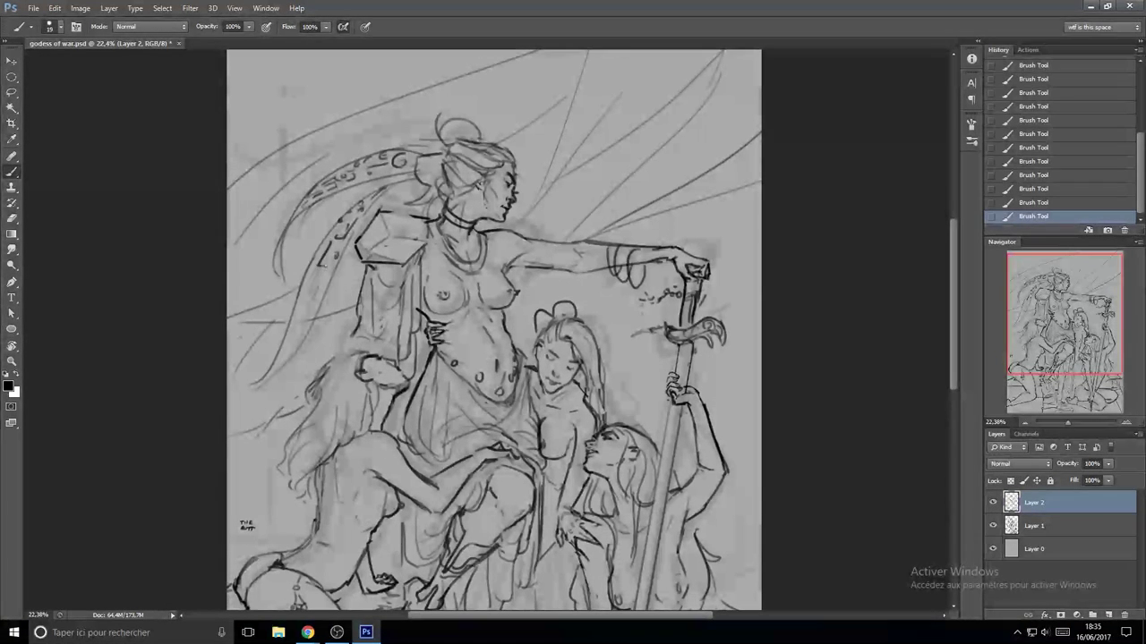
scroll(379, 253, "up", 4)
scroll(455, 233, "down", 5)
key("ctrl+s")
key("ctrl+0")
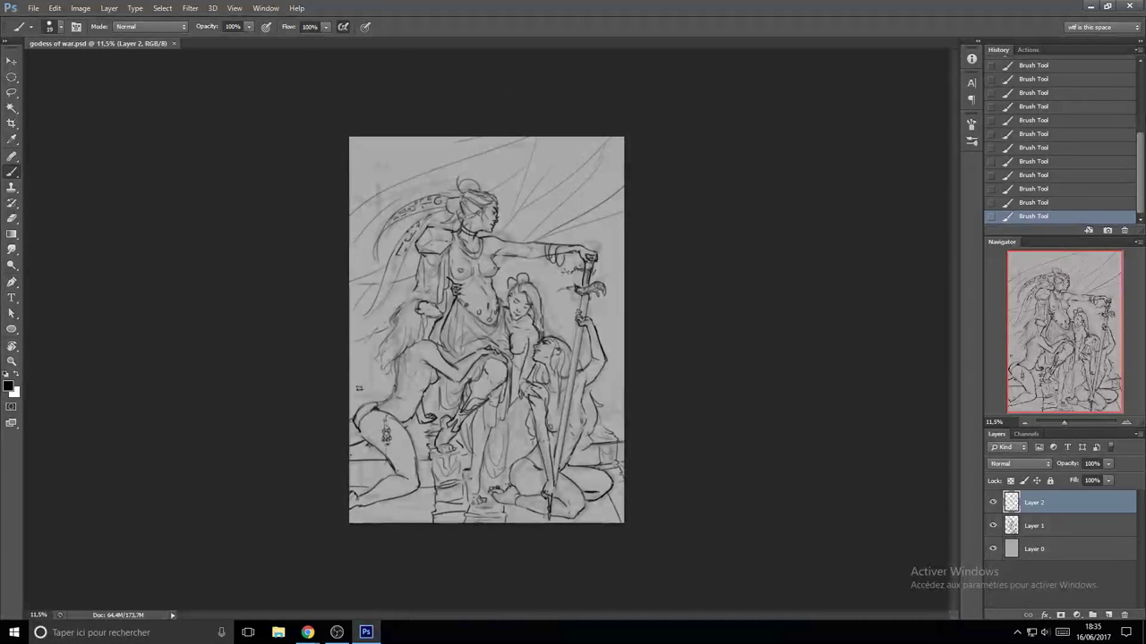
- Draw a near-horizontal line and small marks in the upper background beside the goddess's head, undoing unwanted strokes
mouse_move(477, 151)
left_mouse_down()
mouse_move(351, 171)
mouse_move(371, 172)
left_mouse_up()
key("ctrl+z")
left_click_drag(456, 159, 355, 169)
key("ctrl+z")
left_click_drag(460, 164, 352, 170)
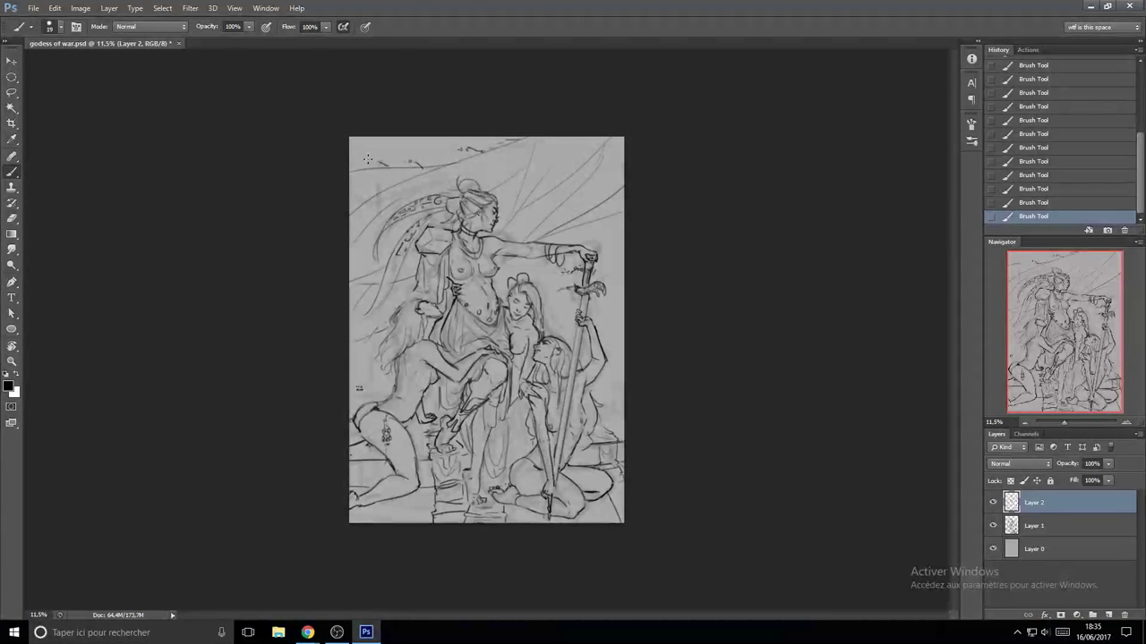
left_click_drag(383, 152, 442, 138)
left_click_drag(350, 167, 419, 141)
left_click_drag(417, 164, 520, 139)
key("ctrl+z")
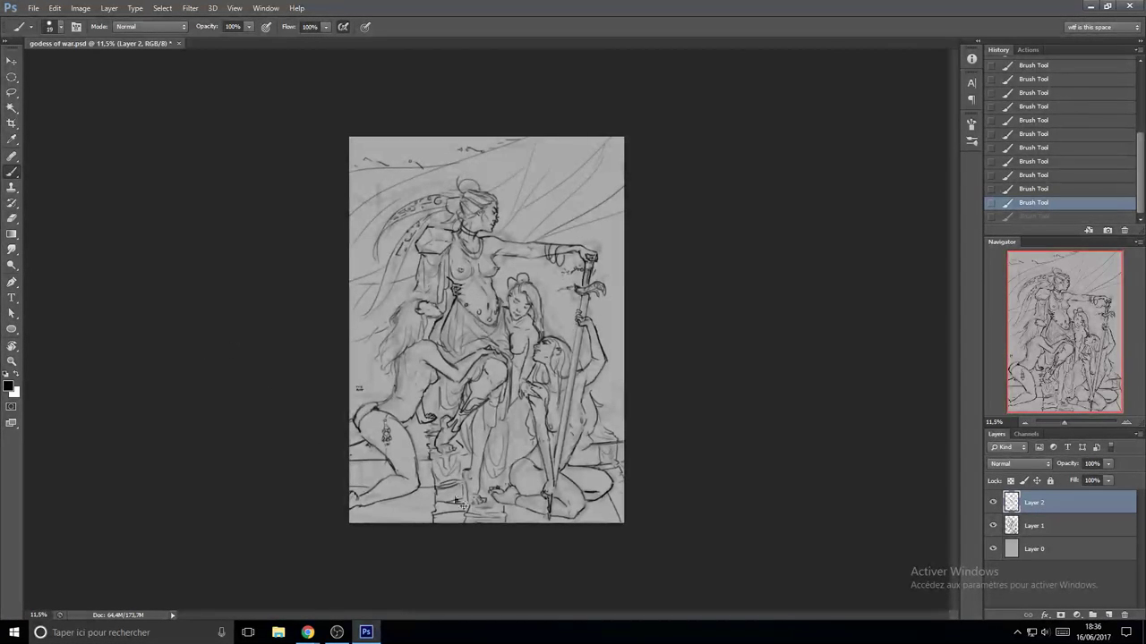
- Add small detail strokes to the stone steps beneath the goddess's feet, moving back and forward through history to compare
mouse_move(448, 508)
left_mouse_down()
mouse_move(510, 507)
mouse_move(505, 484)
left_mouse_up()
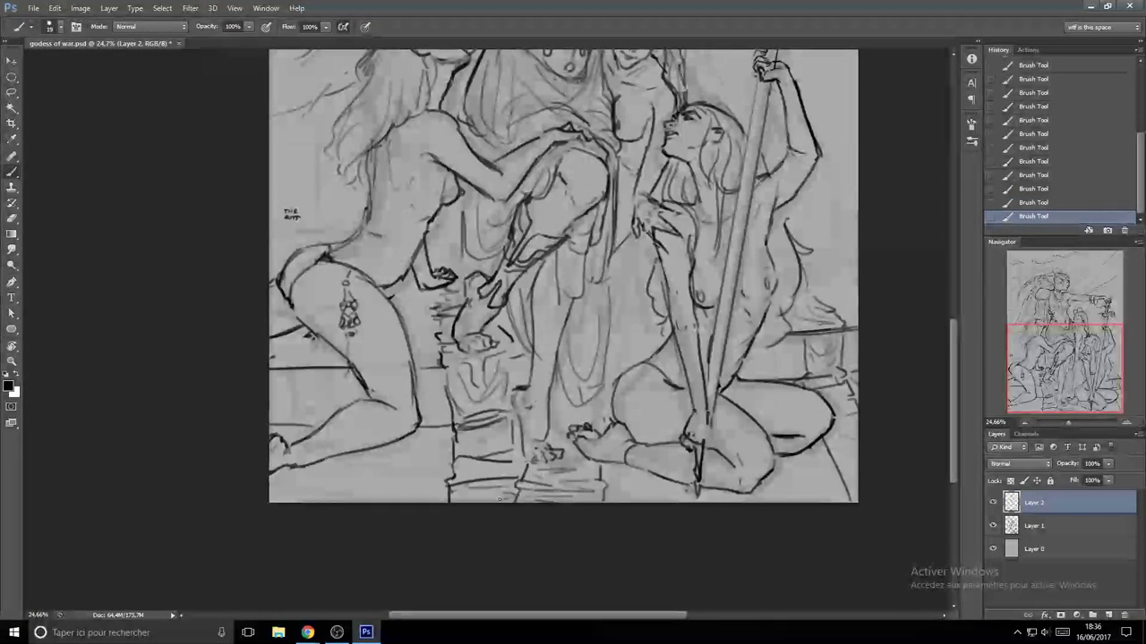
key("ctrl+alt+z")
key("ctrl+alt+z")
key("ctrl+alt+z")
key("ctrl+alt+z")
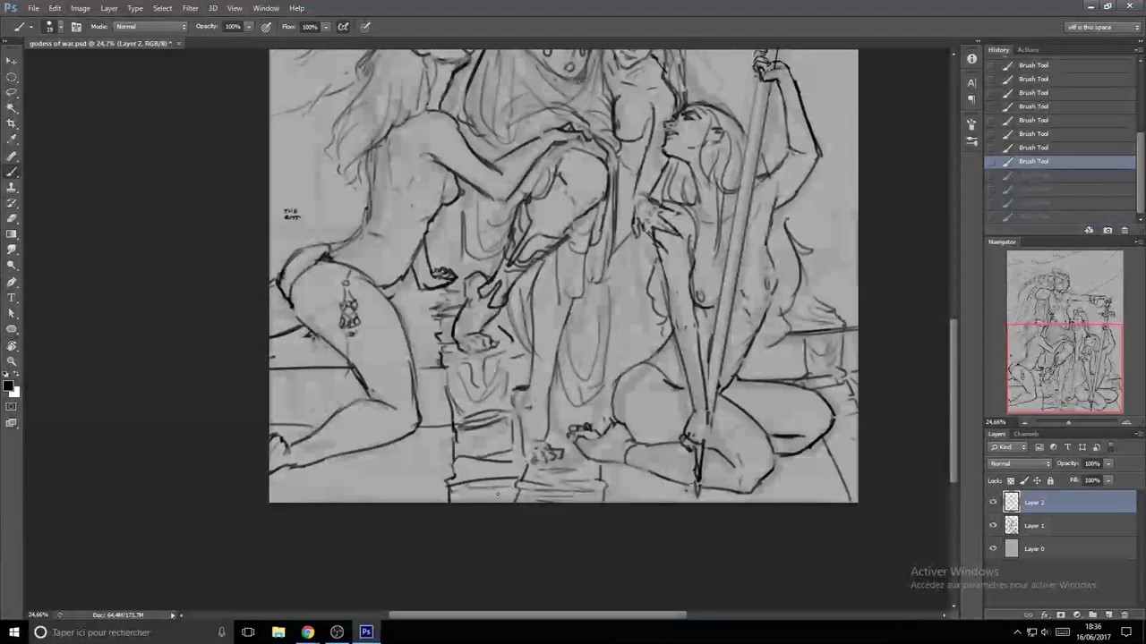
key("ctrl+shift+z")
key("ctrl+shift+z")
key("ctrl+shift+z")
key("ctrl+shift+z")
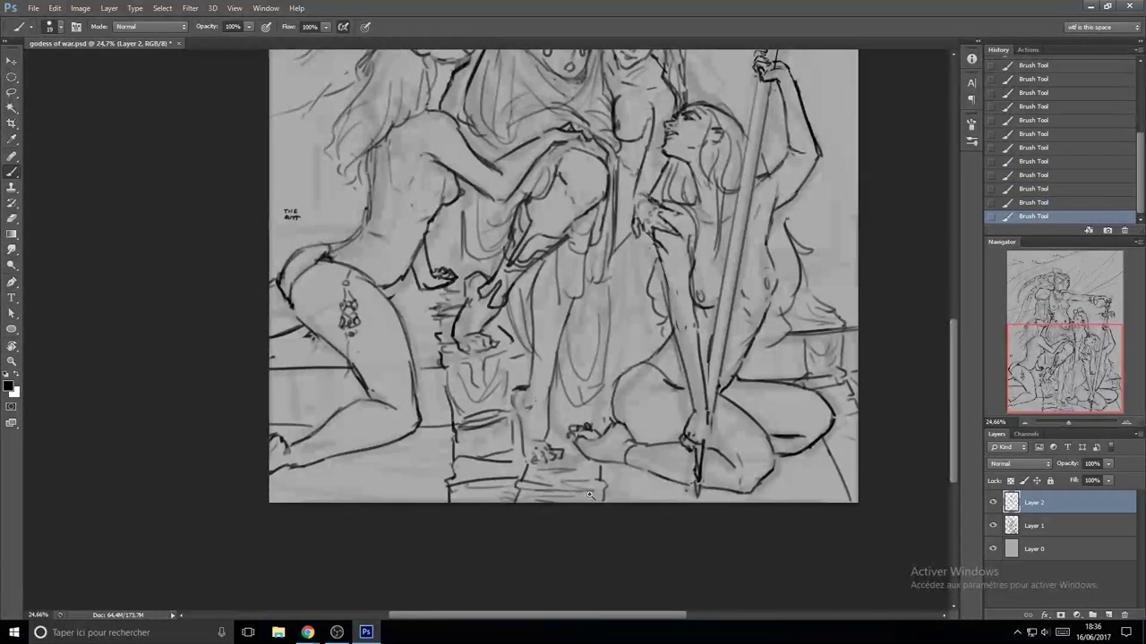
- Erase and redraw the horizontal ledge lines behind the long-haired kneeling woman's bent leg
scroll(514, 494, "down", 1)
key("e")
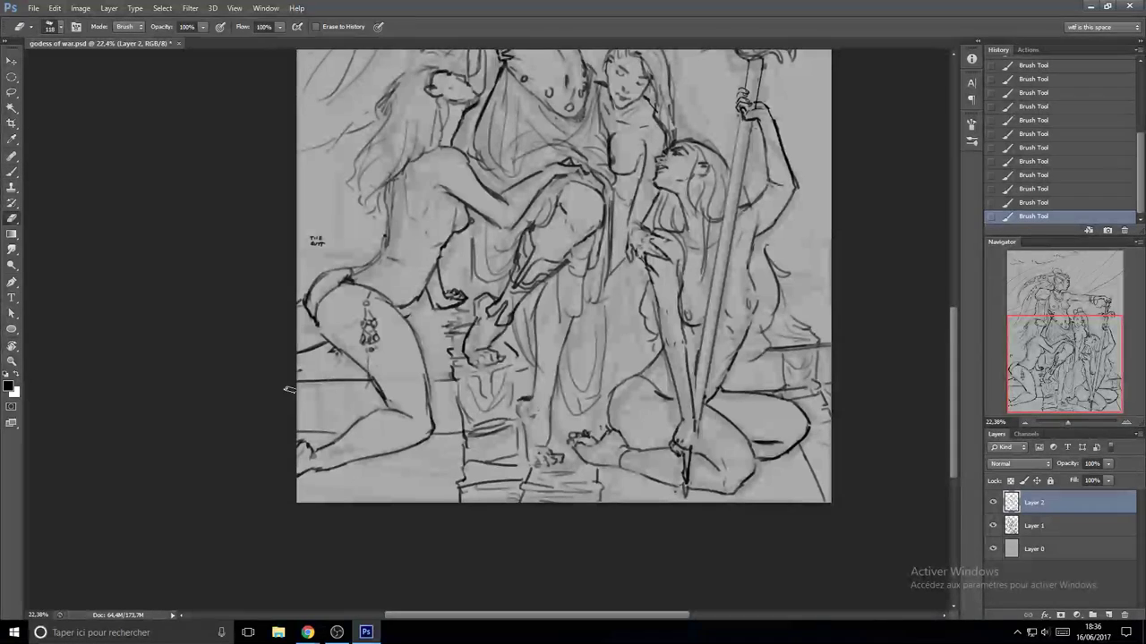
left_click_drag(328, 382, 333, 382)
key("b")
left_click_drag(299, 380, 367, 381)
key("e")
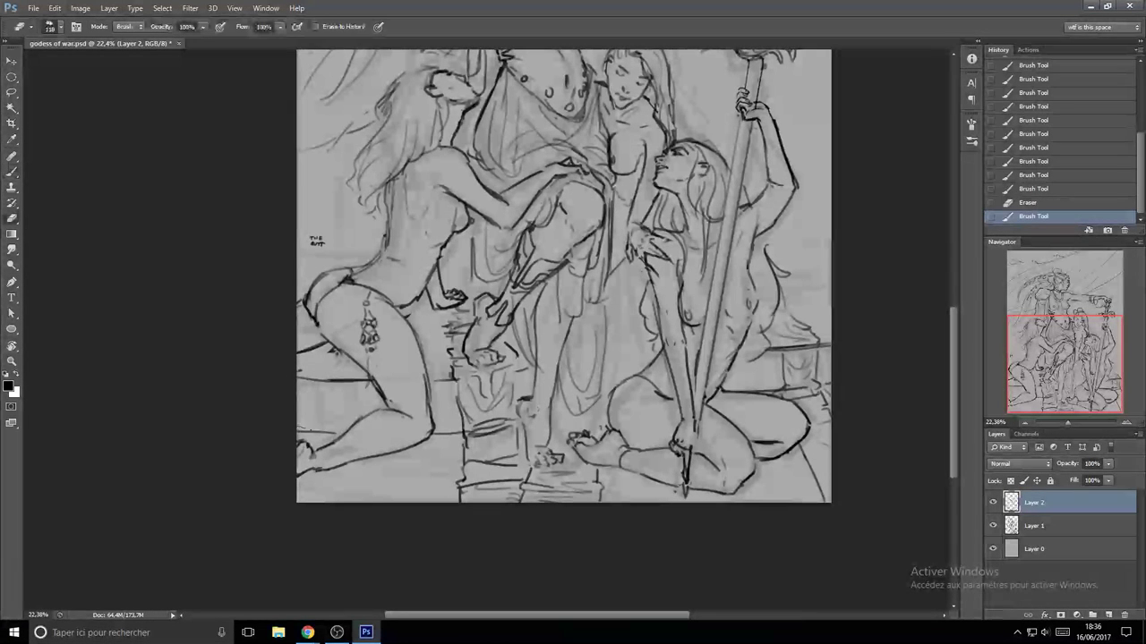
mouse_move(325, 433)
left_mouse_down()
mouse_move(308, 430)
mouse_move(338, 434)
left_mouse_up()
key("b")
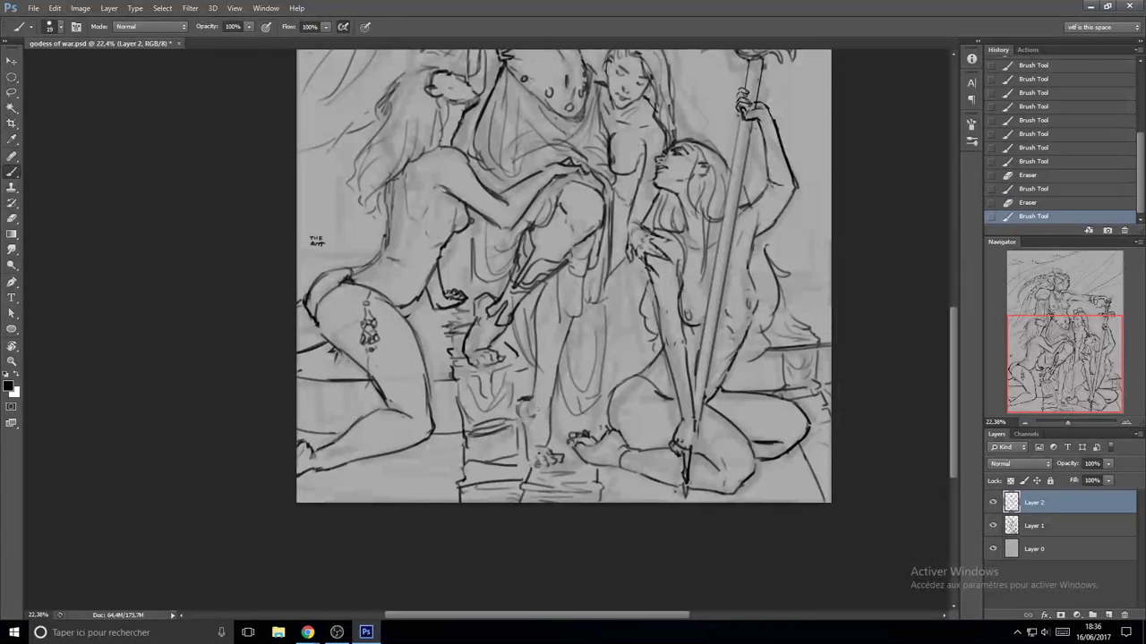
- Sketch a stone pedestal with hanging cloth behind the long-haired kneeling woman's thigh
mouse_move(329, 368)
left_mouse_down()
mouse_move(367, 370)
mouse_move(331, 366)
left_mouse_up()
mouse_move(309, 367)
left_mouse_down()
mouse_move(327, 369)
mouse_move(328, 389)
mouse_move(344, 381)
mouse_move(328, 382)
left_mouse_up()
key("e")
key("b")
left_click_drag(334, 376, 350, 404)
left_click_drag(358, 387, 369, 422)
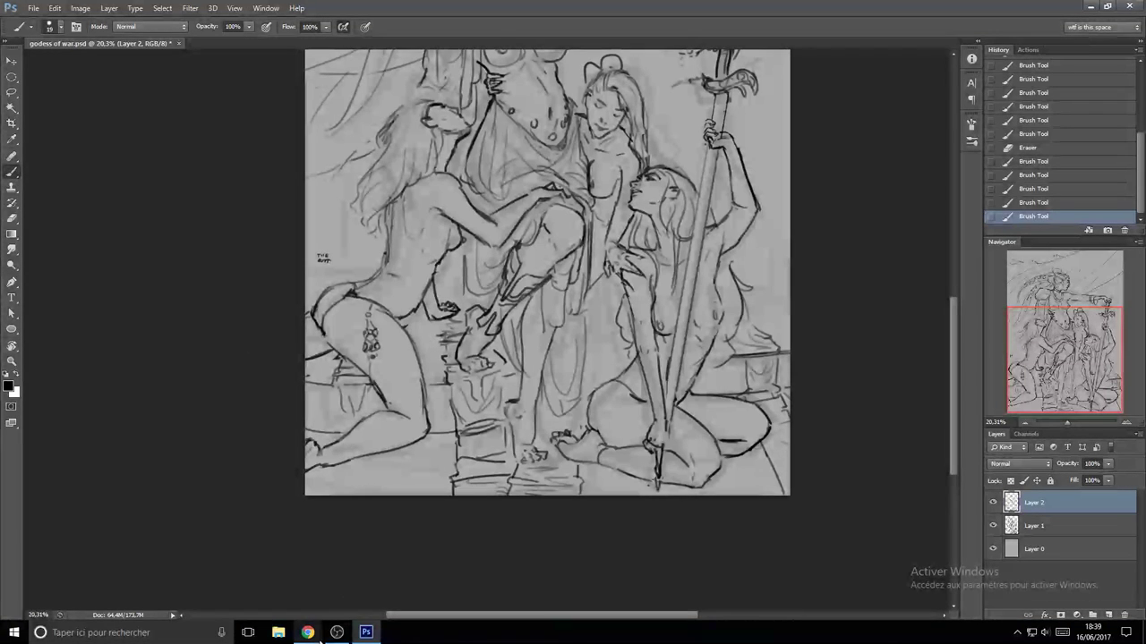
- Rework the lines where the goddess's drapery meets the small standing woman's torso, using eraser and brush
mouse_move(319, 640)
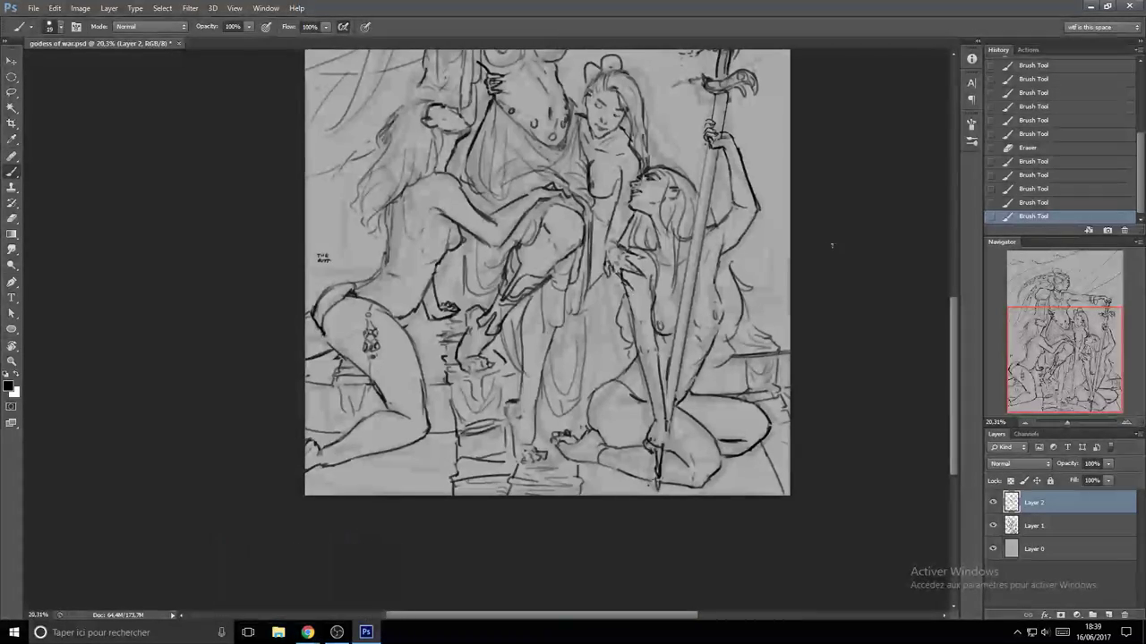
mouse_move(604, 298)
left_mouse_down()
mouse_move(642, 295)
mouse_move(616, 435)
mouse_move(588, 433)
mouse_move(606, 430)
left_mouse_up()
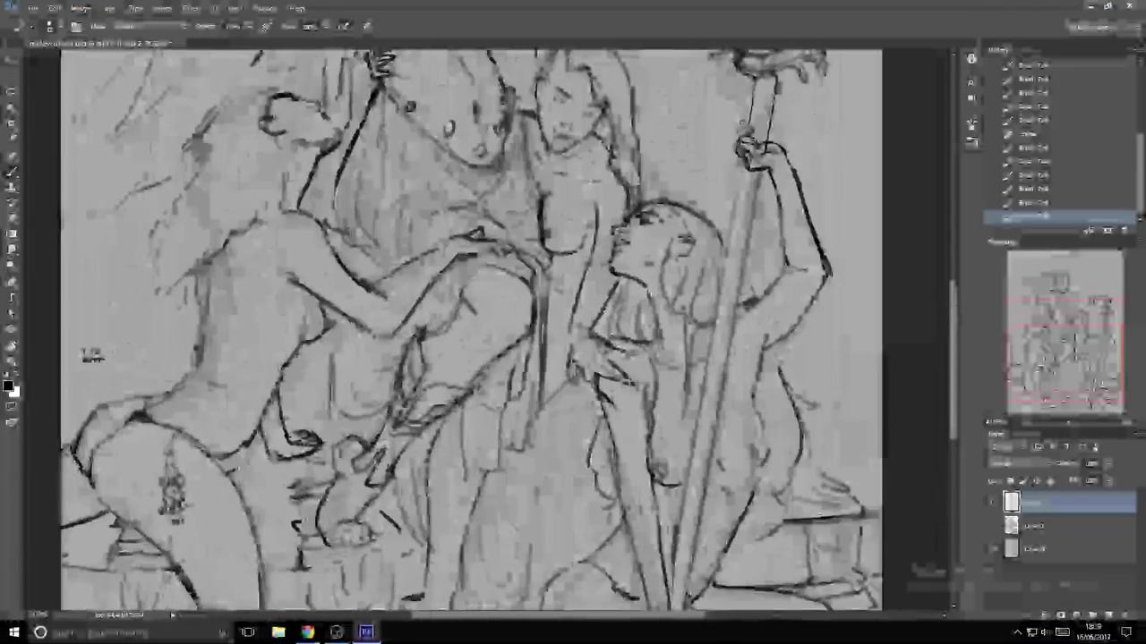
left_click_drag(585, 274, 547, 366)
key("e")
mouse_move(573, 317)
left_mouse_down()
mouse_move(526, 333)
mouse_move(535, 338)
mouse_move(518, 264)
left_mouse_up()
key("b")
mouse_move(504, 279)
left_mouse_down()
mouse_move(520, 260)
mouse_move(503, 326)
mouse_move(512, 338)
mouse_move(512, 314)
mouse_move(538, 348)
left_mouse_up()
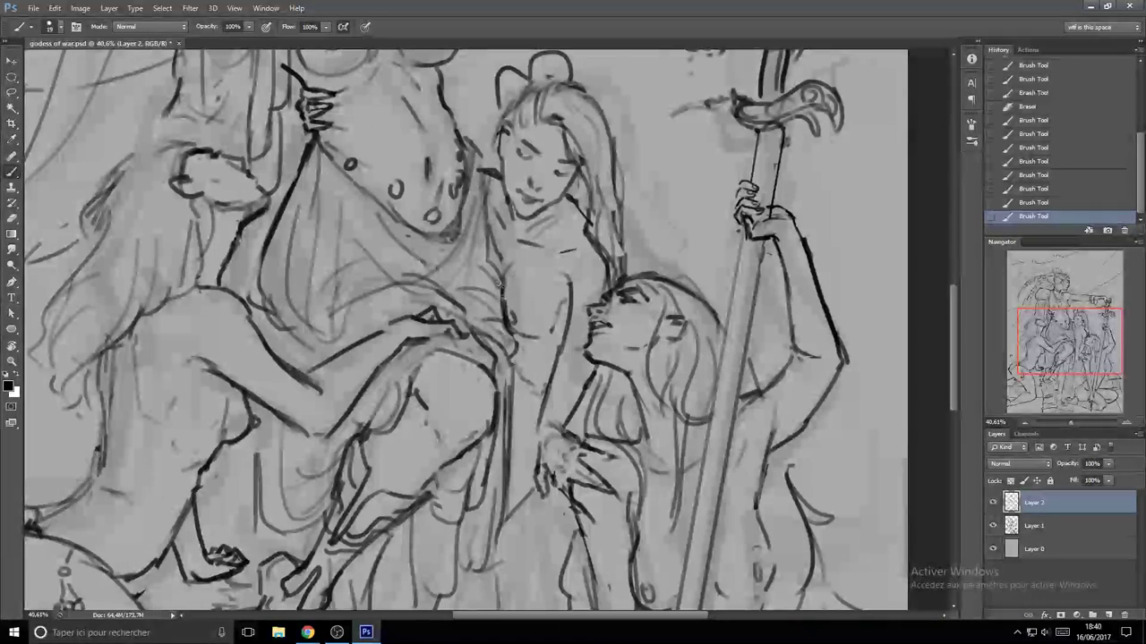
scroll(528, 324, "down", 3)
scroll(514, 326, "up", 1)
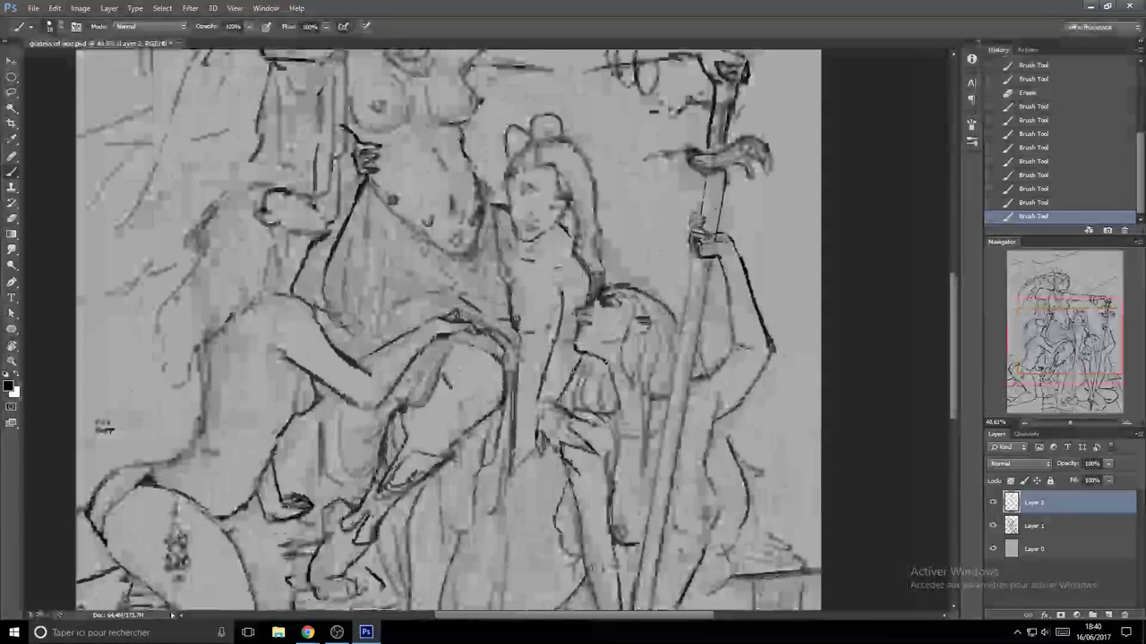
left_click_drag(504, 295, 512, 311)
scroll(518, 285, "down", 4)
scroll(517, 284, "up", 1)
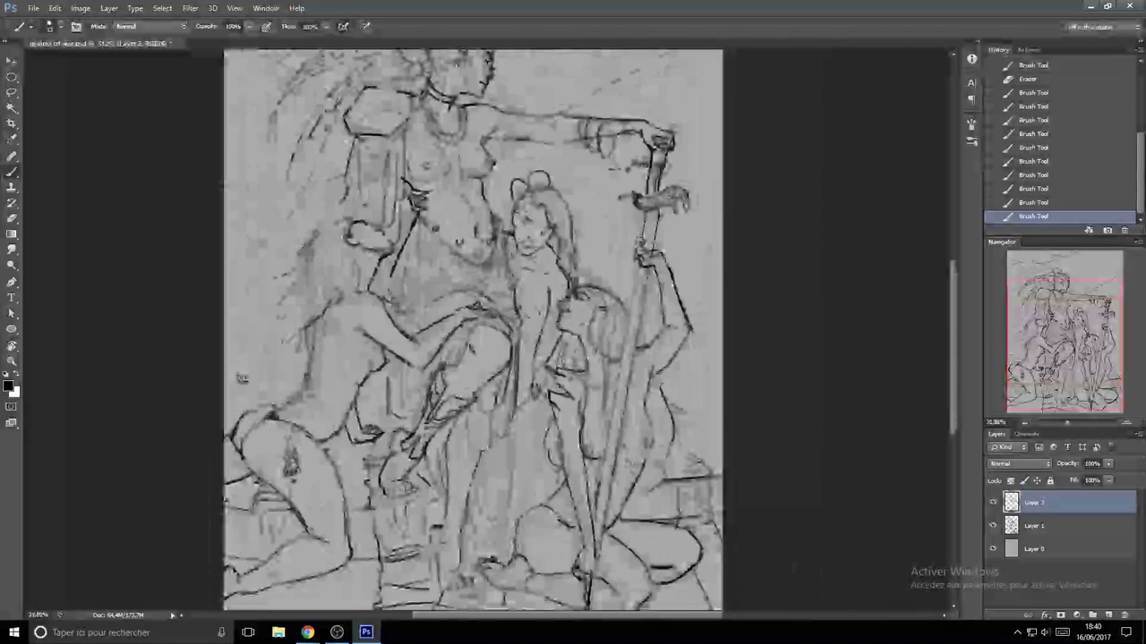
- Undo the last strokes and redraw the upper contour of the long-haired kneeling woman's lower leg
left_click_drag(241, 377, 376, 130)
scroll(442, 327, "up", 5)
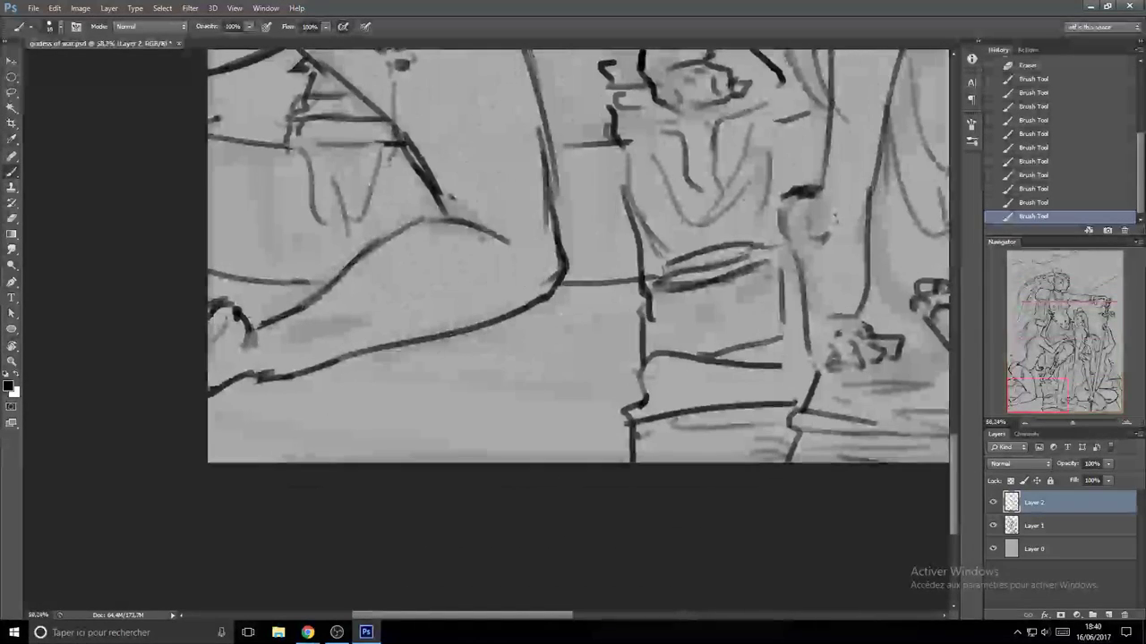
key("ctrl+z")
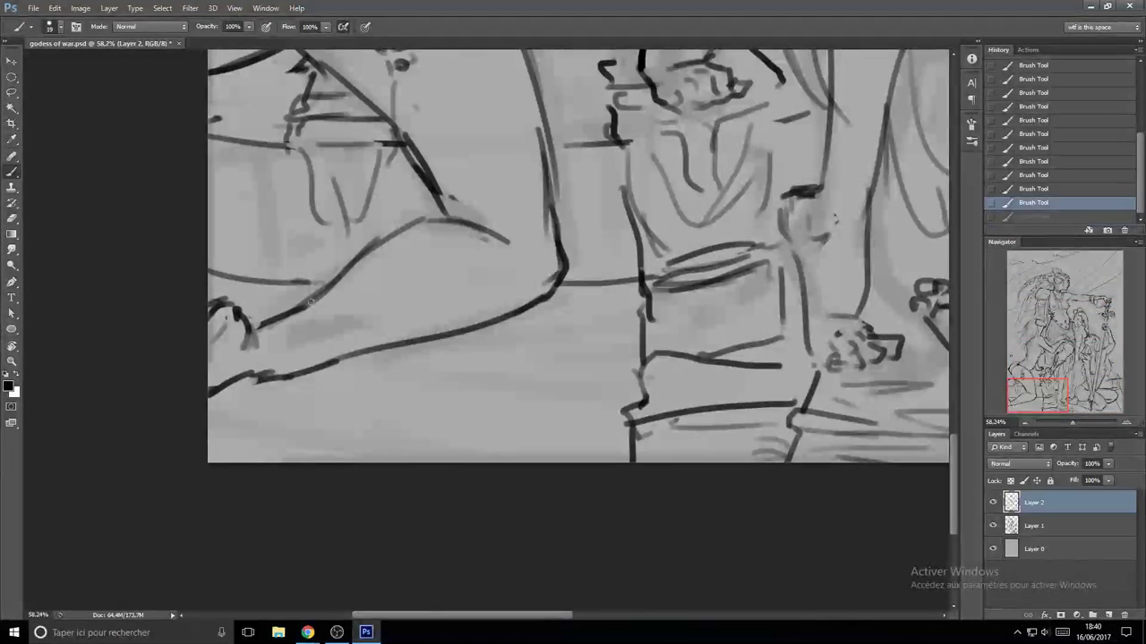
key("ctrl+z")
mouse_move(310, 301)
left_mouse_down()
mouse_move(354, 266)
mouse_move(454, 224)
left_mouse_up()
key("ctrl+z")
left_click_drag(356, 256, 454, 224)
- Redraw the cloth on the pedestal behind the kneeling woman's thigh as a rounded hanging swag with side edges
mouse_move(425, 312)
left_mouse_down()
mouse_move(420, 358)
mouse_move(509, 528)
left_mouse_up()
key("e")
key("b")
mouse_move(427, 368)
left_mouse_down()
mouse_move(461, 367)
mouse_move(435, 356)
mouse_move(472, 348)
mouse_move(398, 363)
mouse_move(444, 398)
left_mouse_up()
key("e")
key("b")
left_click_drag(385, 356, 468, 356)
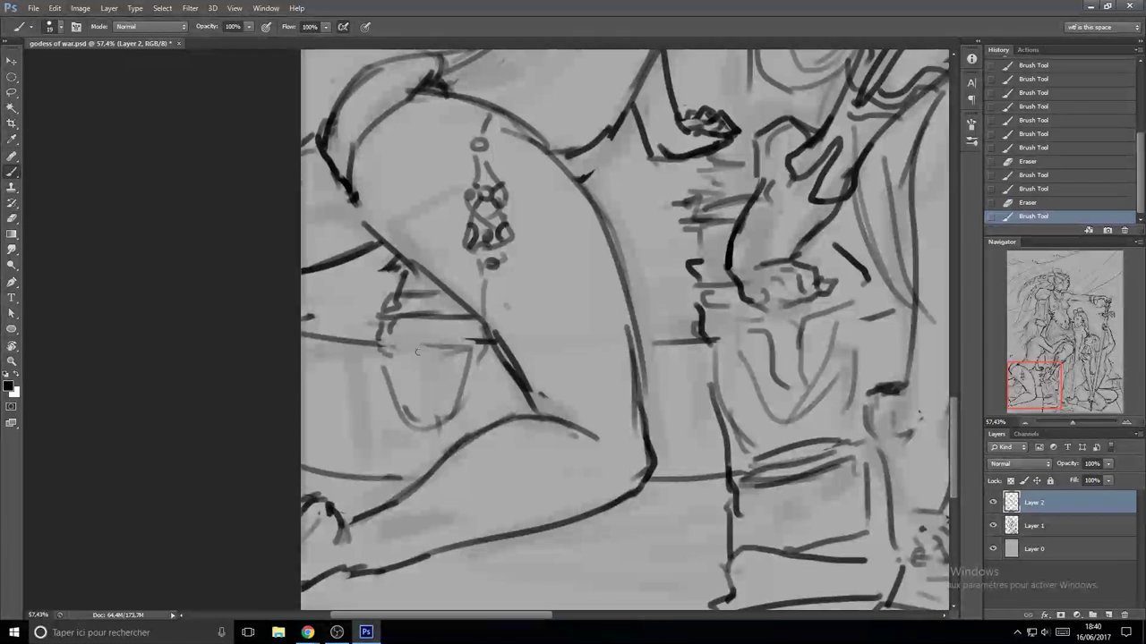
left_click_drag(379, 367, 391, 446)
left_click_drag(484, 355, 489, 426)
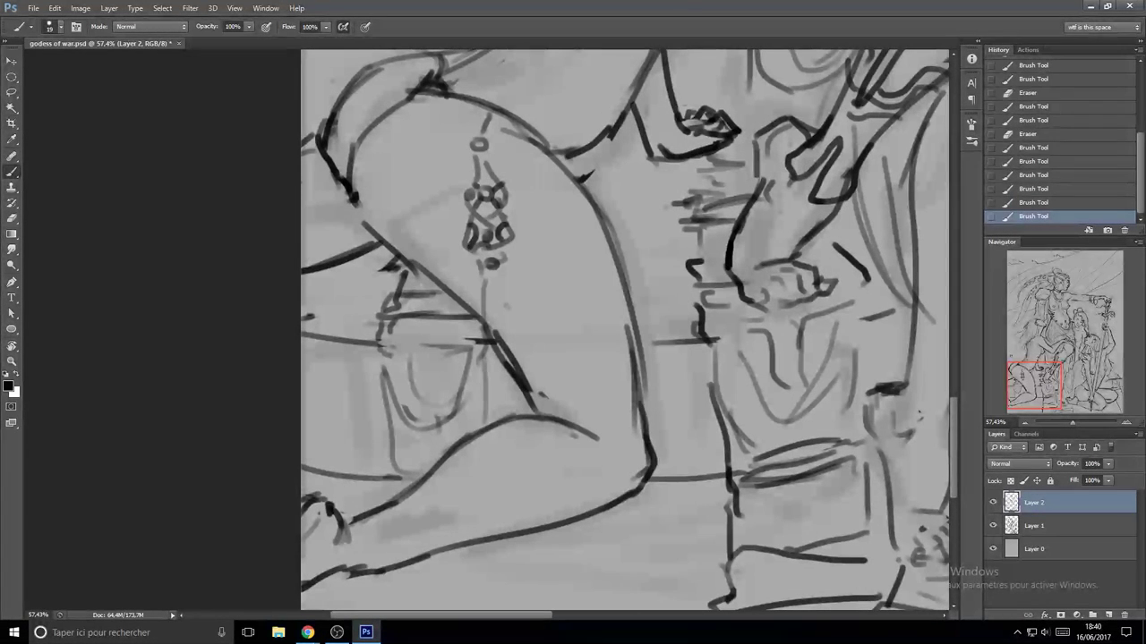
- Extend the pedestal's outer edge down to a flared base above the kneeling woman's calf, correcting strokes
left_click_drag(389, 457, 392, 455)
key("b")
left_click_drag(390, 415, 400, 476)
mouse_move(386, 449)
left_mouse_down()
mouse_move(383, 471)
mouse_move(416, 483)
mouse_move(396, 489)
left_mouse_up()
key("e")
key("b")
key("ctrl+z")
left_click_drag(402, 533, 435, 440)
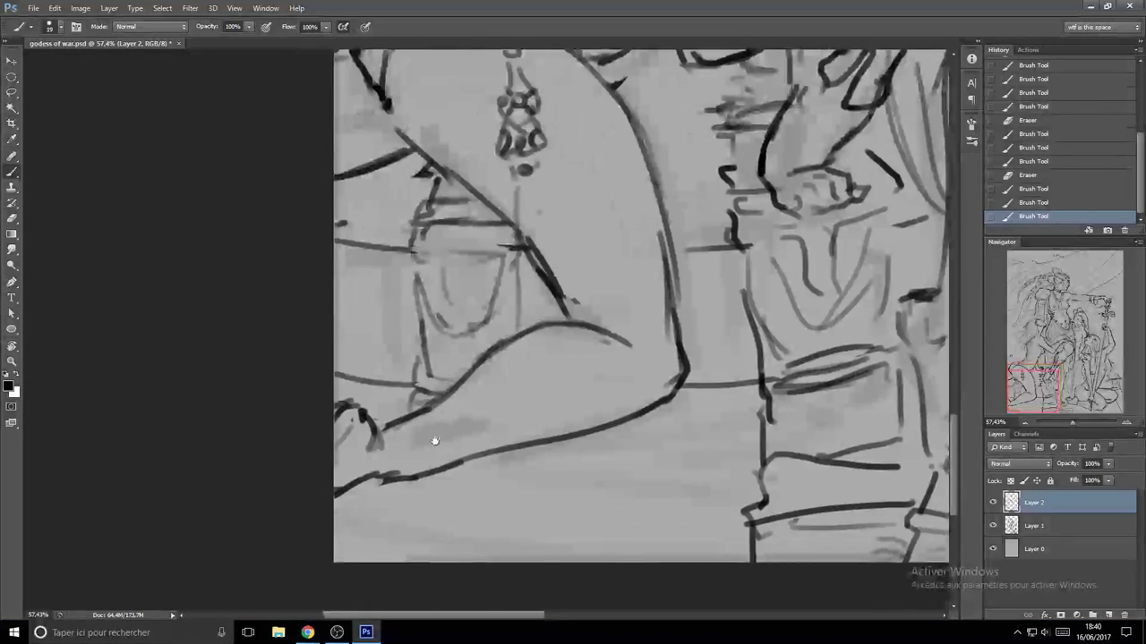
- Sketch a stone block with horizontal texture lines below the kneeling woman's lower leg, down to the canvas edge
left_click_drag(371, 478, 400, 475)
mouse_move(381, 483)
left_mouse_down()
mouse_move(416, 479)
mouse_move(394, 523)
left_mouse_up()
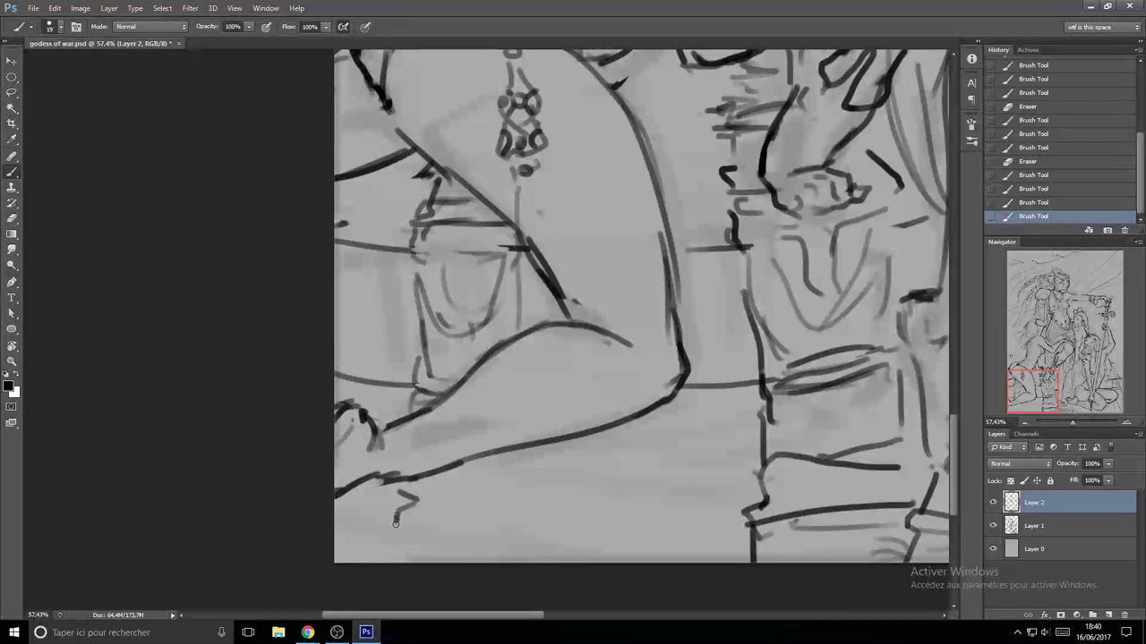
left_click_drag(398, 483, 398, 513)
key("e")
key("b")
mouse_move(403, 495)
left_mouse_down()
mouse_move(489, 507)
mouse_move(478, 529)
left_mouse_up()
left_click_drag(397, 518, 482, 515)
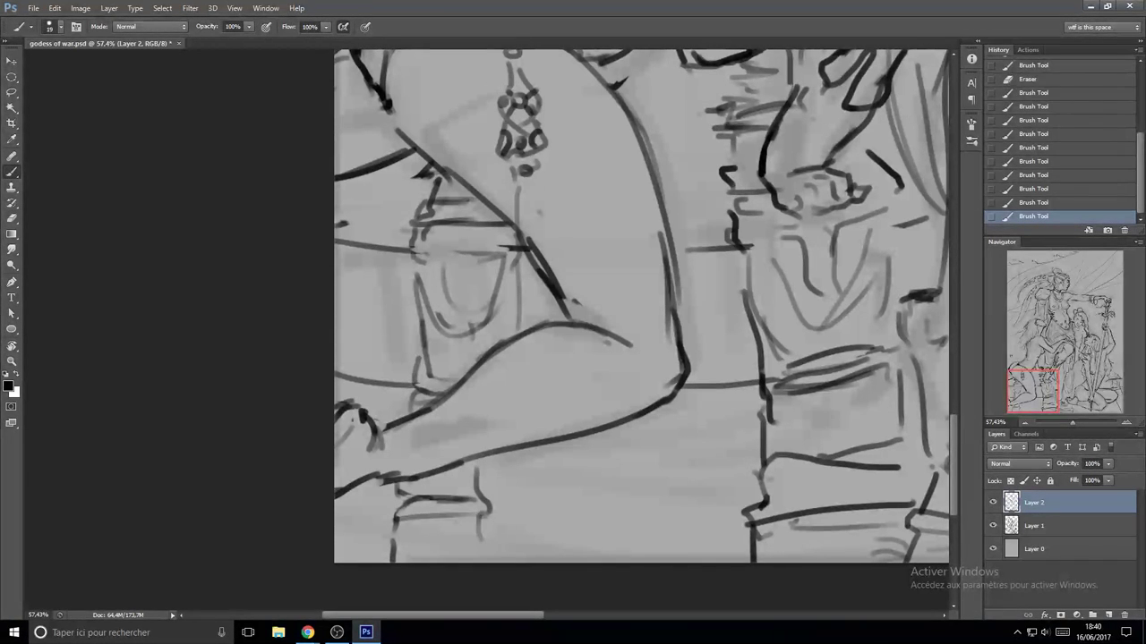
left_click_drag(399, 543, 470, 540)
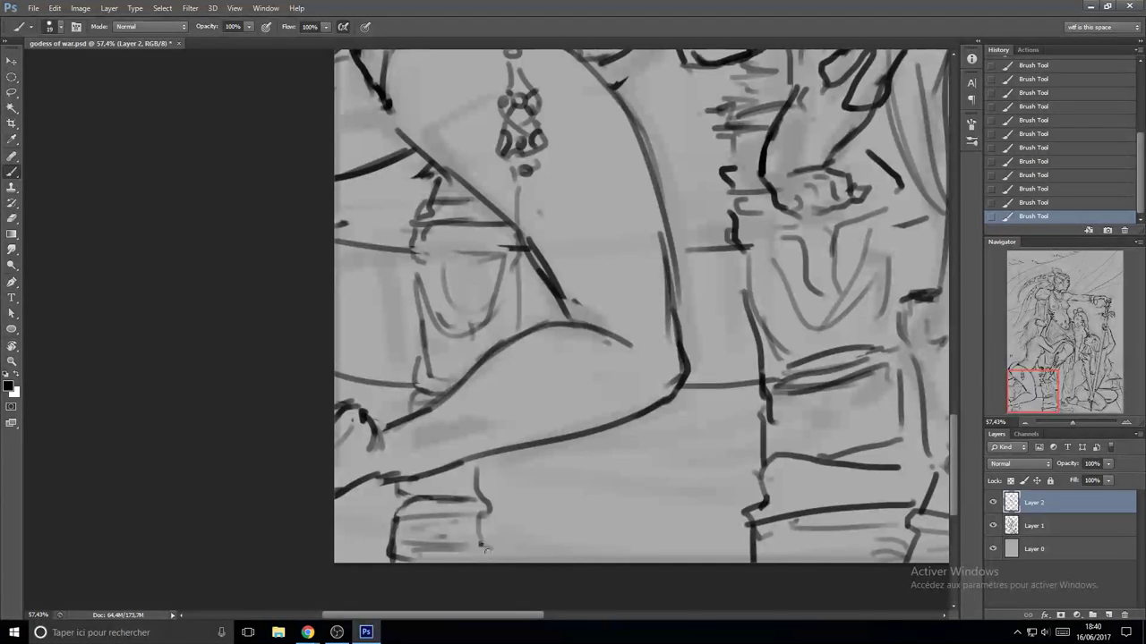
- Erase and clean up the ledge line beside the long-haired kneeling woman's thigh, and save the document
scroll(486, 548, "down", 2)
scroll(489, 488, "down", 3)
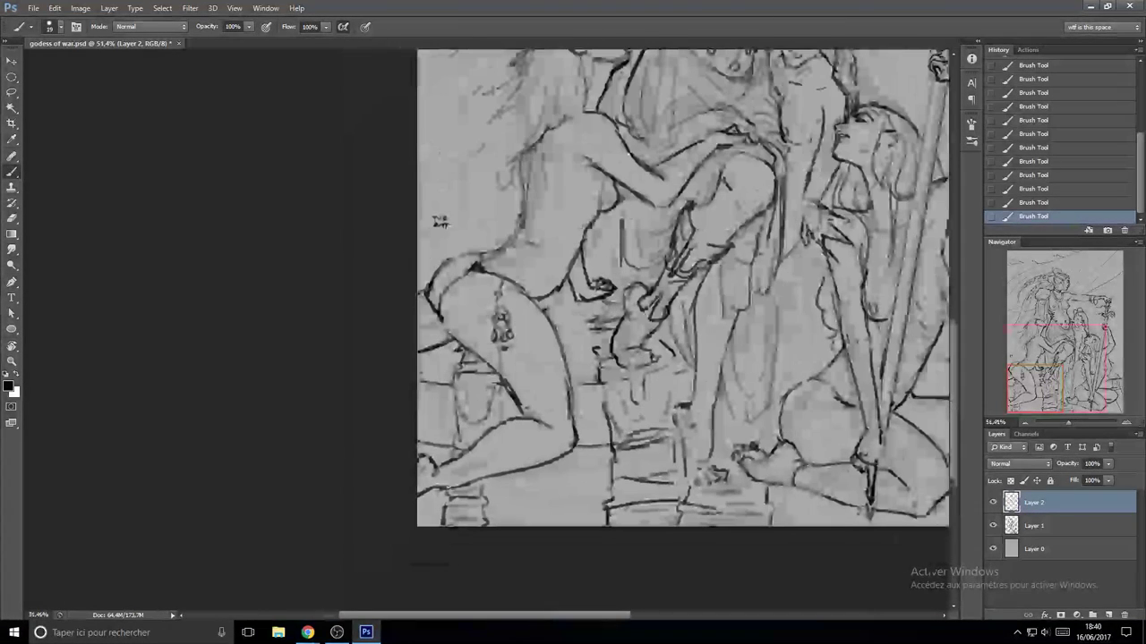
key("e")
mouse_move(499, 432)
left_mouse_down()
mouse_move(548, 435)
mouse_move(485, 437)
left_mouse_up()
key("e")
mouse_move(503, 426)
left_mouse_down()
mouse_move(456, 457)
mouse_move(485, 446)
left_mouse_up()
key("b")
mouse_move(492, 441)
left_mouse_down()
mouse_move(444, 526)
mouse_move(472, 470)
mouse_move(444, 526)
mouse_move(539, 441)
left_mouse_up()
key("ctrl+z")
key("e")
mouse_move(540, 442)
left_mouse_down()
mouse_move(553, 445)
mouse_move(488, 469)
left_mouse_up()
key("ctrl+s")
mouse_move(488, 469)
left_mouse_down()
mouse_move(501, 469)
mouse_move(489, 446)
left_mouse_up()
- Draw light edge strokes for the stone block between the long-haired kneeling woman's thigh and the goddess's raised foot
key("b")
left_click_drag(508, 368, 519, 380)
mouse_move(501, 369)
left_mouse_down()
mouse_move(488, 366)
mouse_move(506, 387)
mouse_move(488, 394)
left_mouse_up()
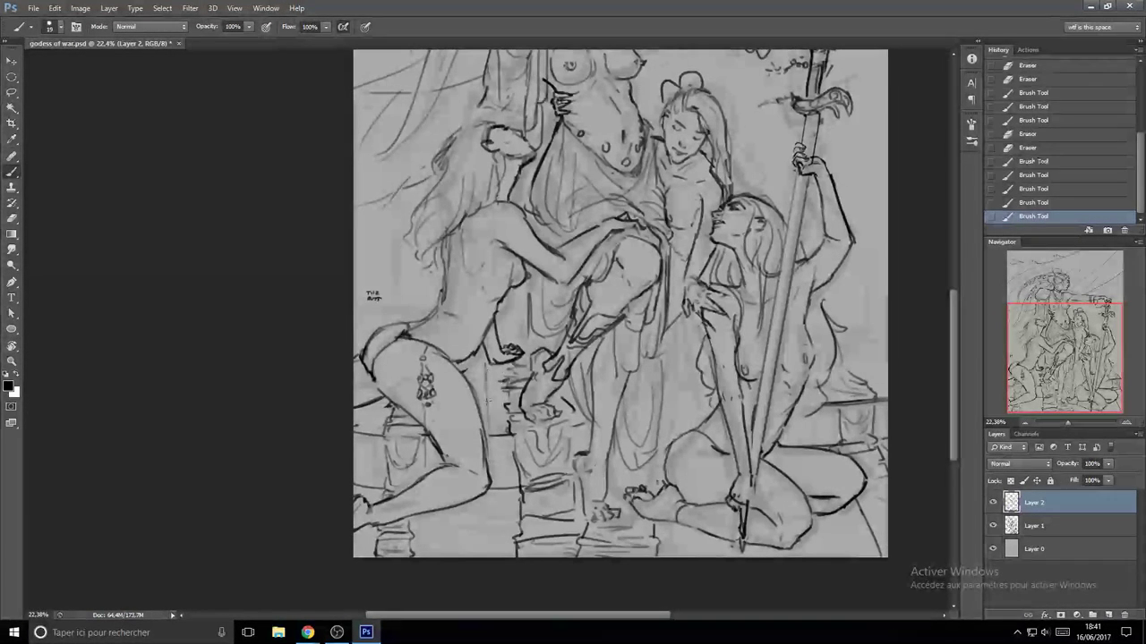
- Reinforce the ledge and block lines behind the sword-holding kneeling woman and the central steps' edge, undoing the last stray stroke
left_click_drag(827, 405, 885, 401)
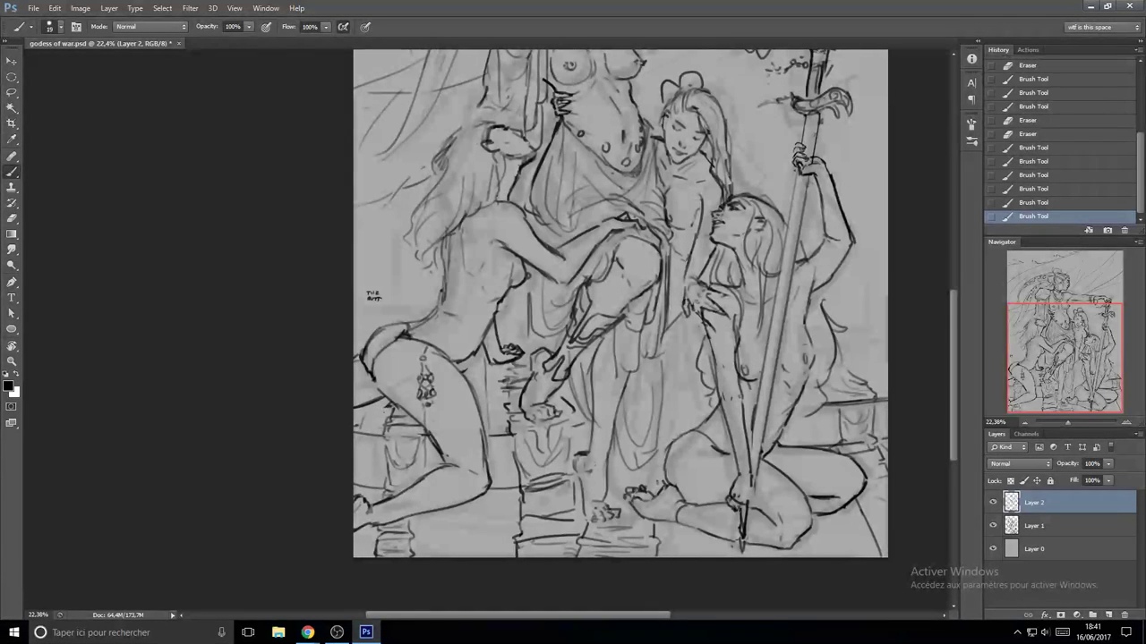
left_click_drag(779, 376, 625, 382)
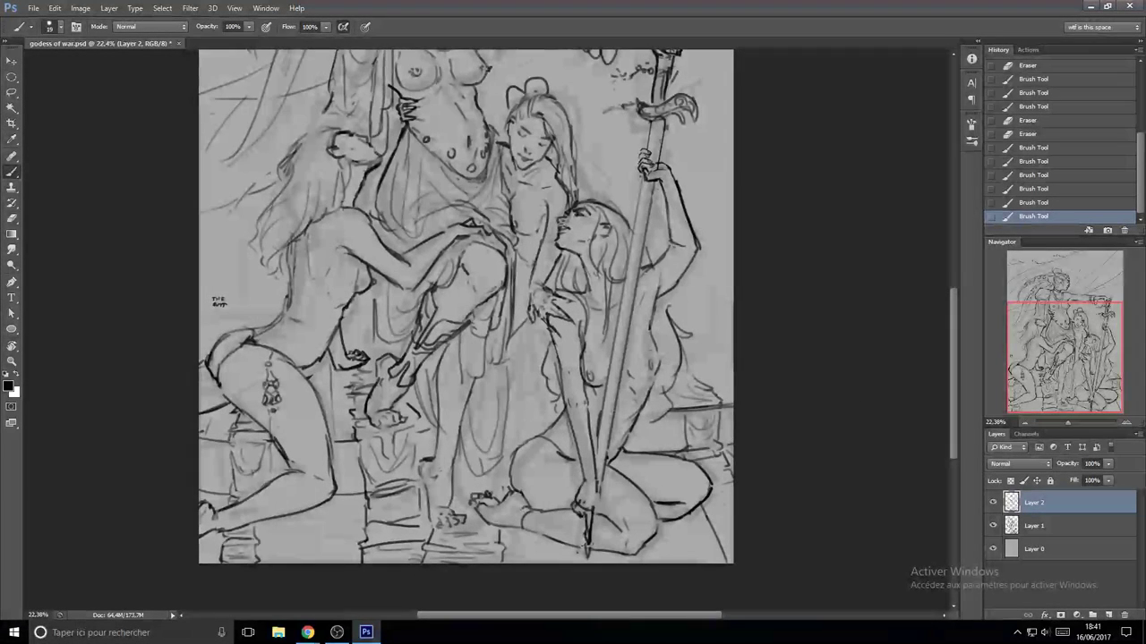
mouse_move(699, 409)
left_mouse_down()
mouse_move(669, 411)
mouse_move(657, 452)
left_mouse_up()
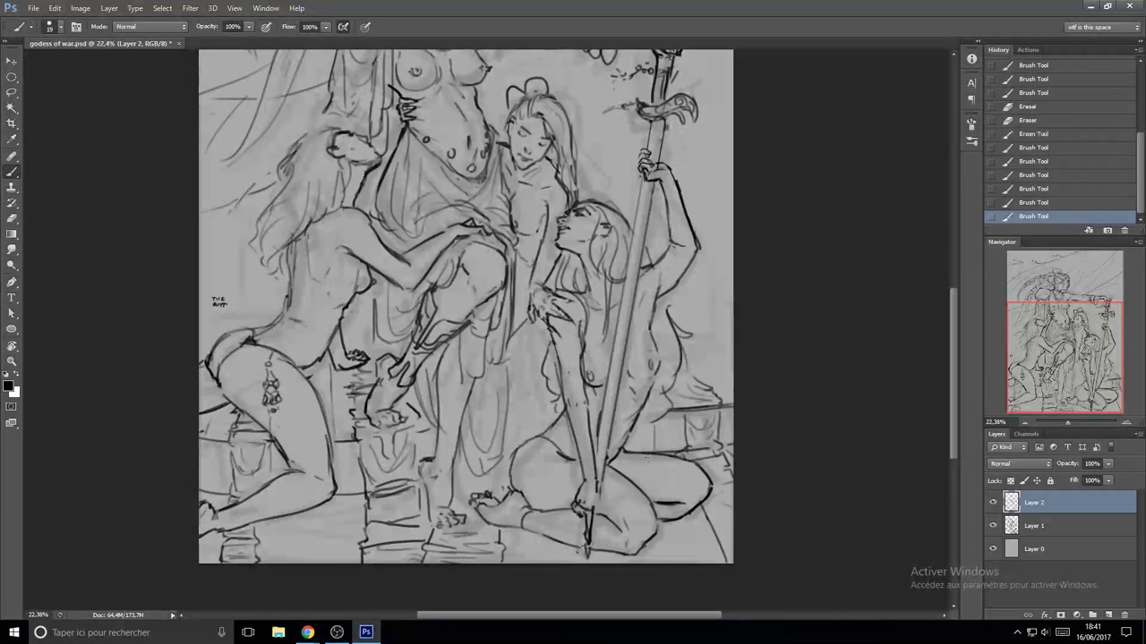
left_click_drag(360, 442, 367, 466)
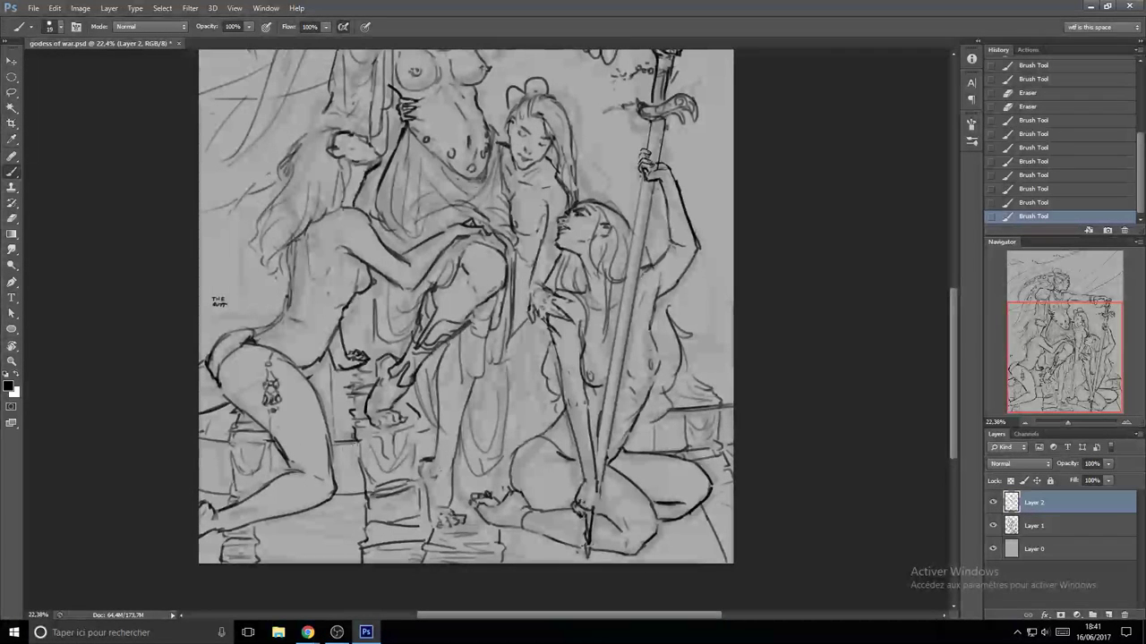
left_click_drag(201, 439, 228, 443)
key("ctrl+z")
- Select the long-haired kneeling woman's lowered hand with the Lasso and scale it down to about 75% with Free Transform
mouse_move(378, 340)
left_mouse_down()
mouse_move(319, 368)
mouse_move(350, 384)
mouse_move(396, 380)
left_mouse_up()
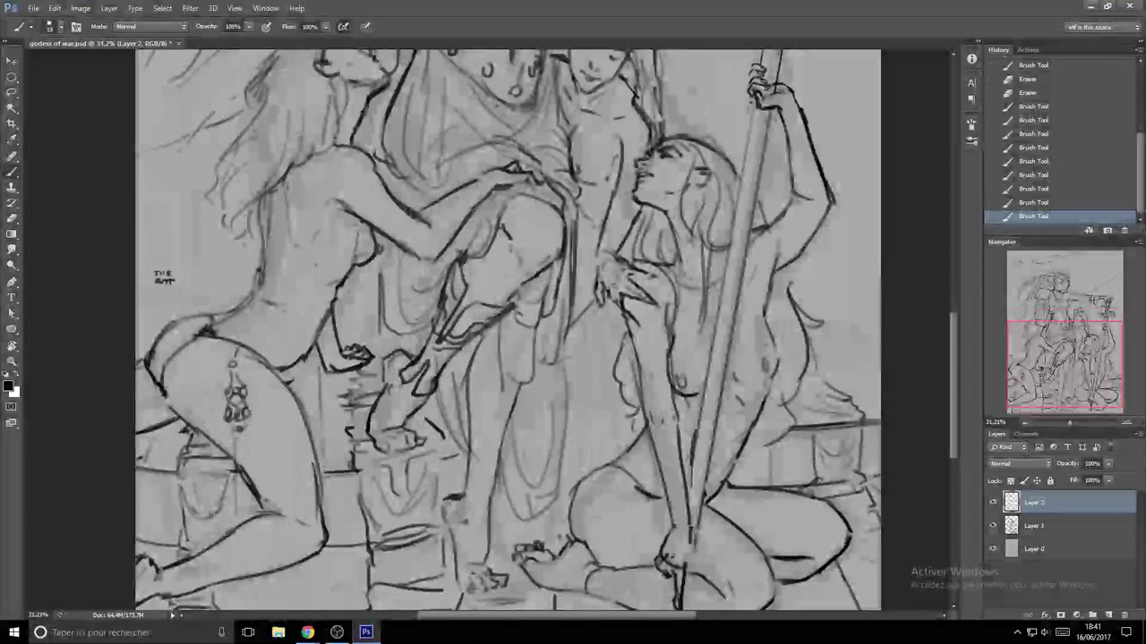
key("l")
mouse_move(354, 338)
left_mouse_down()
mouse_move(368, 379)
mouse_move(340, 349)
mouse_move(364, 346)
left_mouse_up()
key("ctrl+d")
key("ctrl+t")
scroll(419, 336, "down", 3)
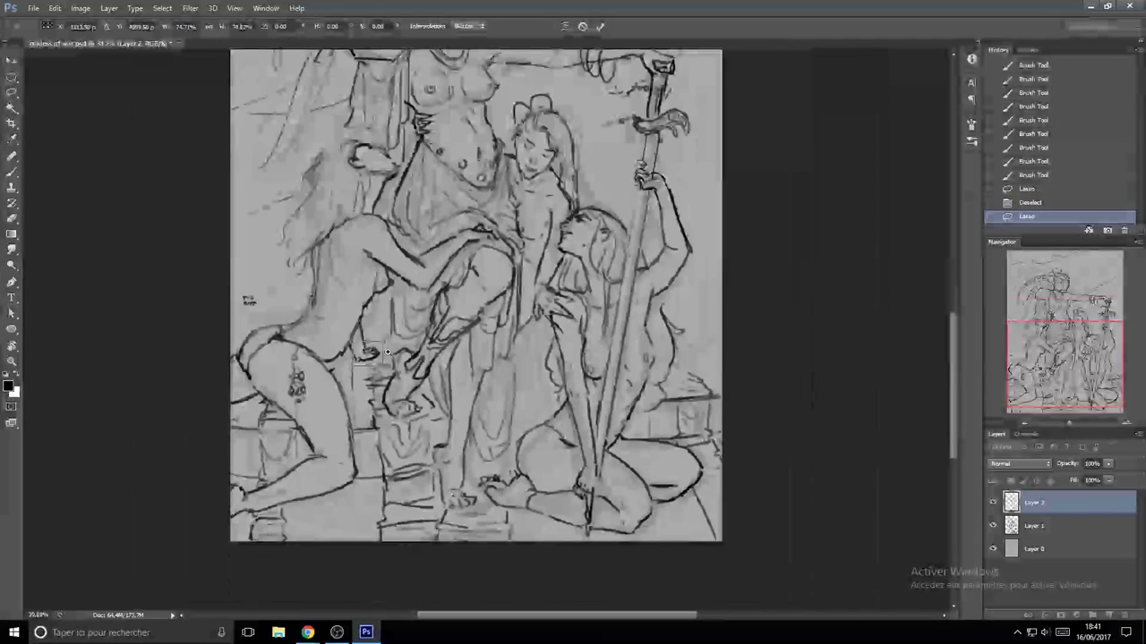
left_click(600, 27)
- Flip the whole canvas horizontally to check the composition
scroll(524, 206, "down", 3)
key("ctrl+shift+h")
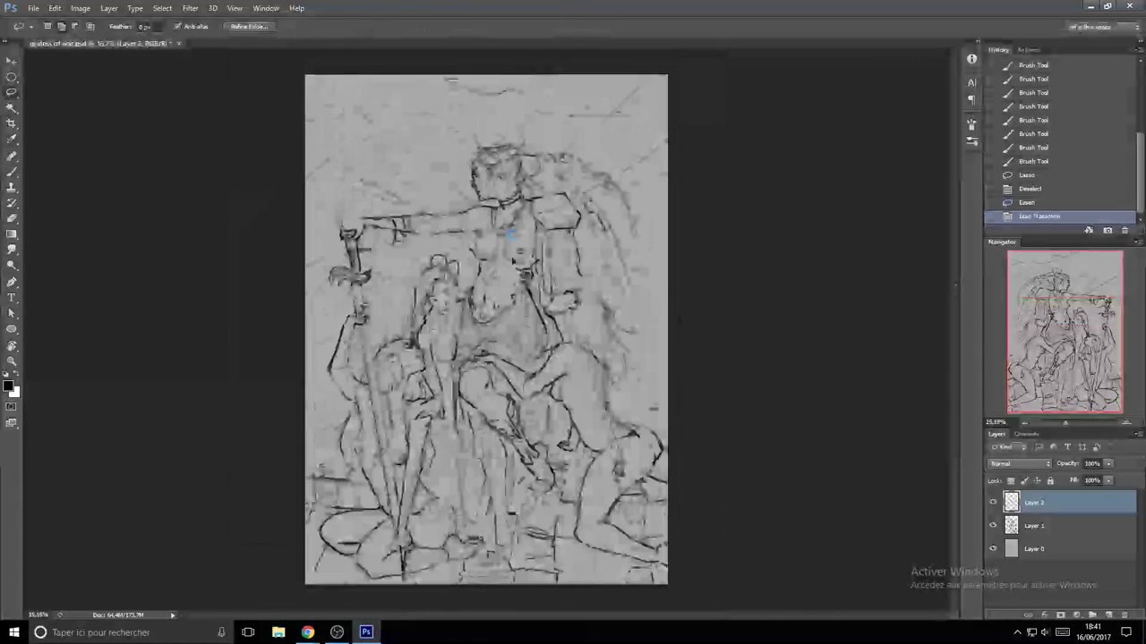
scroll(484, 331, "up", 2)
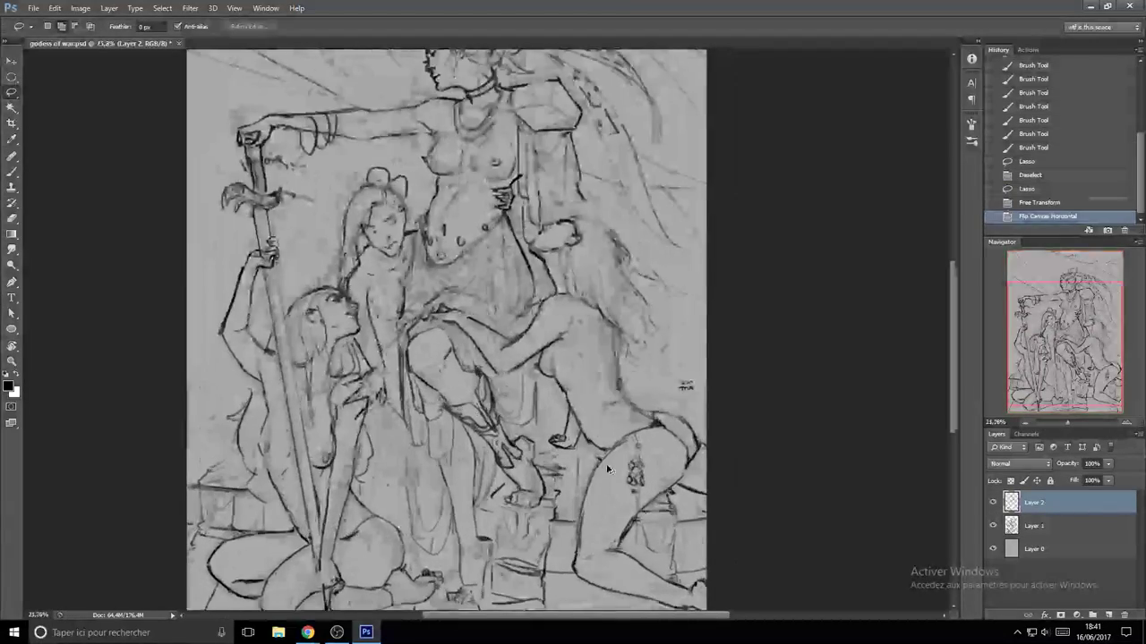
- Undo the canvas flip and the scaling of the kneeling woman's lowered hand, and flip the whole canvas horizontally
key("ctrl+alt+z")
key("ctrl+alt+z")
key("ctrl+alt+z")
scroll(536, 479, "down", 4)
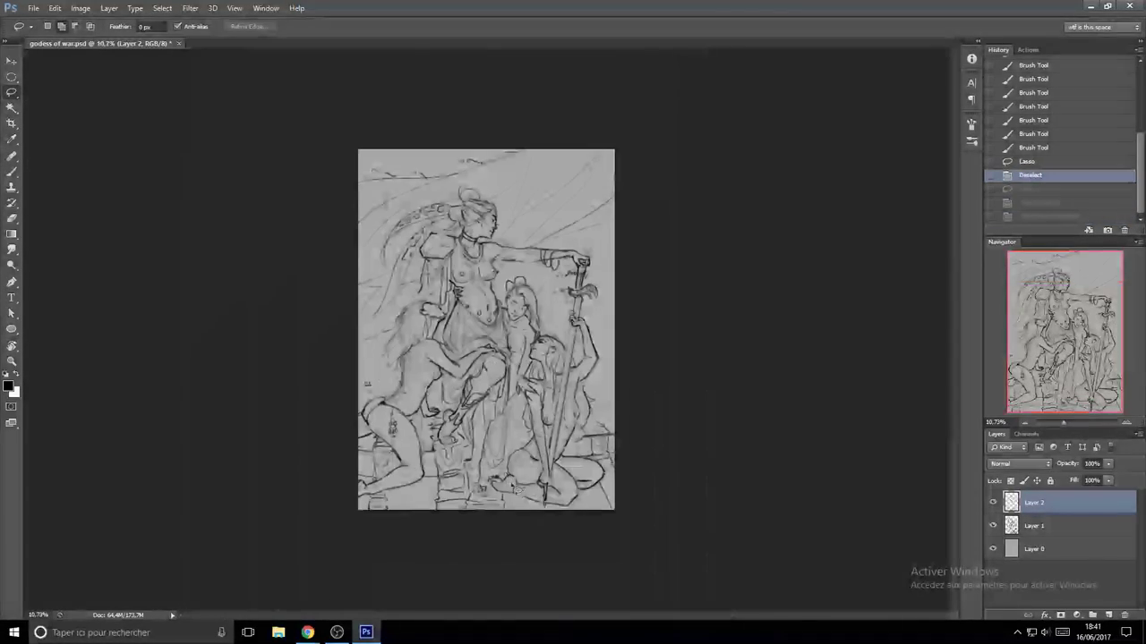
key("ctrl+shift+h")
scroll(593, 479, "up", 2)
scroll(590, 476, "up", 4)
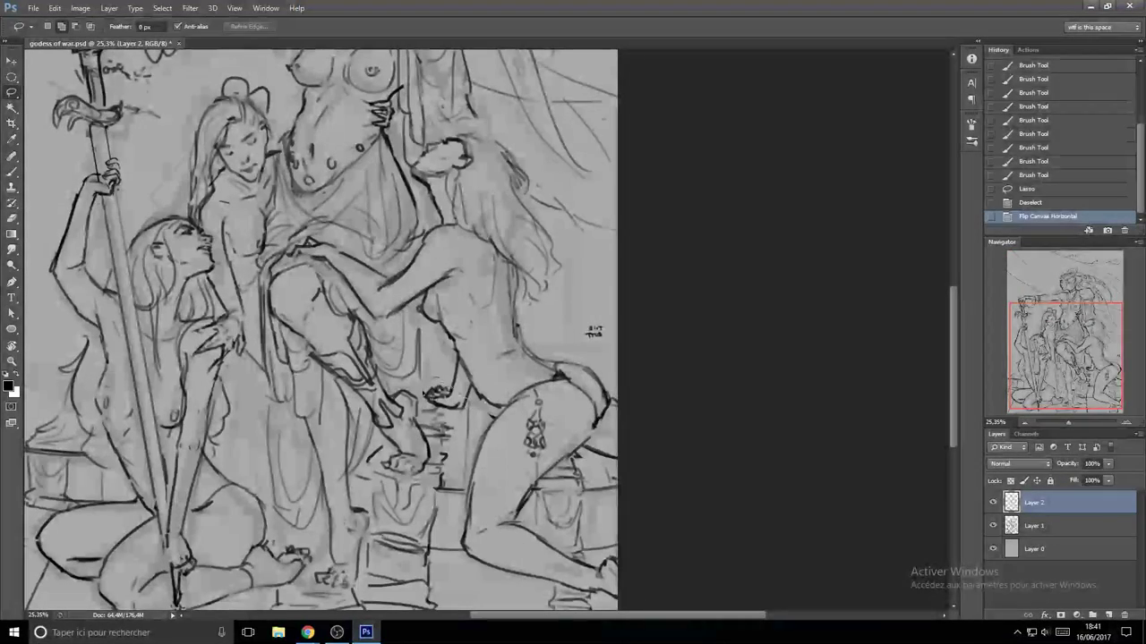
- Select the long-haired kneeling woman's lowered hand with the Lasso, move it slightly down and deselect it
mouse_move(425, 394)
left_mouse_down()
mouse_move(457, 417)
mouse_move(457, 446)
left_mouse_up()
key("ctrl+z")
left_click_drag(456, 407, 461, 438)
key("ctrl+d")
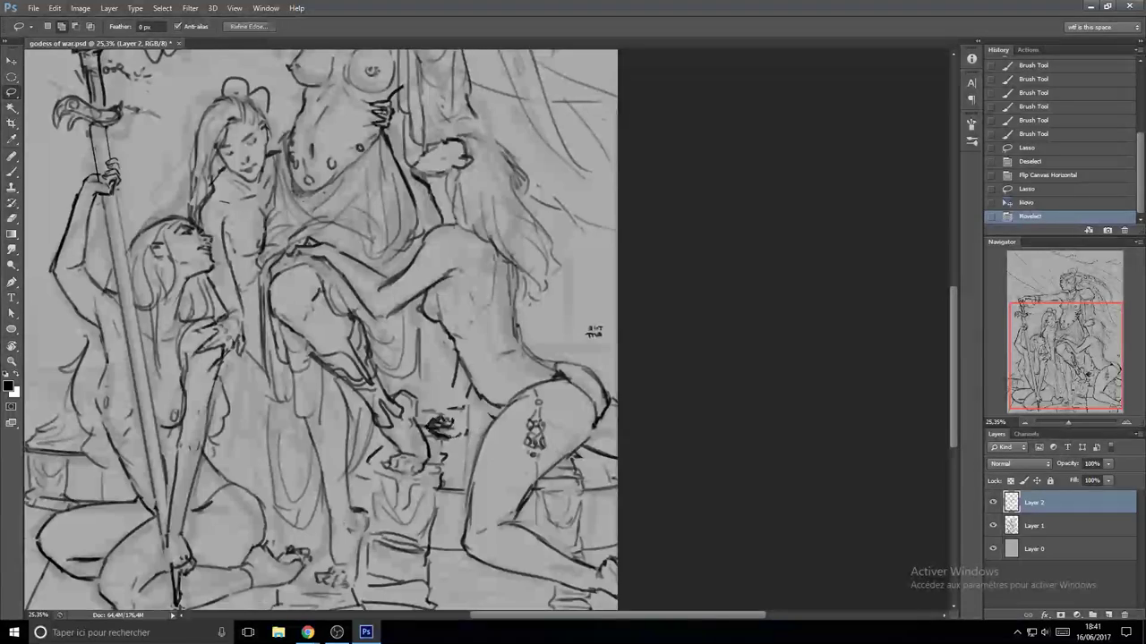
- Erase the stray forearm lines around the long-haired kneeling woman's moved hand
scroll(478, 445, "down", 5)
scroll(478, 445, "up", 2)
key("e")
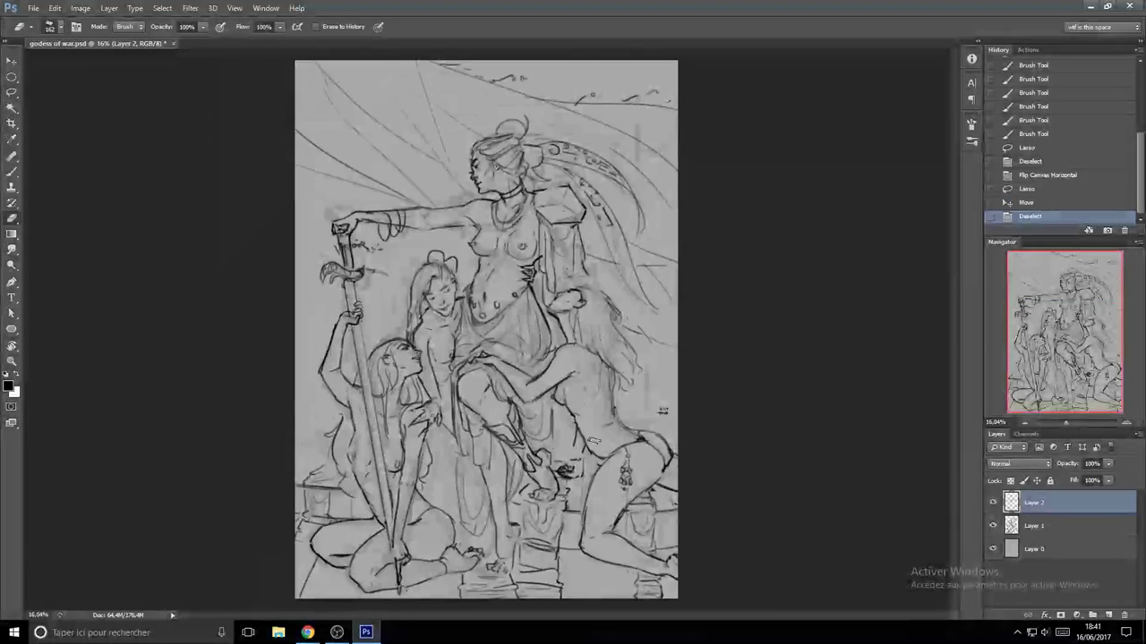
left_click_drag(574, 431, 583, 477)
key("b")
scroll(573, 465, "up", 2)
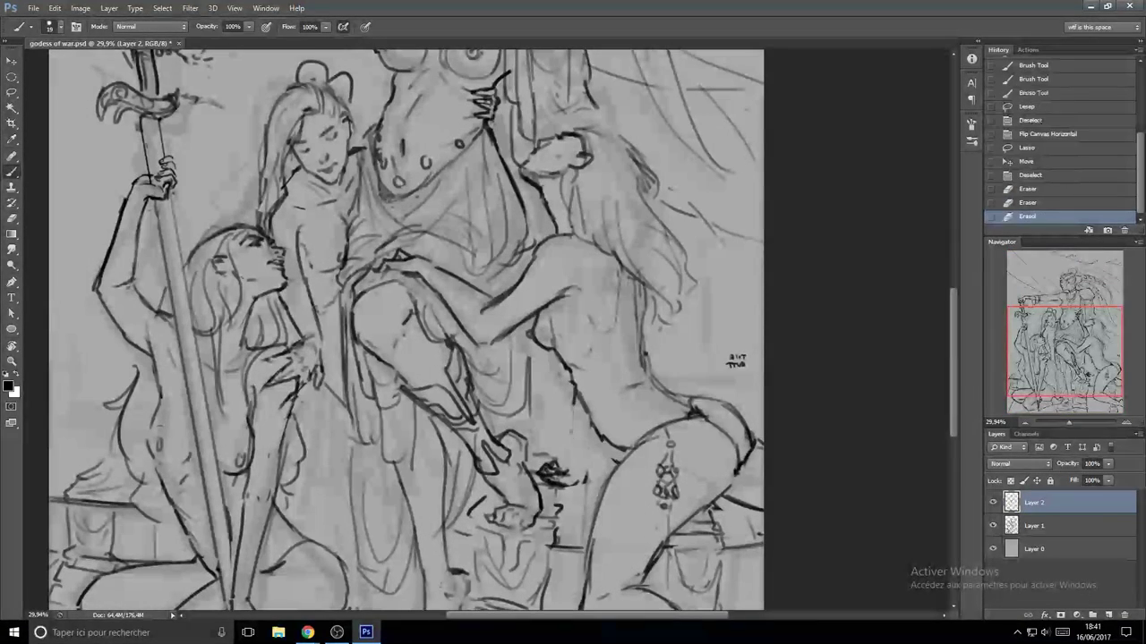
- Draw the long-haired kneeling woman's forearm contours down to the repositioned hand, undoing any stray stroke
left_click_drag(573, 394, 569, 472)
left_click_drag(593, 428, 584, 480)
key("ctrl+z")
key("ctrl+z")
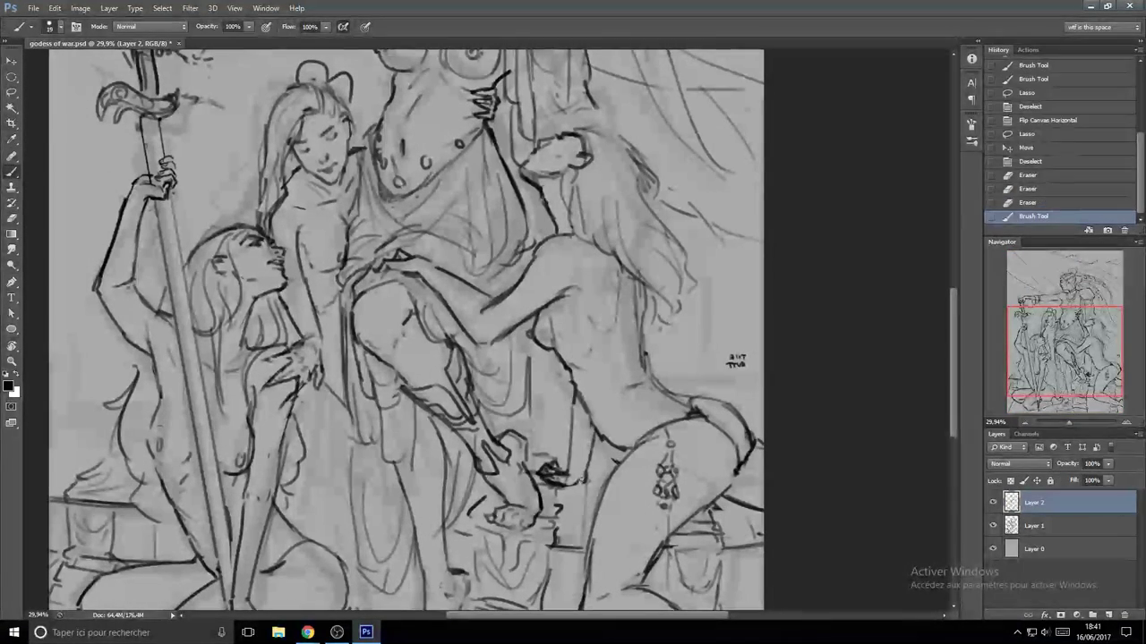
scroll(613, 464, "down", 5)
scroll(612, 464, "up", 4)
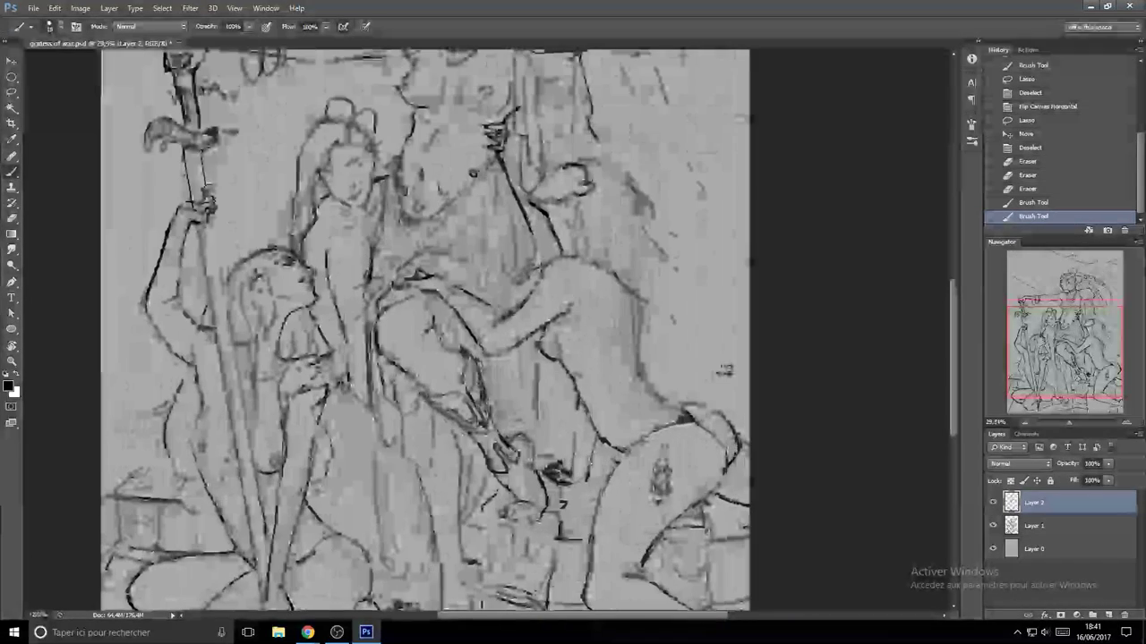
scroll(721, 367, "down", 3)
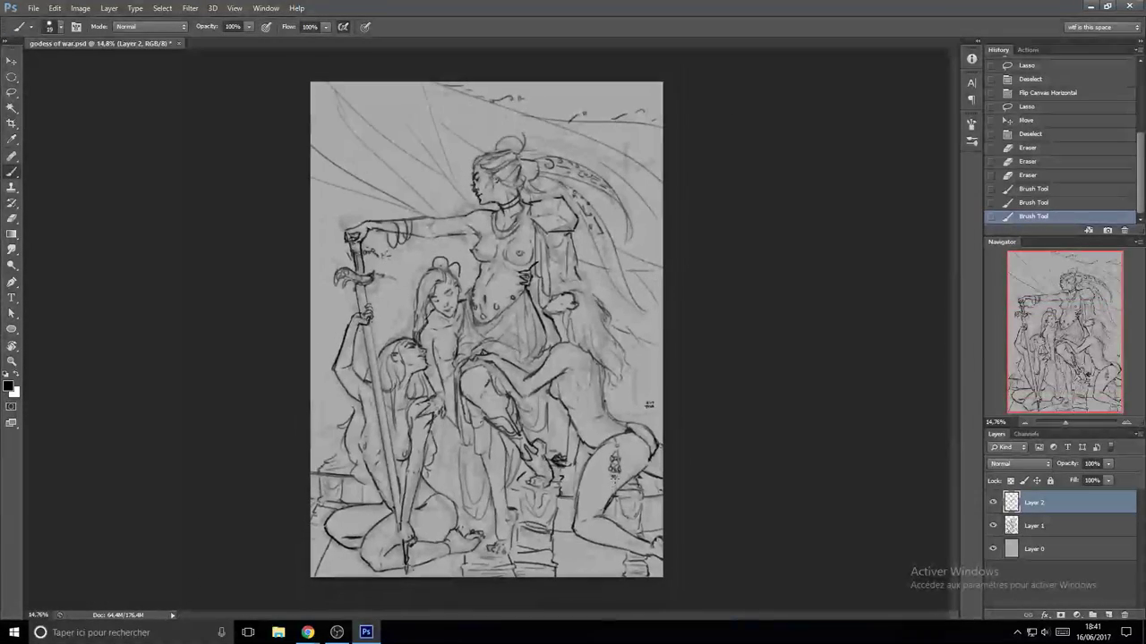
- Flip the canvas horizontally back to its original orientation and save the document
key("ctrl+shift+h")
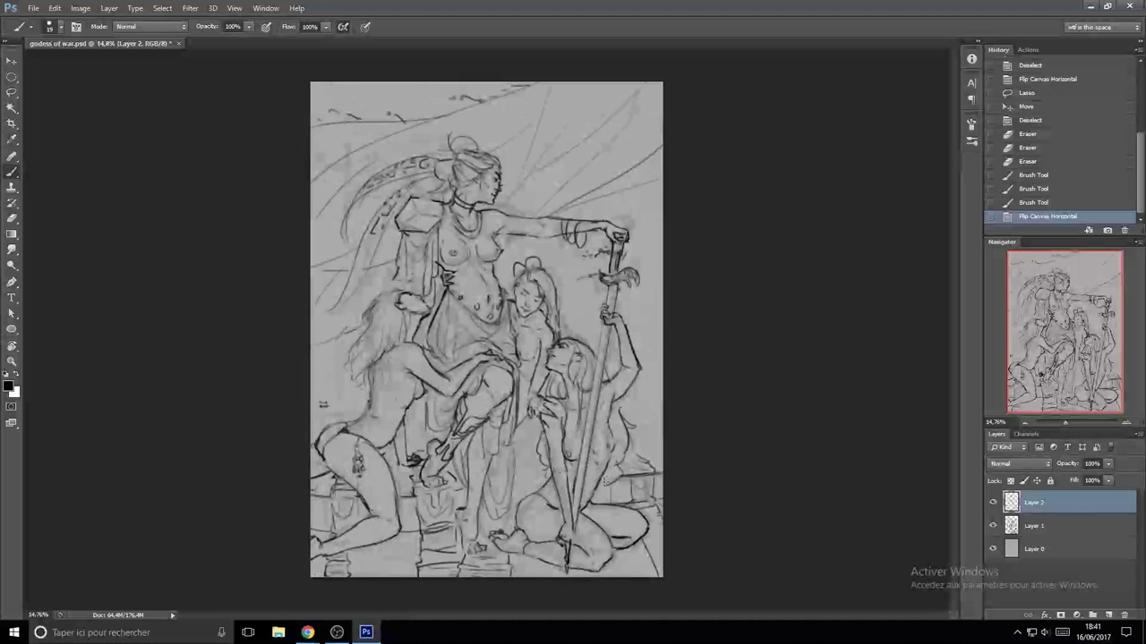
scroll(617, 462, "down", 1)
key("ctrl+s")
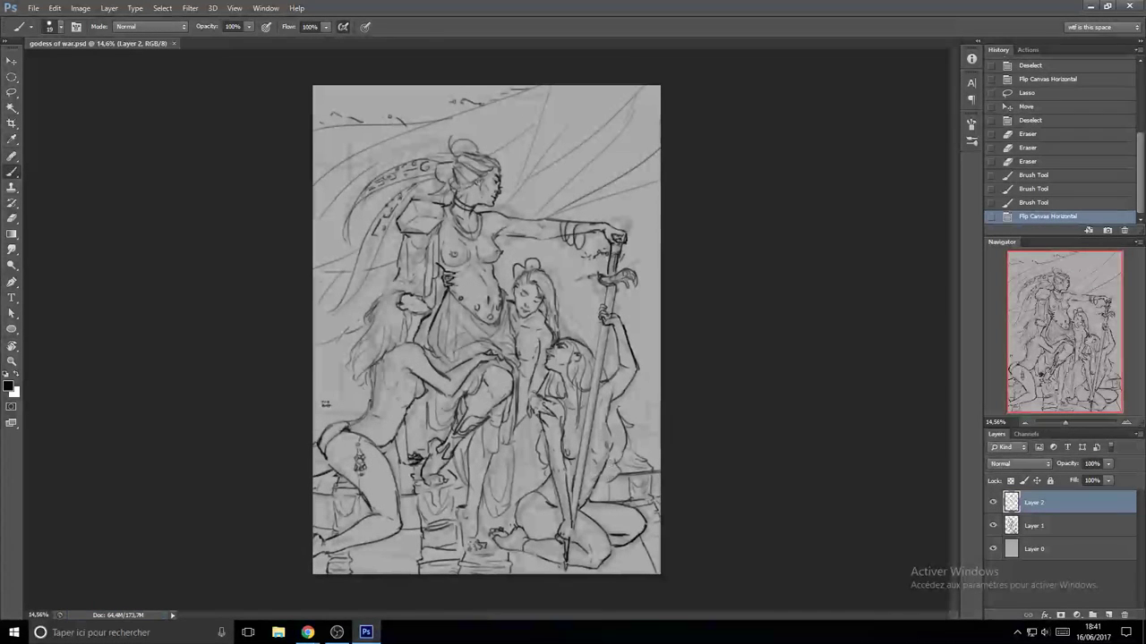
- Draw a small oval mark by the background line above the goddess's outstretched hand and undo the trial horizontal line behind her
mouse_move(573, 207)
left_mouse_down()
mouse_move(658, 183)
mouse_move(637, 195)
left_mouse_up()
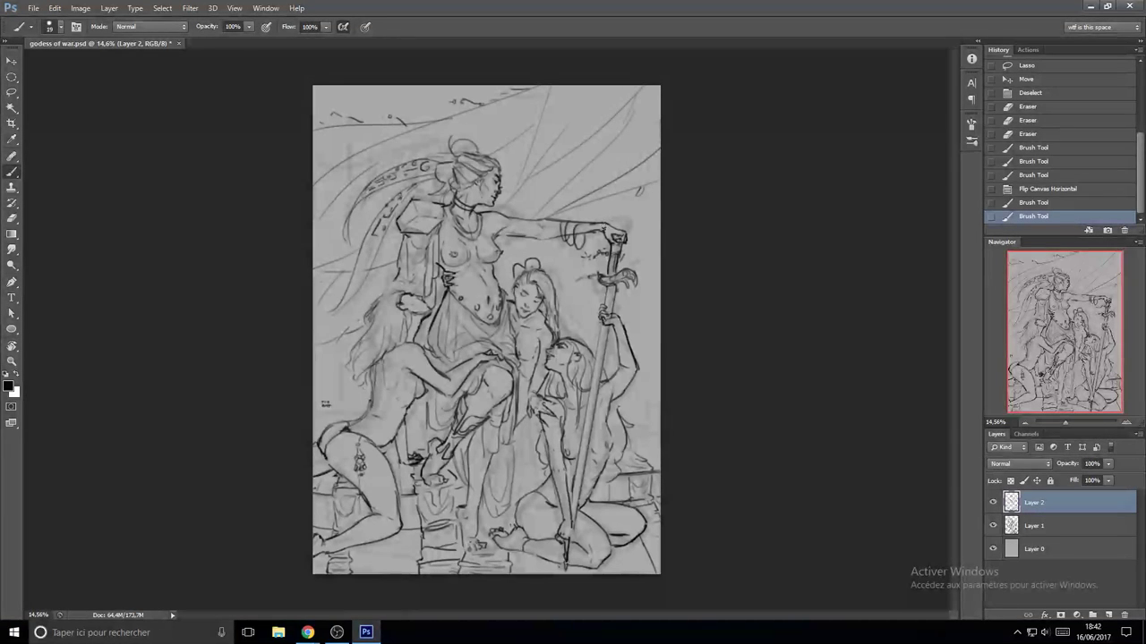
mouse_move(313, 292)
left_mouse_down()
mouse_move(362, 281)
mouse_move(362, 299)
mouse_move(340, 284)
mouse_move(363, 282)
left_mouse_up()
key("ctrl+z")
key("ctrl+alt+z")
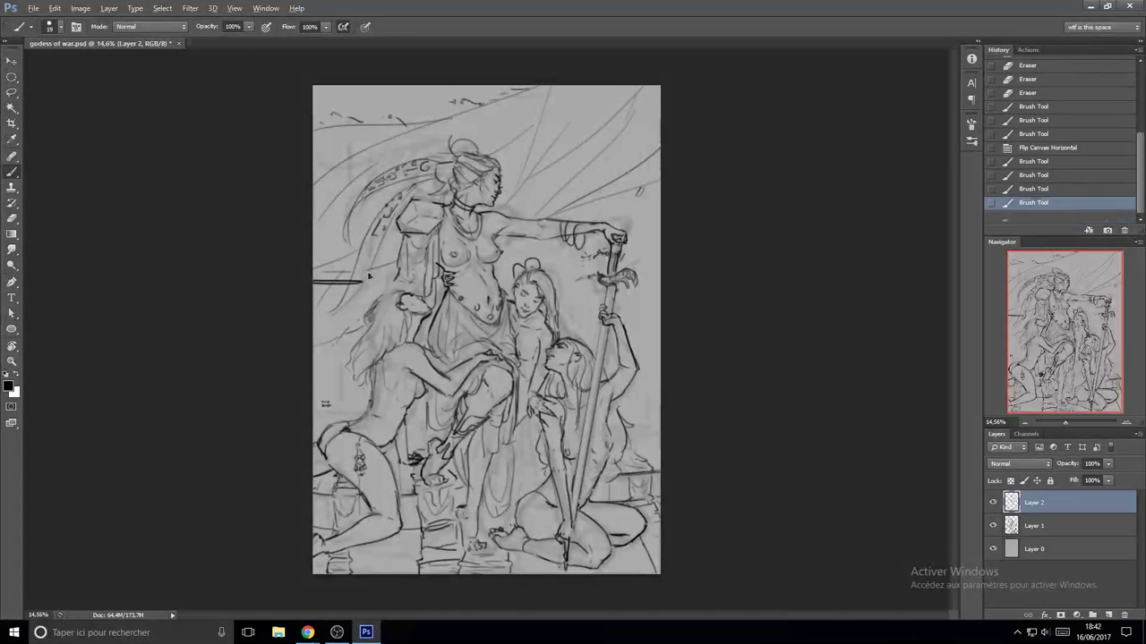
key("ctrl+alt+z")
key("ctrl+alt+z")
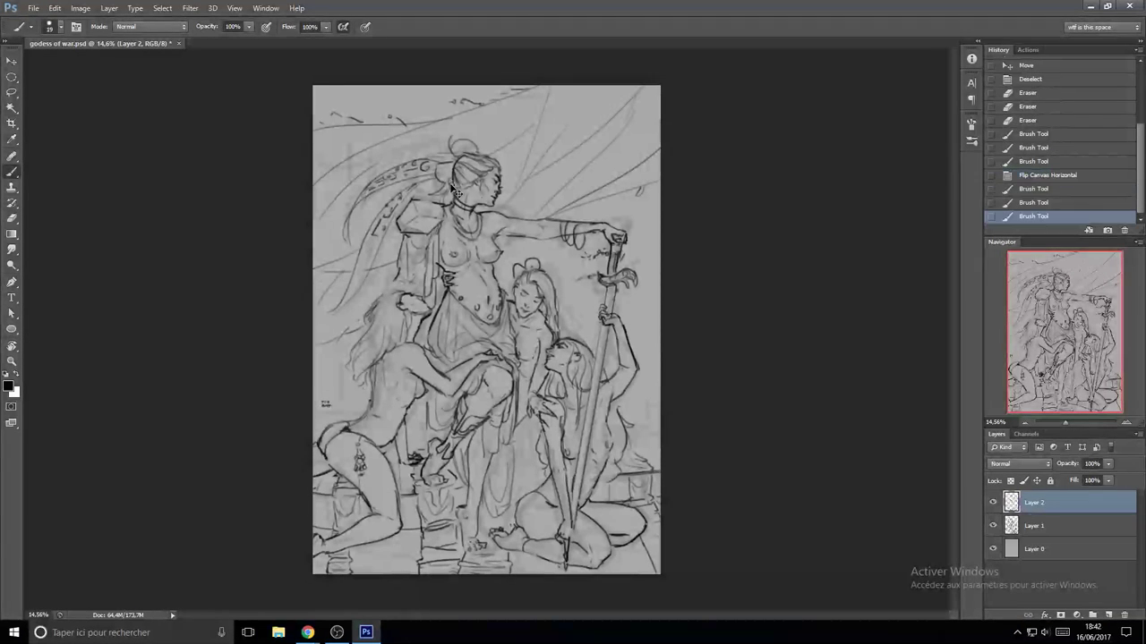
left_click_drag(359, 197, 443, 160)
key("ctrl+alt+z")
key("ctrl+alt+z")
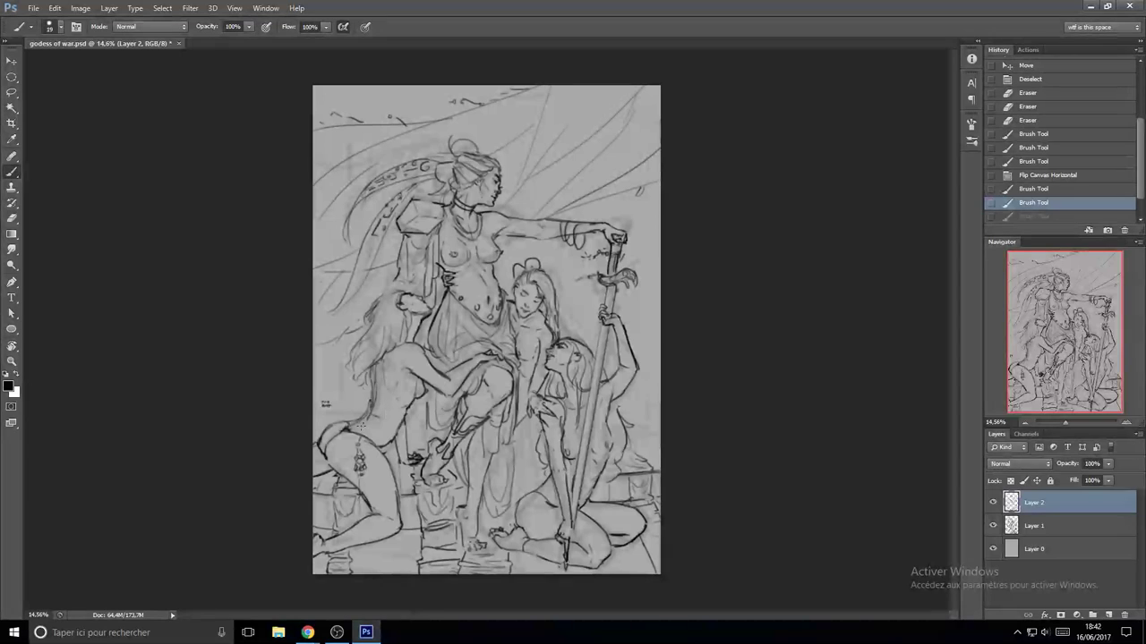
left_click_drag(326, 449, 342, 471)
key("ctrl+alt+z")
- Add short strokes around the sword's crossguard, undoing the stray one
scroll(439, 428, "up", 2)
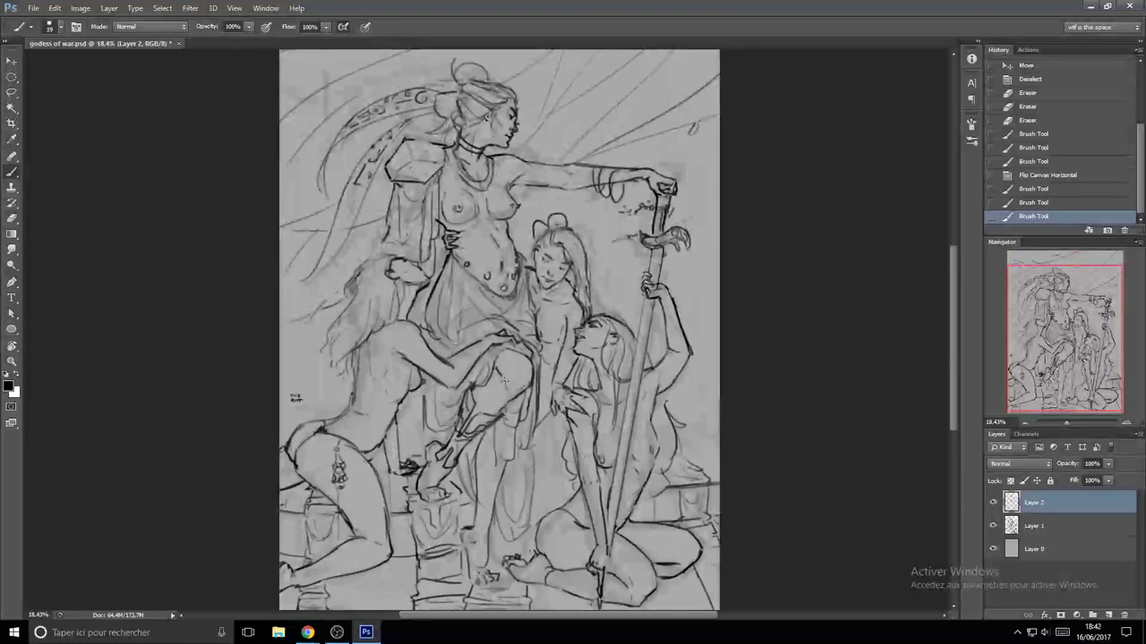
left_click_drag(509, 332, 491, 397)
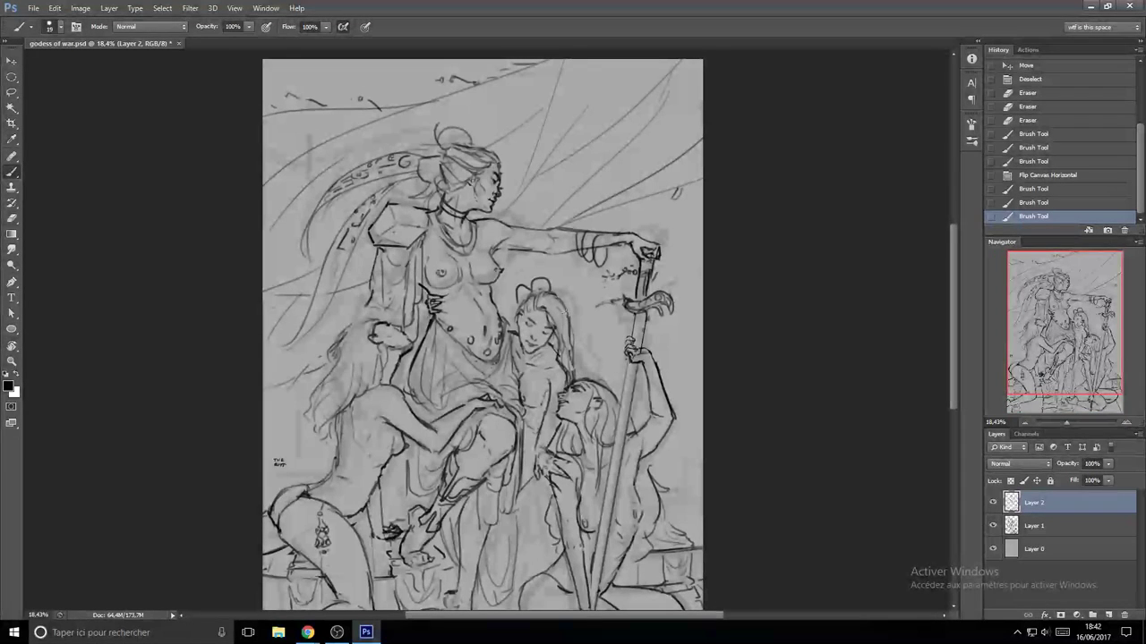
mouse_move(621, 296)
left_mouse_down()
mouse_move(636, 311)
mouse_move(669, 291)
left_mouse_up()
key("ctrl+z")
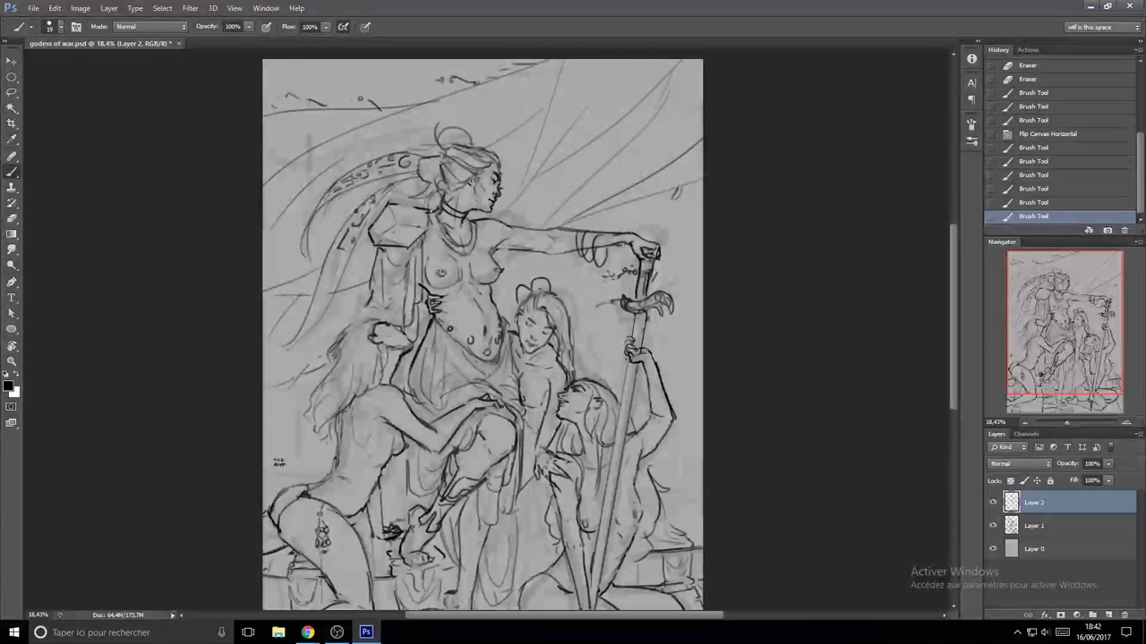
left_click_drag(492, 195, 540, 197)
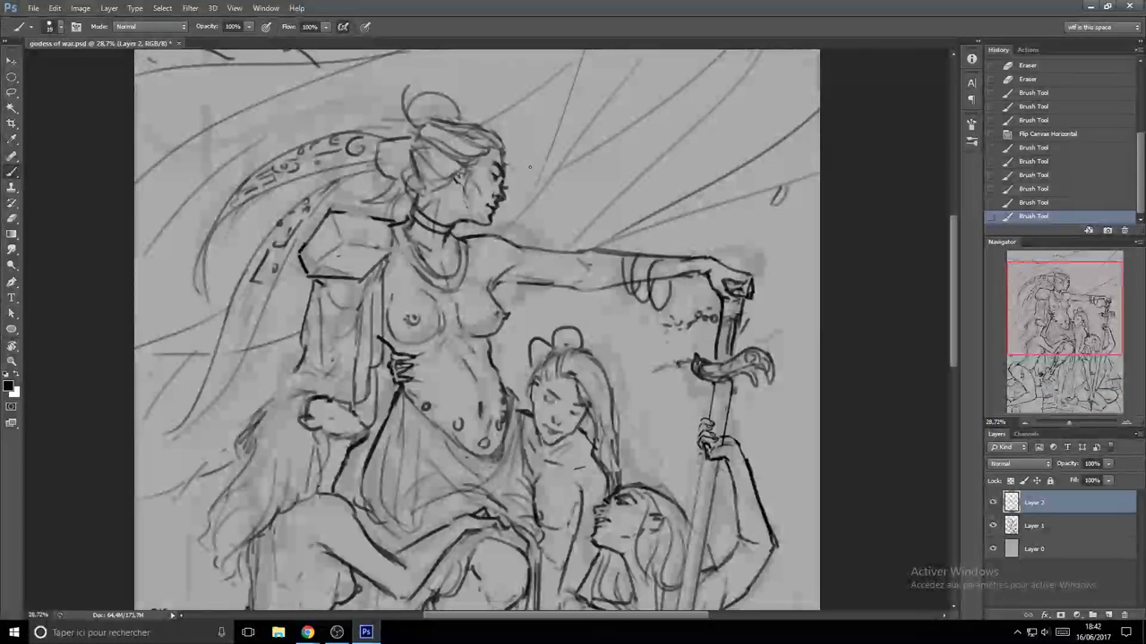
left_click_drag(479, 284, 471, 236)
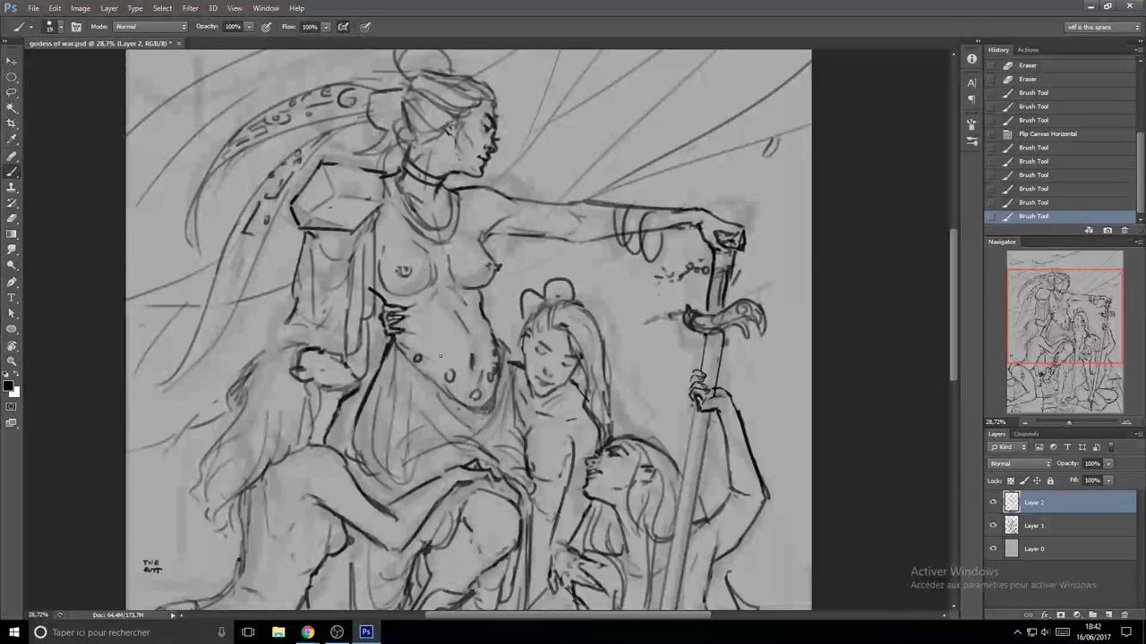
left_click_drag(229, 246, 381, 324)
left_click_drag(399, 311, 411, 335)
key("ctrl+alt+z")
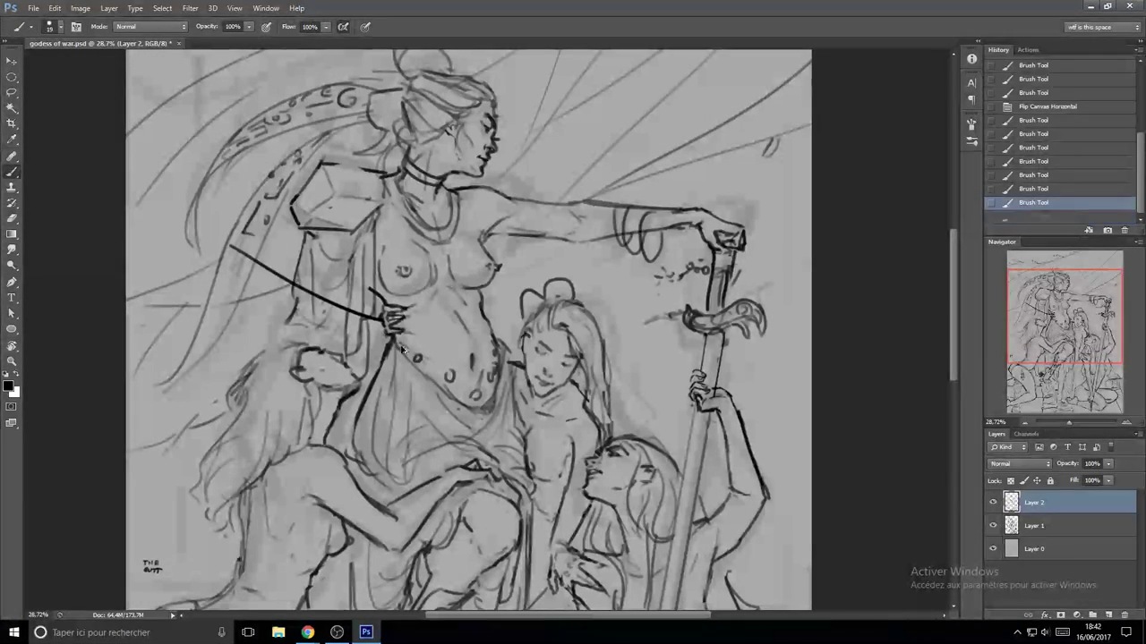
key("ctrl+alt+z")
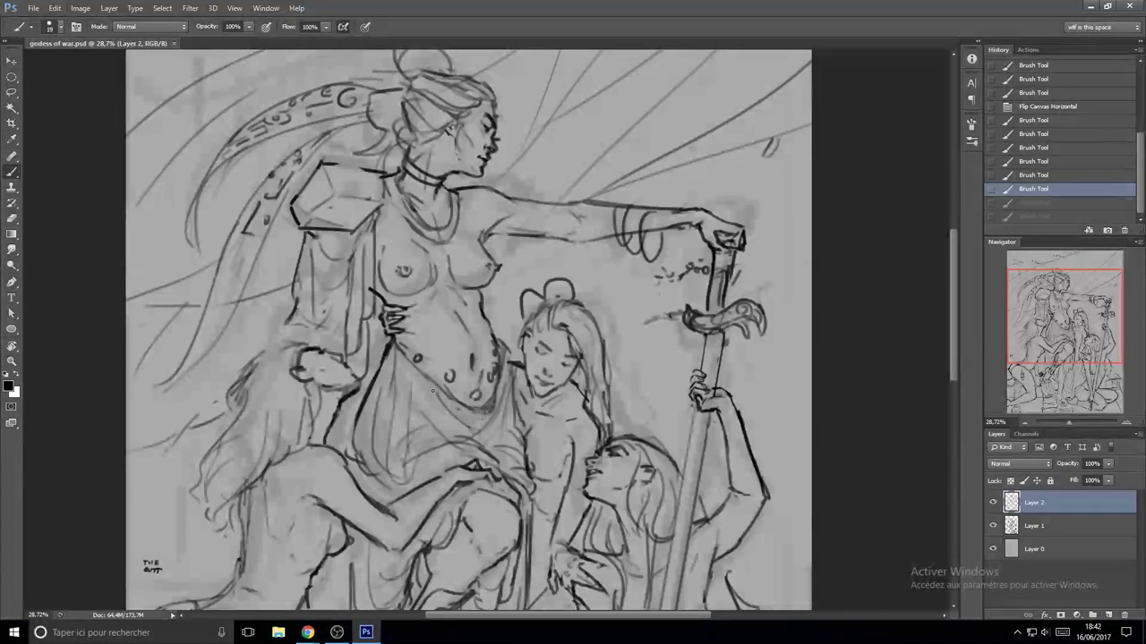
- Refine the torso and waist contours of the standing attendant beside the goddess, undoing the stray stroke near the belly ornaments
mouse_move(421, 411)
left_mouse_down()
mouse_move(411, 317)
mouse_move(399, 311)
left_mouse_up()
left_click_drag(510, 385, 573, 385)
left_click_drag(386, 258, 425, 274)
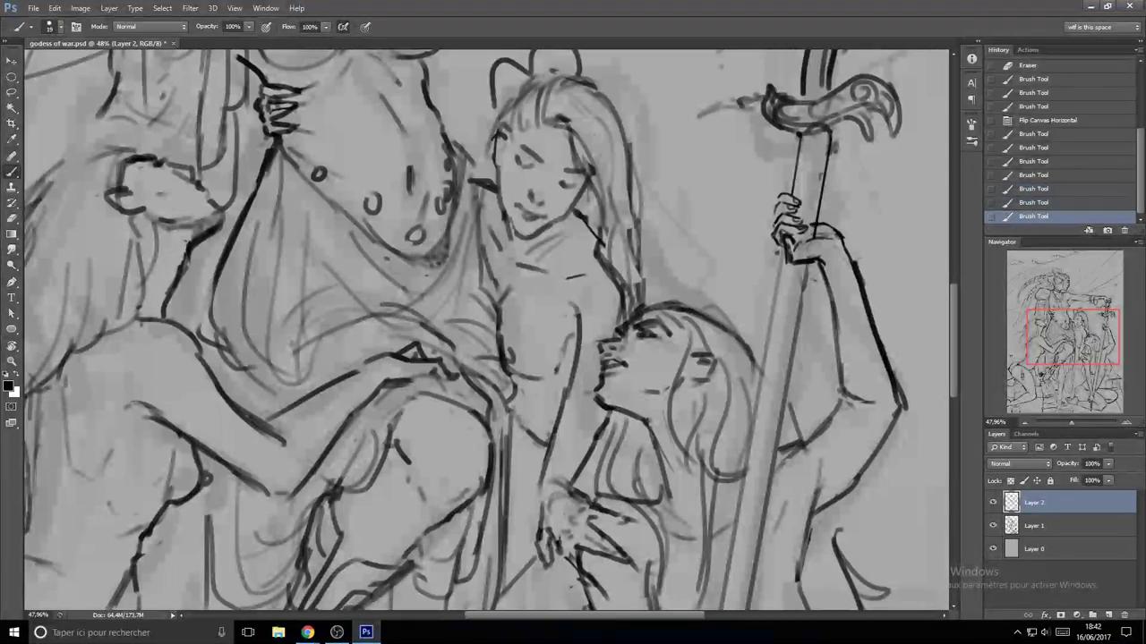
key("ctrl+z")
left_click_drag(518, 407, 547, 447)
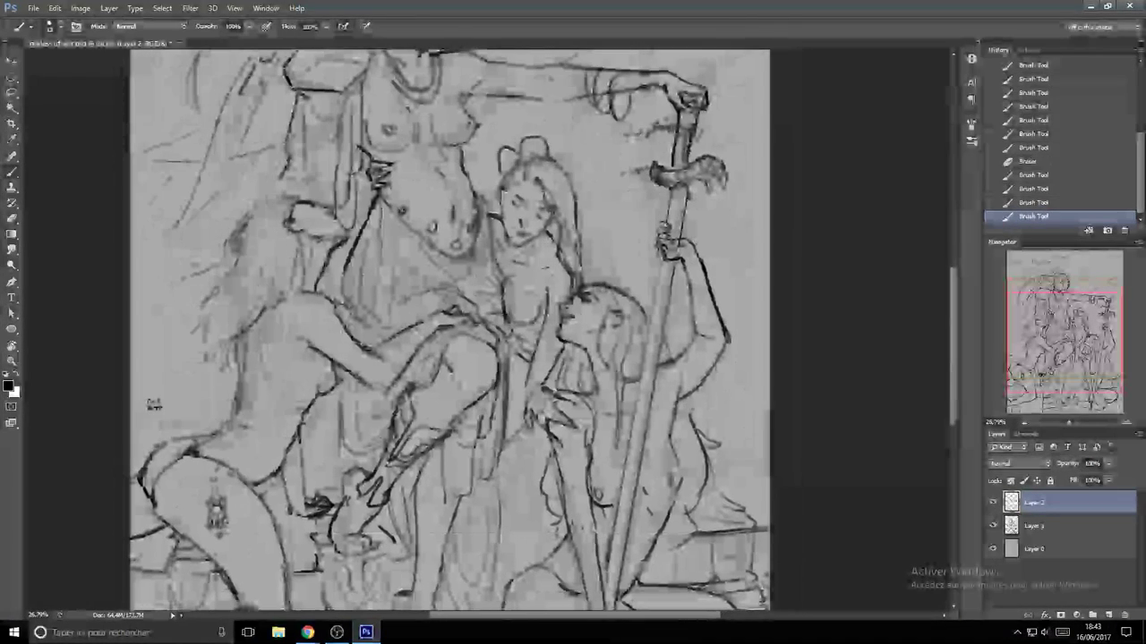
- Erase stray lines beside the drapery hanging below the goddess's raised knee and undo the brush stroke added there
key("e")
left_click_drag(508, 447, 517, 422)
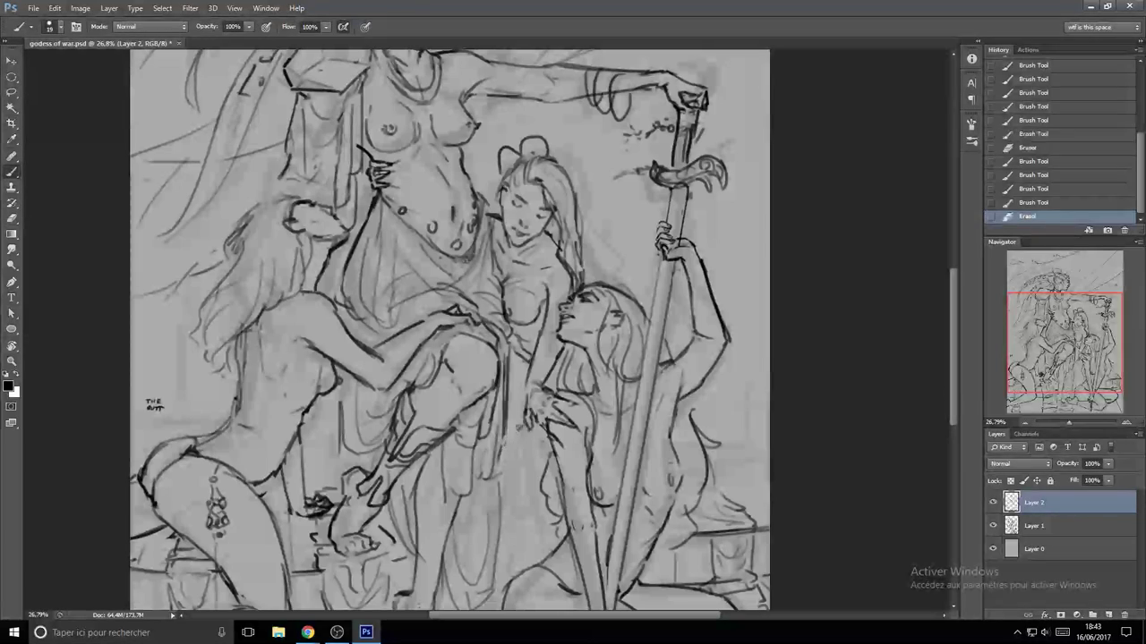
key("ctrl+z")
left_click_drag(510, 476, 519, 362)
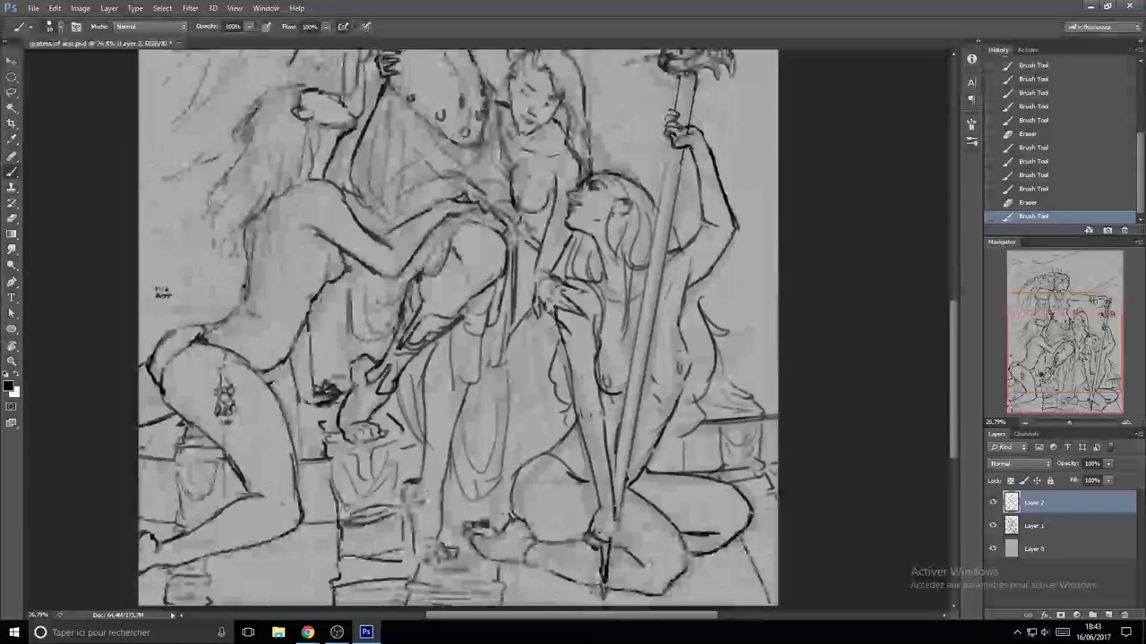
key("ctrl+z")
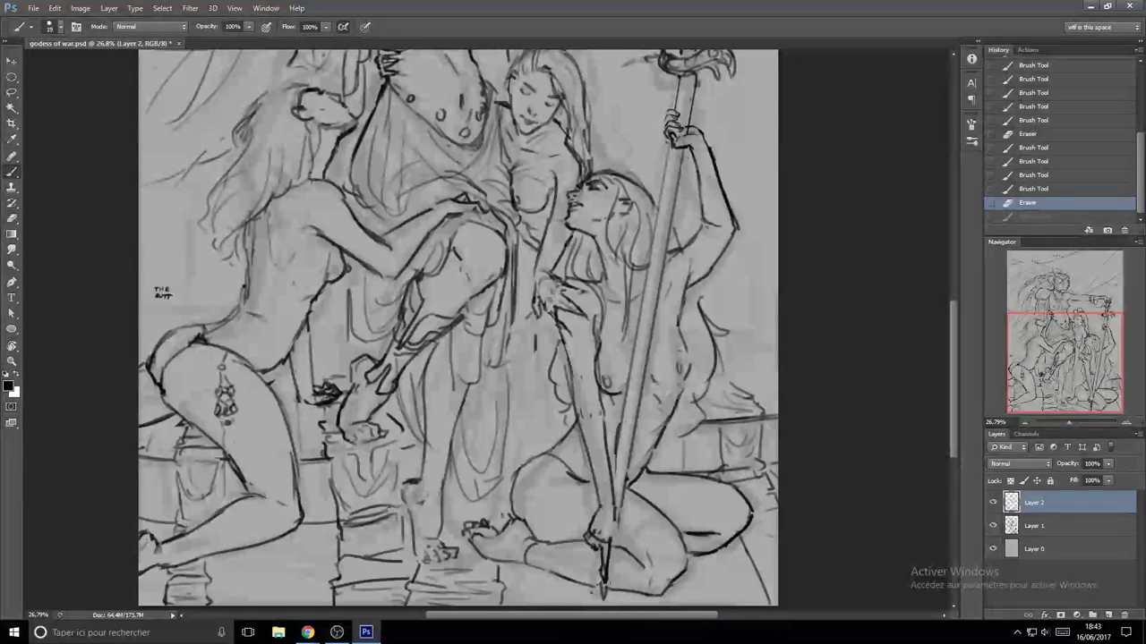
key("ctrl+z")
key("ctrl+z")
key("ctrl+z")
key("ctrl+z")
key("ctrl+z")
key("ctrl+z")
key("ctrl+z")
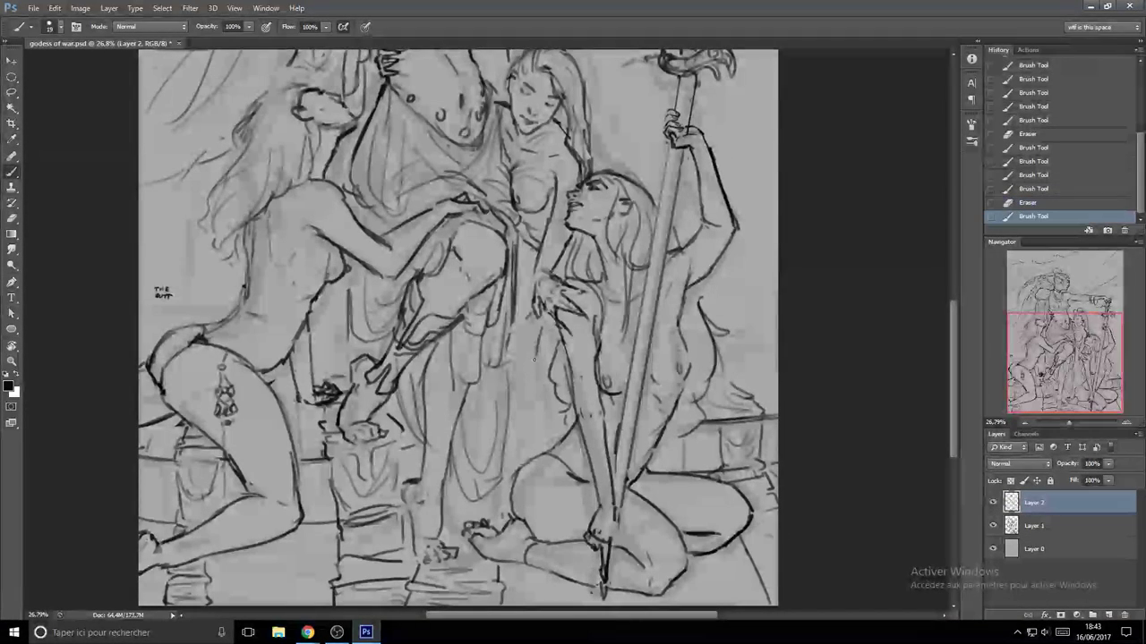
left_click_drag(541, 338, 535, 361)
key("ctrl+z")
key("ctrl+z")
key("ctrl+z")
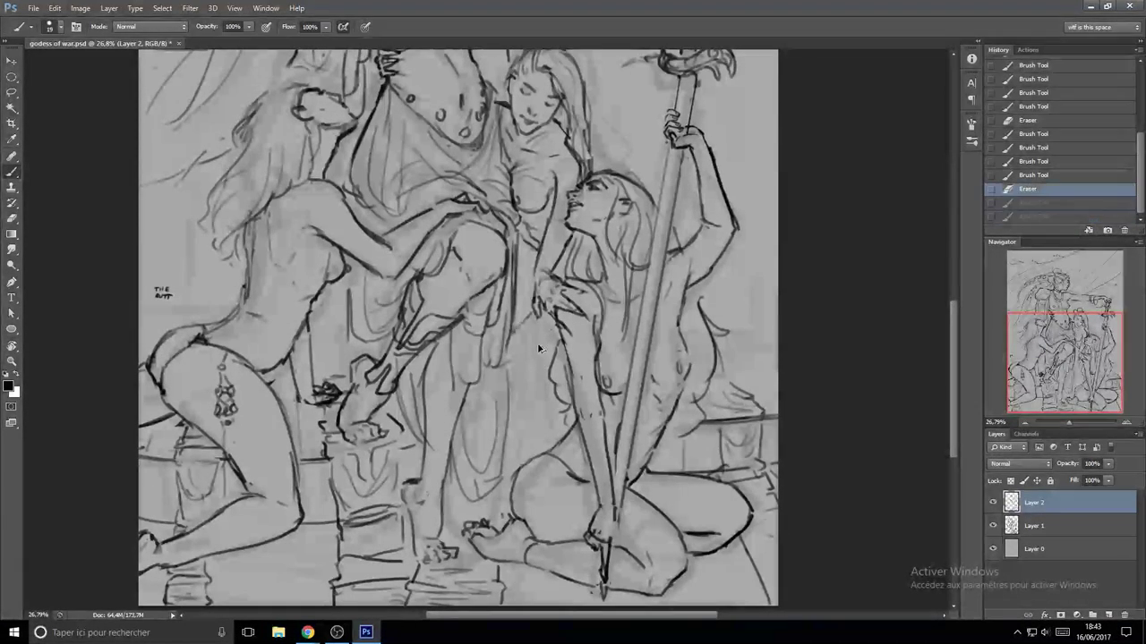
- Erase the leftover lines below the standing attendant's hand and flip the canvas horizontally
key("e")
left_click_drag(512, 331, 545, 340)
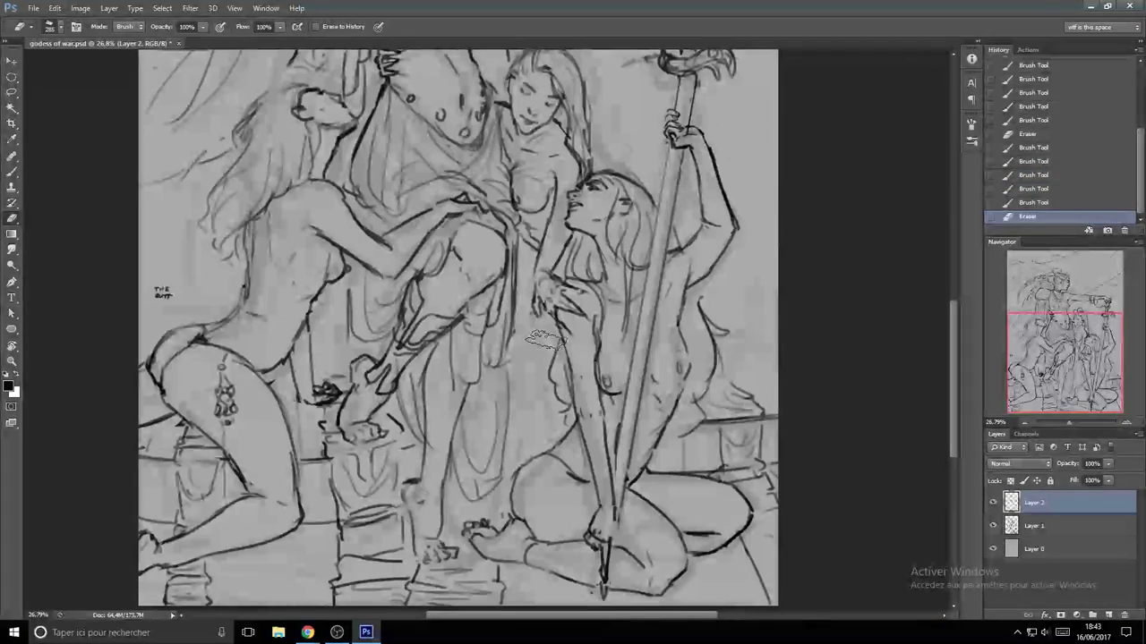
key("ctrl+shift+h")
scroll(393, 343, "down", 1)
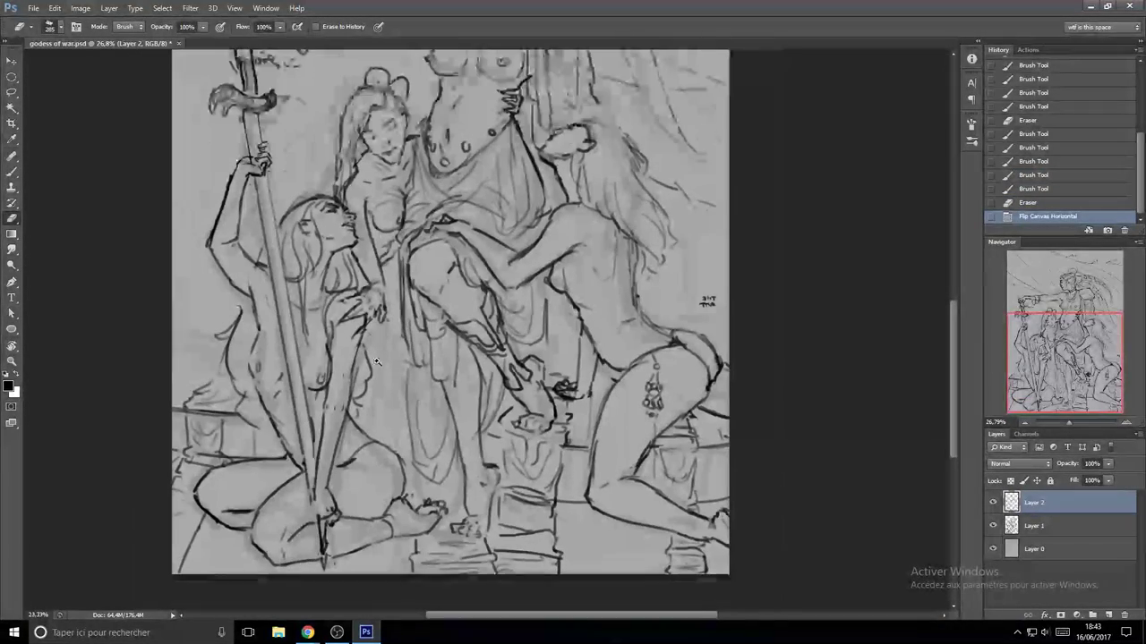
key("b")
scroll(402, 251, "down", 1)
mouse_move(400, 238)
left_mouse_down()
mouse_move(361, 281)
mouse_move(394, 388)
left_mouse_up()
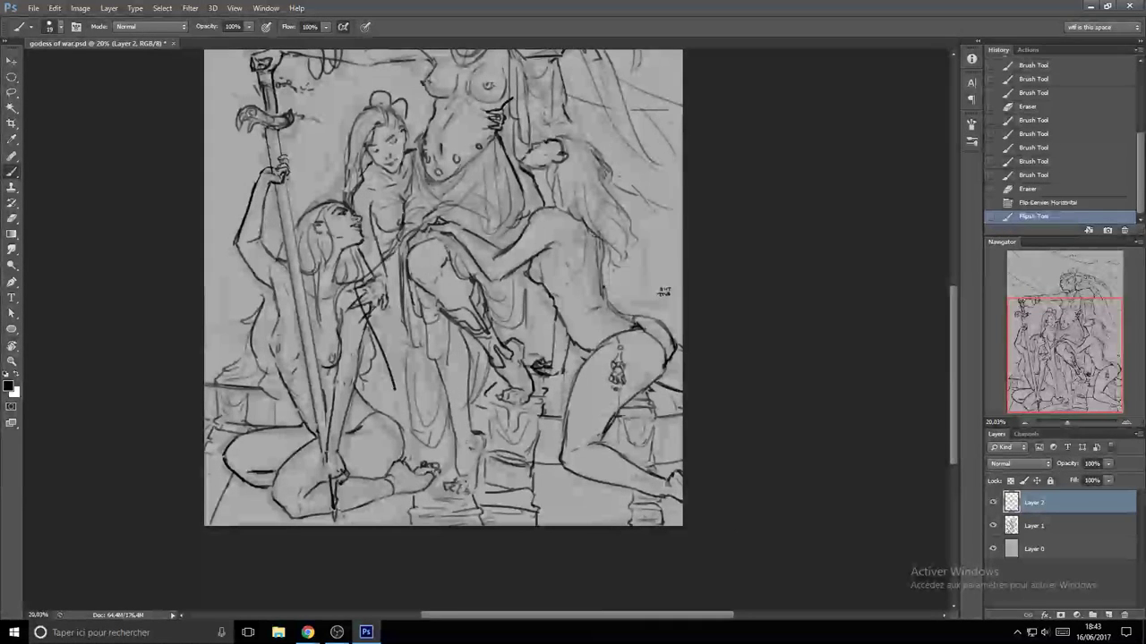
key("ctrl+alt+z")
key("ctrl+alt+z")
key("ctrl+alt+z")
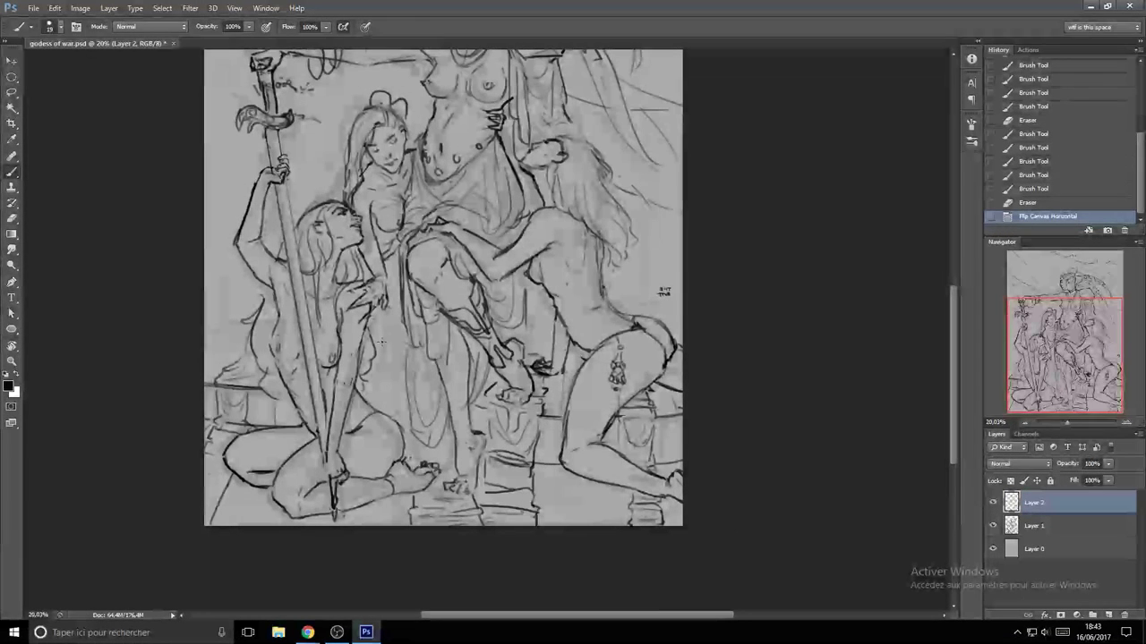
left_click_drag(381, 328, 392, 366)
key("ctrl+alt+z")
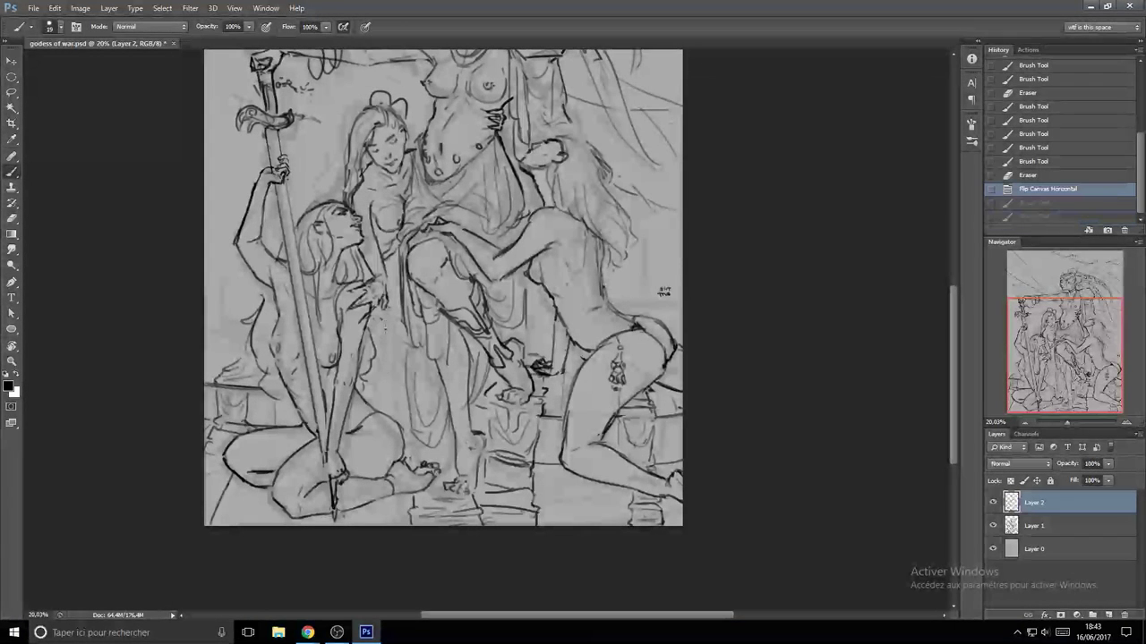
- Draw a curved hanging contour below the standing attendant's hand beside the kneeling woman's forearm, cleaning it up with the Eraser
mouse_move(385, 325)
left_mouse_down()
mouse_move(389, 369)
mouse_move(368, 373)
left_mouse_up()
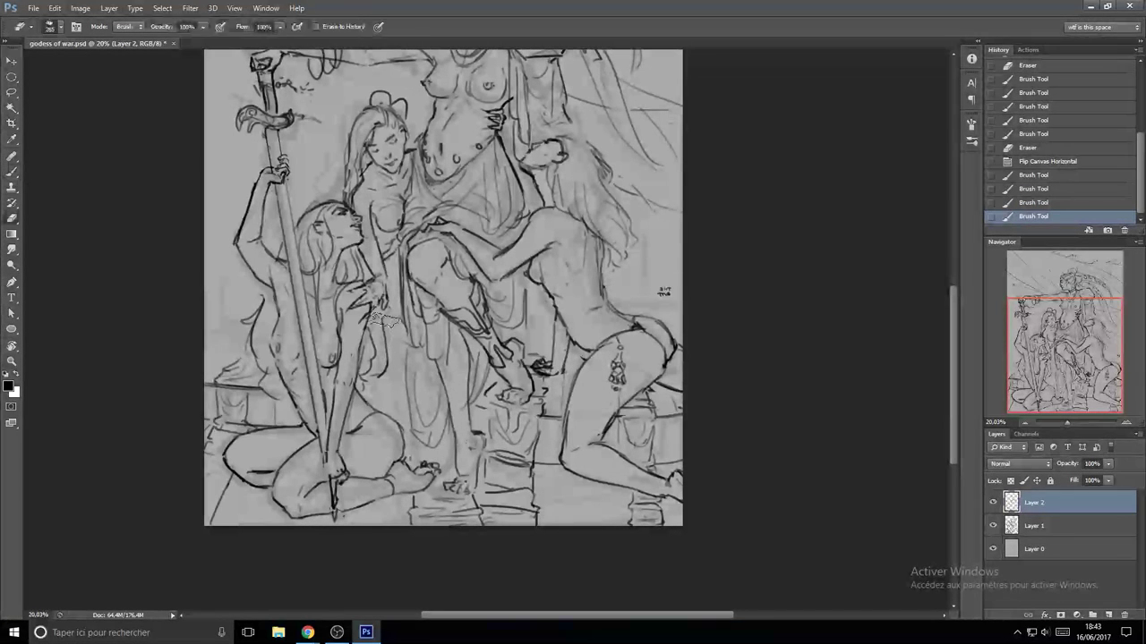
key("e")
left_click_drag(385, 320, 389, 367)
key("b")
left_click_drag(373, 365, 377, 374)
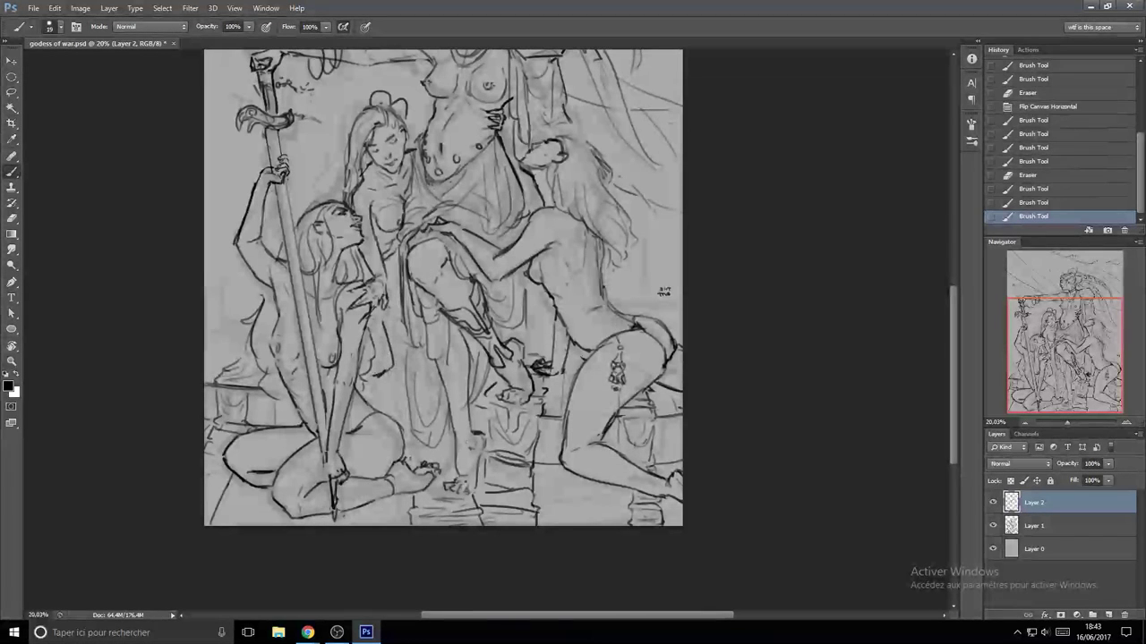
- Rework the base of the hanging contour below the standing attendant's hand, undoing the rejected strokes, and flip the canvas horizontally
mouse_move(379, 310)
left_mouse_down()
mouse_move(388, 366)
mouse_move(309, 366)
mouse_move(397, 366)
left_mouse_up()
key("ctrl+z")
key("ctrl+z")
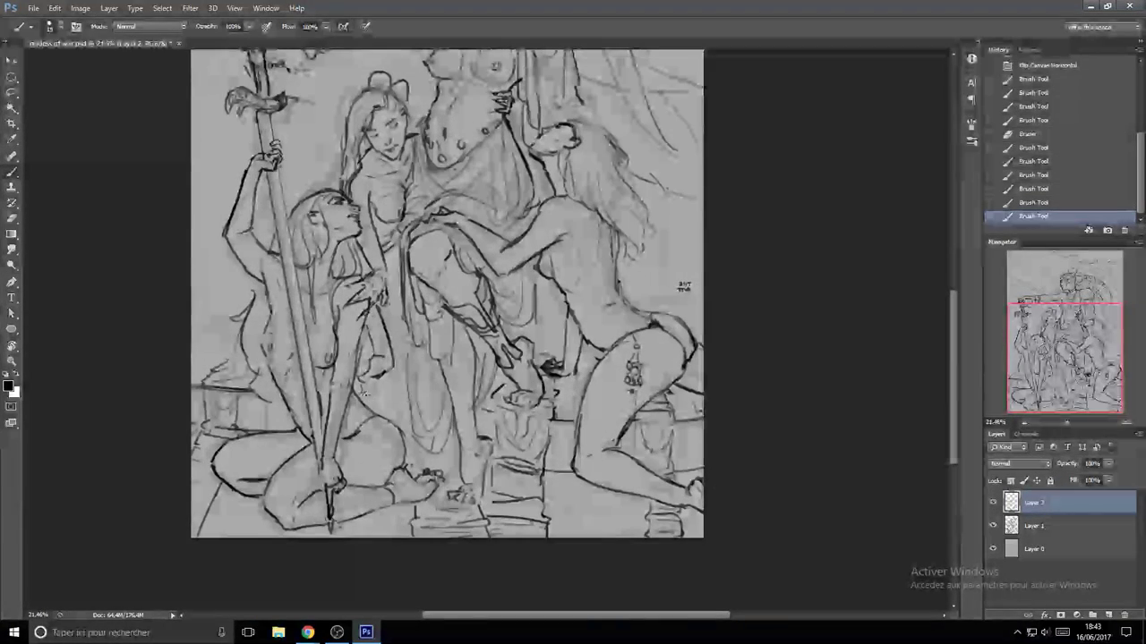
mouse_move(363, 393)
left_mouse_down()
mouse_move(407, 395)
mouse_move(408, 378)
left_mouse_up()
left_click_drag(385, 377, 409, 378)
scroll(445, 503, "down", 3)
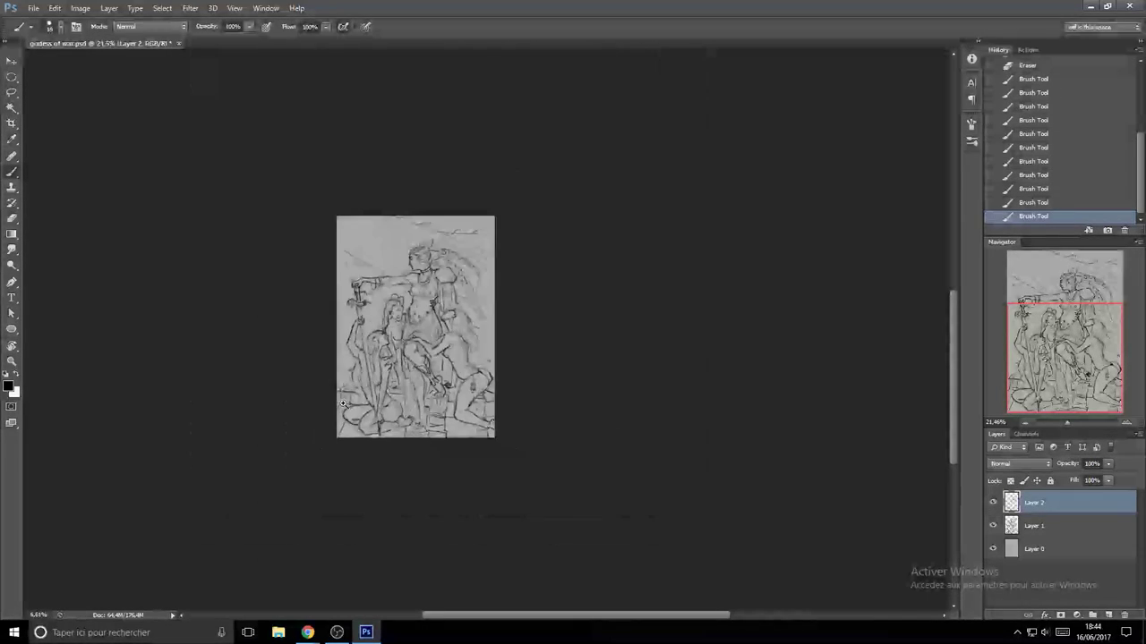
scroll(445, 503, "up", 3)
key("ctrl+shift+h")
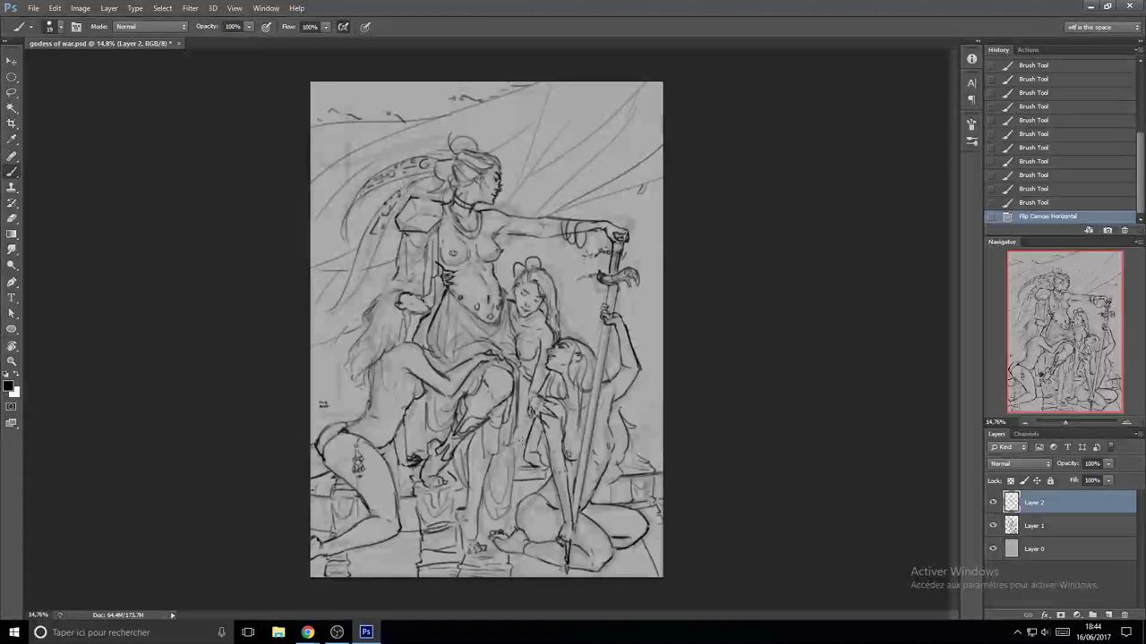
- Erase and redraw the edge and base of the hanging contour beside the kneeling woman's forearm, and touch up the attendant's hand above it
scroll(501, 447, "up", 3)
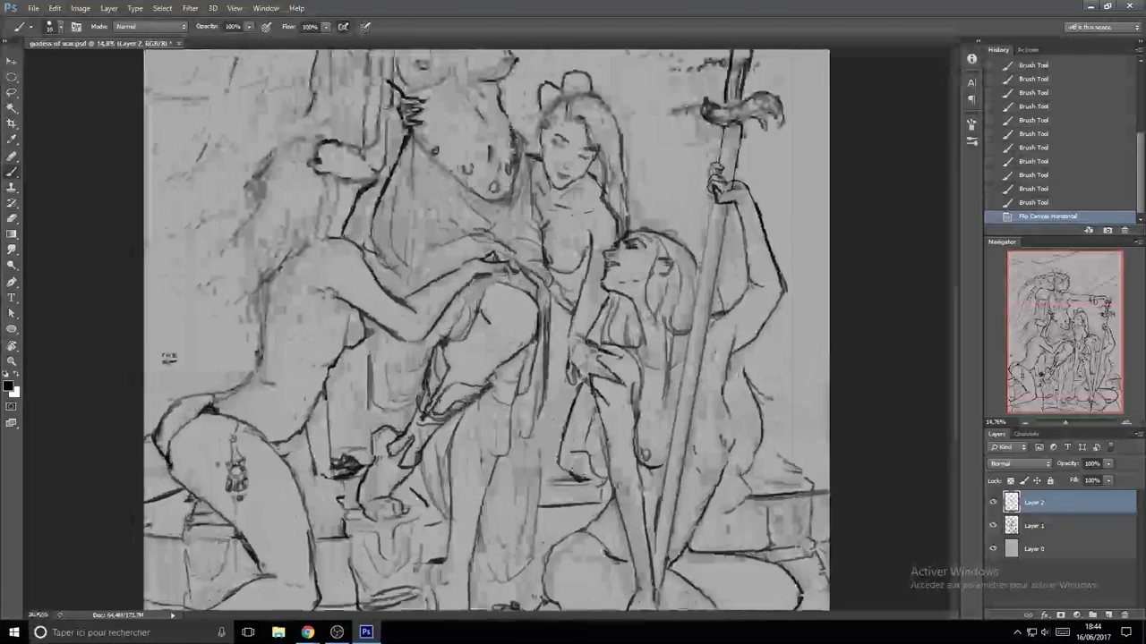
key("e")
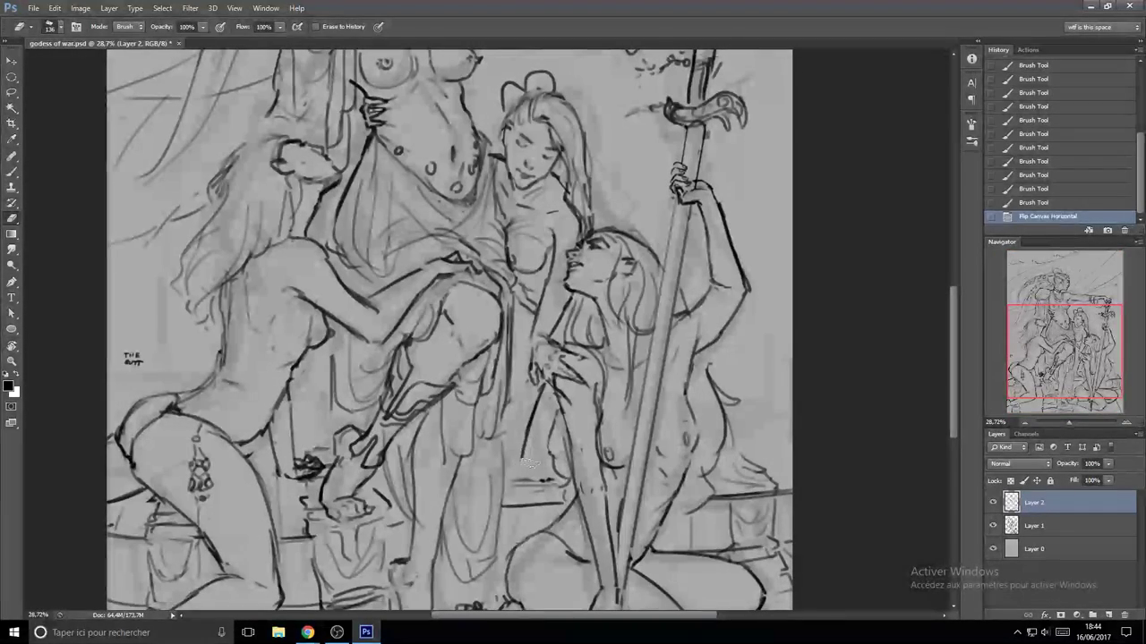
key("b")
left_click_drag(530, 463, 555, 482)
left_click_drag(539, 401, 525, 439)
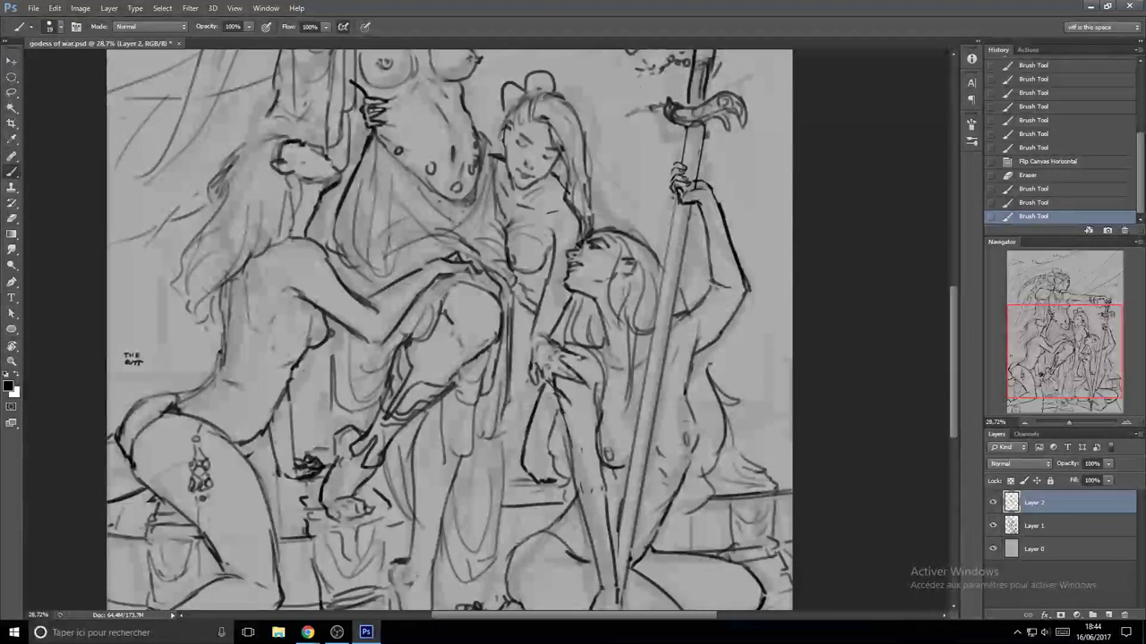
scroll(593, 331, "down", 5)
scroll(587, 333, "up", 4)
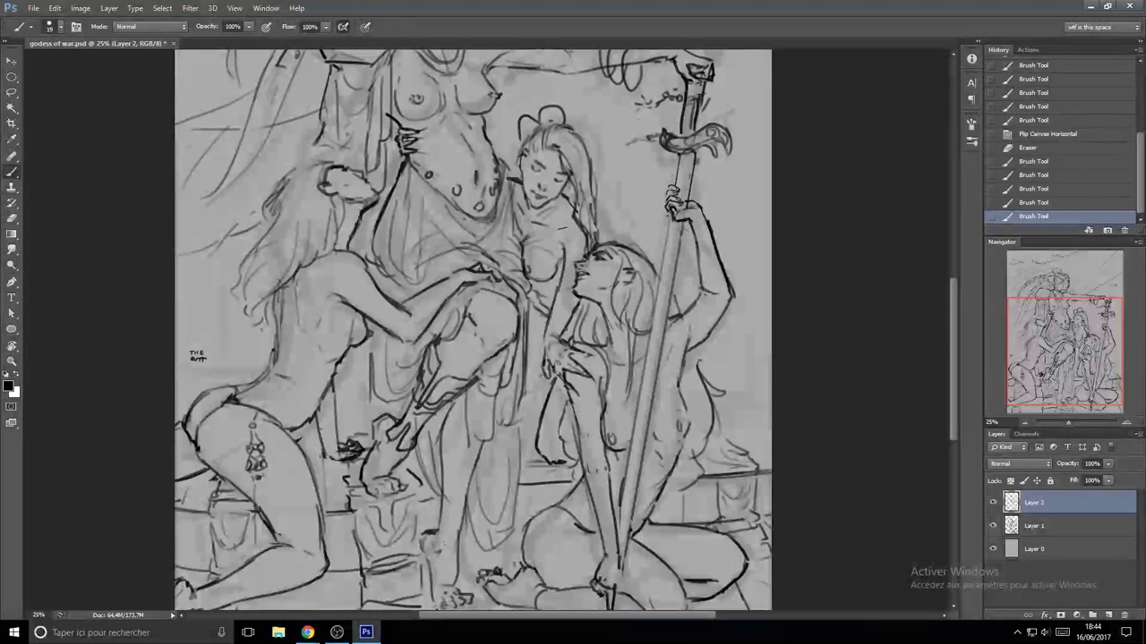
mouse_move(570, 335)
left_mouse_down()
mouse_move(519, 356)
mouse_move(543, 356)
left_mouse_up()
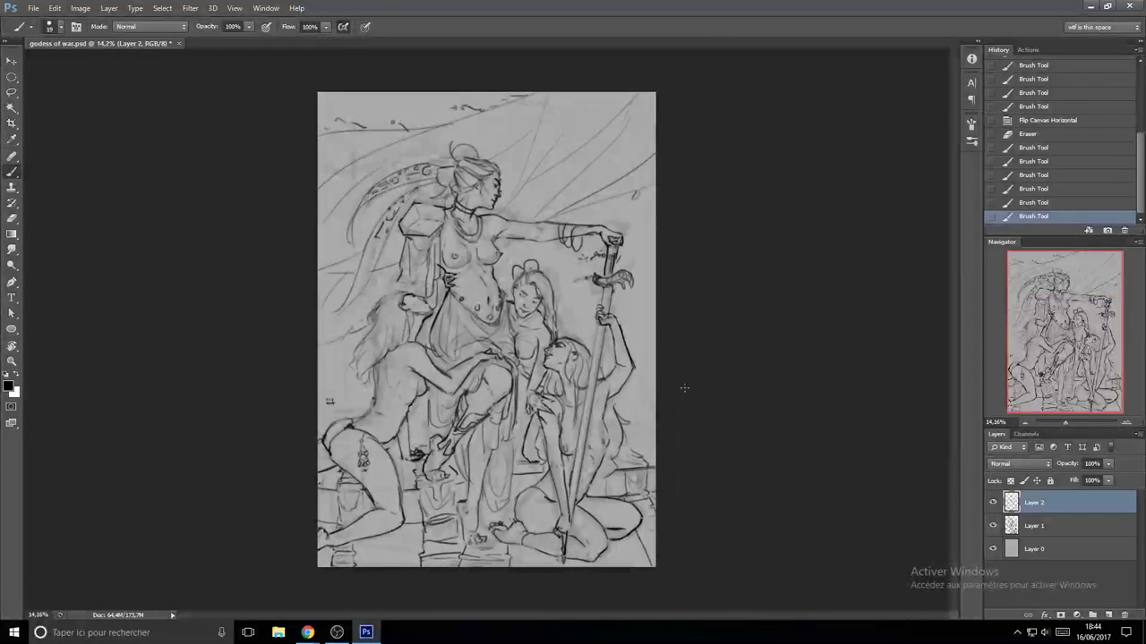
- Touch up the hairline of the kneeling woman holding the sword, undoing the stray stroke
scroll(699, 368, "up", 2)
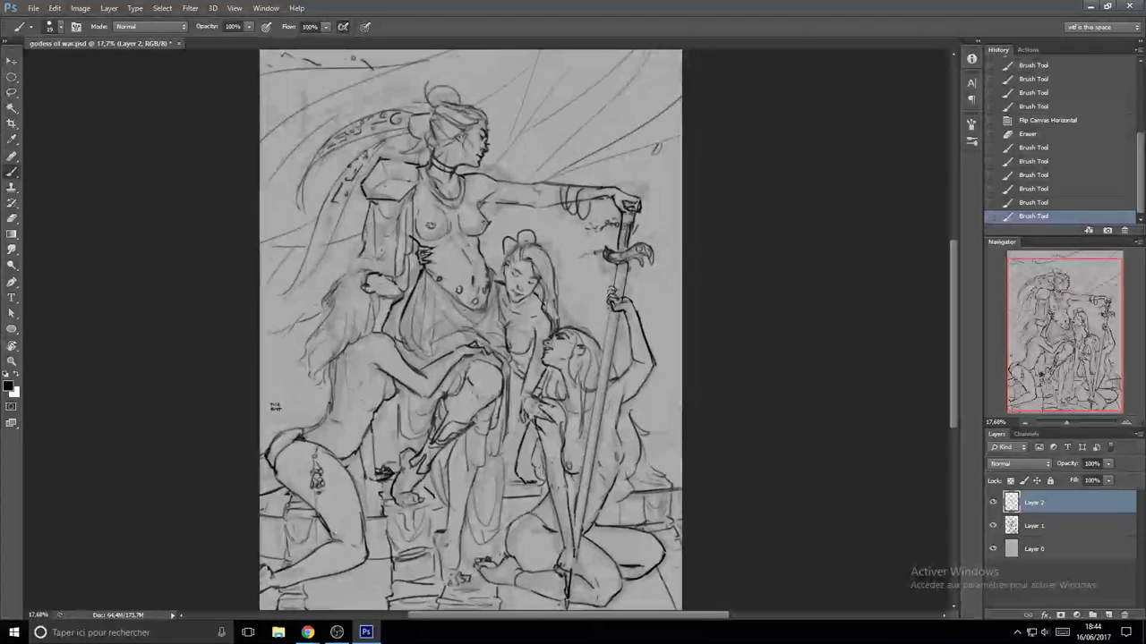
left_click_drag(549, 336, 564, 333)
key("ctrl+z")
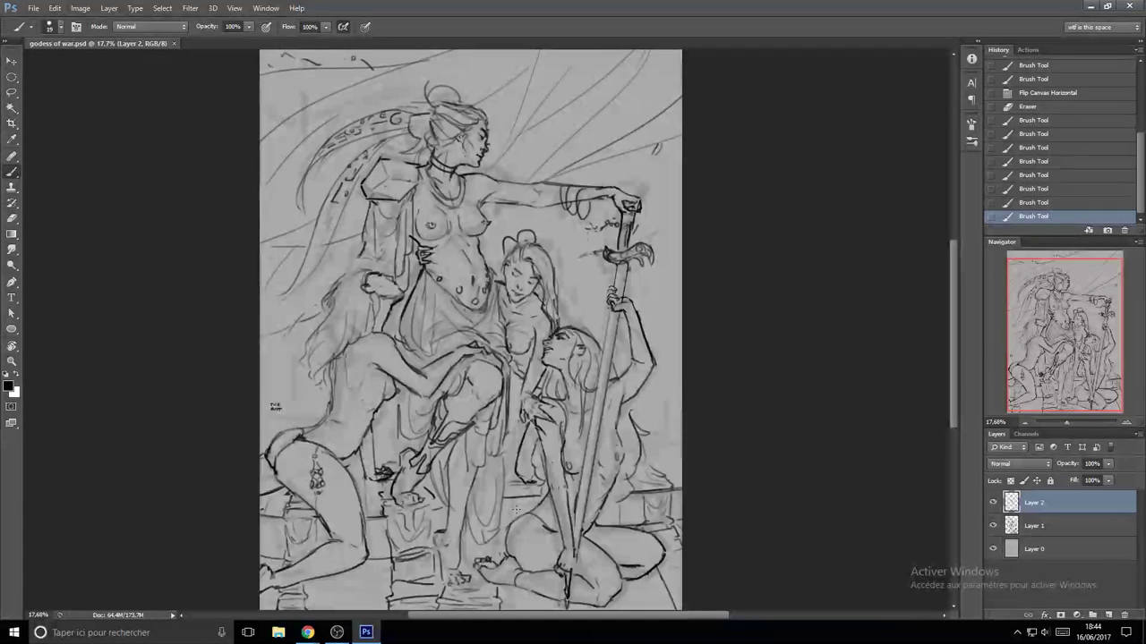
- Rework the standing attendant's eyes with the Eraser and Brush, undoing the unwanted strokes
scroll(544, 284, "up", 3)
key("e")
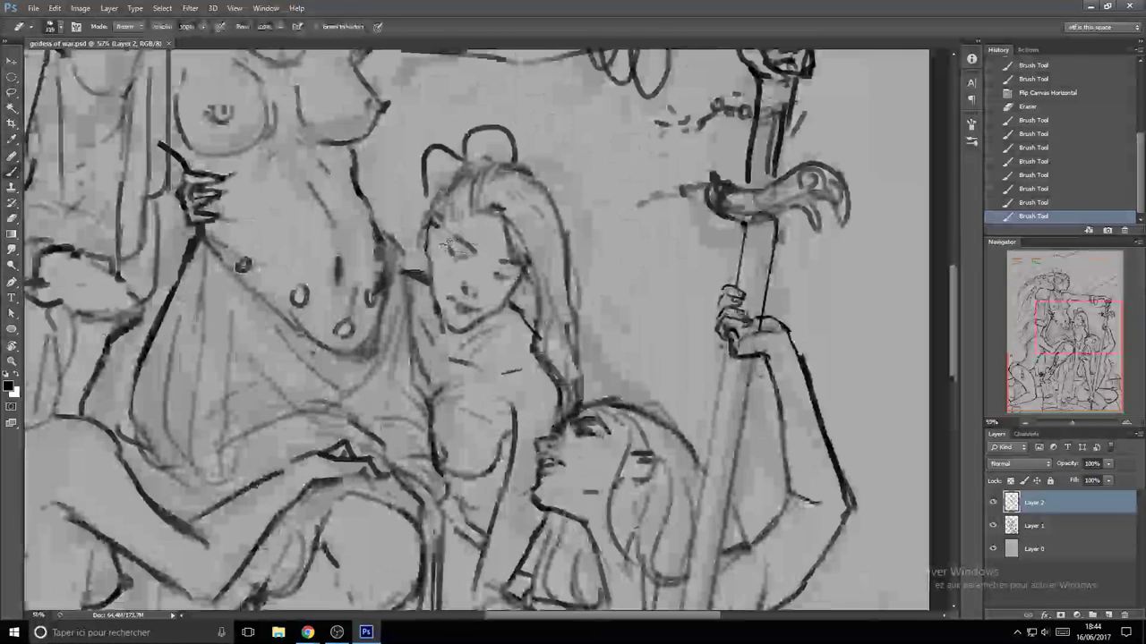
left_click_drag(448, 247, 478, 262)
key("b")
key("e")
mouse_move(521, 261)
left_mouse_down()
mouse_move(500, 265)
mouse_move(497, 280)
mouse_move(514, 275)
left_mouse_up()
key("b")
key("ctrl+z")
key("ctrl+z")
- Redraw the standing attendant's nose and neighbouring facial lines, alternating erasing and undoing until a short nose stroke is placed
mouse_move(496, 274)
left_mouse_down()
mouse_move(512, 277)
mouse_move(473, 276)
mouse_move(469, 267)
mouse_move(506, 284)
mouse_move(473, 257)
mouse_move(465, 286)
mouse_move(474, 298)
left_mouse_up()
key("ctrl+alt+z")
key("ctrl+alt+z")
key("ctrl+z")
key("e")
key("b")
key("e")
key("b")
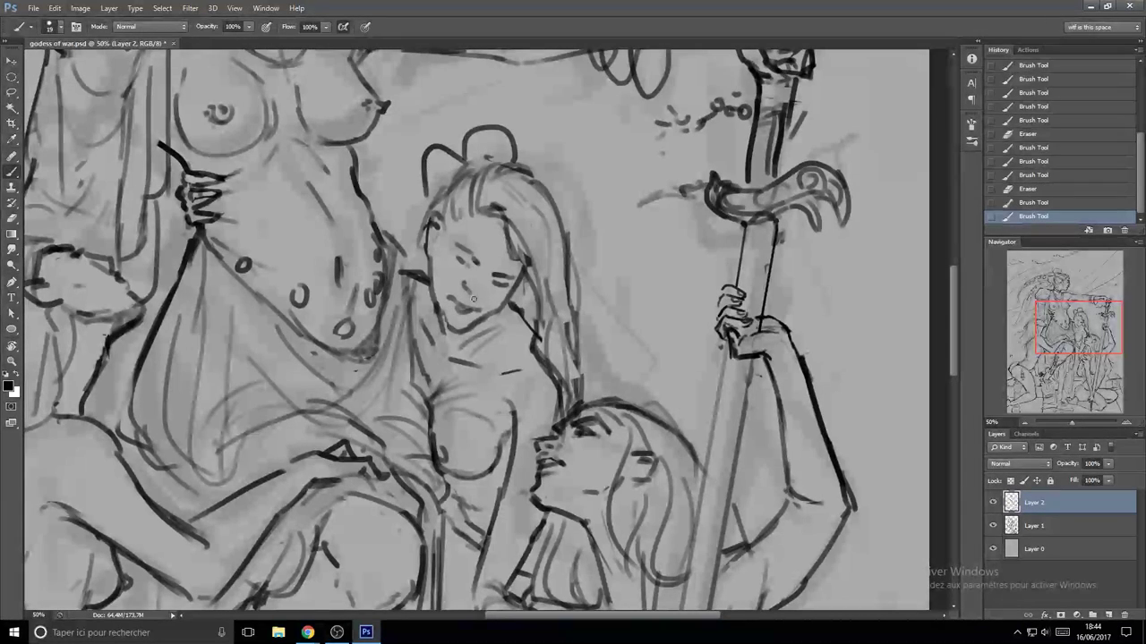
key("ctrl+alt+z")
key("ctrl+alt+z")
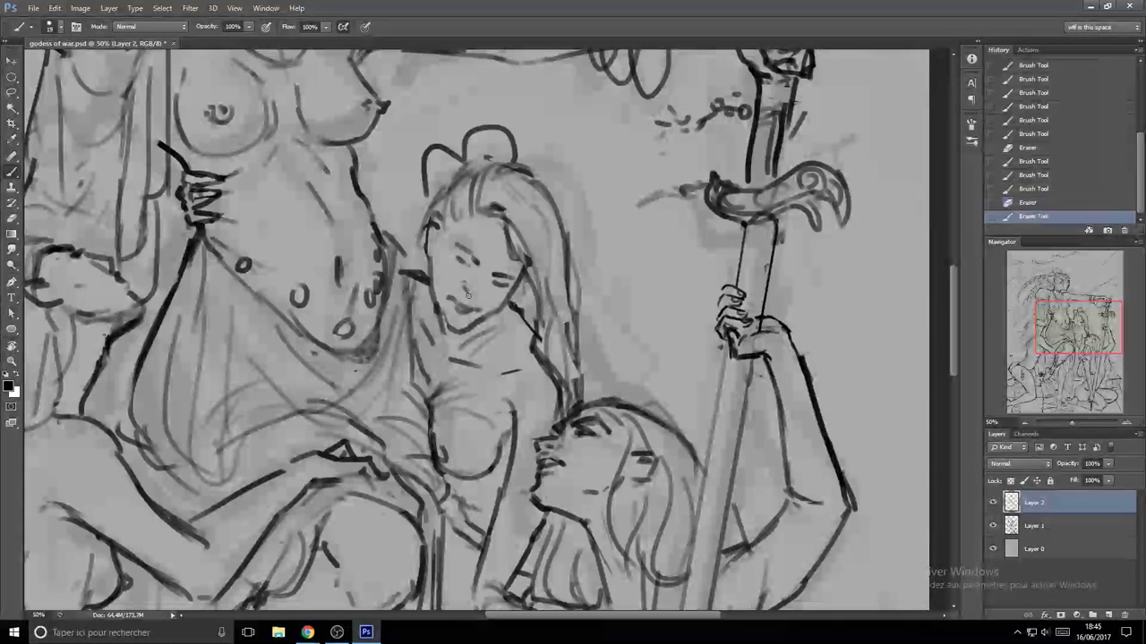
key("ctrl+z")
left_click_drag(468, 294, 467, 293)
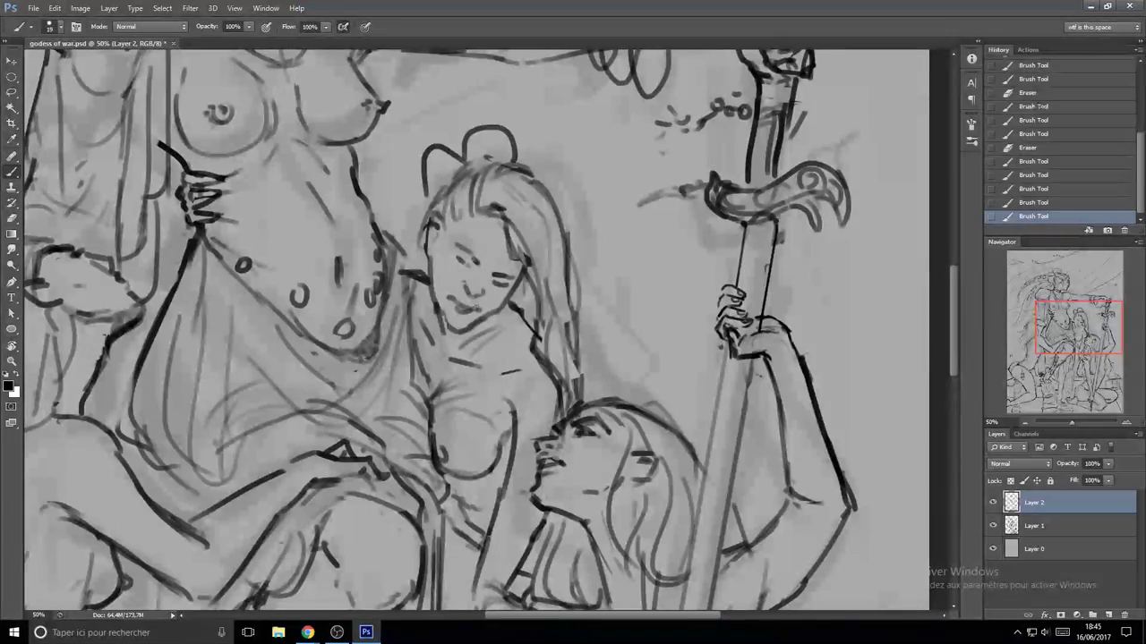
- Flip the canvas horizontally and erase the eye lines on the standing attendant's face
scroll(478, 304, "down", 4)
key("ctrl+f")
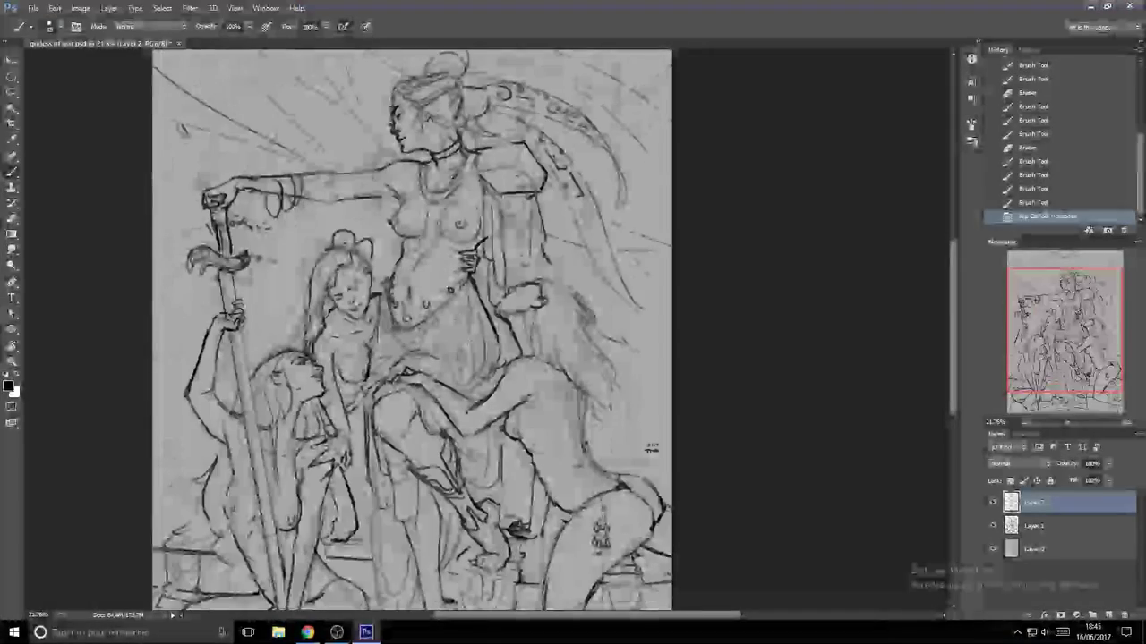
scroll(335, 287, "up", 5)
key("e")
mouse_move(385, 296)
left_mouse_down()
mouse_move(407, 300)
mouse_move(403, 280)
mouse_move(404, 292)
left_mouse_up()
key("b")
key("e")
key("b")
key("ctrl+z")
key("e")
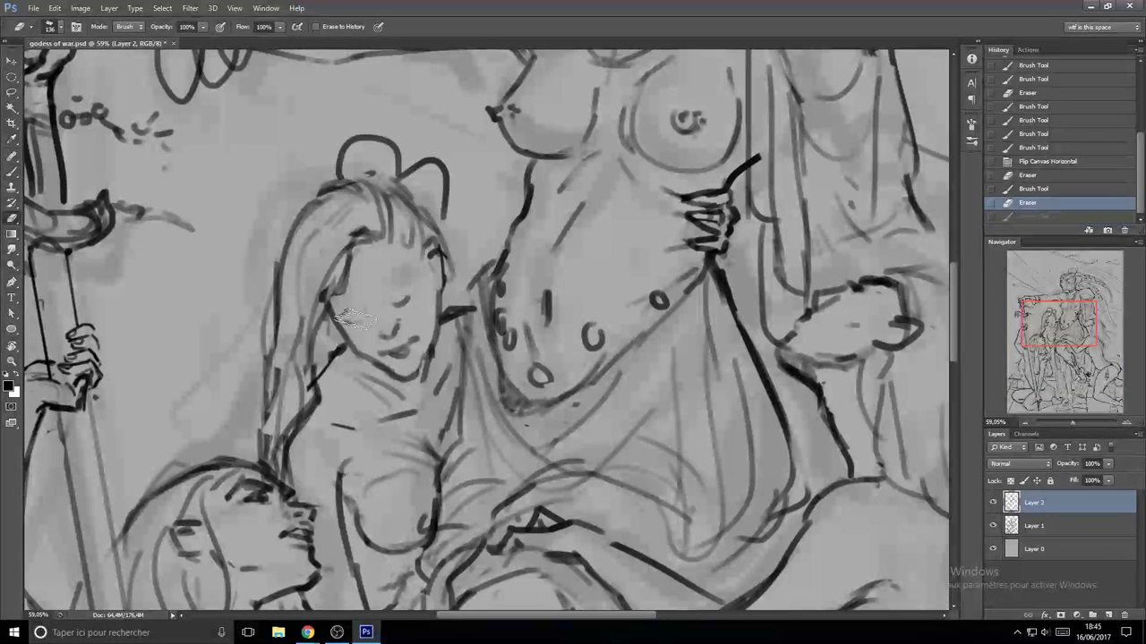
- Redraw the standing attendant's brows and lowered eyelids with short brush strokes, undoing the misplaced ones
key("b")
mouse_move(329, 310)
left_mouse_down()
mouse_move(351, 324)
mouse_move(408, 278)
left_mouse_up()
key("ctrl+z")
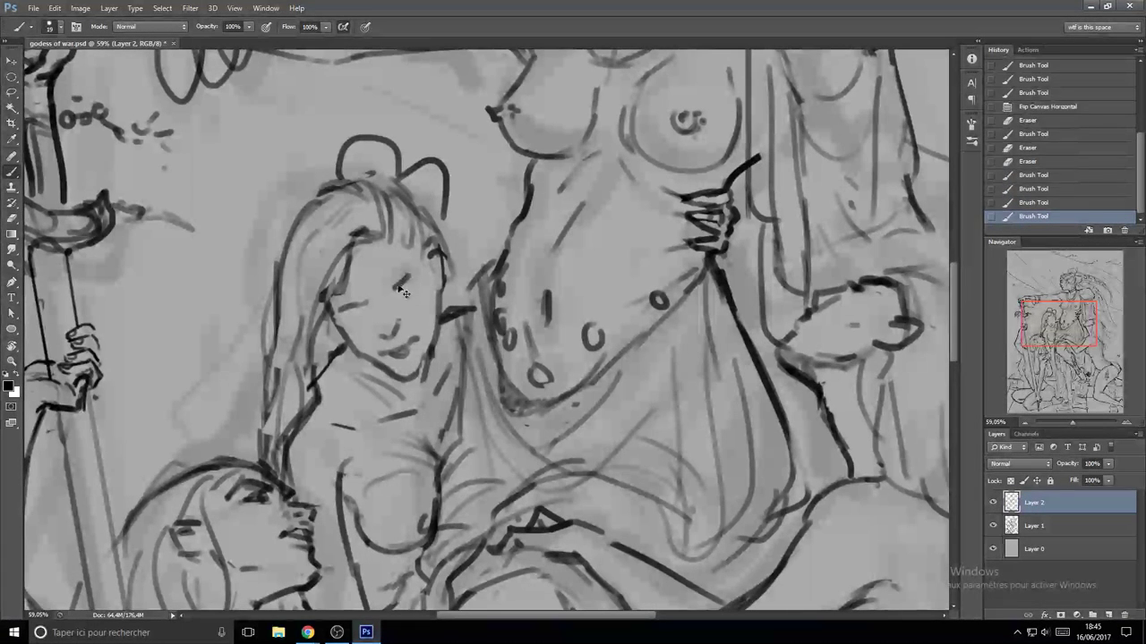
key("ctrl+z")
left_click_drag(345, 314, 357, 313)
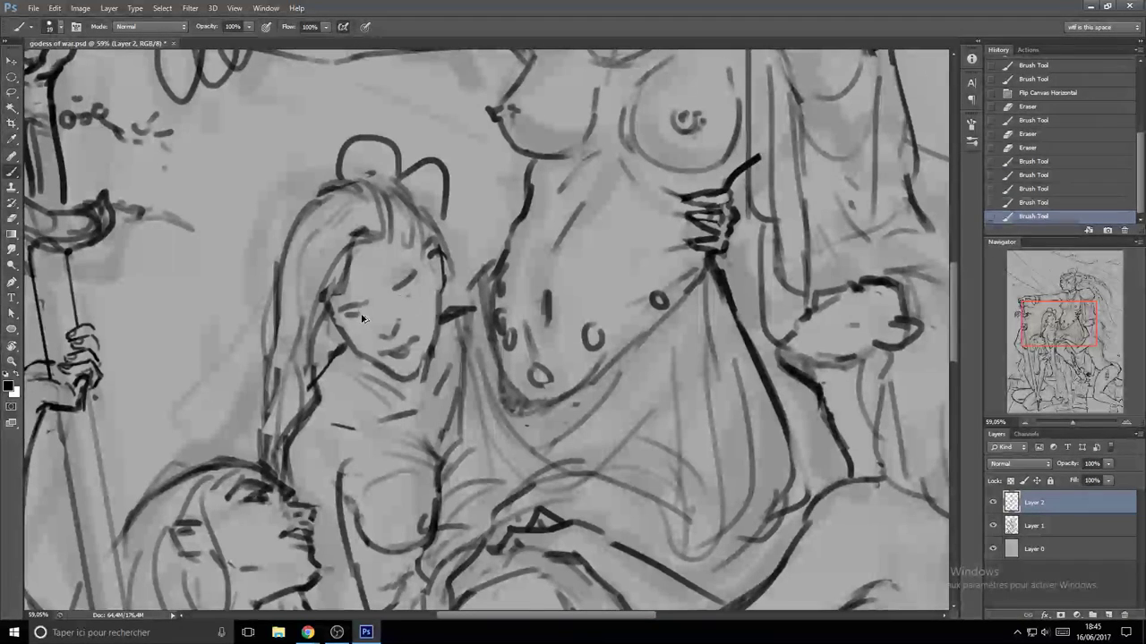
key("ctrl+alt+z")
key("ctrl+alt+z")
left_click_drag(346, 314, 360, 315)
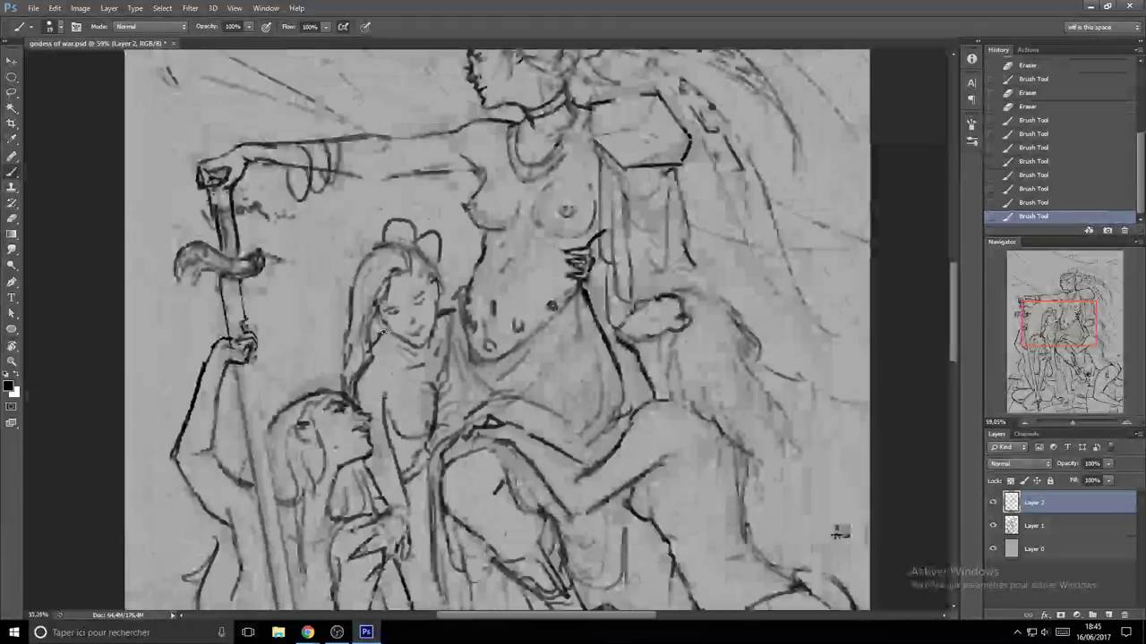
- Flip the canvas back, erase the line under the standing attendant's jaw and redraw the hairline at her temple
key("ctrl+shift+h")
scroll(588, 321, "up", 2)
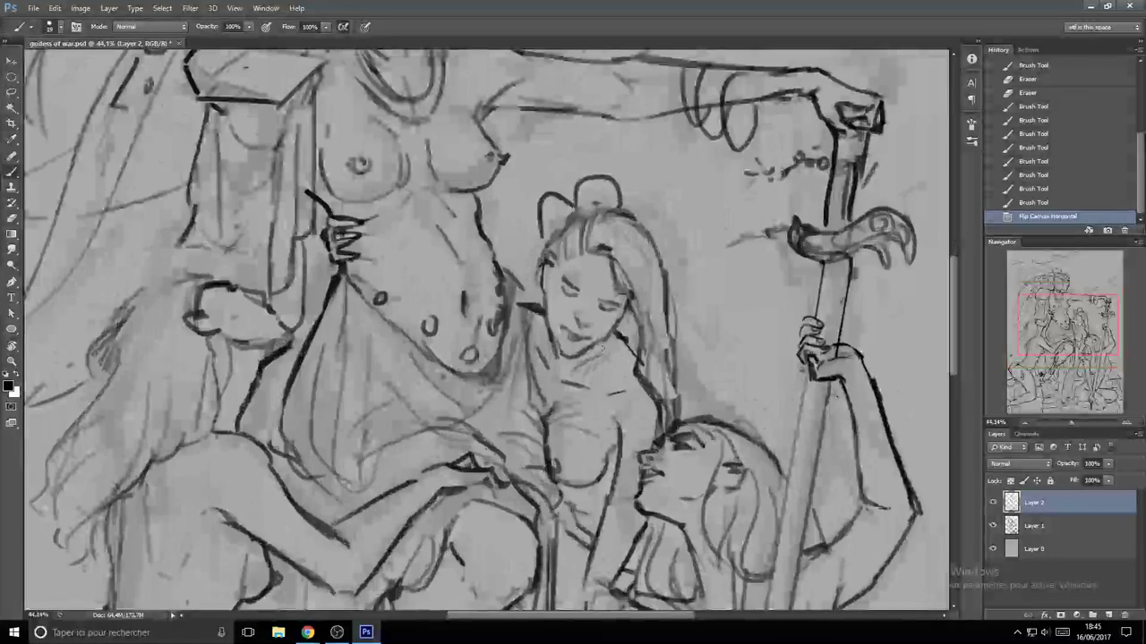
key("e")
left_click_drag(610, 347, 597, 350)
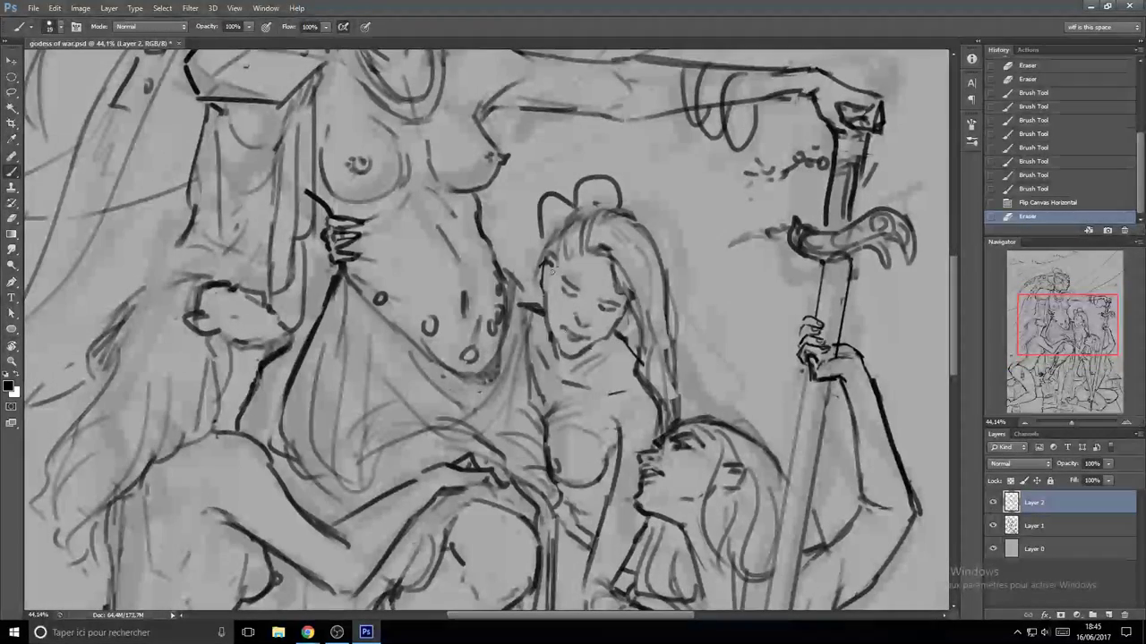
key("b")
mouse_move(564, 261)
left_mouse_down()
mouse_move(558, 284)
mouse_move(550, 278)
left_mouse_up()
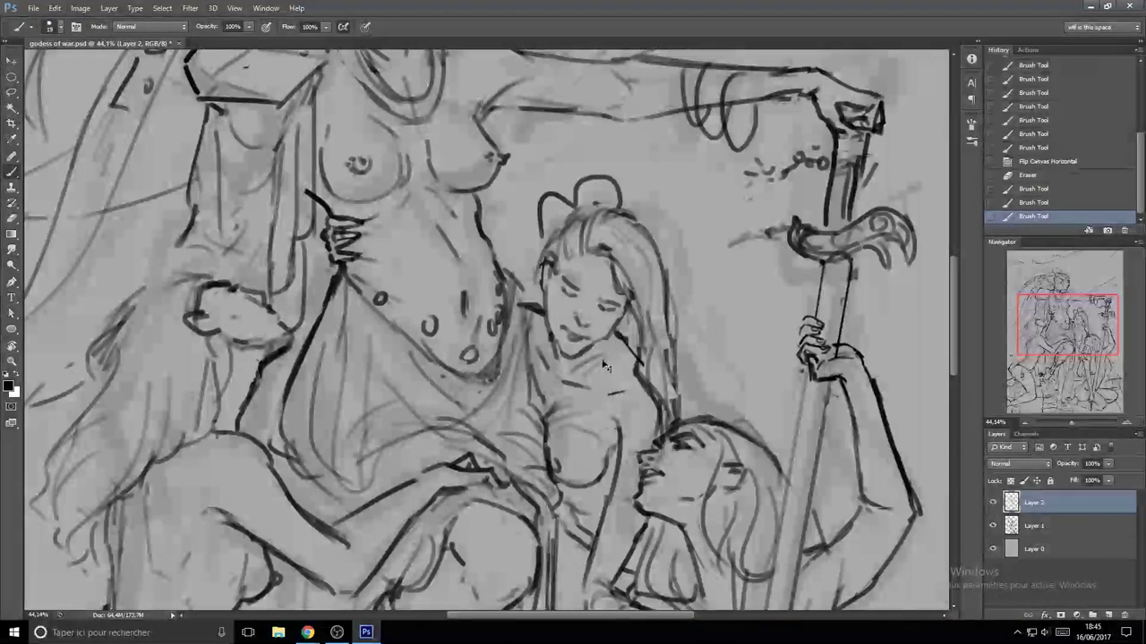
- Draw the hair strand beside the standing attendant's cheek and neck down to her shoulder
key("e")
key("b")
mouse_move(630, 343)
left_mouse_down()
mouse_move(622, 355)
mouse_move(634, 360)
mouse_move(634, 340)
mouse_move(635, 360)
left_mouse_up()
left_click_drag(635, 316, 630, 331)
scroll(624, 367, "down", 2)
scroll(623, 367, "down", 3)
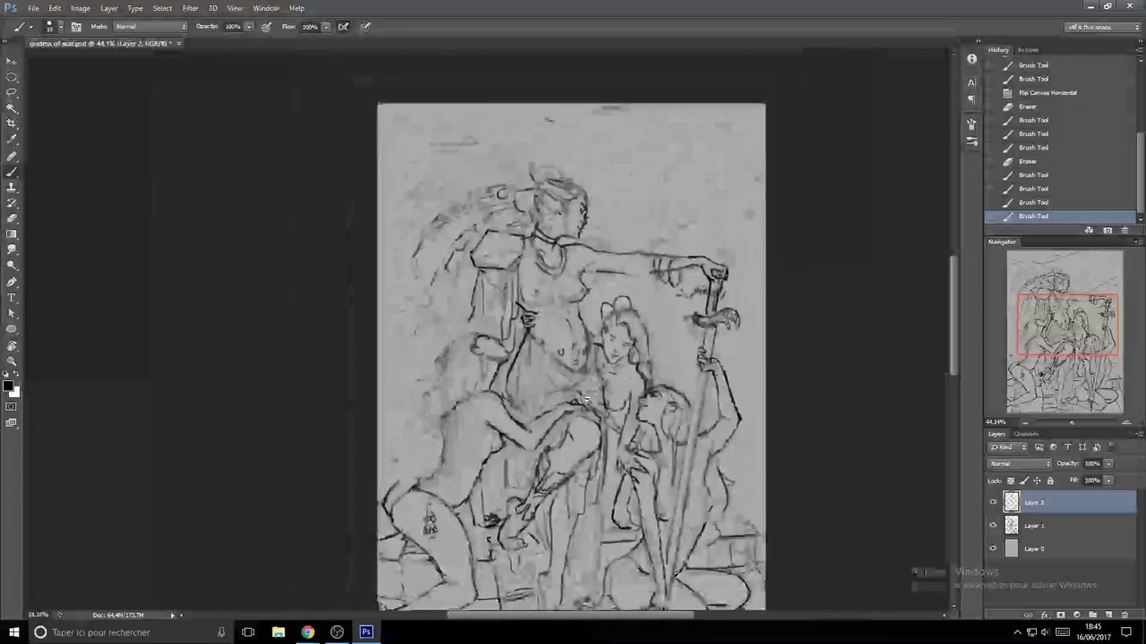
- Add inner contour lines to the standing attendant's hair buns, save the document and undo the last brush stroke
scroll(632, 269, "up", 3)
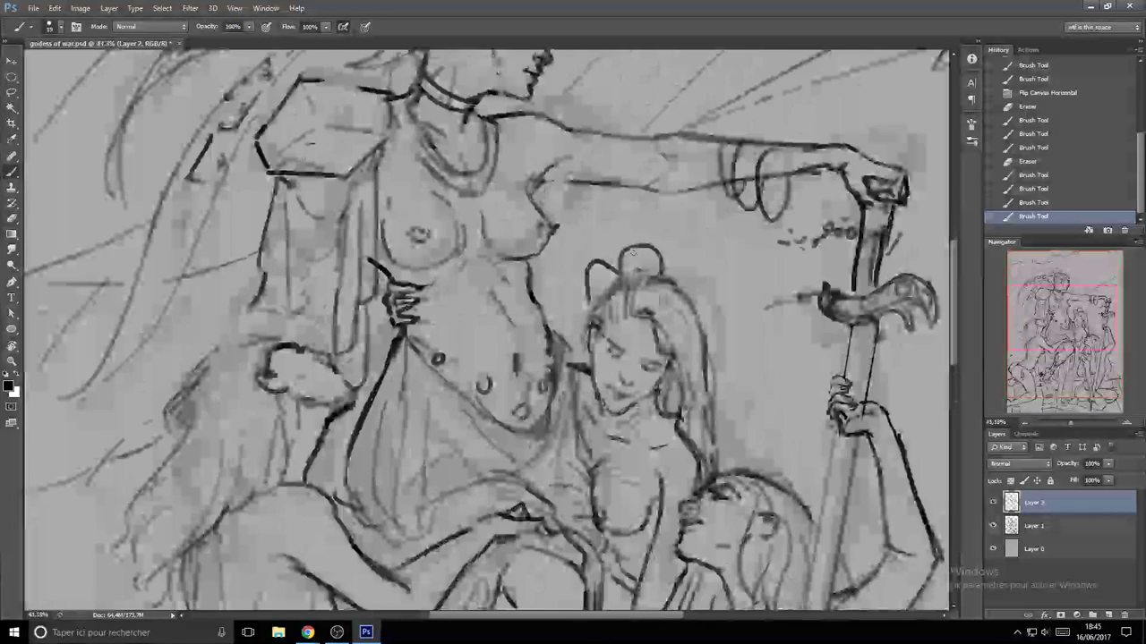
scroll(632, 261, "up", 2)
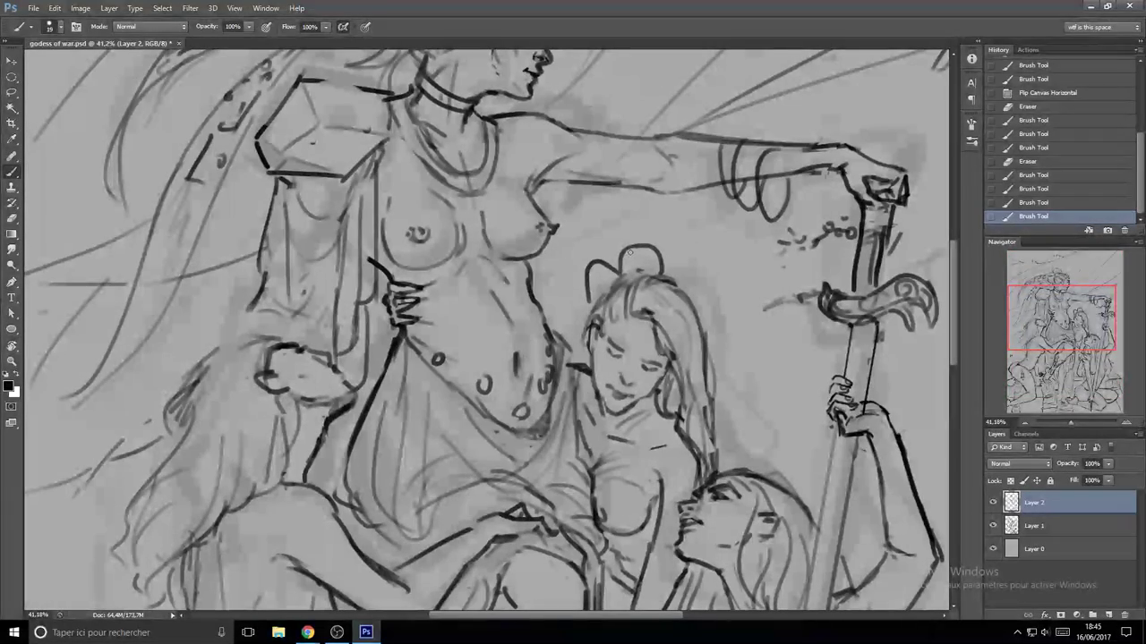
mouse_move(621, 261)
left_mouse_down()
mouse_move(658, 253)
mouse_move(659, 269)
left_mouse_up()
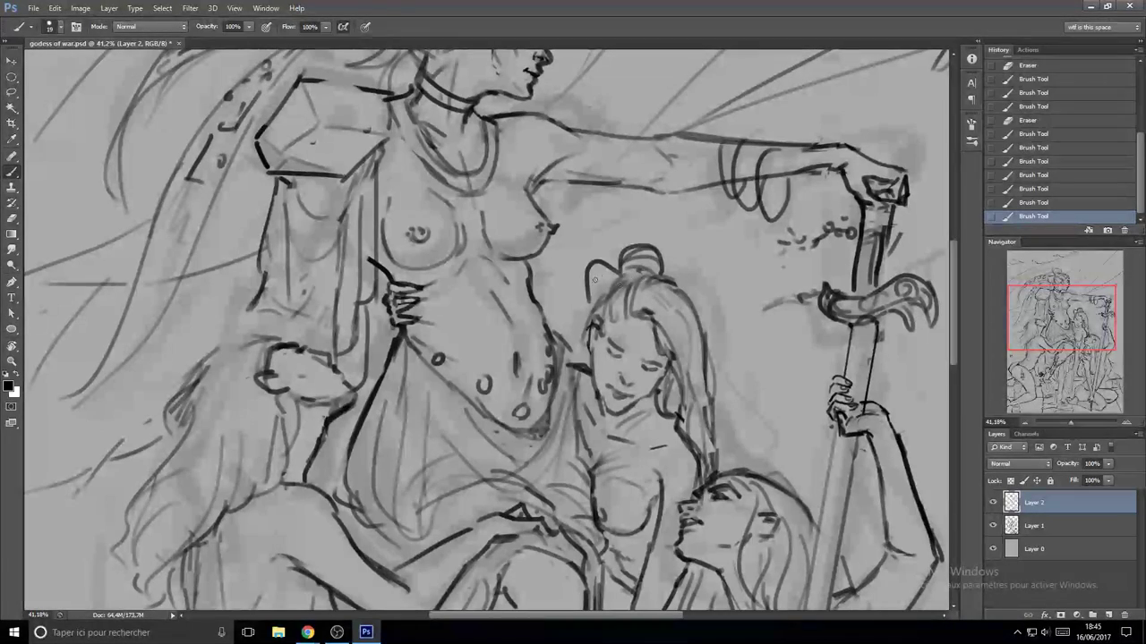
scroll(674, 313, "down", 3)
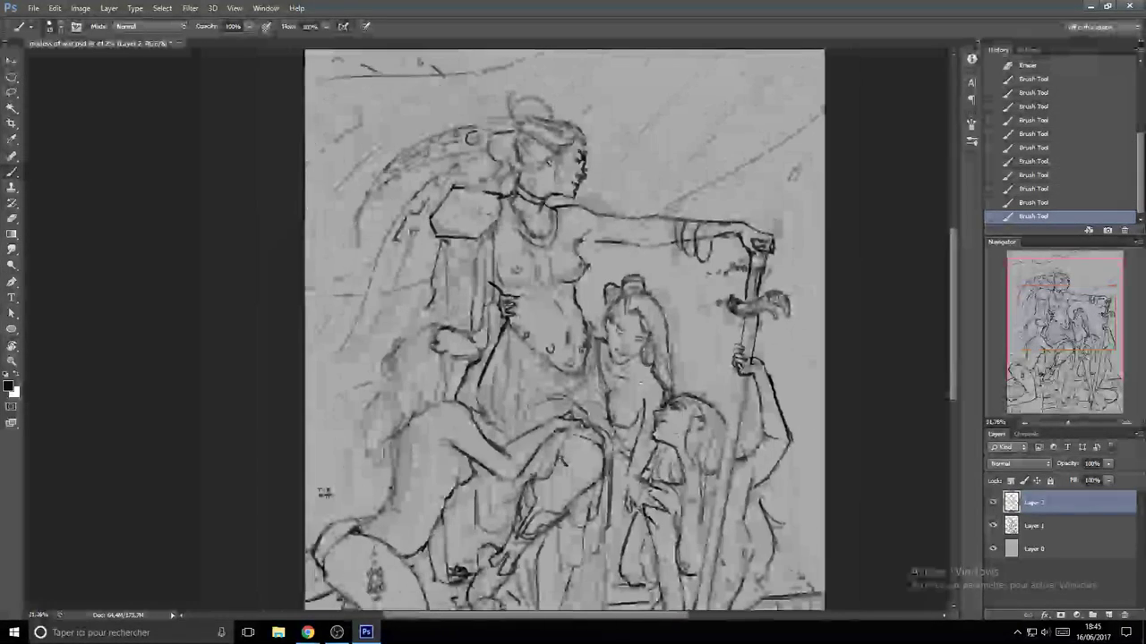
key("ctrl+s")
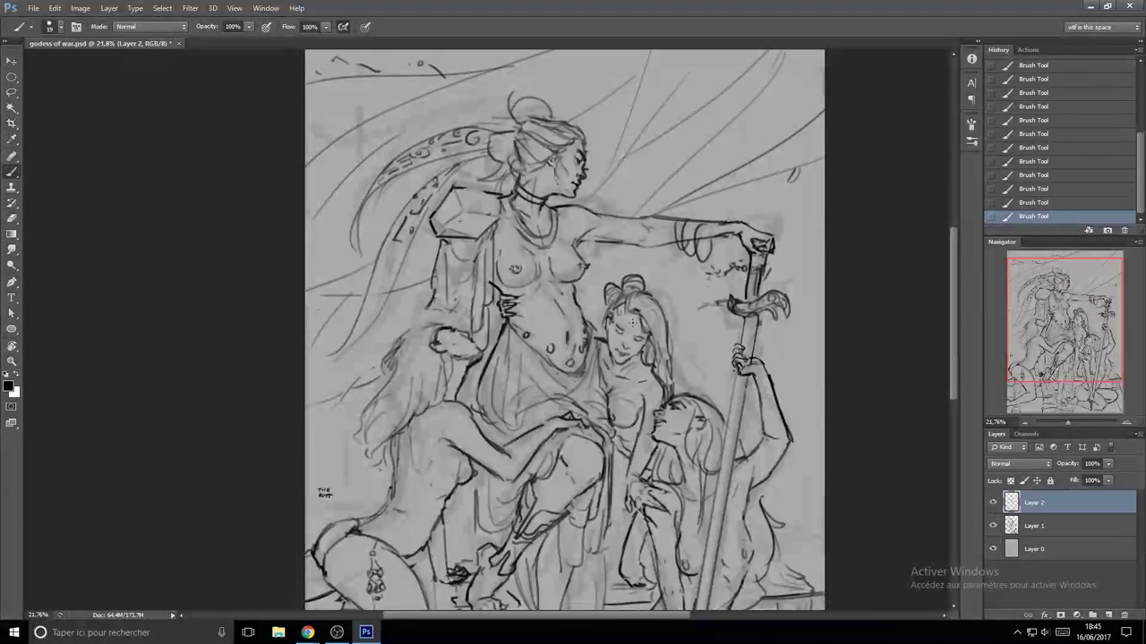
key("ctrl+z")
- Try a cigarette with a puff of smoke at the goddess's lips and undo its strokes
scroll(586, 181, "up", 5)
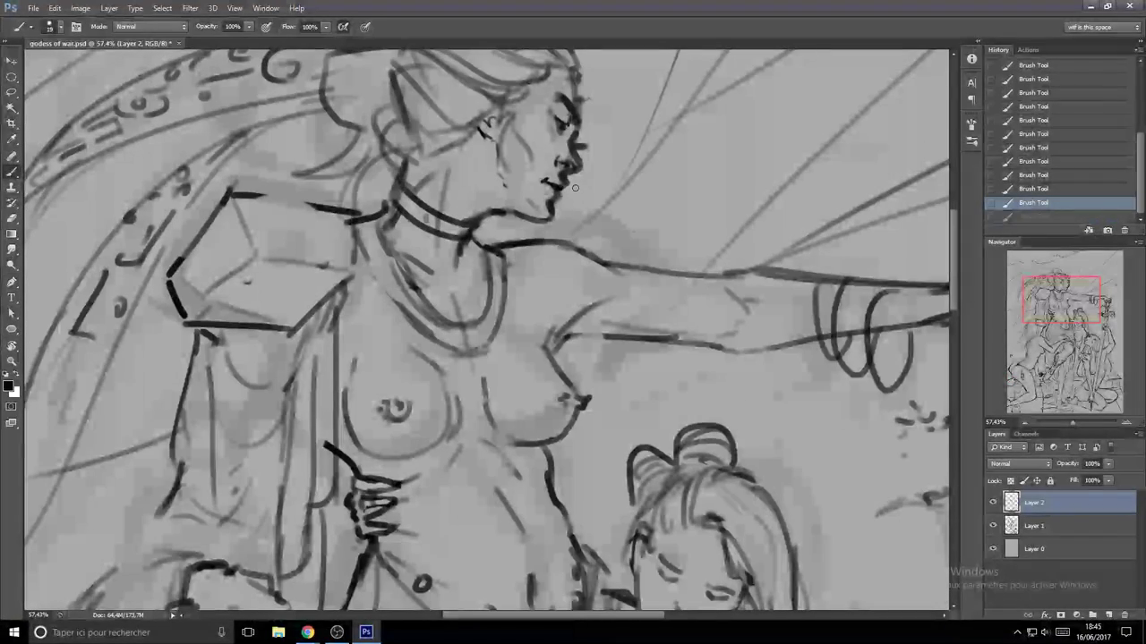
mouse_move(556, 185)
left_mouse_down()
mouse_move(581, 206)
mouse_move(683, 157)
mouse_move(697, 175)
mouse_move(644, 195)
left_mouse_up()
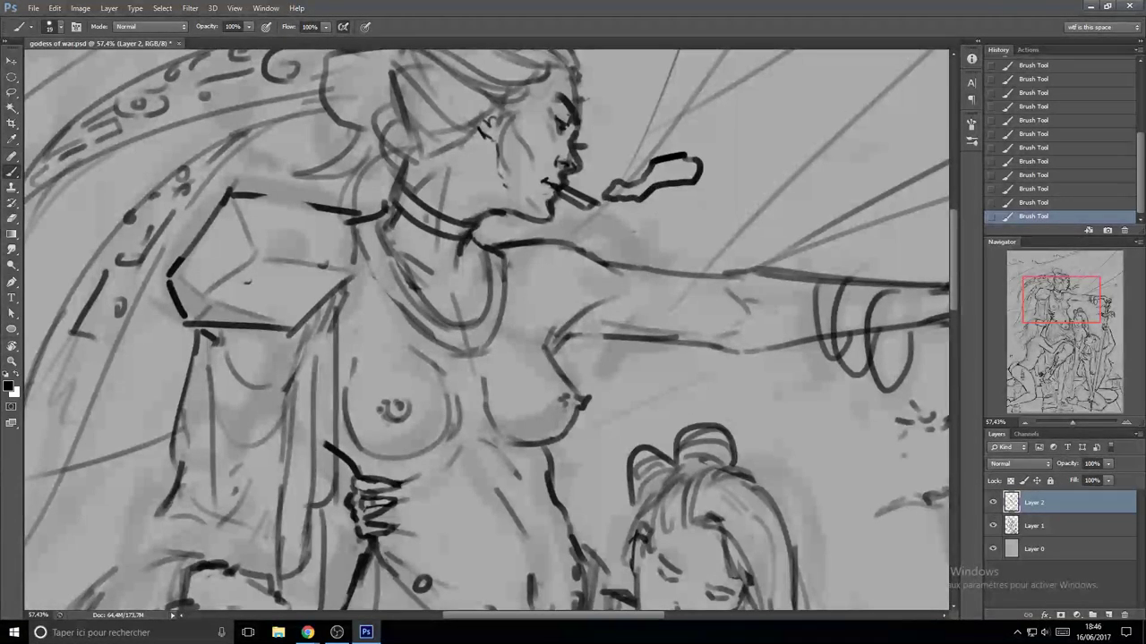
scroll(666, 218, "down", 5)
key("ctrl+z")
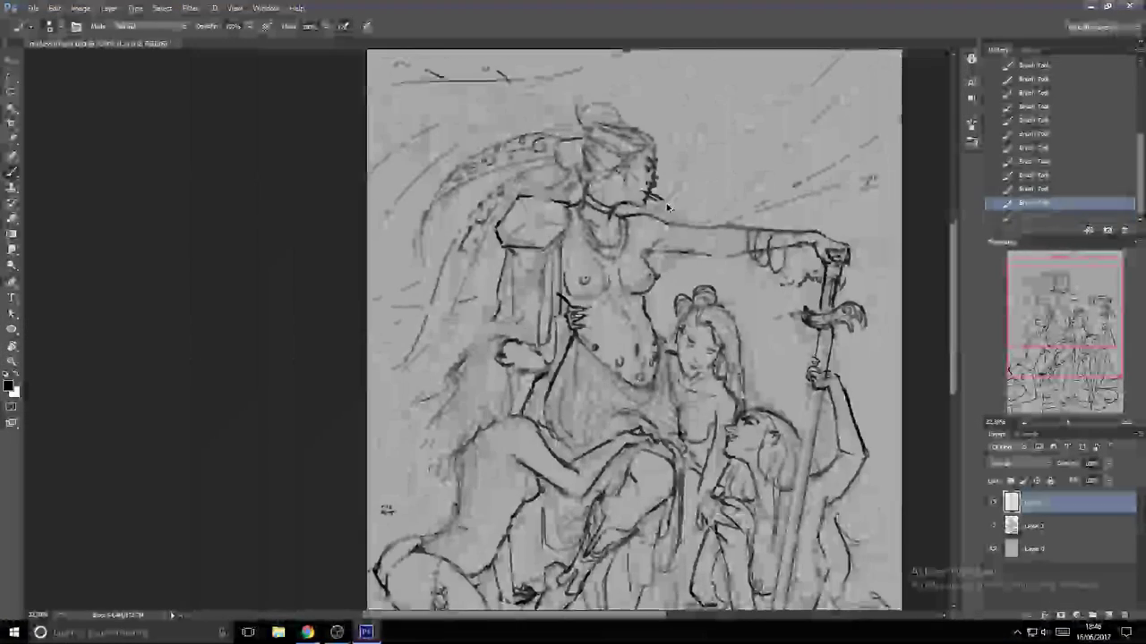
key("ctrl+alt+z")
key("ctrl+alt+z")
key("ctrl+alt+z")
- Erase and redraw the contours around the goddess's upper chest and shoulder beside the shoulder armor
mouse_move(307, 634)
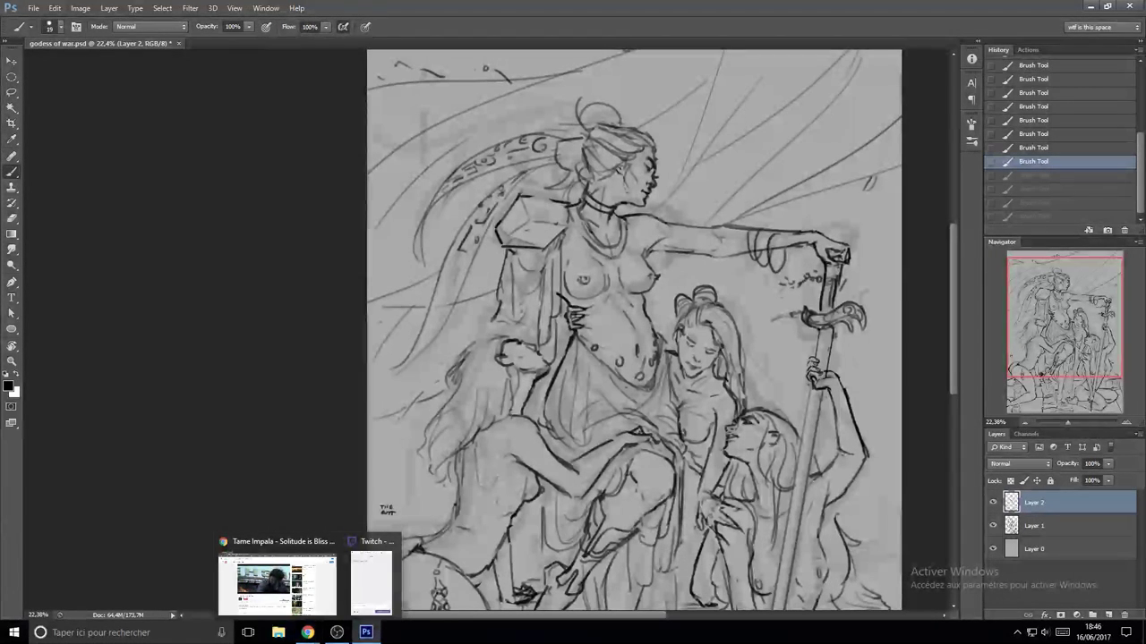
scroll(587, 283, "up", 1)
key("e")
mouse_move(593, 259)
left_mouse_down()
mouse_move(602, 267)
mouse_move(563, 268)
mouse_move(567, 255)
mouse_move(563, 270)
left_mouse_up()
key("b")
key("e")
key("b")
mouse_move(568, 235)
left_mouse_down()
mouse_move(563, 266)
mouse_move(609, 279)
mouse_move(612, 234)
mouse_move(595, 226)
mouse_move(615, 222)
left_mouse_up()
key("e")
left_click(607, 236)
key("b")
- Save the document and check the whole composition at reduced size
scroll(640, 233, "down", 5)
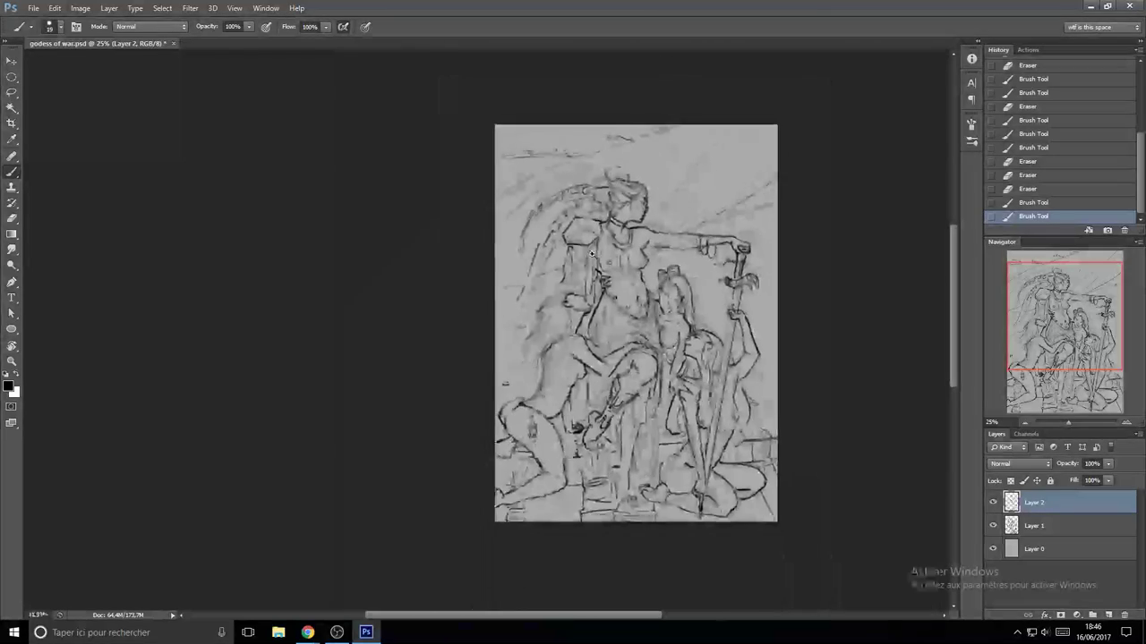
scroll(645, 267, "up", 4)
key("ctrl+s")
scroll(667, 345, "down", 4)
scroll(617, 346, "down", 4)
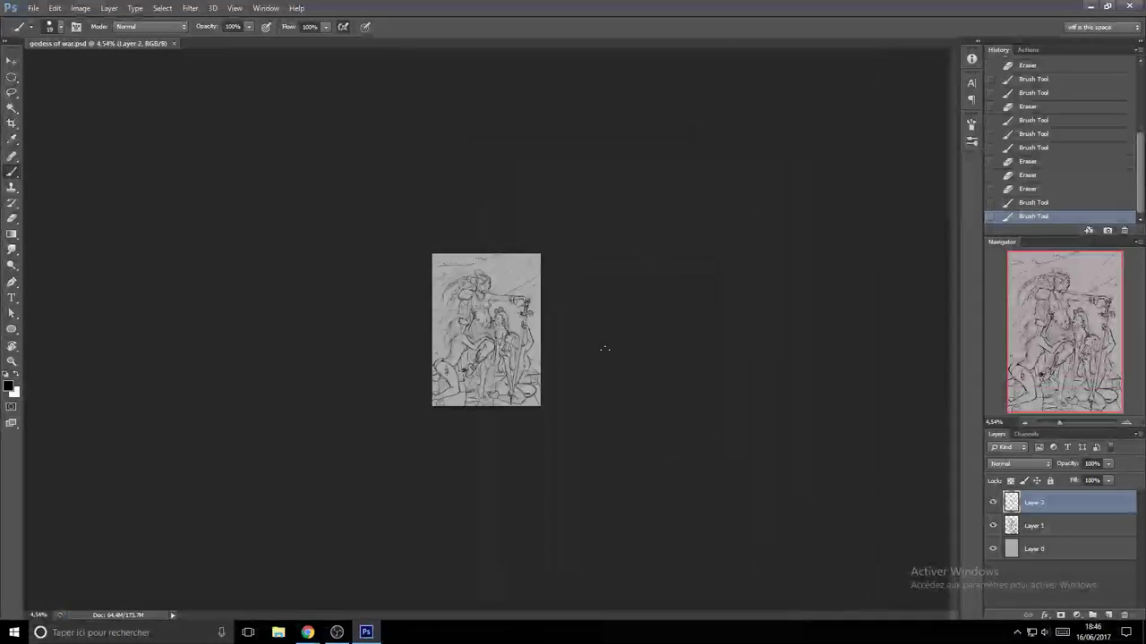
scroll(603, 346, "up", 3)
scroll(615, 243, "up", 2)
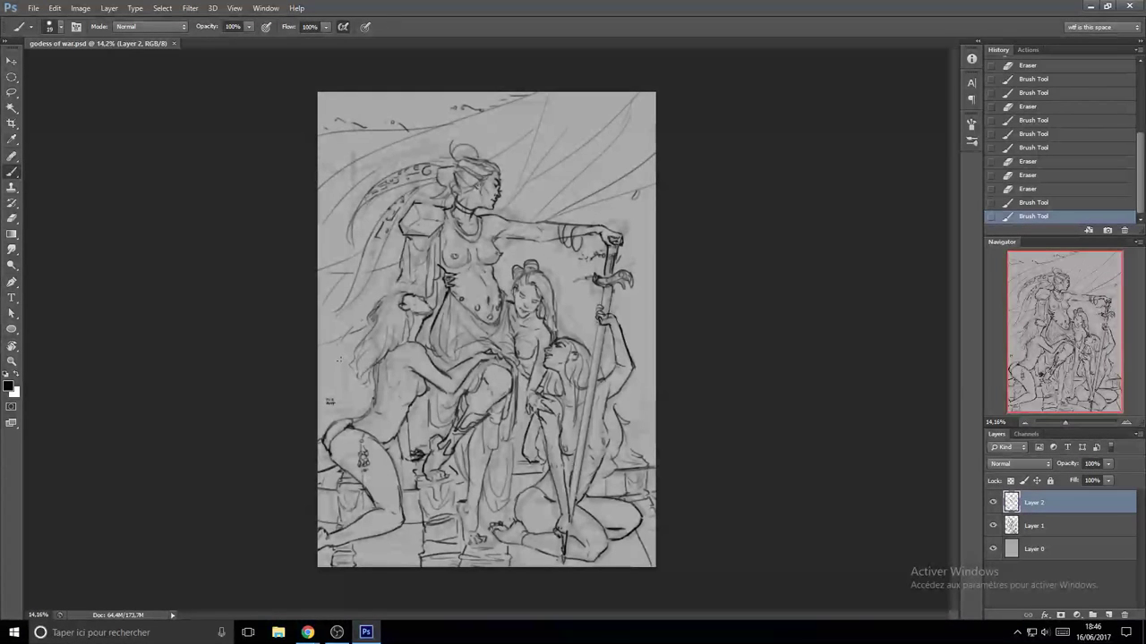
- Erase the small stray mark in the empty background beside the crouching attendant's back
key("e")
left_click_drag(329, 400, 340, 404)
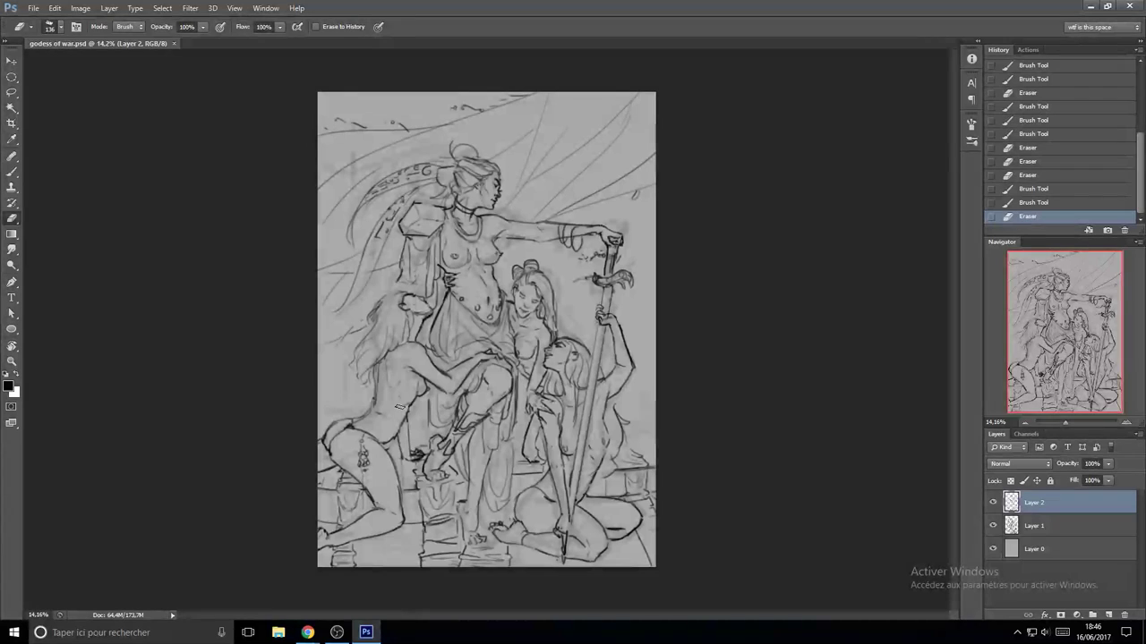
- Sketch a short sloping line behind the seated attendant's back near the canvas's right edge, comparing the drawing with and without it
key("b")
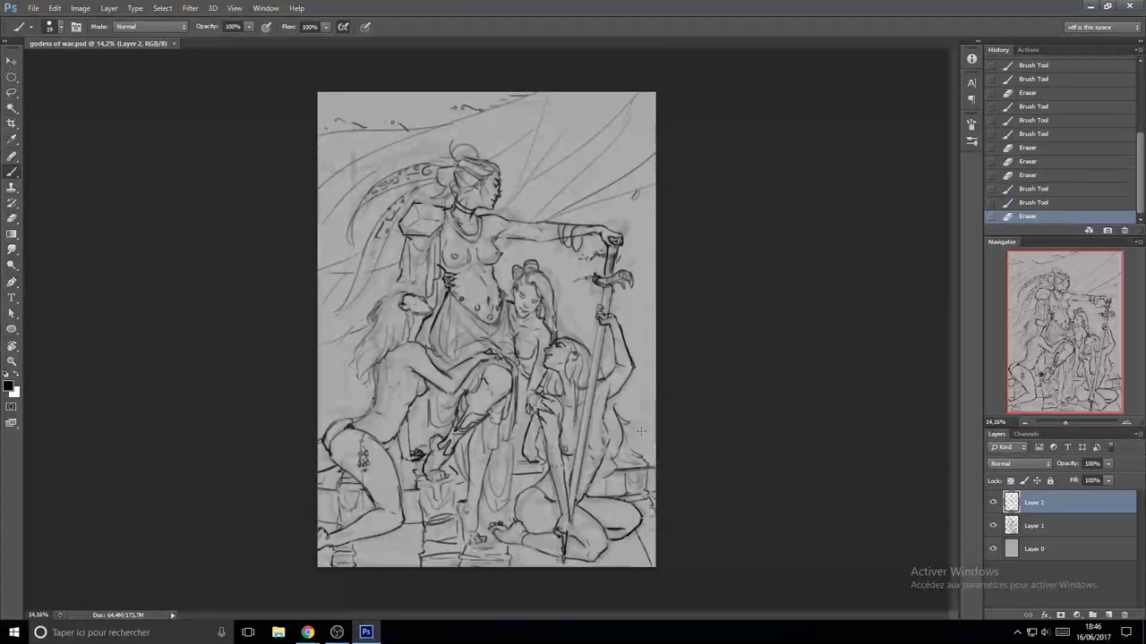
left_click_drag(642, 434, 648, 436)
key("ctrl+z")
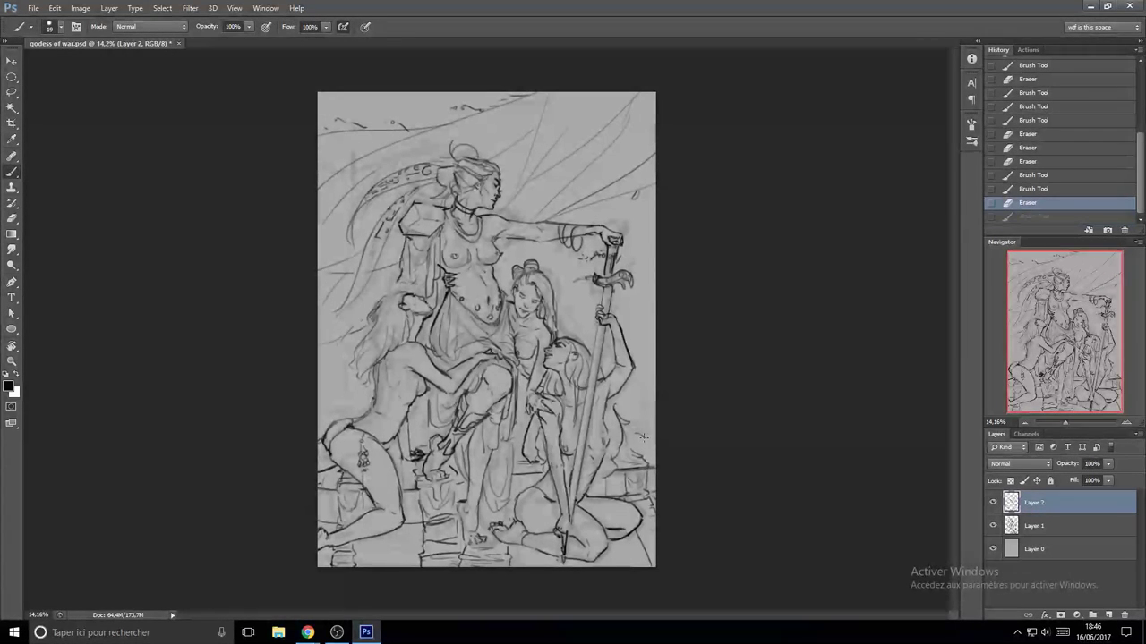
key("ctrl+z")
key("ctrl+z")
key("ctrl+z")
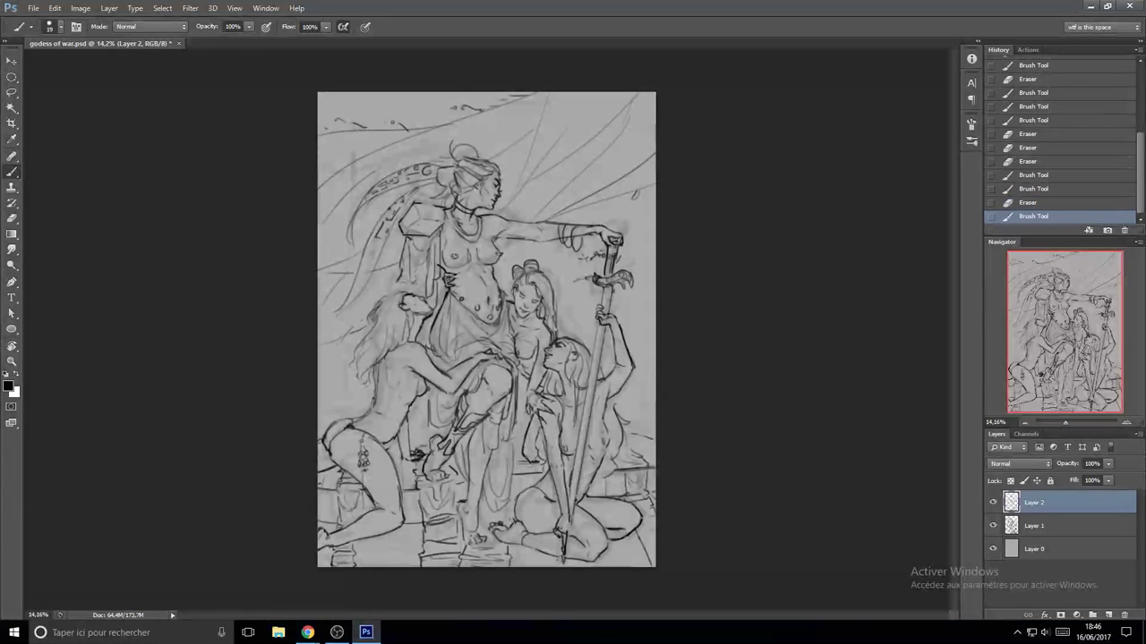
- Build up the sloping shape behind the seated attendant's back with darker overlapping strokes reaching the canvas's right edge
left_click(630, 434)
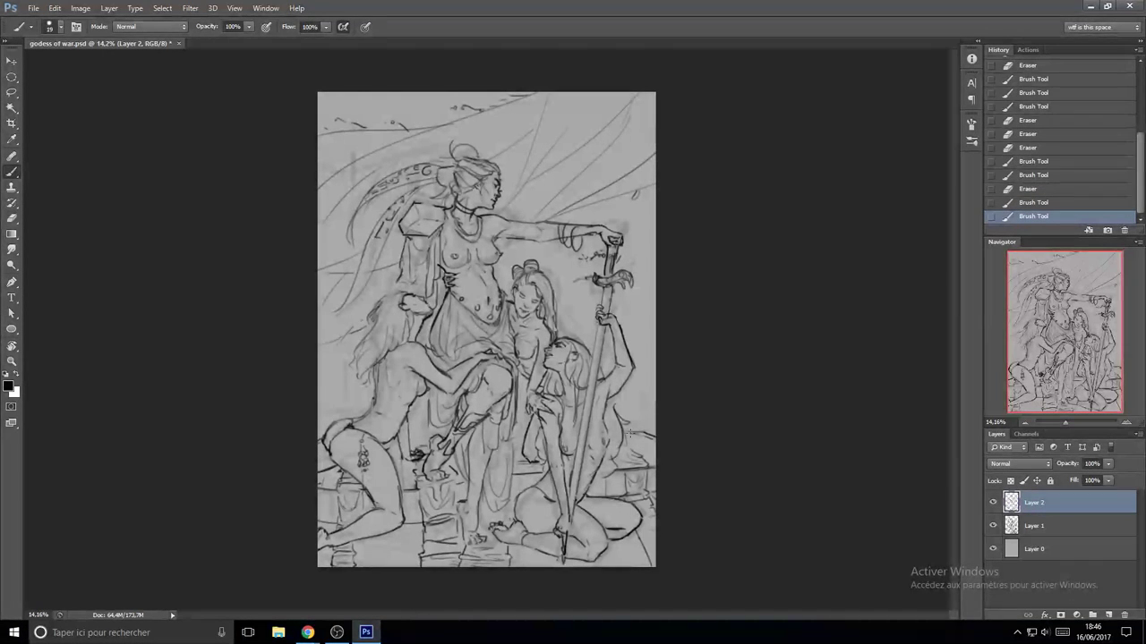
left_click_drag(632, 433, 646, 436)
left_click_drag(641, 435, 657, 442)
left_click(662, 445)
left_click(642, 428)
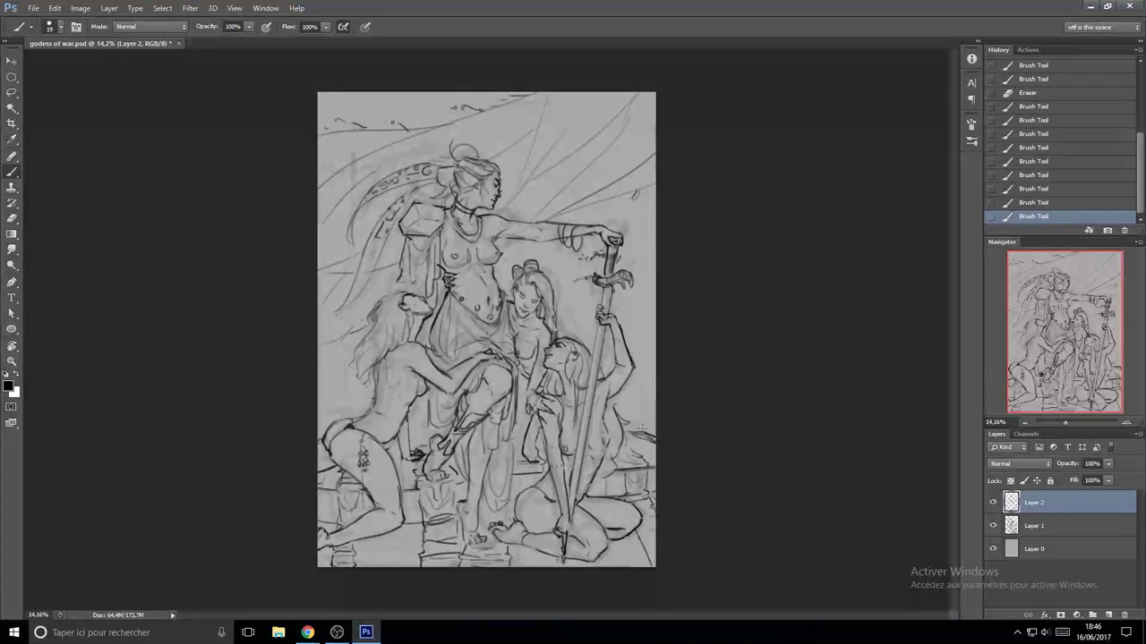
left_click(644, 438)
key("ctrl+0")
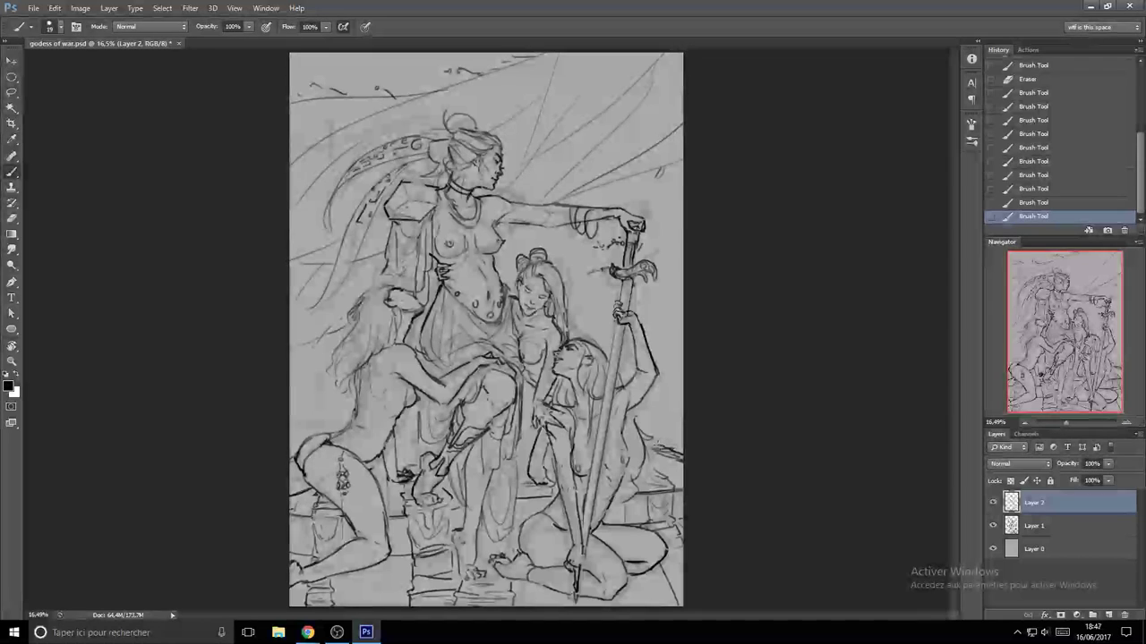
left_click_drag(643, 437, 661, 447)
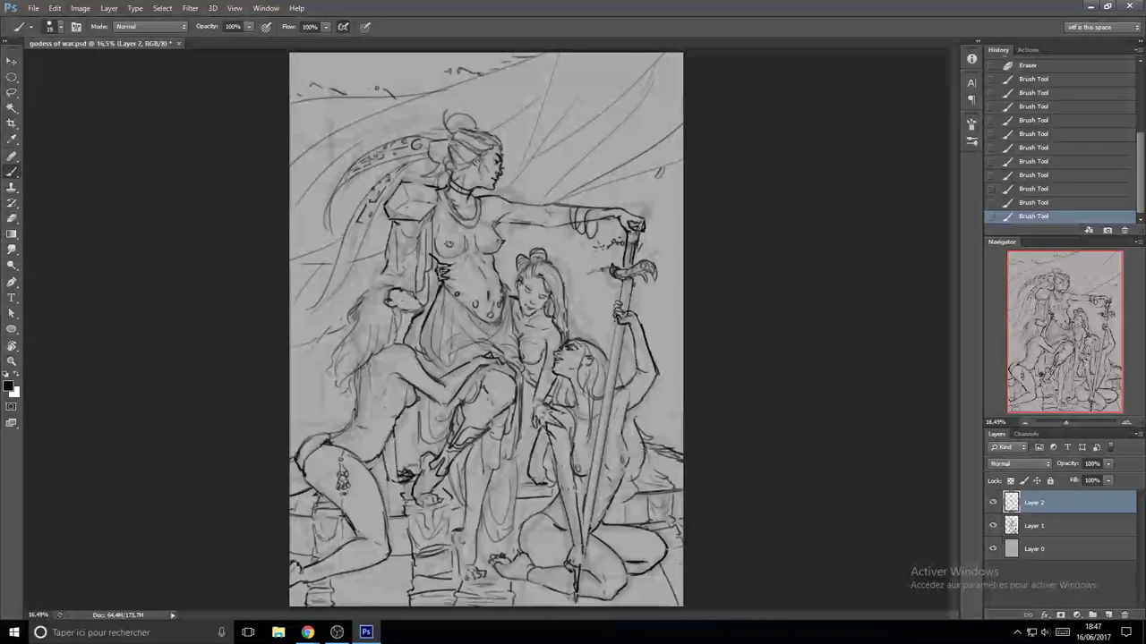
- Erase and redraw the dark tapering shape behind the kneeling sword holder at the canvas edge, and save the file
key("e")
left_click_drag(643, 436, 651, 446)
key("b")
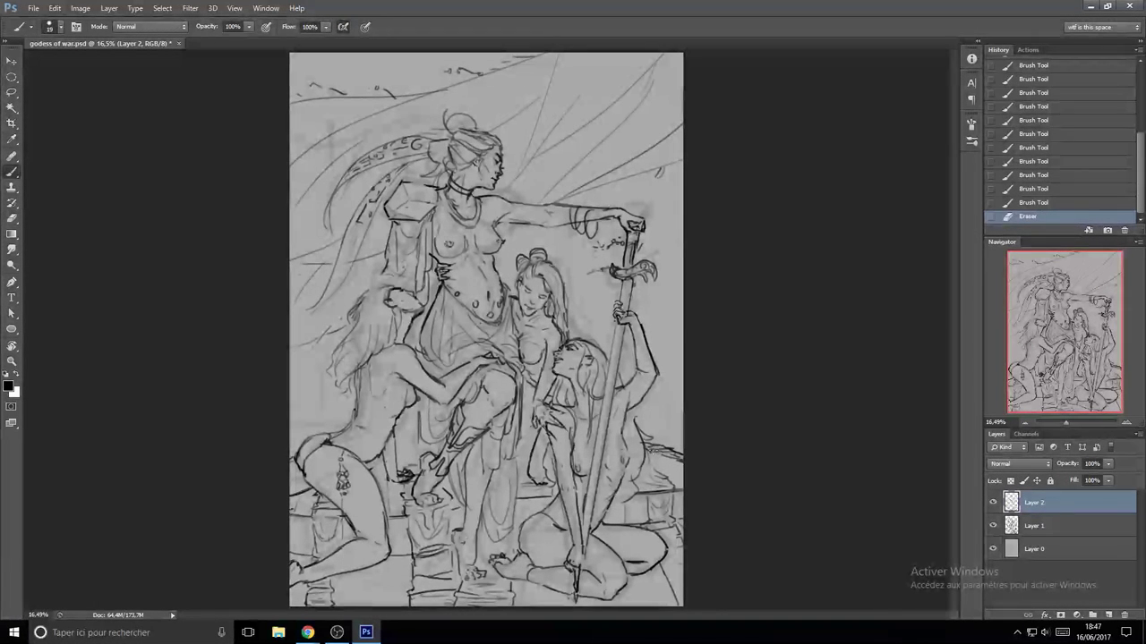
left_click_drag(377, 88, 386, 90)
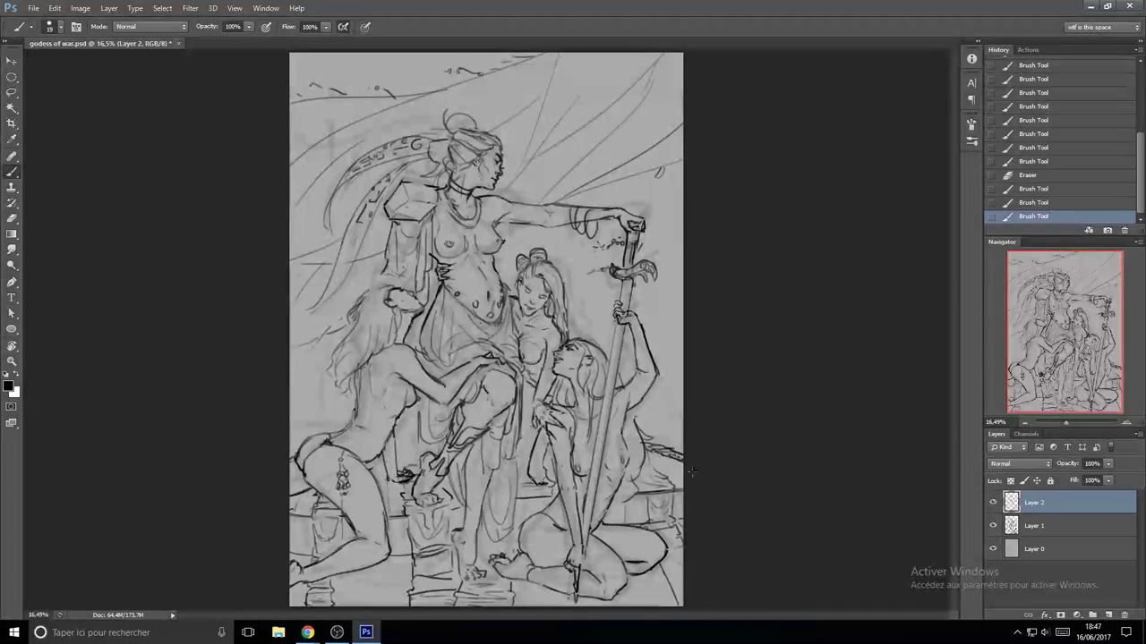
scroll(693, 477, "up", 1)
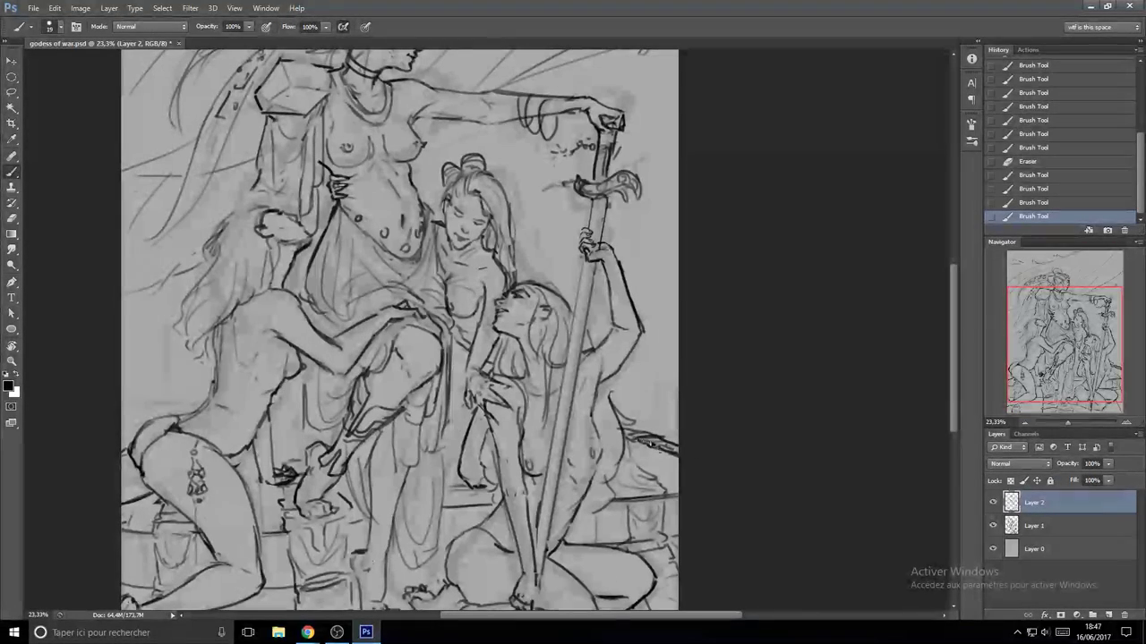
key("e")
left_click(658, 441)
key("b")
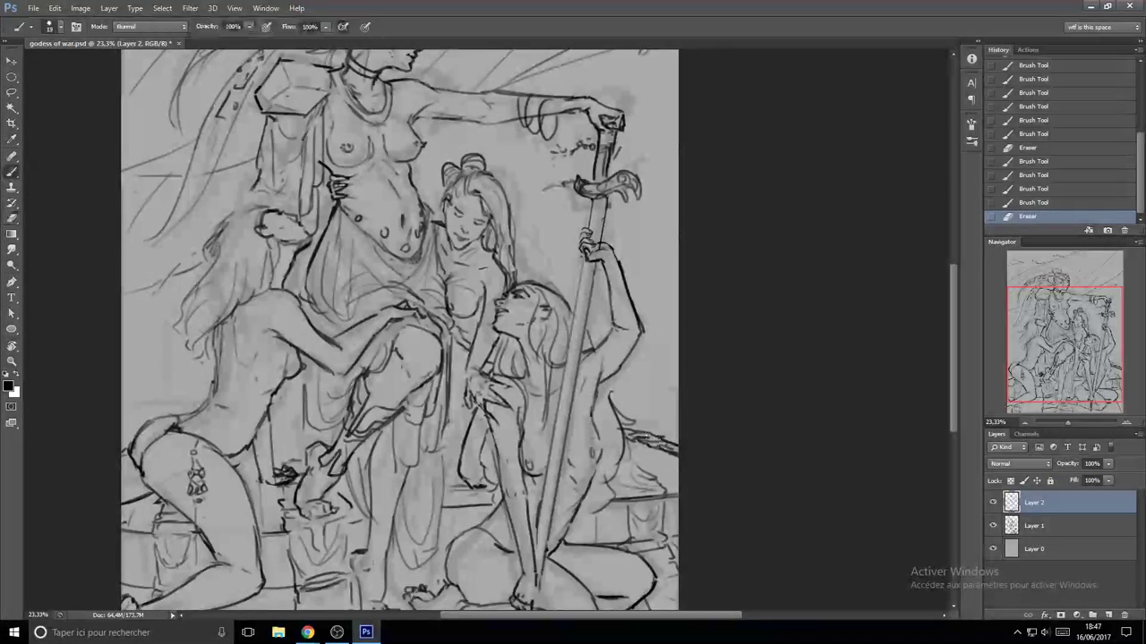
left_click_drag(653, 439, 662, 443)
left_click(657, 442)
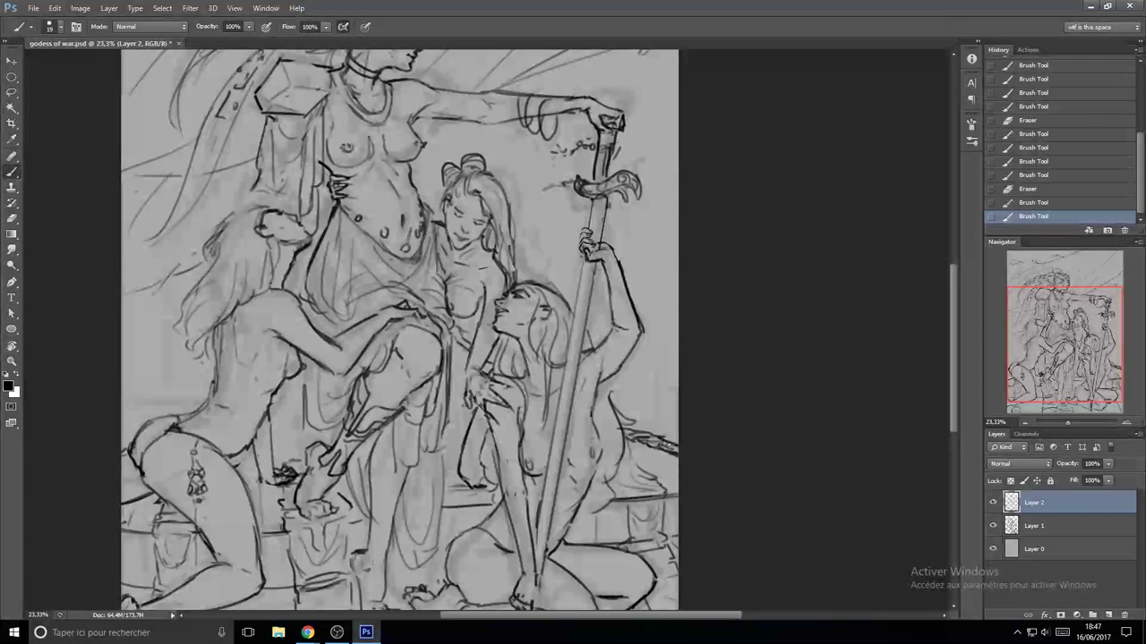
key("ctrl+s")
- Erase and redraw the outlines of the stone block behind the kneeling sword holder, and save the file
key("e")
left_click_drag(645, 498, 619, 495)
key("b")
mouse_move(616, 492)
left_mouse_down()
mouse_move(658, 501)
mouse_move(636, 501)
left_mouse_up()
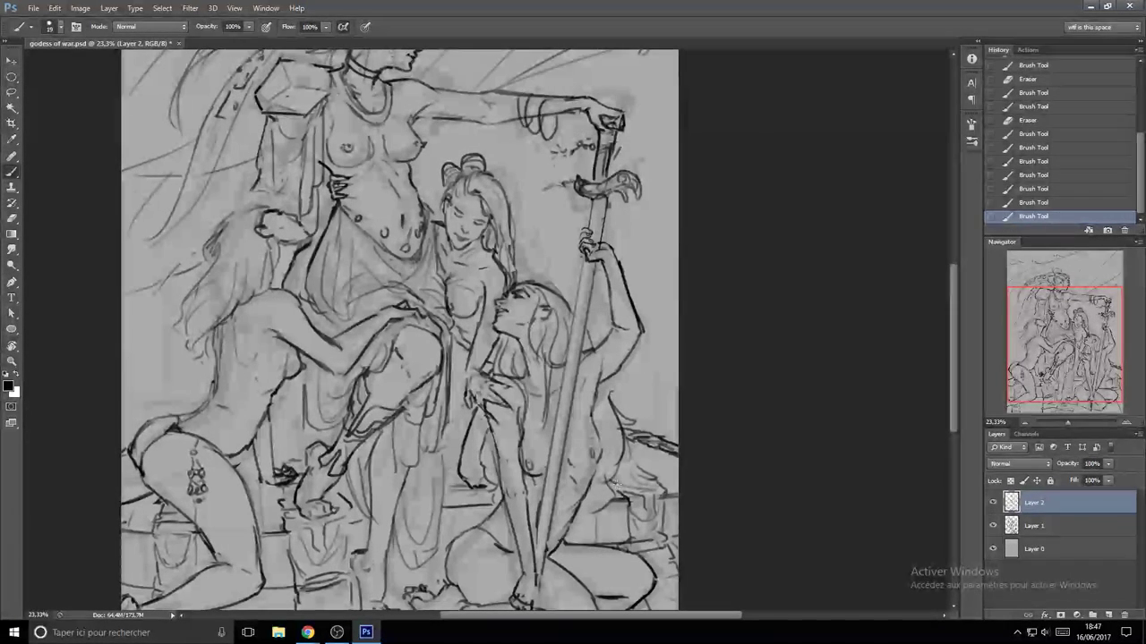
left_click_drag(617, 488, 622, 497)
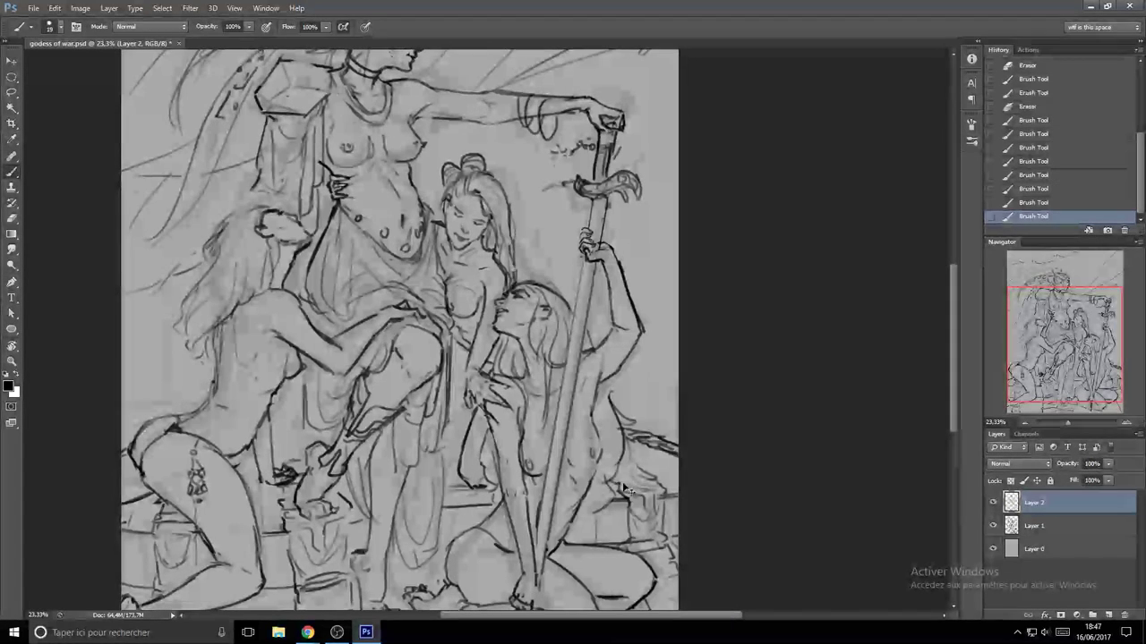
key("e")
mouse_move(621, 491)
left_mouse_down()
mouse_move(657, 491)
mouse_move(636, 472)
mouse_move(647, 467)
mouse_move(620, 472)
mouse_move(623, 487)
left_mouse_up()
key("b")
key("e")
key("b")
key("ctrl+0")
key("ctrl+s")
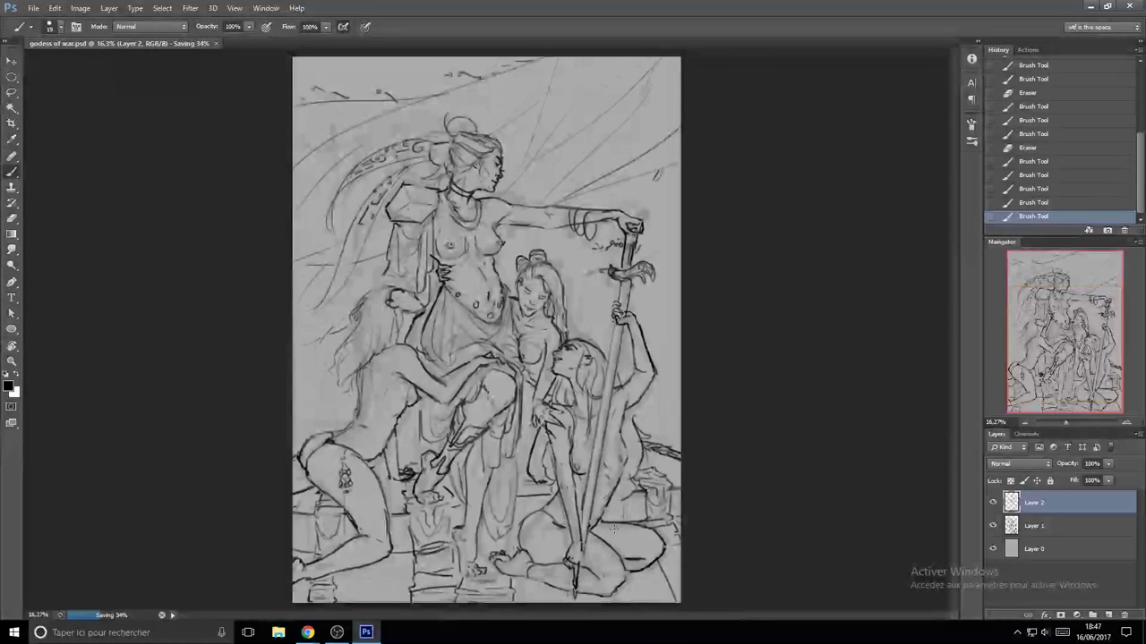
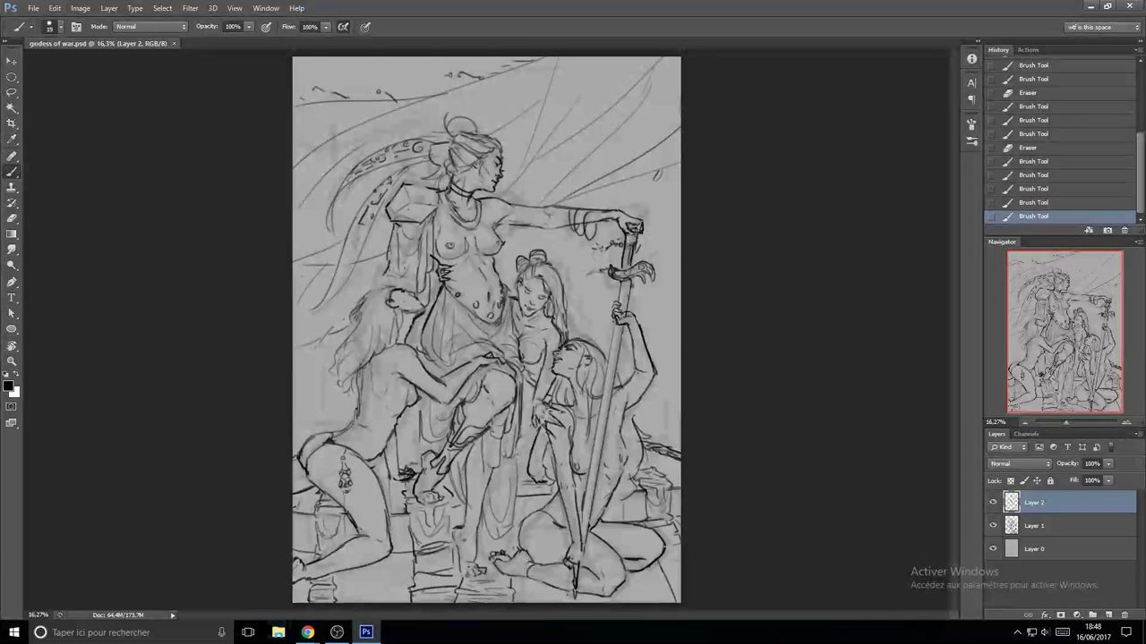
- Check the Twitch chat window and return to the drawing
mouse_move(307, 632)
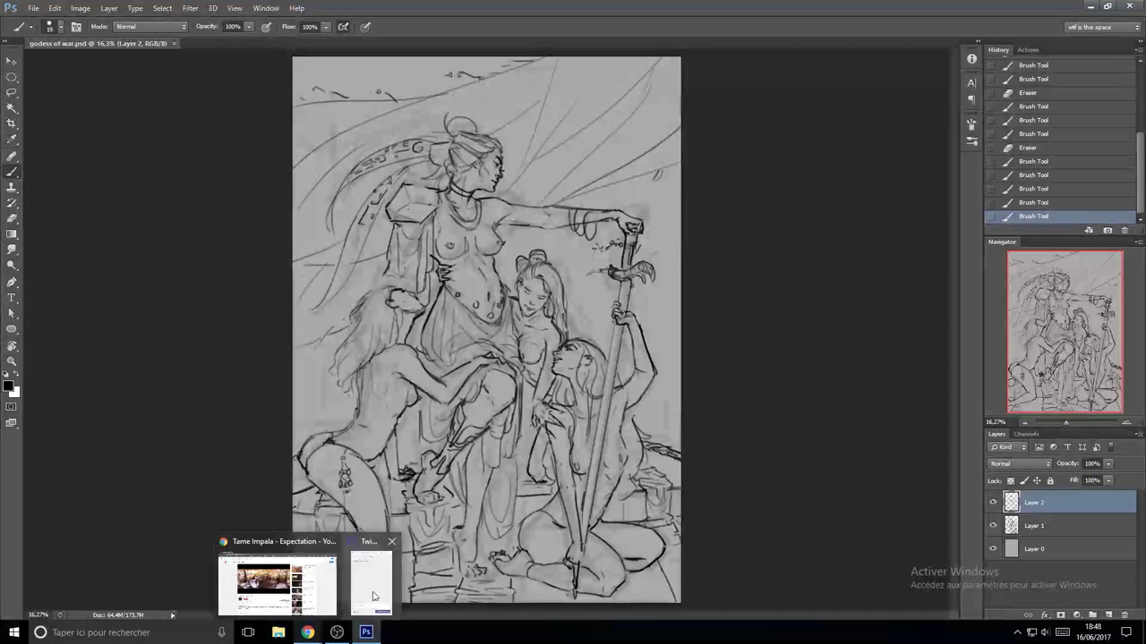
mouse_move(366, 632)
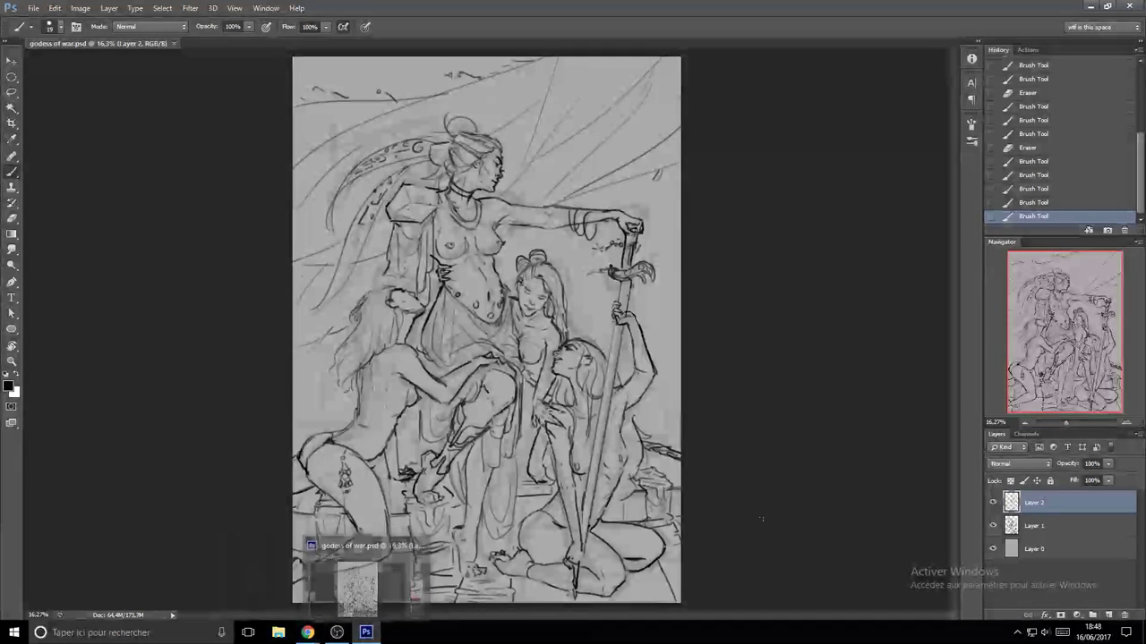
left_click(379, 595)
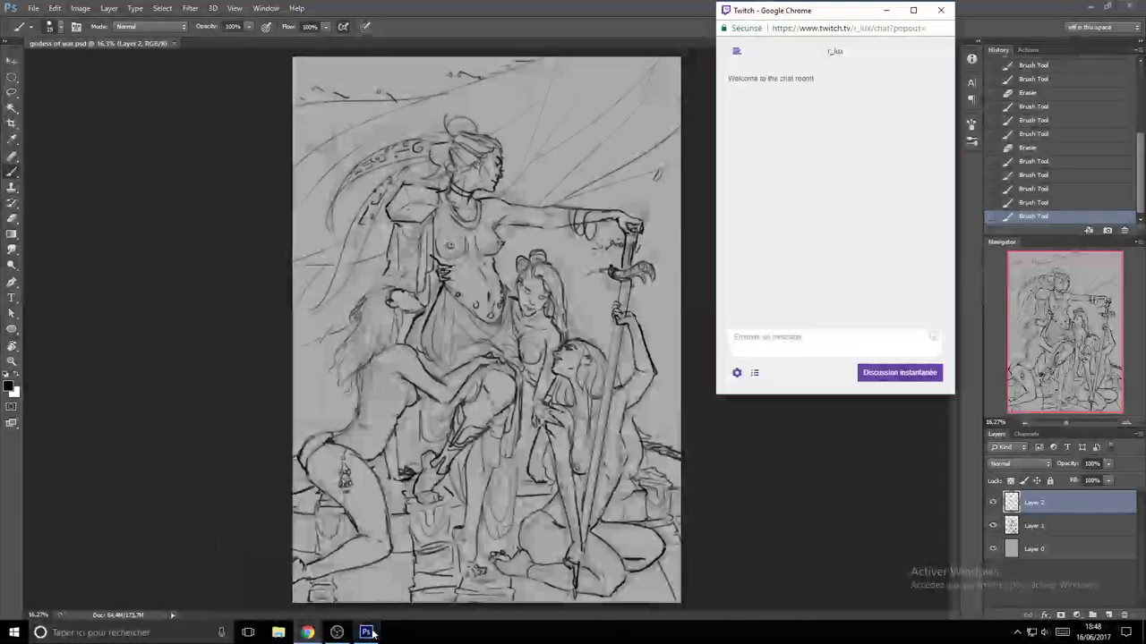
left_click(366, 632)
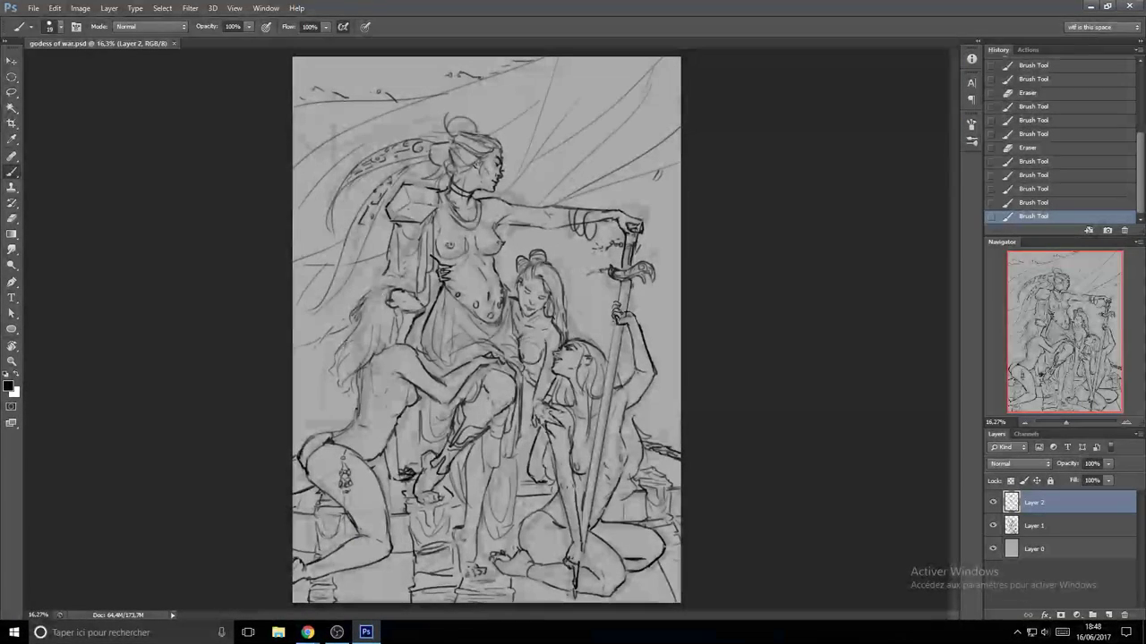
- Sketch flowing hair strands over the head and back of the woman kneeling away from the sword
scroll(393, 468, "up", 2)
left_click_drag(346, 335, 341, 380)
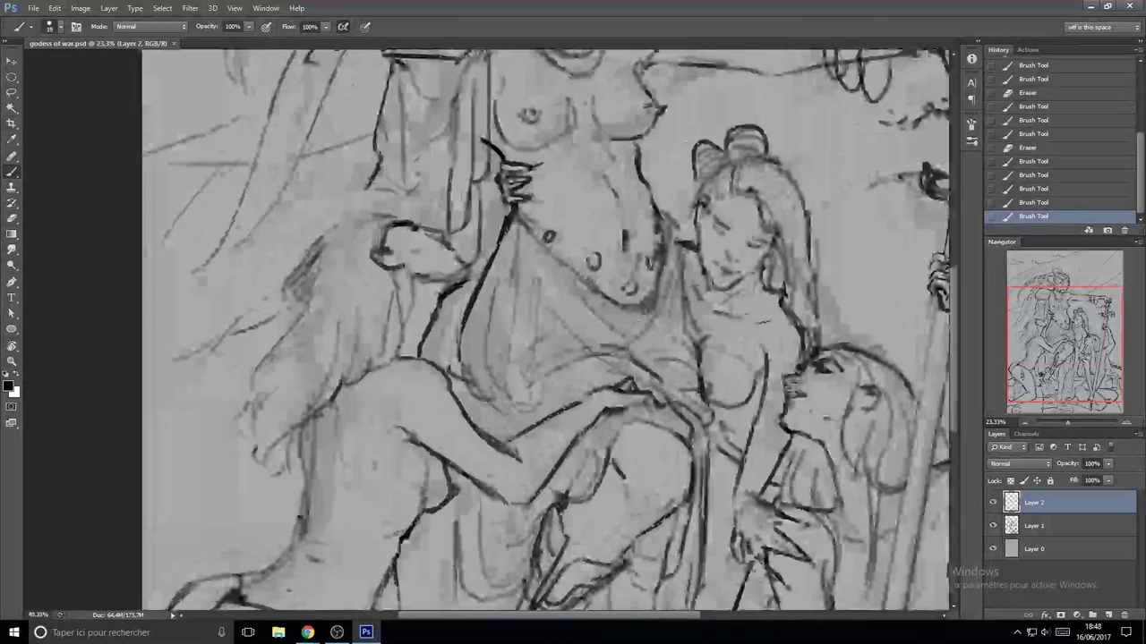
scroll(264, 246, "up", 1)
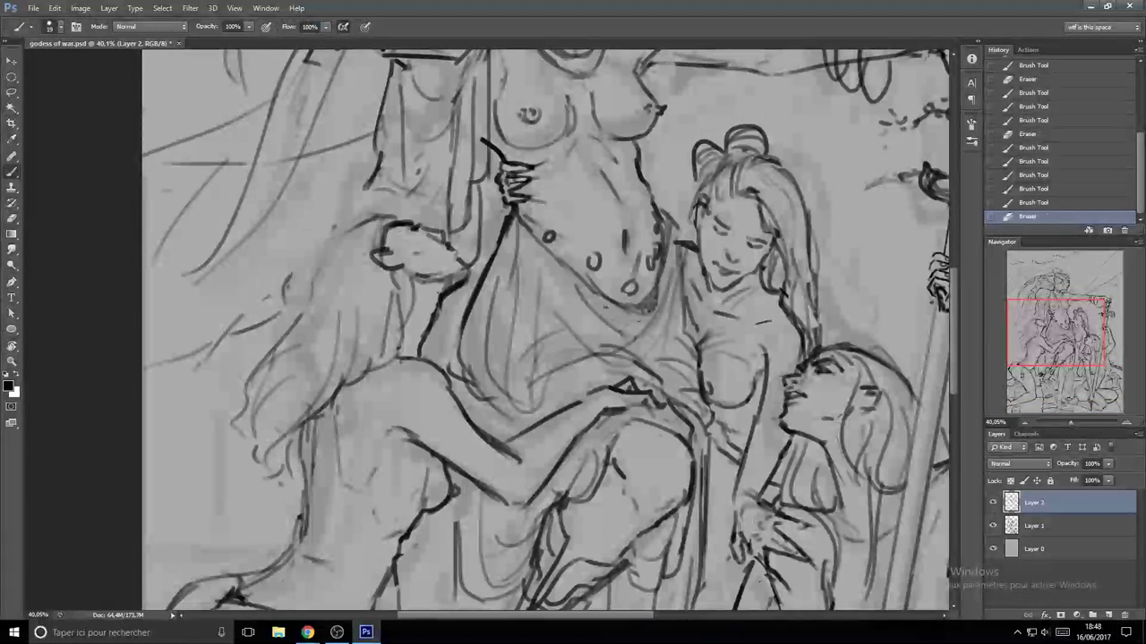
mouse_move(376, 220)
left_mouse_down()
mouse_move(327, 254)
mouse_move(310, 297)
mouse_move(271, 340)
left_mouse_up()
left_click_drag(374, 249, 335, 269)
left_click_drag(335, 268, 295, 340)
left_click_drag(384, 277, 270, 345)
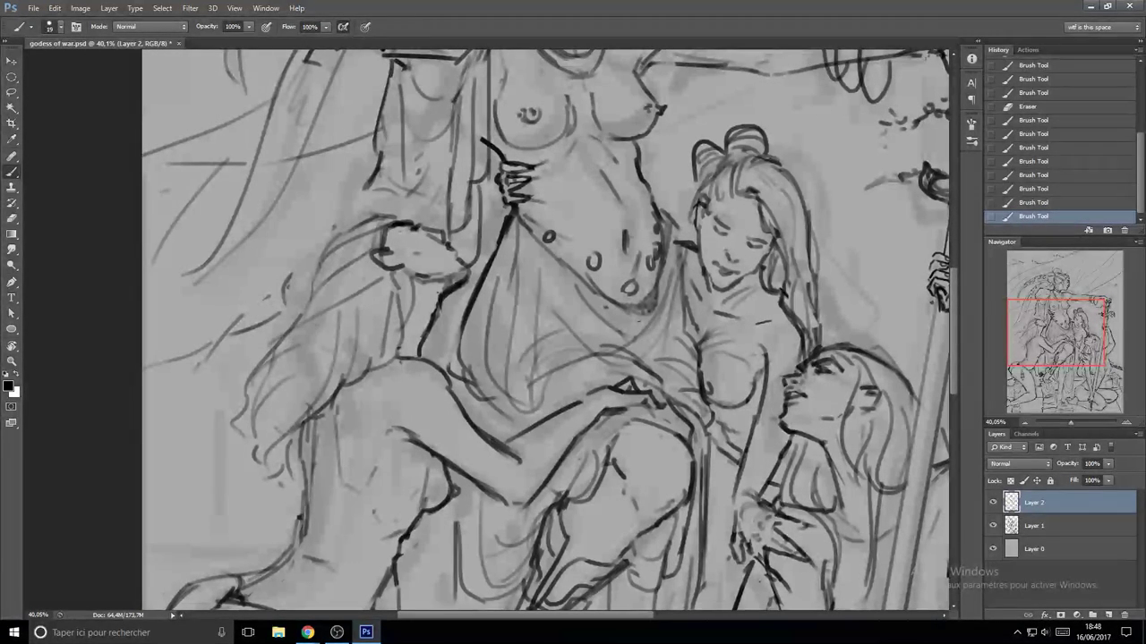
- Rework the lines where the hand meets the kneeling woman's hair, saving the file along the way
key("e")
key("b")
mouse_move(389, 229)
left_mouse_down()
mouse_move(375, 241)
mouse_move(383, 252)
left_mouse_up()
key("e")
key("b")
mouse_move(378, 240)
left_mouse_down()
mouse_move(379, 265)
mouse_move(395, 242)
mouse_move(397, 252)
left_mouse_up()
mouse_move(403, 251)
left_mouse_down()
mouse_move(395, 263)
mouse_move(327, 279)
mouse_move(363, 278)
left_mouse_up()
key("ctrl+s")
left_click_drag(416, 237, 376, 237)
- Flip the canvas horizontally and erase the dark tapering shape behind the kneeling sword holder with a larger eraser
key("ctrl+shift+h")
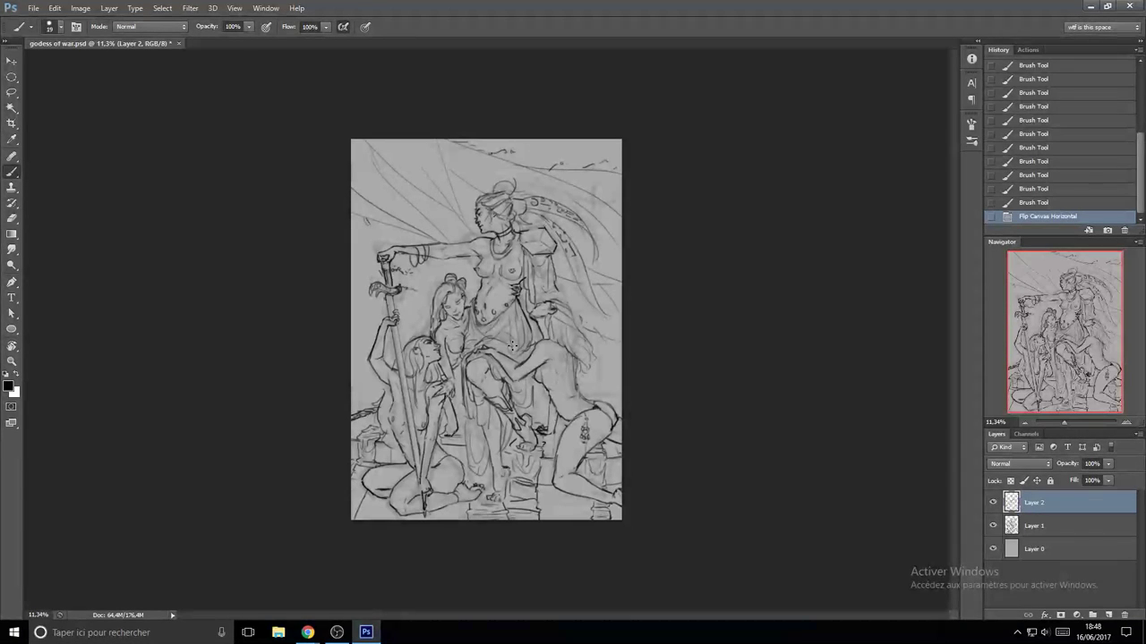
left_click_drag(312, 413, 397, 367)
key("e")
right_click(396, 367)
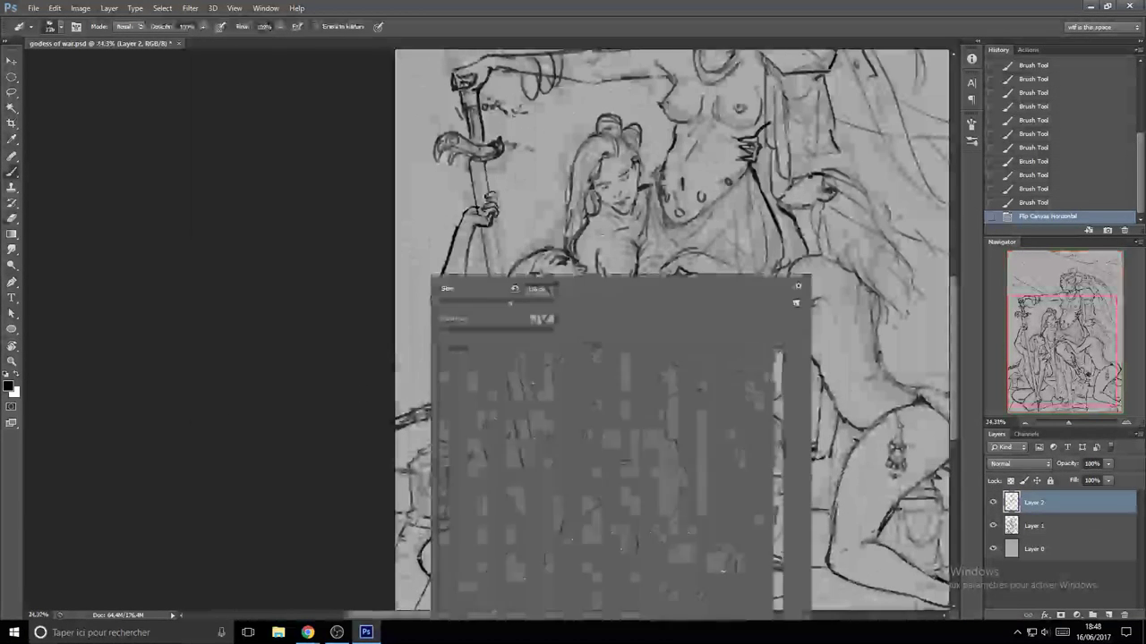
double_click(457, 371)
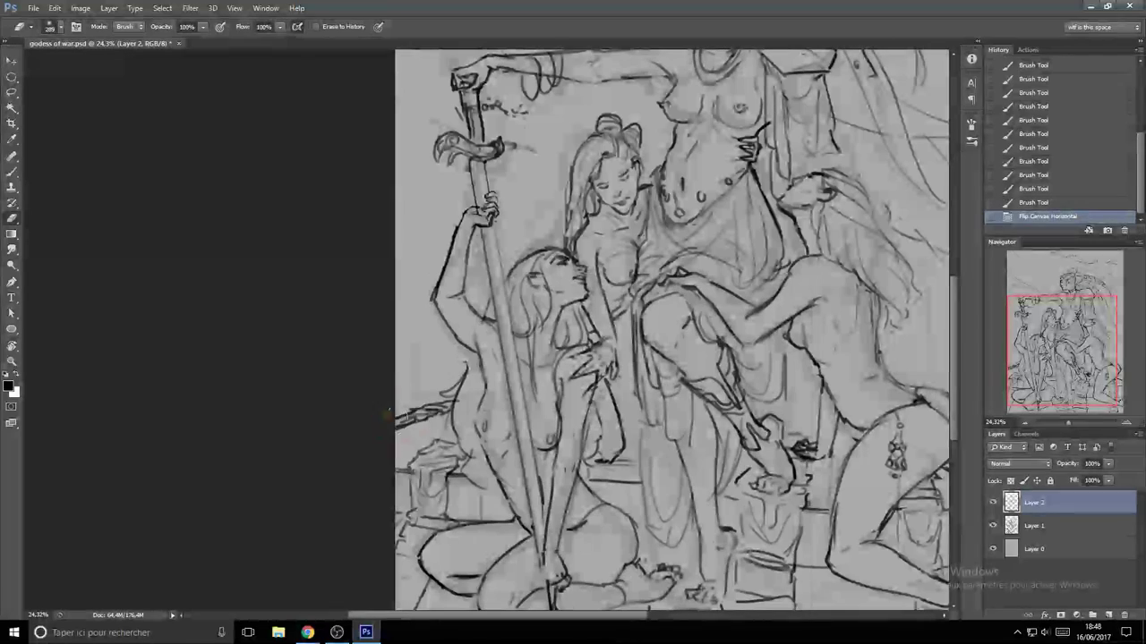
left_click_drag(445, 405, 388, 422)
key("b")
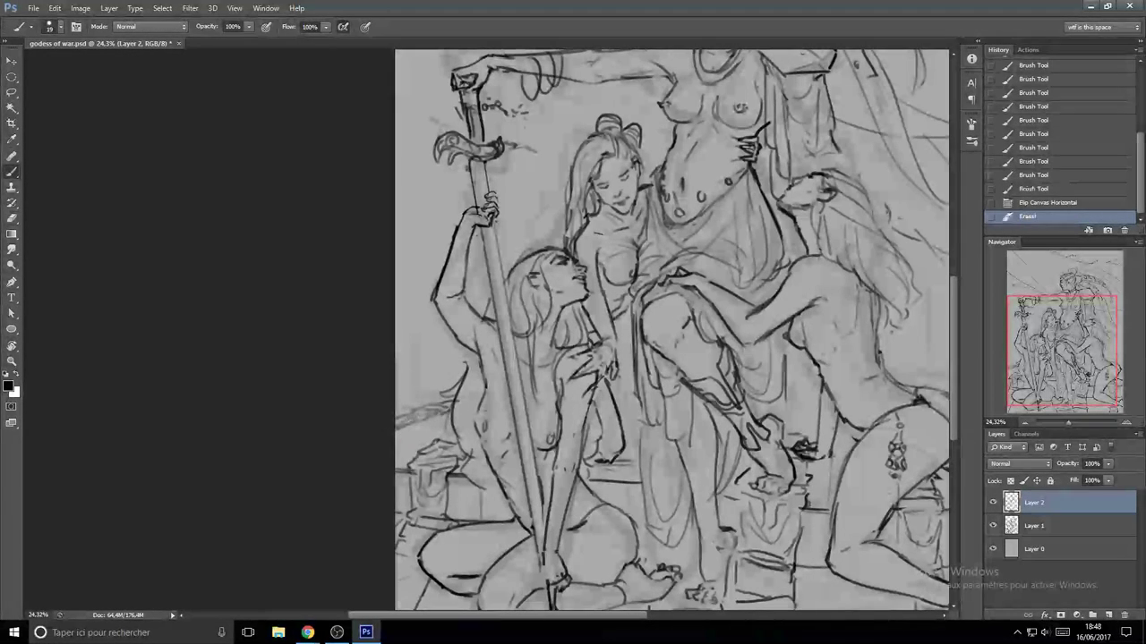
- Sketch loose background lines between the canvas edge and the kneeling sword holder's back
left_click_drag(455, 391, 437, 399)
mouse_move(440, 397)
left_mouse_down()
mouse_move(397, 394)
mouse_move(397, 382)
left_mouse_up()
mouse_move(482, 410)
left_mouse_down()
mouse_move(402, 402)
mouse_move(449, 405)
left_mouse_up()
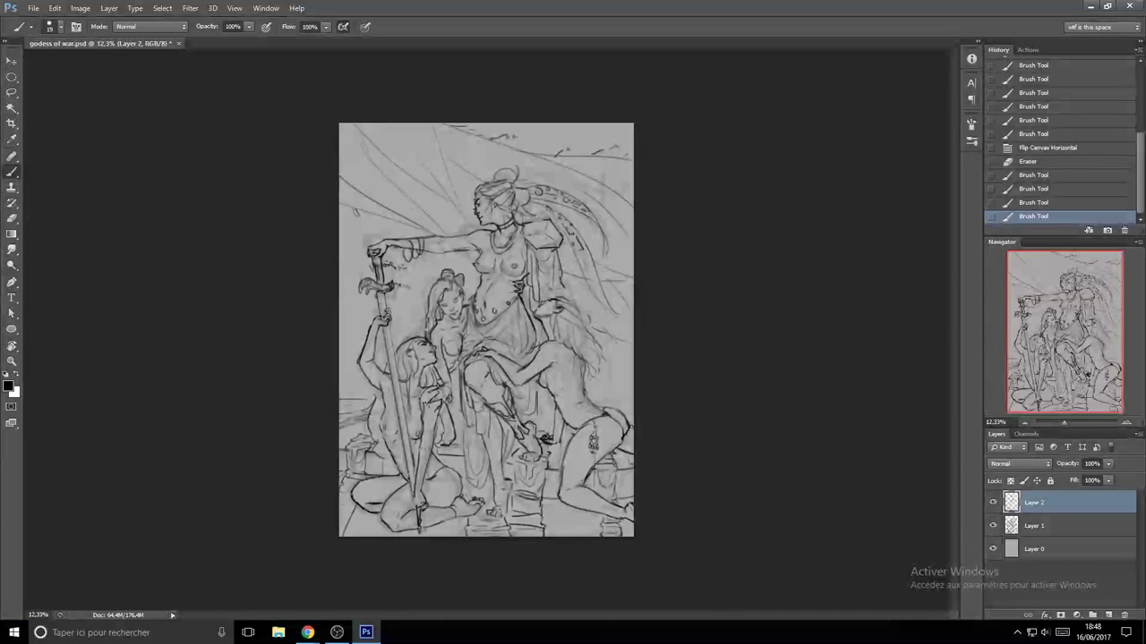
- Try a straight horizon line on Layer 2, undo it, and redraw it across the canvas on a new layer
left_click_drag(633, 397, 341, 399)
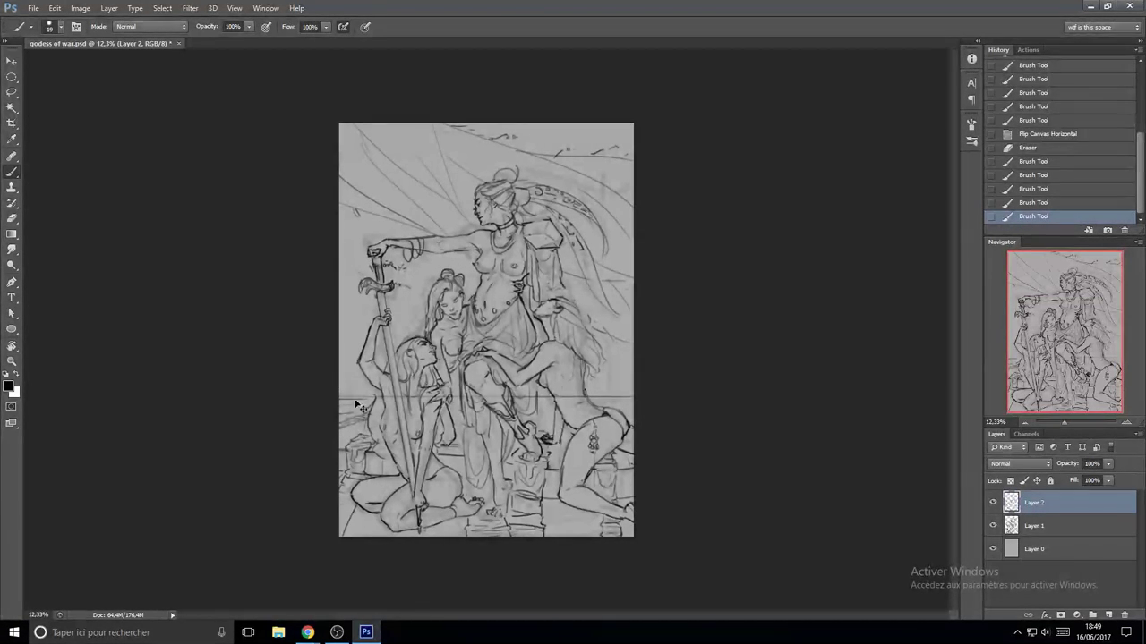
key("ctrl+z")
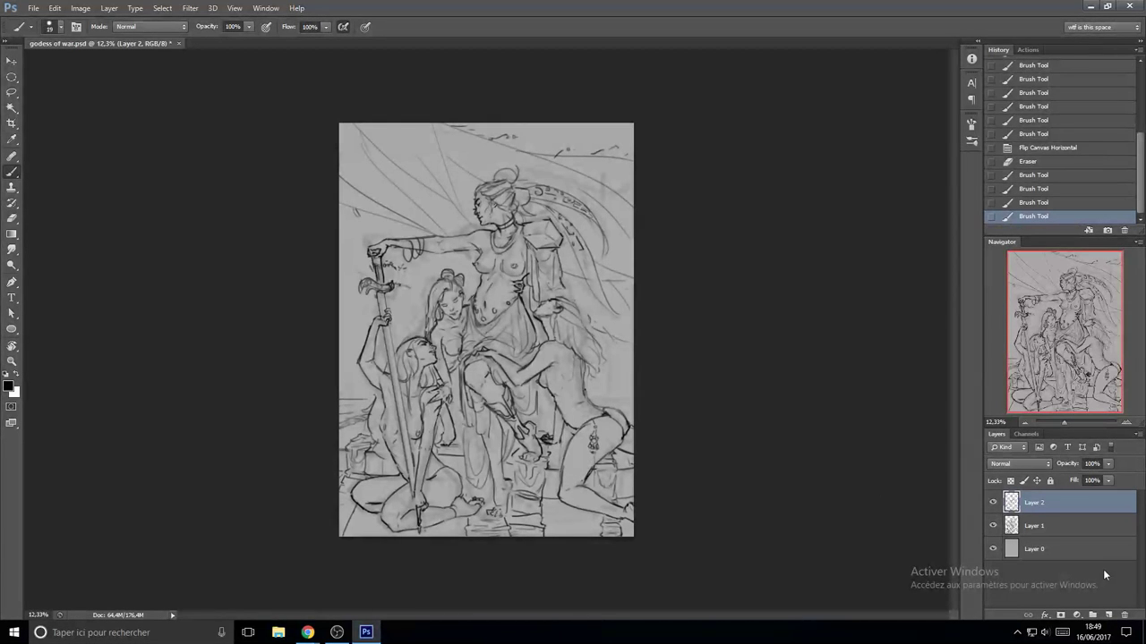
left_click(1107, 615)
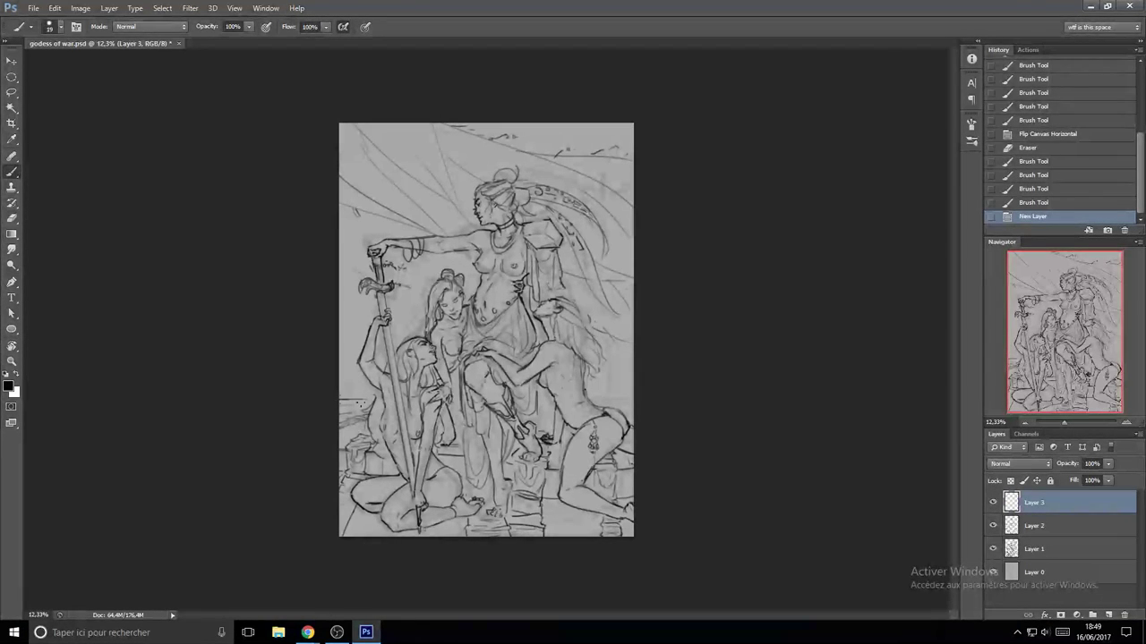
- Erase the parts of the Layer 3 horizon line that cross the figures and the sword
key("e")
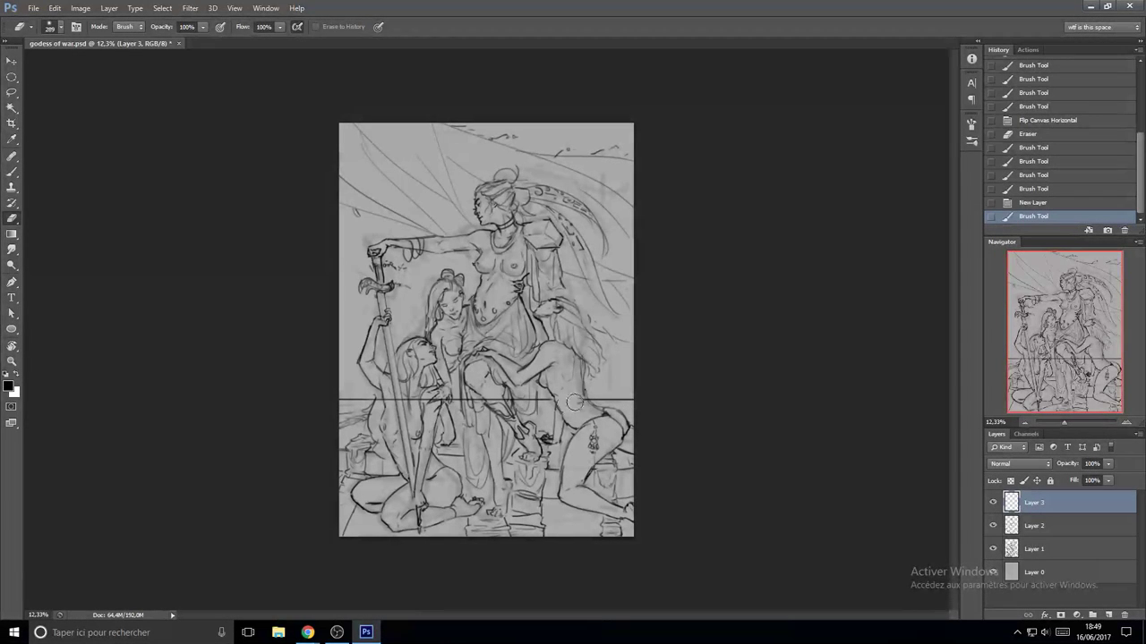
left_click_drag(581, 405, 524, 403)
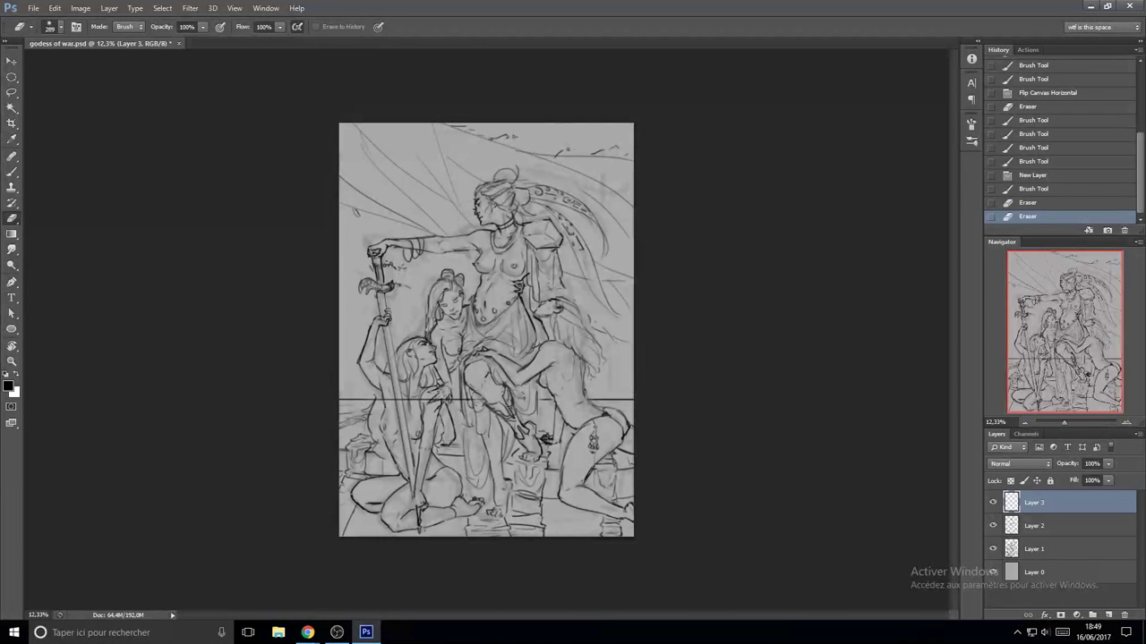
left_click(474, 402)
left_click(437, 400)
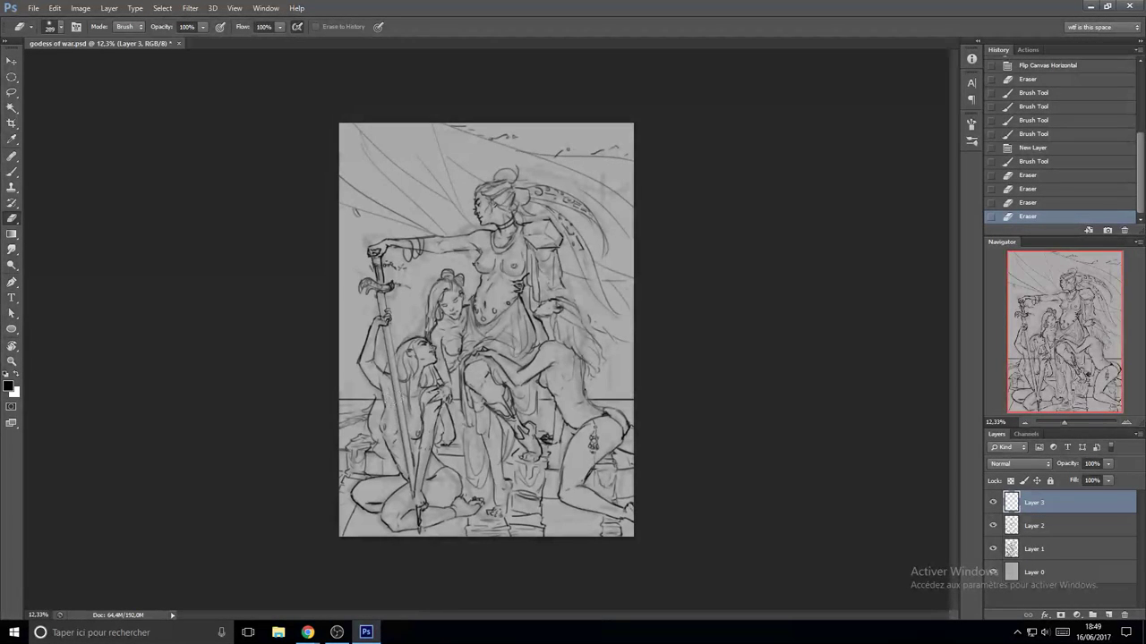
left_click(383, 400)
left_click(423, 445)
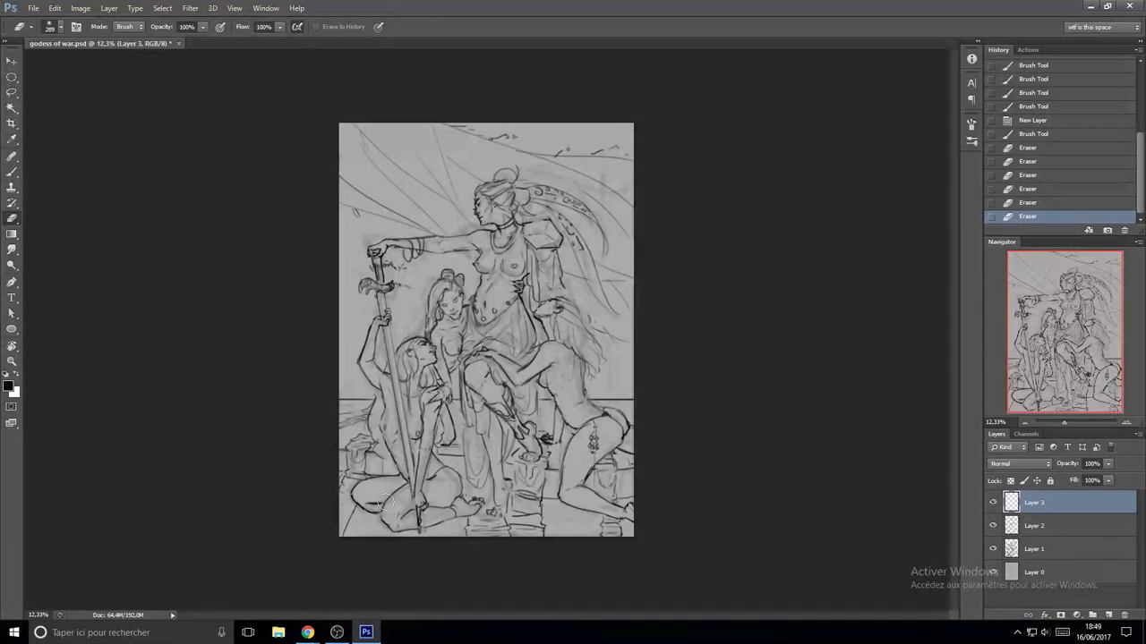
- Move the horizon line higher on the canvas and erase the old short horizon stroke on Layer 2
left_click_drag(480, 409, 475, 356)
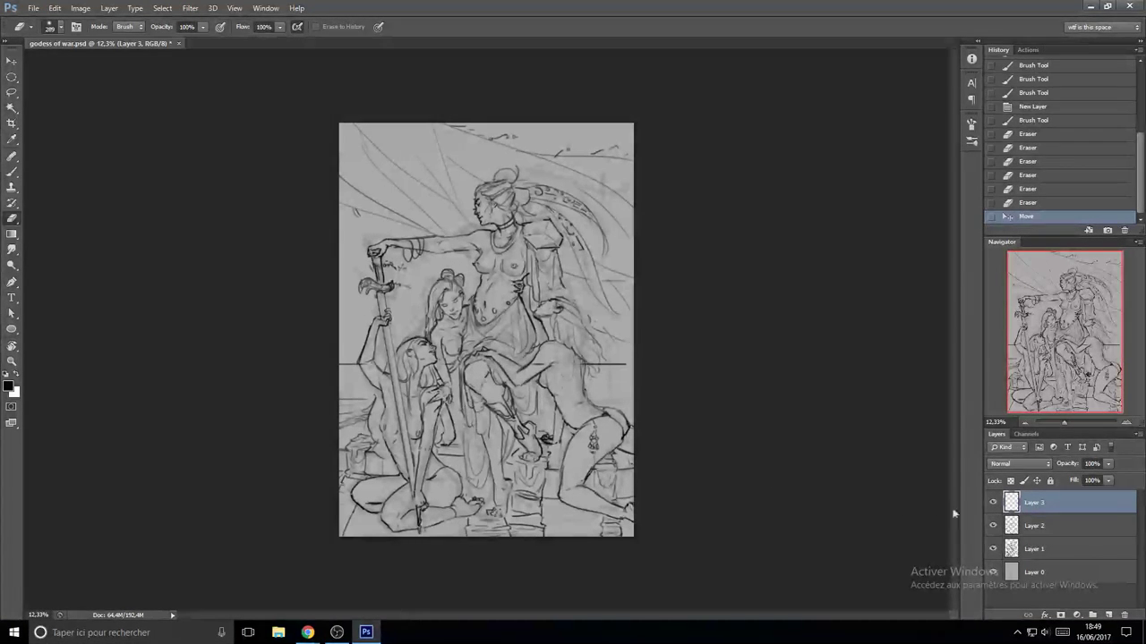
left_click(1039, 528)
left_click_drag(349, 400, 359, 401)
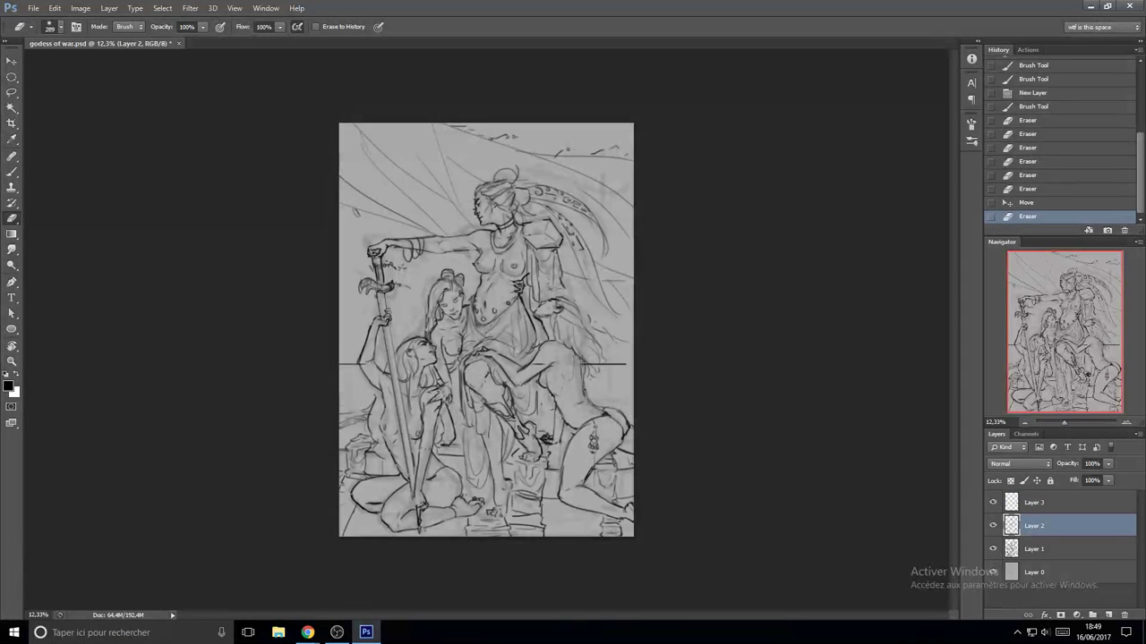
- Raise the Layer 3 horizon line further and erase its overlaps with the figures so it reaches both canvas edges
left_click(1032, 505)
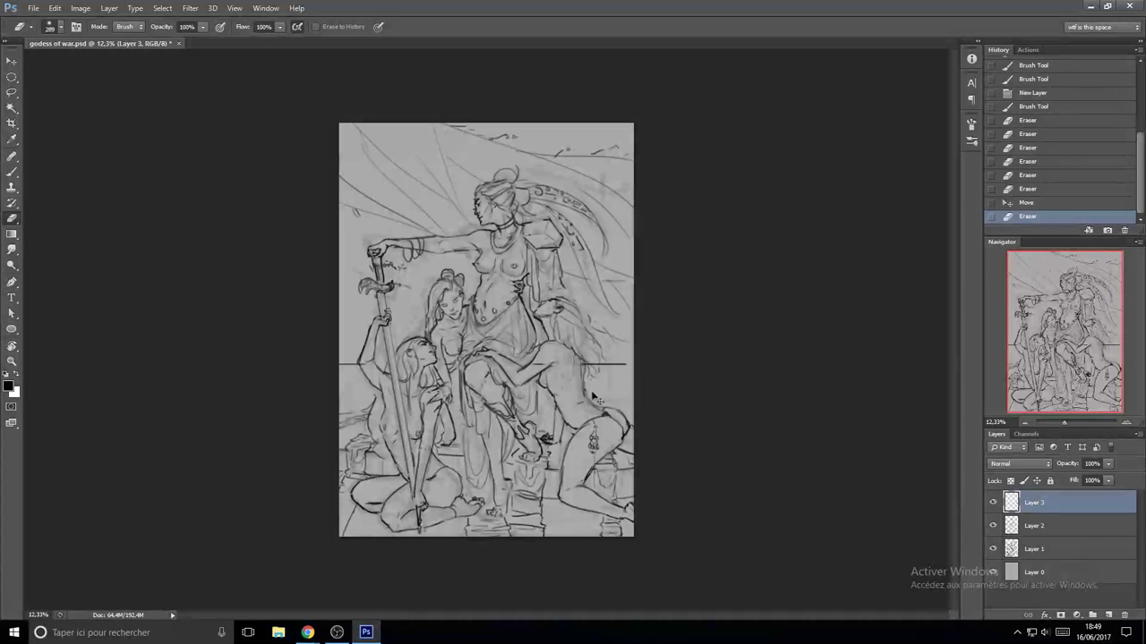
left_click_drag(573, 375, 574, 395)
left_click_drag(572, 460, 574, 395)
mouse_move(574, 396)
left_mouse_down()
mouse_move(570, 421)
mouse_move(556, 417)
left_mouse_up()
left_click_drag(609, 362, 592, 395)
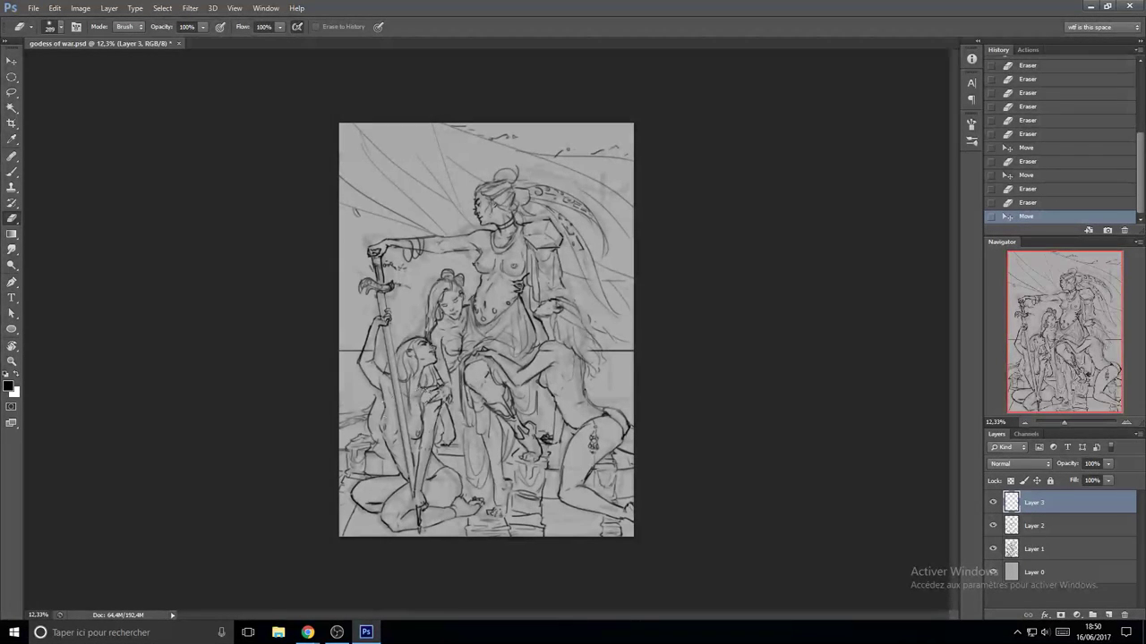
- Draw a straight diagonal perspective guide on Layer 3 from behind the sword holder up toward the horizon
key("b")
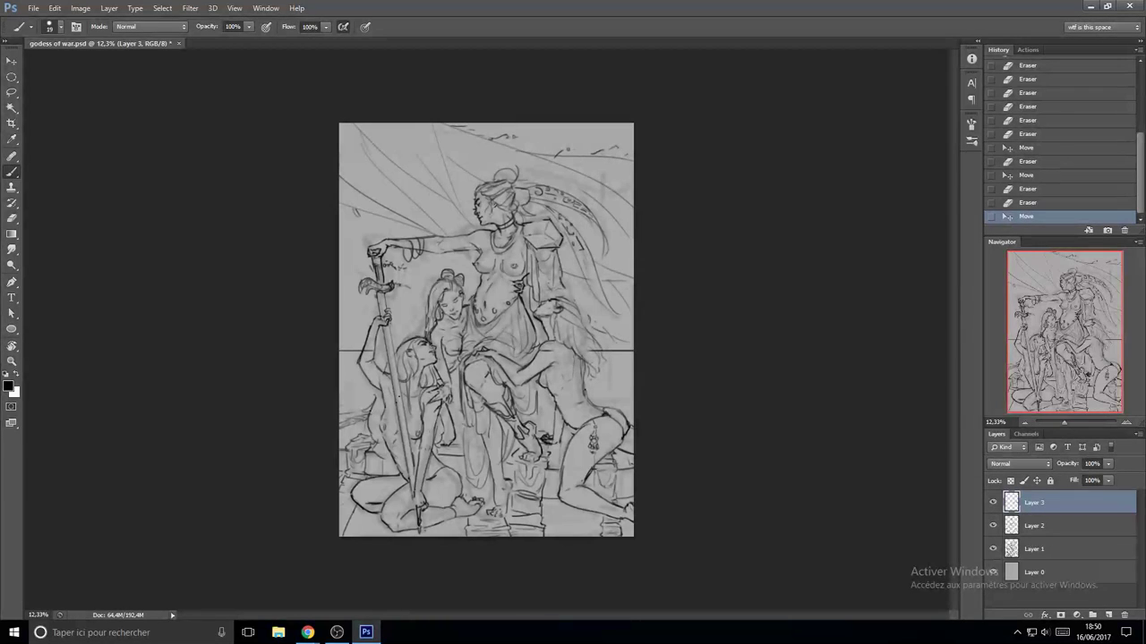
left_click_drag(344, 421, 520, 357)
key("ctrl+z")
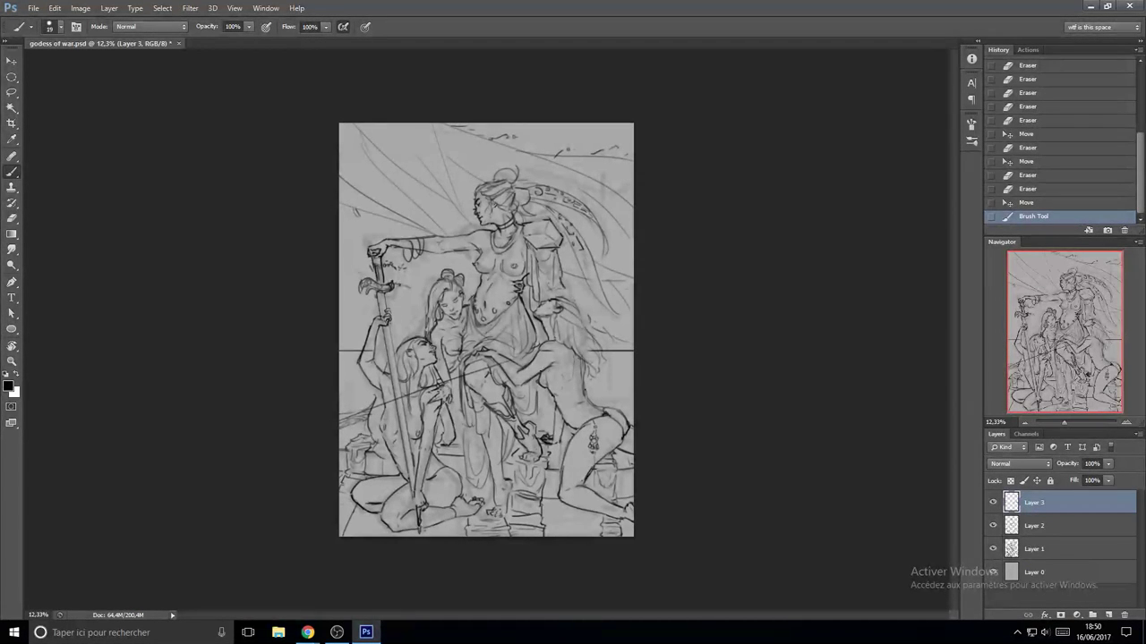
- Try several steep perspective guide strokes through the kneeling figures and over the floor, undoing each one
left_click_drag(565, 403, 593, 481)
key("ctrl+z")
key("ctrl+z")
mouse_move(554, 349)
left_mouse_down()
mouse_move(610, 521)
mouse_move(604, 535)
mouse_move(590, 477)
mouse_move(606, 522)
left_mouse_up()
key("ctrl+z")
key("ctrl+z")
left_click_drag(572, 359, 595, 495)
key("ctrl+z")
left_click_drag(437, 450, 466, 488)
key("ctrl+z")
scroll(473, 487, "up", 4)
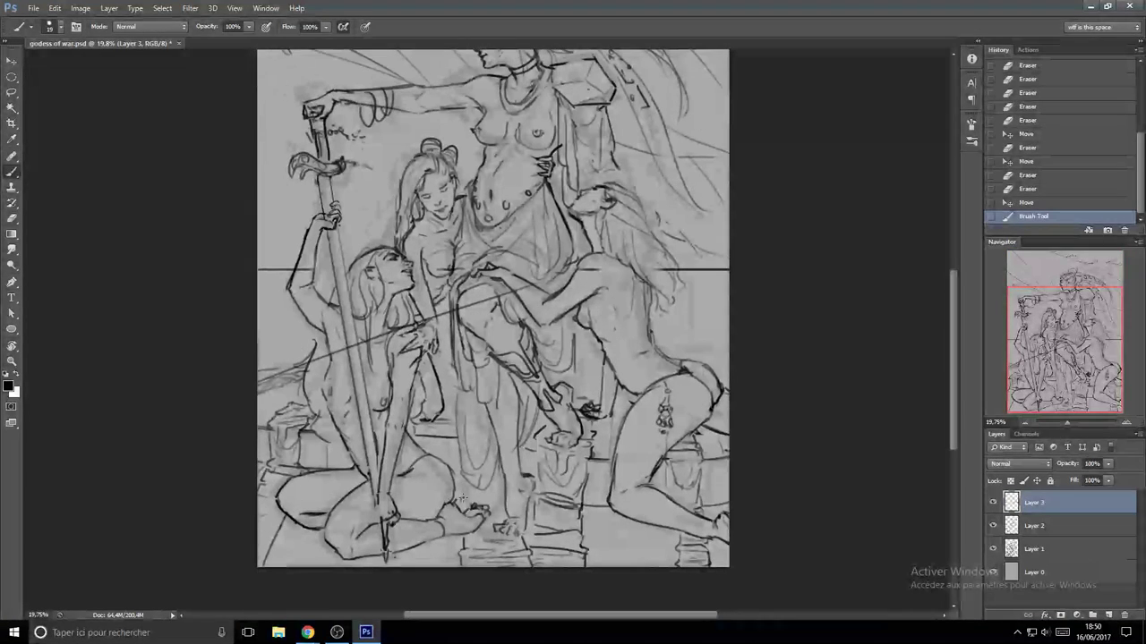
- Sketch short horizontal strokes at the hem of the goddess's hanging cloth near the floor and clean them up with the eraser
mouse_move(456, 504)
left_mouse_down()
mouse_move(478, 495)
mouse_move(468, 476)
mouse_move(502, 492)
left_mouse_up()
key("ctrl+z")
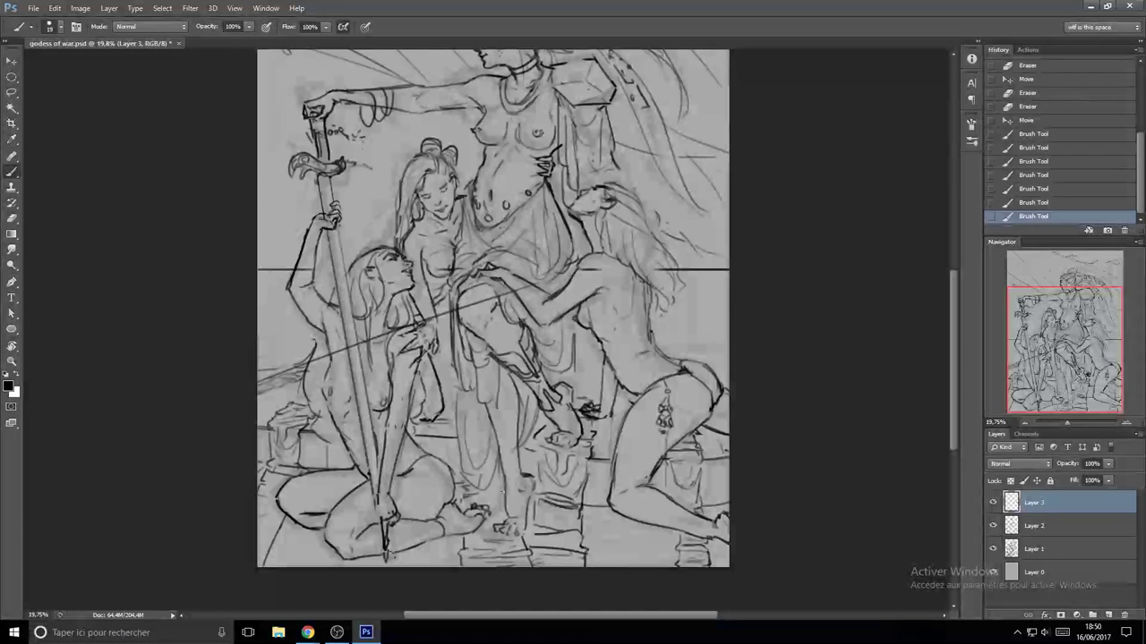
key("ctrl+z")
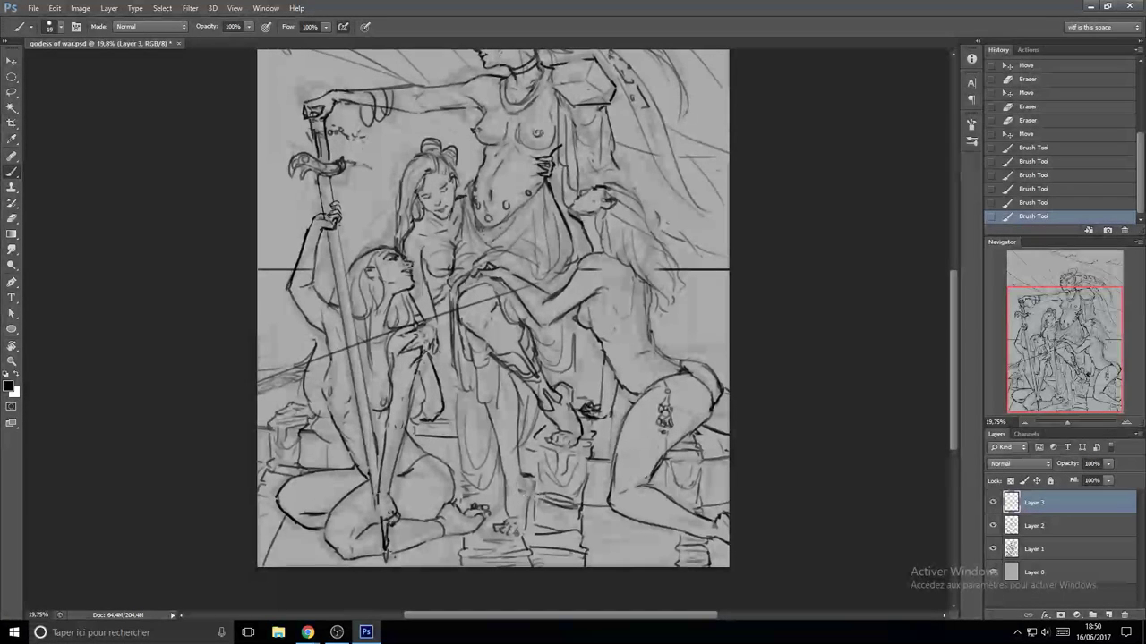
key("ctrl+z")
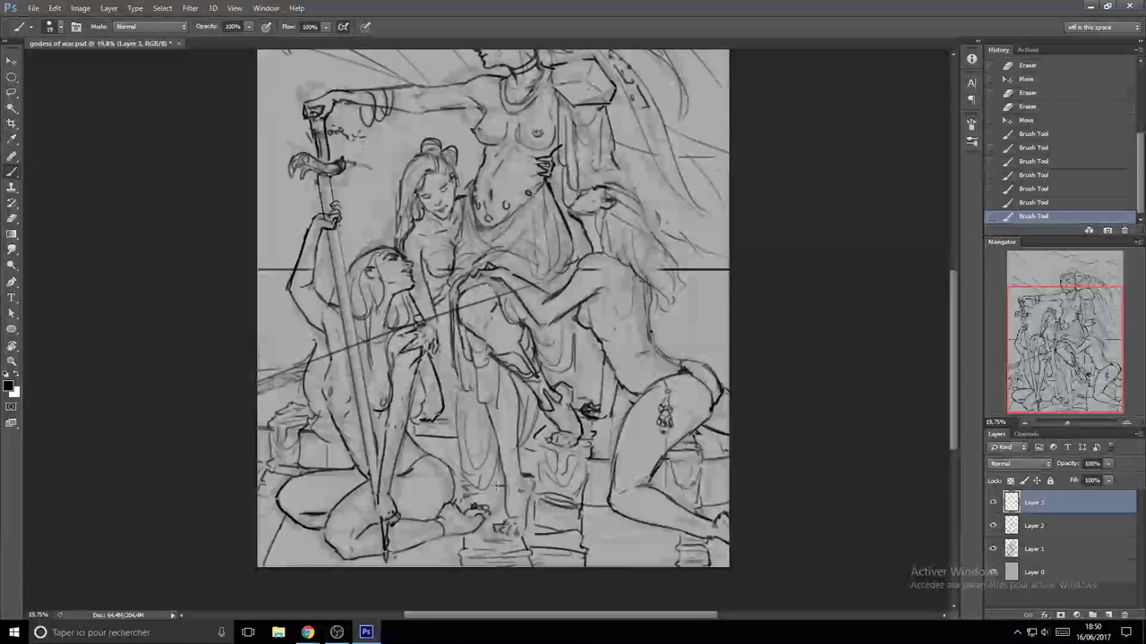
left_click_drag(501, 485, 501, 487)
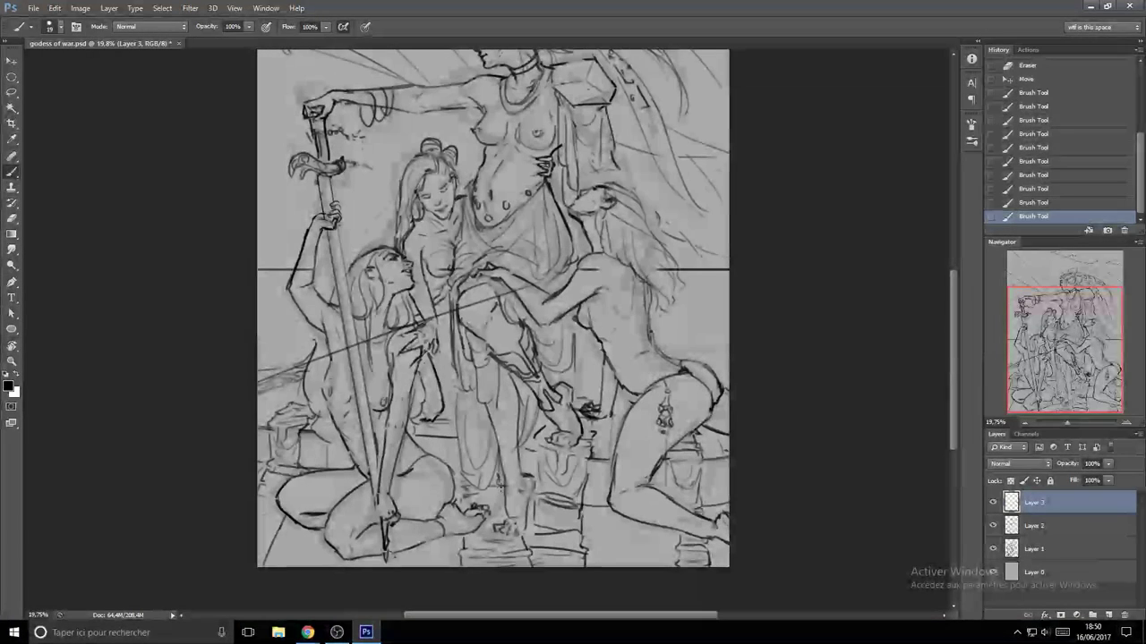
key("ctrl+shift+z")
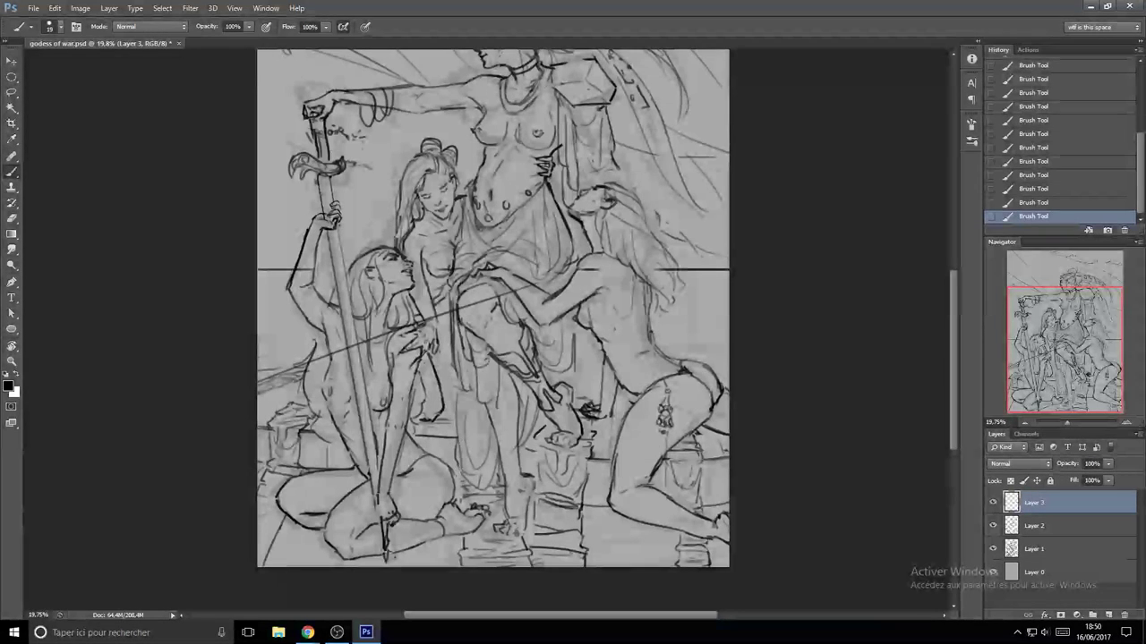
key("e")
left_click_drag(459, 448, 468, 470)
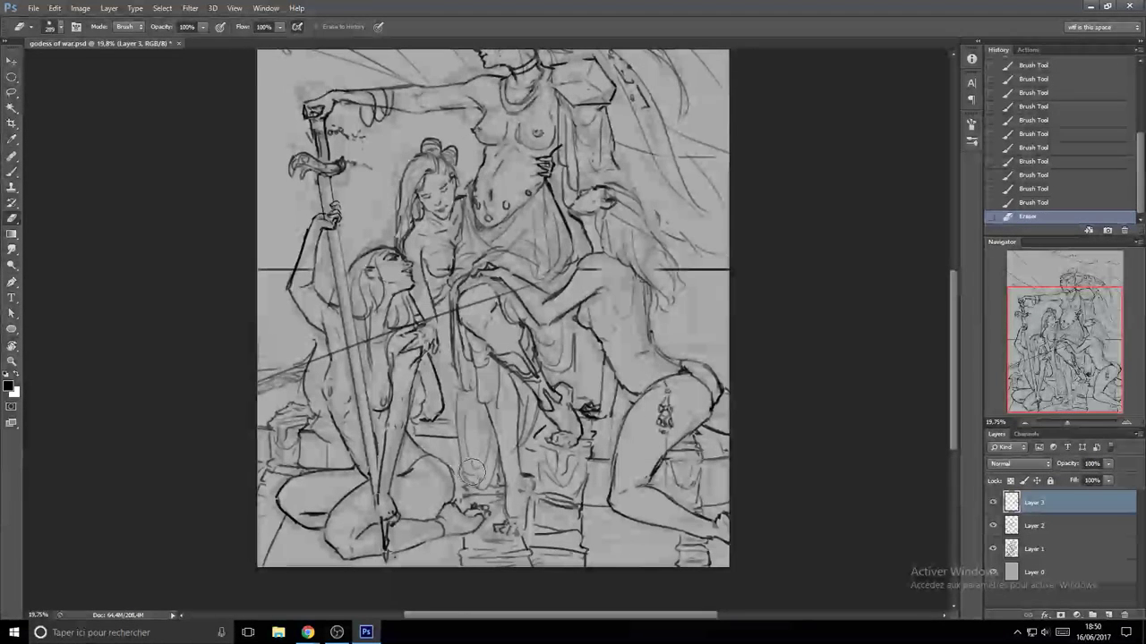
- Cut the new strokes around the goddess's foot out of Layer 3 and merge them into Layer 2
key("l")
left_click_drag(521, 566, 501, 431)
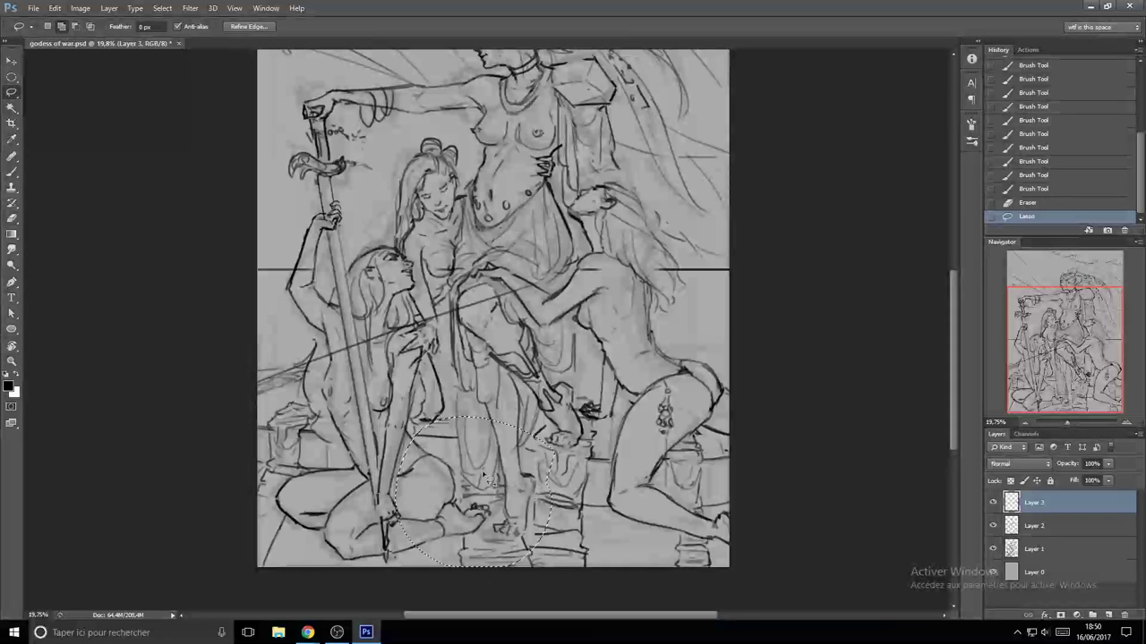
right_click(486, 473)
left_click(541, 330)
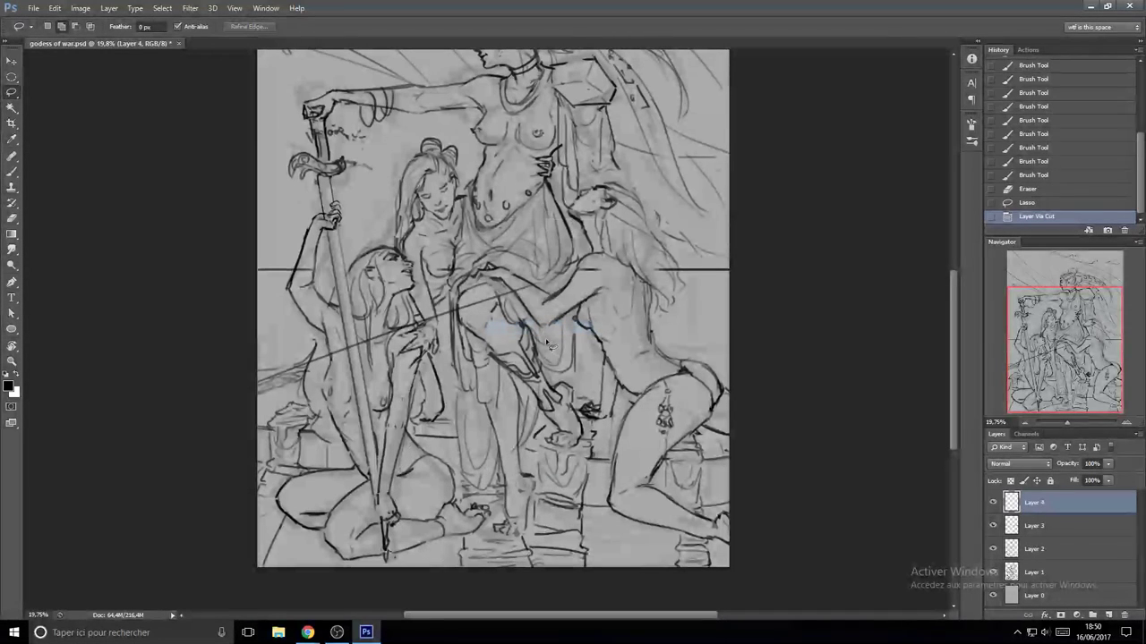
left_click_drag(1032, 504, 1033, 539)
key("ctrl+e")
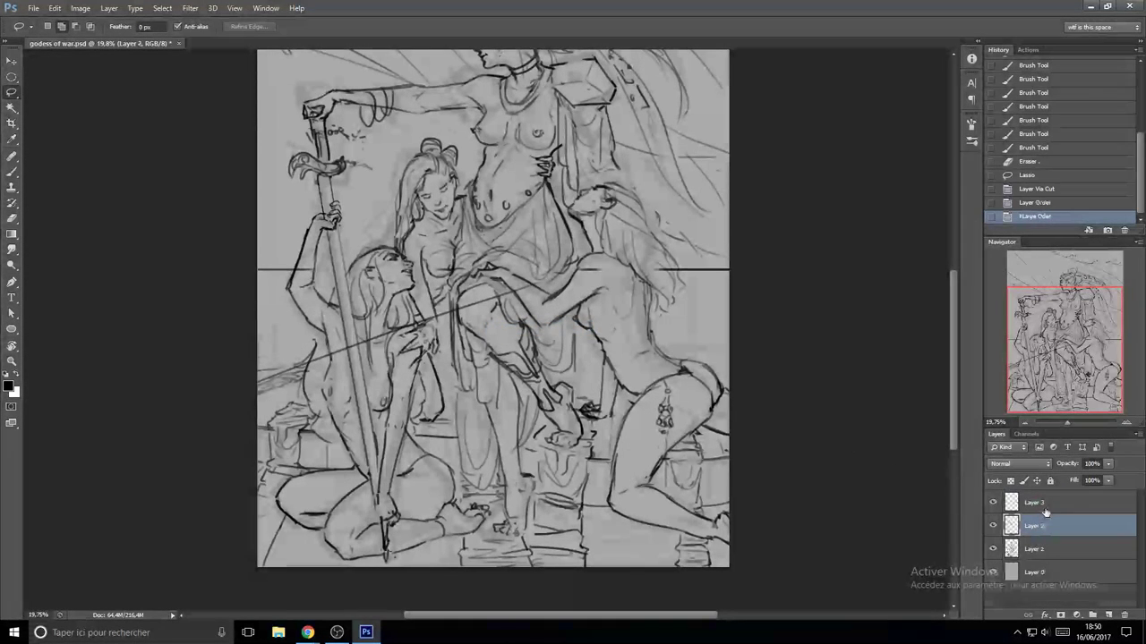
- Clear the diagonal perspective guide on Layer 3 and redraw the horizon as a straight line across the full canvas width
left_click(1043, 509)
mouse_move(635, 328)
left_mouse_down()
mouse_move(637, 348)
mouse_move(618, 324)
left_mouse_up()
key("e")
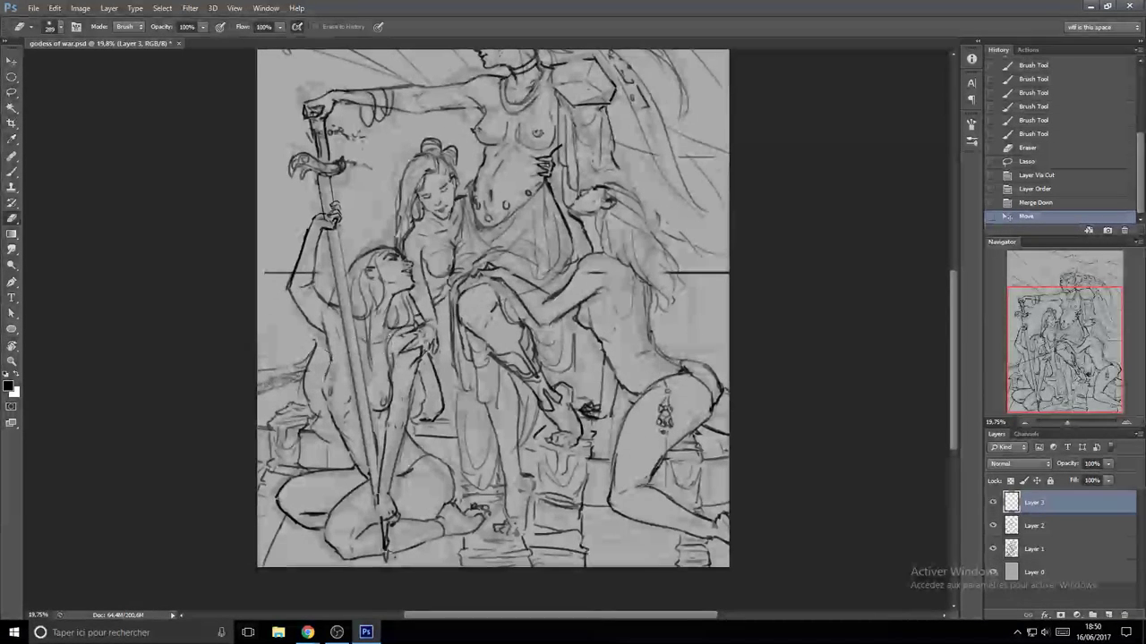
left_click_drag(611, 272, 581, 272)
scroll(492, 353, "down", 5)
mouse_move(495, 356)
left_mouse_down()
mouse_move(626, 350)
mouse_move(328, 349)
mouse_move(828, 374)
left_mouse_up()
key("b")
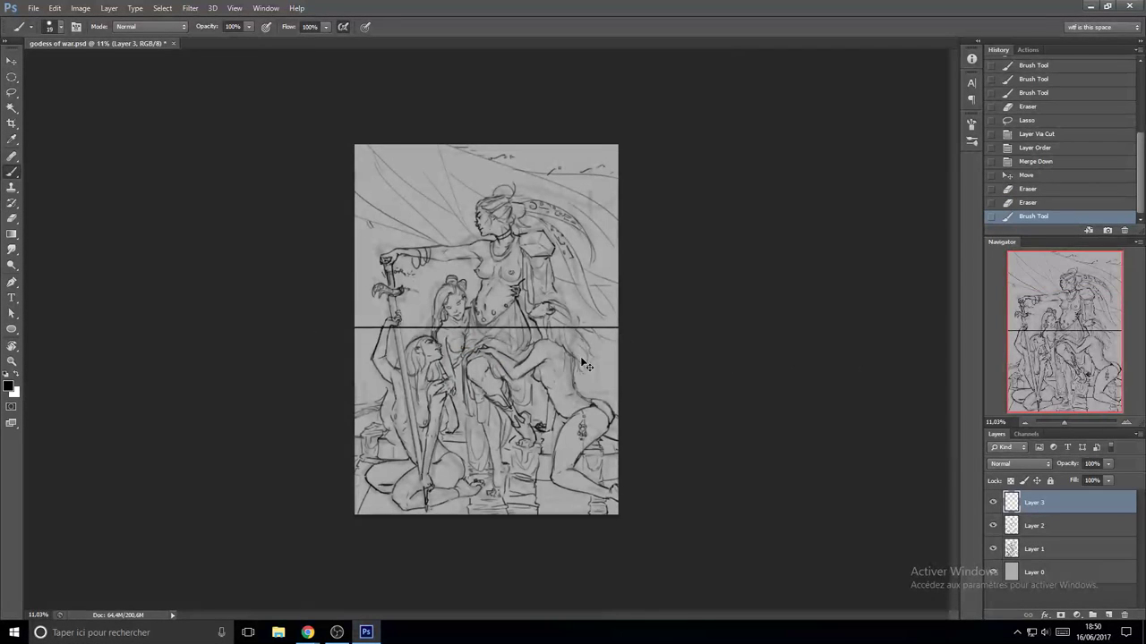
- Lower the horizon line to about the kneeling figures' shoulder level and flip the canvas horizontally
mouse_move(573, 358)
left_mouse_down()
mouse_move(577, 418)
mouse_move(637, 360)
mouse_move(685, 429)
mouse_move(782, 376)
mouse_move(796, 424)
left_mouse_up()
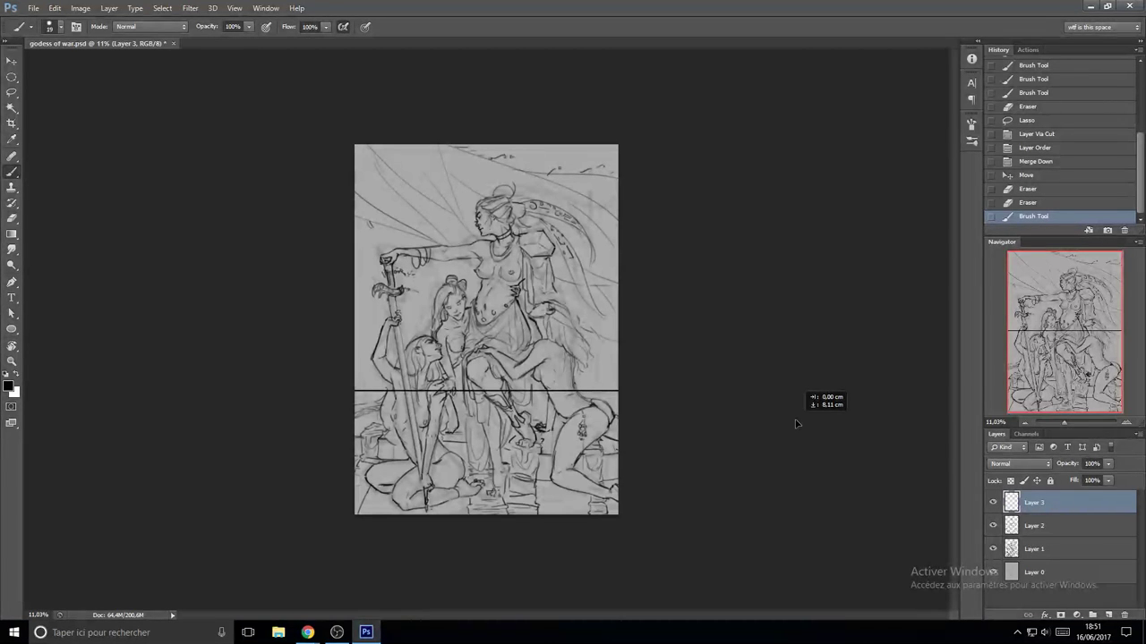
left_click_drag(796, 423, 795, 399)
key("ctrl+shift+h")
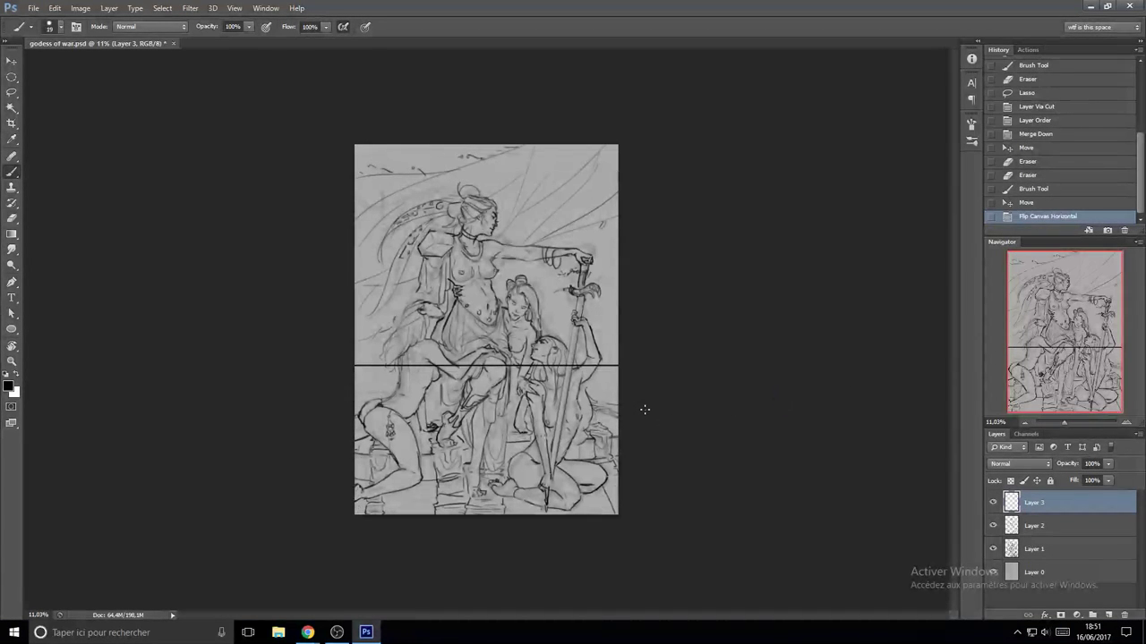
mouse_move(644, 413)
left_mouse_down()
mouse_move(649, 425)
mouse_move(651, 414)
left_mouse_up()
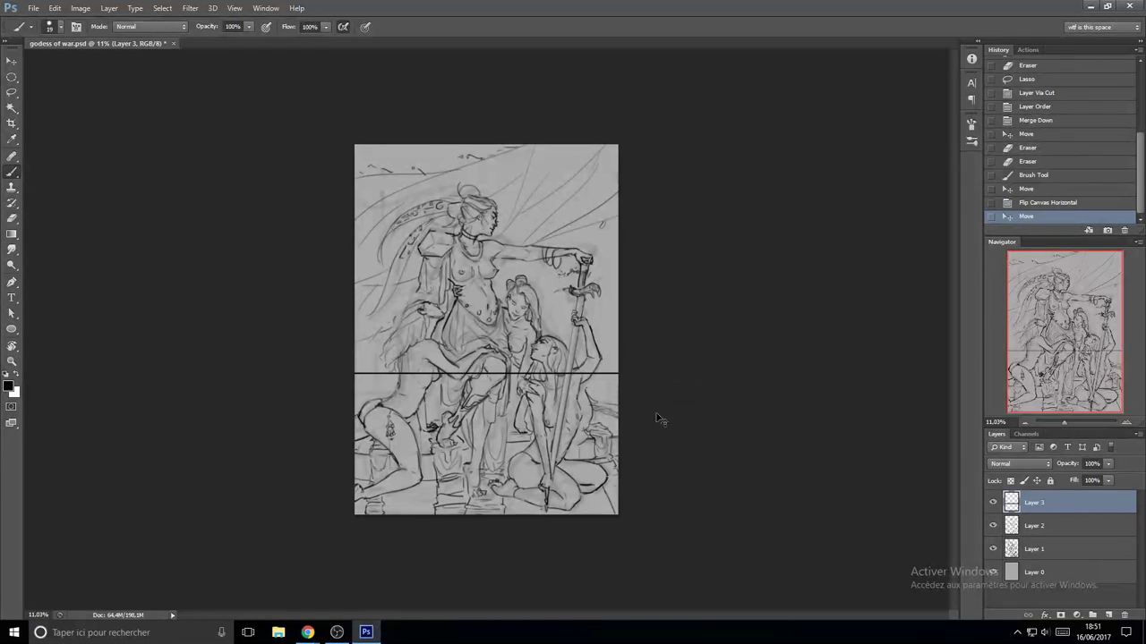
- Erase the horizon line wherever it crosses the figures, leaving only the segments beside them at both canvas edges
key("e")
left_click_drag(451, 370, 435, 367)
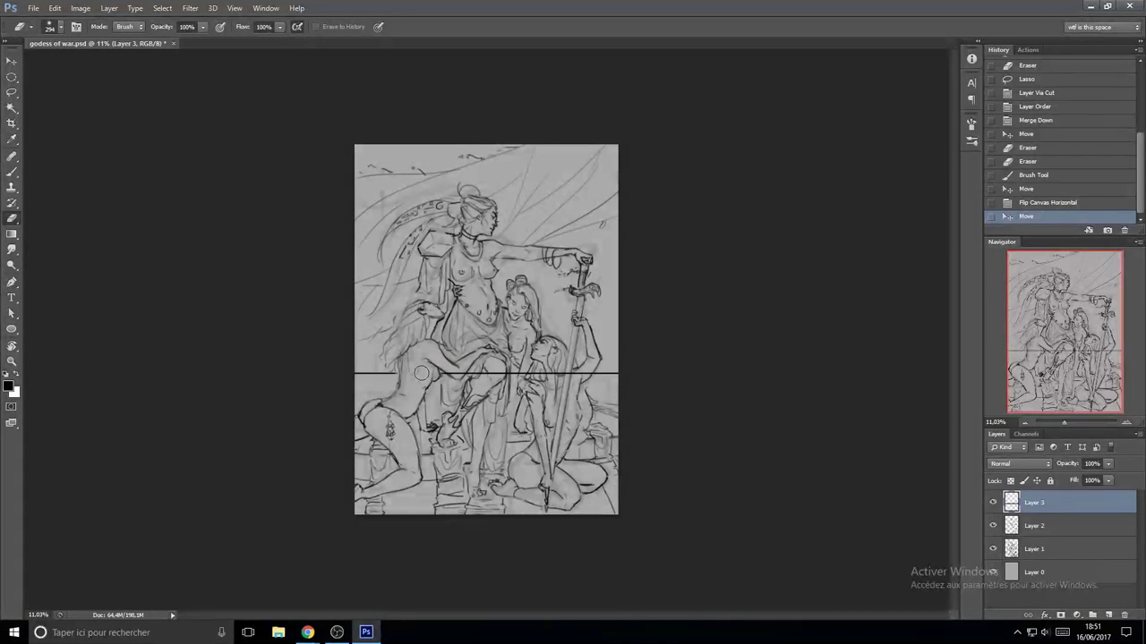
left_click_drag(447, 367, 517, 380)
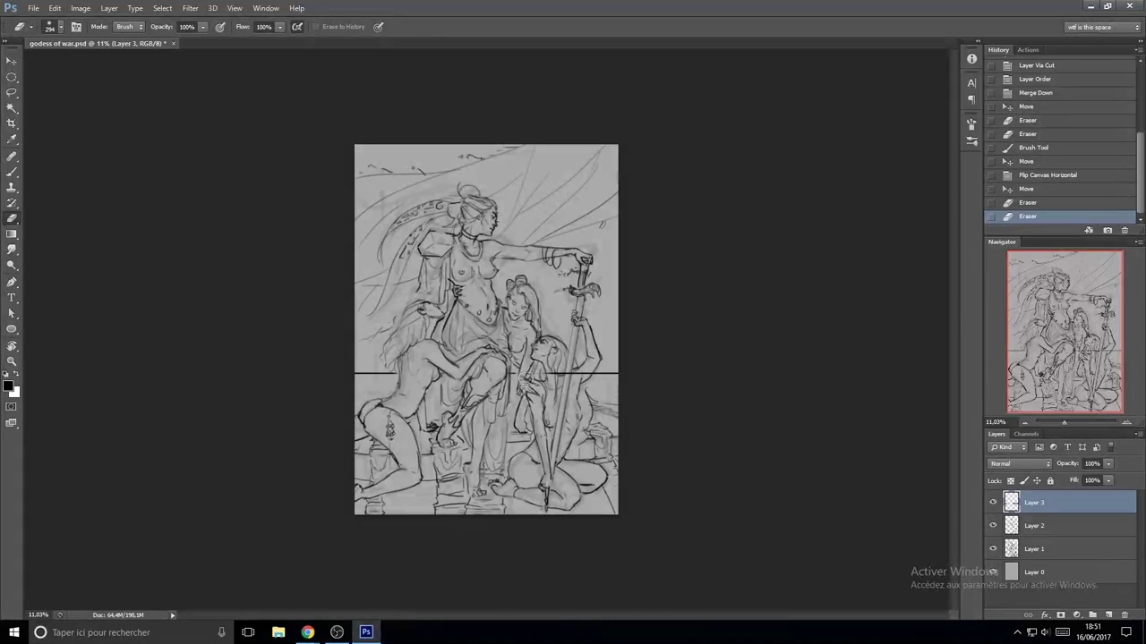
left_click_drag(564, 373, 585, 376)
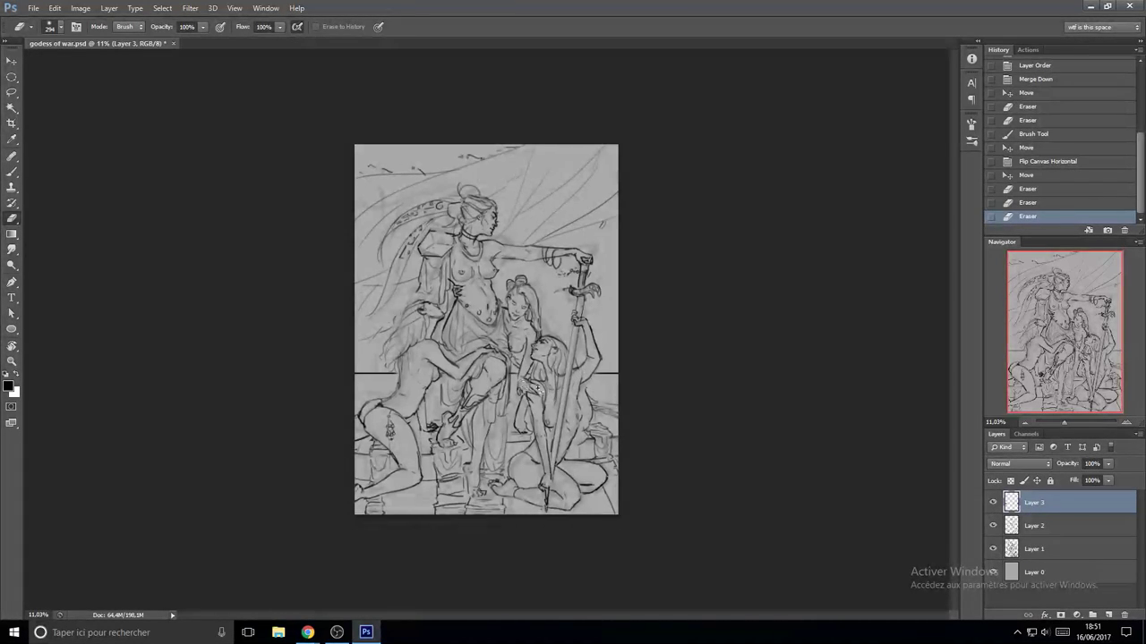
key("ctrl+0")
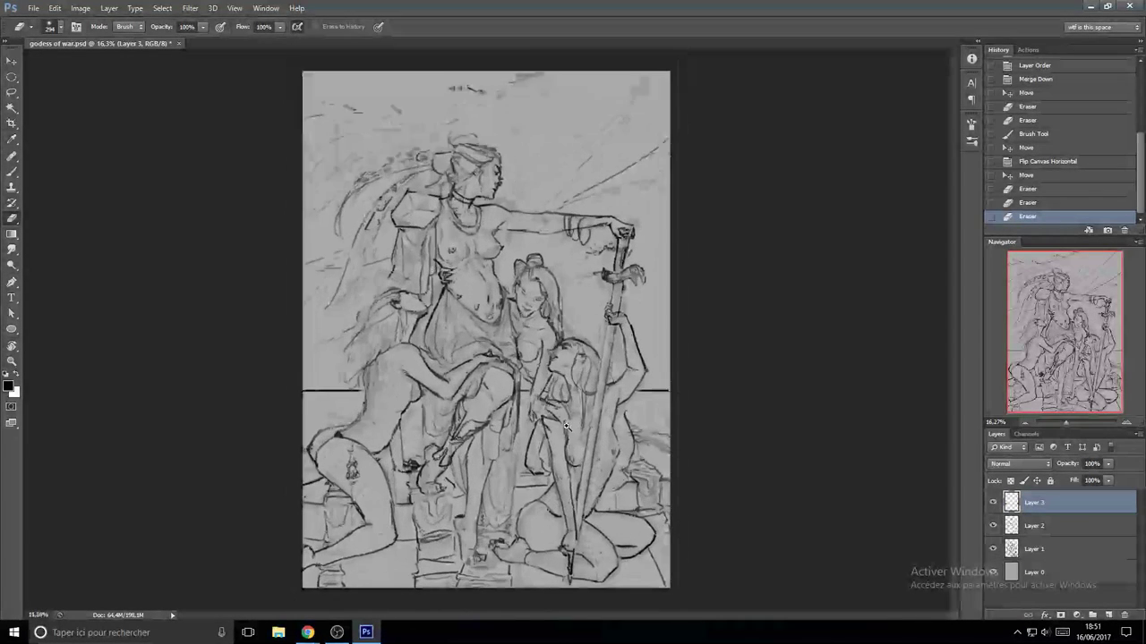
key("ctrl+minus")
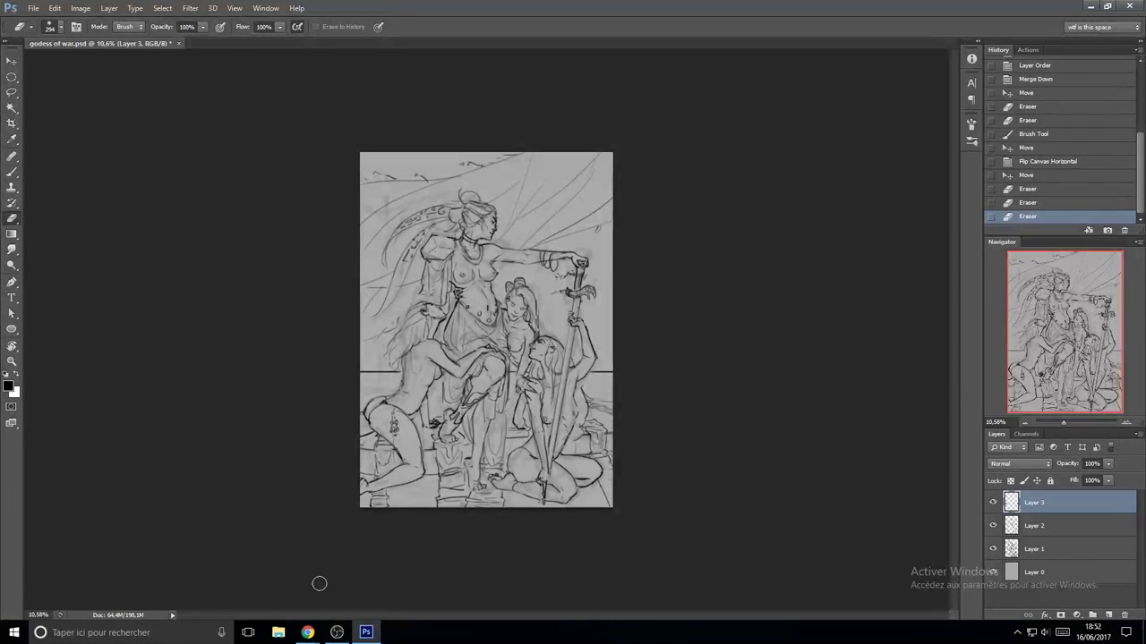
mouse_move(308, 632)
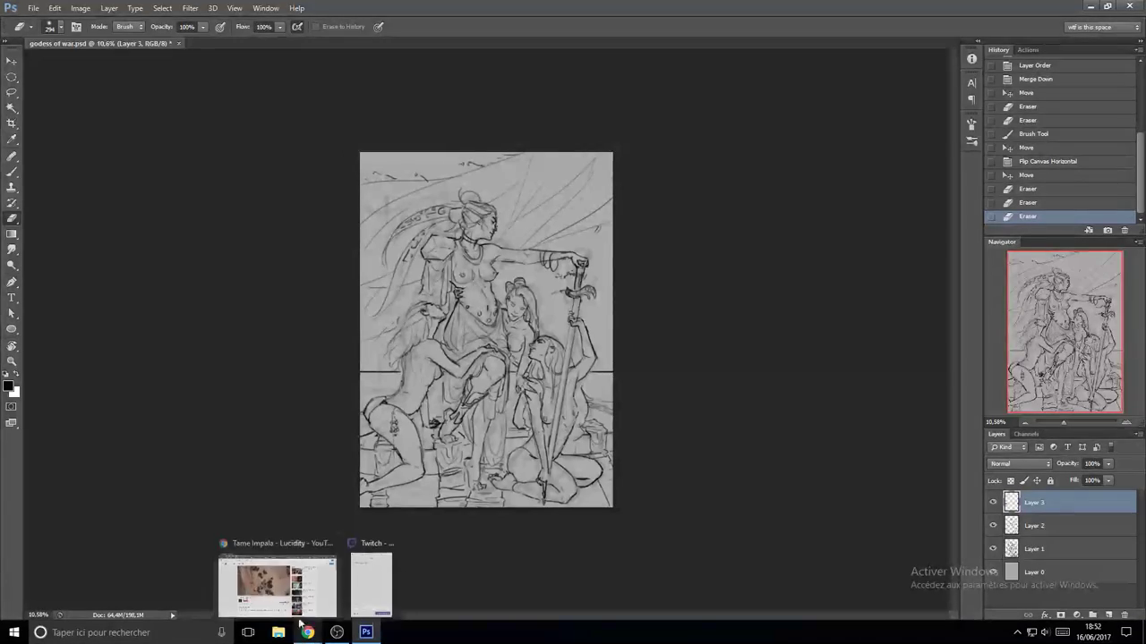
left_click(288, 578)
scroll(194, 164, "down", 2)
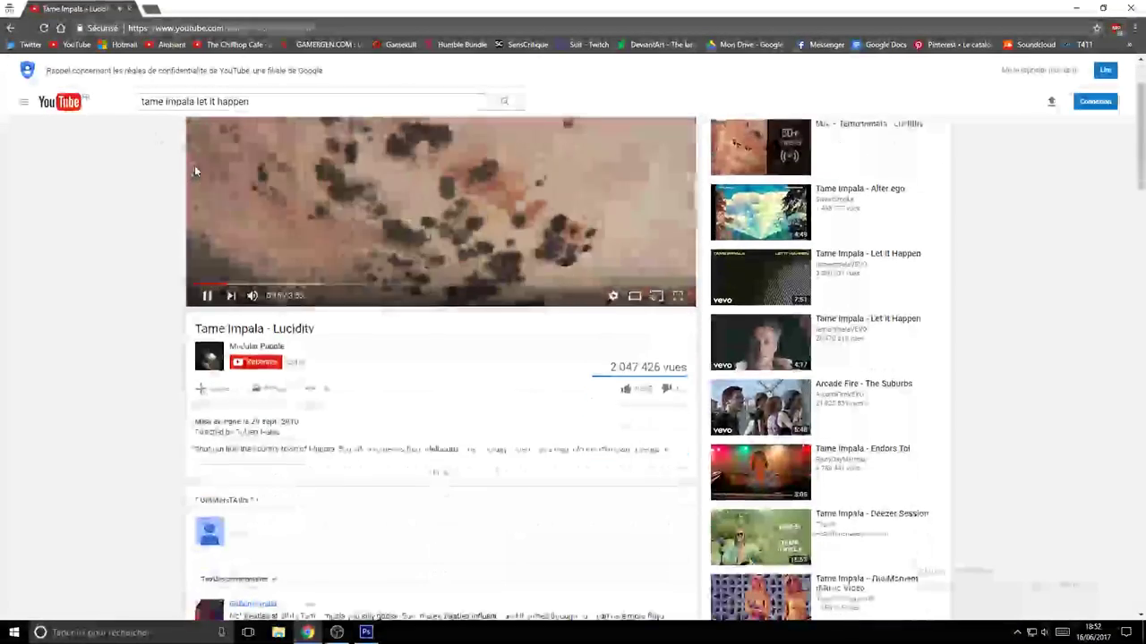
scroll(195, 165, "up", 2)
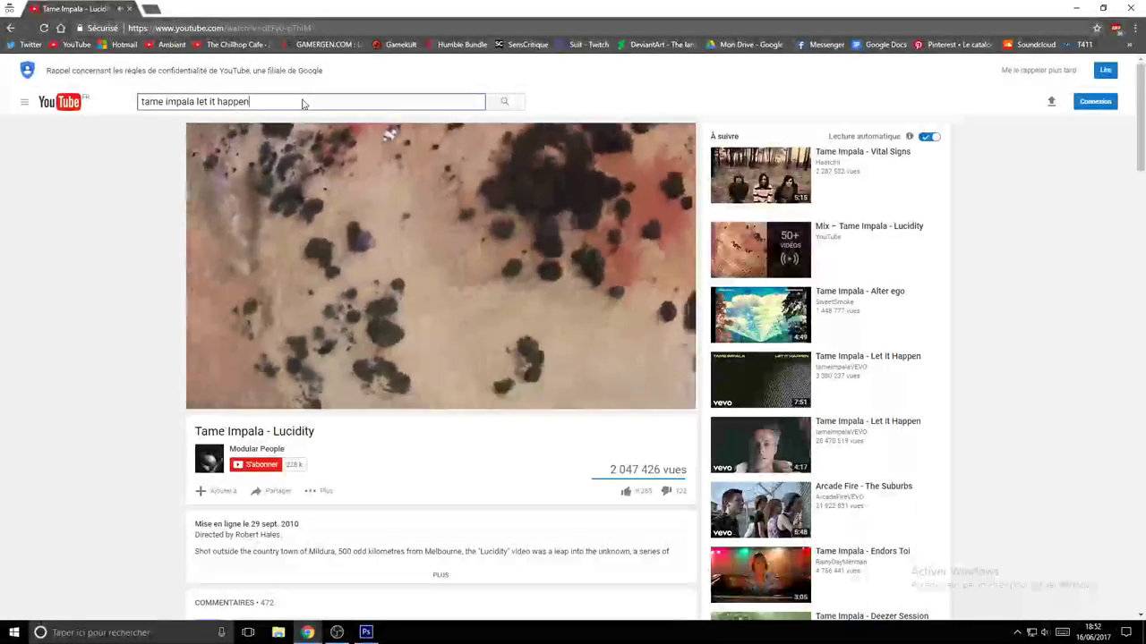
left_click(367, 633)
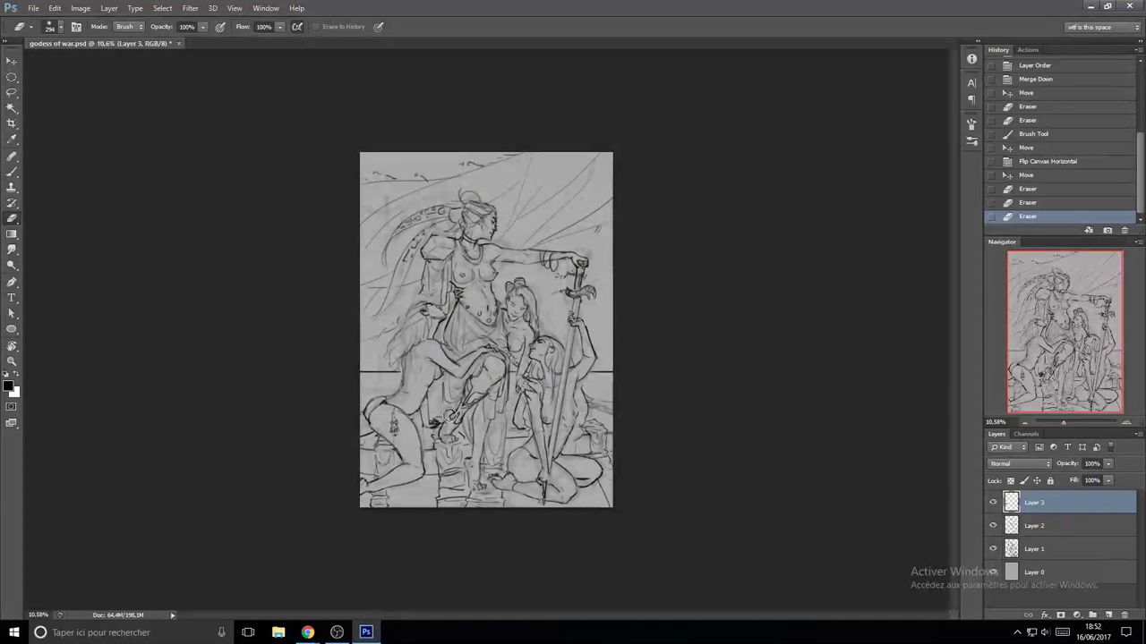
- Sketch dark strokes at the back of the goddess's head where the long ponytail meets the hair
scroll(578, 259, "down", 1)
scroll(584, 256, "up", 4)
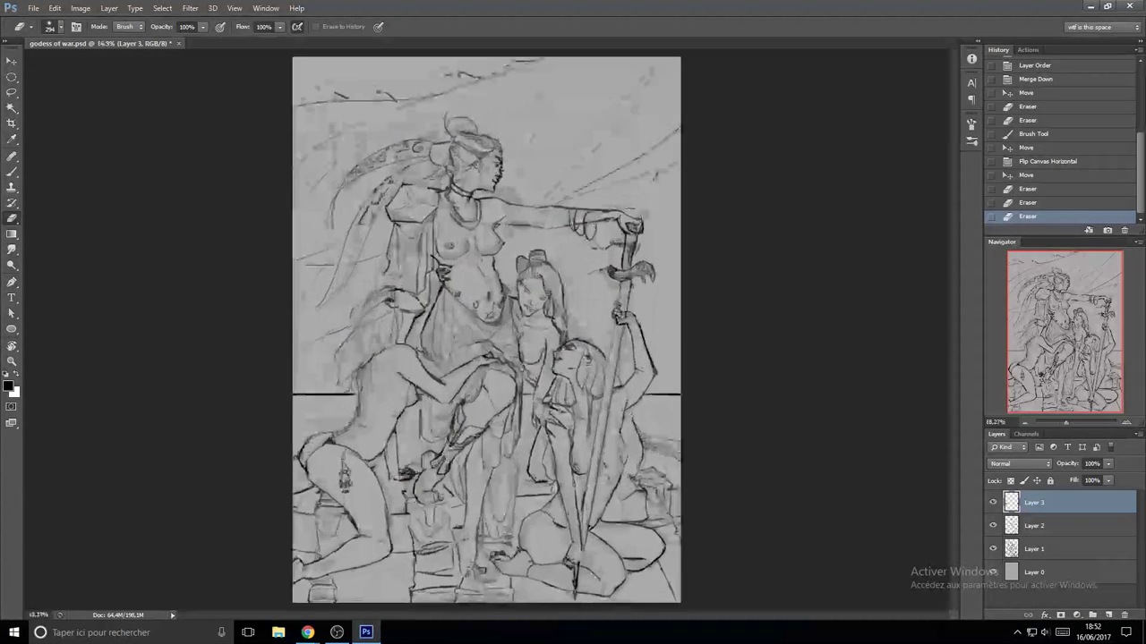
left_click_drag(583, 256, 554, 385)
scroll(352, 216, "up", 3)
key("b")
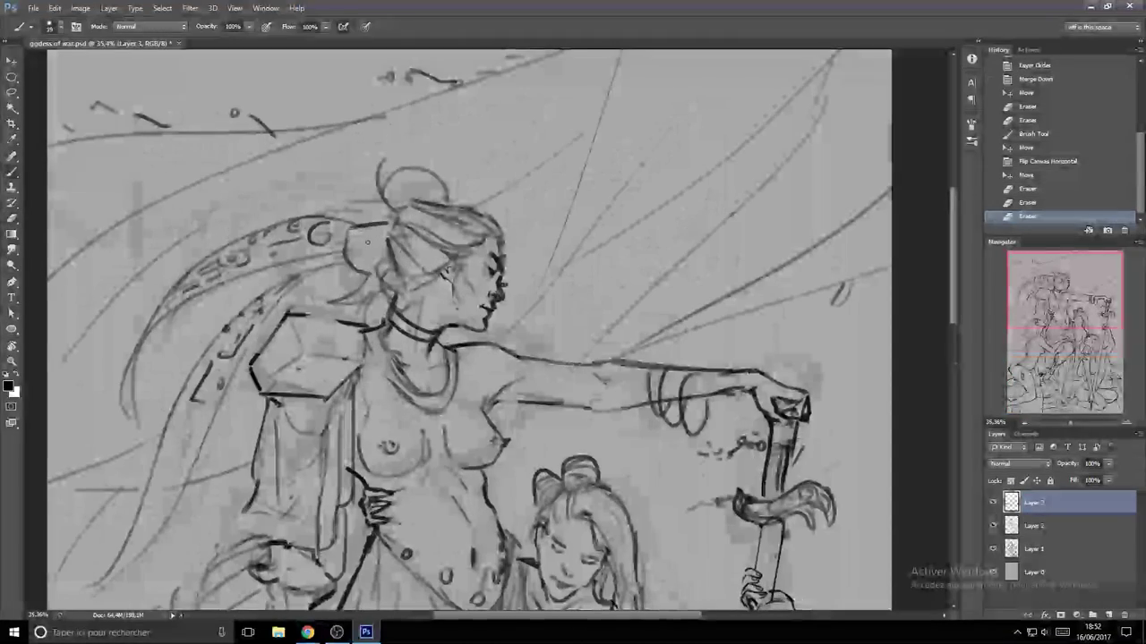
mouse_move(352, 229)
left_mouse_down()
mouse_move(367, 280)
mouse_move(394, 296)
left_mouse_up()
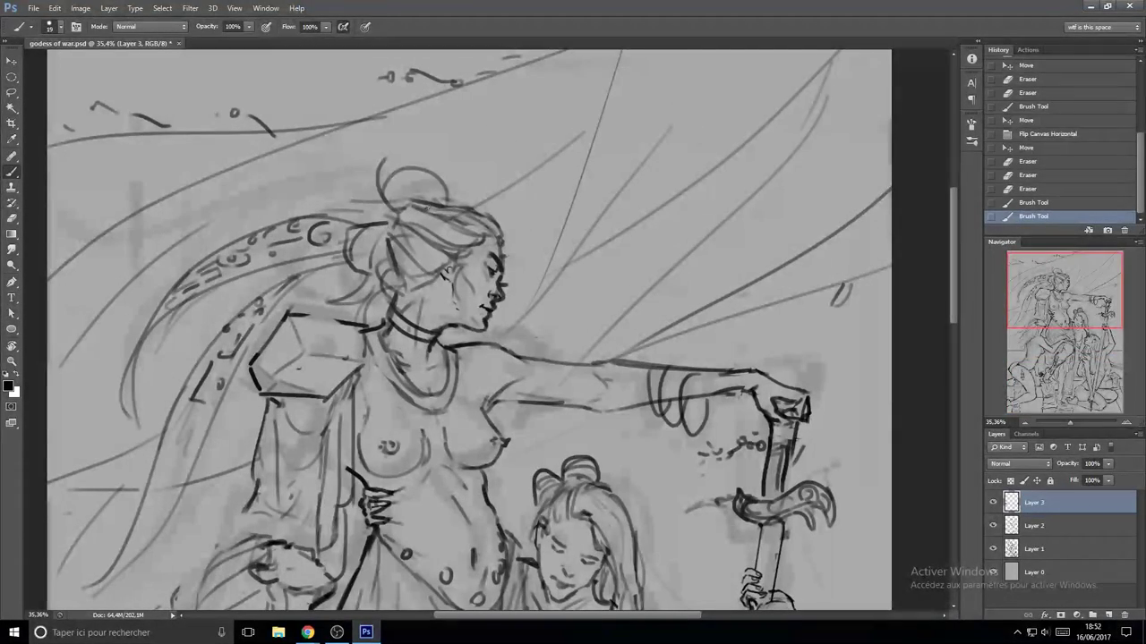
- Merge Layer 3 down into Layer 2 and erase the round bun on top of the goddess's head
key("e")
left_click_drag(690, 383, 705, 387)
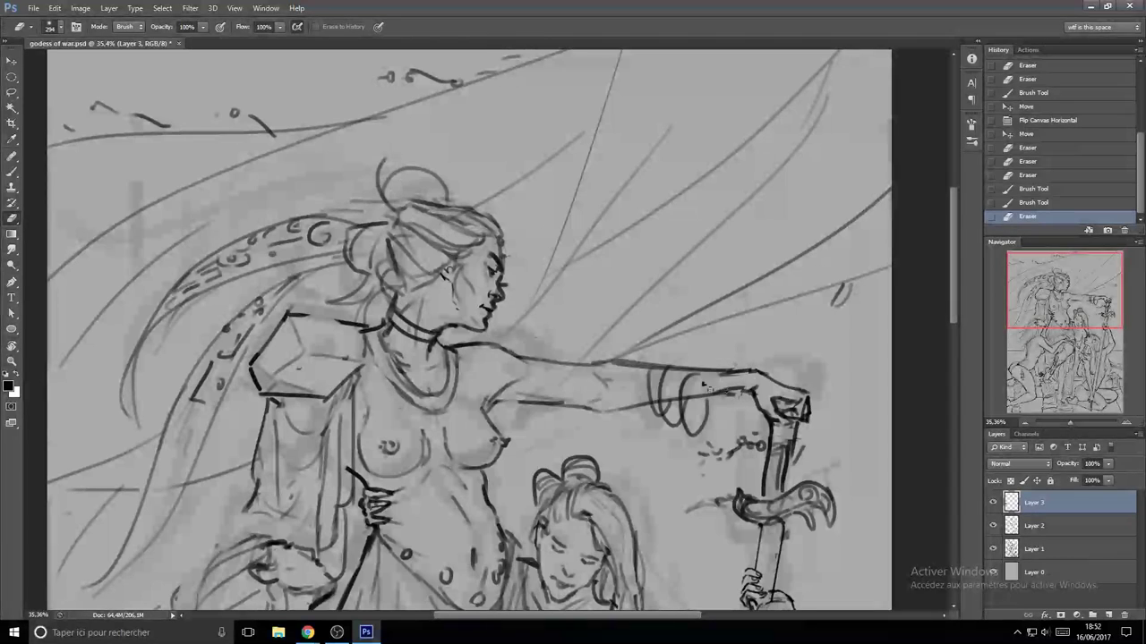
key("ctrl+e")
mouse_move(392, 204)
left_mouse_down()
mouse_move(420, 184)
mouse_move(391, 186)
mouse_move(413, 174)
mouse_move(391, 186)
mouse_move(369, 223)
left_mouse_up()
- Try short strokes for a new hair knot at the back of the goddess's head and undo them
key("b")
key("ctrl+z")
key("e")
key("b")
key("ctrl+z")
left_click_drag(359, 198, 379, 187)
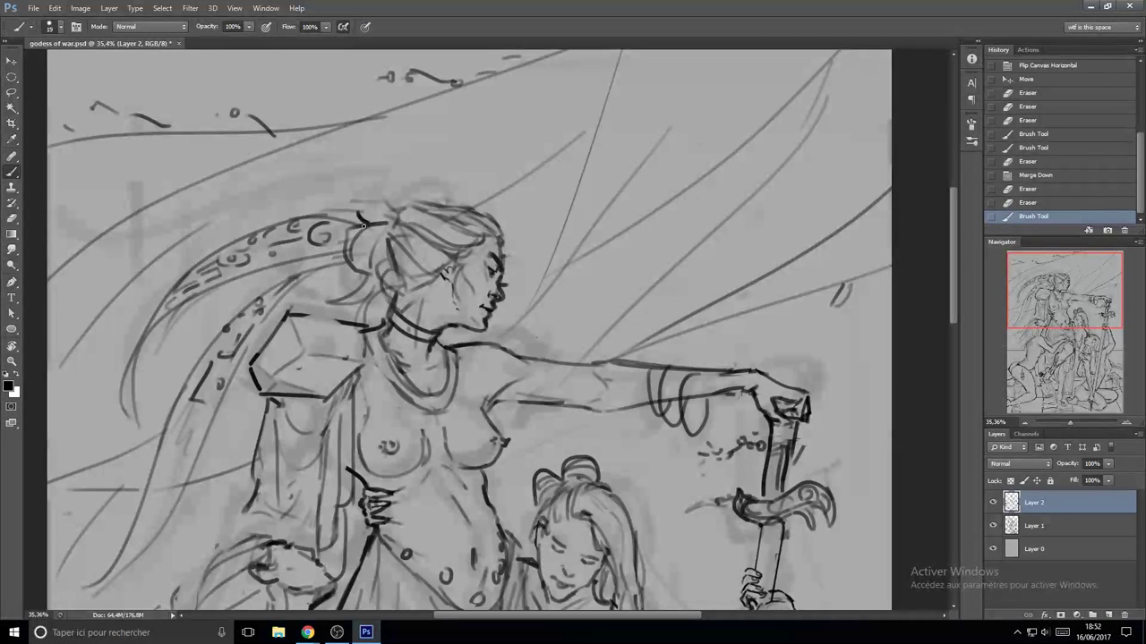
key("ctrl+alt+z")
key("ctrl+alt+z")
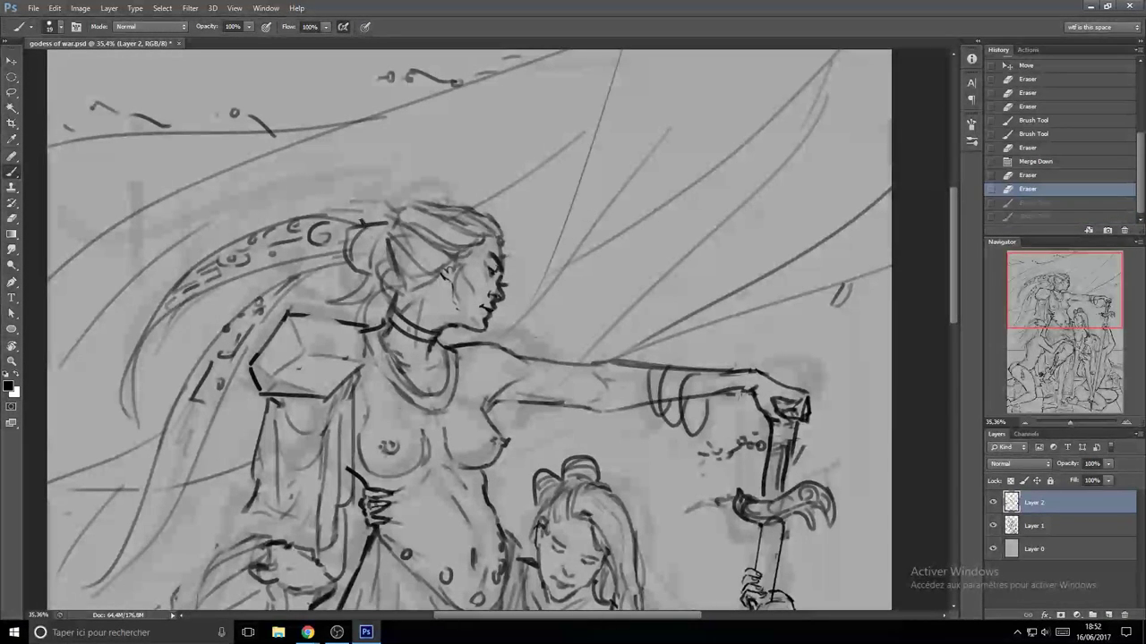
key("ctrl+z")
- Draw a small banded hair knot at the back of the goddess's crown and add a stroke to the hair below
mouse_move(368, 194)
left_mouse_down()
mouse_move(409, 205)
mouse_move(363, 203)
mouse_move(391, 201)
mouse_move(369, 222)
mouse_move(376, 199)
left_mouse_up()
key("ctrl+z")
key("ctrl+z")
left_click_drag(373, 220, 385, 202)
left_click_drag(381, 222, 395, 208)
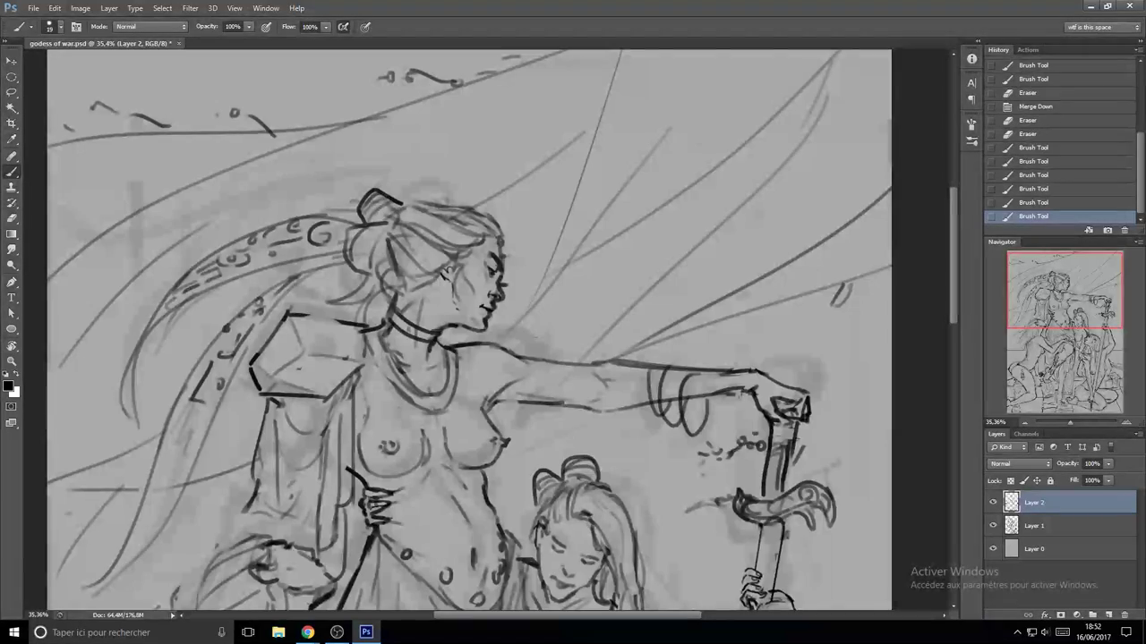
scroll(414, 249, "down", 3)
scroll(414, 252, "up", 3)
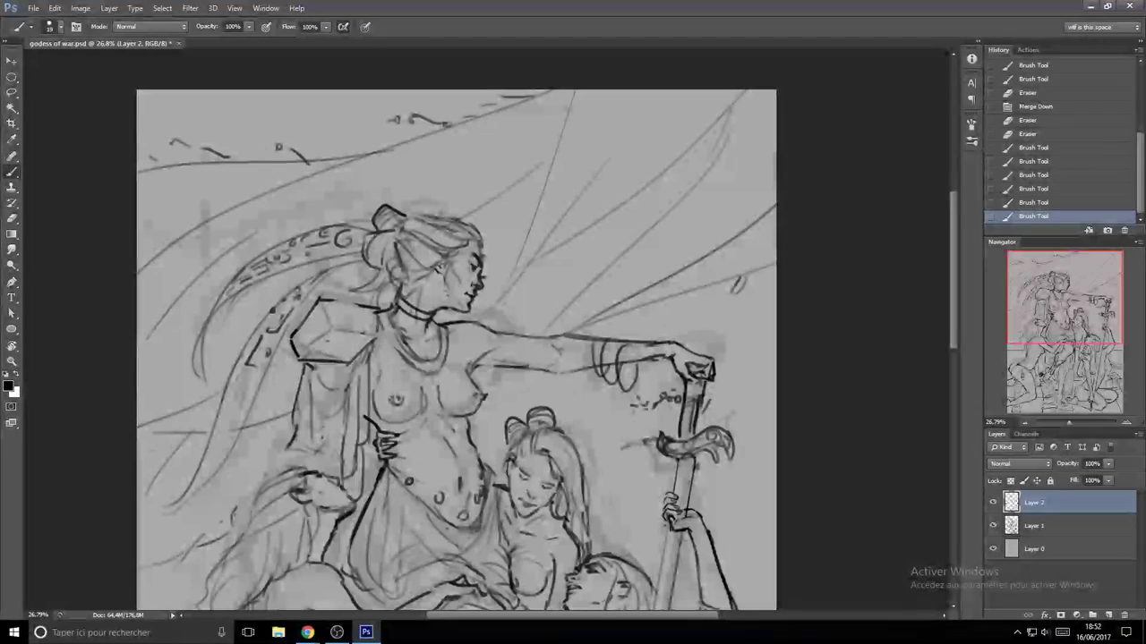
left_click_drag(399, 265, 412, 278)
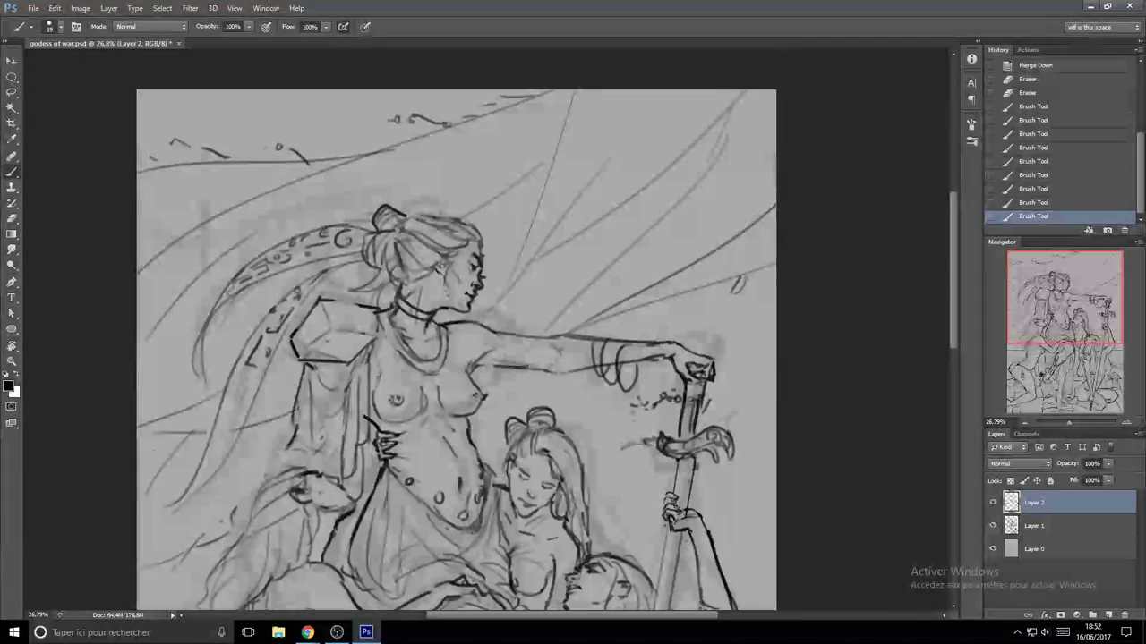
- Draw a row of four small pointed crown spikes above the goddess's head on Layer 2
scroll(409, 274, "up", 1)
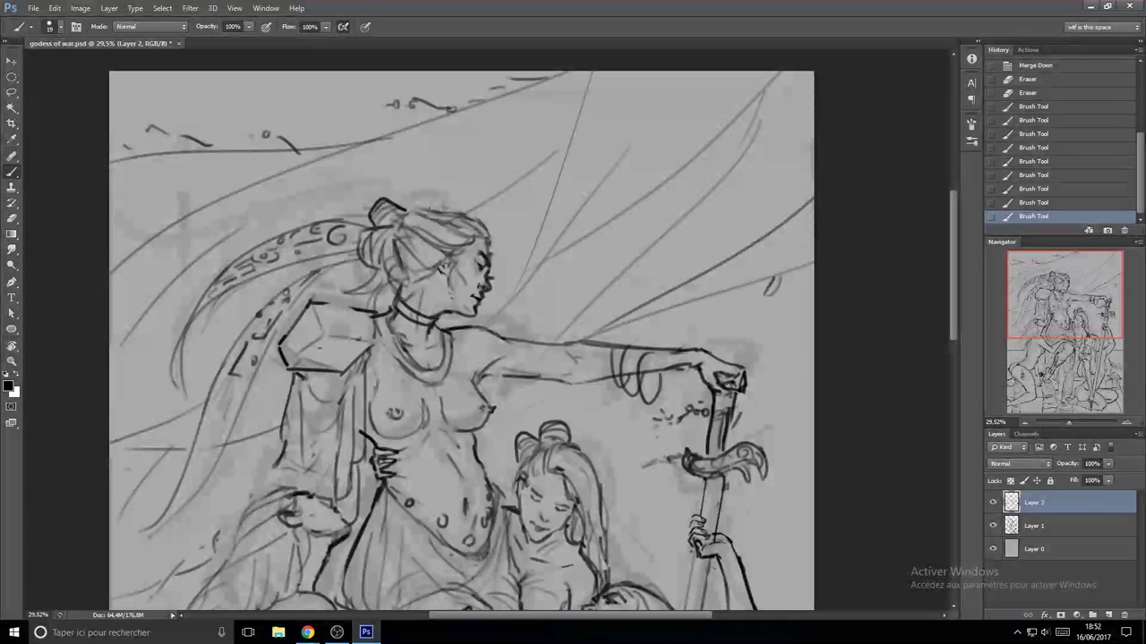
key("ctrl+z")
mouse_move(408, 184)
left_mouse_down()
mouse_move(436, 179)
mouse_move(430, 195)
mouse_move(497, 188)
left_mouse_up()
key("ctrl+z")
key("ctrl+z")
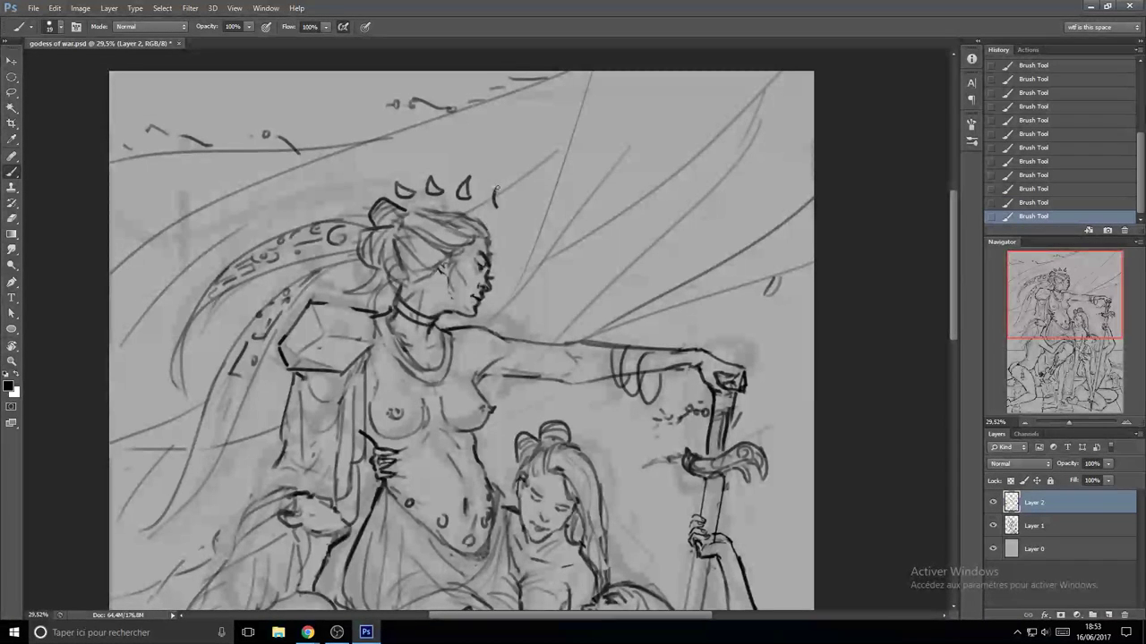
scroll(497, 244, "down", 1)
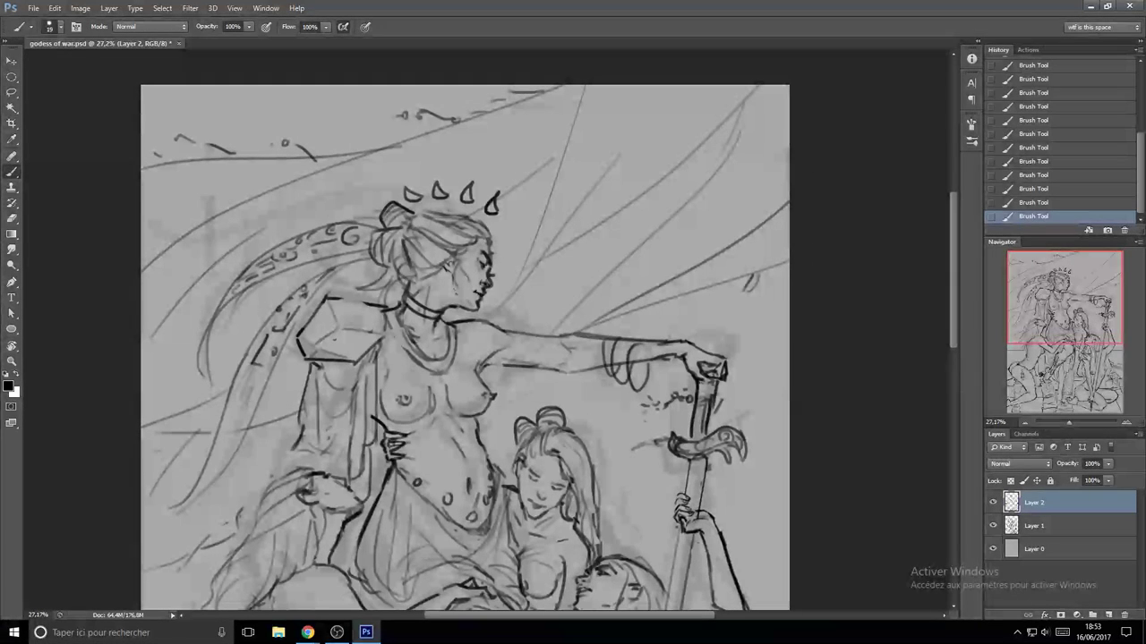
- Save the file and flip the whole canvas horizontally to check the composition in mirror view
scroll(415, 186, "down", 7)
key("ctrl+s")
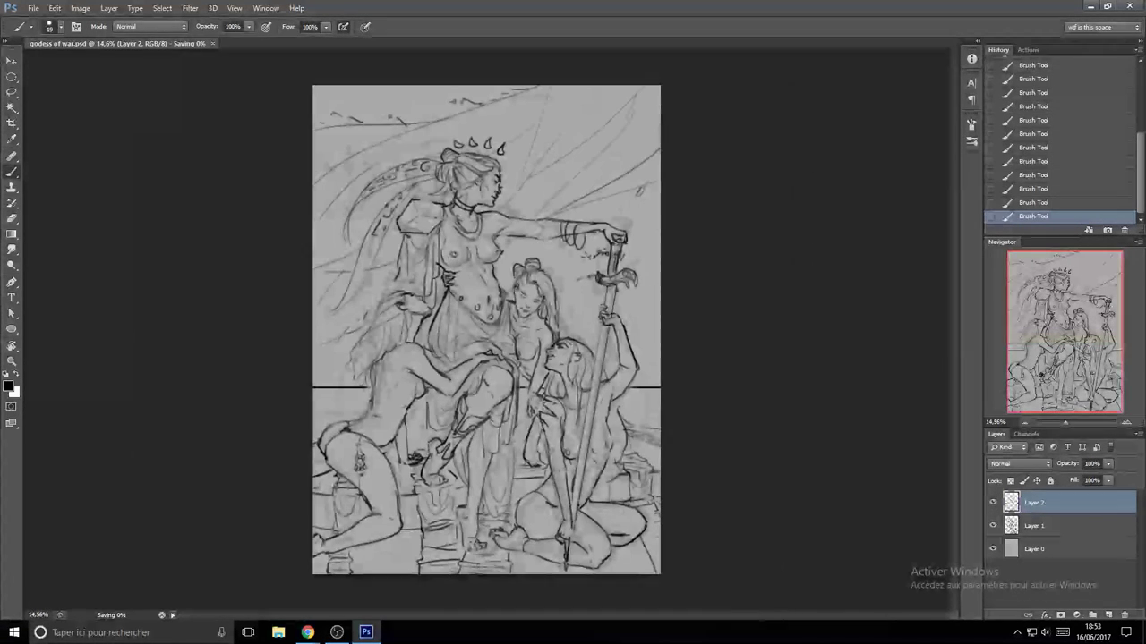
scroll(555, 184, "up", 1)
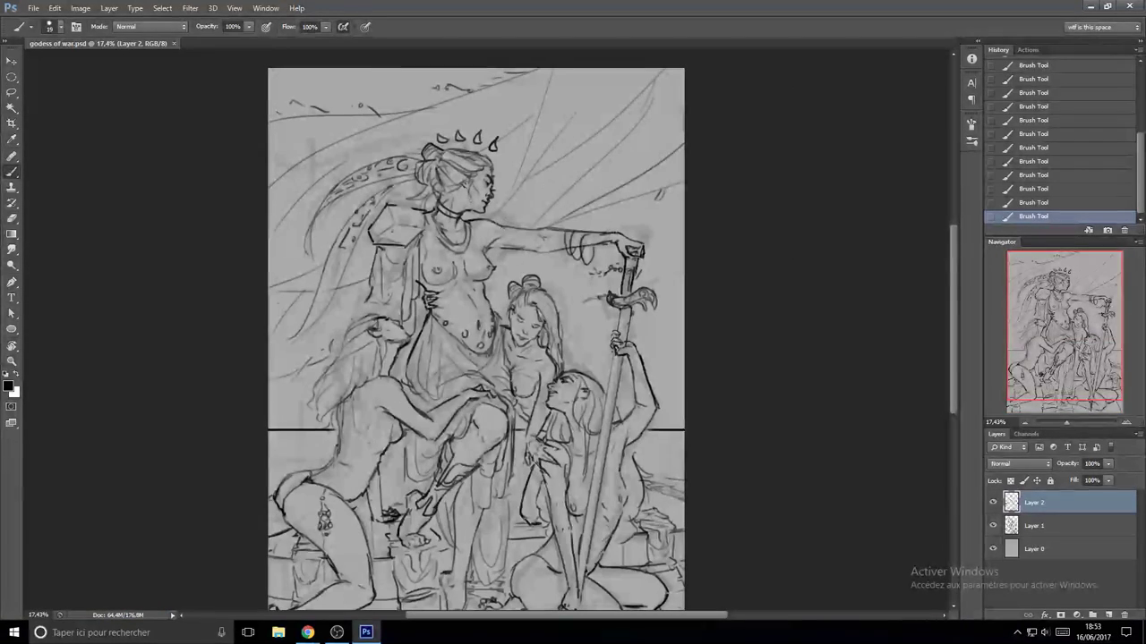
key("ctrl+shift+h")
scroll(511, 216, "down", 2)
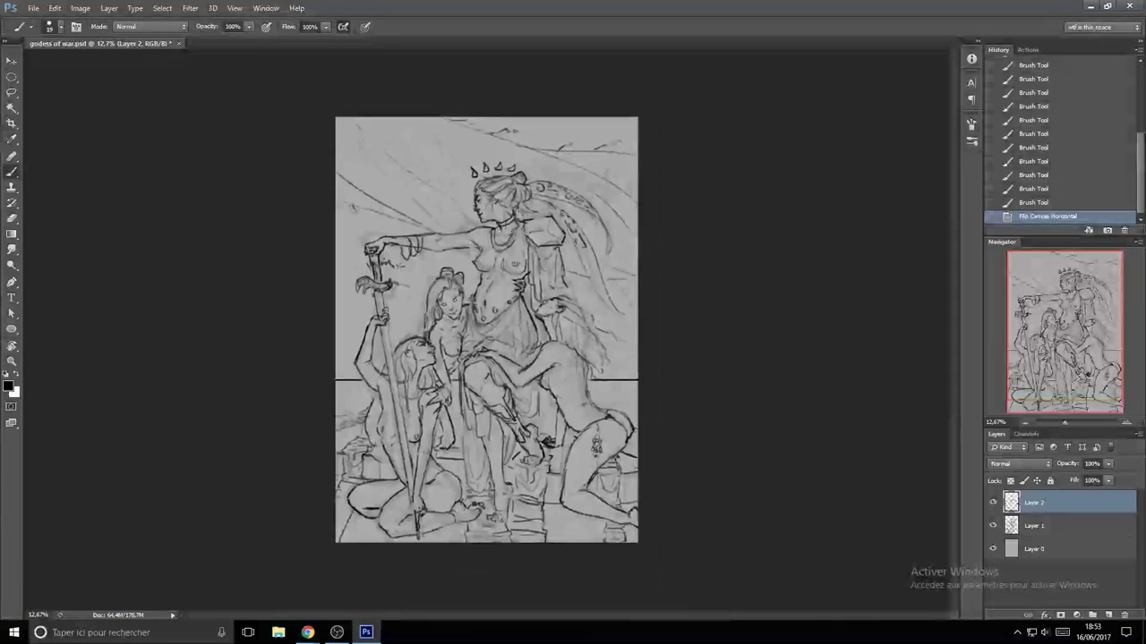
scroll(511, 216, "up", 4)
scroll(511, 216, "down", 2)
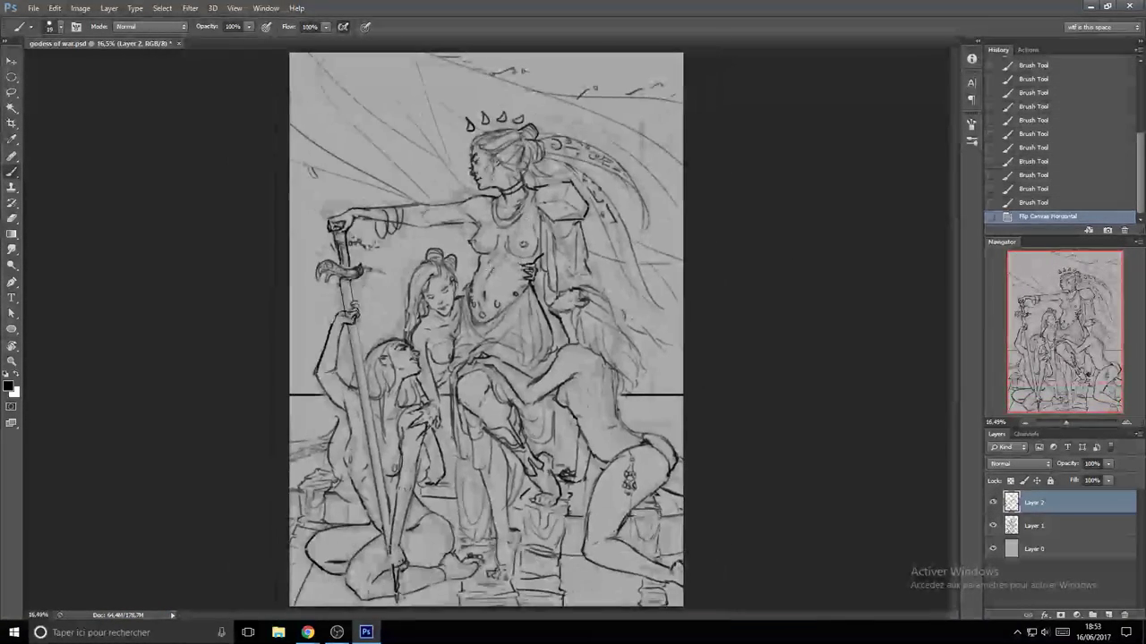
- Clean up the goddess's face with the Eraser and redraw short strokes along her cheek, ear and jaw
mouse_move(469, 176)
left_mouse_down()
mouse_move(532, 185)
mouse_move(530, 163)
mouse_move(515, 194)
left_mouse_up()
key("e")
right_click(523, 159, "alt")
key("b")
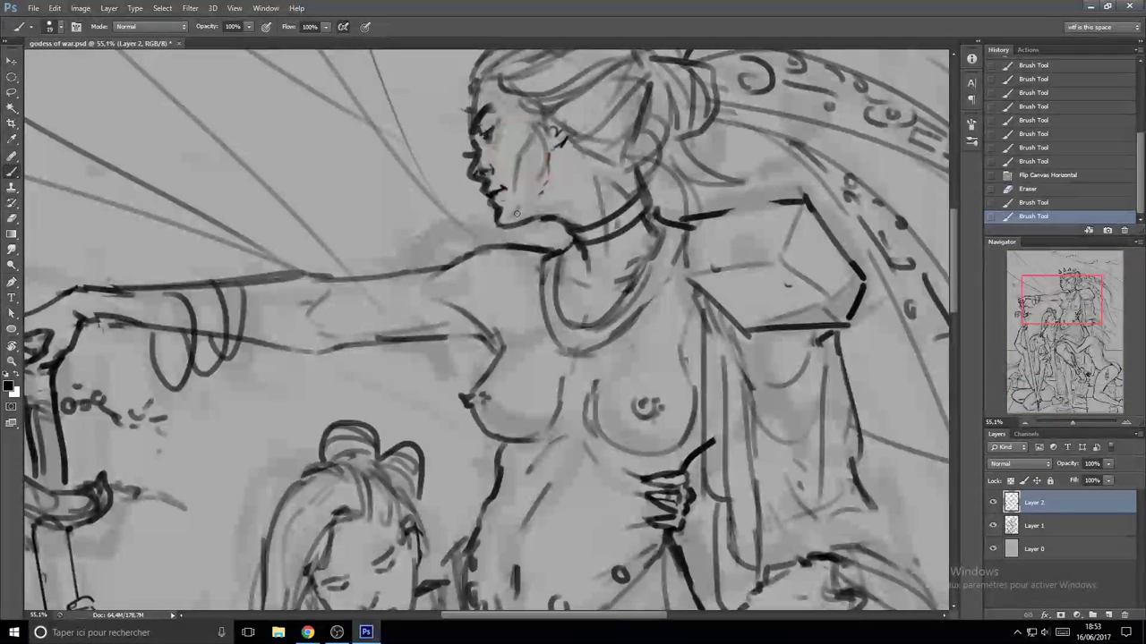
key("ctrl+z")
left_click_drag(541, 132, 523, 184)
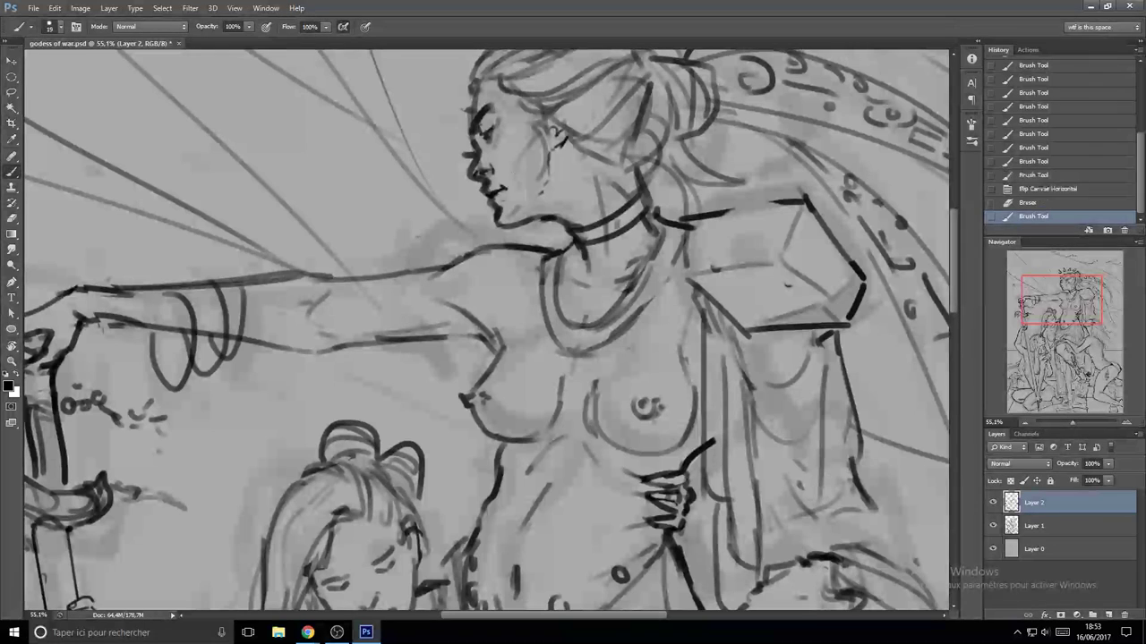
left_click_drag(549, 148, 542, 185)
left_click_drag(566, 137, 552, 153)
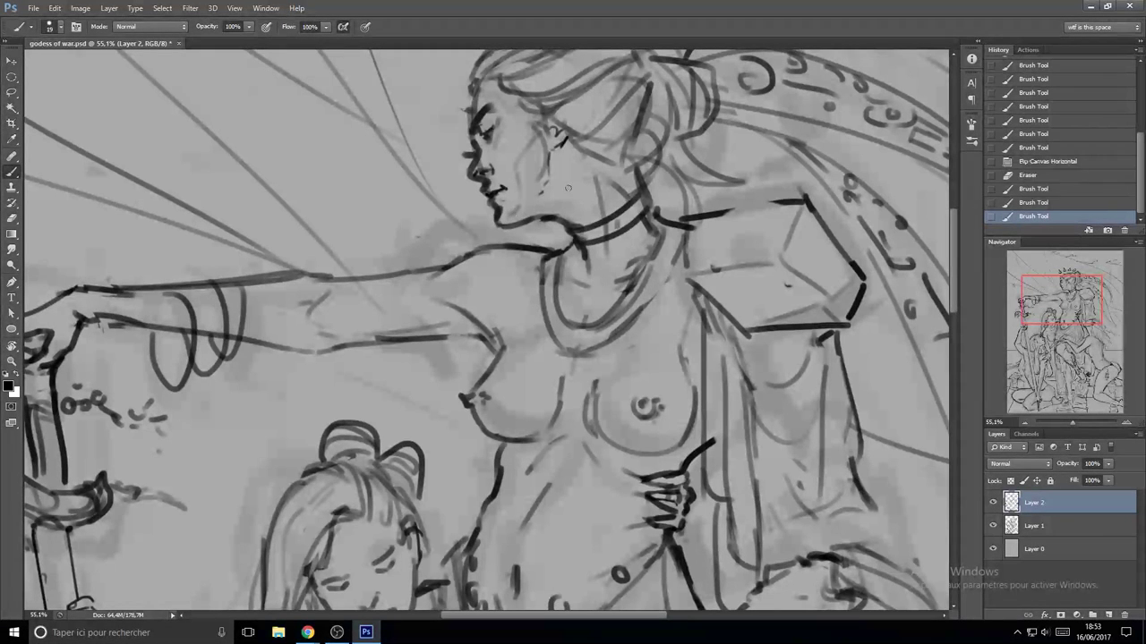
mouse_move(564, 193)
left_mouse_down()
mouse_move(533, 136)
mouse_move(517, 179)
mouse_move(500, 114)
mouse_move(496, 170)
left_mouse_up()
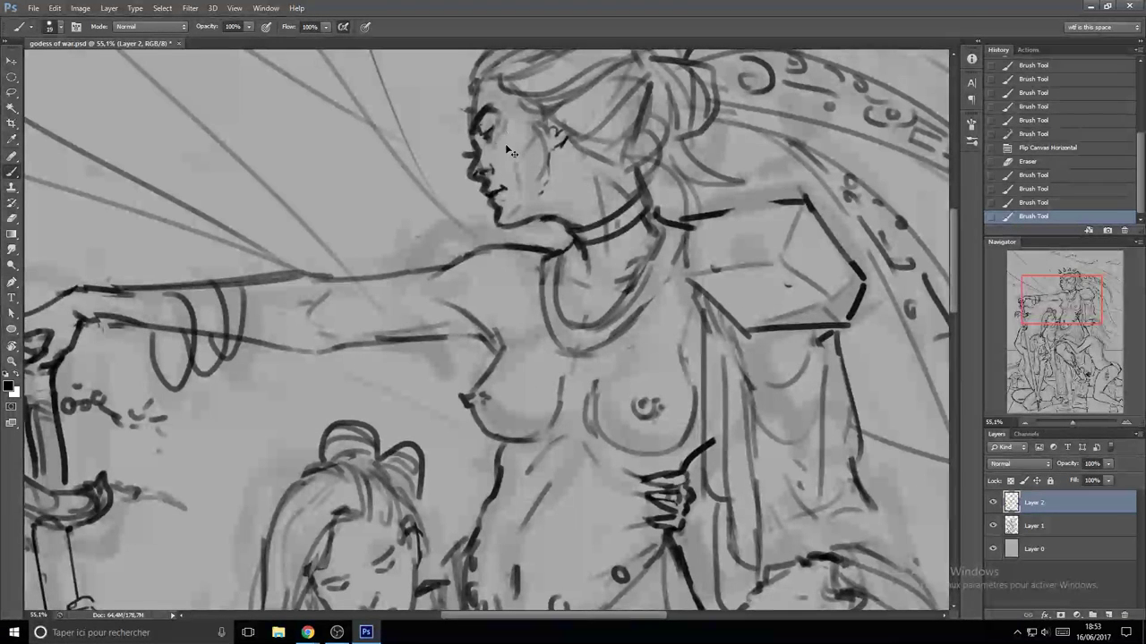
left_click_drag(494, 148, 501, 170)
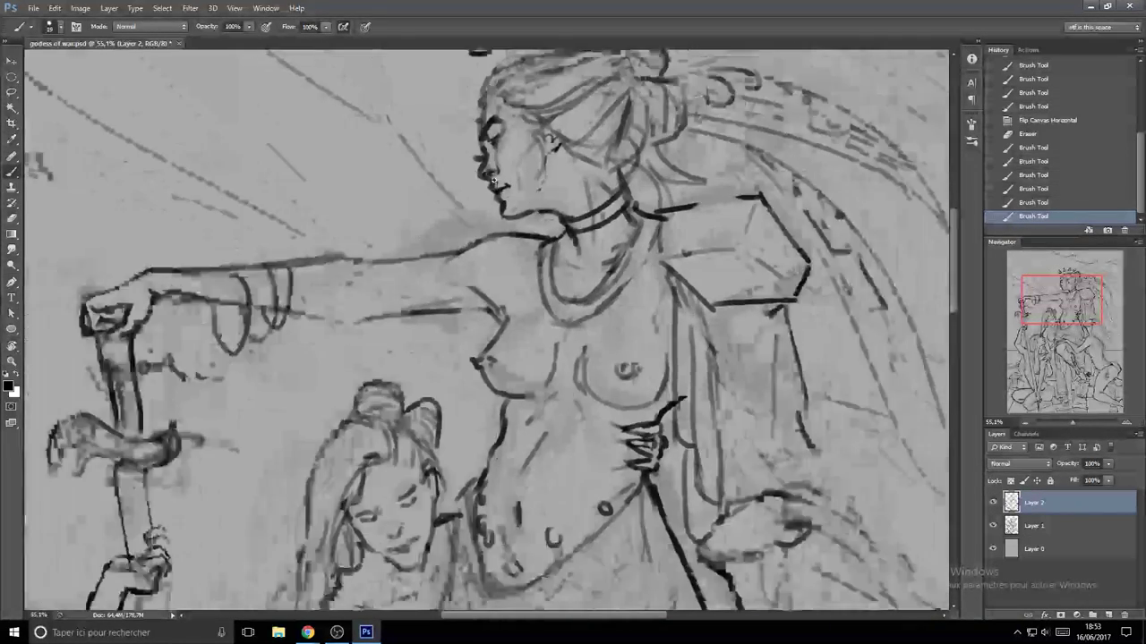
- Flip the canvas horizontally back to its original orientation
scroll(493, 181, "down", 7)
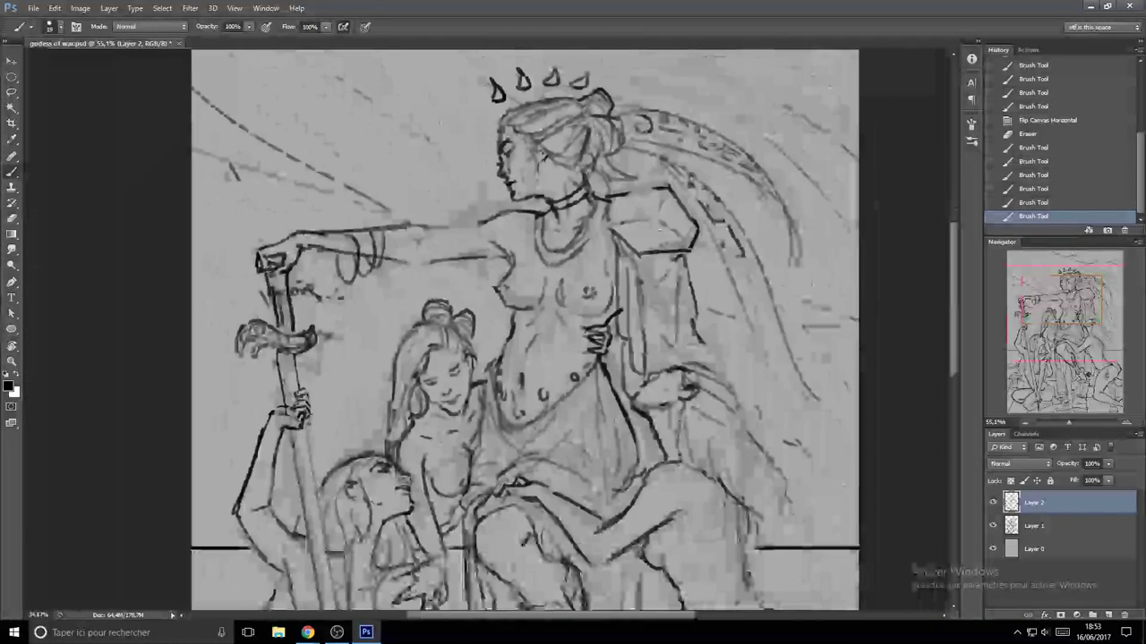
key("ctrl+shift+h")
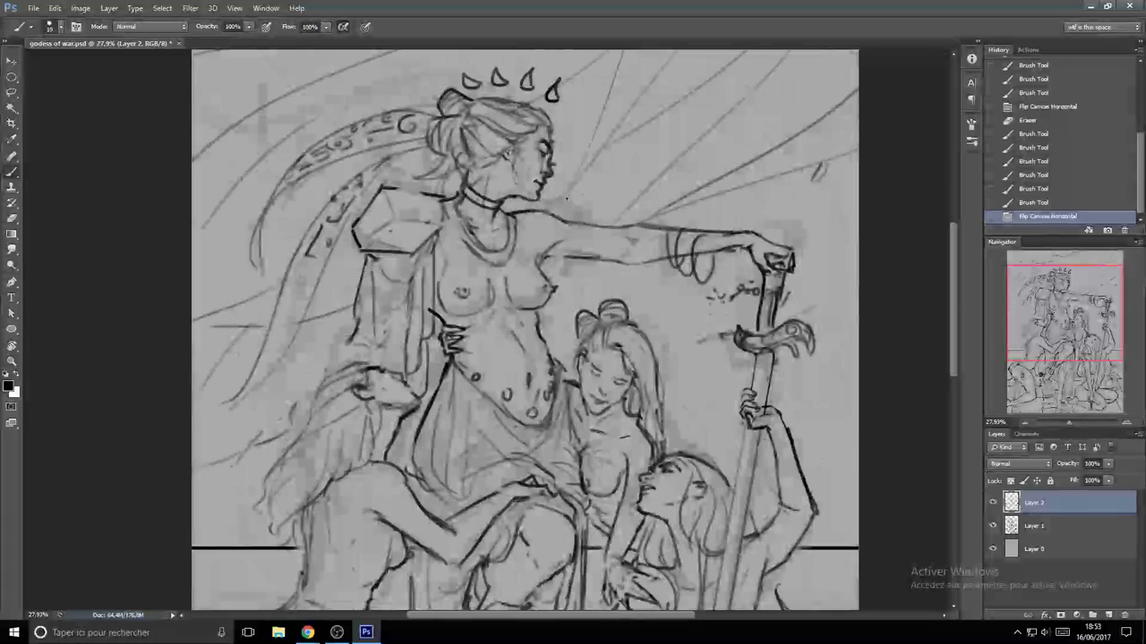
scroll(555, 208, "down", 3)
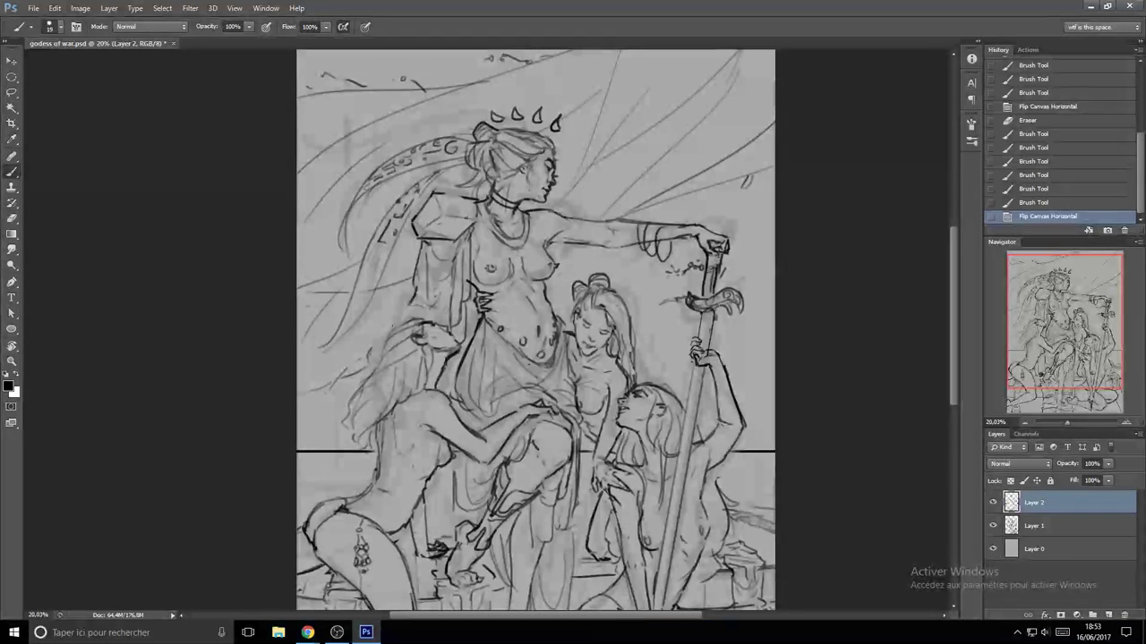
scroll(554, 211, "down", 3)
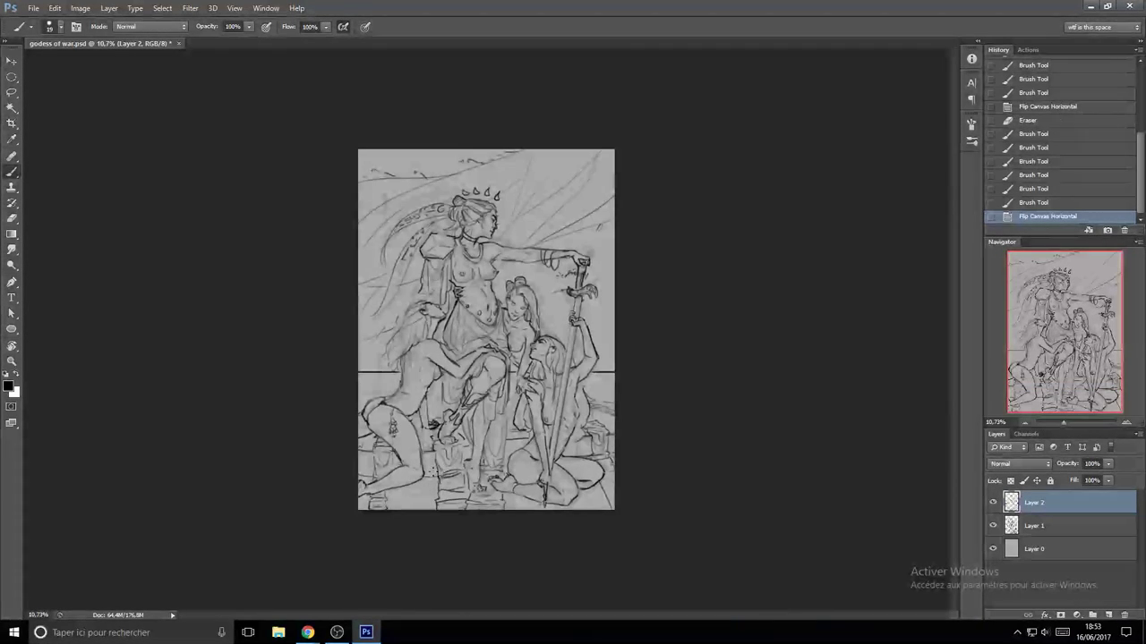
- Erase and redraw the side contour of the sword-holding seated woman's torso between her ribs and thigh
scroll(573, 432, "up", 3)
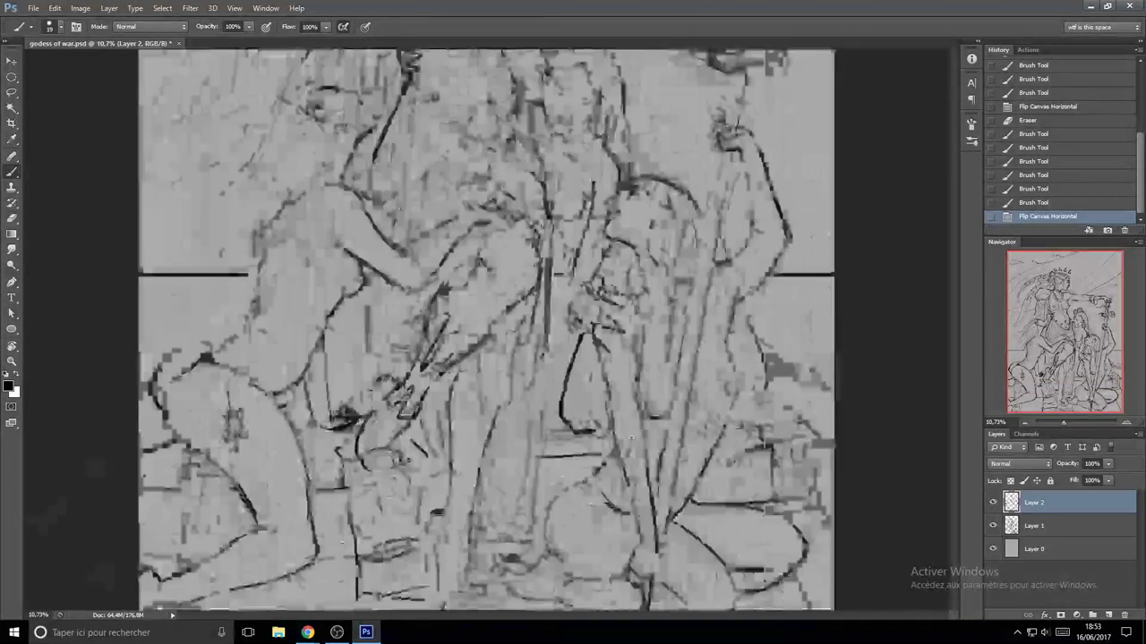
key("e")
key("b")
mouse_move(574, 392)
left_mouse_down()
mouse_move(550, 454)
mouse_move(537, 426)
mouse_move(554, 434)
mouse_move(542, 466)
left_mouse_up()
key("e")
key("b")
key("e")
key("b")
left_click_drag(569, 421, 535, 460)
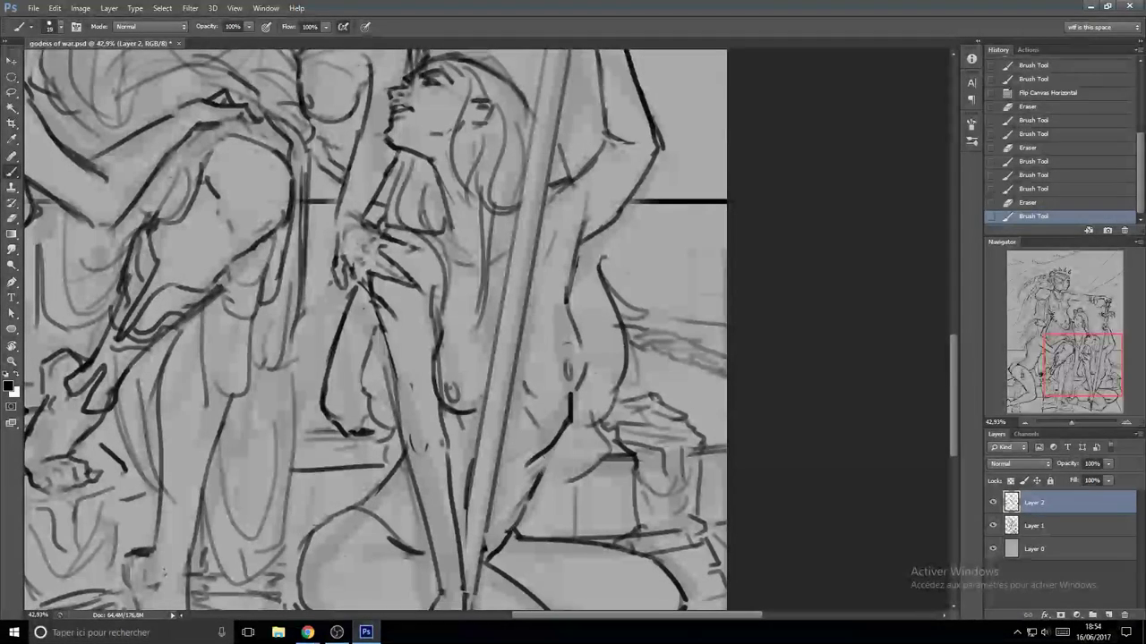
left_click_drag(553, 452, 539, 488)
left_click_drag(562, 533, 584, 414)
left_click_drag(583, 412, 407, 368)
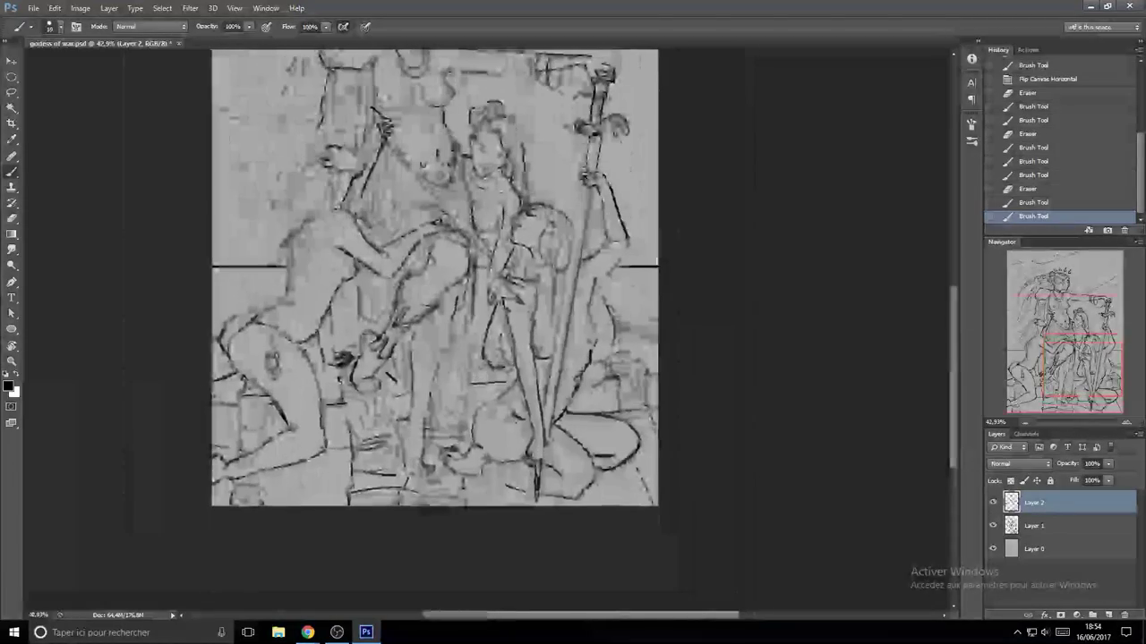
- Erase part of the seated woman's lower waist line and restroke it where it runs down to her thigh
left_click_drag(590, 376, 646, 394)
key("e")
left_click_drag(565, 362, 555, 379)
key("b")
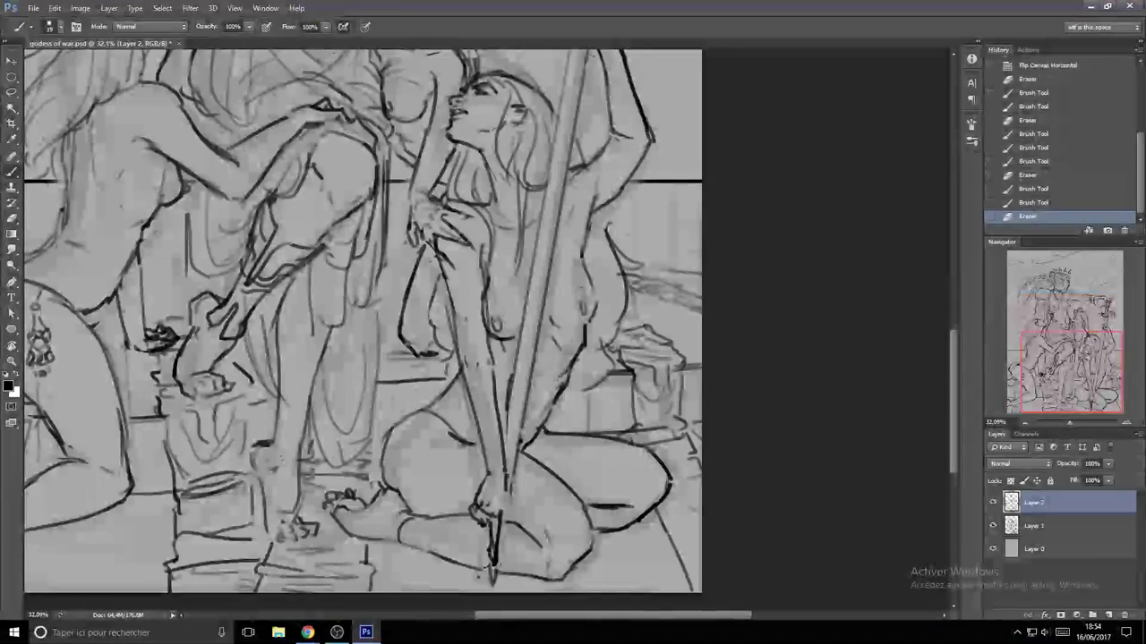
key("ctrl+z")
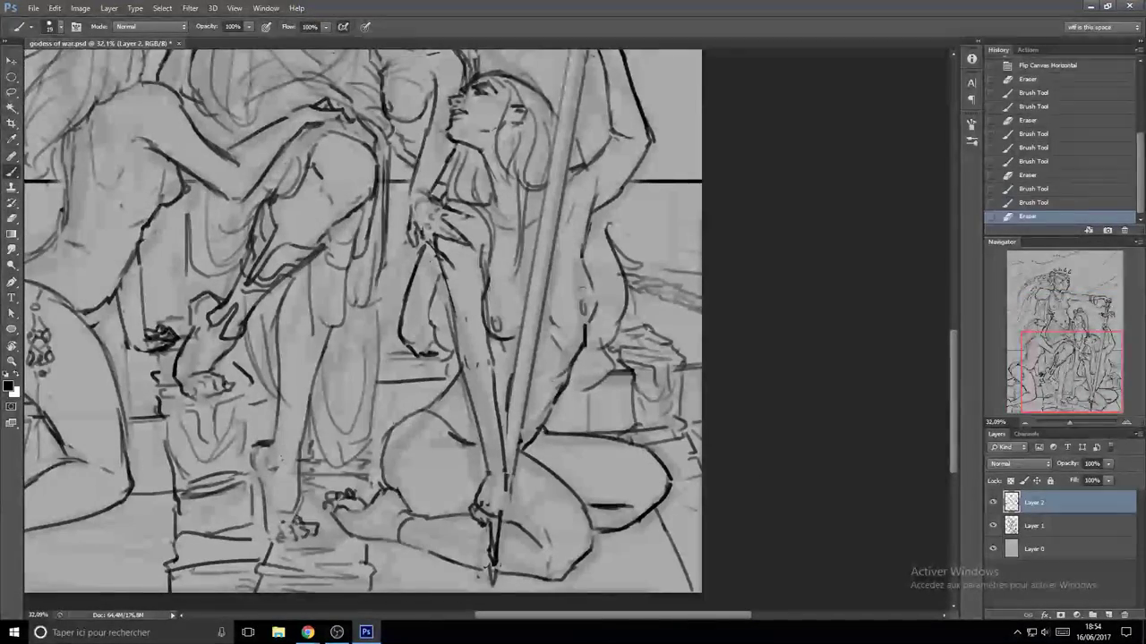
left_click_drag(550, 401, 534, 422)
left_click_drag(572, 370, 556, 396)
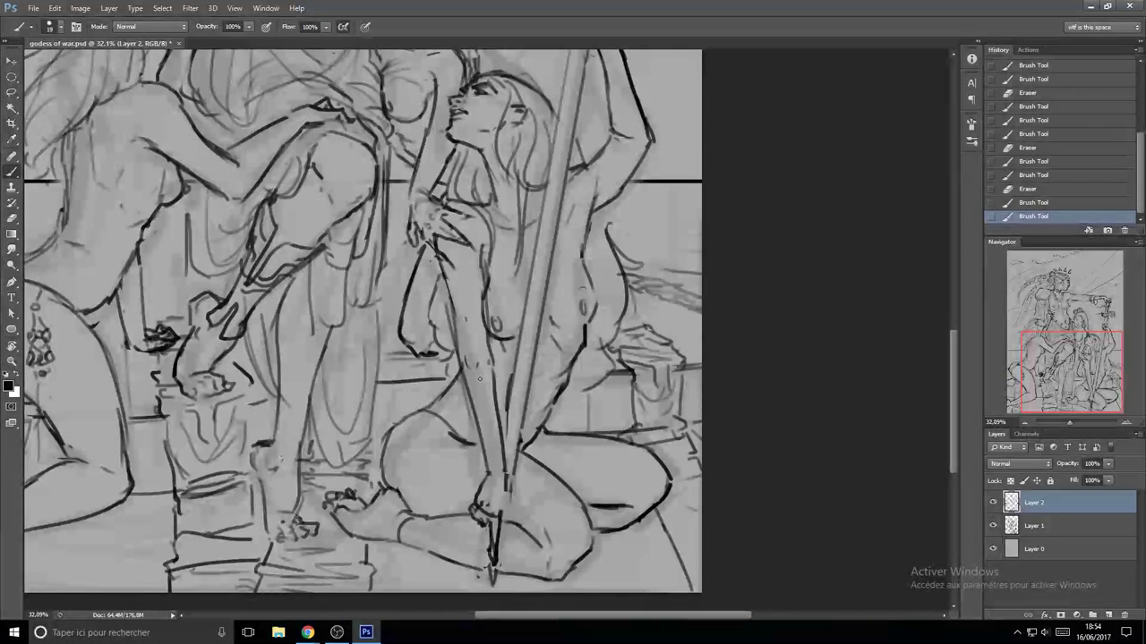
- Add a short stroke at the seated woman's hip beside her lowered arm, undoing the surplus attempt
scroll(546, 365, "down", 6)
scroll(546, 365, "up", 2)
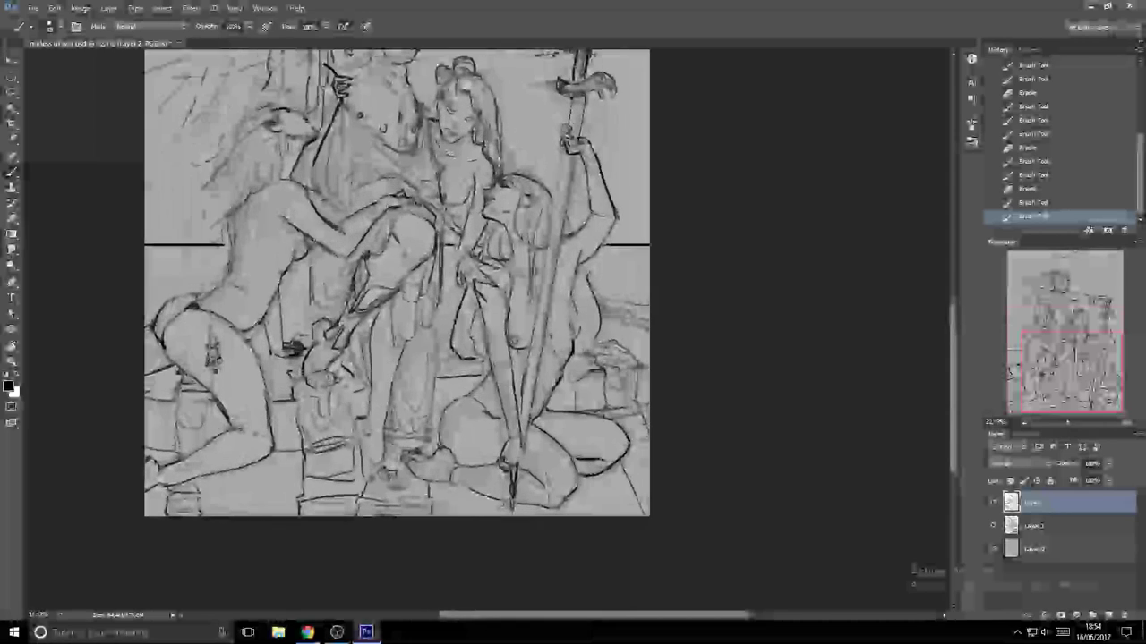
left_click_drag(481, 381, 473, 392)
left_click_drag(481, 383, 472, 392)
key("ctrl+z")
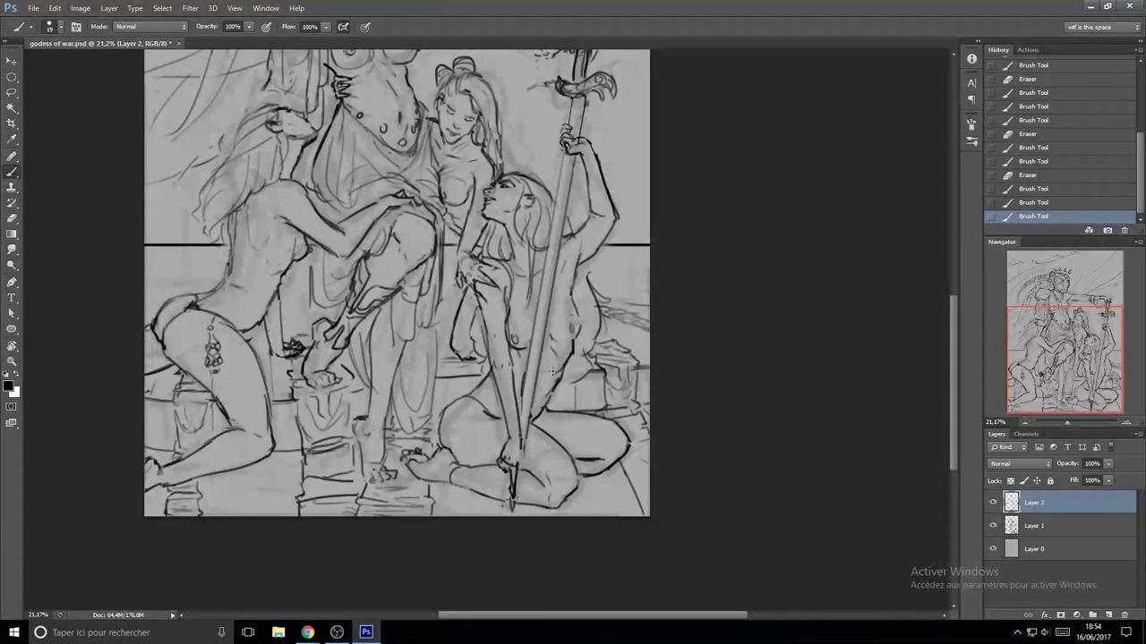
- Rework the seated woman's waist line behind the sword, undoing trial strokes and drawing a short replacement
key("e")
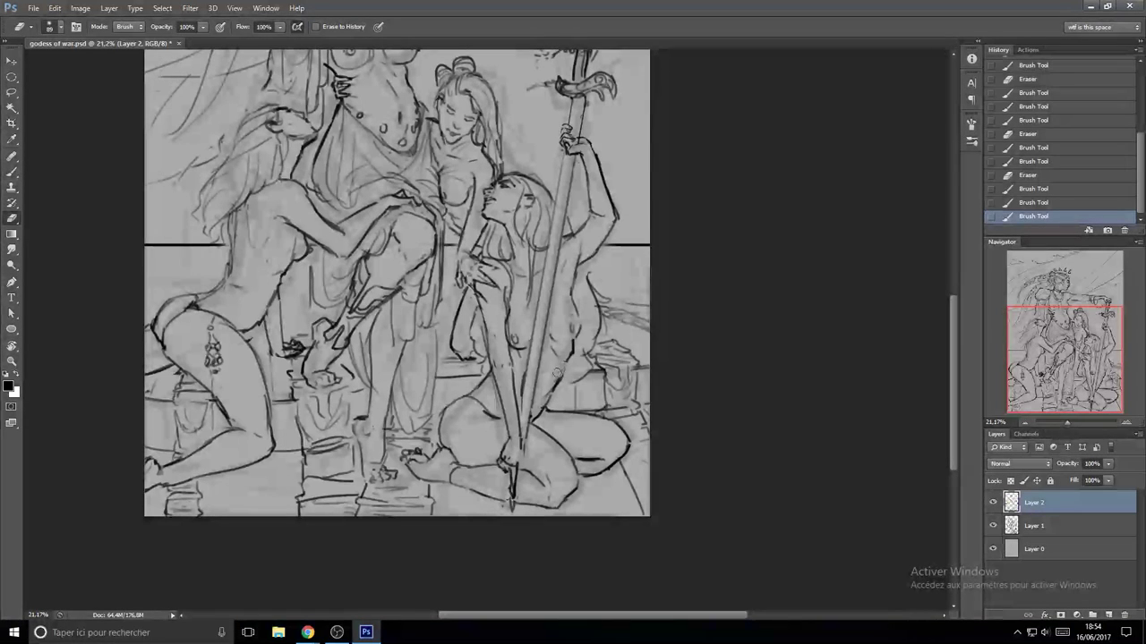
key("b")
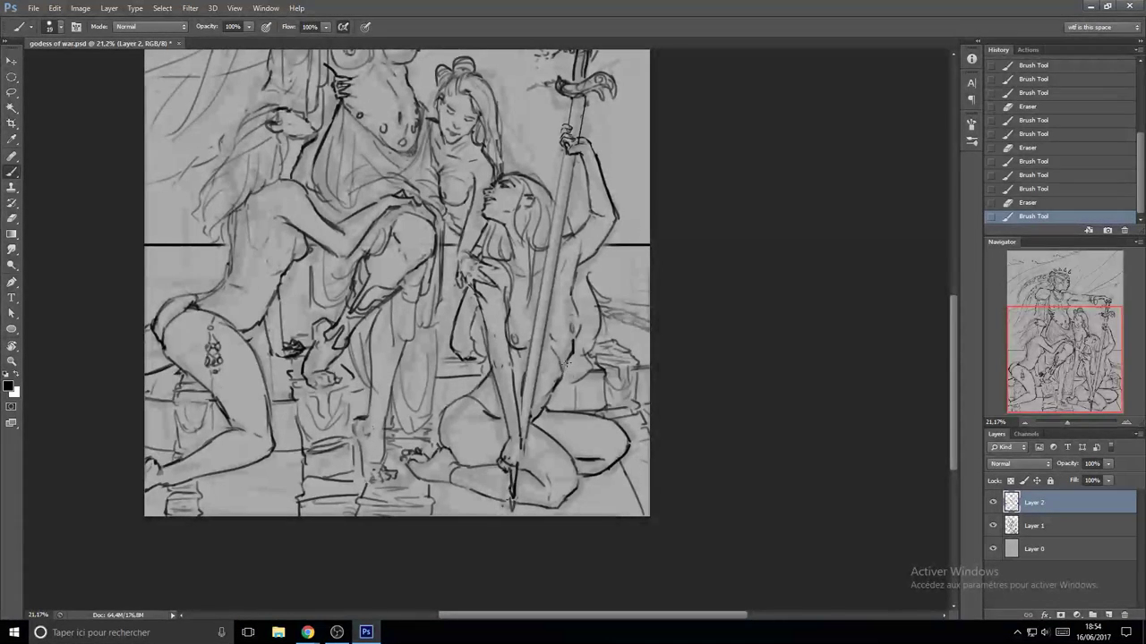
left_click_drag(563, 365, 541, 372)
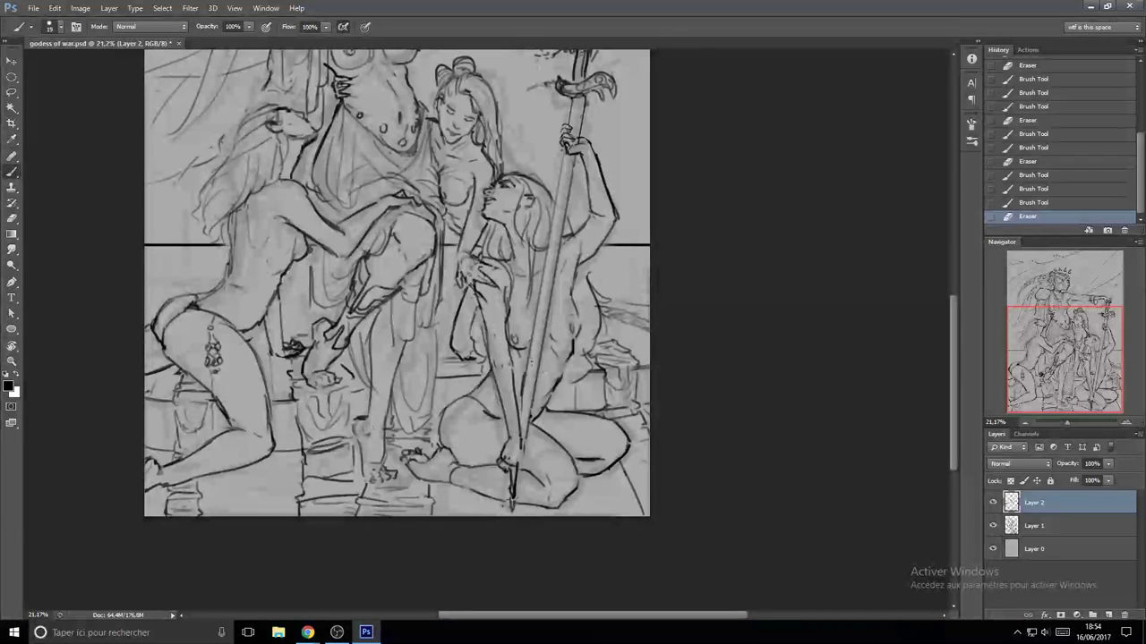
left_click_drag(566, 376, 565, 362)
key("ctrl+z")
key("ctrl+z")
key("e")
key("b")
left_click_drag(569, 353, 562, 367)
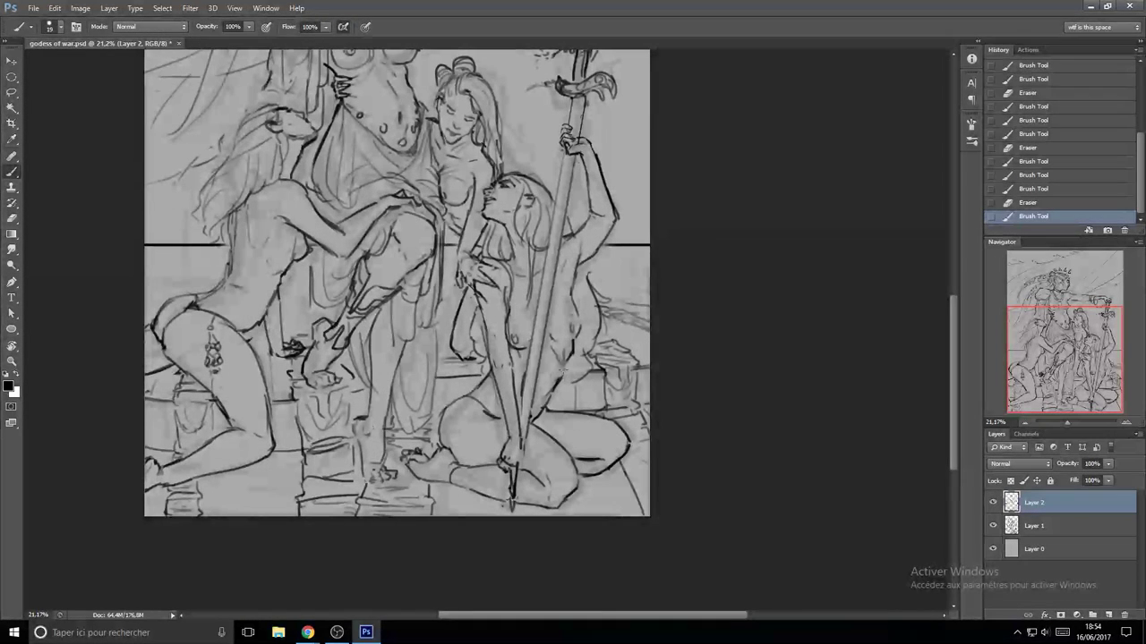
- Erase the inner edge of the seated woman's waist line and add small brush strokes in its place
key("e")
mouse_move(548, 369)
left_mouse_down()
mouse_move(534, 385)
mouse_move(558, 390)
left_mouse_up()
key("b")
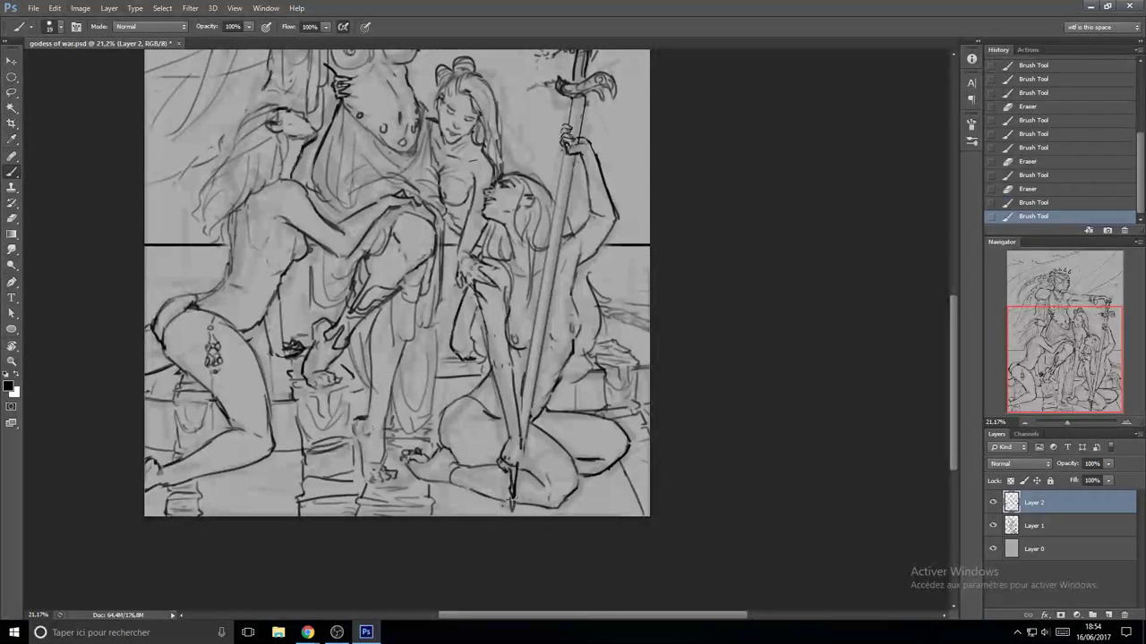
left_click_drag(560, 379, 566, 385)
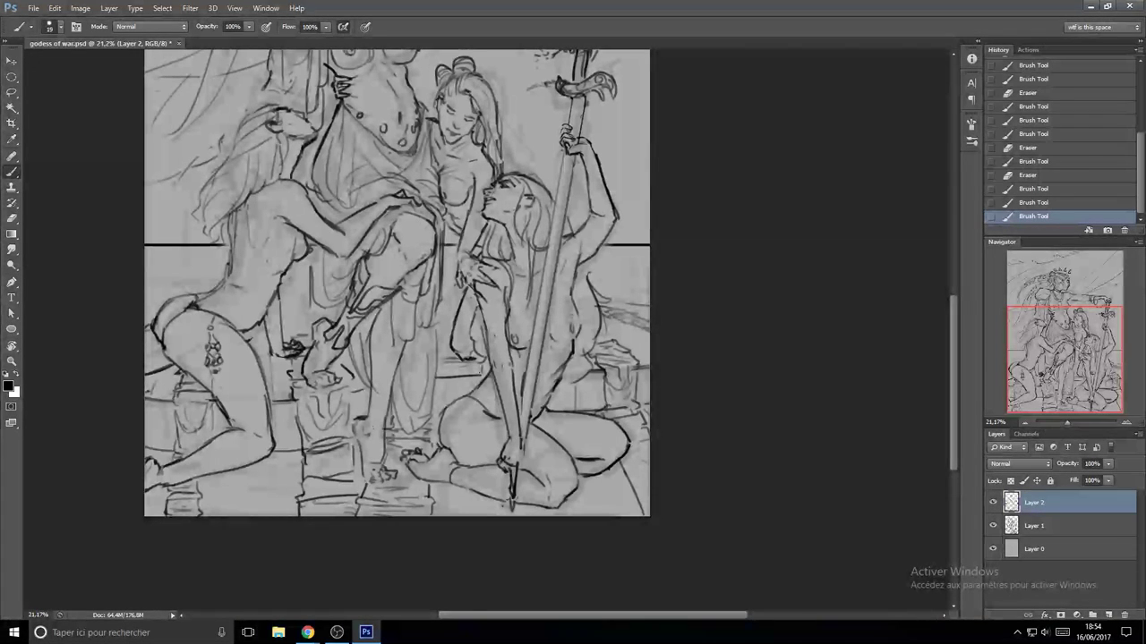
- Erase the seated woman's waist contour again and redraw it as a line from her ribs down to the thigh
key("e")
left_click_drag(567, 365, 550, 385)
key("b")
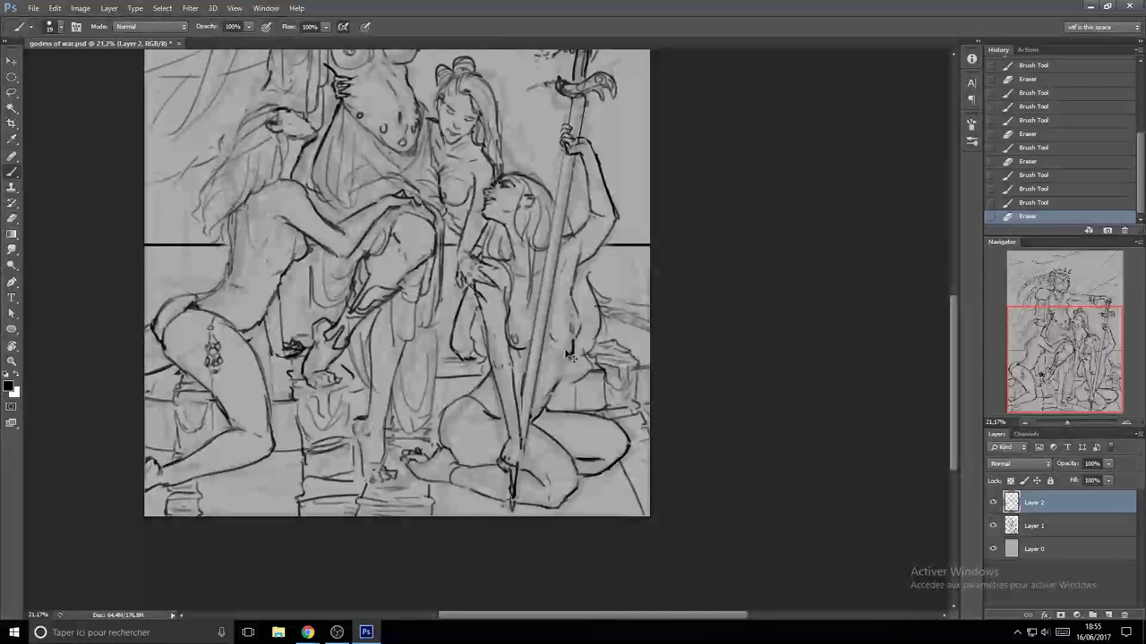
left_click_drag(572, 347, 550, 390)
key("e")
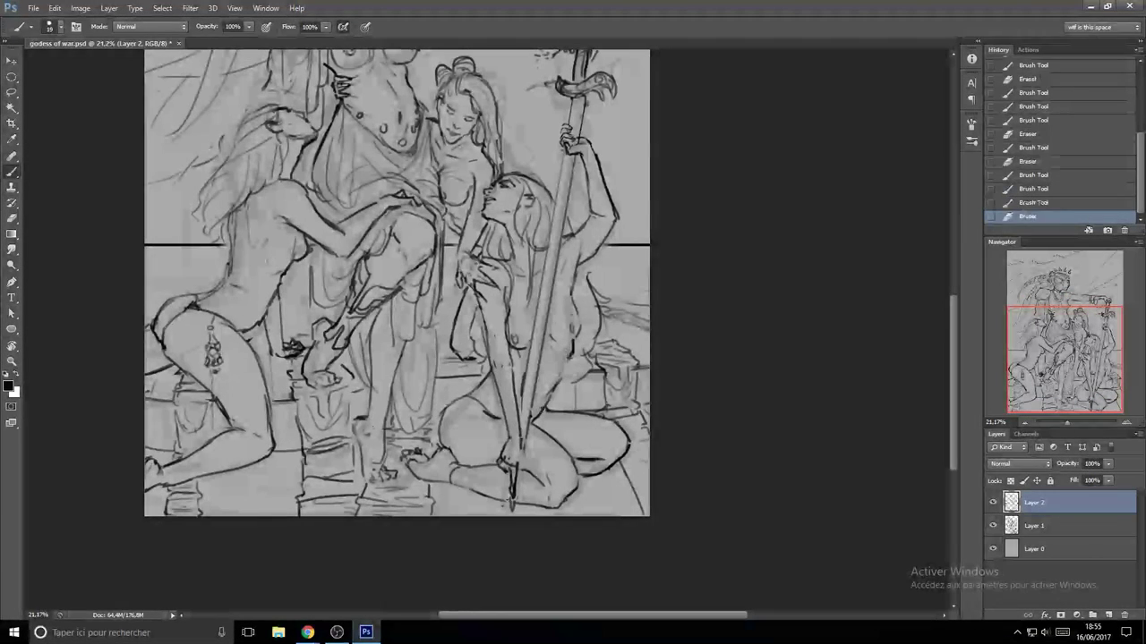
left_click_drag(562, 350, 569, 386)
key("b")
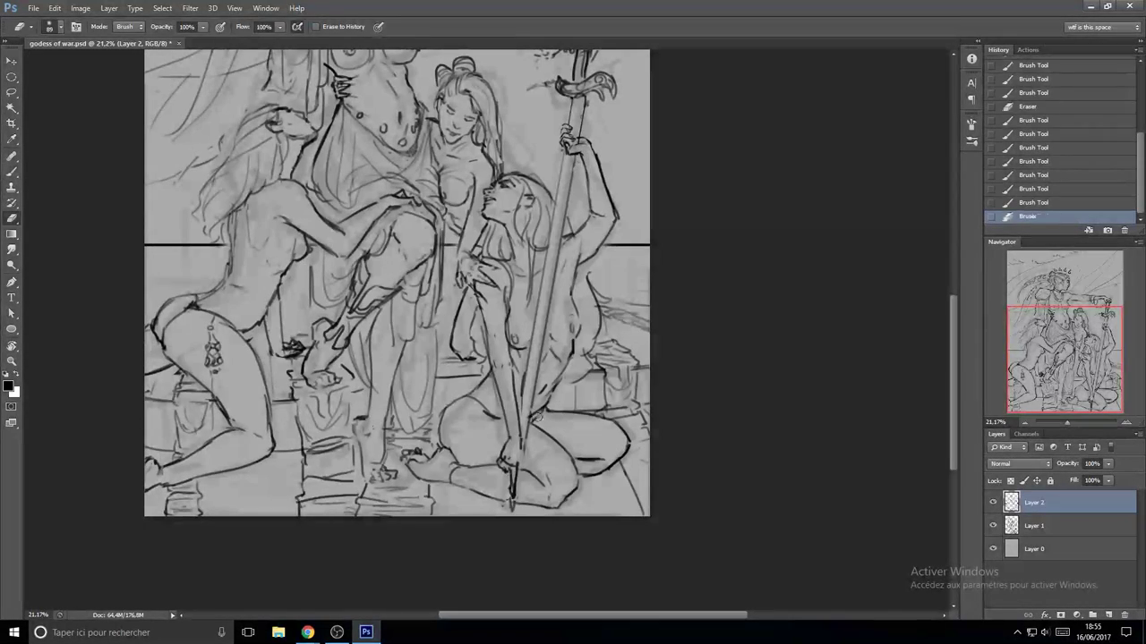
key("b")
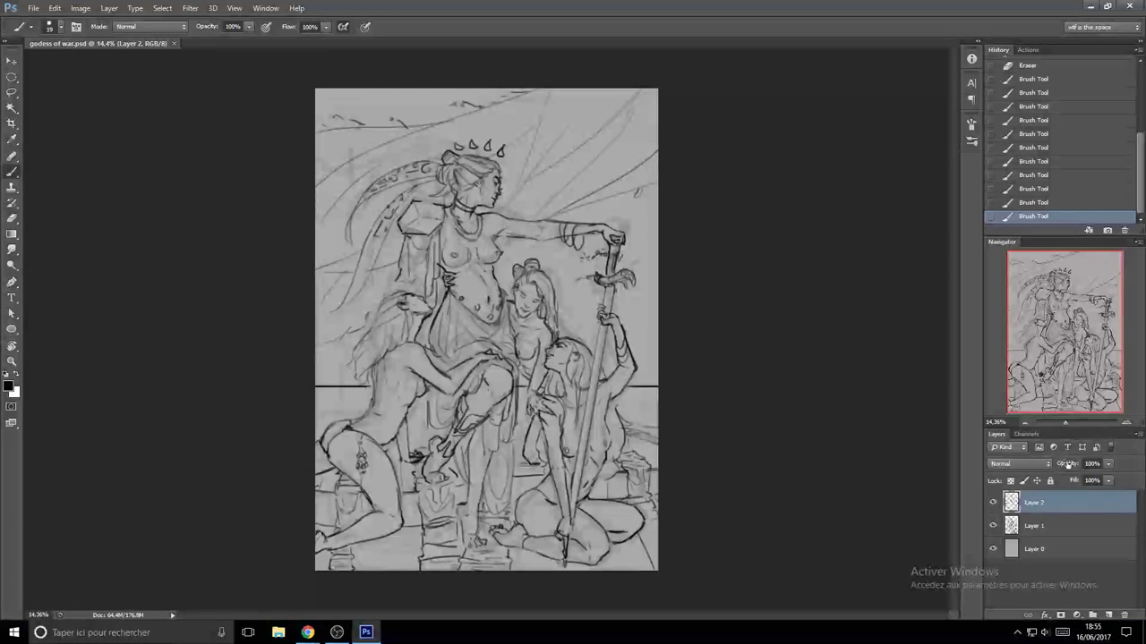
- Test Layer 2's opacity, returning it to 100%, and toggle the visibility of Layer 2 and Layer 1 to compare the sketches
left_click_drag(1067, 464, 1082, 466)
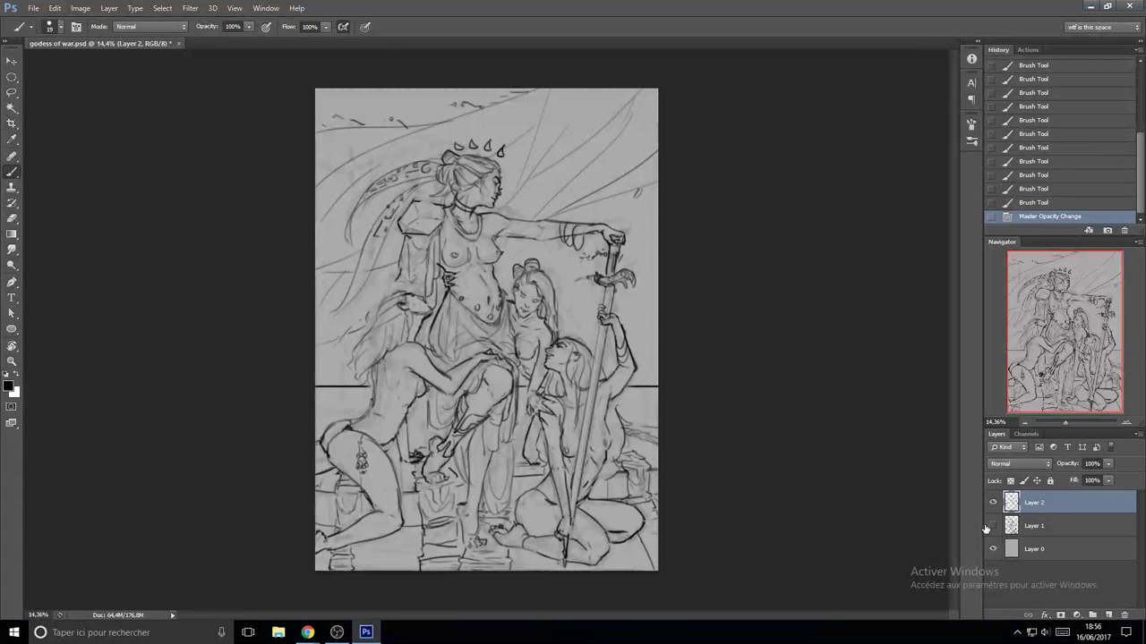
left_click(992, 503)
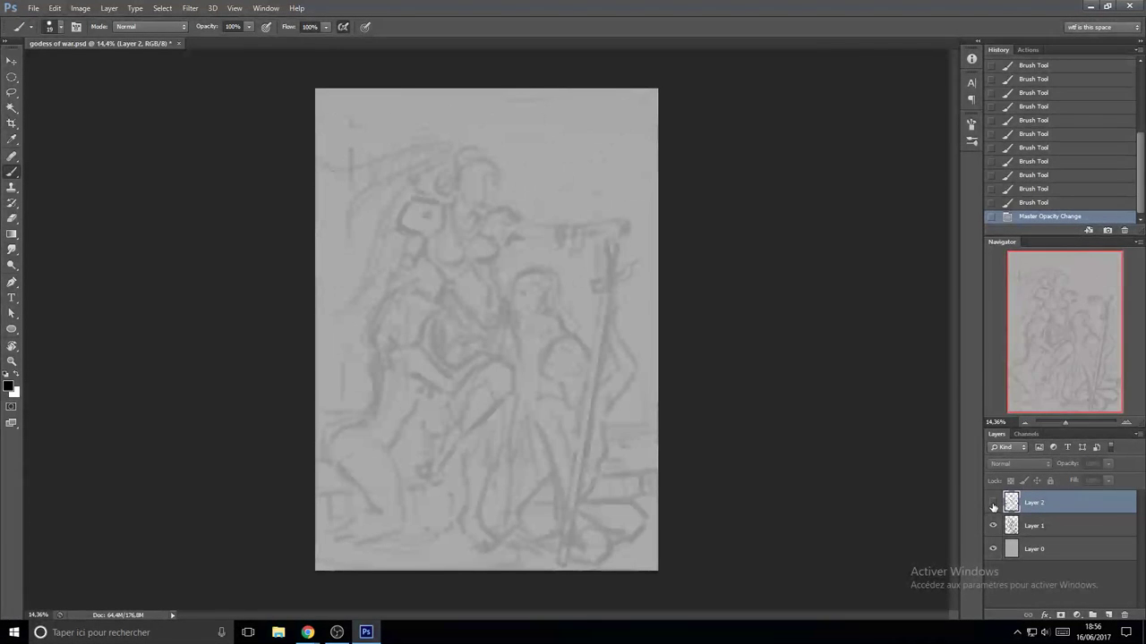
left_click(992, 526)
left_click(991, 525)
left_click(992, 504)
- Set Layer 1's opacity to 100% with Layer 2 hidden
left_click(991, 525)
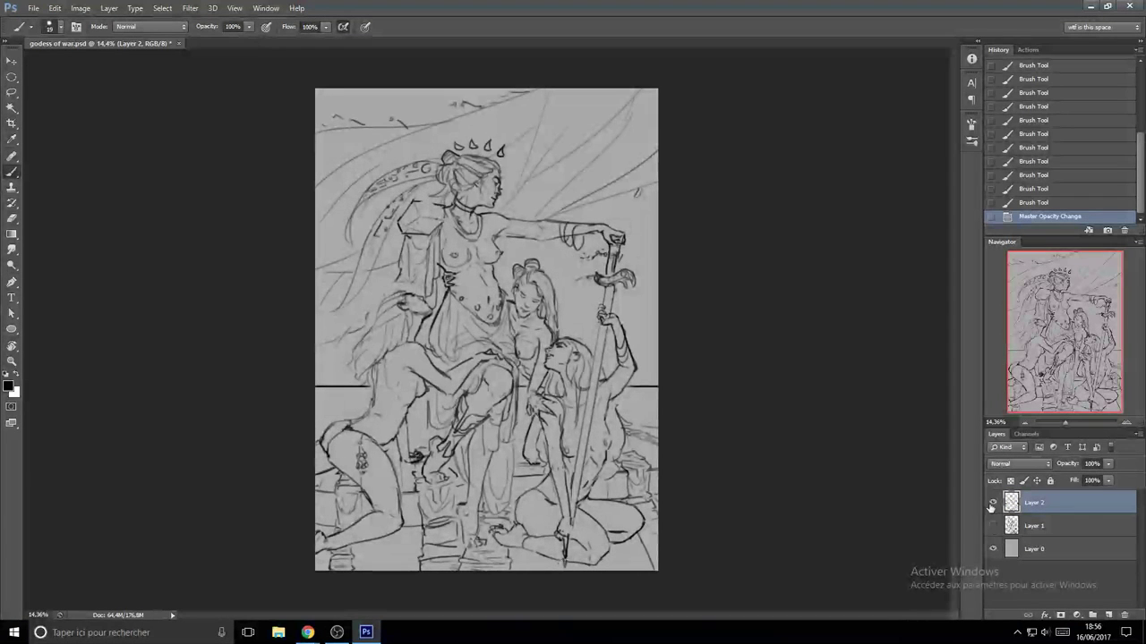
left_click(991, 504)
left_click(1034, 526)
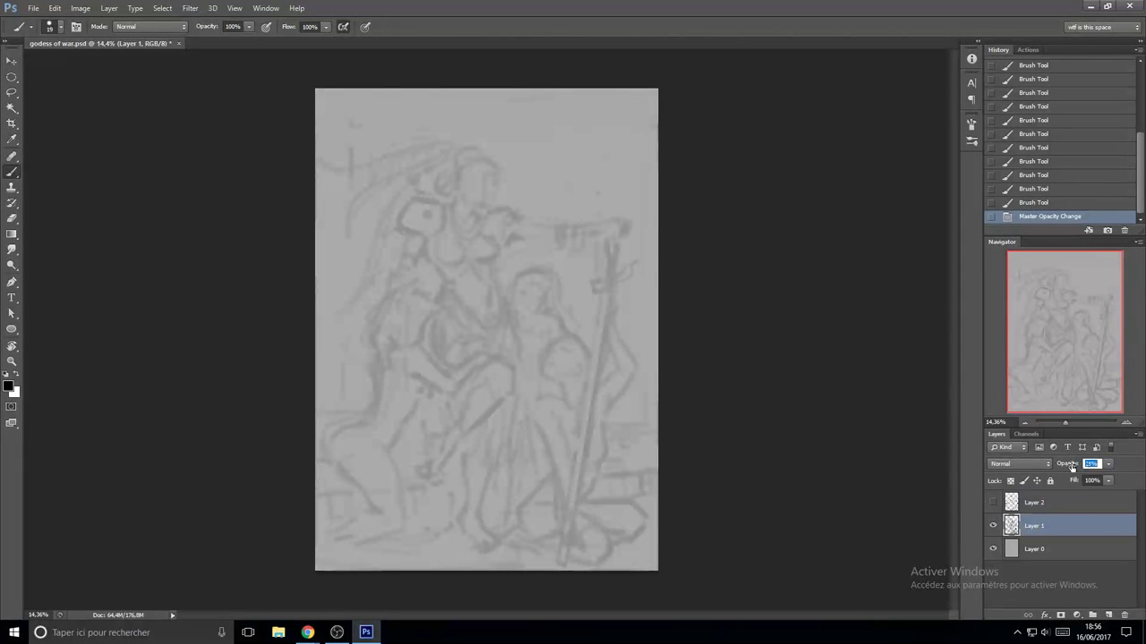
type("100")
key("Return")
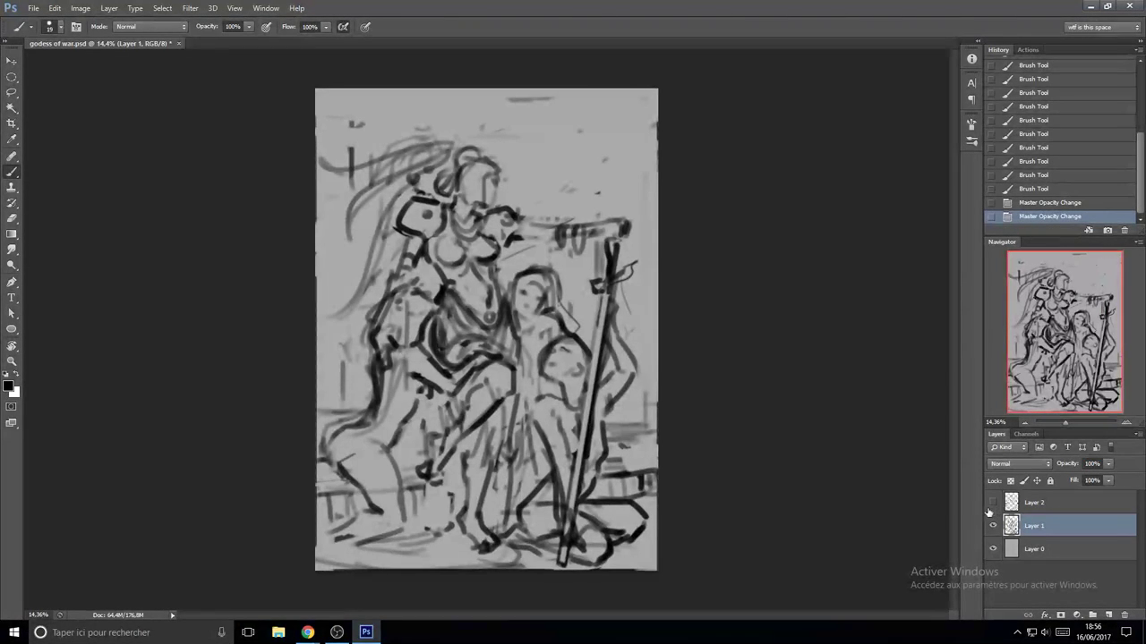
- Toggle the visibility of Layer 2 and Layer 1 repeatedly to compare the refined line sketch with the rough sketch
left_click(992, 504)
left_click(993, 527)
left_click(993, 527)
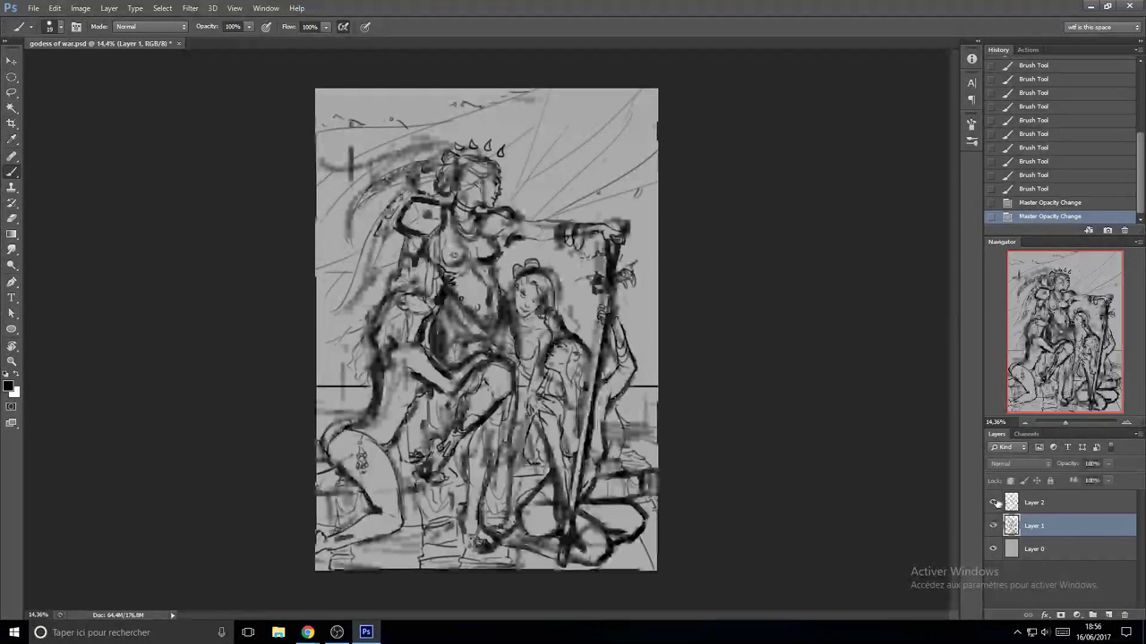
left_click(992, 504)
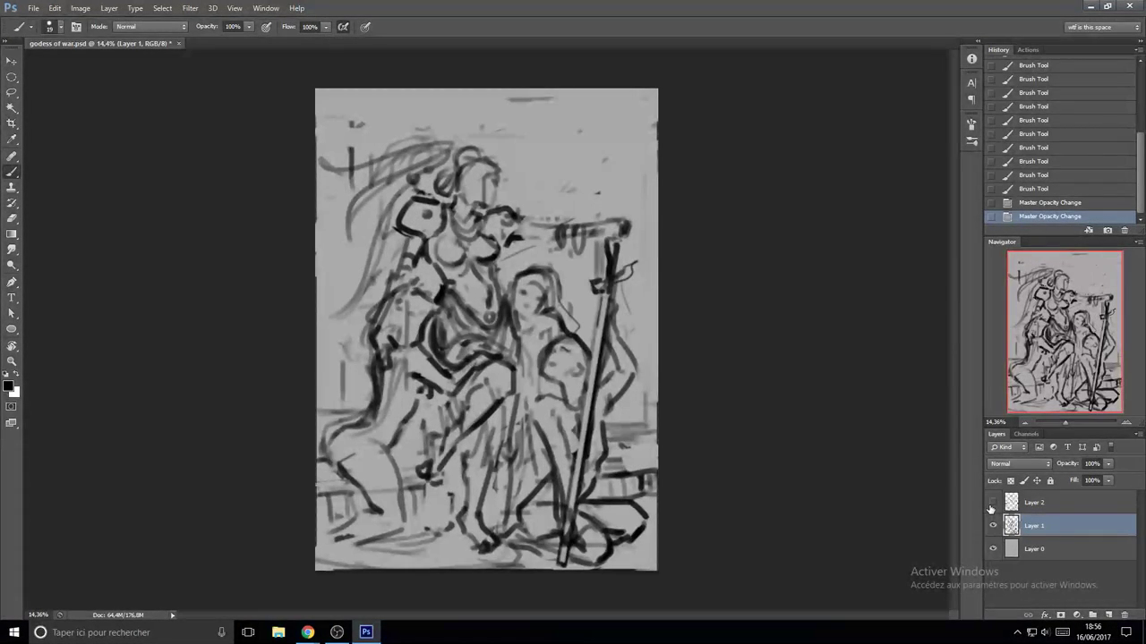
left_click(992, 504)
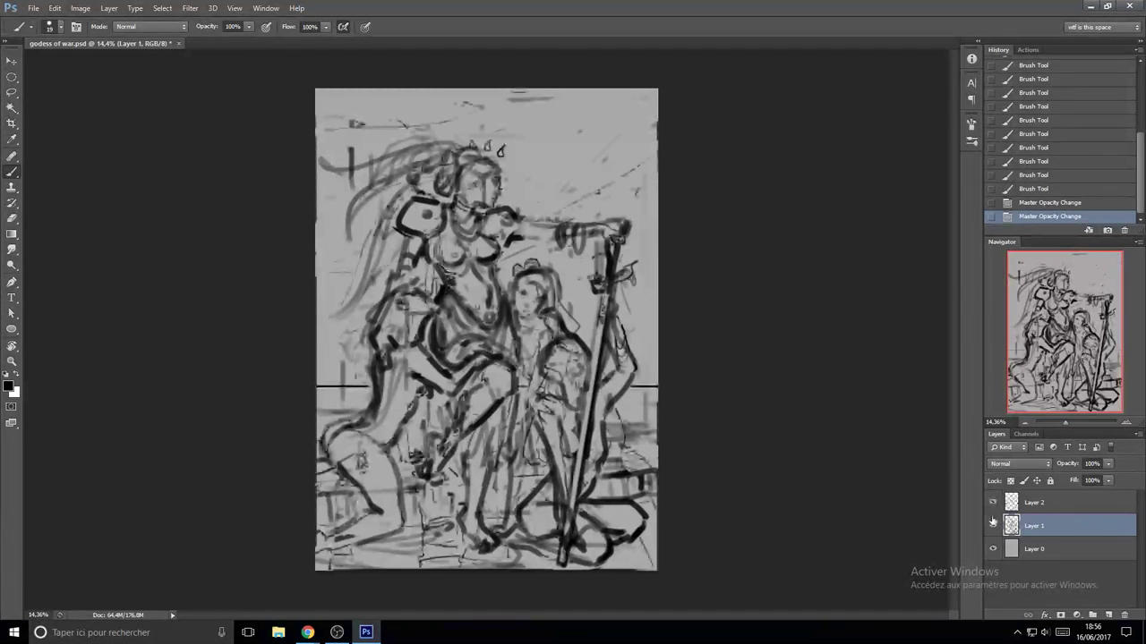
left_click(992, 527)
left_click(993, 524)
left_click(992, 523)
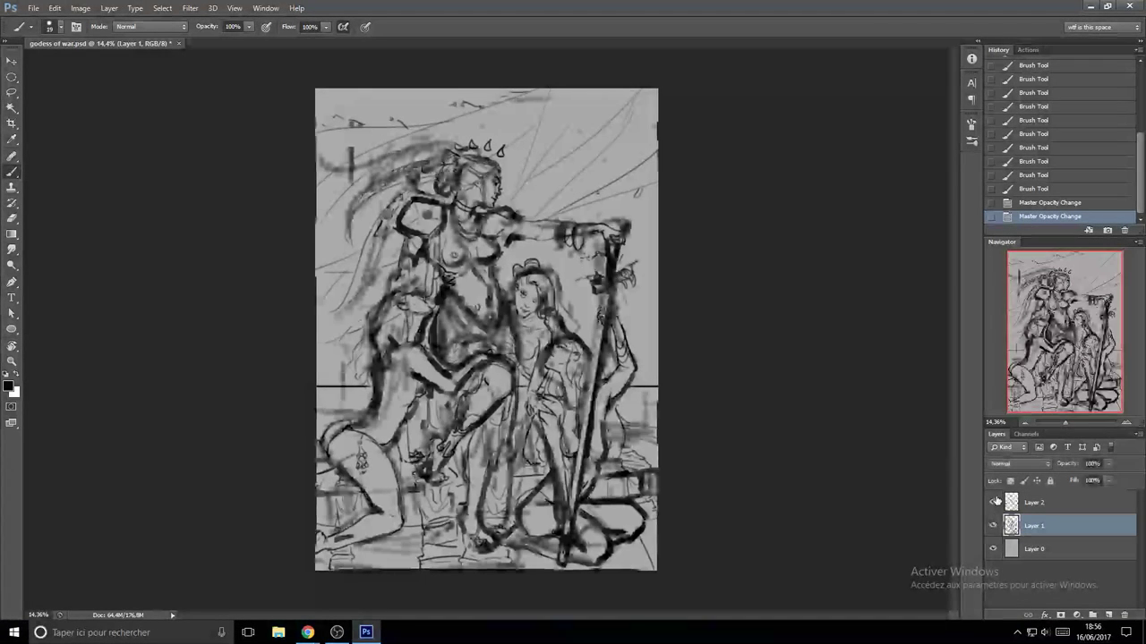
left_click(993, 503)
left_click(992, 503)
left_click(991, 525)
left_click(992, 526, "alt")
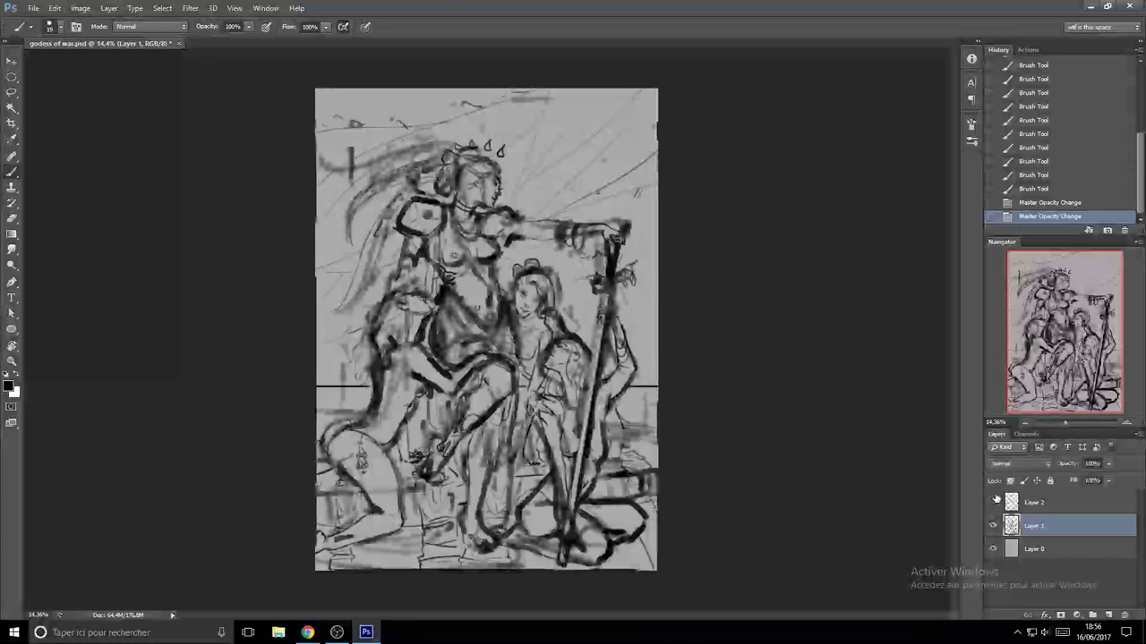
left_click(992, 526, "alt")
left_click(992, 523, "alt")
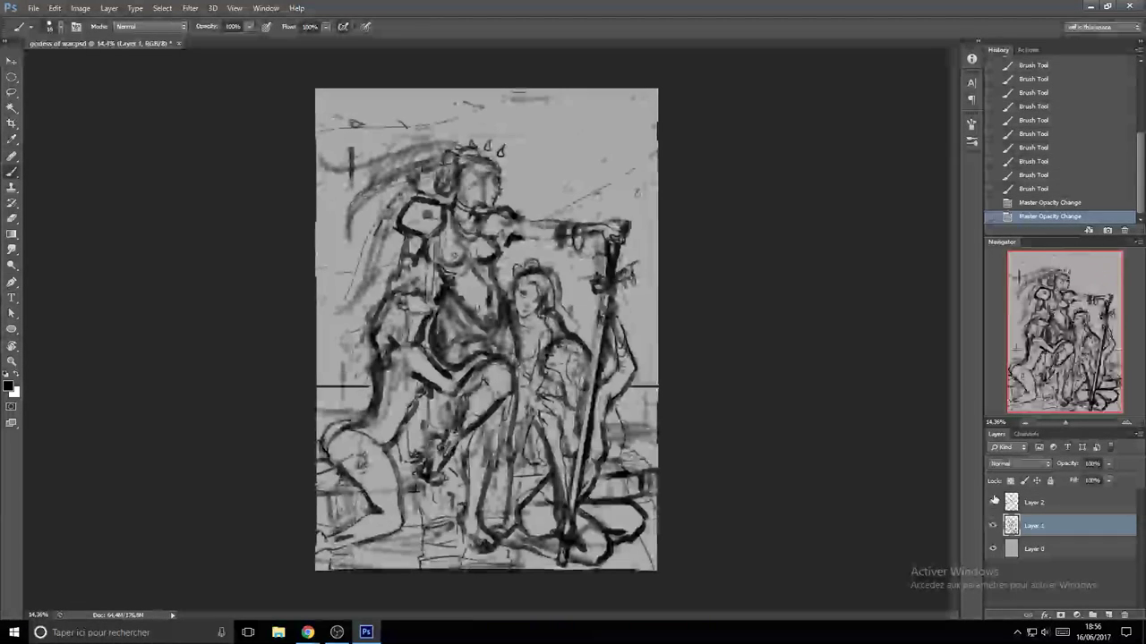
left_click(992, 523, "alt")
left_click(991, 523, "alt")
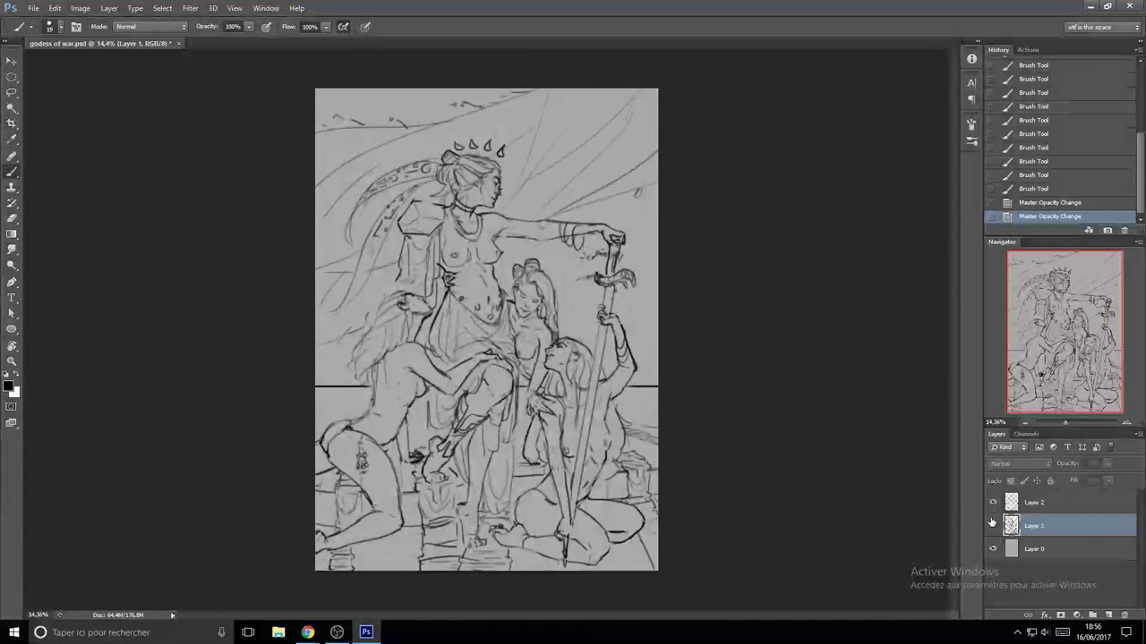
left_click(991, 524, "alt")
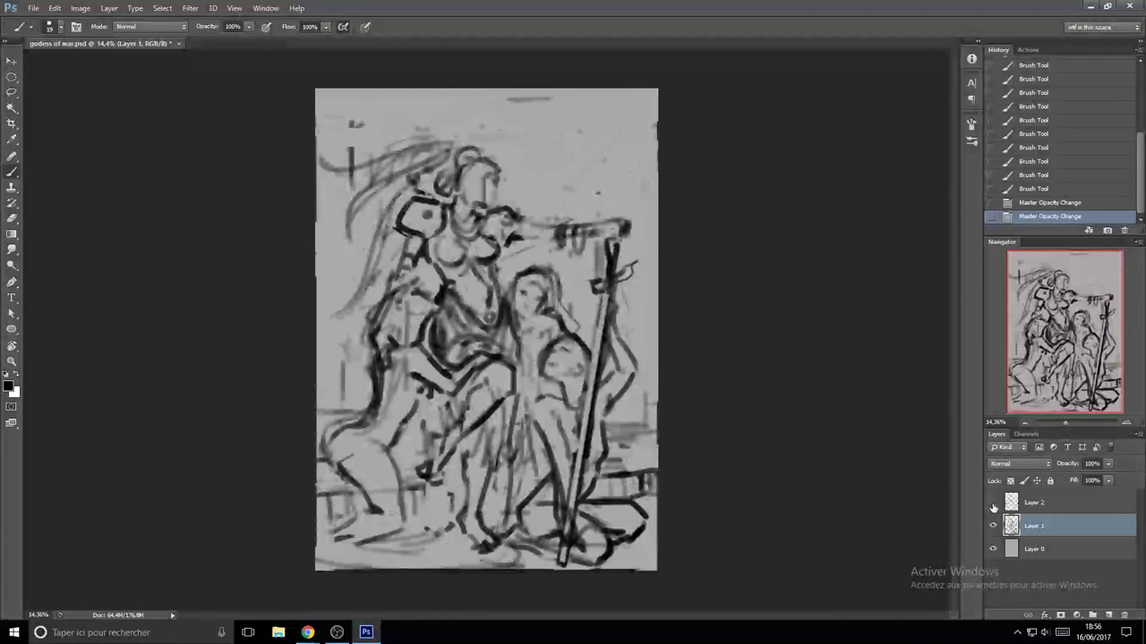
left_click(993, 507)
left_click(991, 508)
left_click(991, 526, "alt")
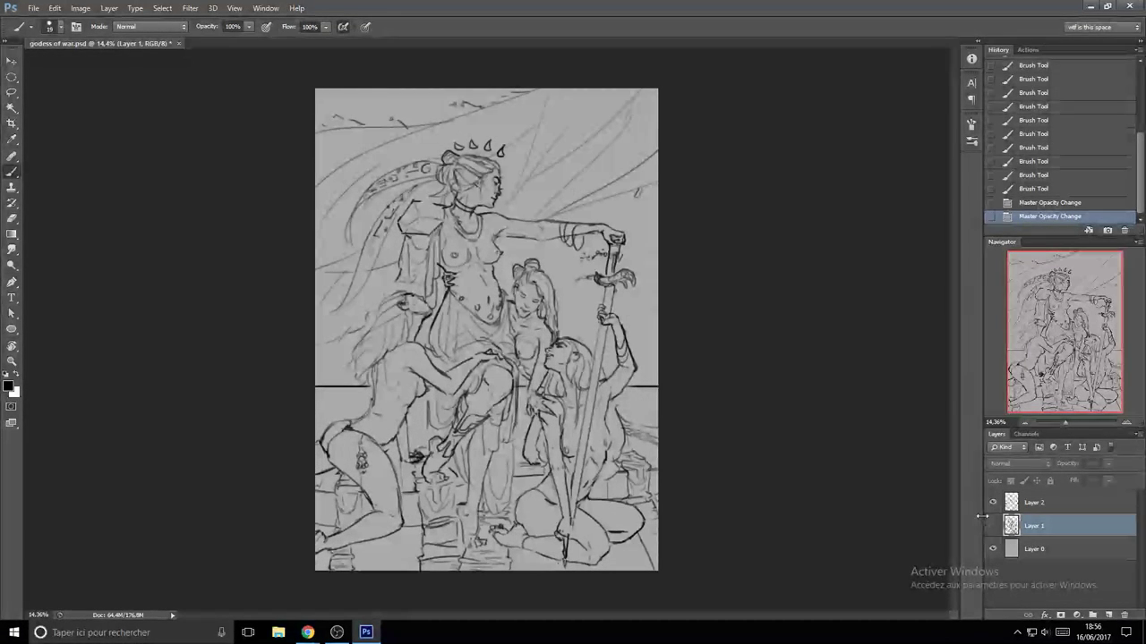
left_click(992, 526)
left_click(992, 505)
left_click(991, 505)
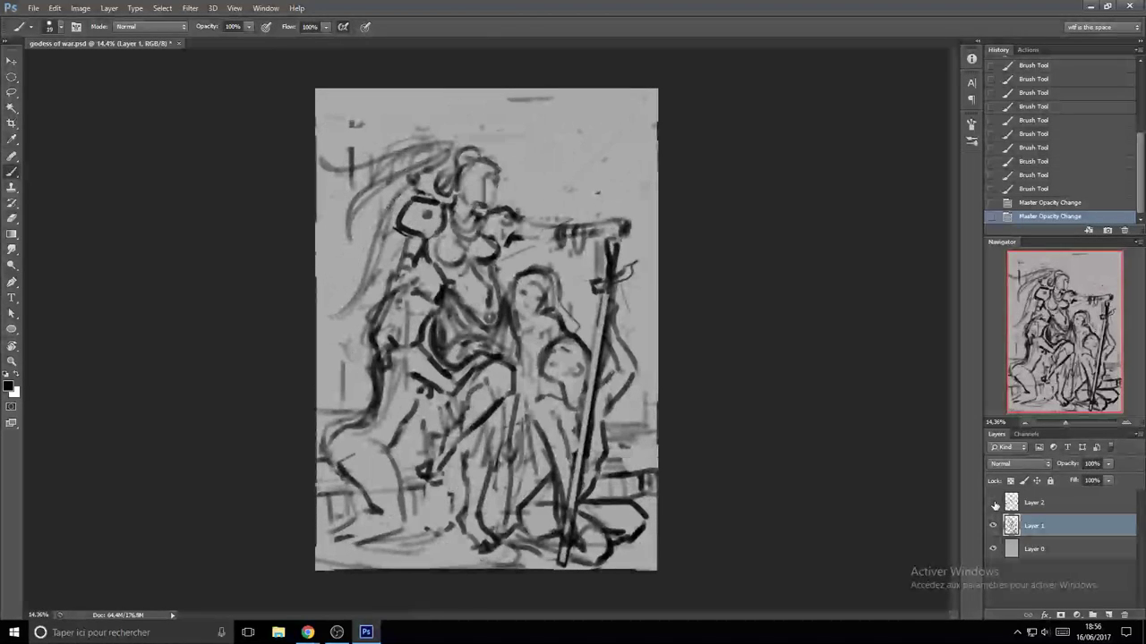
left_click(993, 506)
left_click(993, 527)
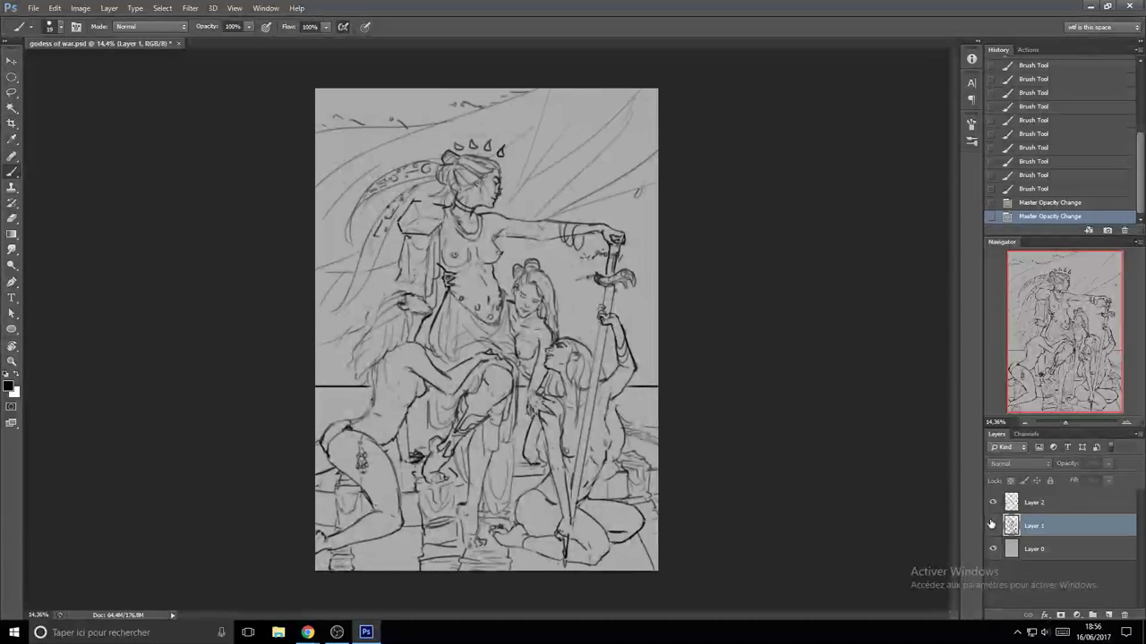
left_click(993, 526)
left_click(992, 506)
left_click(994, 503)
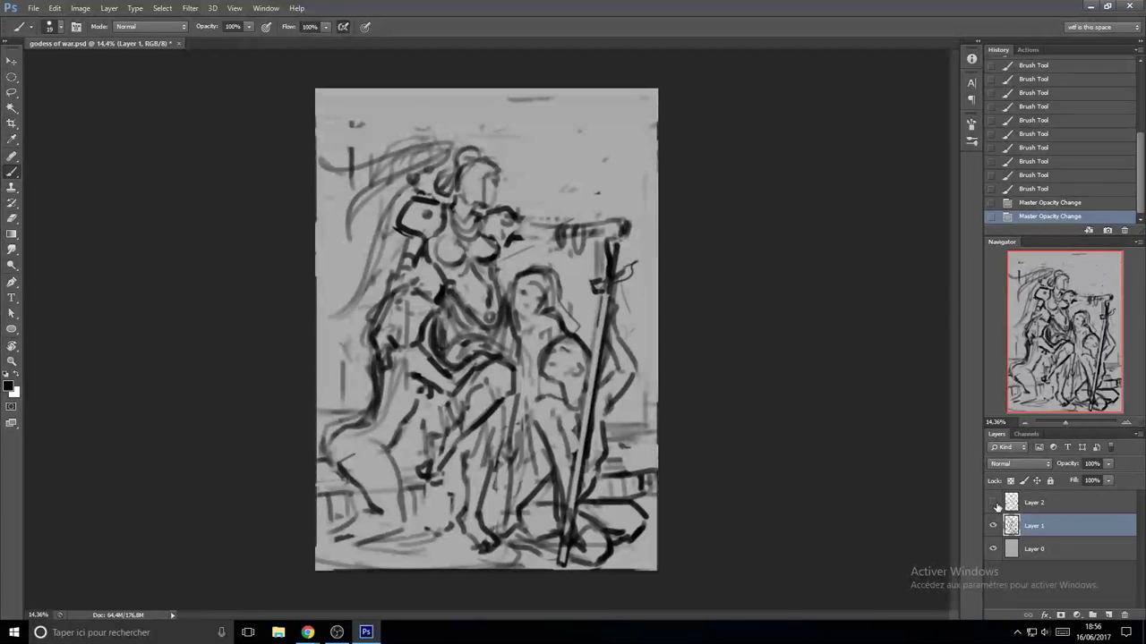
left_click(993, 503)
- With Layer 1 hidden, reduce Layer 2's opacity to a faint guide and create a new layer above it
left_click(993, 526)
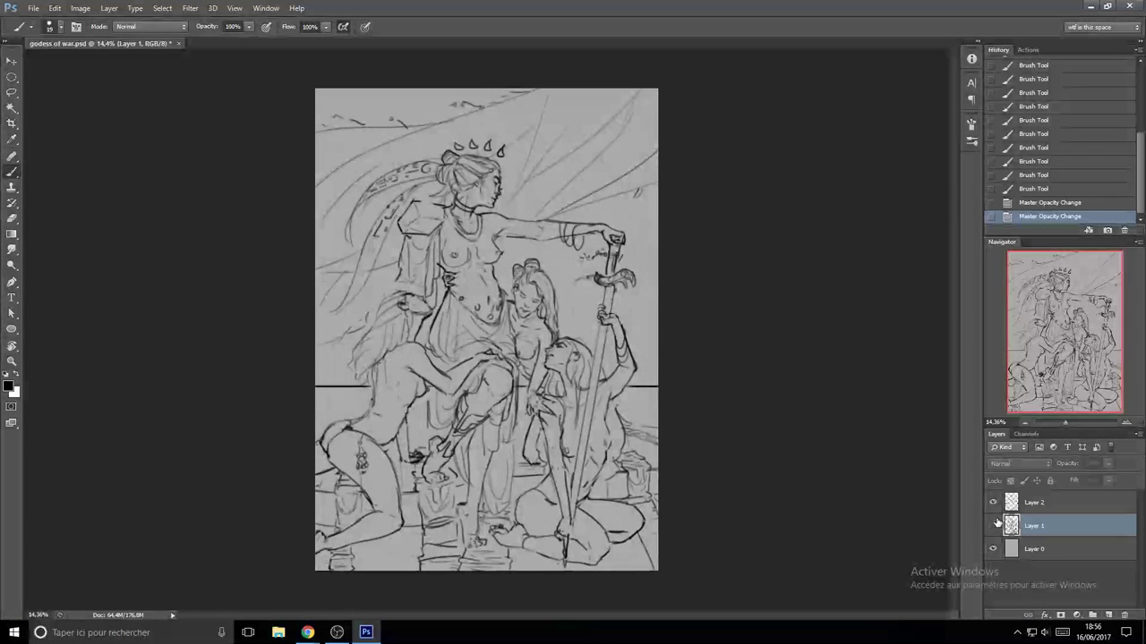
left_click(1038, 503)
left_click_drag(1072, 465, 1062, 469)
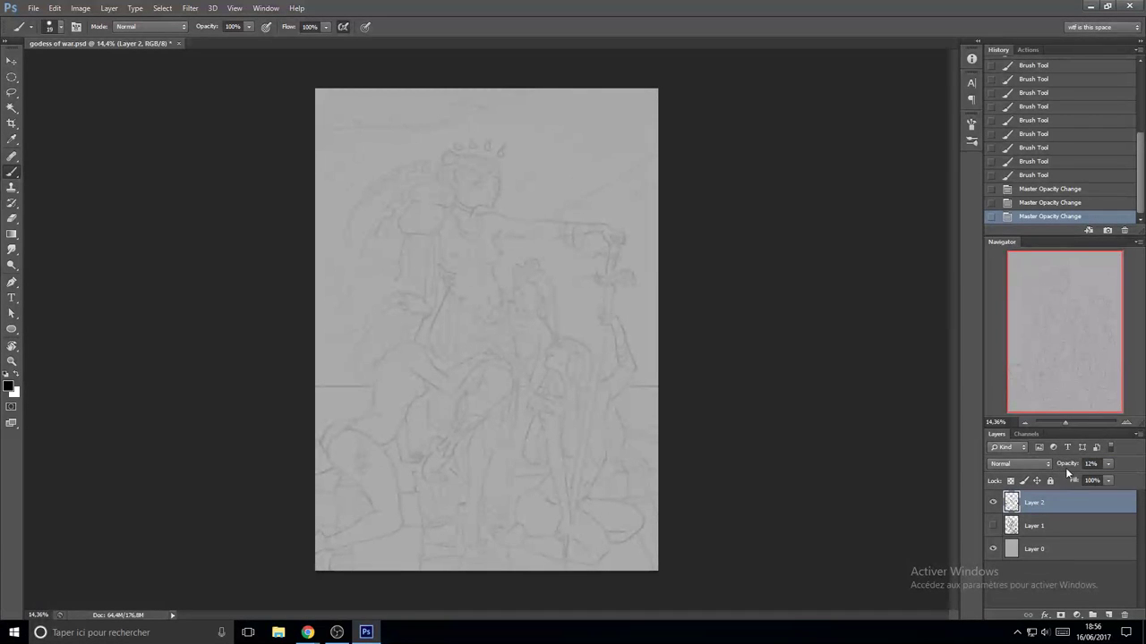
left_click(1108, 616)
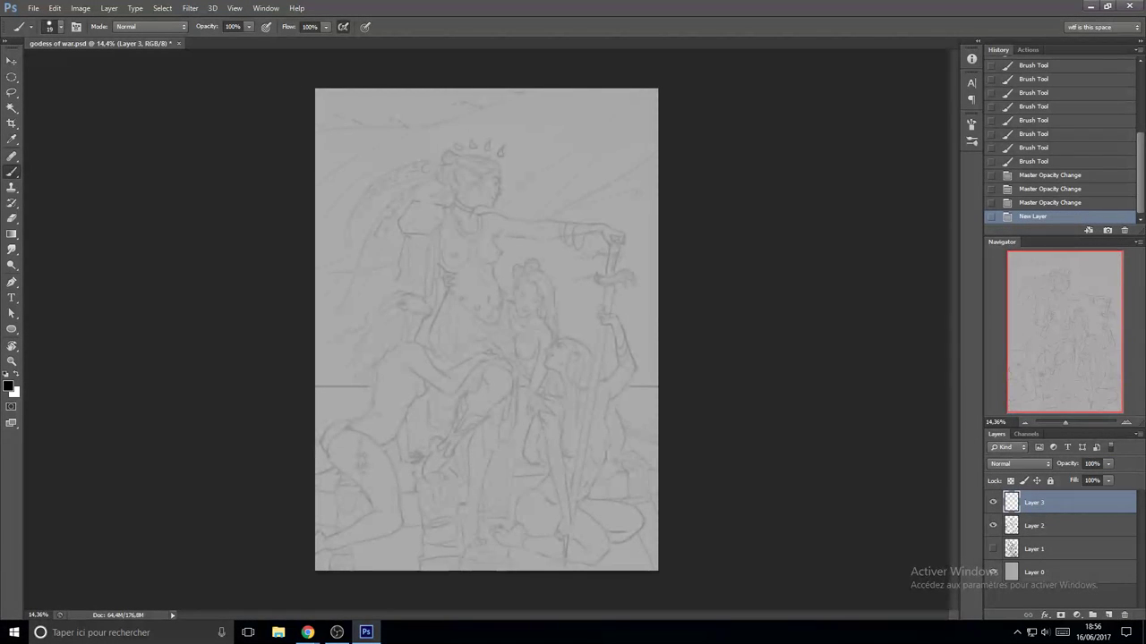
- Choose a finer brush and draw the crowned woman's eyebrow on Layer 3, redoing the stroke until it fits
scroll(555, 197, "up", 8)
scroll(582, 214, "up", 5)
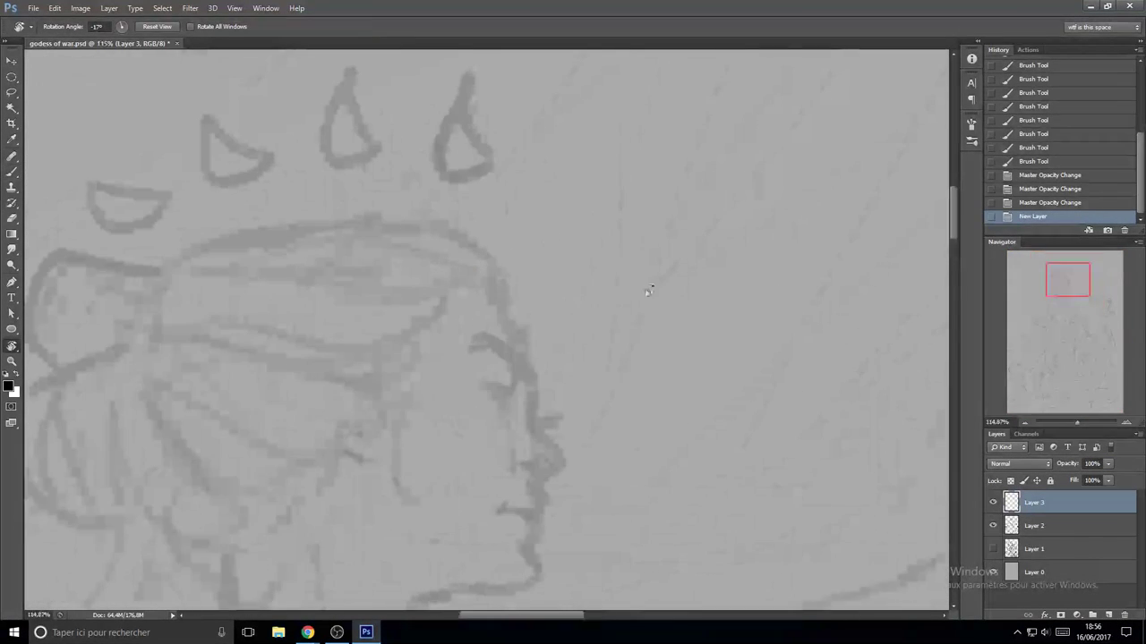
right_click(474, 282)
left_click(507, 358)
mouse_move(403, 376)
left_mouse_down()
mouse_move(363, 375)
mouse_move(515, 204)
mouse_move(408, 226)
left_mouse_up()
key("r")
key("b")
scroll(488, 318, "up", 7)
mouse_move(422, 319)
left_mouse_down()
mouse_move(457, 301)
mouse_move(463, 313)
mouse_move(446, 306)
mouse_move(498, 337)
mouse_move(446, 306)
left_mouse_up()
key("ctrl+z")
key("ctrl+z")
key("ctrl+z")
key("ctrl+z")
key("ctrl+z")
left_click_drag(419, 317, 453, 305)
left_click_drag(450, 305, 490, 339)
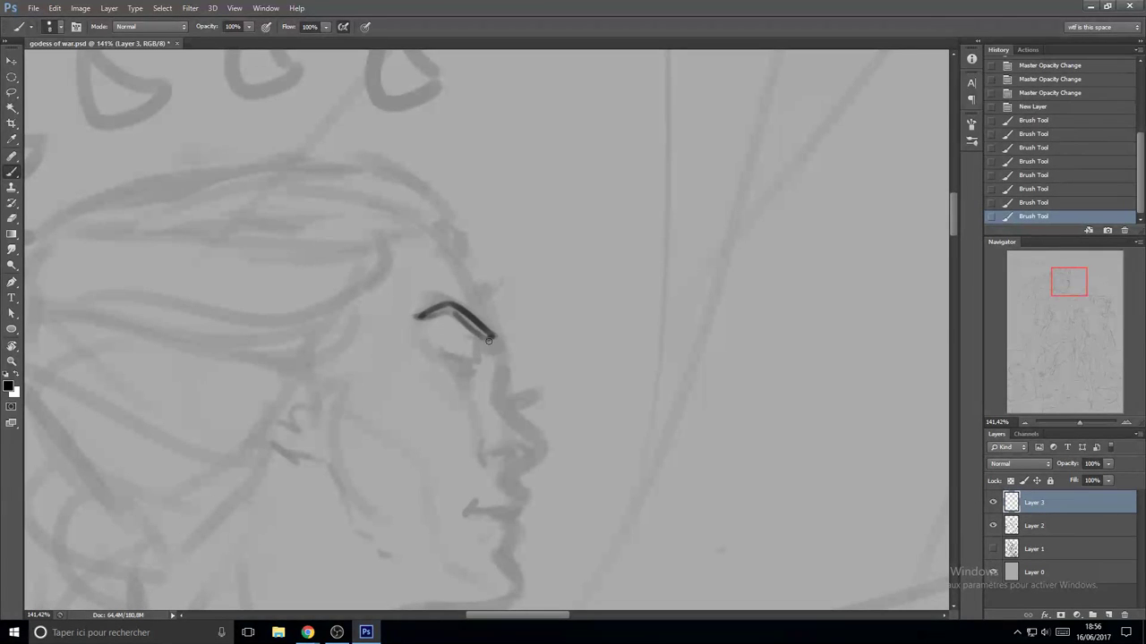
- Trim the eyebrow and draw the crowned woman's dark lowered eyelid beneath it
key("e")
key("b")
mouse_move(424, 317)
left_mouse_down()
mouse_move(453, 307)
mouse_move(453, 324)
mouse_move(432, 314)
mouse_move(454, 320)
mouse_move(460, 364)
mouse_move(479, 366)
mouse_move(458, 372)
mouse_move(440, 354)
mouse_move(466, 366)
mouse_move(488, 357)
mouse_move(471, 369)
mouse_move(456, 351)
mouse_move(462, 359)
mouse_move(437, 353)
mouse_move(473, 371)
left_mouse_up()
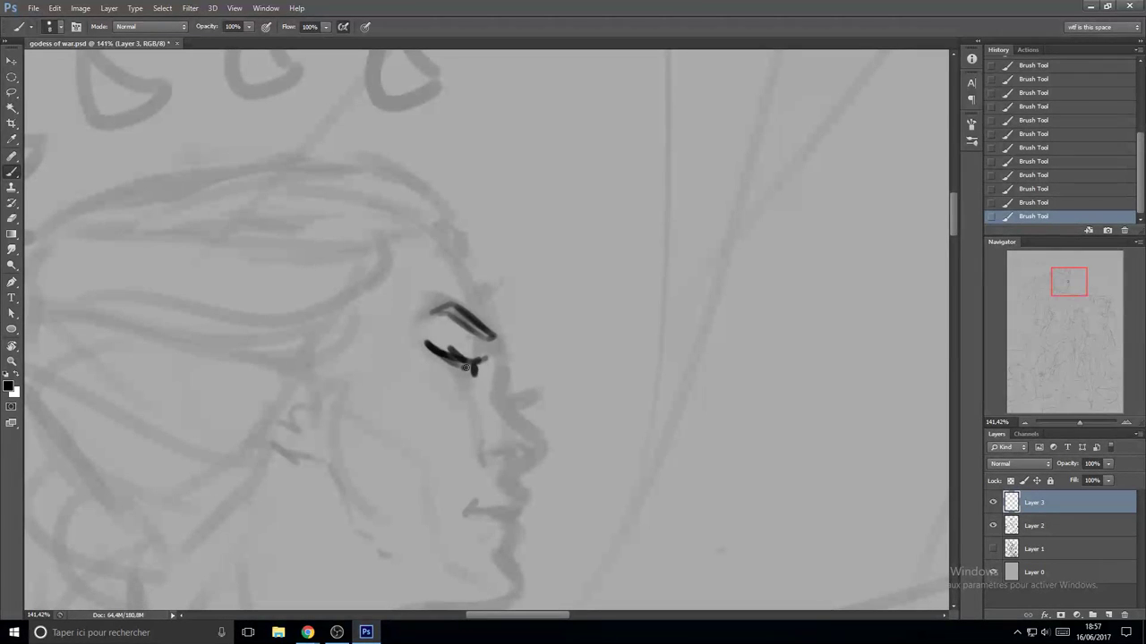
scroll(475, 388, "down", 6)
scroll(473, 387, "up", 5)
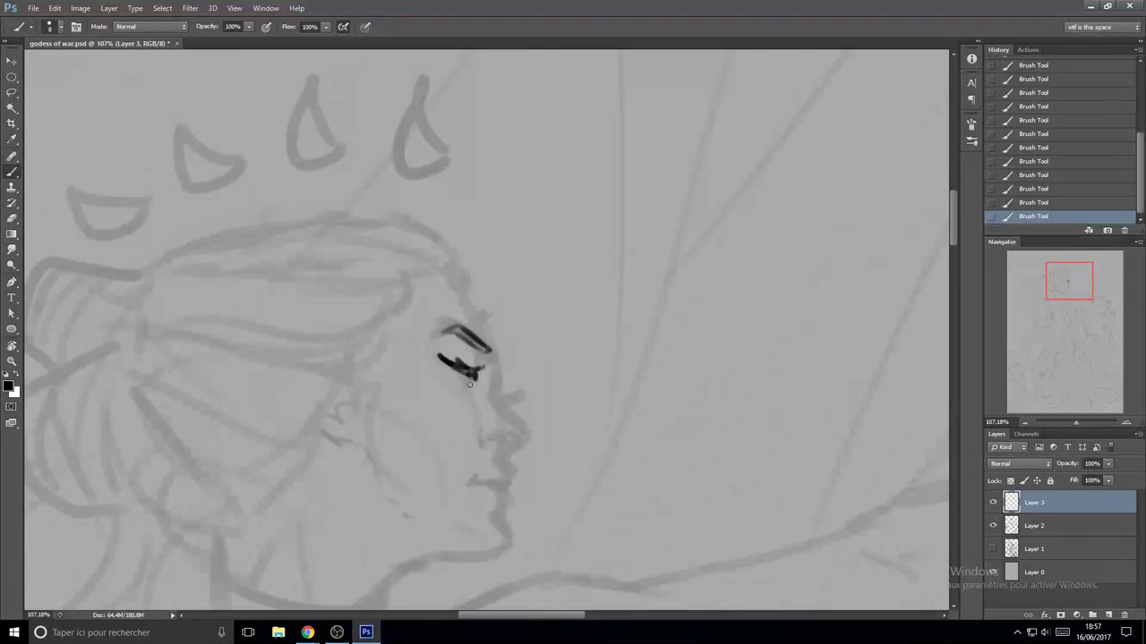
scroll(493, 381, "up", 2)
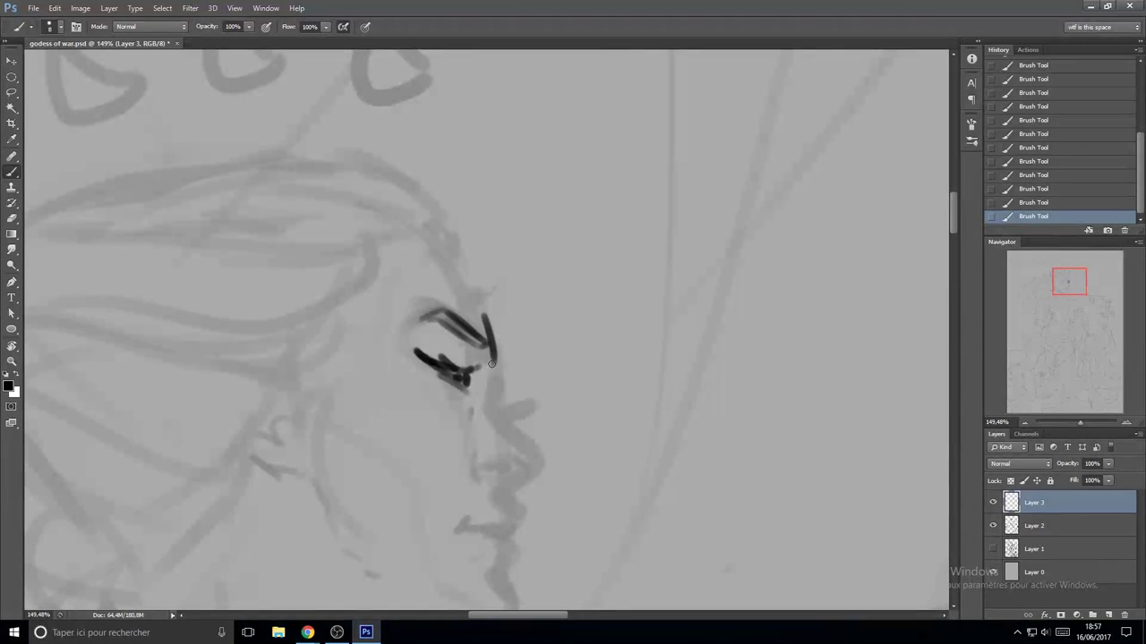
- Draw the crowned woman's profile from the brow along the nose bridge to beneath the nose tip, undoing trial strokes
mouse_move(474, 309)
left_mouse_down()
mouse_move(499, 369)
mouse_move(494, 410)
mouse_move(539, 454)
left_mouse_up()
key("ctrl+z")
key("ctrl+z")
mouse_move(491, 392)
left_mouse_down()
mouse_move(538, 461)
mouse_move(517, 478)
mouse_move(494, 288)
left_mouse_up()
scroll(516, 482, "down", 1)
key("ctrl+alt+z")
key("ctrl+alt+z")
mouse_move(508, 245)
left_mouse_down()
mouse_move(521, 262)
mouse_move(488, 292)
left_mouse_up()
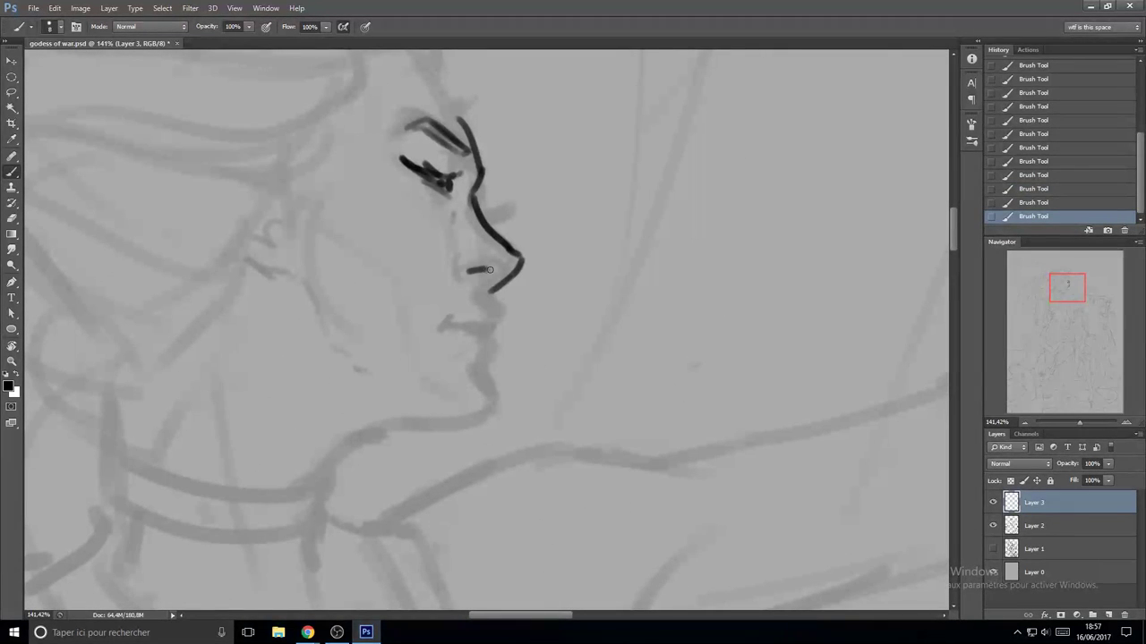
- Draw the nostril and the curved wing of the nose, switching to another brush preset and trimming the strokes
left_click_drag(447, 259, 468, 259)
left_click_drag(457, 257, 460, 289)
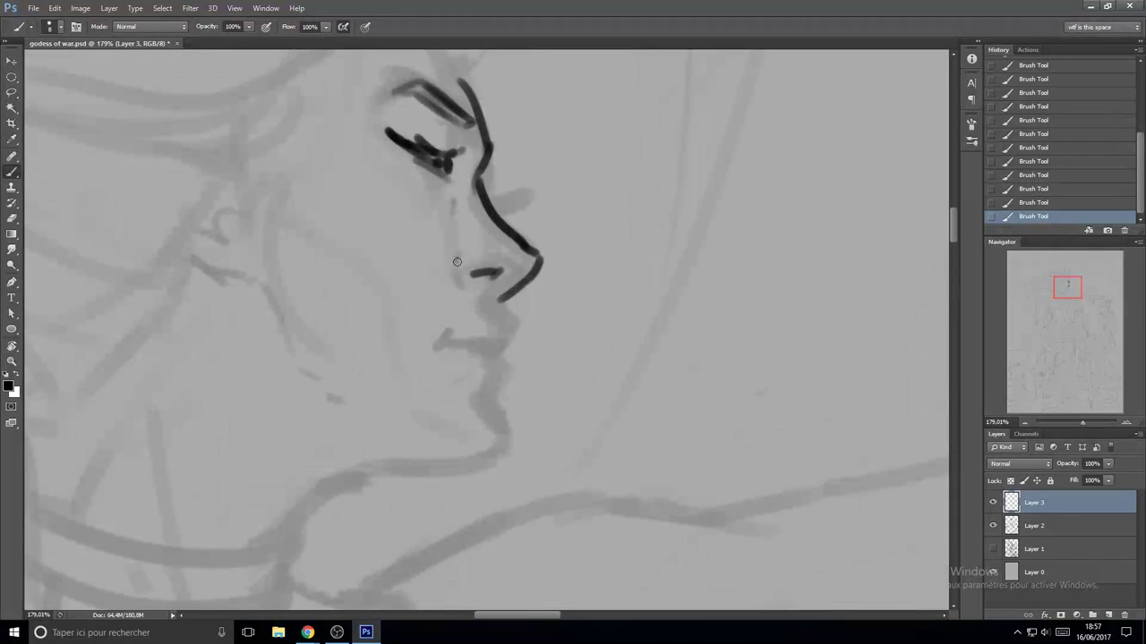
right_click(488, 268)
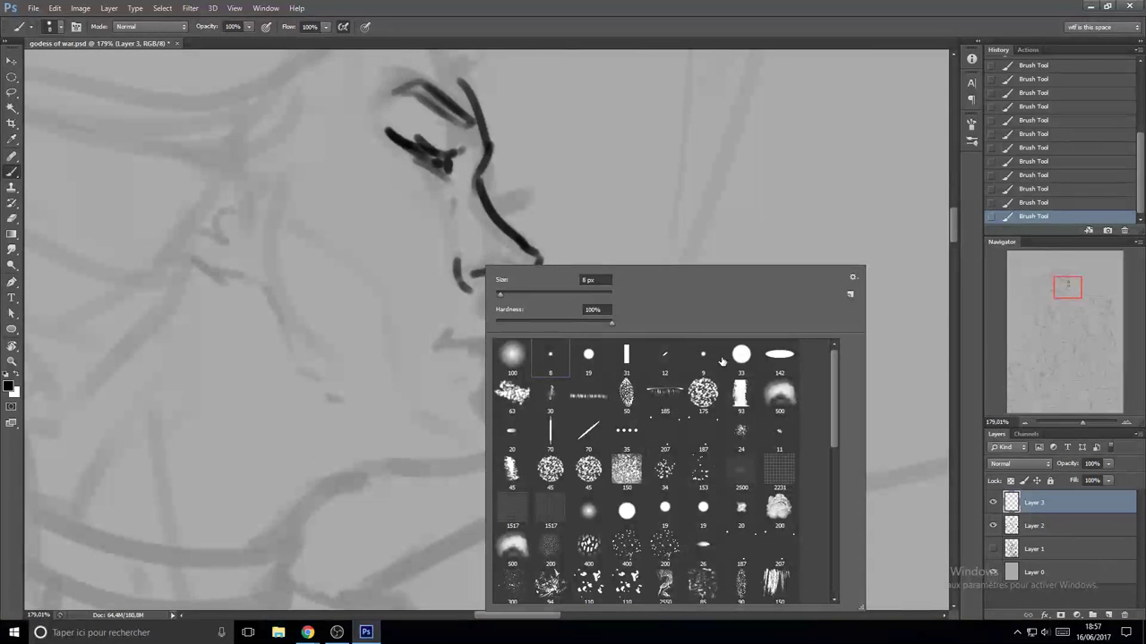
mouse_move(453, 233)
left_mouse_down()
mouse_move(467, 296)
mouse_move(501, 270)
mouse_move(494, 278)
mouse_move(454, 261)
left_mouse_up()
key("ctrl+z")
key("e")
key("b")
key("e")
key("b")
- Refine the nostril wing with thinner lines and draw the upper lip's profile below the nose, undoing trial strokes
left_click_drag(462, 284, 459, 253)
key("ctrl+z")
key("ctrl+z")
key("ctrl+z")
key("e")
key("b")
key("ctrl+z")
mouse_move(459, 252)
left_mouse_down()
mouse_move(523, 265)
mouse_move(503, 347)
left_mouse_up()
key("ctrl+z")
key("ctrl+z")
key("ctrl+z")
key("ctrl+z")
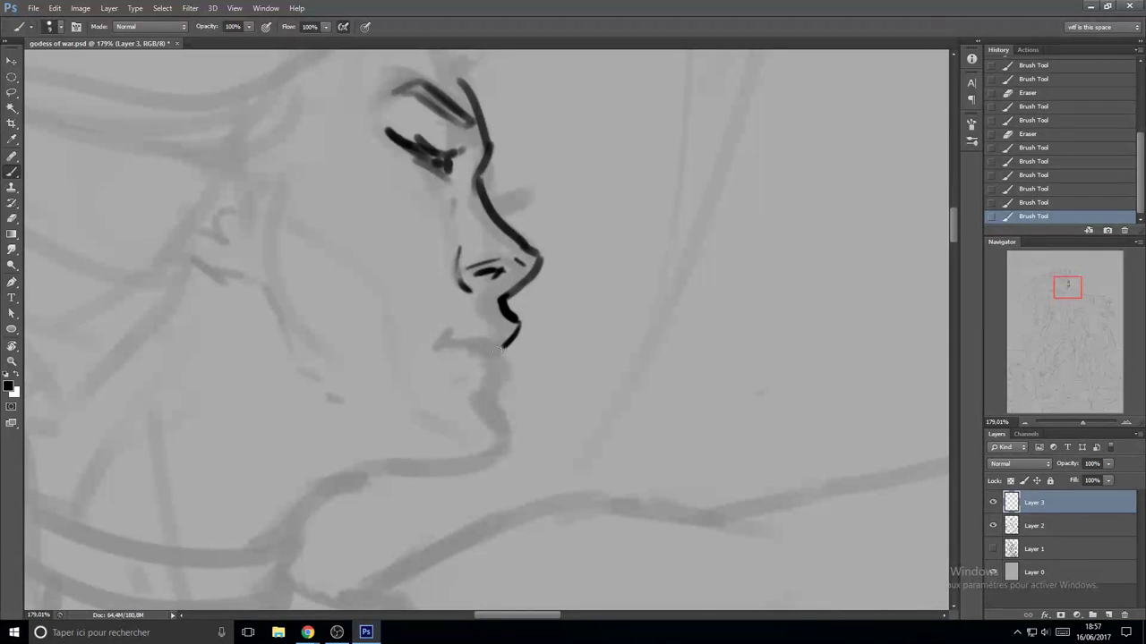
- Erase part of the crowned woman's eyelid and redraw it with short upper lashes
scroll(525, 351, "down", 10)
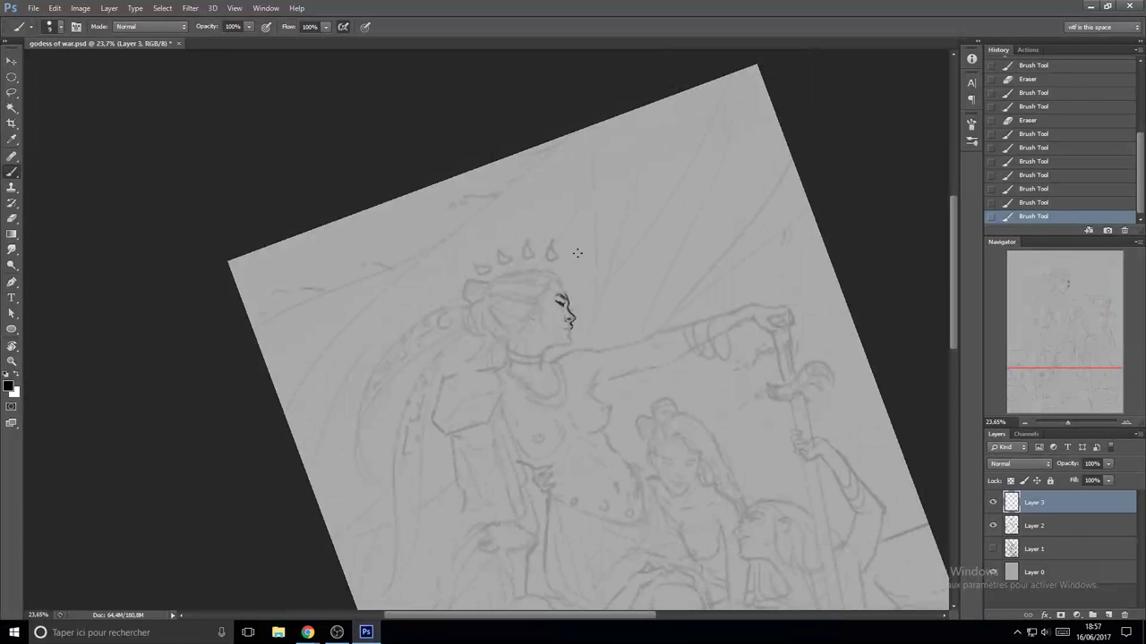
scroll(578, 253, "up", 10)
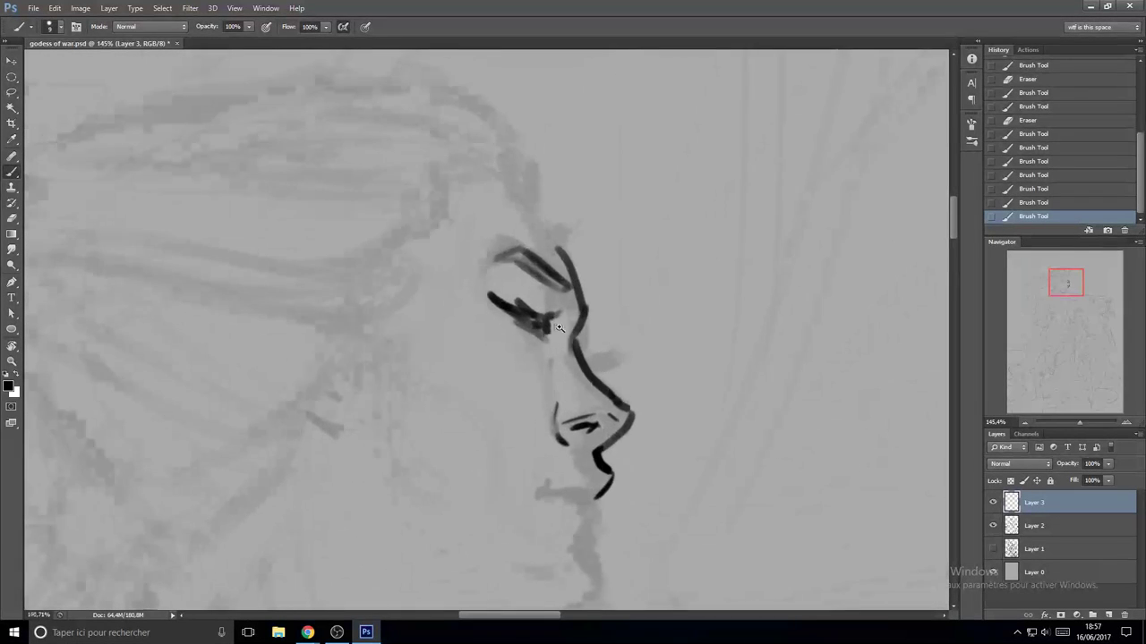
key("e")
mouse_move(534, 296)
left_mouse_down()
mouse_move(525, 302)
mouse_move(545, 305)
left_mouse_up()
key("b")
mouse_move(496, 289)
left_mouse_down()
mouse_move(527, 308)
mouse_move(513, 312)
mouse_move(567, 307)
mouse_move(551, 338)
mouse_move(512, 295)
mouse_move(532, 304)
mouse_move(502, 297)
mouse_move(522, 311)
left_mouse_up()
key("e")
right_click(518, 296)
key("b")
key("ctrl+z")
key("ctrl+z")
- Draw the crowned woman's mouth line and undo the test strokes beside the face
left_click_drag(541, 358, 476, 284)
mouse_move(492, 356)
left_mouse_down()
mouse_move(508, 356)
mouse_move(465, 364)
mouse_move(509, 362)
mouse_move(593, 307)
mouse_move(606, 256)
mouse_move(597, 426)
left_mouse_up()
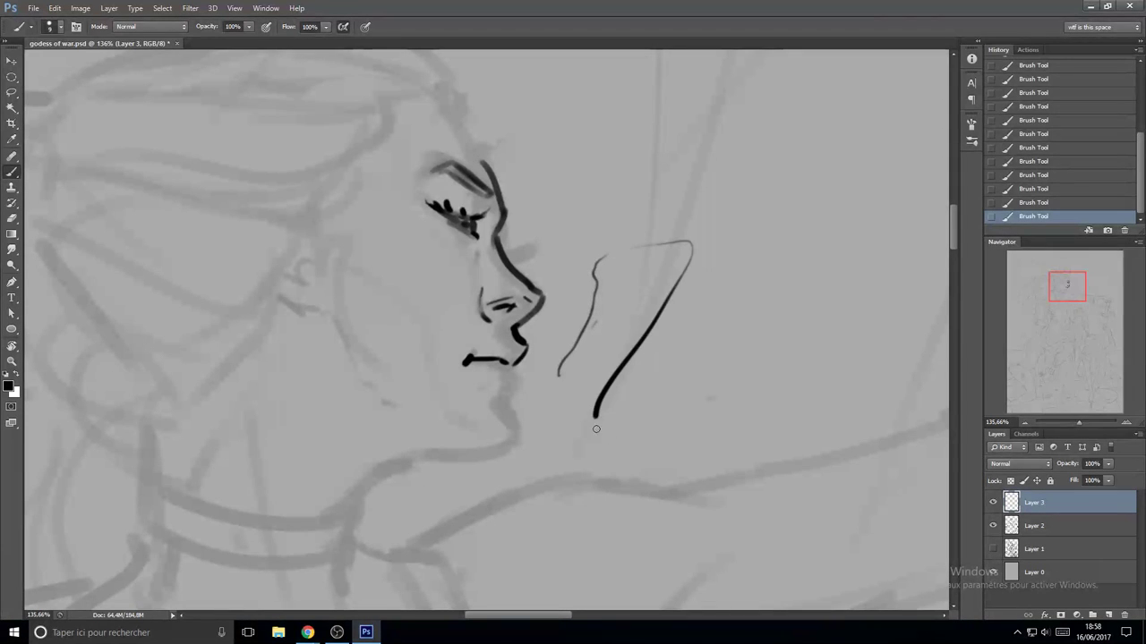
key("ctrl+z")
key("ctrl+alt+z")
key("ctrl+alt+z")
- Rework the lips and draw the profile from the lower lip around the chin, undoing trial strokes
mouse_move(529, 362)
left_mouse_down()
mouse_move(513, 366)
mouse_move(526, 352)
mouse_move(516, 371)
mouse_move(499, 367)
mouse_move(517, 370)
mouse_move(529, 347)
mouse_move(529, 396)
mouse_move(568, 343)
left_mouse_up()
key("ctrl+alt+z")
key("ctrl+alt+z")
key("ctrl+z")
key("ctrl+z")
key("e")
key("b")
key("ctrl+z")
key("ctrl+z")
key("ctrl+z")
key("ctrl+z")
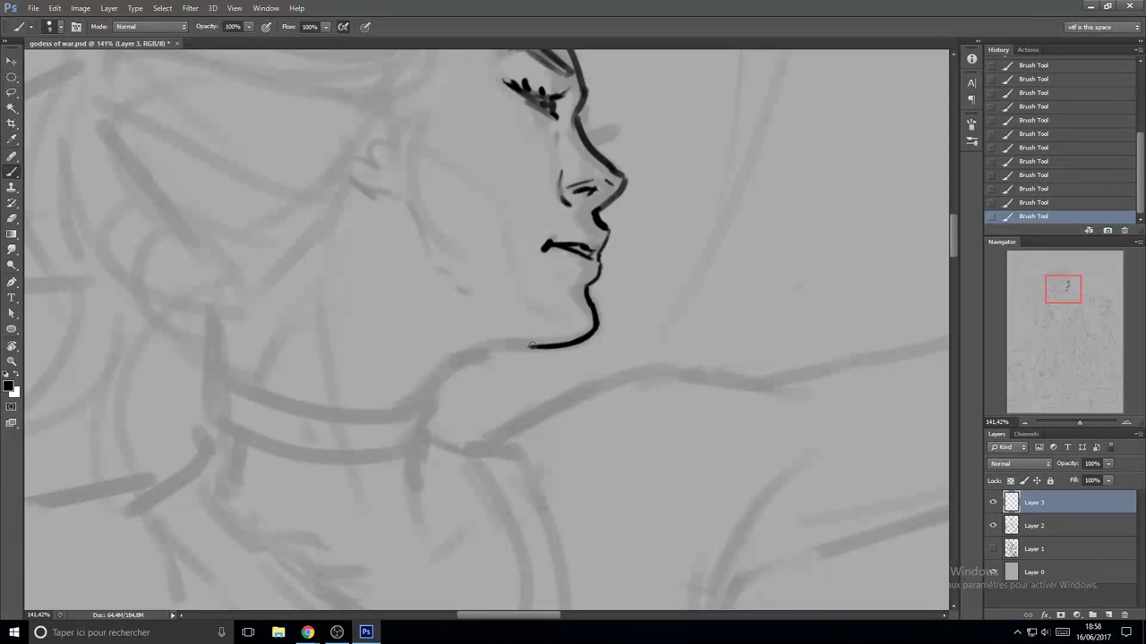
- Draw the line under the jaw and down the front of the neck to the choker, with the canvas rotated
mouse_move(488, 346)
left_mouse_down()
mouse_move(403, 416)
mouse_move(582, 363)
mouse_move(526, 297)
mouse_move(492, 374)
mouse_move(499, 279)
left_mouse_up()
key("ctrl+z")
key("ctrl+z")
key("ctrl+z")
key("r")
mouse_move(499, 279)
left_mouse_down()
mouse_move(521, 291)
mouse_move(501, 344)
mouse_move(473, 355)
left_mouse_up()
key("ctrl+z")
- Draw the choker's upper edge as one smooth curve across the crowned woman's neck, with a short turn at its back end
left_click_drag(532, 322, 433, 379)
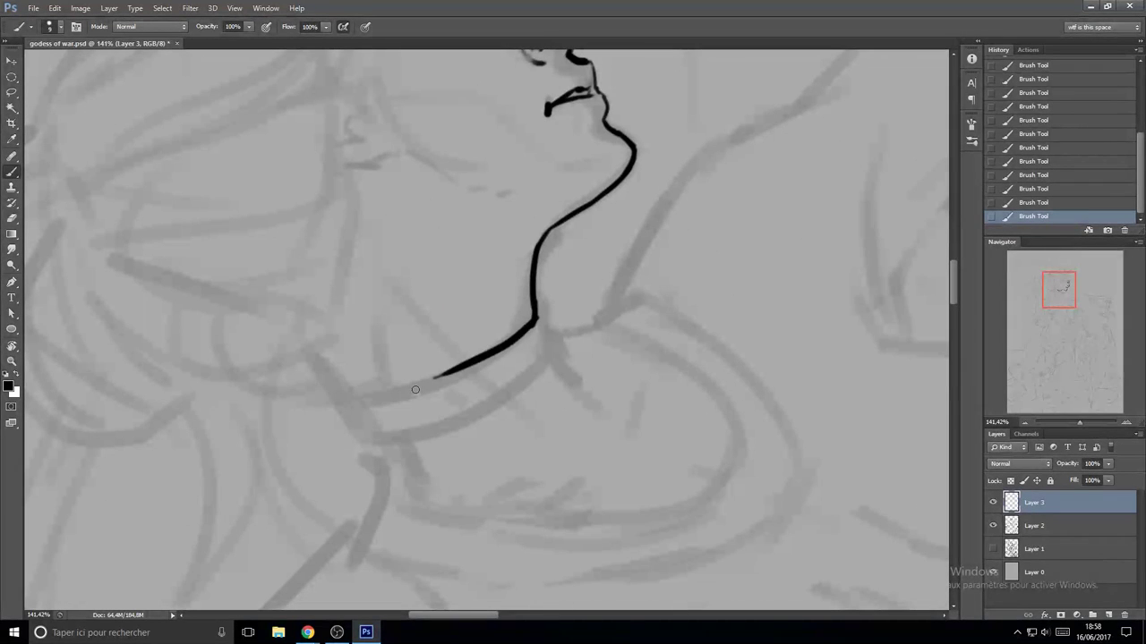
key("ctrl+z")
mouse_move(345, 403)
left_mouse_down()
mouse_move(474, 366)
mouse_move(515, 341)
left_mouse_up()
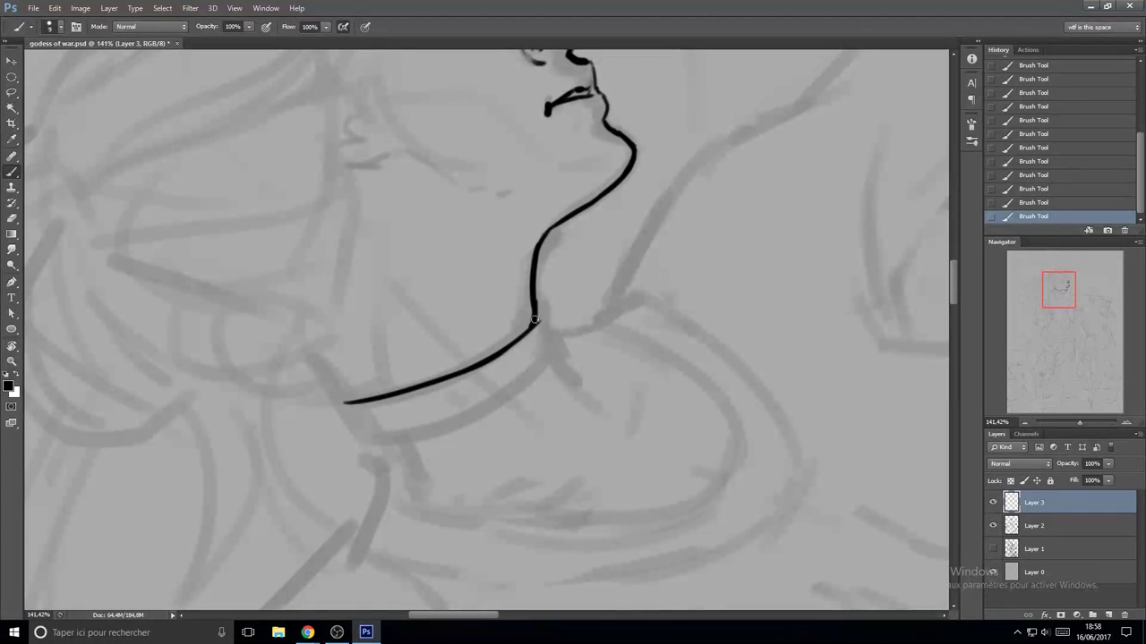
left_click_drag(349, 401, 333, 391)
- Draw the choker's lower edge parallel to the upper one and close the band at both ends
left_click_drag(426, 431, 456, 420)
key("ctrl+z")
left_click_drag(383, 436, 530, 379)
key("ctrl+z")
key("ctrl+z")
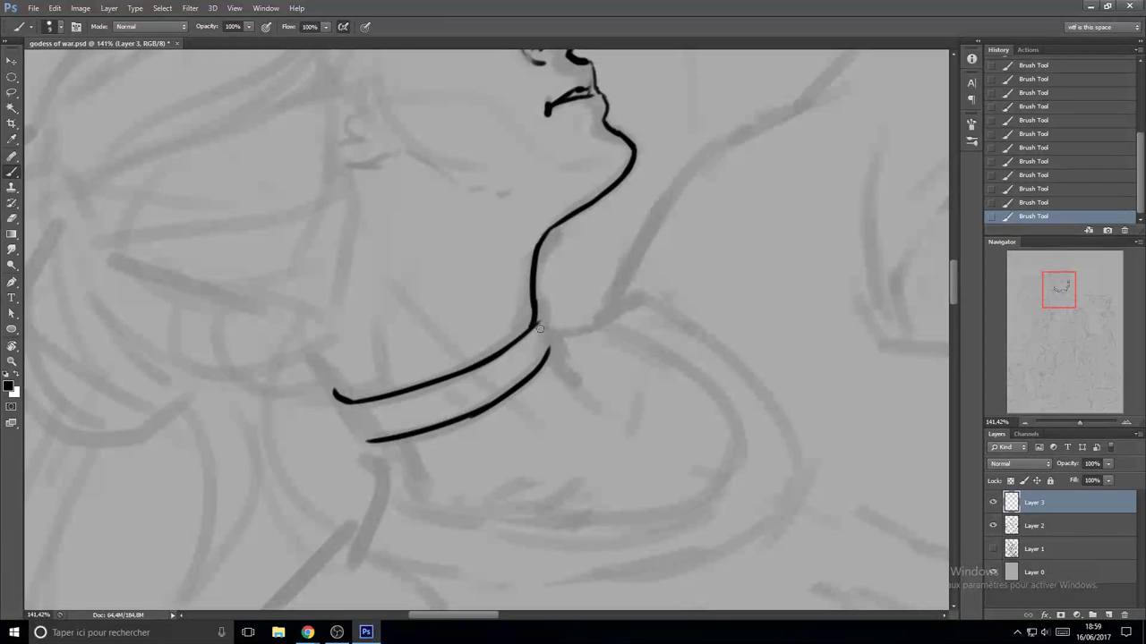
left_click_drag(333, 394, 356, 435)
scroll(504, 438, "down", 4)
key("r")
scroll(573, 330, "up", 4)
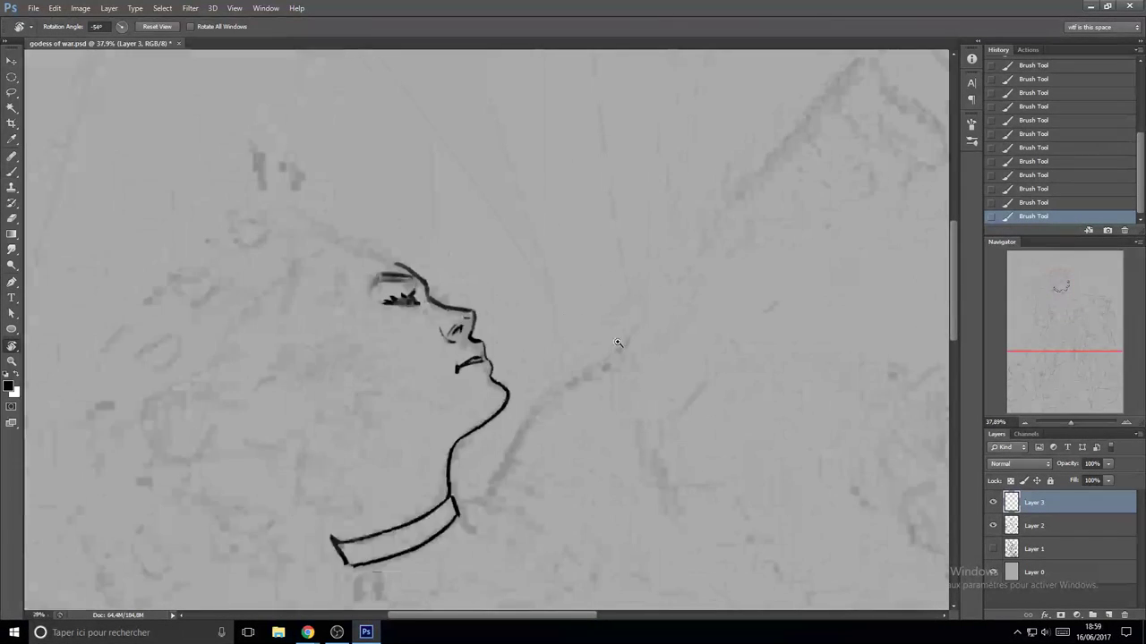
- Draw the upper lip's outline from the profile edge down to the corner of the crowned woman's mouth
key("b")
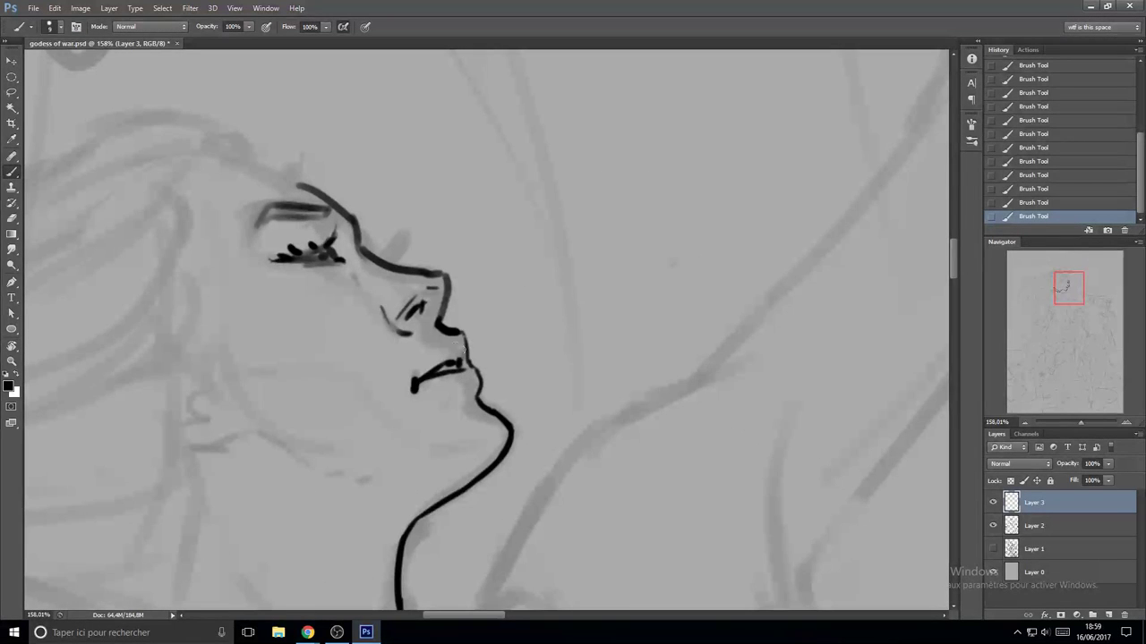
scroll(455, 340, "up", 2)
left_click_drag(426, 354, 405, 385)
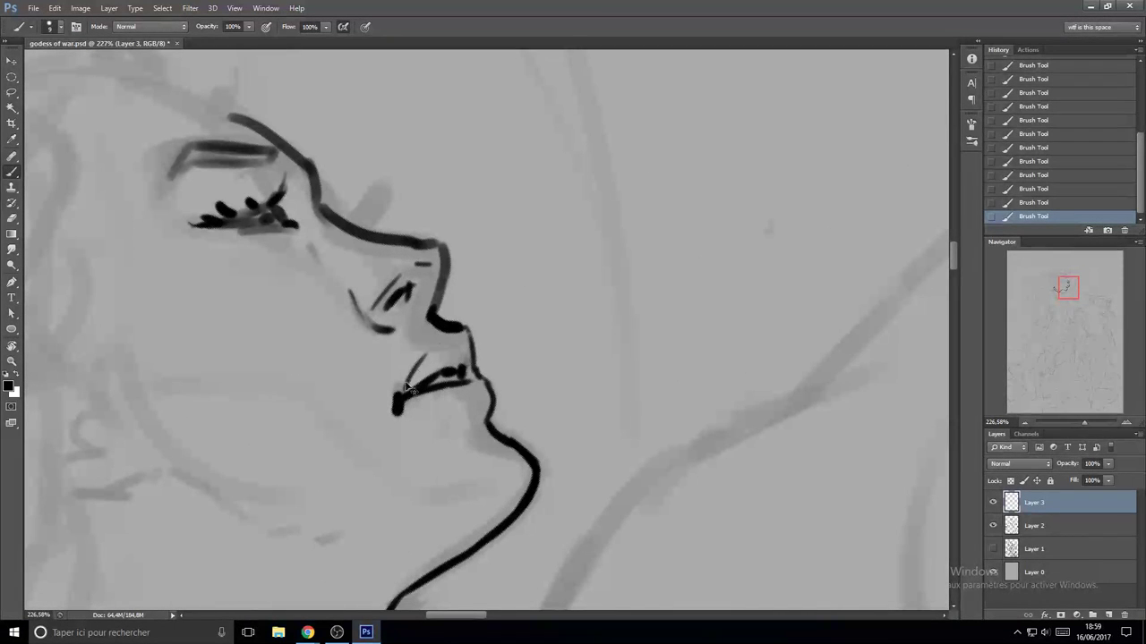
- Mark the crease below the lower lip and add the far eye's lashes at the nose bridge
key("r")
left_click_drag(508, 301, 528, 301)
scroll(573, 265, "down", 6)
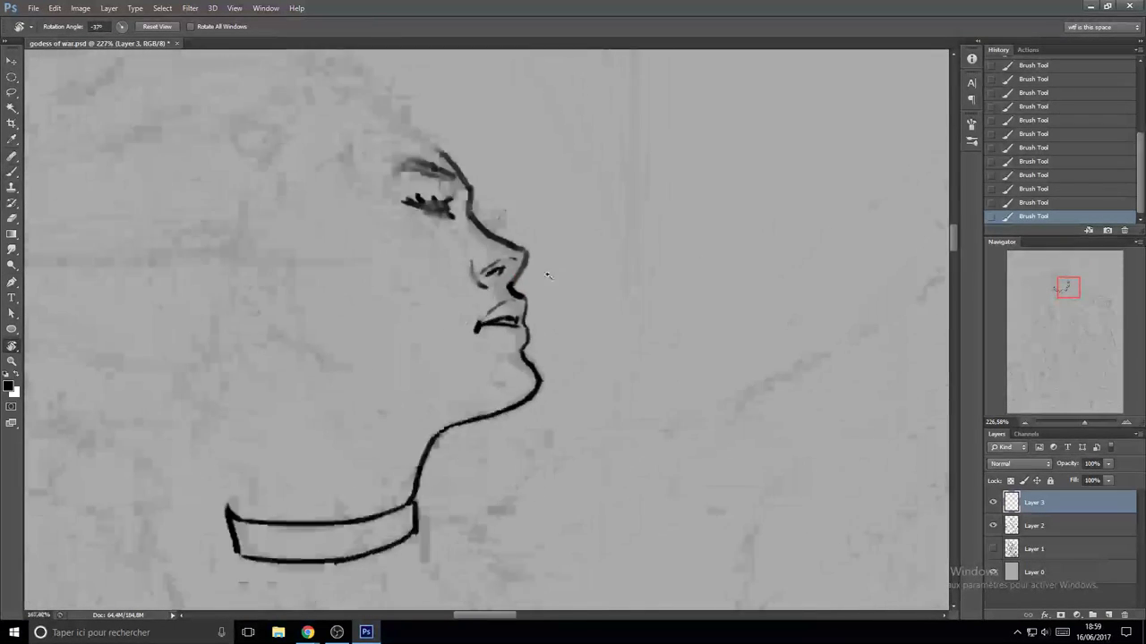
left_click_drag(585, 254, 583, 292)
scroll(583, 291, "up", 3)
key("b")
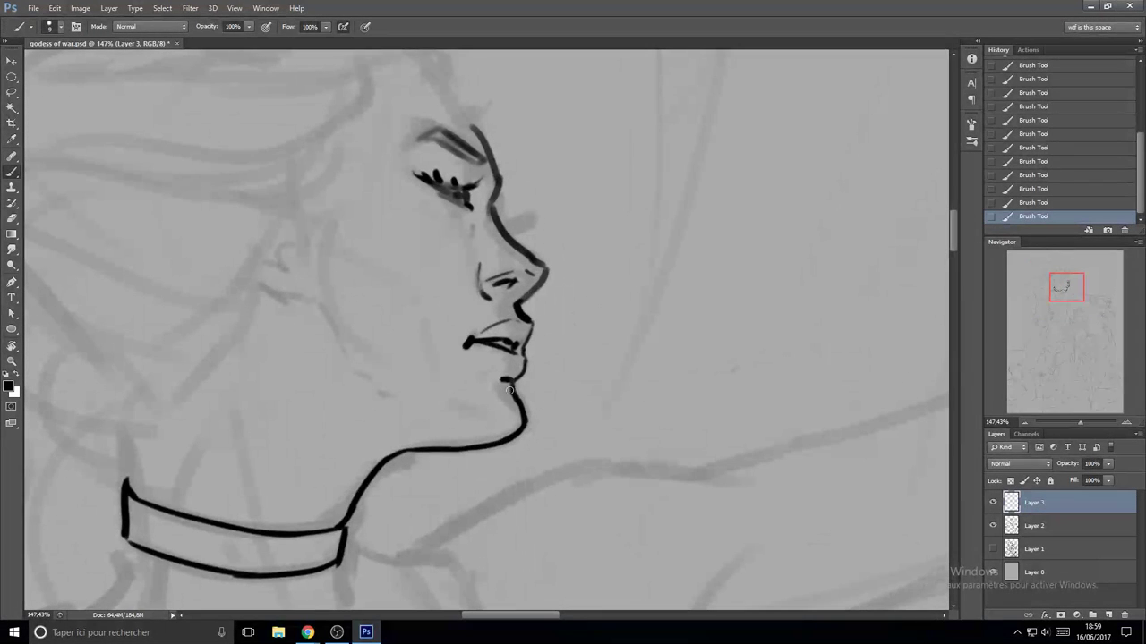
left_click_drag(514, 396, 510, 390)
left_click_drag(514, 170, 439, 213)
key("r")
left_click_drag(560, 135, 590, 152)
left_click_drag(552, 209, 616, 238)
key("b")
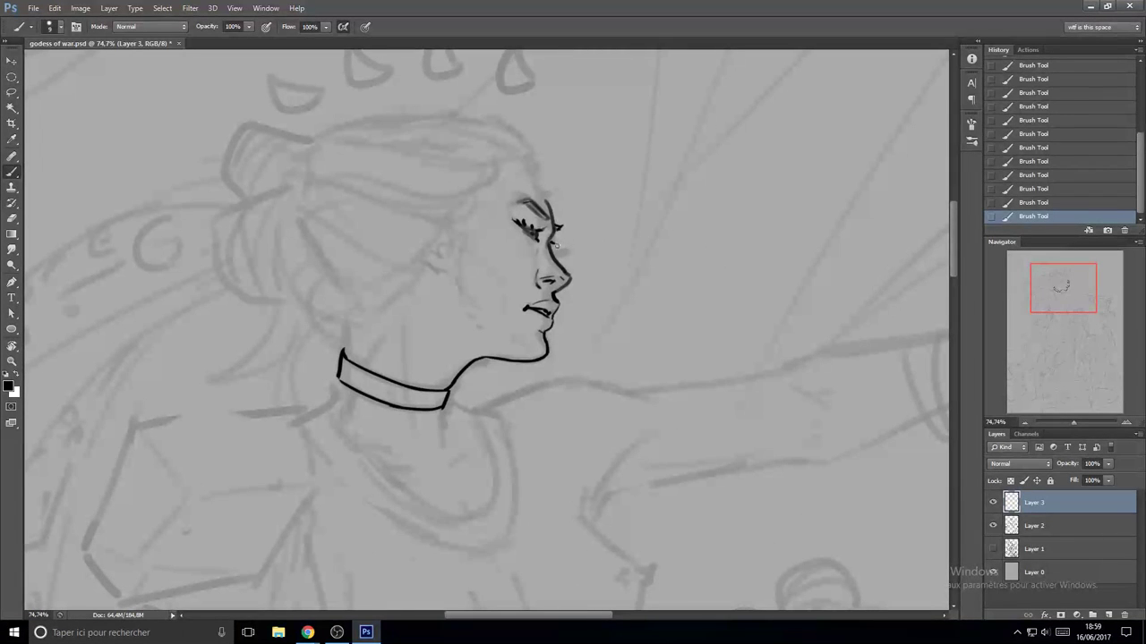
scroll(551, 231, "down", 5)
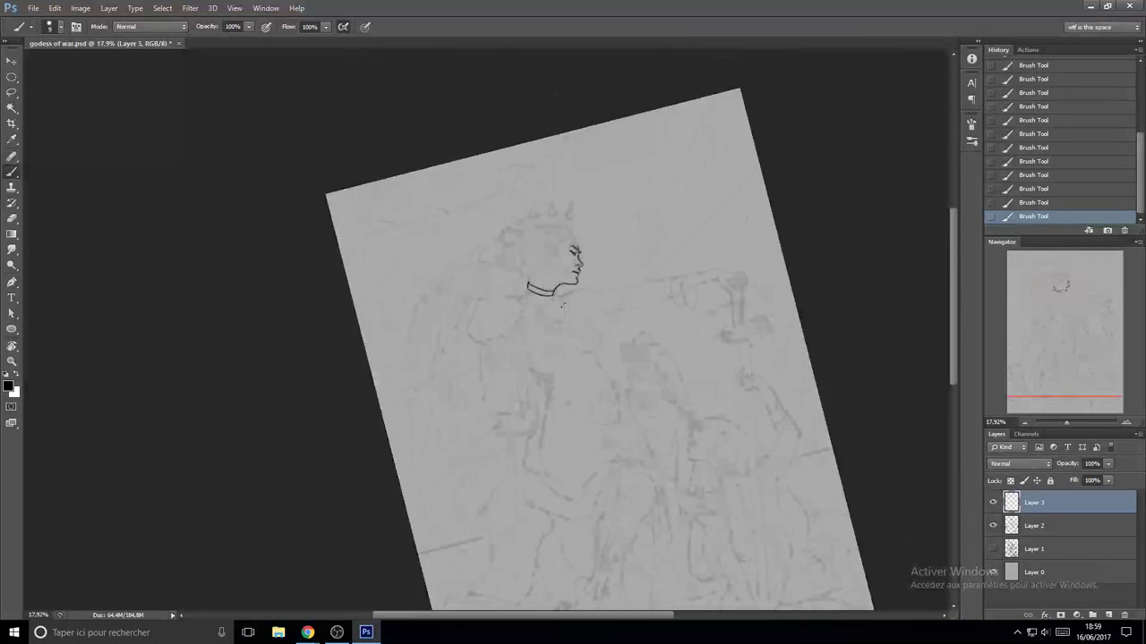
key("r")
mouse_move(582, 204)
left_mouse_down()
mouse_move(657, 328)
mouse_move(650, 295)
left_mouse_up()
left_click_drag(629, 222, 694, 245)
key("b")
mouse_move(518, 374)
left_mouse_down()
mouse_move(524, 413)
mouse_move(569, 412)
left_mouse_up()
key("ctrl+z")
key("ctrl+z")
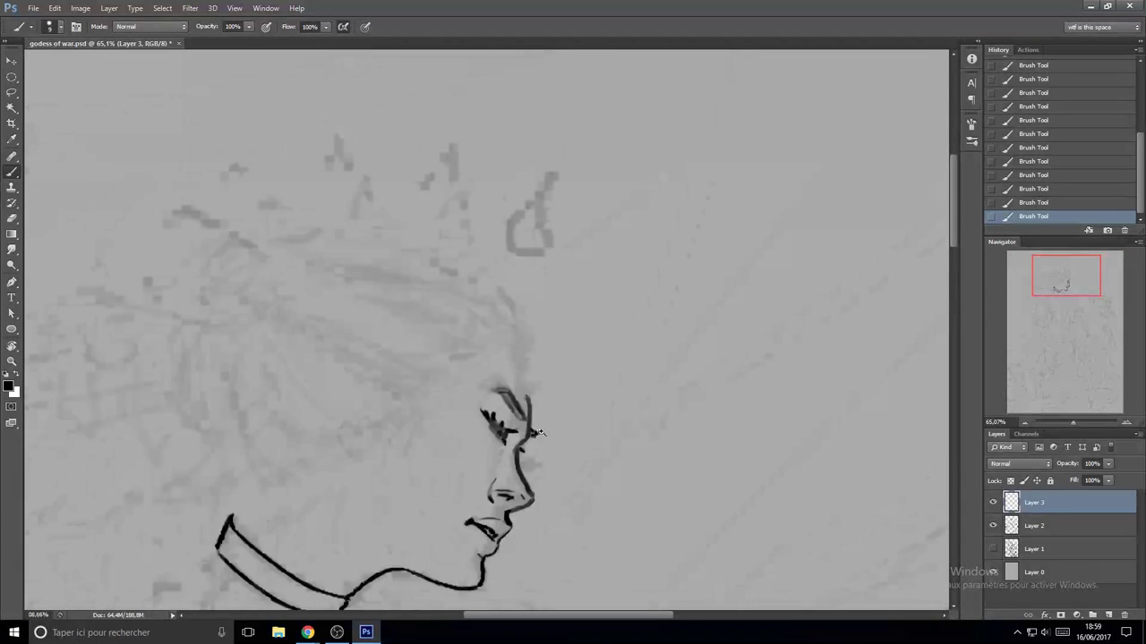
- Rotate the canvas and draw the forehead curve from the brow up to the hairline, erasing stray ink
key("r")
mouse_move(618, 350)
left_mouse_down()
mouse_move(516, 210)
mouse_move(497, 208)
left_mouse_up()
key("e")
key("b")
mouse_move(560, 288)
left_mouse_down()
mouse_move(545, 294)
mouse_move(582, 284)
mouse_move(494, 313)
mouse_move(470, 295)
mouse_move(418, 320)
left_mouse_up()
scroll(518, 303, "up", 2)
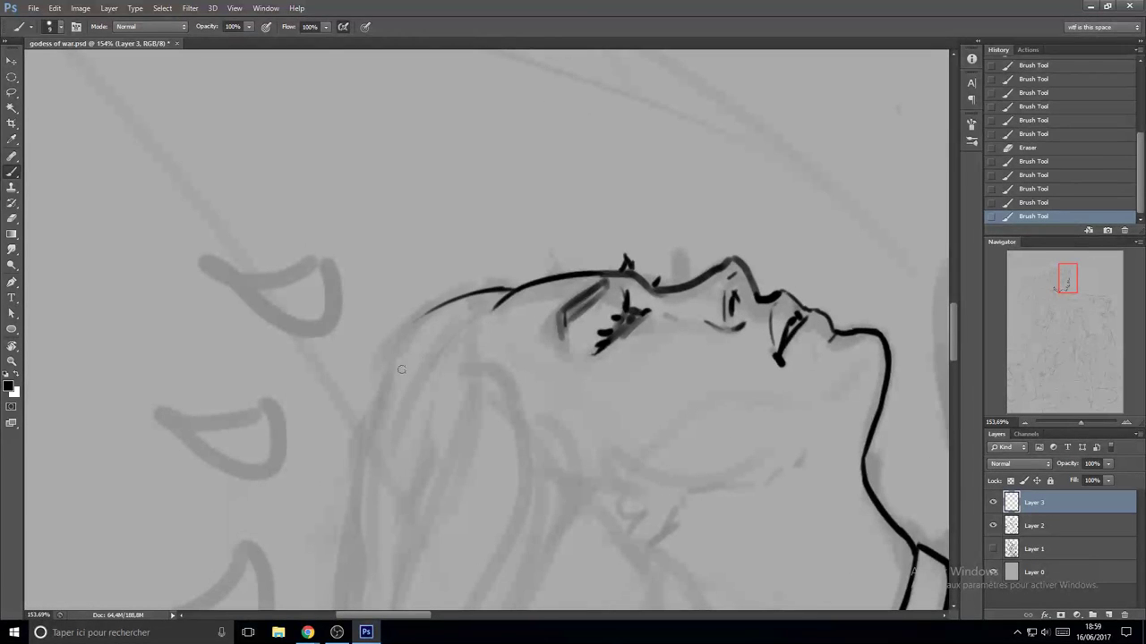
- Draw the front hairline strokes above the forehead and the curved lock of hair past the temple
key("r")
mouse_move(510, 220)
left_mouse_down()
mouse_move(474, 333)
mouse_move(451, 319)
mouse_move(405, 325)
left_mouse_up()
scroll(445, 371, "down", 3)
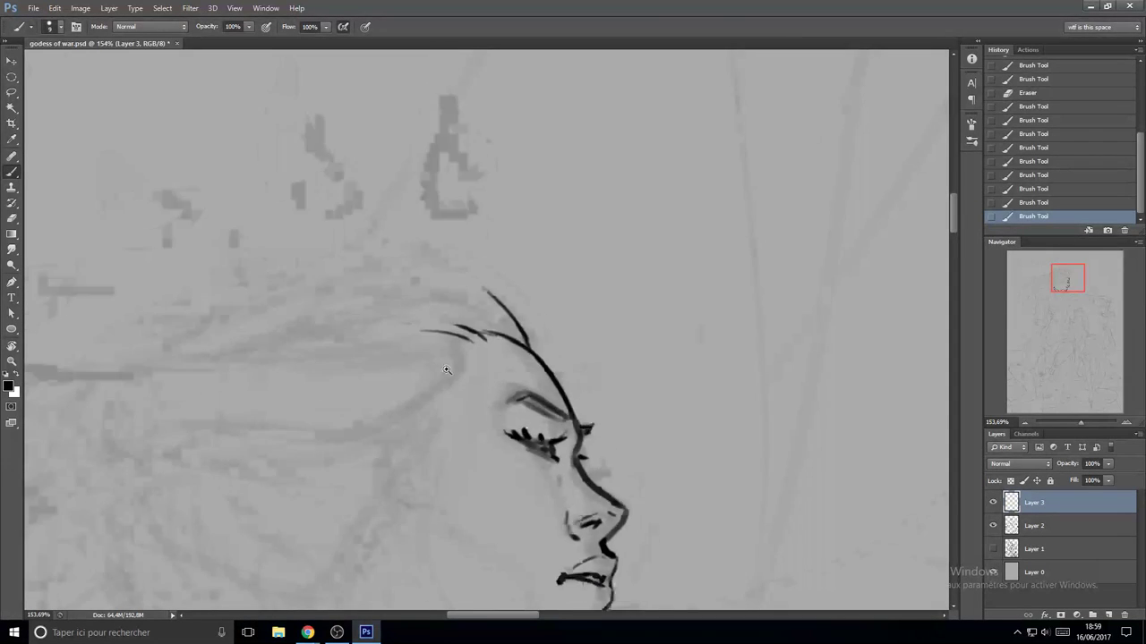
left_click_drag(574, 276, 594, 246)
left_click_drag(489, 305, 398, 404)
key("ctrl+z")
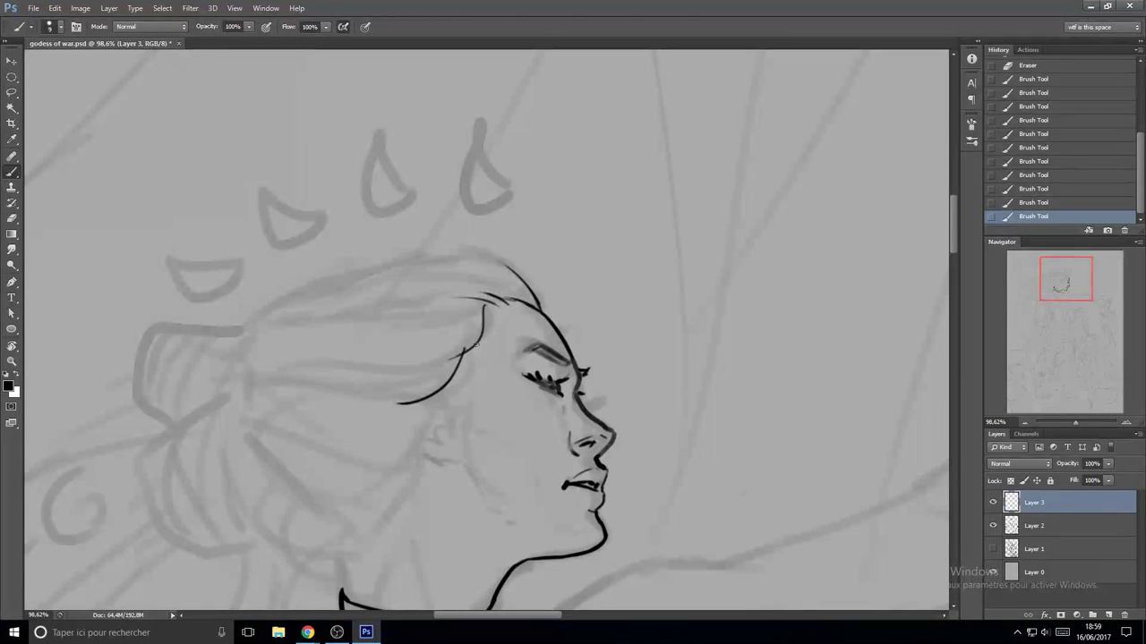
- Draw the two long lower contours of the hair swept back from the temple, undoing trial strokes
left_click_drag(461, 355, 253, 363)
key("ctrl+z")
left_click_drag(466, 352, 288, 387)
key("ctrl+z")
left_click_drag(461, 355, 254, 395)
mouse_move(433, 398)
left_mouse_down()
mouse_move(281, 374)
mouse_move(400, 409)
left_mouse_up()
key("ctrl+z")
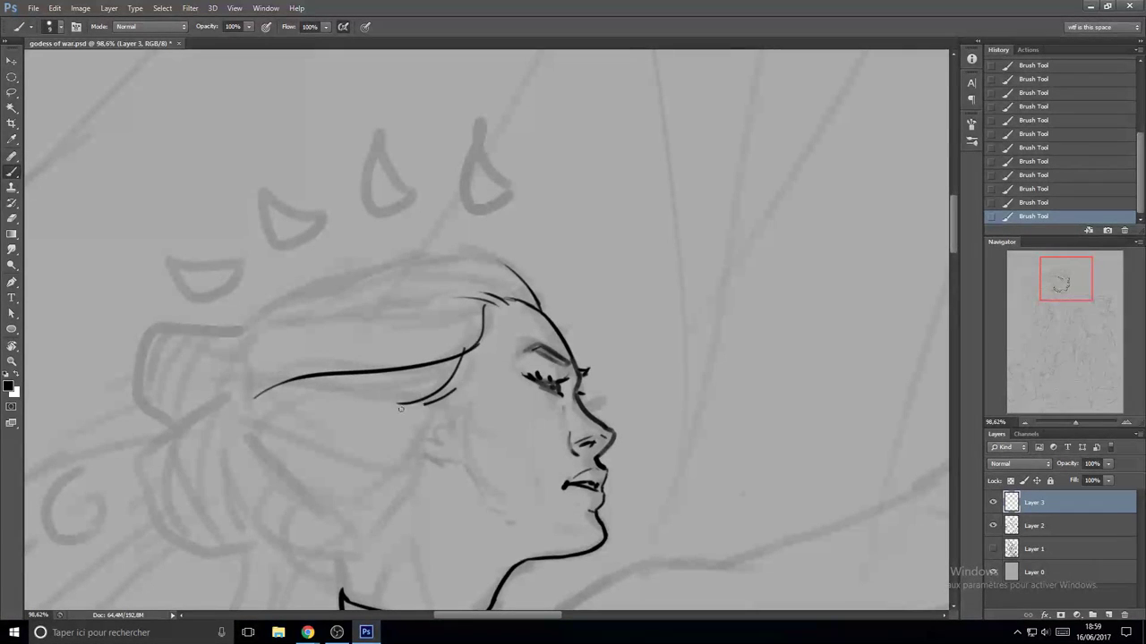
key("ctrl+z")
left_click_drag(458, 363, 295, 390)
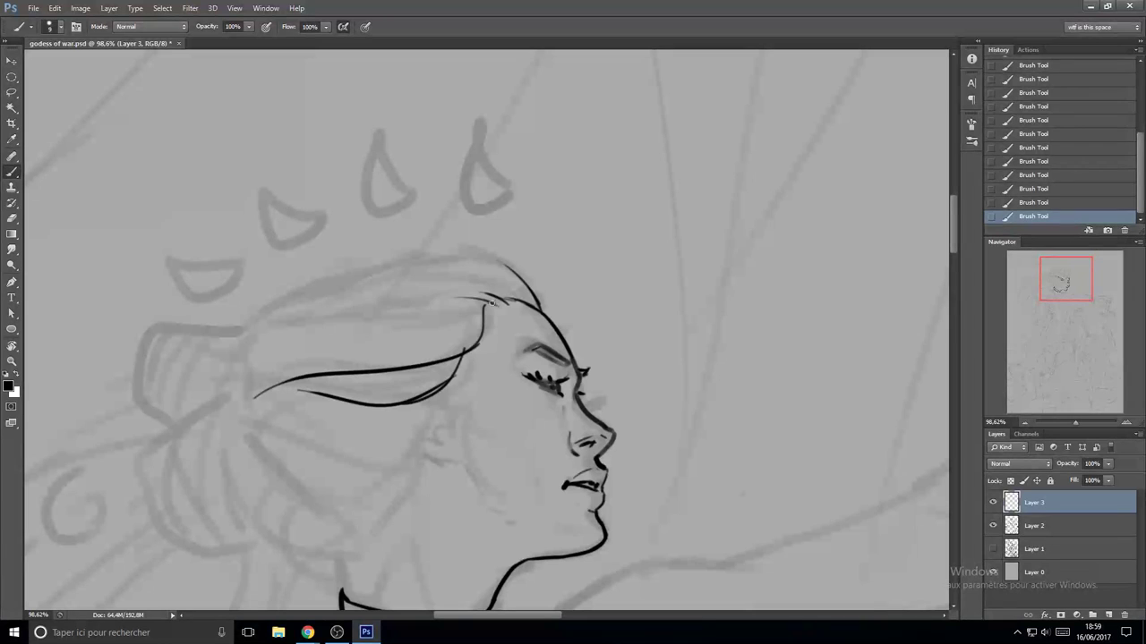
- Draw the crown of the hair as two long curves running from the bun to the forehead
mouse_move(381, 302)
left_mouse_down()
mouse_move(251, 312)
mouse_move(460, 301)
left_mouse_up()
key("ctrl+z")
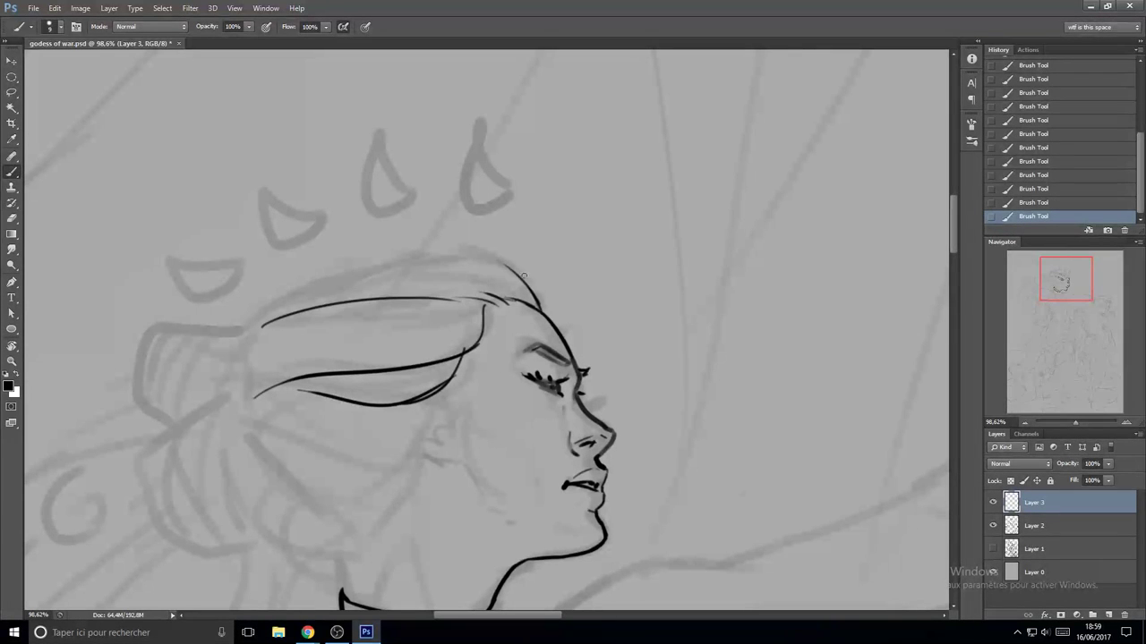
left_click_drag(286, 290, 524, 276)
key("ctrl+z")
left_click_drag(255, 326, 465, 252)
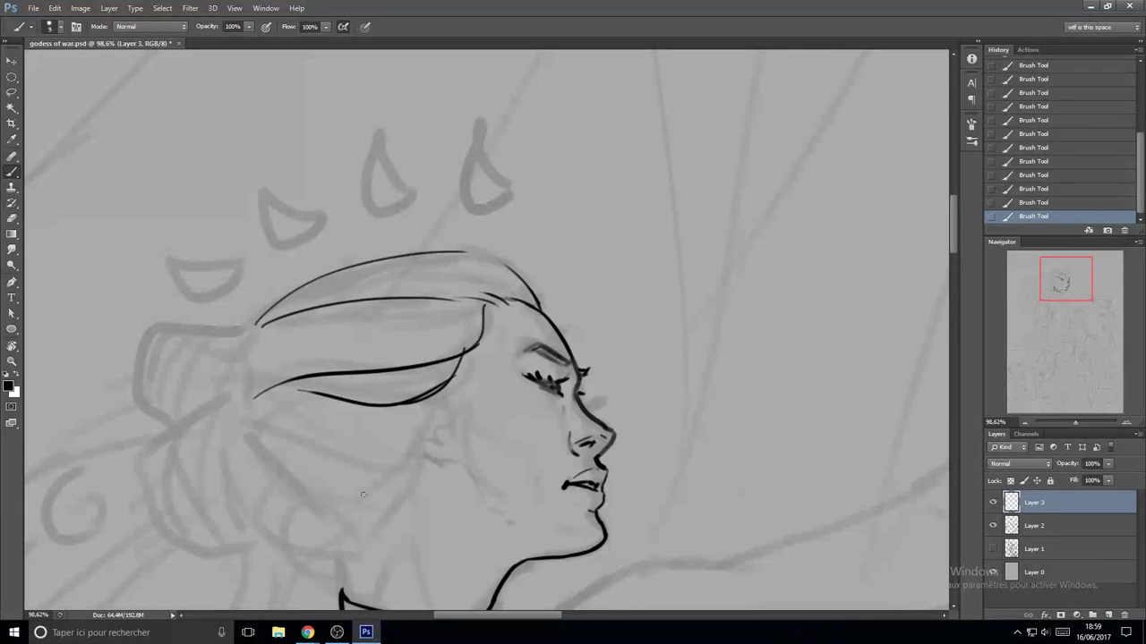
- Check the Twitch chat window in Chrome and return to Photoshop
mouse_move(307, 632)
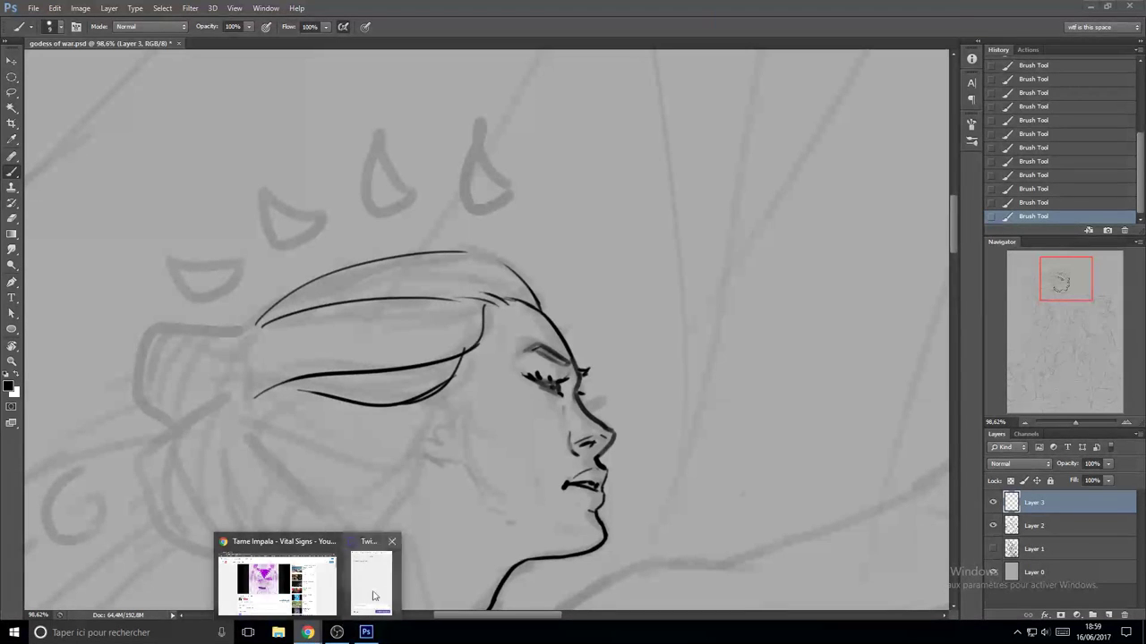
left_click(358, 608)
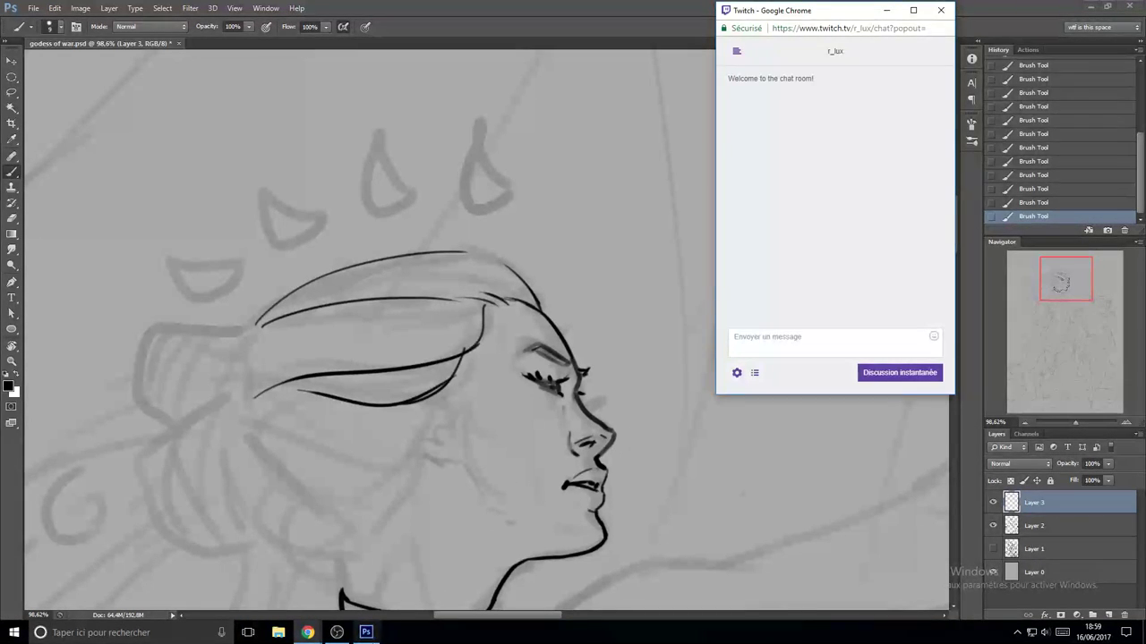
left_click(369, 632)
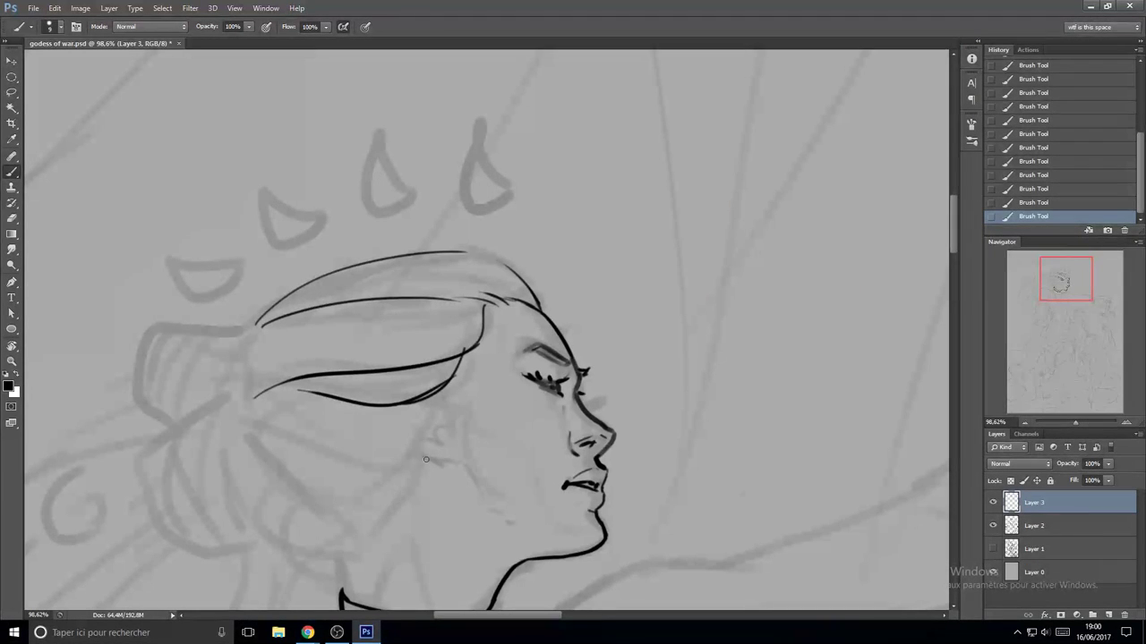
- Draw the line below the ear, broken strokes along the back of the jaw and a small chin mark
mouse_move(433, 464)
left_mouse_down()
mouse_move(466, 463)
mouse_move(512, 516)
left_mouse_up()
key("e")
mouse_move(502, 518)
left_mouse_down()
mouse_move(582, 427)
mouse_move(623, 452)
left_mouse_up()
key("b")
left_click_drag(576, 483, 614, 427)
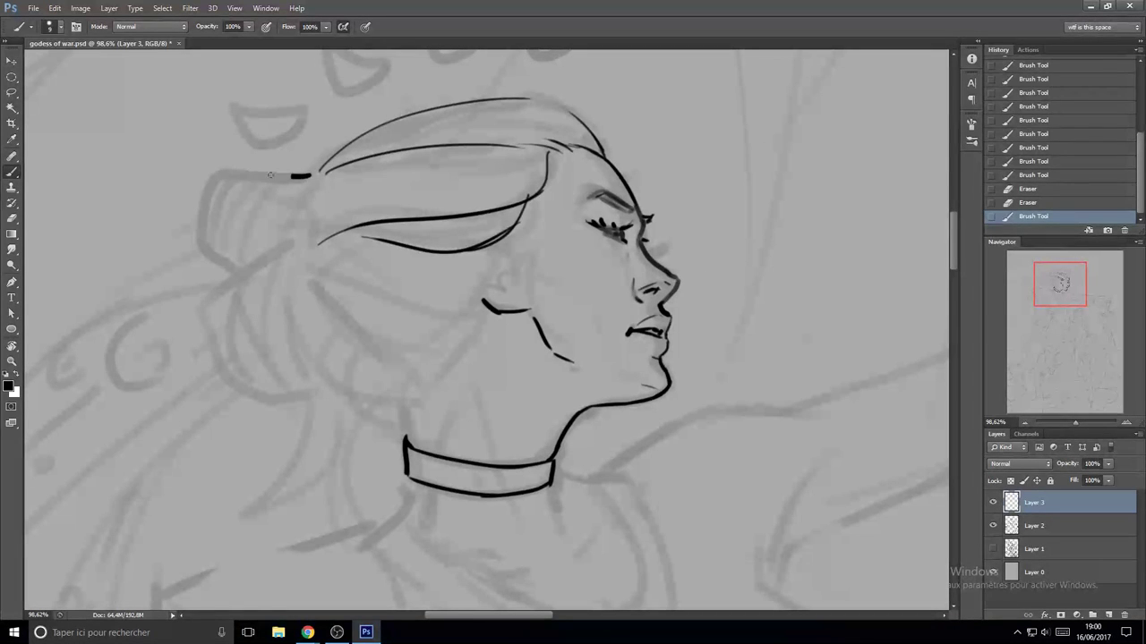
- Add thin inner strands to the swept-back hair and undo the trial stroke on the bun
left_click_drag(271, 175, 246, 191)
key("ctrl+z")
mouse_move(323, 165)
left_mouse_down()
mouse_move(306, 186)
mouse_move(403, 172)
left_mouse_up()
key("ctrl+z")
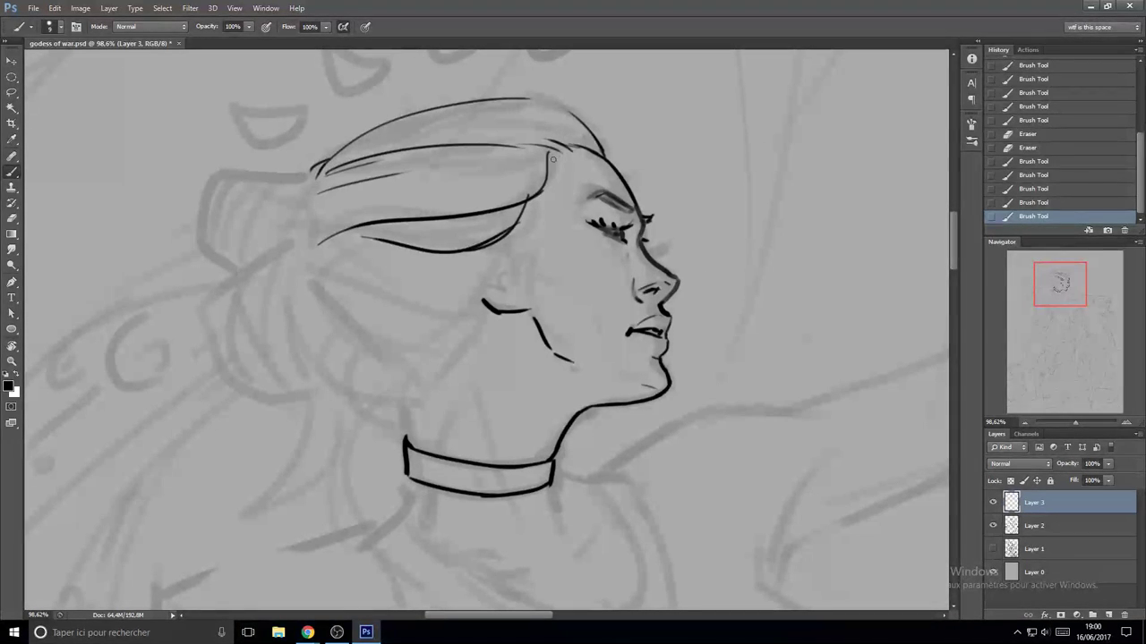
left_click_drag(549, 158, 419, 192)
scroll(519, 232, "down", 7)
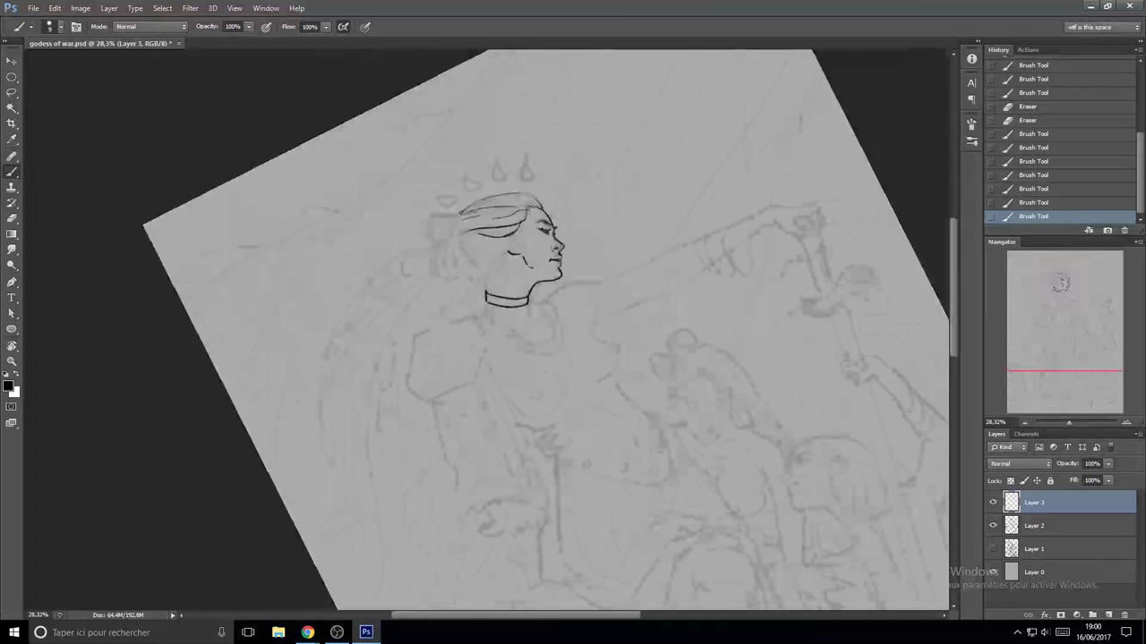
- Rotate the canvas and draw the nape hairline above the choker with crossing strokes toward the ear
key("r")
left_click_drag(519, 232, 567, 267)
scroll(567, 269, "up", 8)
key("b")
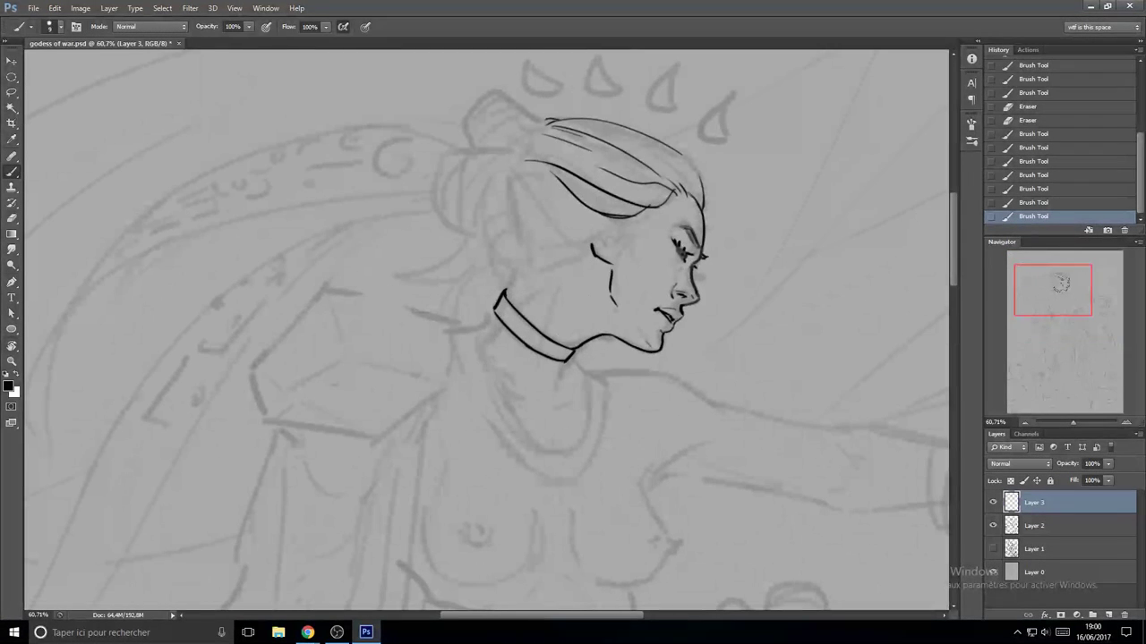
left_click_drag(500, 259, 504, 269)
left_click_drag(506, 273, 508, 281)
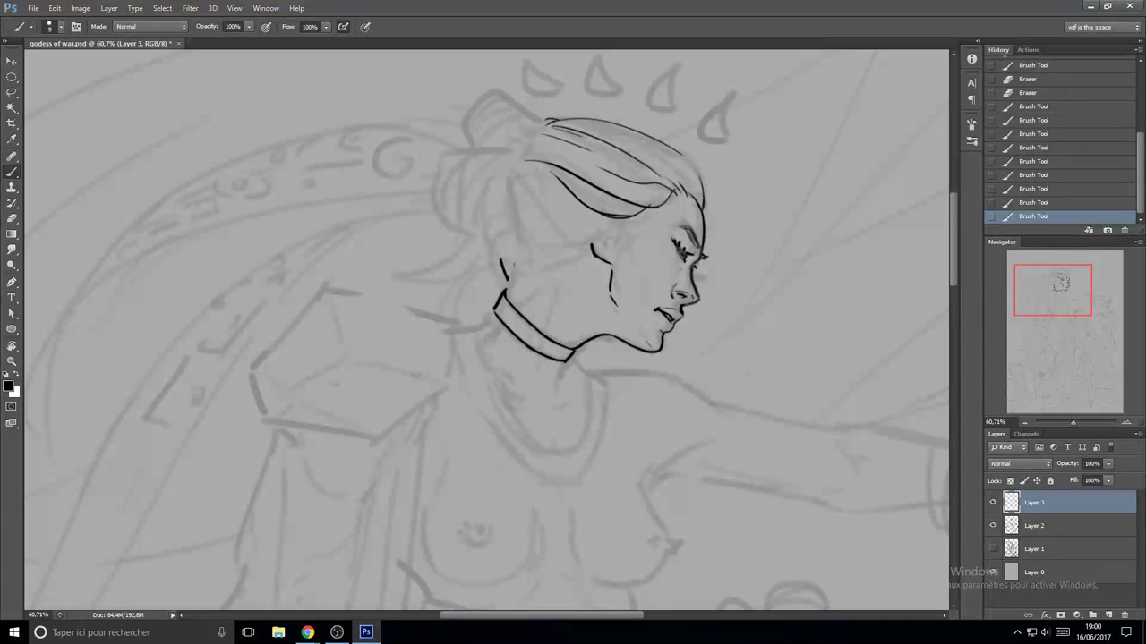
key("ctrl+z")
left_click_drag(574, 247, 518, 274)
left_click_drag(540, 258, 489, 285)
- Draw the ear's inner curve and the loose hair strands falling in front of the ear
mouse_move(605, 247)
left_mouse_down()
mouse_move(616, 236)
mouse_move(650, 283)
left_mouse_up()
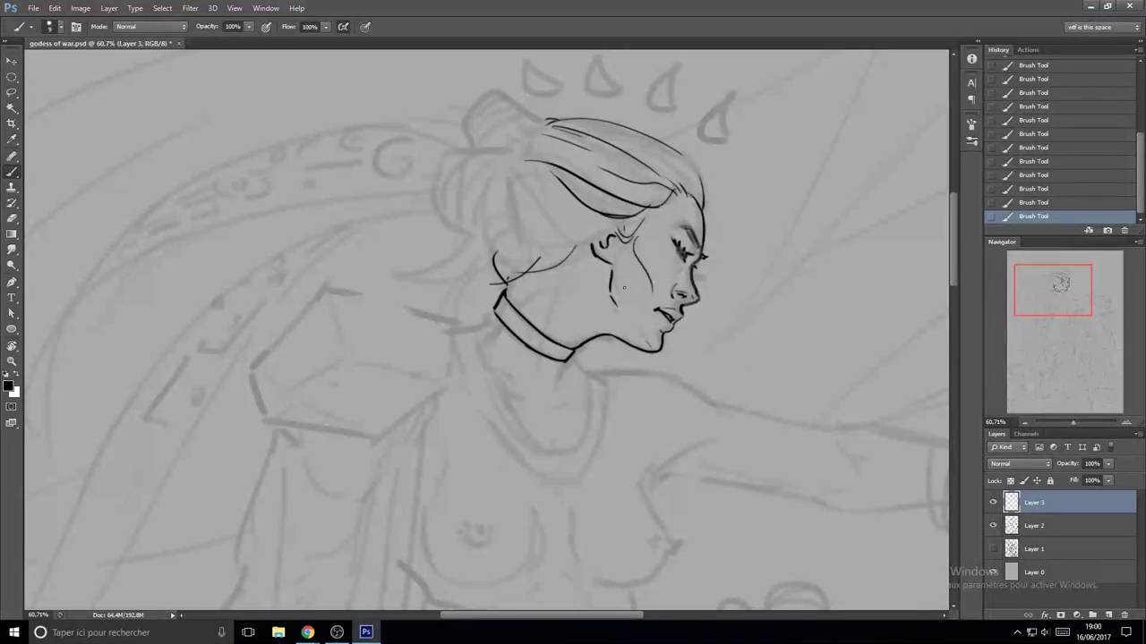
mouse_move(632, 239)
left_mouse_down()
mouse_move(645, 282)
mouse_move(624, 286)
left_mouse_up()
mouse_move(628, 294)
left_mouse_down()
mouse_move(569, 300)
mouse_move(625, 297)
left_mouse_up()
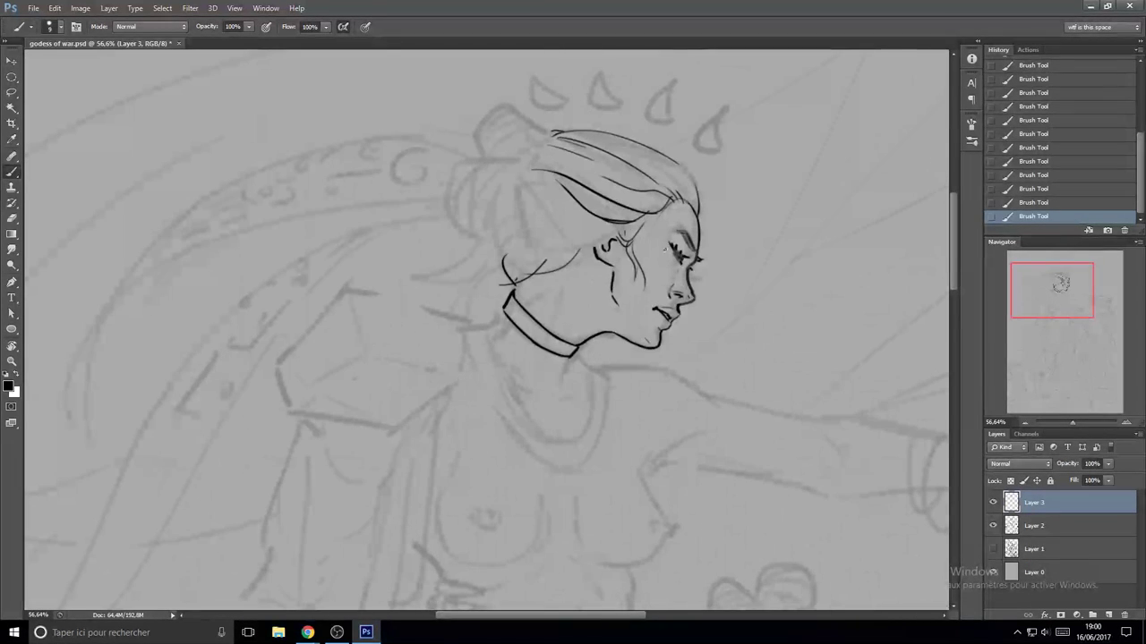
left_click(665, 272)
mouse_move(658, 278)
left_mouse_down()
mouse_move(600, 293)
mouse_move(639, 295)
left_mouse_up()
key("ctrl+z")
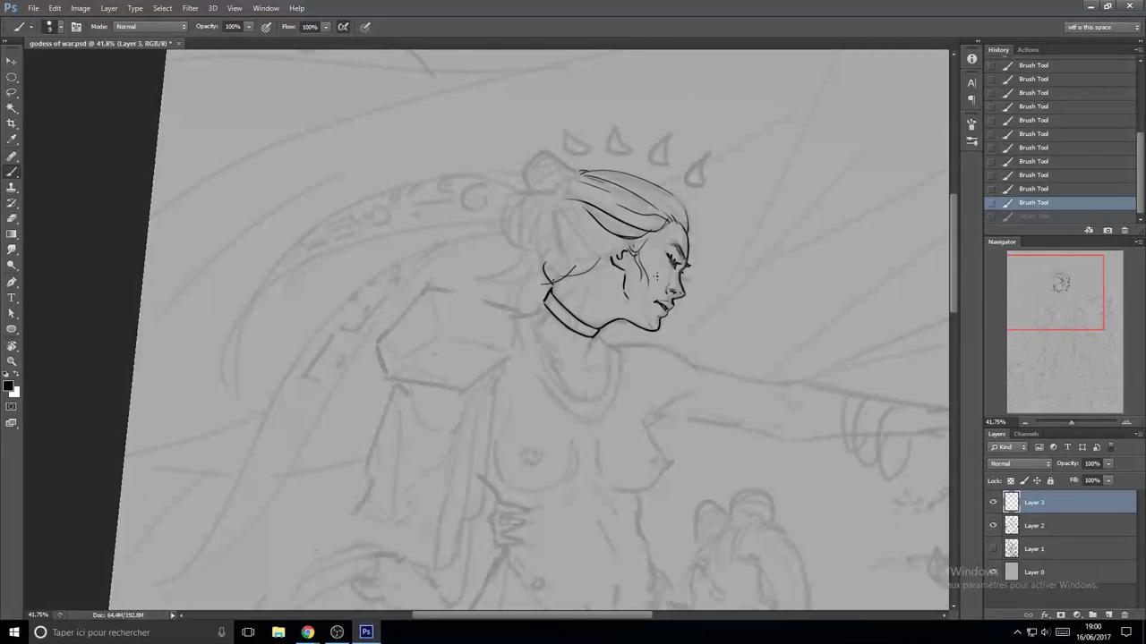
key("ctrl+z")
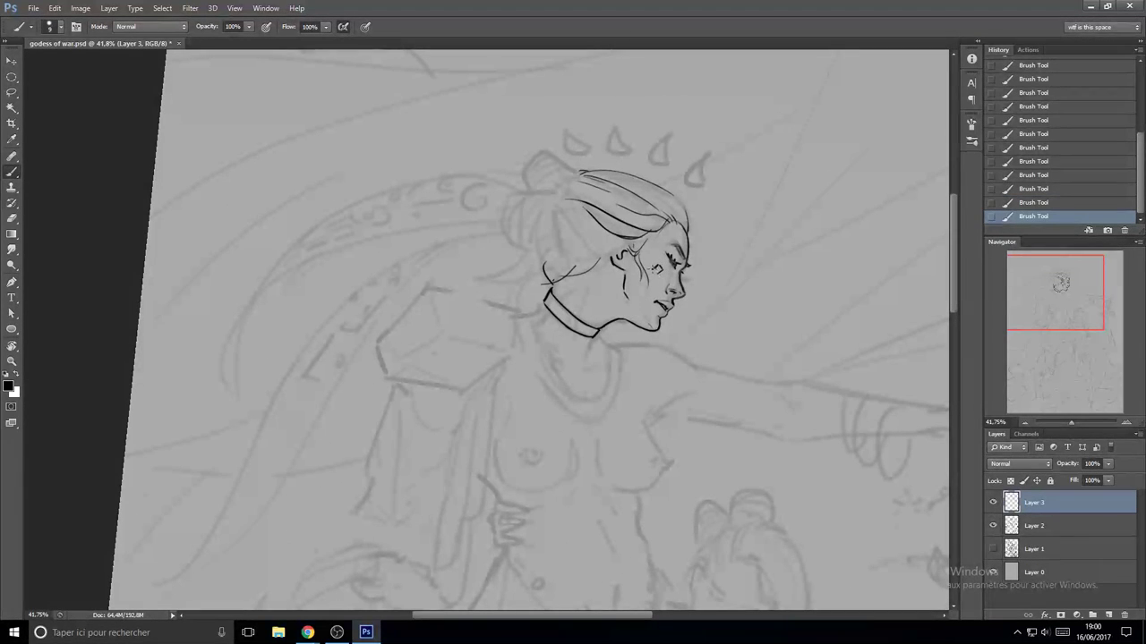
- Draw two small triangle marks on the cheek below the eye, stepping through the history and redoing rough attempts
mouse_move(656, 294)
left_mouse_down()
mouse_move(608, 294)
mouse_move(689, 269)
left_mouse_up()
key("ctrl+alt+z")
key("ctrl+alt+z")
key("ctrl+alt+z")
key("ctrl+alt+z")
key("ctrl+shift+z")
key("ctrl+shift+z")
key("ctrl+shift+z")
key("ctrl+shift+z")
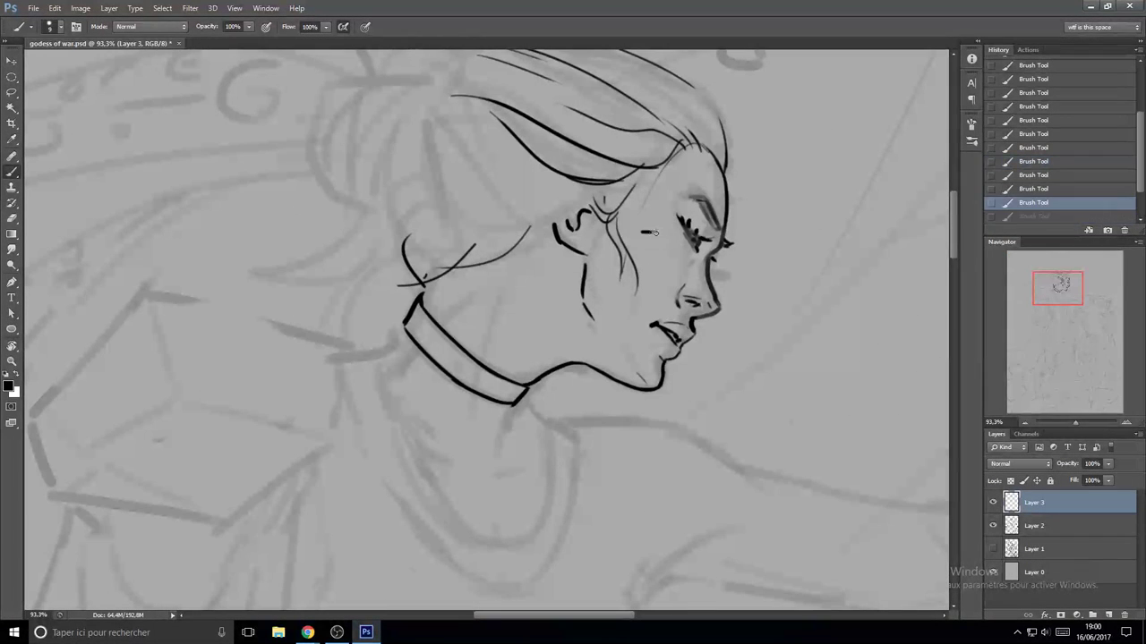
key("ctrl+z")
mouse_move(660, 233)
left_mouse_down()
mouse_move(652, 243)
mouse_move(666, 252)
mouse_move(629, 252)
mouse_move(667, 263)
left_mouse_up()
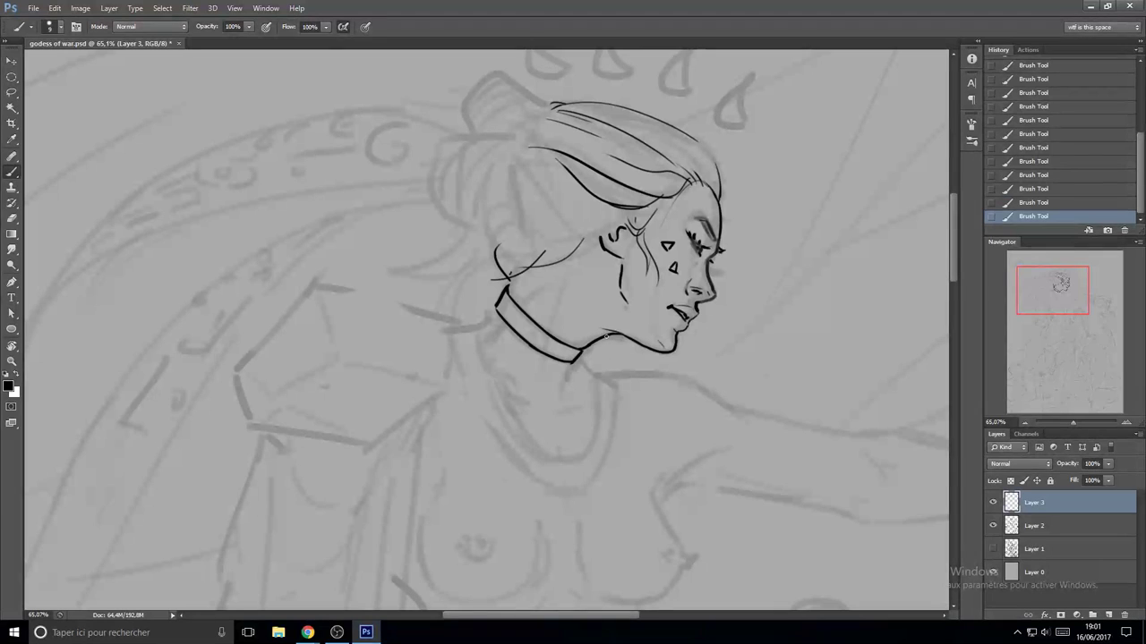
- Rework the line under the jaw at the throat and start the line behind the choker's back end
key("ctrl+z")
mouse_move(627, 335)
left_mouse_down()
mouse_move(606, 335)
mouse_move(622, 333)
left_mouse_up()
key("ctrl+z")
key("ctrl+z")
key("ctrl+z")
mouse_move(612, 339)
left_mouse_down()
mouse_move(439, 340)
mouse_move(568, 342)
left_mouse_up()
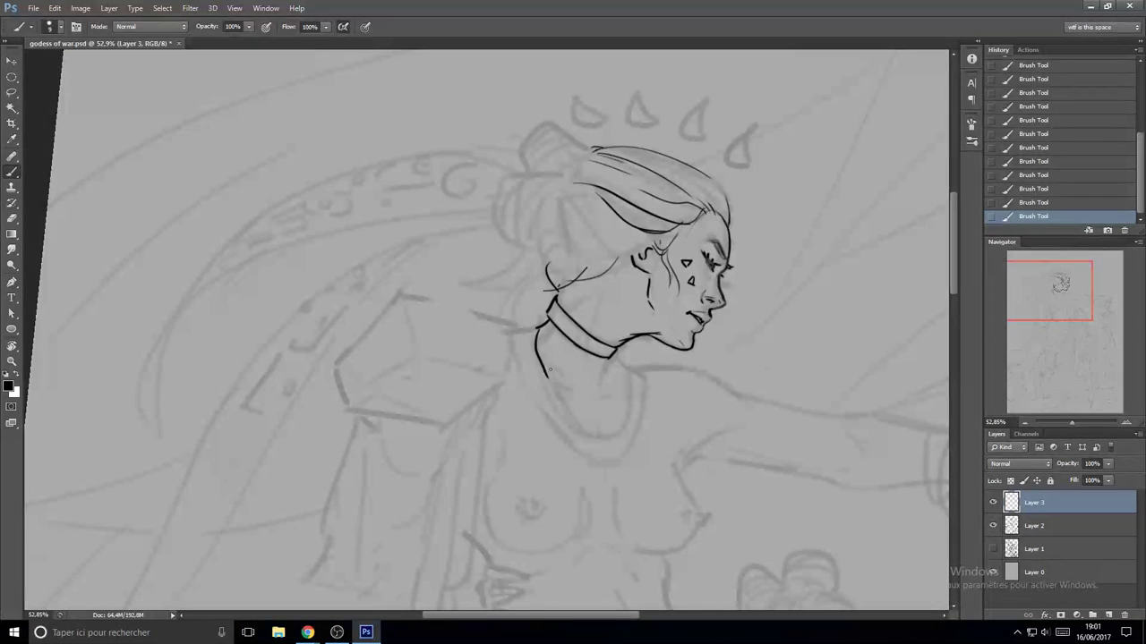
- Draw the necklace's inner edge as a loop hanging from the choker and add a short neck line inside it
key("ctrl+z")
key("r")
left_click_drag(556, 395, 518, 420)
left_click_drag(518, 420, 419, 369)
left_click_drag(419, 369, 475, 376)
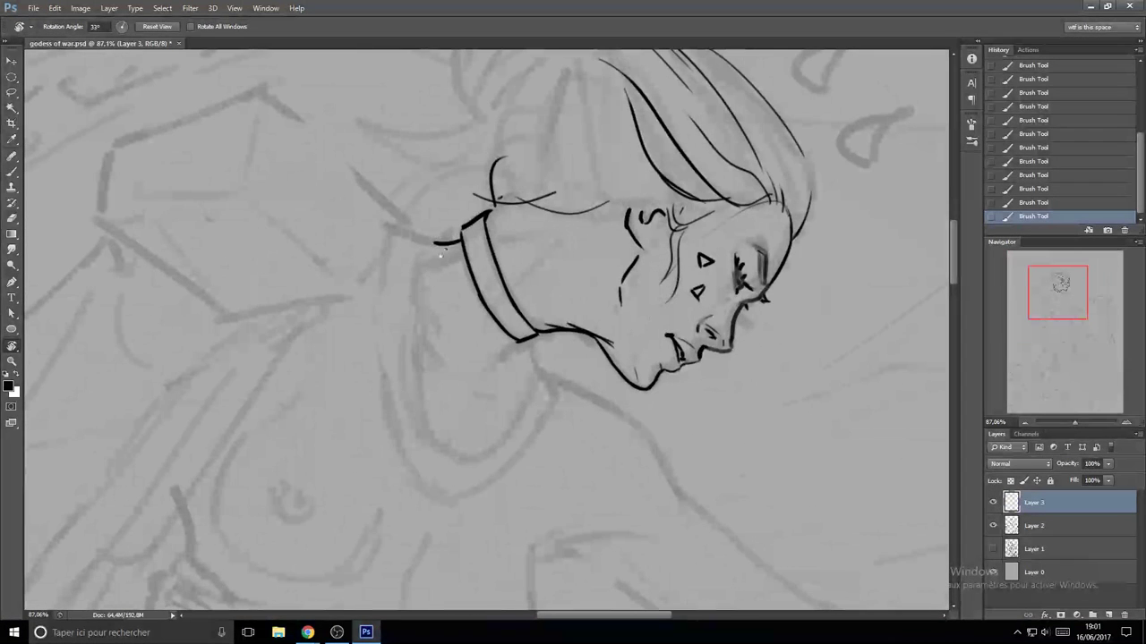
key("b")
mouse_move(437, 244)
left_mouse_down()
mouse_move(420, 269)
mouse_move(409, 324)
left_mouse_up()
key("ctrl+z")
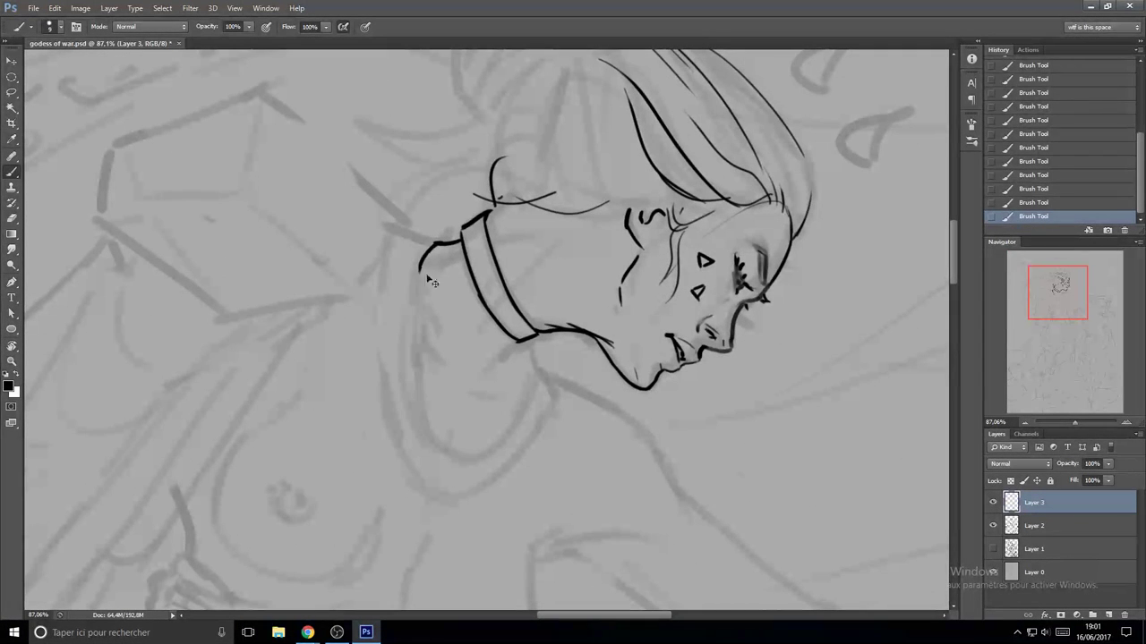
left_click_drag(435, 242, 420, 395)
key("ctrl+z")
mouse_move(435, 242)
left_mouse_down()
mouse_move(424, 417)
mouse_move(474, 460)
mouse_move(520, 412)
left_mouse_up()
key("ctrl+z")
key("ctrl+z")
key("ctrl+alt+z")
key("ctrl+alt+z")
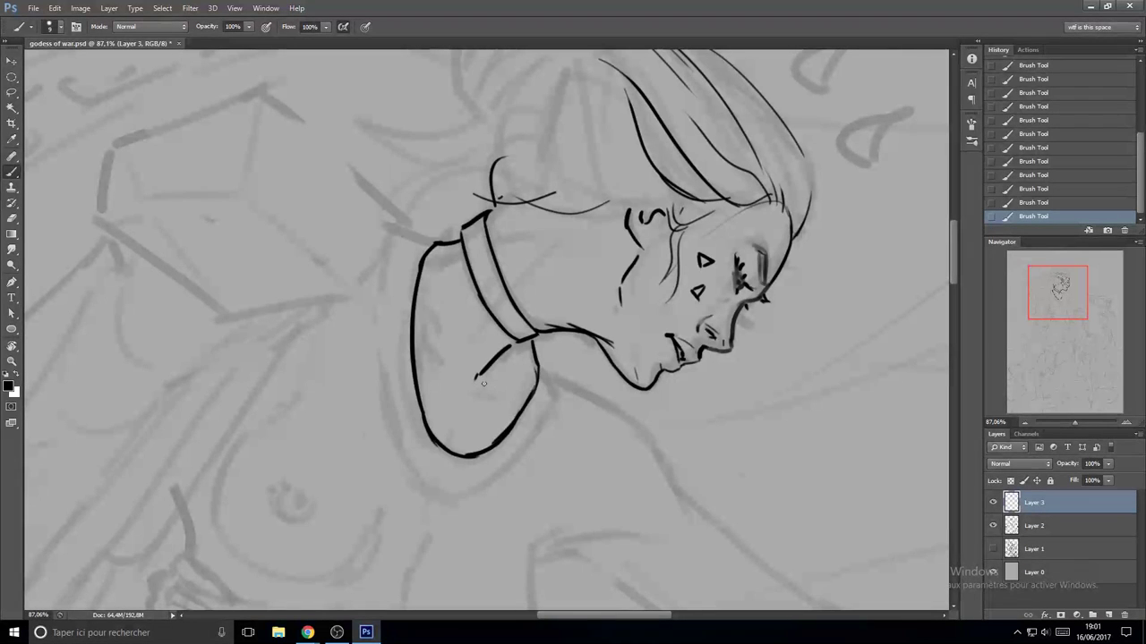
- Outline the crown's frontmost curved spike above the forehead as a closed shape
scroll(483, 383, "down", 3)
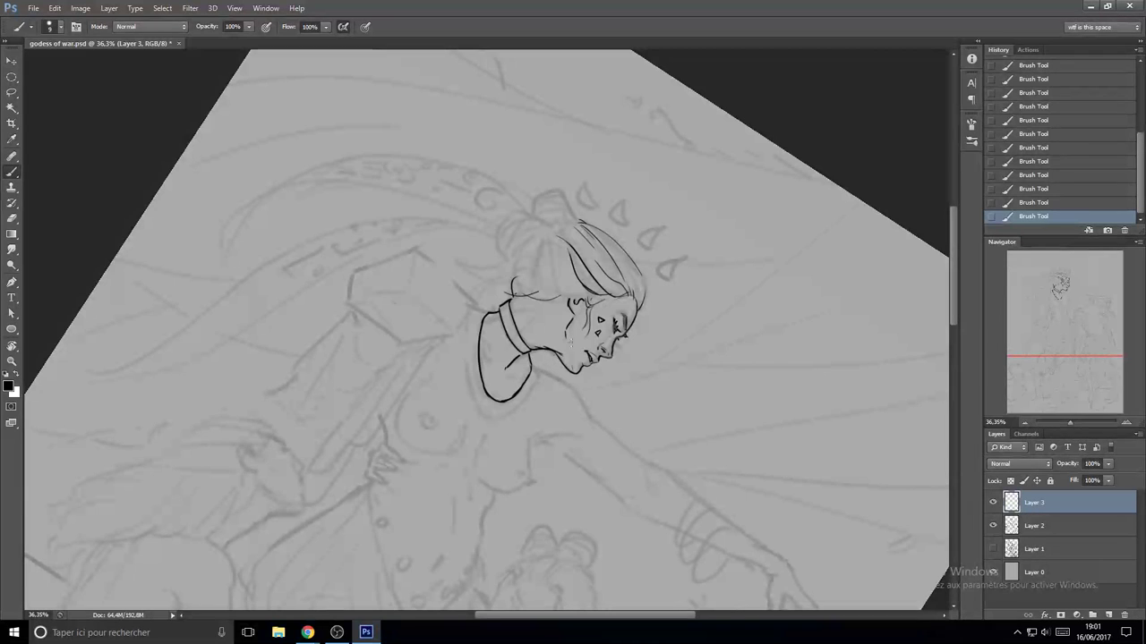
scroll(642, 253, "up", 3)
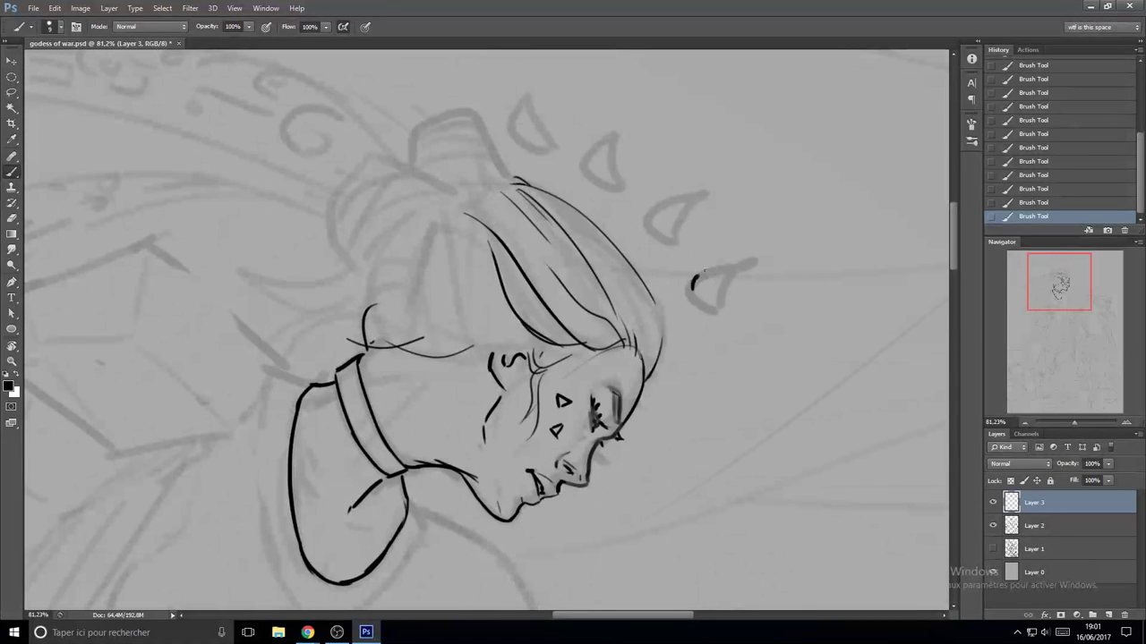
left_click_drag(750, 262, 716, 317)
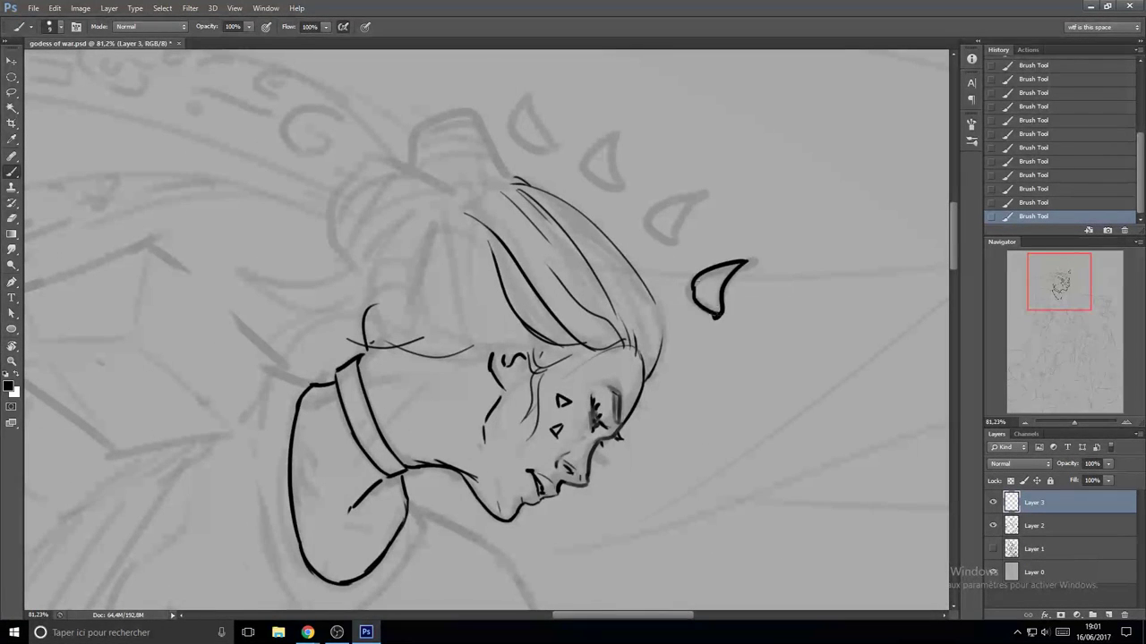
- Outline the crown's remaining three curved spikes as closed shapes over the sketch, ending with the rearmost one above the hair bun
mouse_move(647, 220)
left_mouse_down()
mouse_move(705, 196)
mouse_move(669, 243)
left_mouse_up()
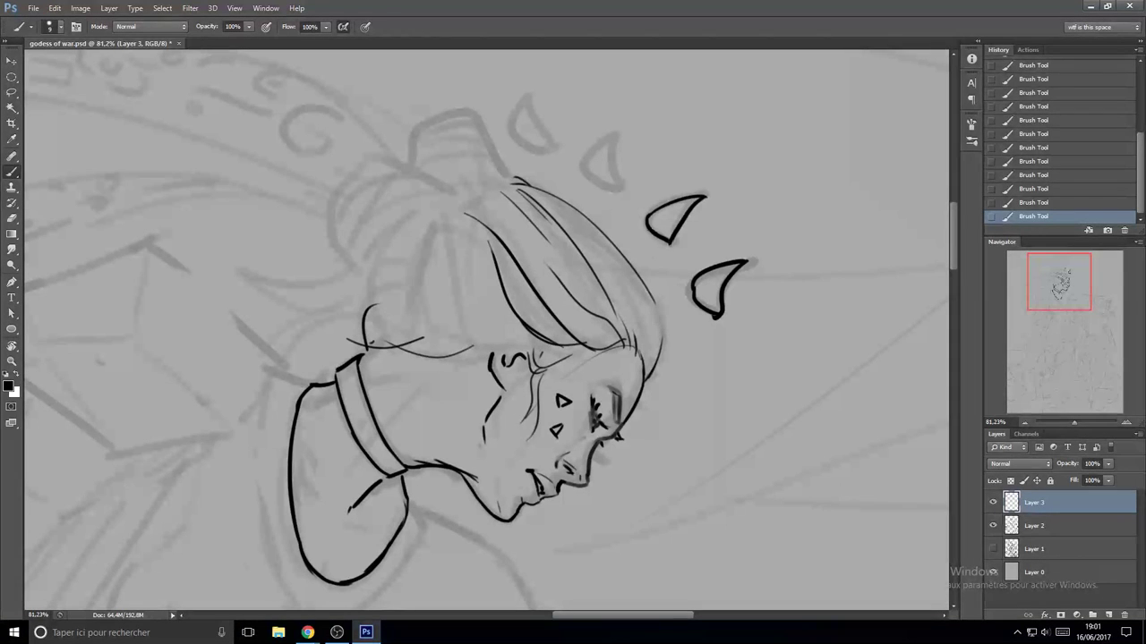
mouse_move(602, 149)
left_mouse_down()
mouse_move(610, 139)
mouse_move(622, 186)
mouse_move(582, 165)
left_mouse_up()
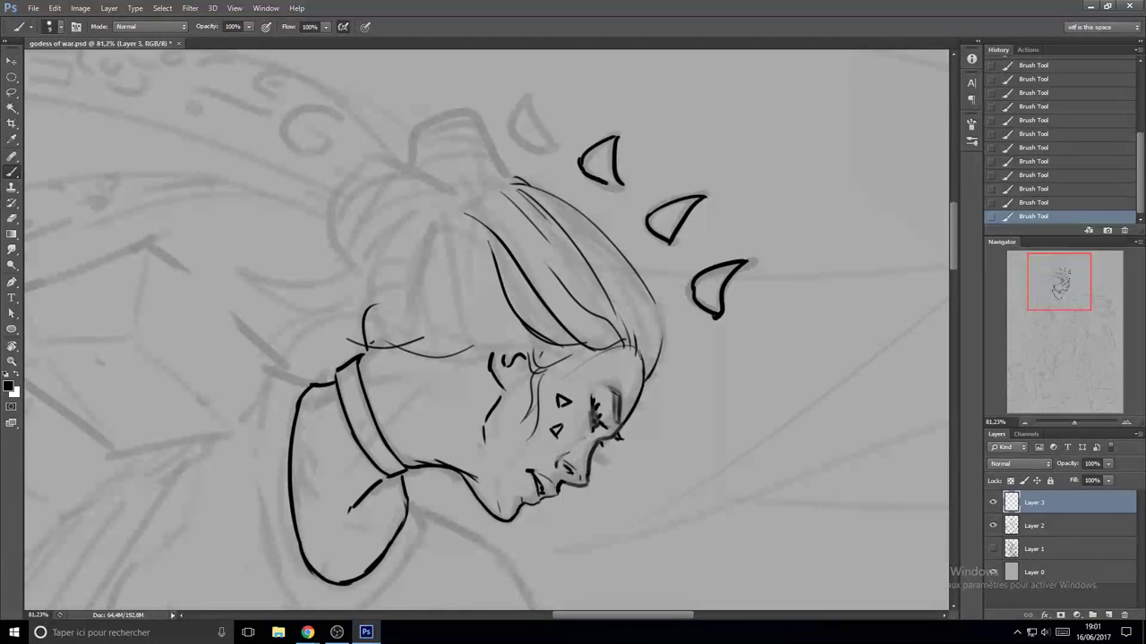
mouse_move(511, 128)
left_mouse_down()
mouse_move(533, 101)
mouse_move(553, 146)
left_mouse_up()
- Draw the upper edge of the ponytail as one long arc from behind the head down to its tip, redoing rough attempts
scroll(598, 276, "down", 5)
key("r")
mouse_move(598, 276)
left_mouse_down()
mouse_move(581, 241)
mouse_move(538, 219)
left_mouse_up()
scroll(484, 238, "up", 2)
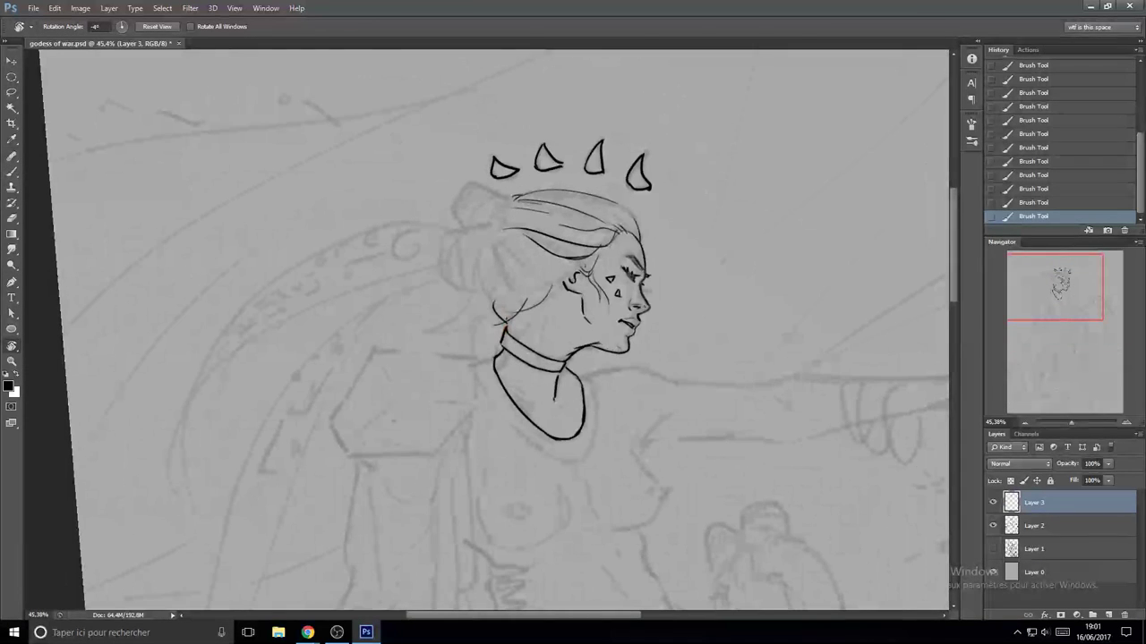
key("b")
left_click_drag(170, 497, 226, 320)
key("ctrl+z")
left_click_drag(172, 475, 215, 340)
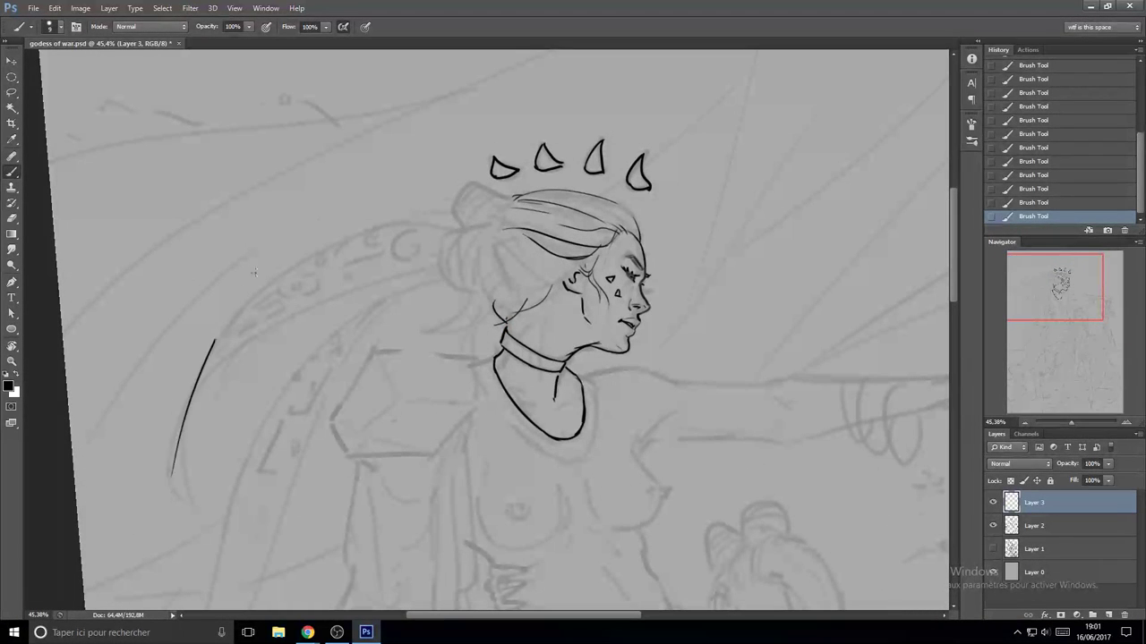
left_click_drag(254, 273, 351, 205)
key("ctrl+z")
left_click_drag(179, 460, 401, 231)
key("ctrl+z")
left_click_drag(177, 466, 440, 220)
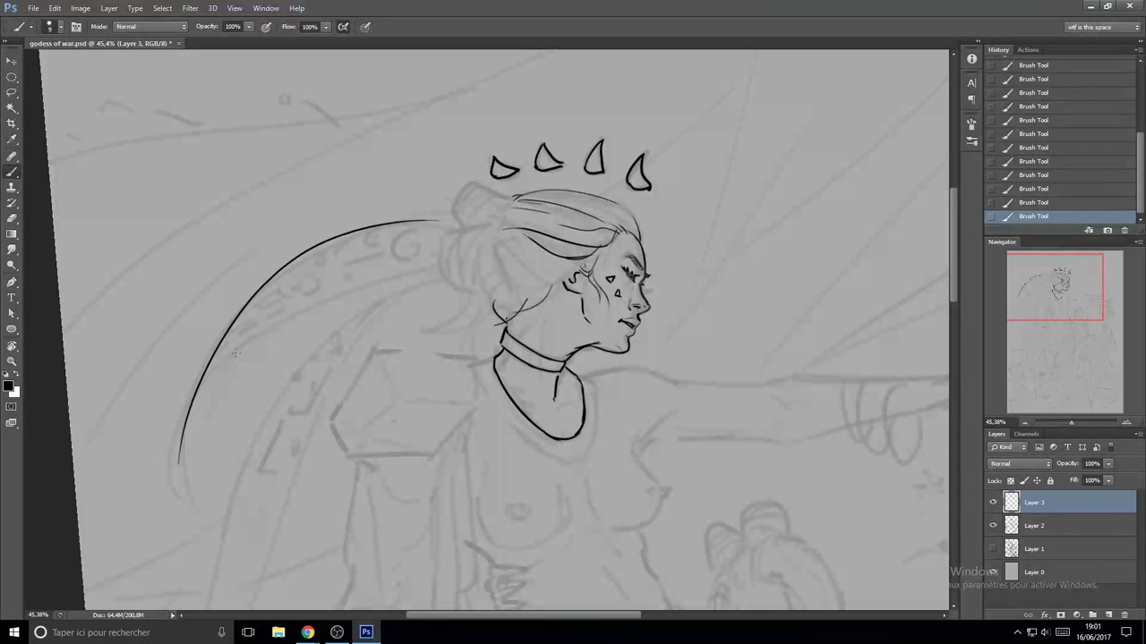
- Draw the ponytail's lower edge as a long curve beneath the upper arc, undoing and redrawing until it follows the sketch
left_click_drag(310, 310, 315, 310)
key("ctrl+z")
mouse_move(194, 404)
left_mouse_down()
mouse_move(210, 373)
mouse_move(438, 275)
left_mouse_up()
key("ctrl+z")
mouse_move(194, 400)
left_mouse_down()
mouse_move(290, 314)
mouse_move(336, 298)
left_mouse_up()
key("ctrl+z")
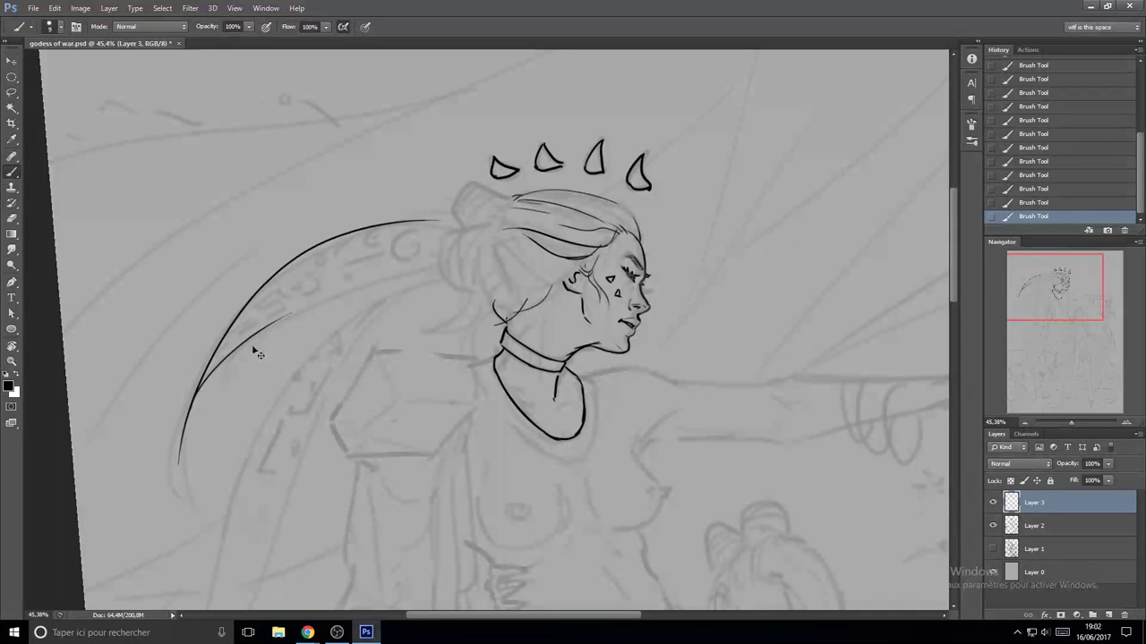
left_click_drag(259, 334, 422, 269)
key("ctrl+alt+z")
key("ctrl+alt+z")
key("ctrl+alt+z")
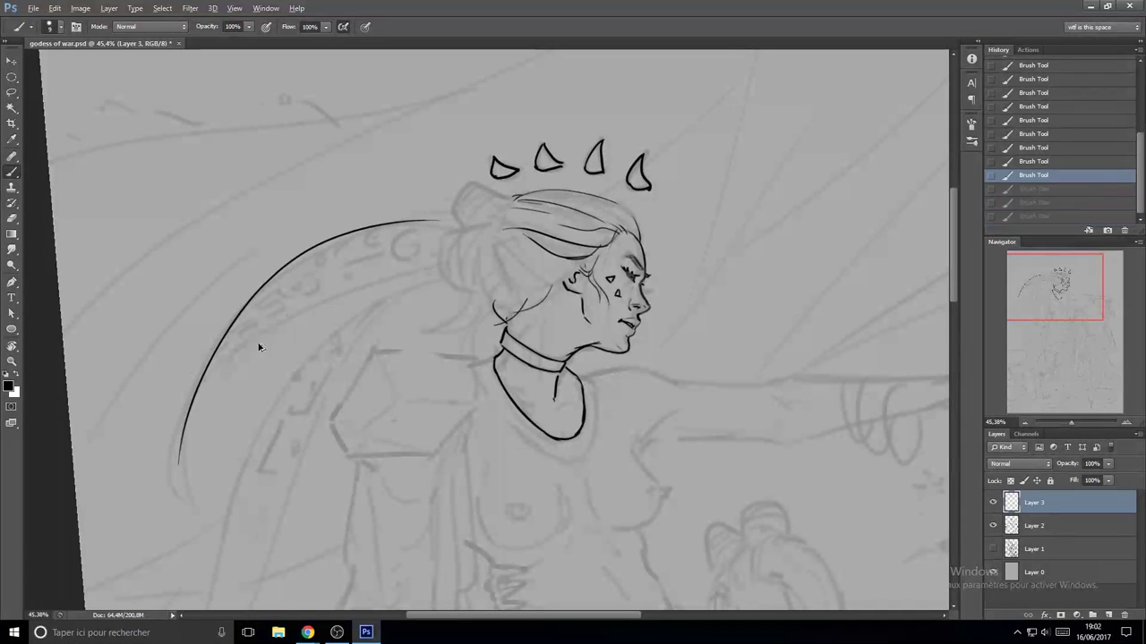
left_click_drag(197, 397, 409, 272)
key("ctrl+z")
mouse_move(202, 400)
left_mouse_down()
mouse_move(285, 322)
mouse_move(443, 266)
left_mouse_up()
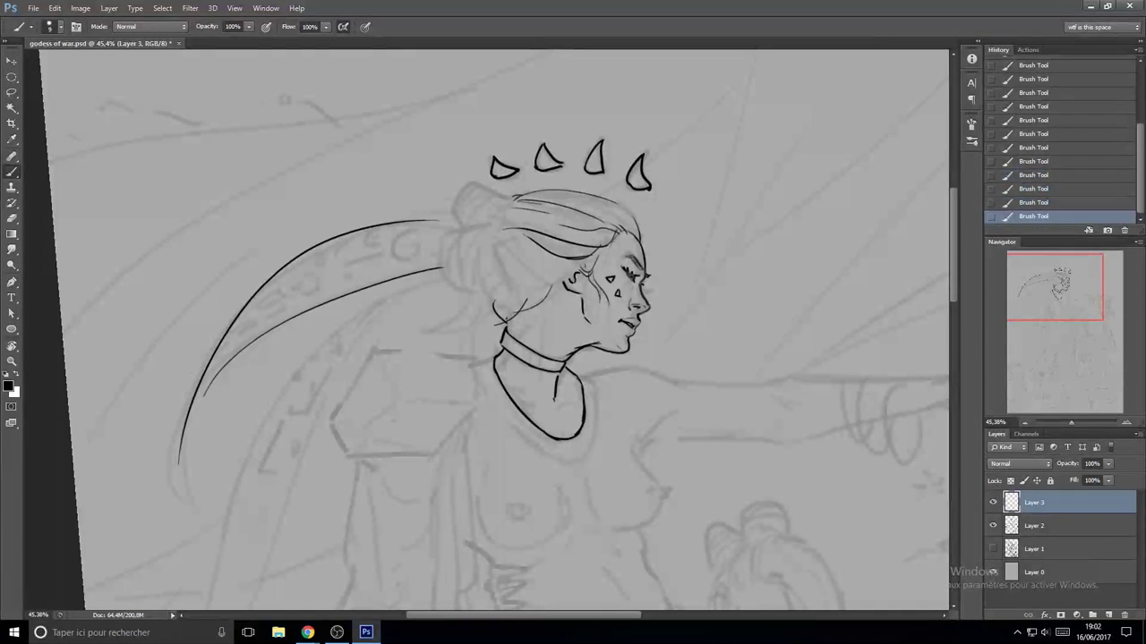
- Join the ponytail's two edges into a narrow, hooked tip at its lower end, retrying the strokes
mouse_move(202, 406)
left_mouse_down()
mouse_move(186, 434)
mouse_move(208, 392)
mouse_move(178, 461)
left_mouse_up()
key("ctrl+z")
key("ctrl+z")
left_click_drag(198, 380, 176, 457)
key("ctrl+z")
left_click_drag(215, 351, 178, 482)
mouse_move(212, 360)
left_mouse_down()
mouse_move(169, 460)
mouse_move(180, 504)
left_mouse_up()
key("ctrl+z")
key("ctrl+z")
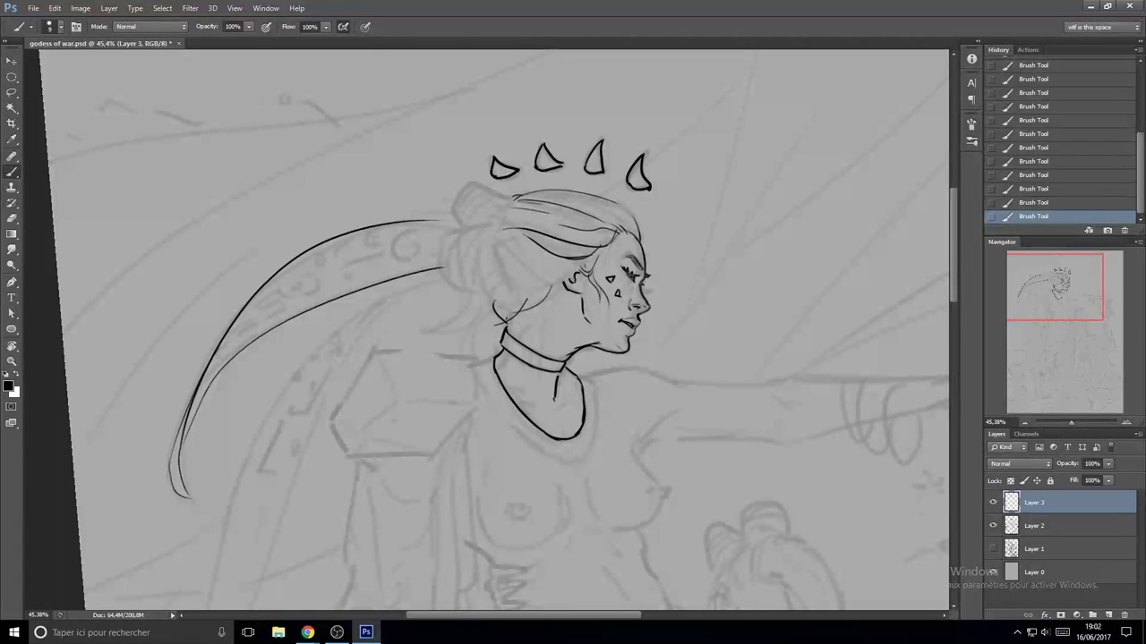
- Rework the hair behind the ear with a short strand line and a small curved lock above the nape
scroll(507, 248, "up", 1)
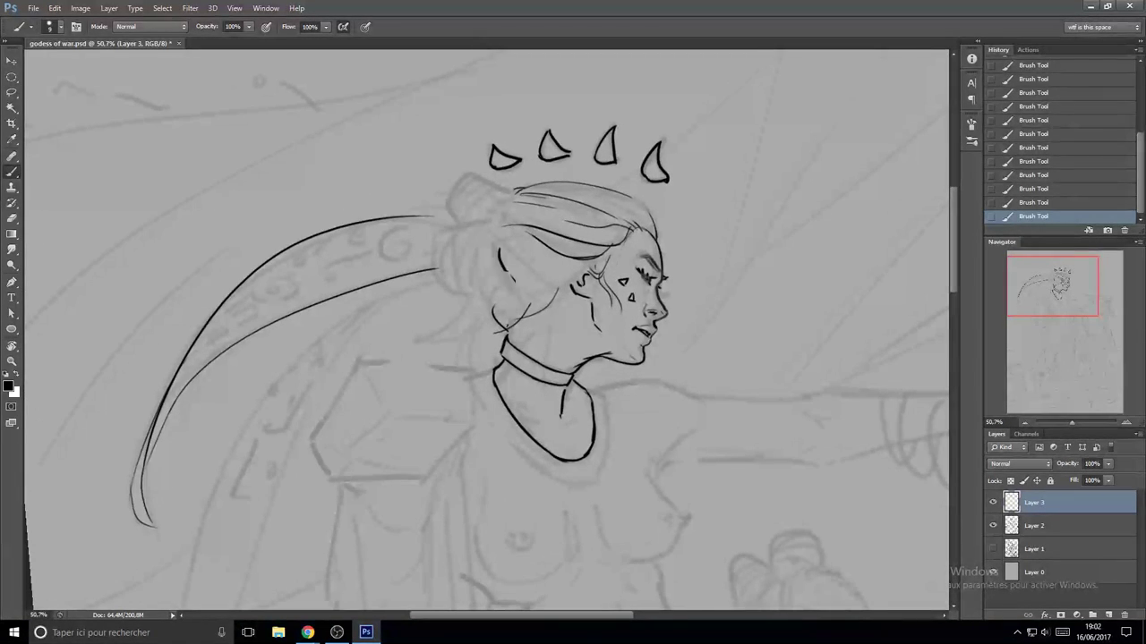
key("ctrl+z")
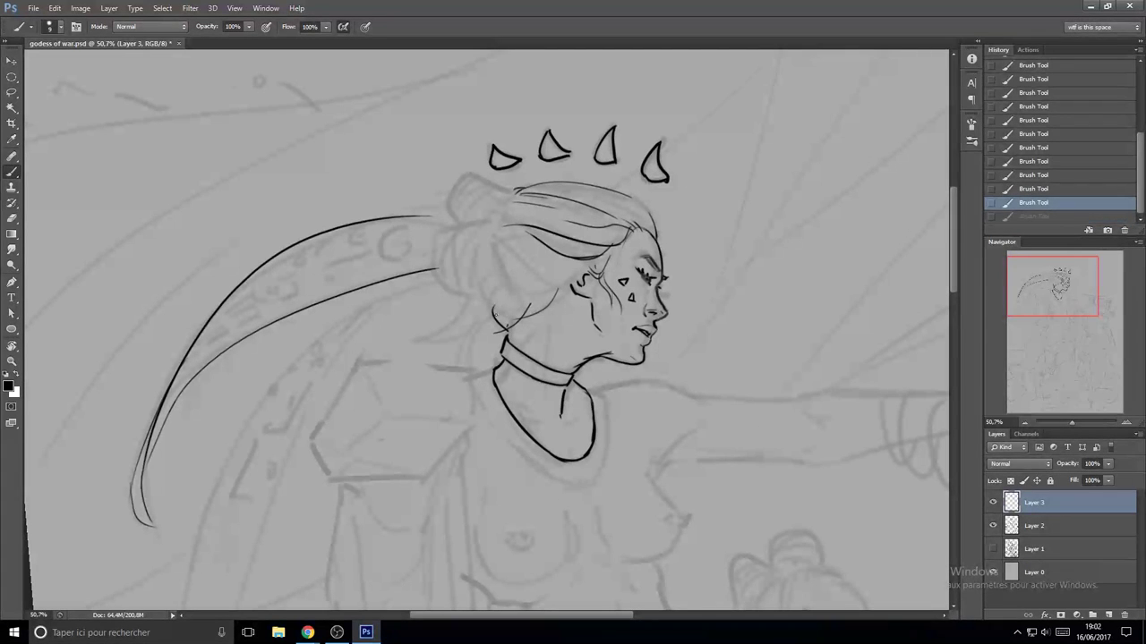
left_click_drag(515, 280, 494, 316)
- Erase the hair's outer contour along the top of the head, switching the eraser to the flat rectangular 31 px tip
key("e")
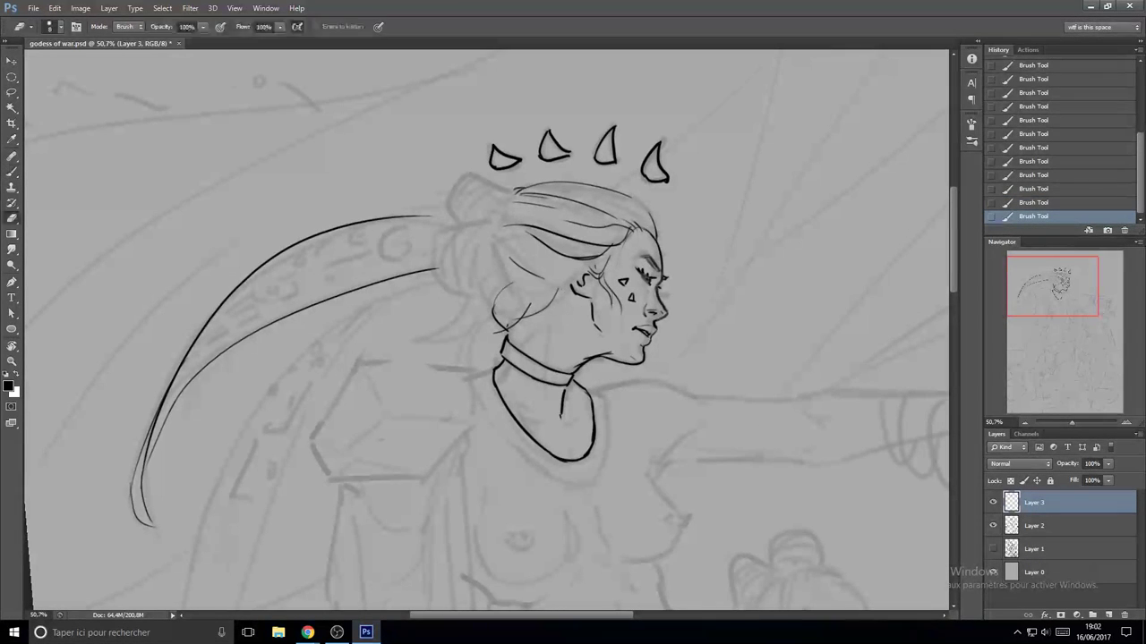
key("r")
left_click_drag(720, 181, 598, 146)
scroll(535, 168, "up", 4)
key("e")
mouse_move(448, 161)
left_mouse_down()
mouse_move(468, 149)
mouse_move(426, 161)
mouse_move(566, 134)
left_mouse_up()
right_click(499, 153, "alt")
key("b")
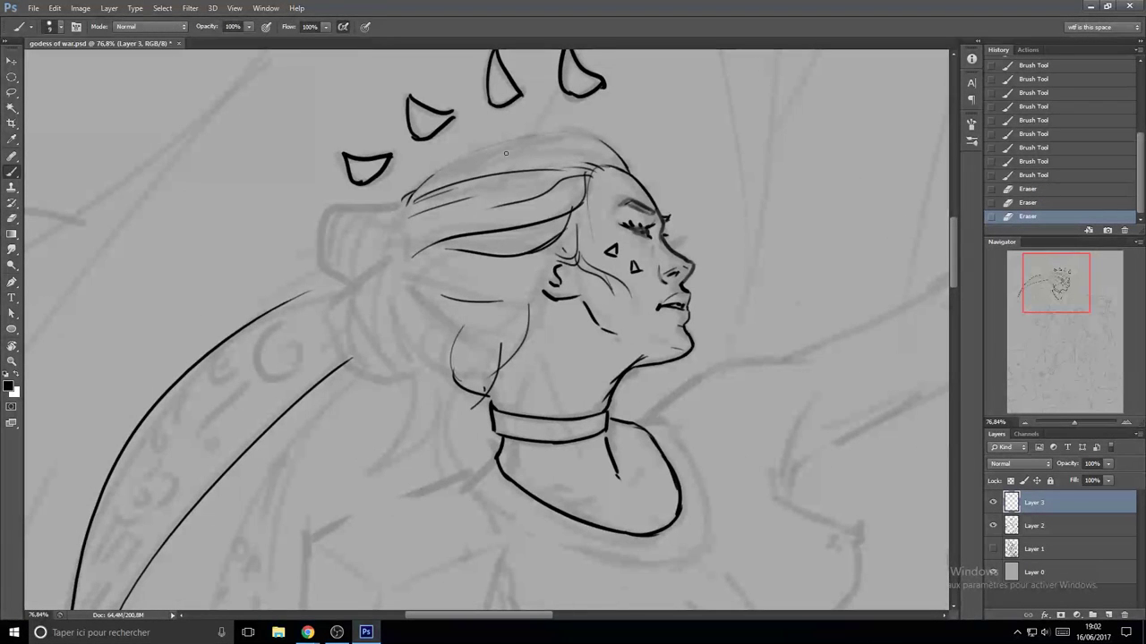
key("e")
left_click_drag(473, 143, 505, 141)
right_click(544, 146)
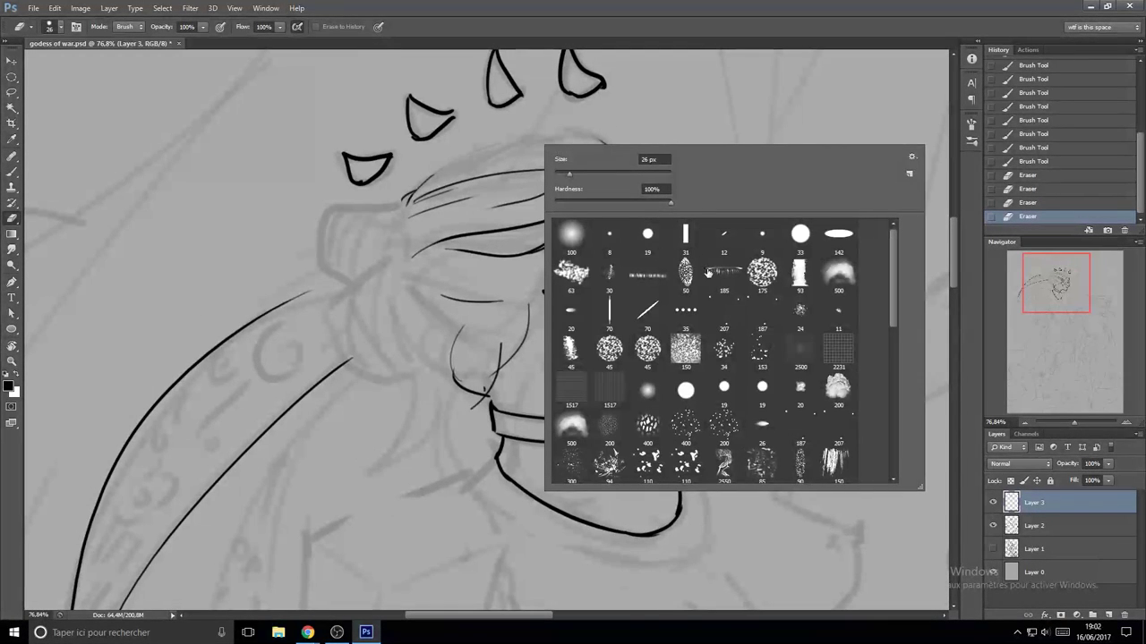
double_click(685, 234)
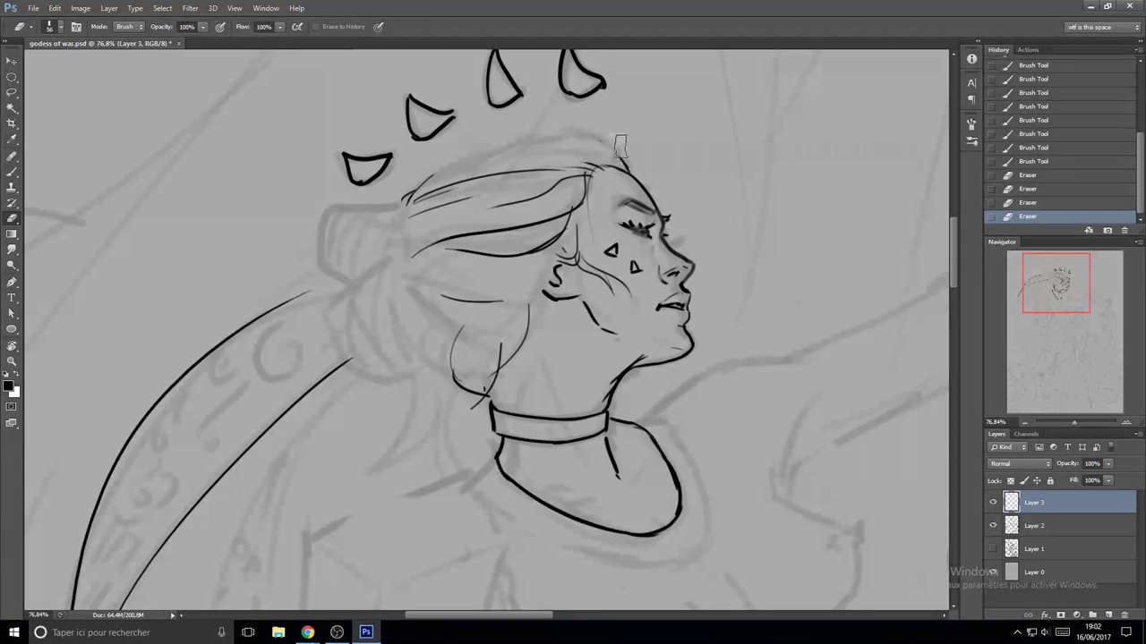
left_click(515, 140)
- Redraw the hair's top contour closer to the skull, from the forehead hairline back towards the bun
key("b")
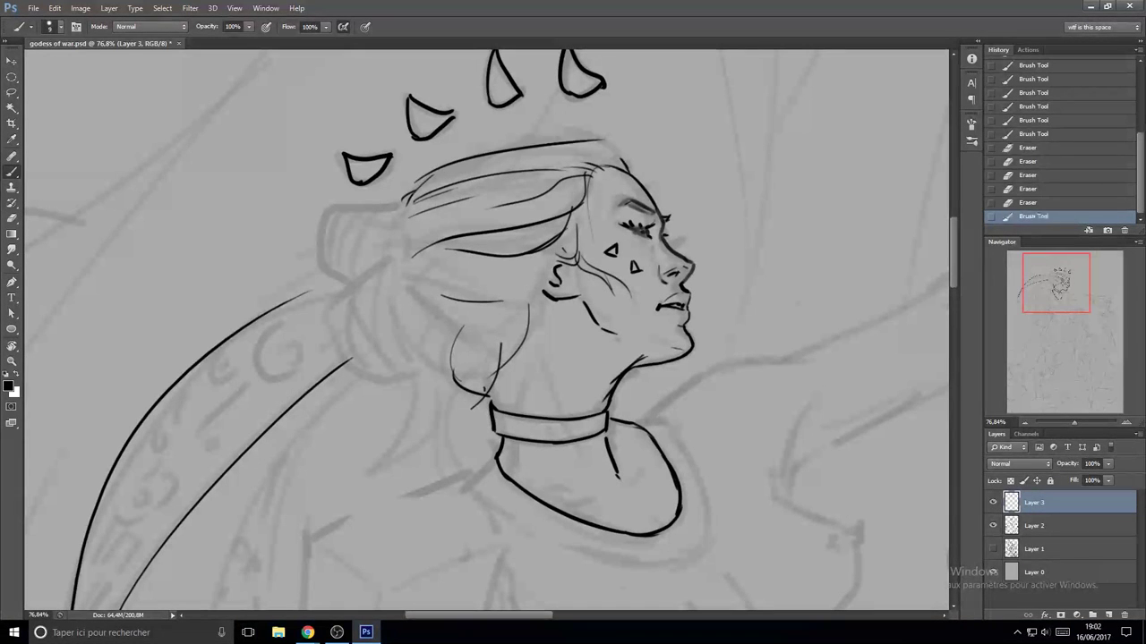
left_click_drag(632, 171, 440, 176)
key("ctrl+z")
key("ctrl+z")
left_click_drag(561, 151, 427, 182)
- Flip the canvas horizontally to check the drawing, and undo the stray brush stroke on the neck
scroll(707, 219, "down", 5)
key("r")
mouse_move(701, 288)
left_mouse_down()
mouse_move(683, 235)
mouse_move(721, 332)
mouse_move(511, 314)
mouse_move(432, 264)
mouse_move(453, 329)
left_mouse_up()
key("ctrl+shift+h")
scroll(432, 264, "up", 4)
key("Escape")
key("b")
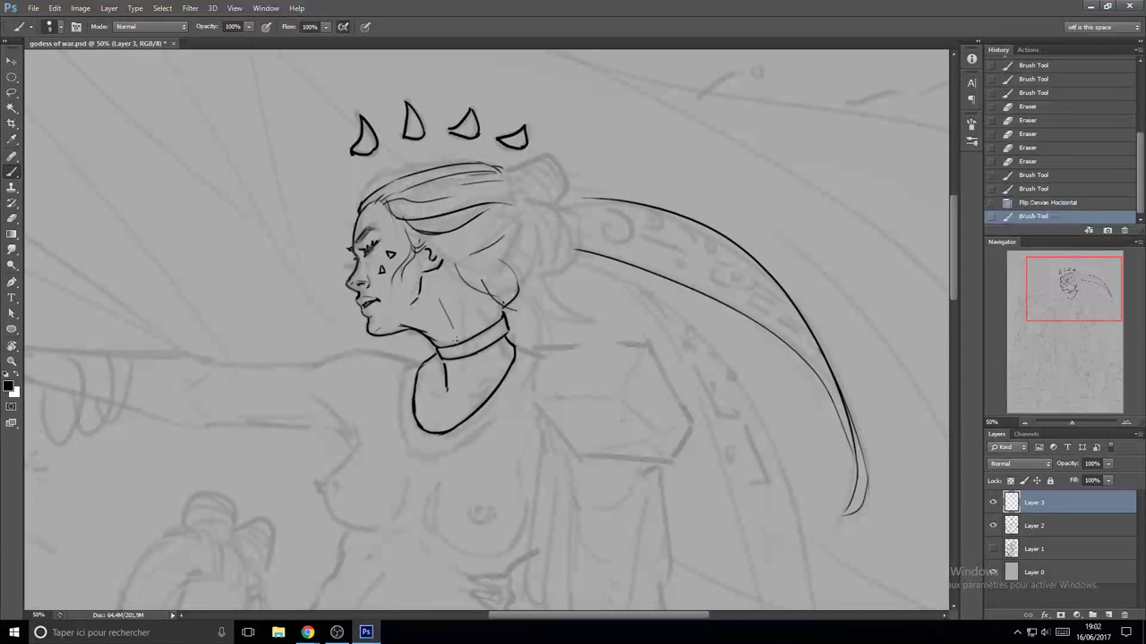
key("ctrl+z")
- Outline the hair bun at the back of the head beneath the rearmost crown spike, retrying rough strokes
left_click_drag(324, 395, 205, 437)
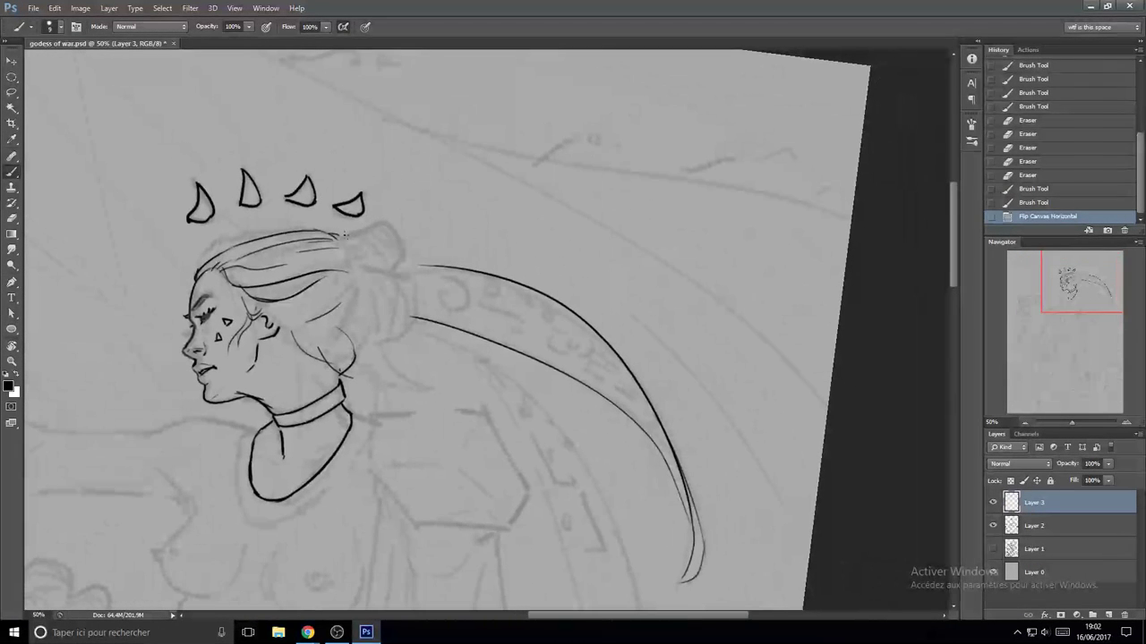
mouse_move(337, 238)
left_mouse_down()
mouse_move(388, 223)
mouse_move(397, 262)
left_mouse_up()
key("ctrl+z")
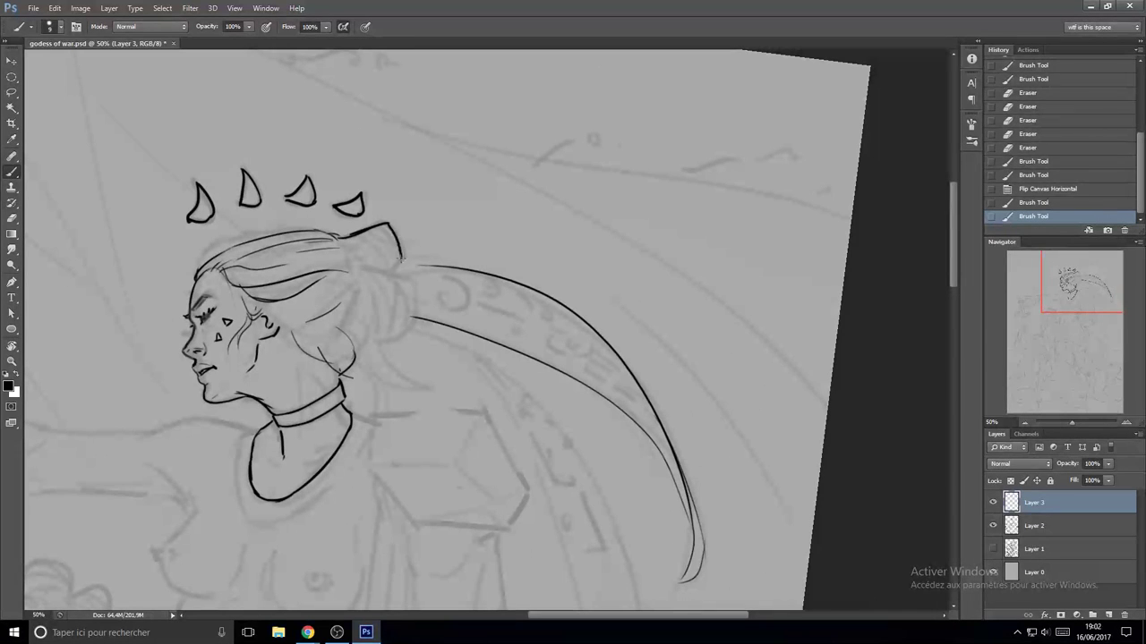
key("ctrl+z")
mouse_move(388, 223)
left_mouse_down()
mouse_move(394, 271)
mouse_move(358, 276)
mouse_move(345, 331)
mouse_move(390, 293)
left_mouse_up()
key("r")
key("ctrl+z")
- Draw the curve of the back of the head with inner strands and loose locks at the nape, and save the file
left_click_drag(346, 288, 385, 305)
mouse_move(365, 296)
left_mouse_down()
mouse_move(407, 315)
mouse_move(383, 350)
mouse_move(386, 391)
left_mouse_up()
key("ctrl+z")
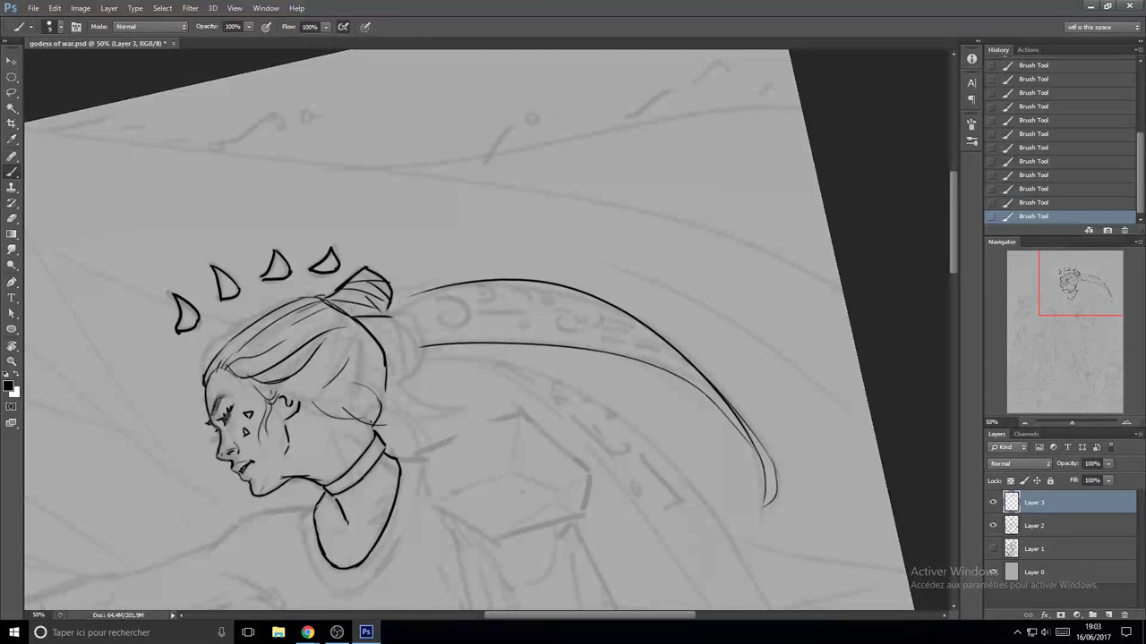
left_click_drag(367, 337, 358, 390)
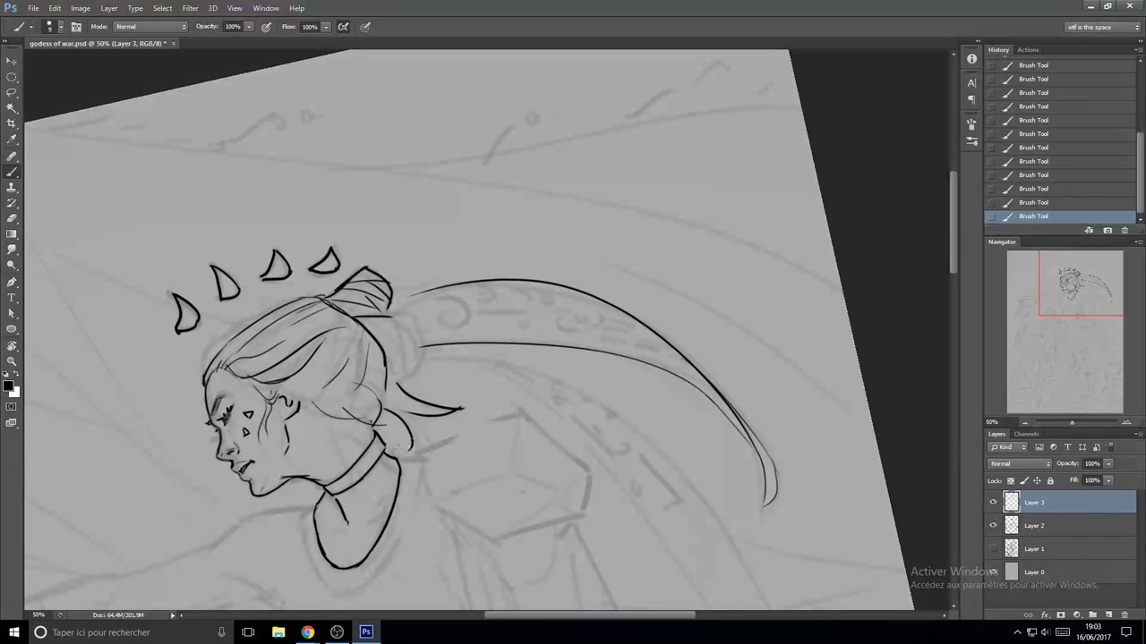
mouse_move(384, 428)
left_mouse_down()
mouse_move(400, 462)
mouse_move(367, 461)
mouse_move(404, 376)
left_mouse_up()
key("ctrl+s")
- Clean up the line under the chin with the eraser, touch up the choker's front end, and save the file
key("r")
mouse_move(486, 277)
left_mouse_down()
mouse_move(528, 328)
mouse_move(519, 289)
left_mouse_up()
left_click_drag(377, 281, 432, 279)
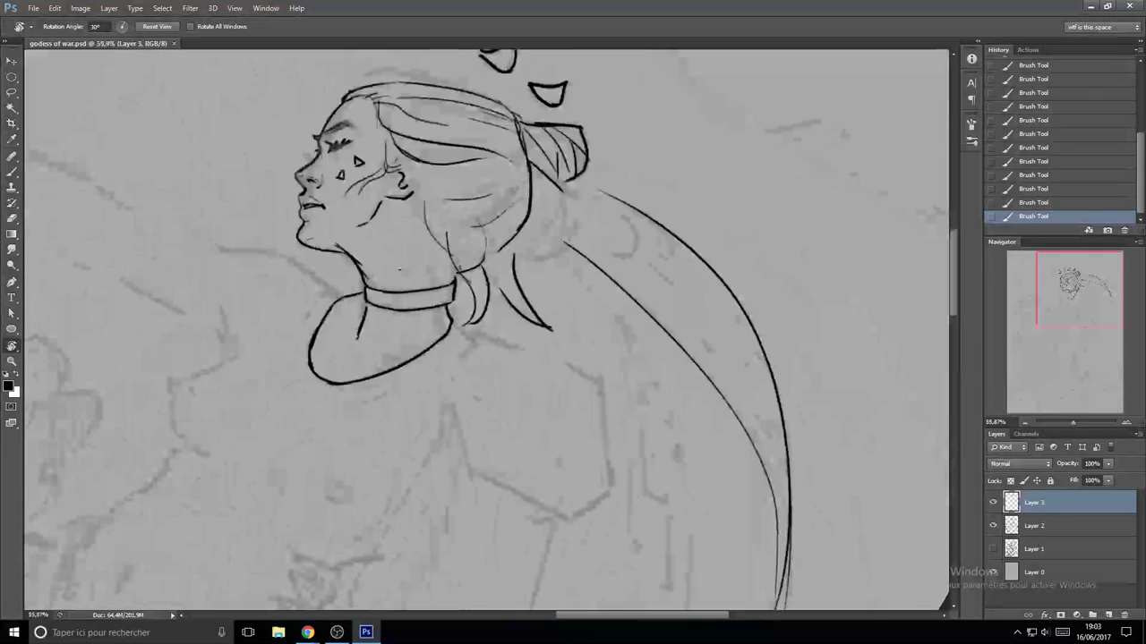
key("e")
left_click_drag(343, 241, 336, 245)
key("b")
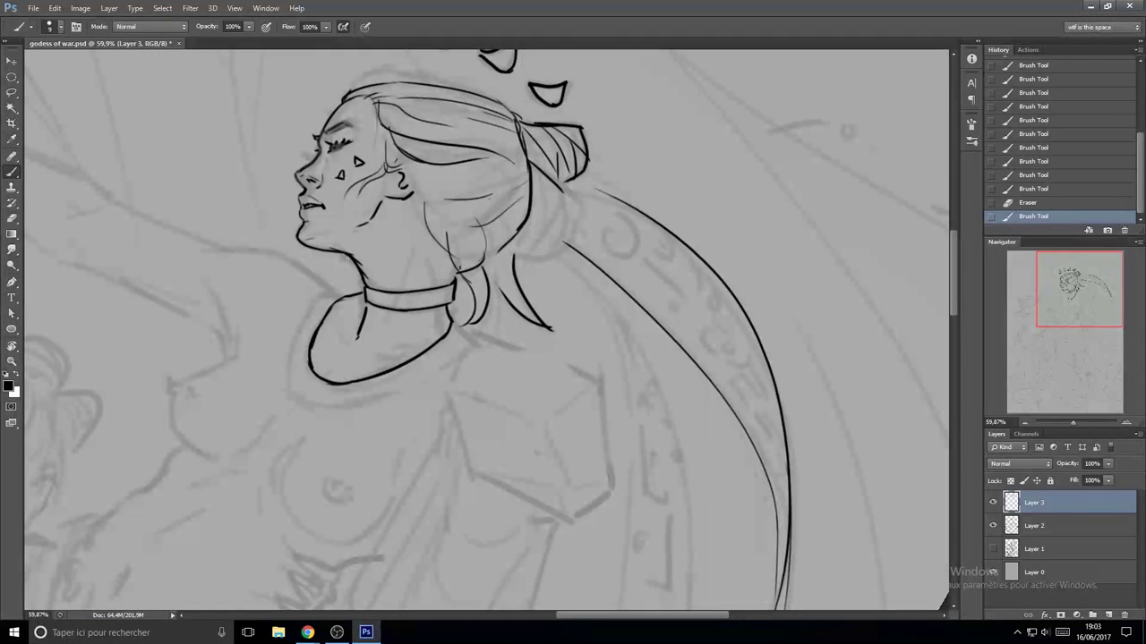
left_click_drag(378, 294, 349, 307)
key("ctrl+s")
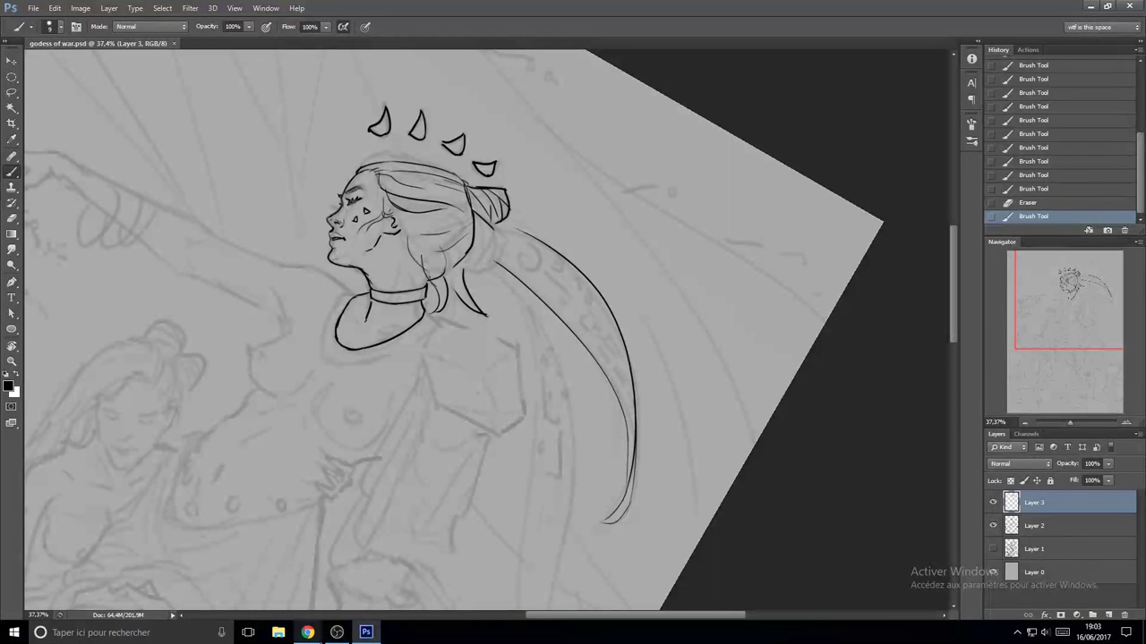
- Check the OBS Studio window and the Twitch chat, and return to Photoshop
left_click(337, 632)
left_click(308, 633)
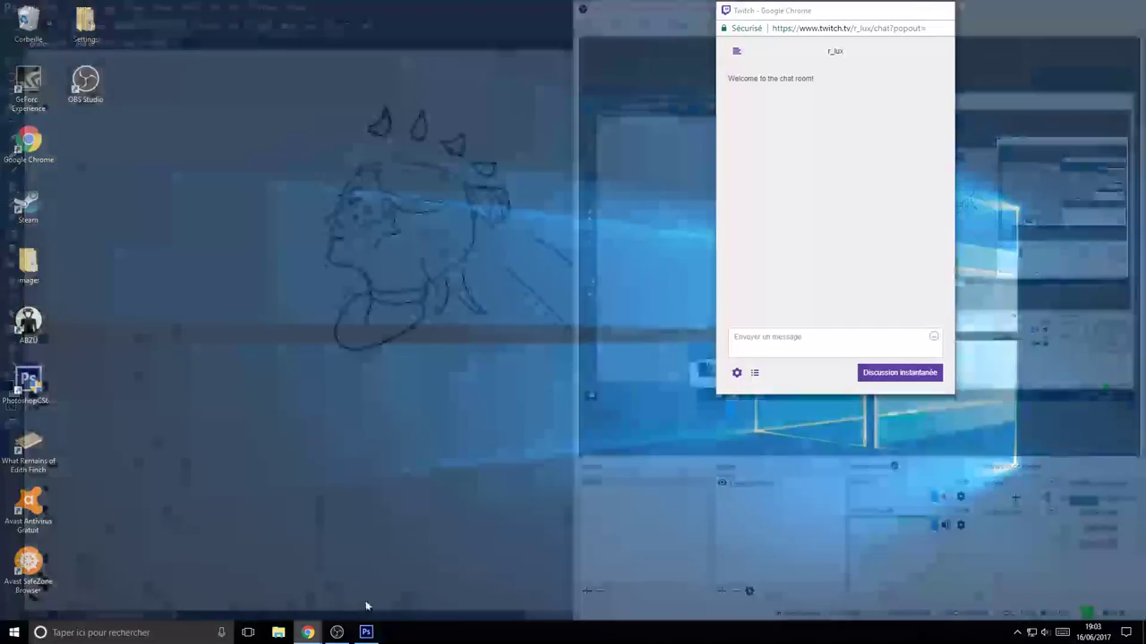
left_click(367, 600)
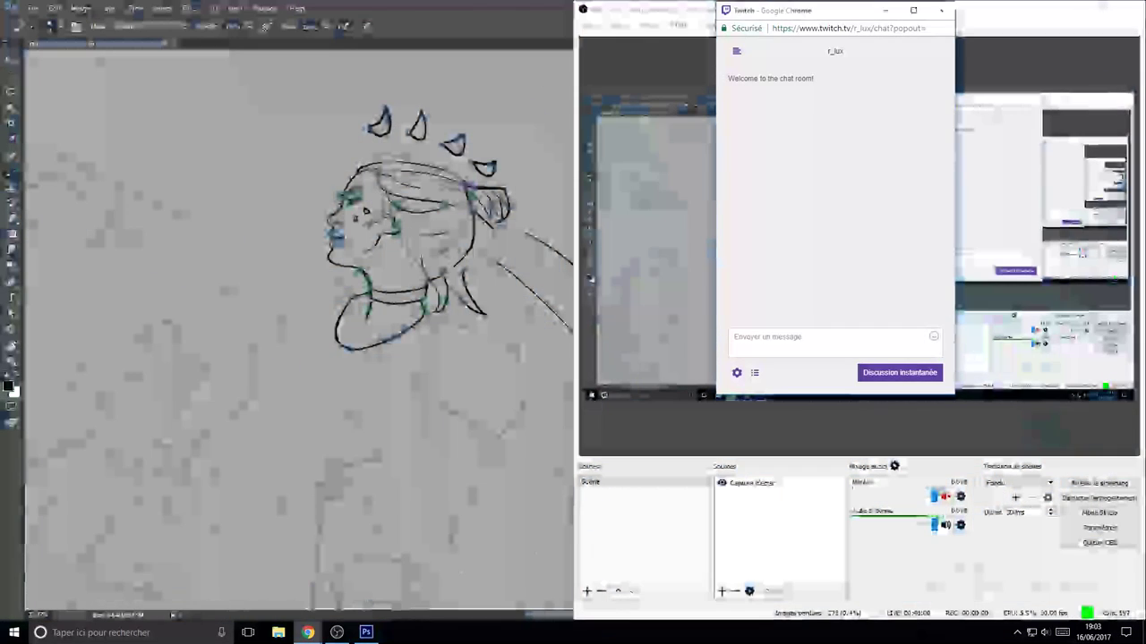
left_click(367, 632)
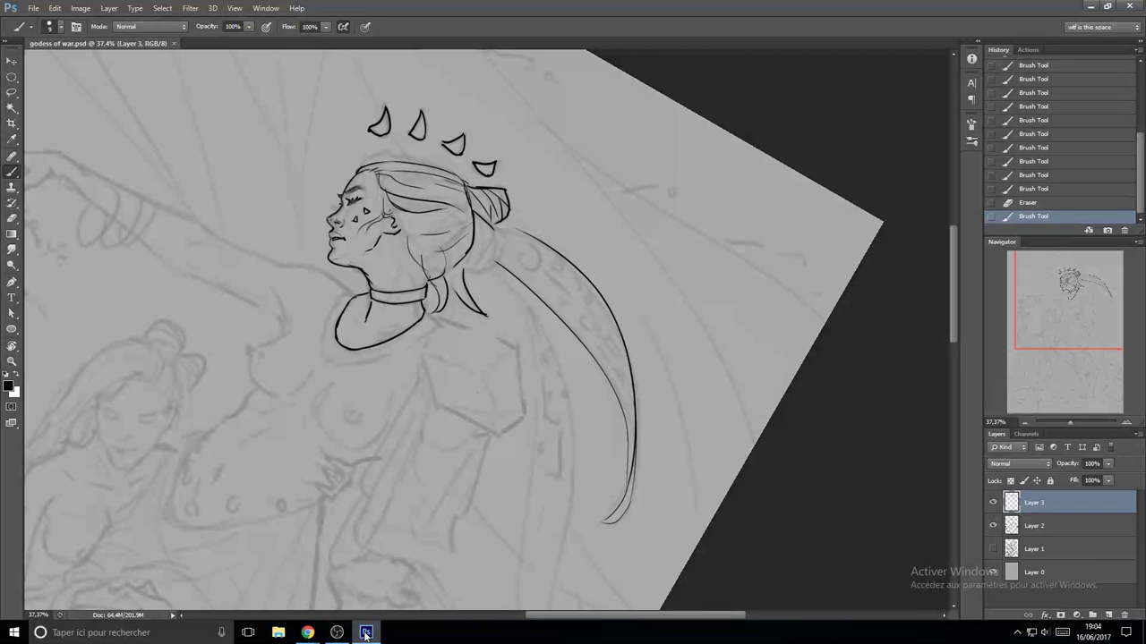
- Draw the top line of the outstretched arm's shoulder as an arc reaching the necklace, undoing rough attempts
key("ctrl+space")
left_click_drag(179, 242, 269, 234)
key("r")
left_click_drag(371, 97, 271, 185)
key("Escape")
key("b")
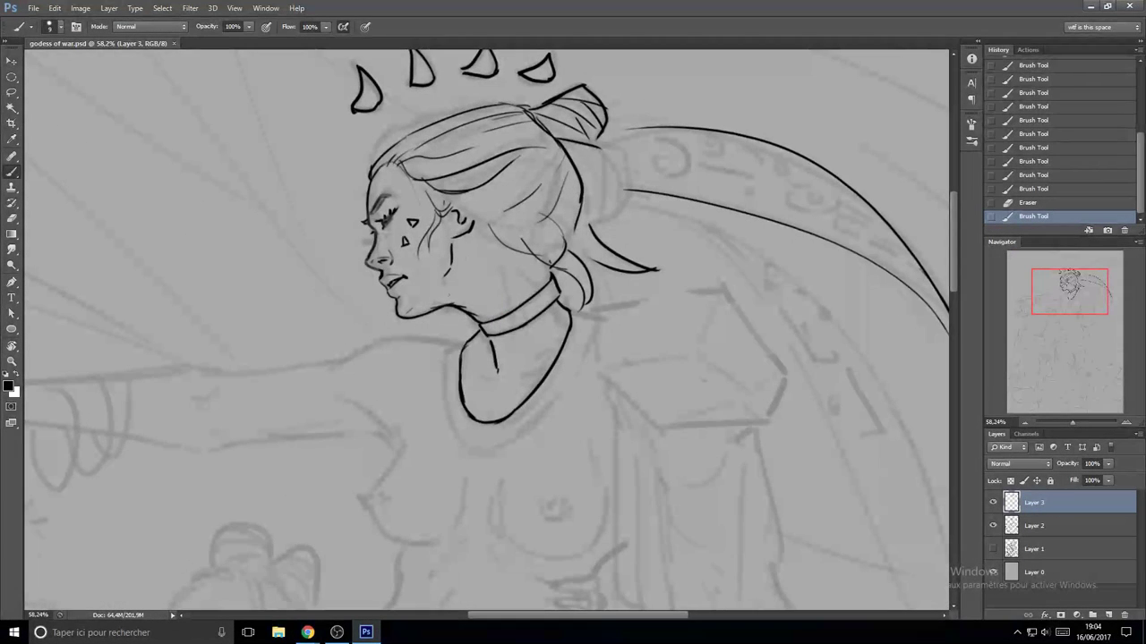
right_click(449, 344)
left_click(477, 364)
left_click(339, 364)
key("ctrl+space")
mouse_move(348, 373)
left_mouse_down()
mouse_move(434, 371)
mouse_move(417, 316)
mouse_move(498, 313)
left_mouse_up()
key("ctrl+z")
key("ctrl+z")
key("ctrl+z")
key("ctrl+z")
left_click_drag(397, 321, 544, 322)
key("ctrl+z")
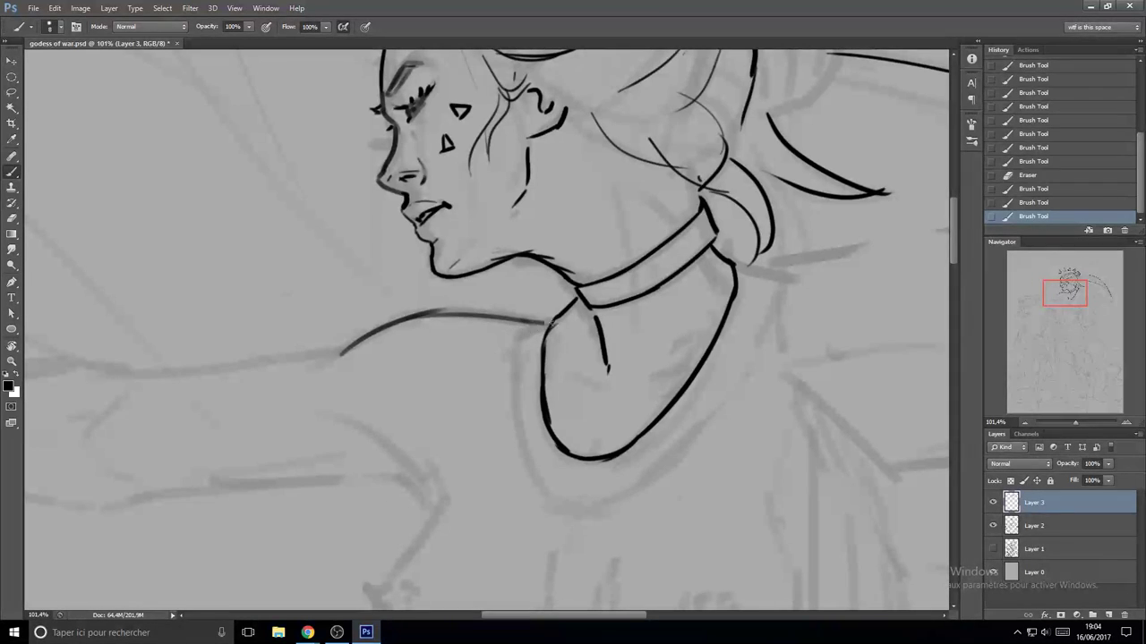
- Outline the gathered hair at the base of the ponytail, from below the bun round to the nape lock
mouse_move(645, 233)
left_mouse_down()
mouse_move(374, 347)
mouse_move(320, 491)
mouse_move(353, 569)
left_mouse_up()
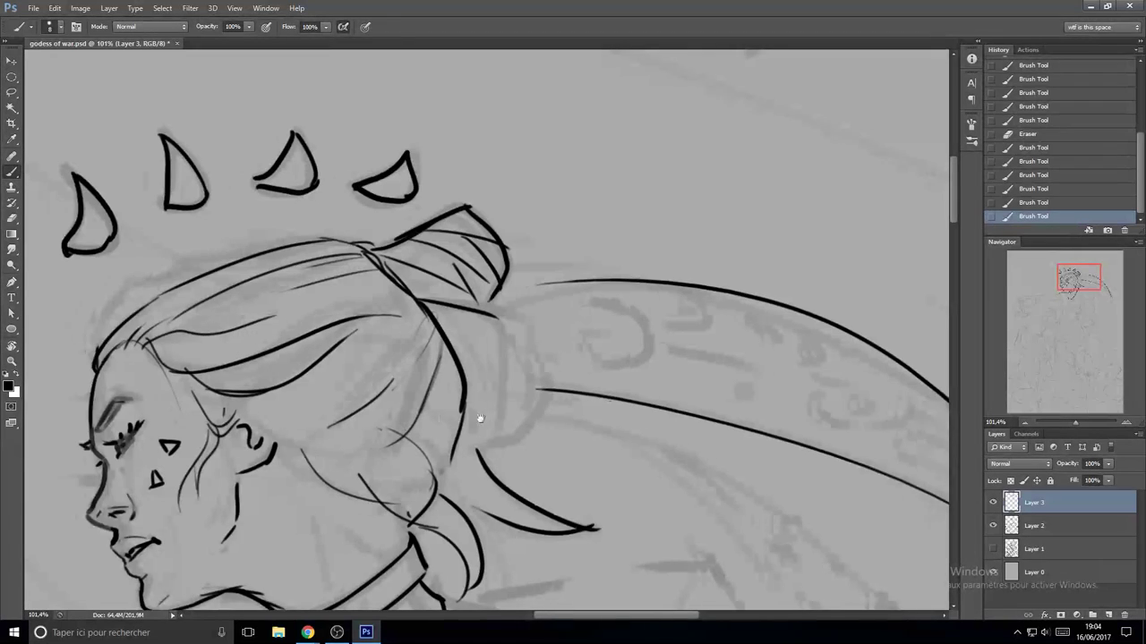
left_click_drag(478, 417, 406, 386)
mouse_move(335, 308)
left_mouse_down()
mouse_move(413, 319)
mouse_move(398, 317)
mouse_move(428, 347)
mouse_move(429, 394)
left_mouse_up()
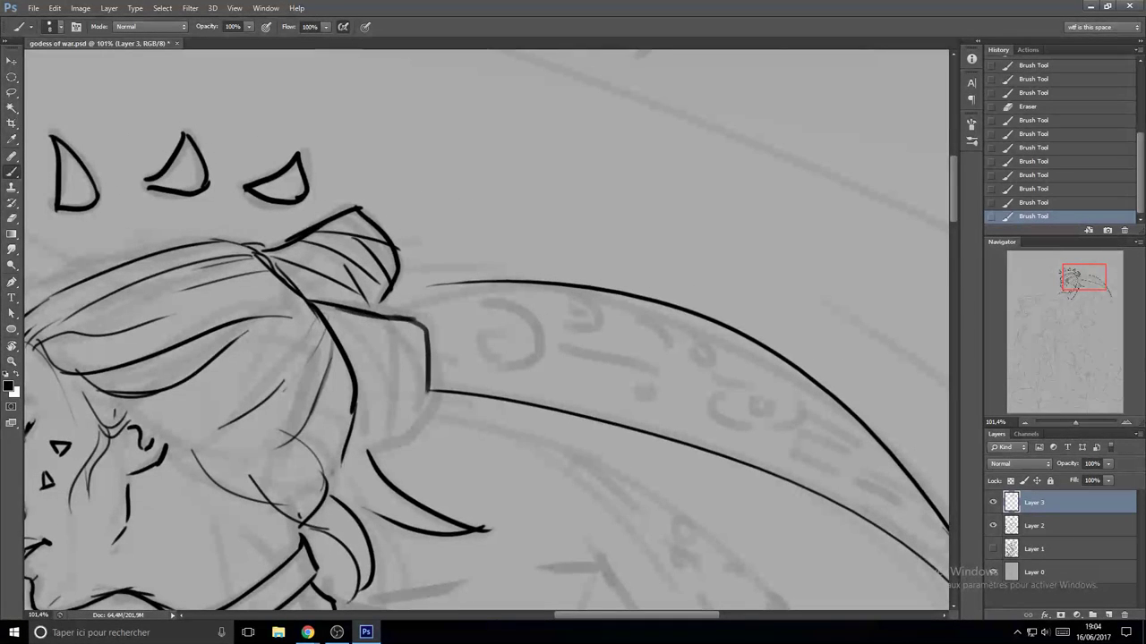
key("ctrl+z")
mouse_move(411, 318)
left_mouse_down()
mouse_move(434, 365)
mouse_move(427, 422)
mouse_move(366, 460)
left_mouse_up()
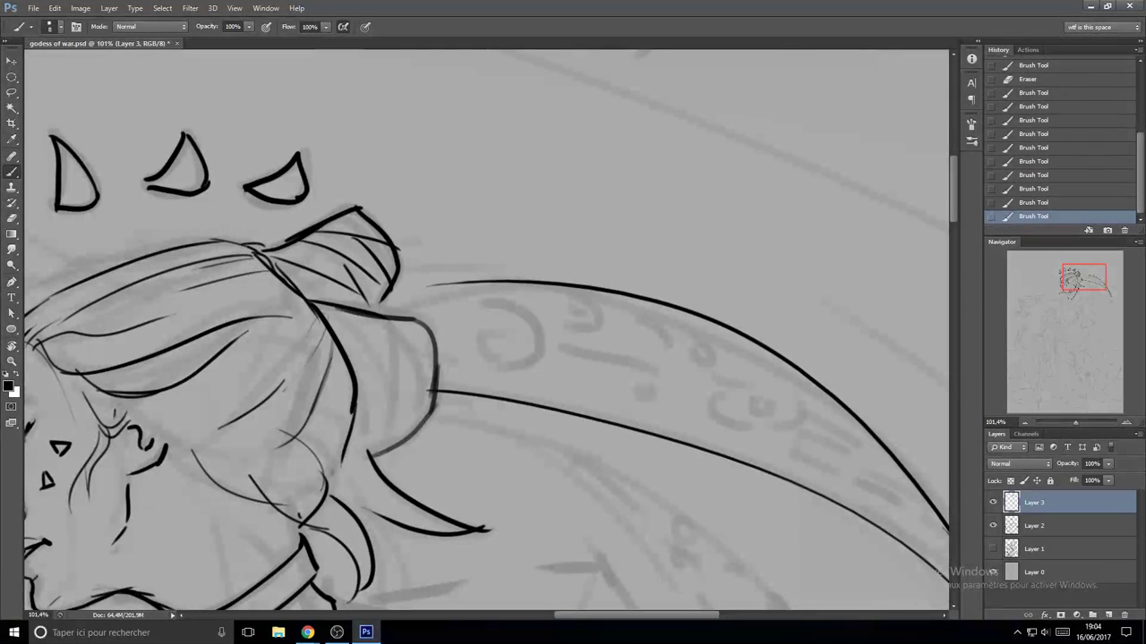
key("ctrl+z")
left_click_drag(431, 419, 355, 457)
- Add curved strand lines inside the gathered hair at the ponytail's base
left_click_drag(370, 313, 417, 382)
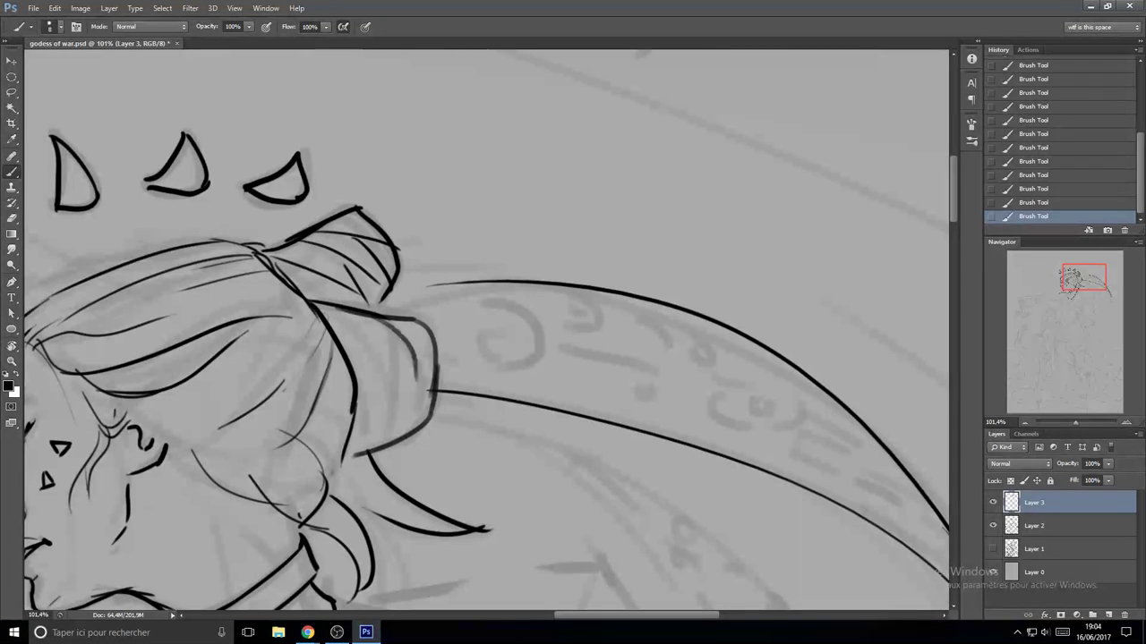
left_click_drag(390, 333, 393, 435)
left_click_drag(344, 347, 399, 378)
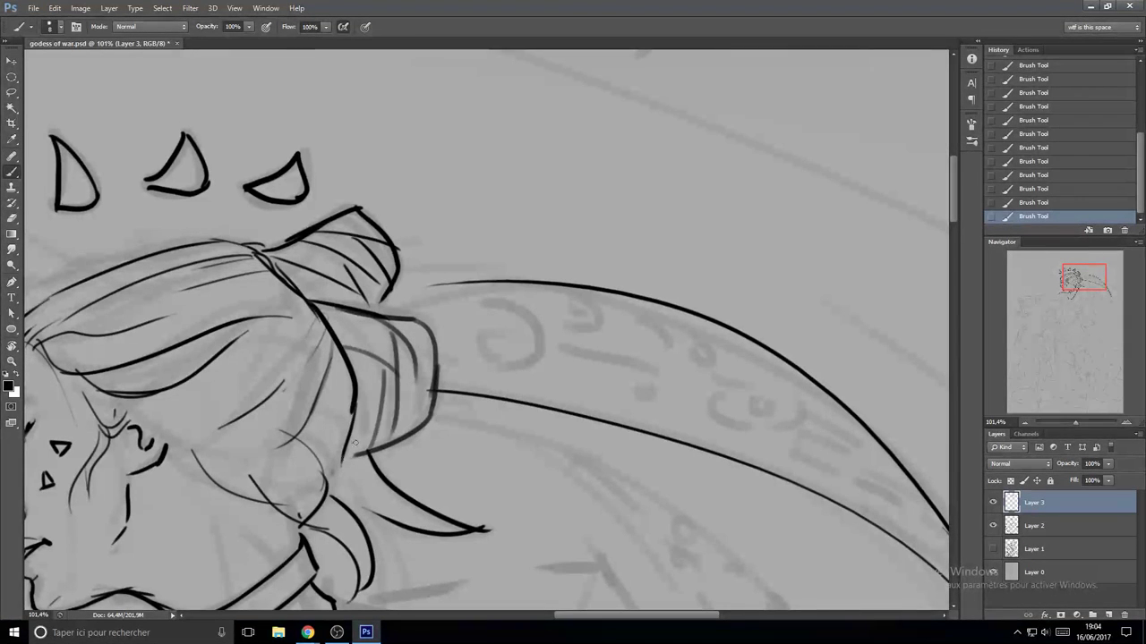
scroll(394, 362, "down", 5)
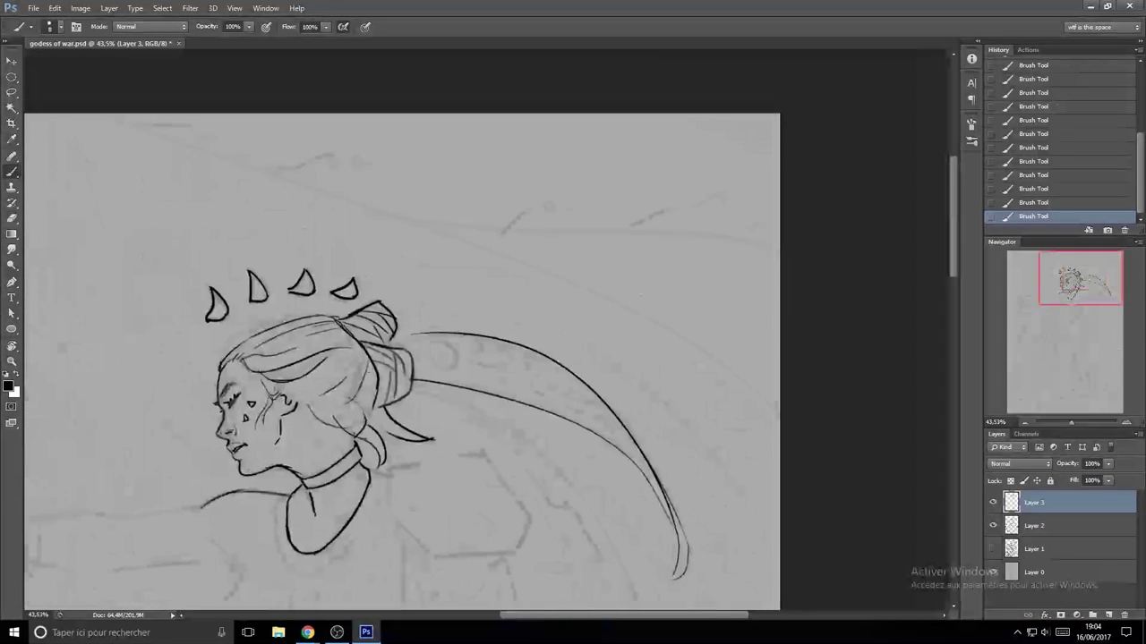
- Erase the rough line work around the tip of the goddess's nose
scroll(407, 385, "up", 2)
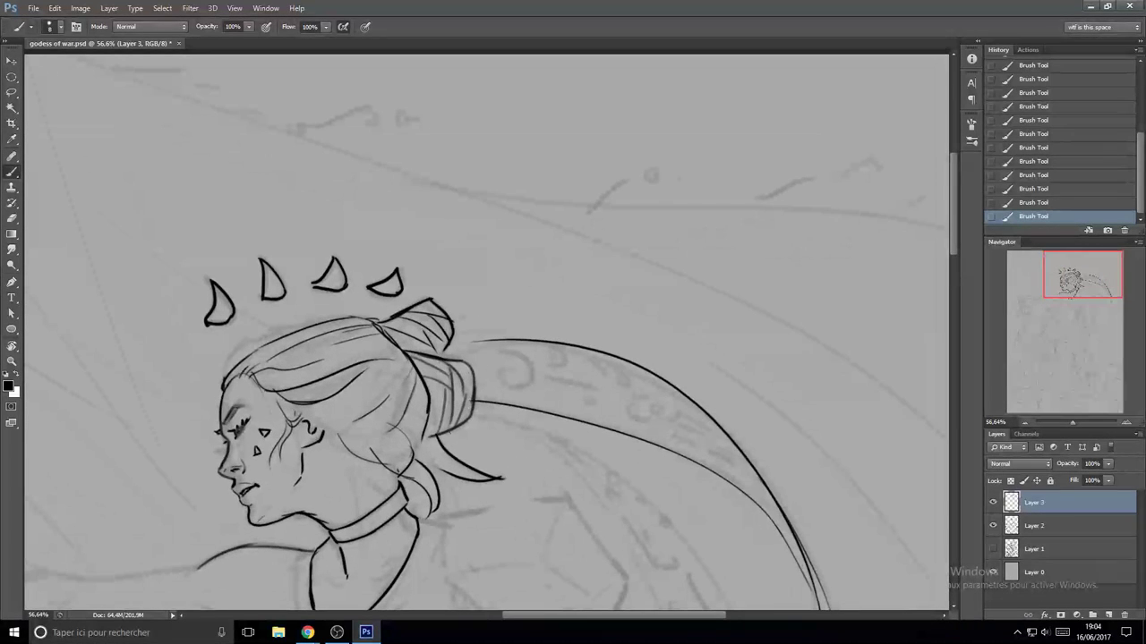
scroll(459, 376, "down", 3)
scroll(455, 468, "up", 2)
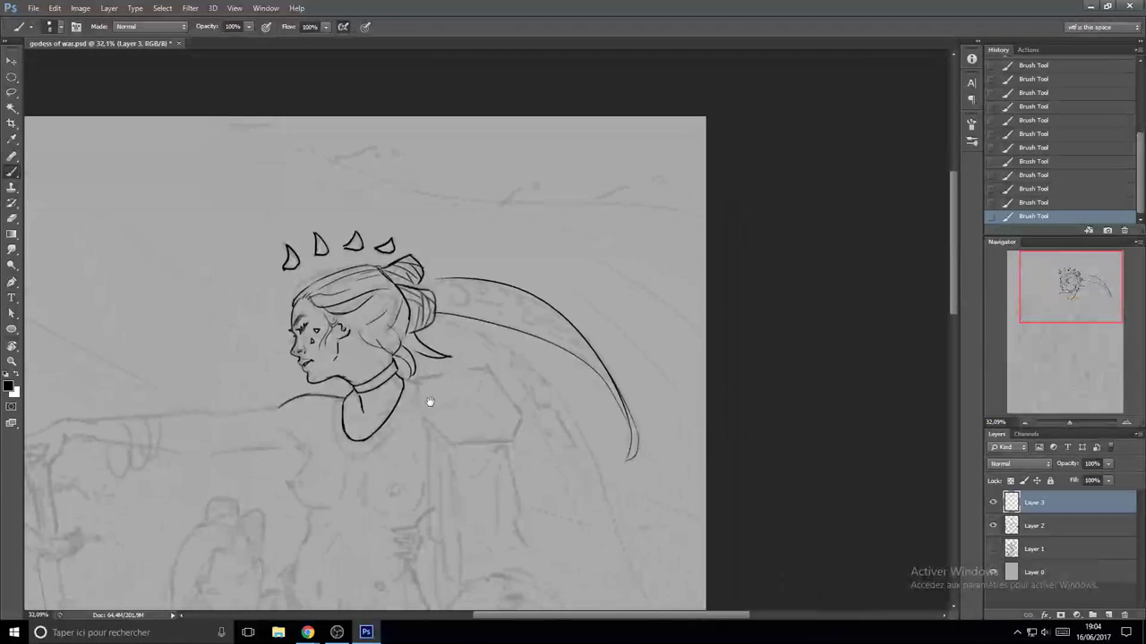
scroll(285, 362, "up", 5)
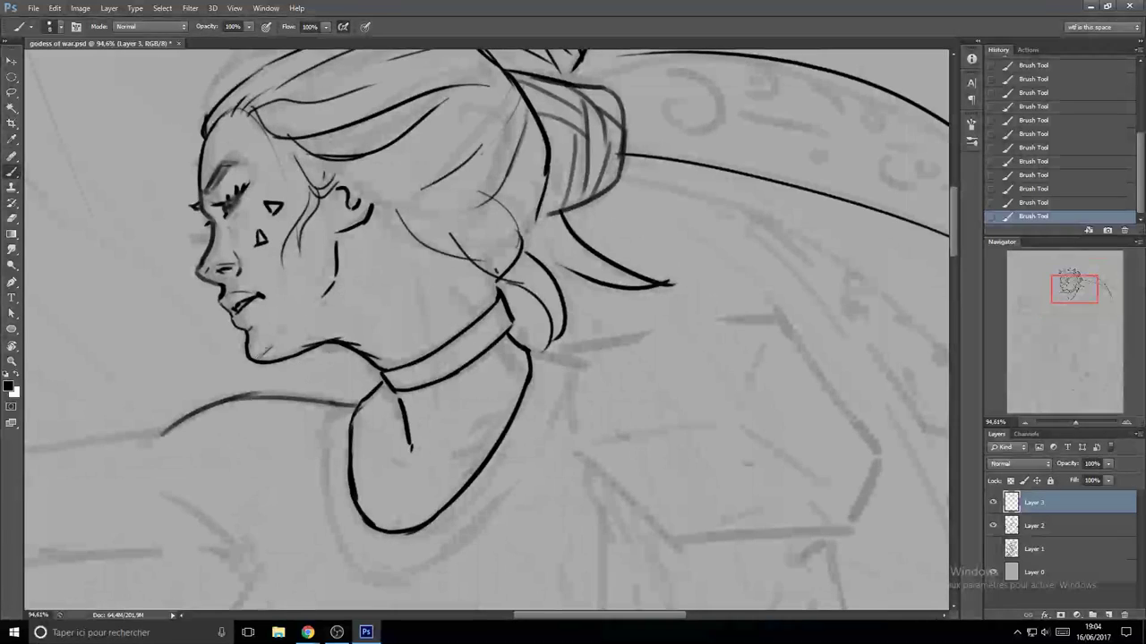
scroll(322, 268, "down", 3)
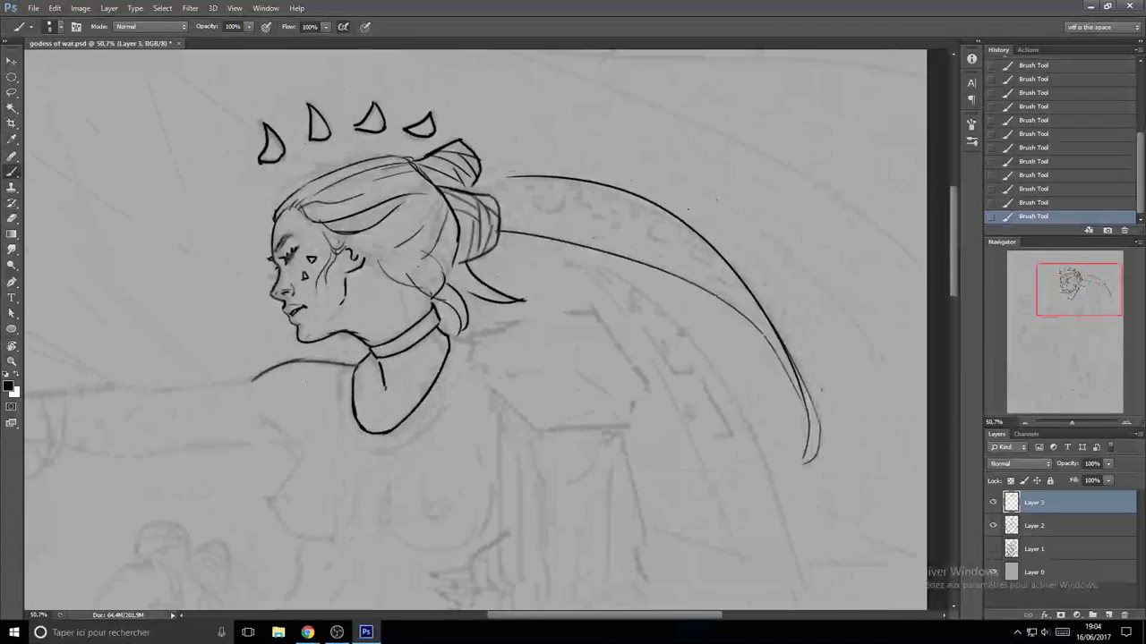
scroll(349, 242, "up", 1)
scroll(350, 237, "up", 7)
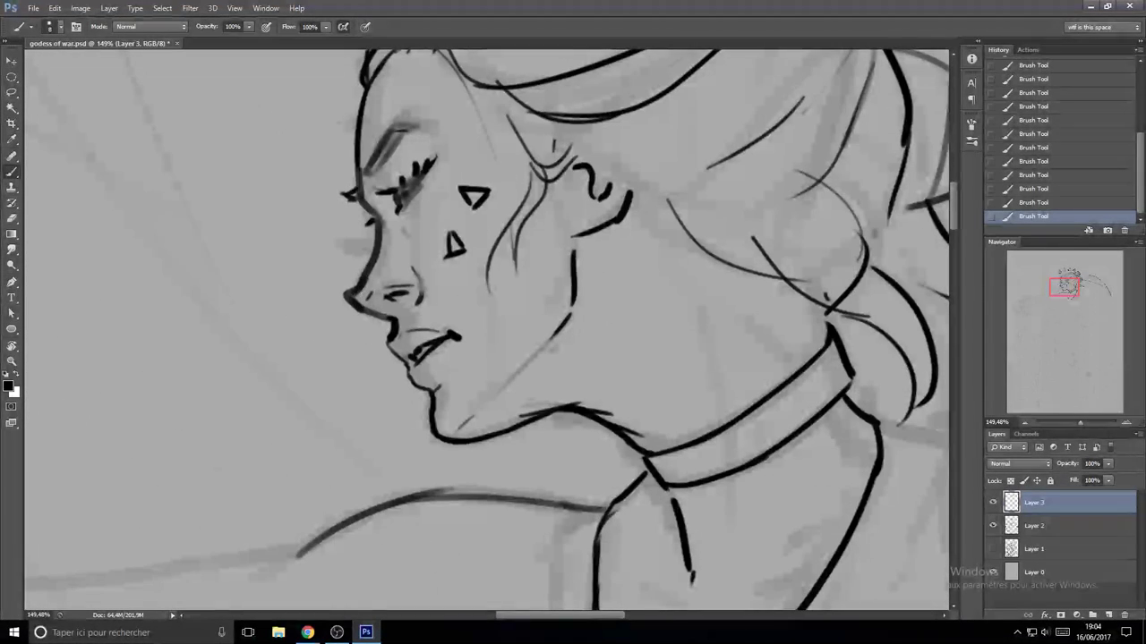
key("e")
right_click(365, 278)
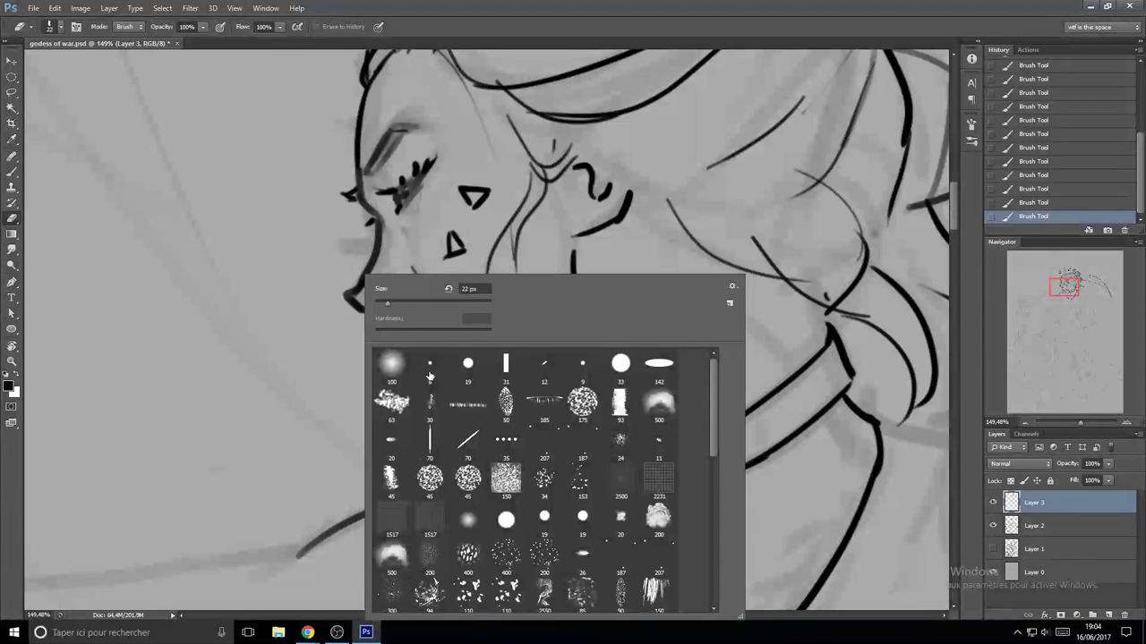
right_click(345, 270, "alt")
left_click_drag(381, 276, 351, 294)
left_click_drag(368, 288, 351, 297)
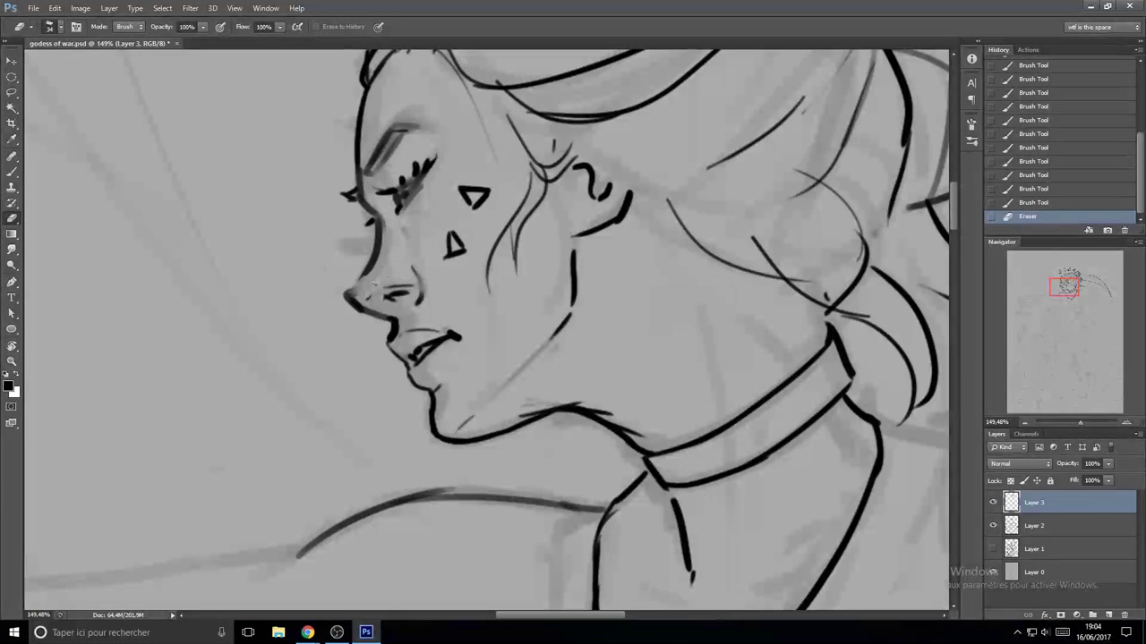
- Redraw the nose's profile line down to the tip with a 7 px brush
key("b")
right_click(368, 268)
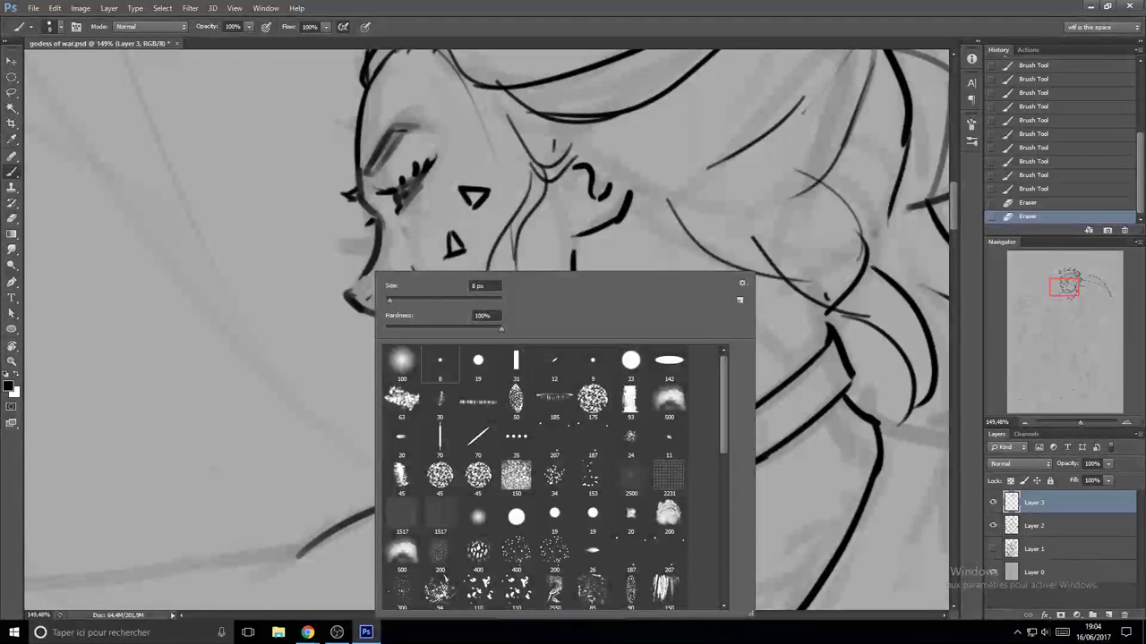
left_click(389, 302)
key("ctrl+z")
mouse_move(368, 266)
left_mouse_down()
mouse_move(346, 293)
mouse_move(394, 315)
left_mouse_up()
key("e")
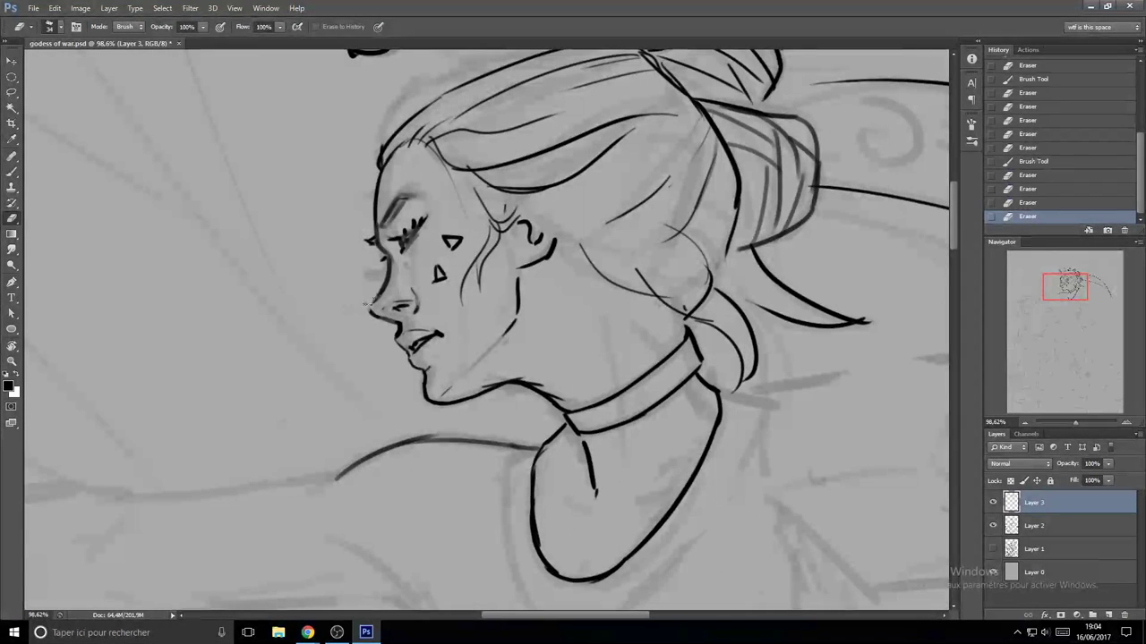
- Refine the tip and underside of the nose with short strokes, undoing rough attempts
key("b")
left_click_drag(368, 299, 381, 311)
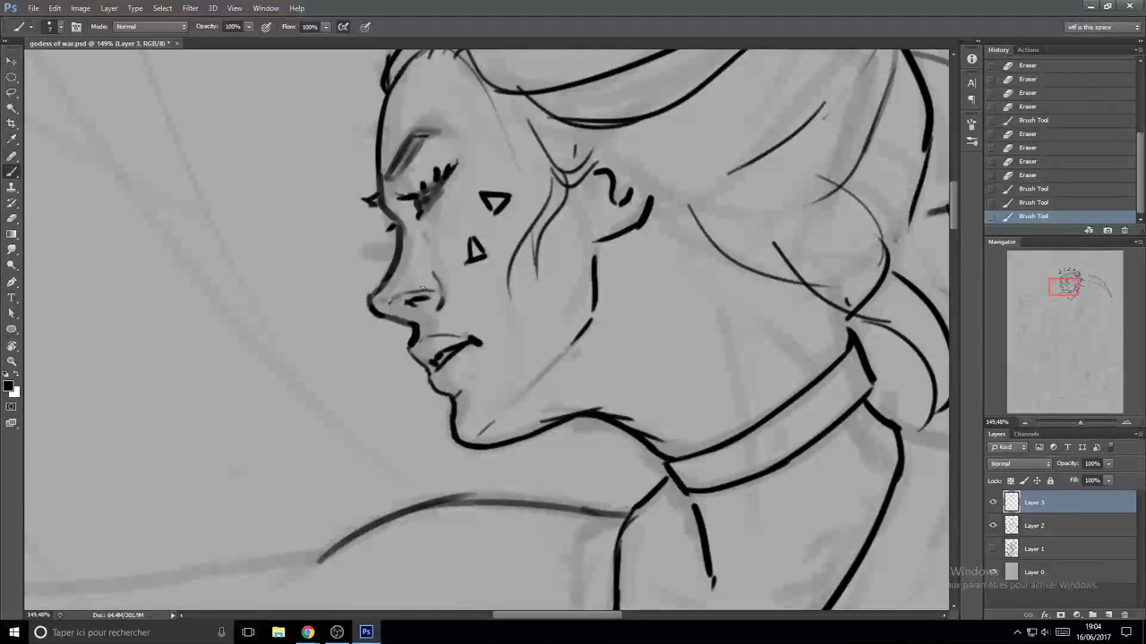
left_click_drag(376, 298, 388, 309)
key("ctrl+z")
key("ctrl+z")
mouse_move(387, 304)
left_mouse_down()
mouse_move(427, 290)
mouse_move(341, 332)
left_mouse_up()
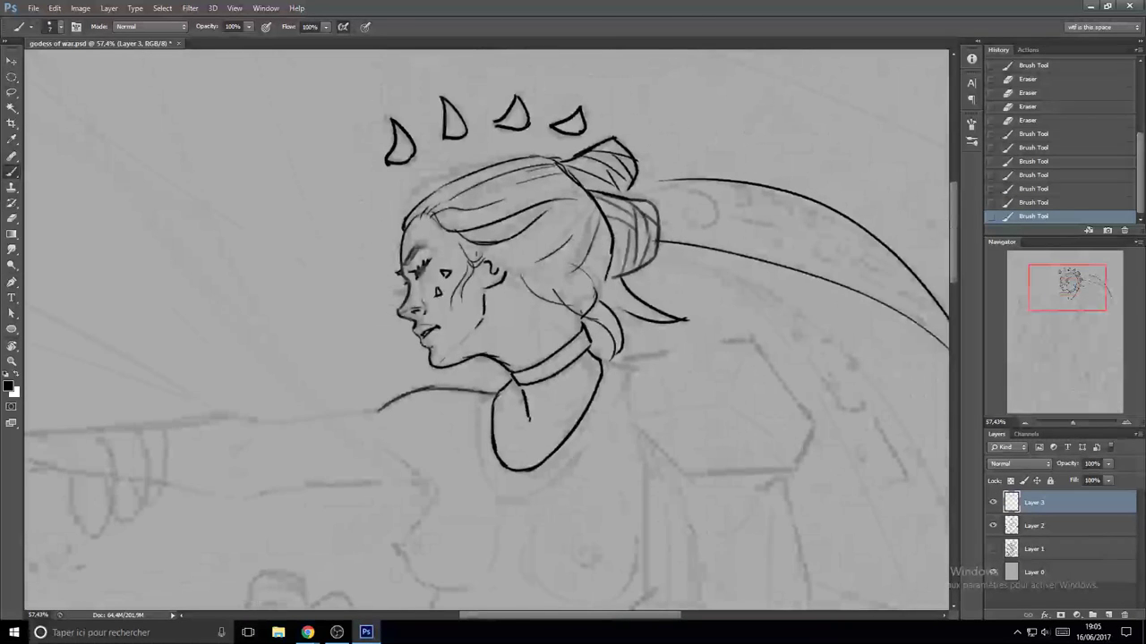
- Touch up the closed eye's lid line with short strokes, undoing the unwanted ones
scroll(415, 292, "up", 5)
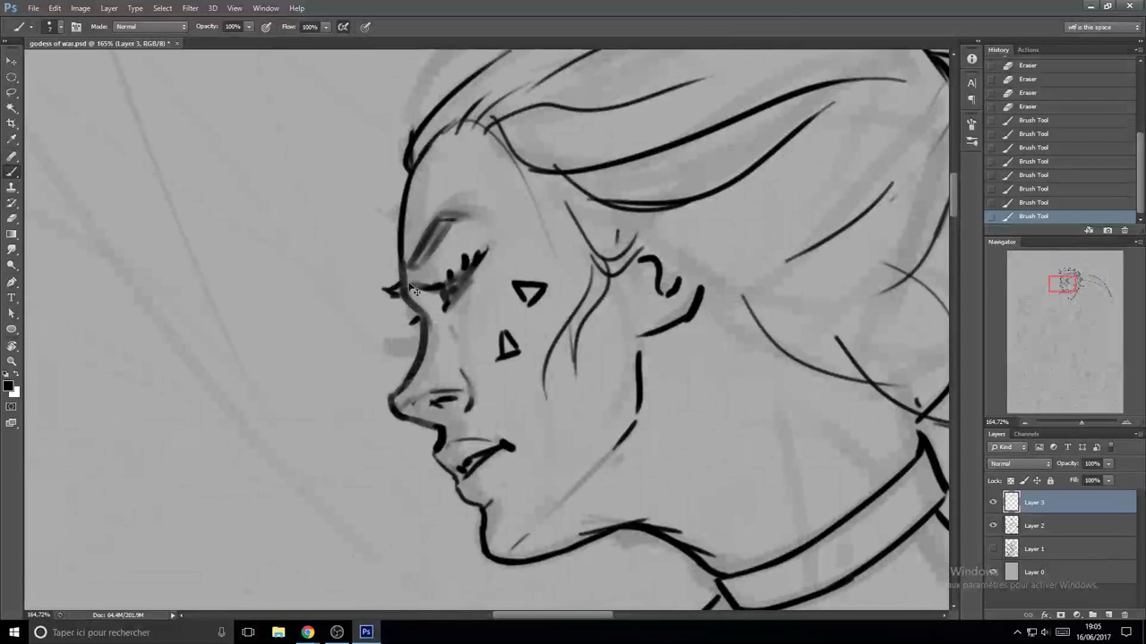
key("ctrl+z")
mouse_move(412, 284)
left_mouse_down()
mouse_move(440, 289)
mouse_move(458, 258)
left_mouse_up()
key("ctrl+z")
key("ctrl+z")
key("ctrl+z")
left_click_drag(435, 283, 457, 261)
scroll(435, 288, "down", 5)
scroll(435, 288, "up", 5)
key("ctrl+alt+z")
key("ctrl+alt+z")
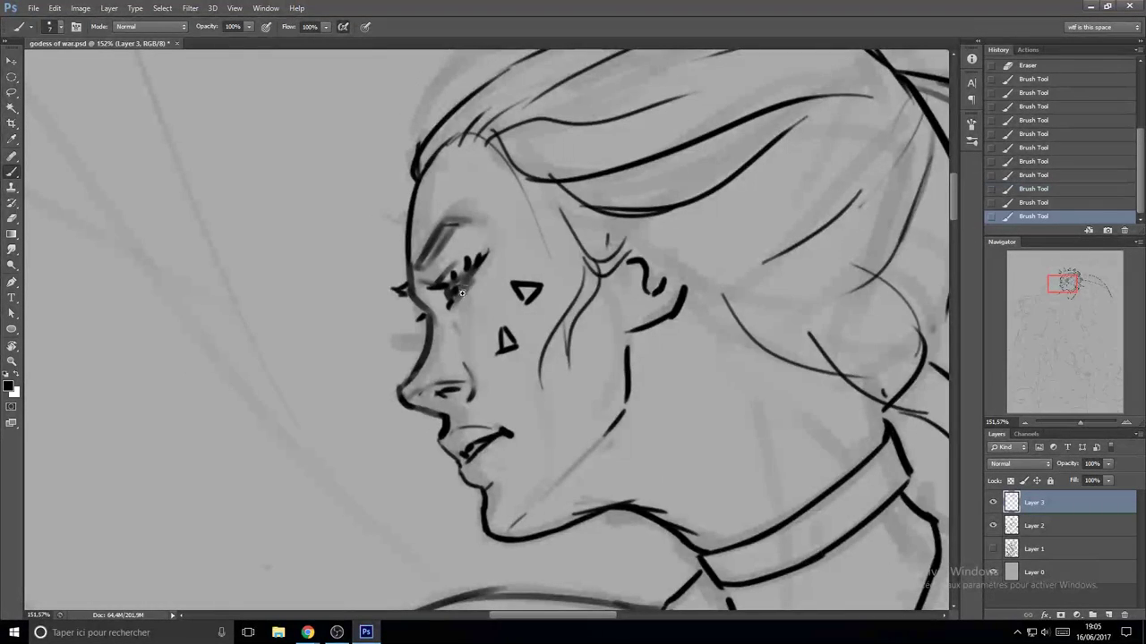
scroll(466, 292, "up", 4)
scroll(447, 273, "up", 2)
key("ctrl+z")
key("ctrl+z")
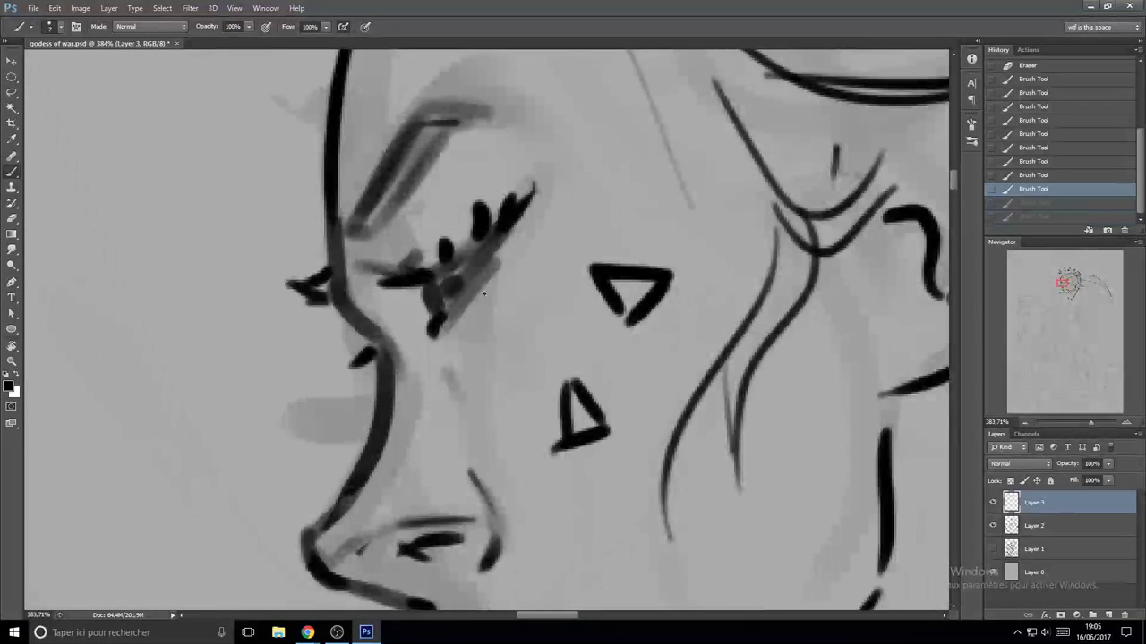
- Draw the top line of the outstretched upper arm from the shoulder to near the elbow, undoing rough attempts
scroll(452, 279, "down", 3)
scroll(444, 272, "down", 6)
scroll(346, 322, "up", 3)
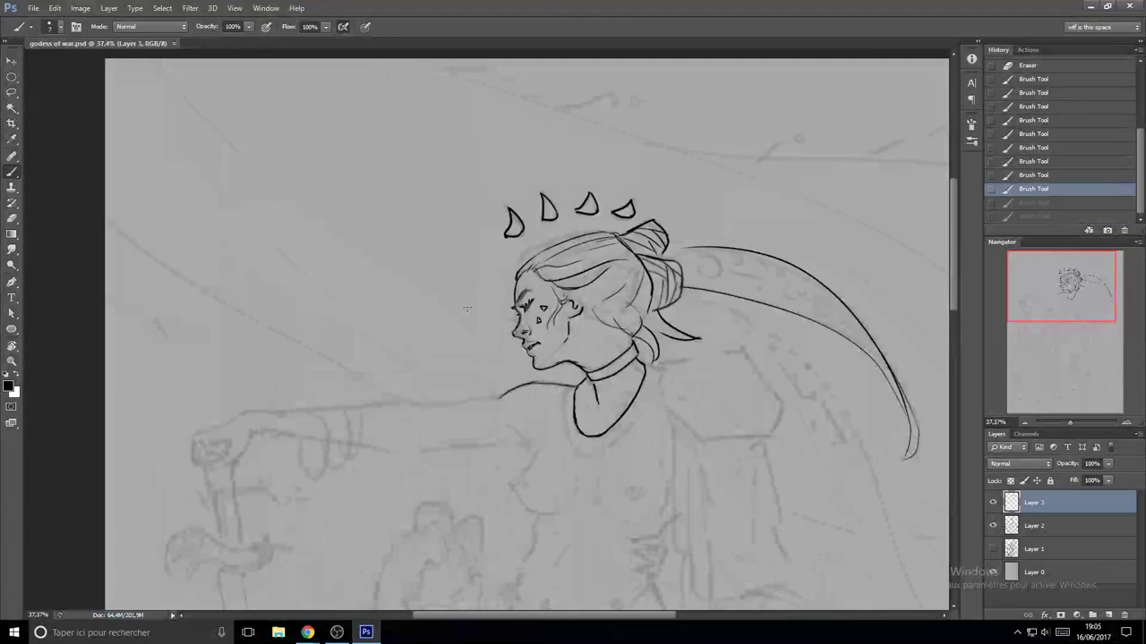
scroll(346, 322, "up", 2)
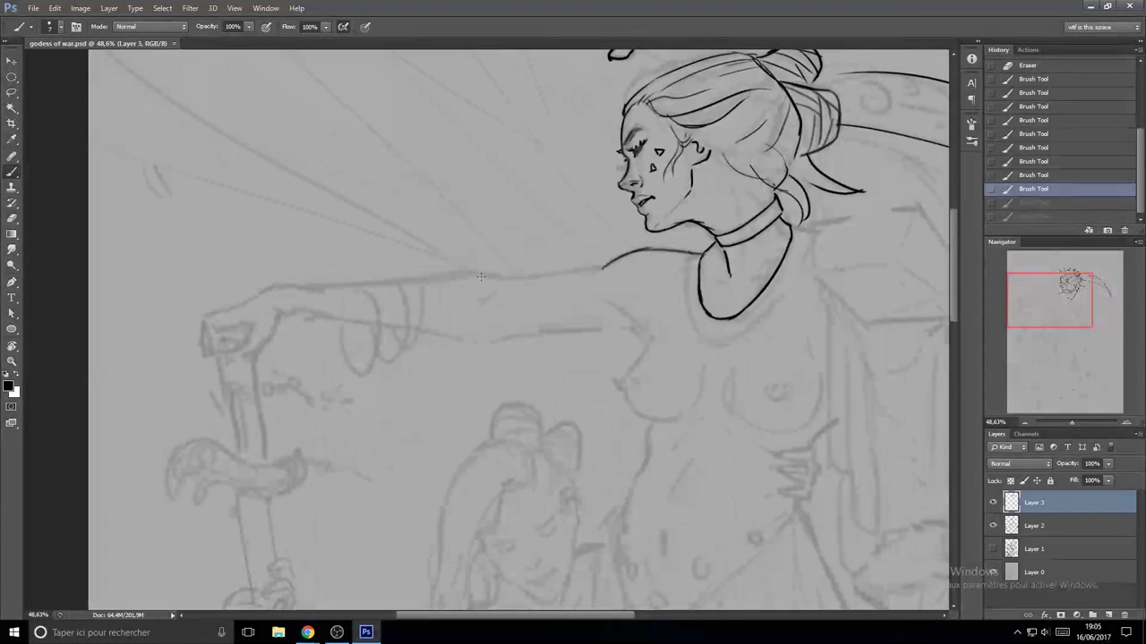
left_click_drag(477, 275, 543, 283)
key("ctrl+z")
scroll(512, 282, "up", 3)
mouse_move(466, 267)
left_mouse_down()
mouse_move(565, 278)
mouse_move(600, 257)
mouse_move(667, 256)
left_mouse_up()
key("ctrl+z")
key("ctrl+z")
key("ctrl+z")
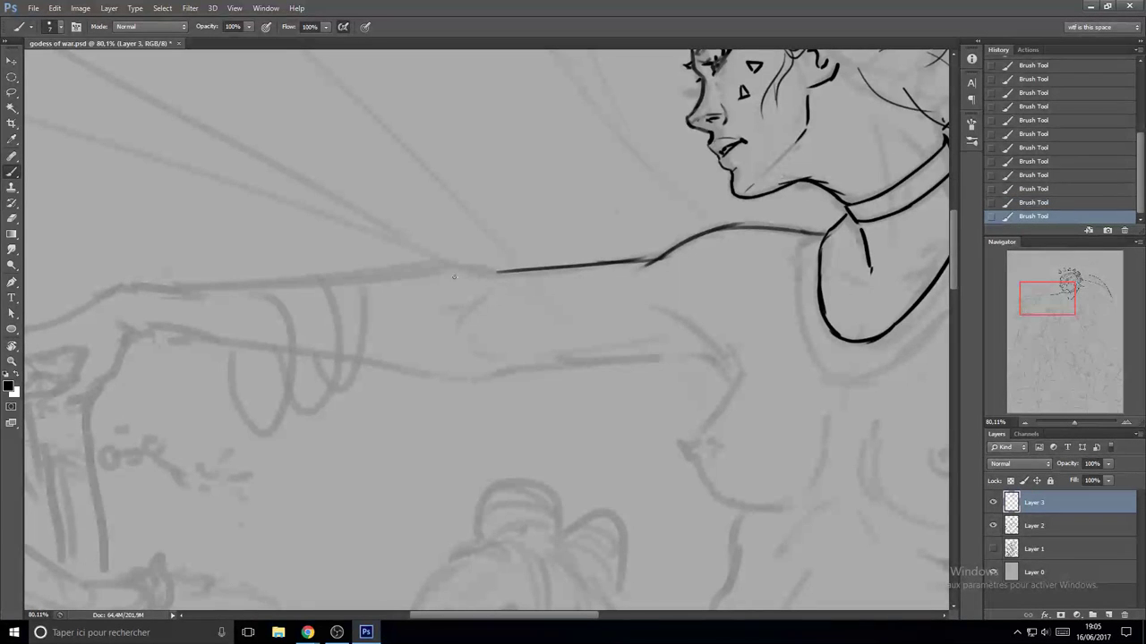
- Continue the arm's top line over the elbow and along the forearm to the wrist, undoing rough strokes
left_click_drag(482, 272, 431, 266)
left_click_drag(337, 287, 413, 313)
key("ctrl+z")
left_click_drag(184, 315, 363, 307)
key("ctrl+z")
key("ctrl+z")
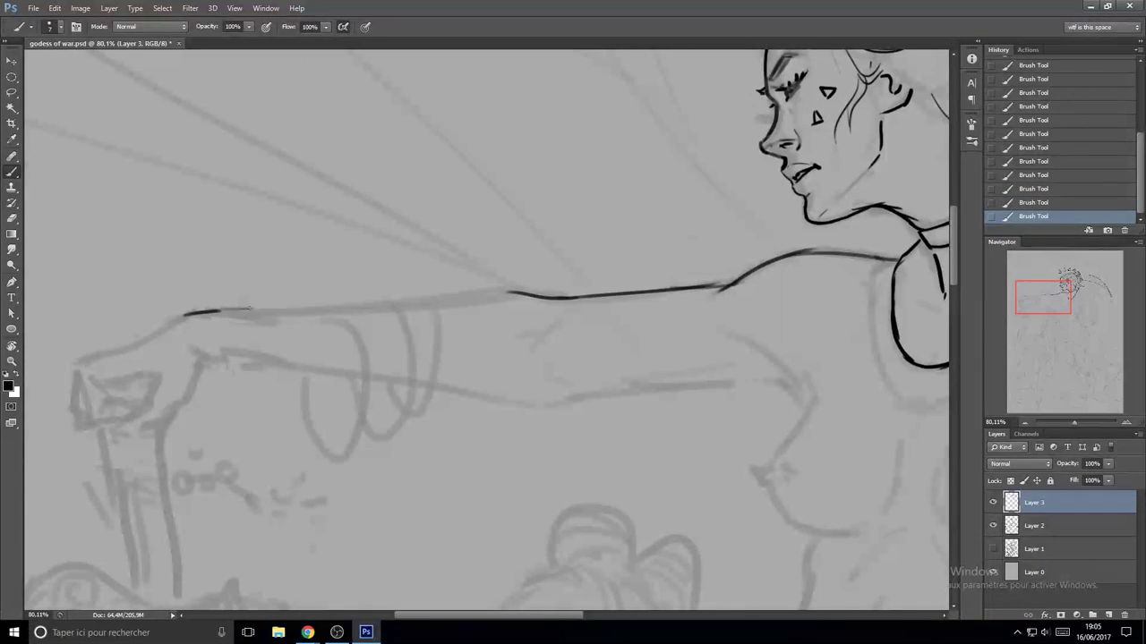
left_click_drag(220, 312, 505, 293)
key("ctrl+z")
left_click_drag(385, 307, 516, 298)
key("ctrl+z")
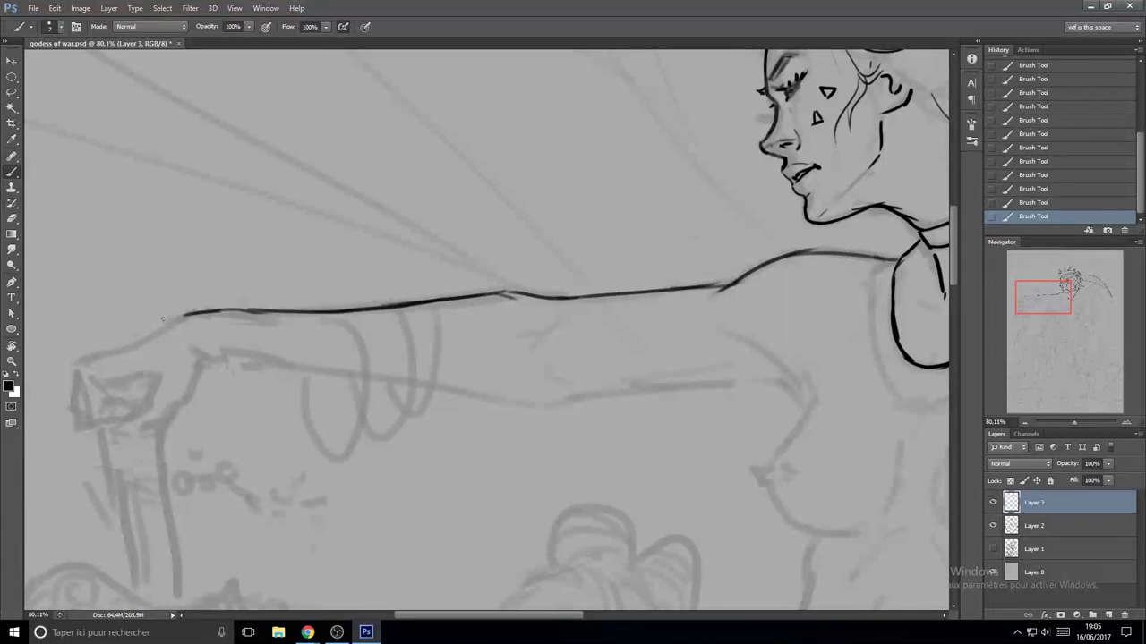
- Draw the back of the hand as a sloping line from the wrist down to the knuckles
key("ctrl+z")
mouse_move(172, 320)
left_mouse_down()
mouse_move(78, 365)
mouse_move(169, 387)
mouse_move(268, 366)
left_mouse_up()
key("ctrl+z")
key("ctrl+z")
mouse_move(317, 332)
left_mouse_down()
mouse_move(280, 343)
mouse_move(290, 385)
left_mouse_up()
key("ctrl+z")
key("ctrl+z")
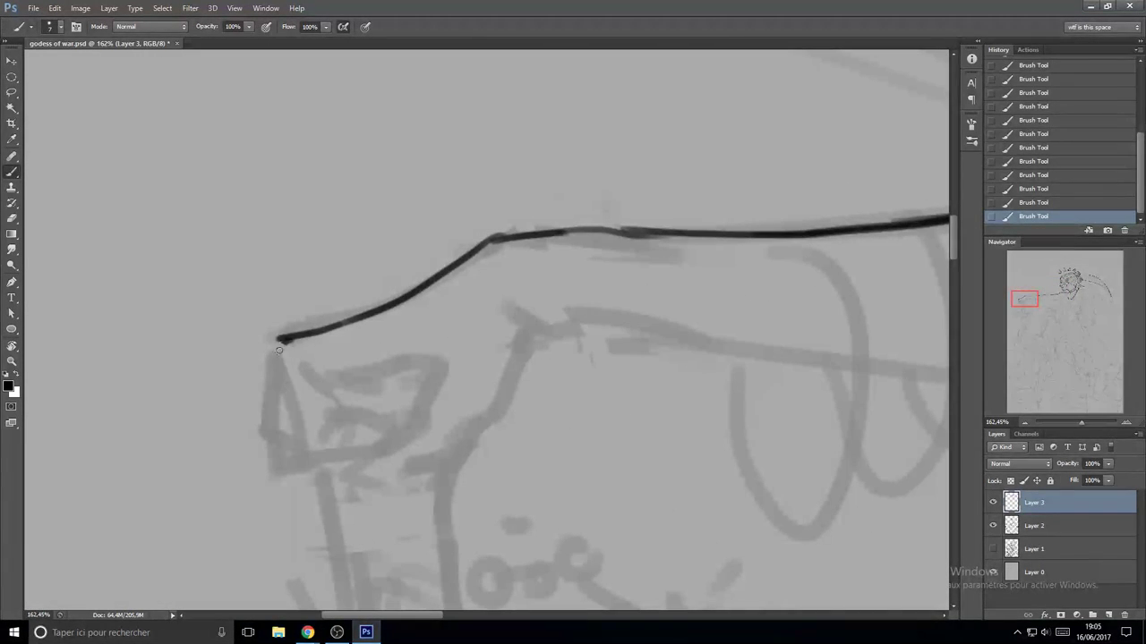
- Draw the fist's front edge and the angular line between the index finger and thumb
left_click_drag(287, 340, 283, 422)
key("ctrl+z")
left_click_drag(277, 343, 296, 445)
mouse_move(364, 387)
left_mouse_down()
mouse_move(387, 376)
mouse_move(346, 388)
mouse_move(430, 363)
mouse_move(424, 407)
mouse_move(400, 440)
left_mouse_up()
key("ctrl+z")
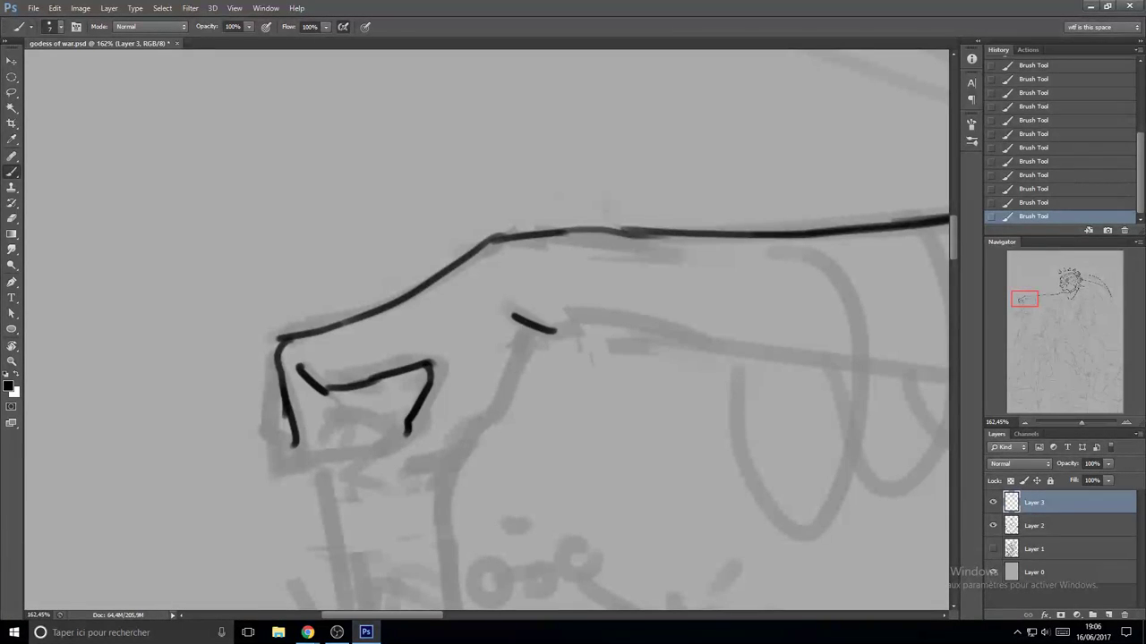
- Outline the thumb from the wrist crease down to a pointed tip, reworking the tip
left_click_drag(532, 330, 483, 427)
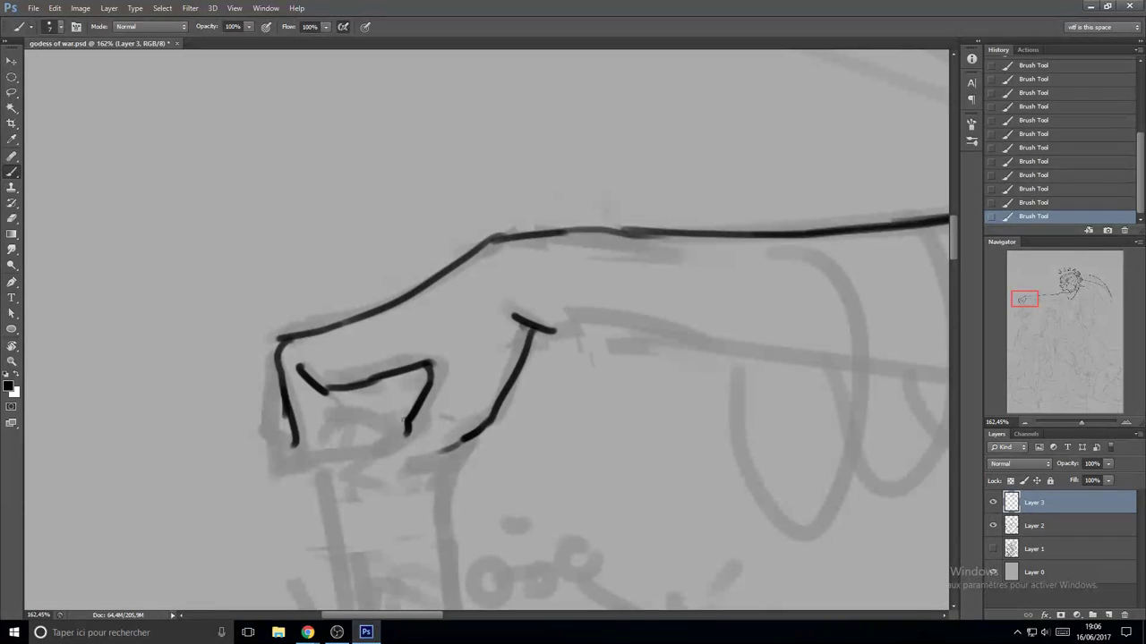
mouse_move(402, 437)
left_mouse_down()
mouse_move(382, 463)
mouse_move(429, 462)
mouse_move(461, 444)
left_mouse_up()
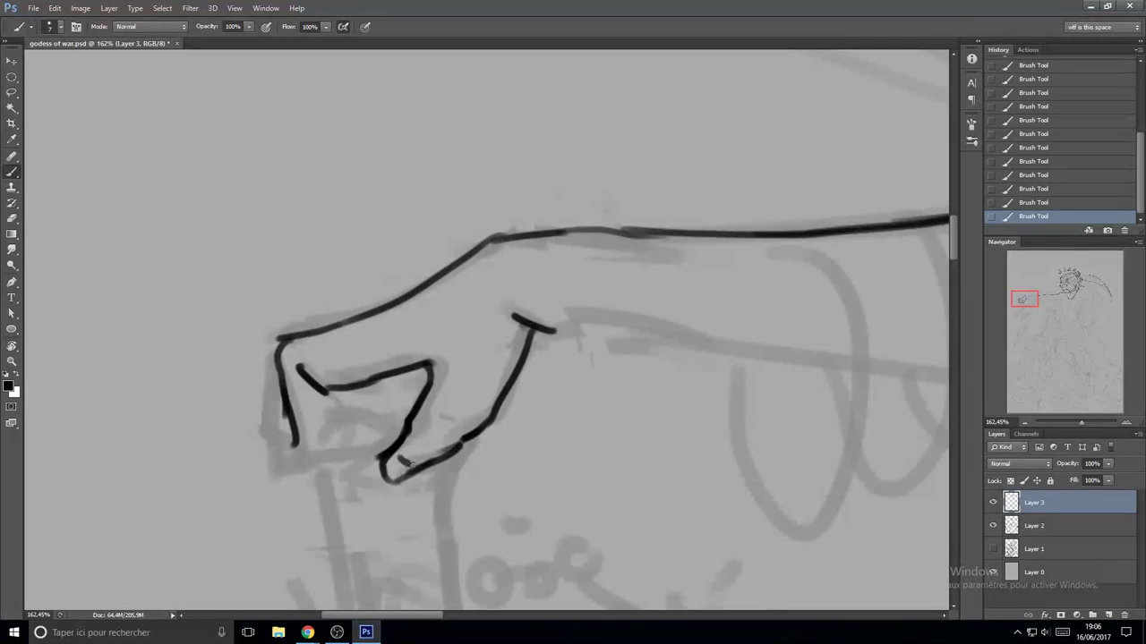
scroll(390, 474, "down", 4)
scroll(390, 474, "up", 2)
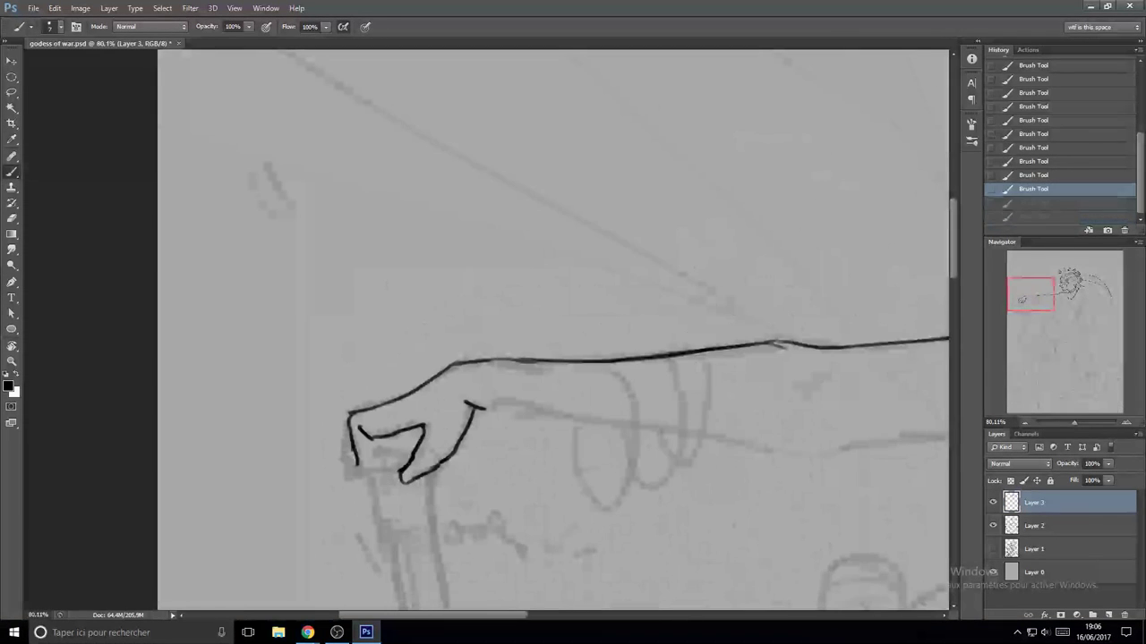
mouse_move(402, 467)
left_mouse_down()
mouse_move(416, 475)
mouse_move(396, 485)
left_mouse_up()
key("ctrl+z")
key("ctrl+z")
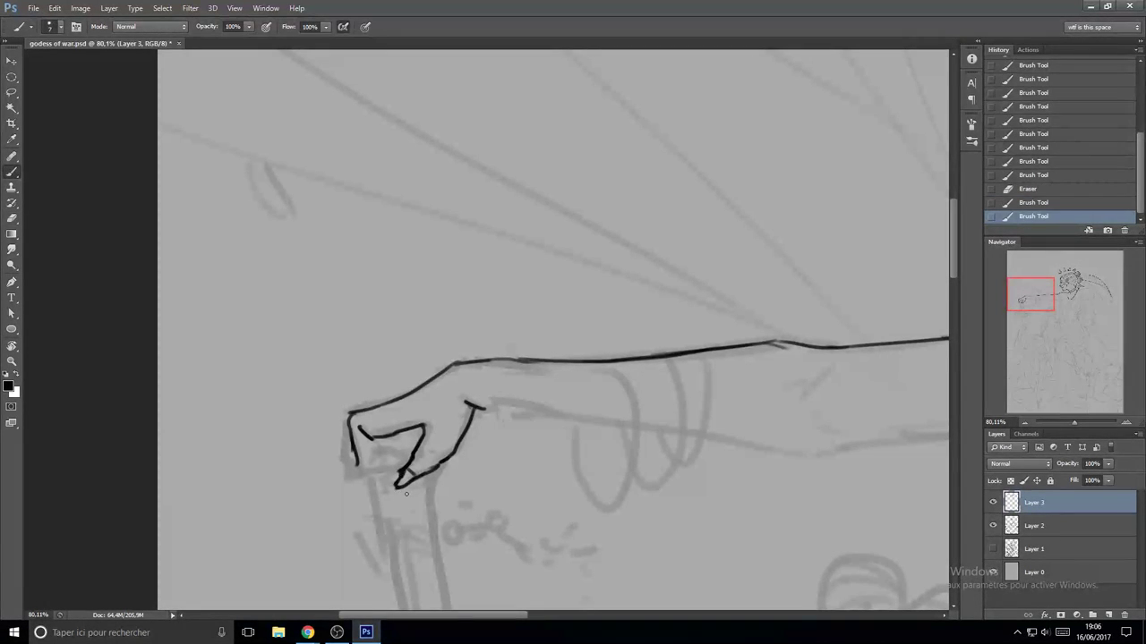
- Close the fist's lower edge, add a curved finger crease inside, and draw a second outer edge at the front
scroll(347, 503, "down", 5)
scroll(347, 502, "up", 5)
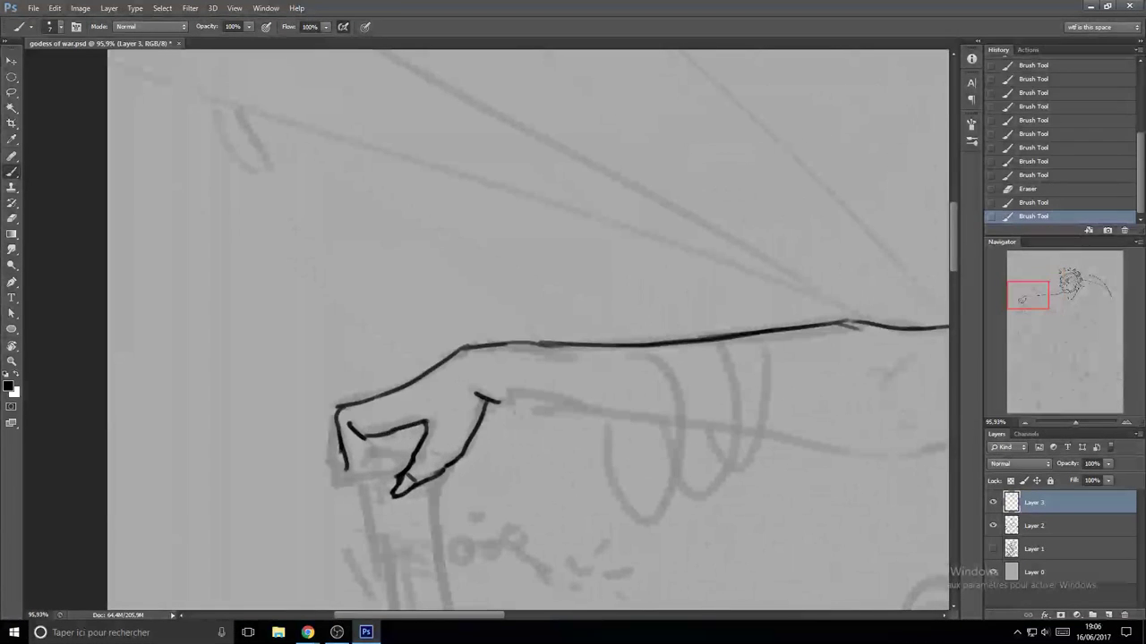
left_click_drag(349, 475, 374, 474)
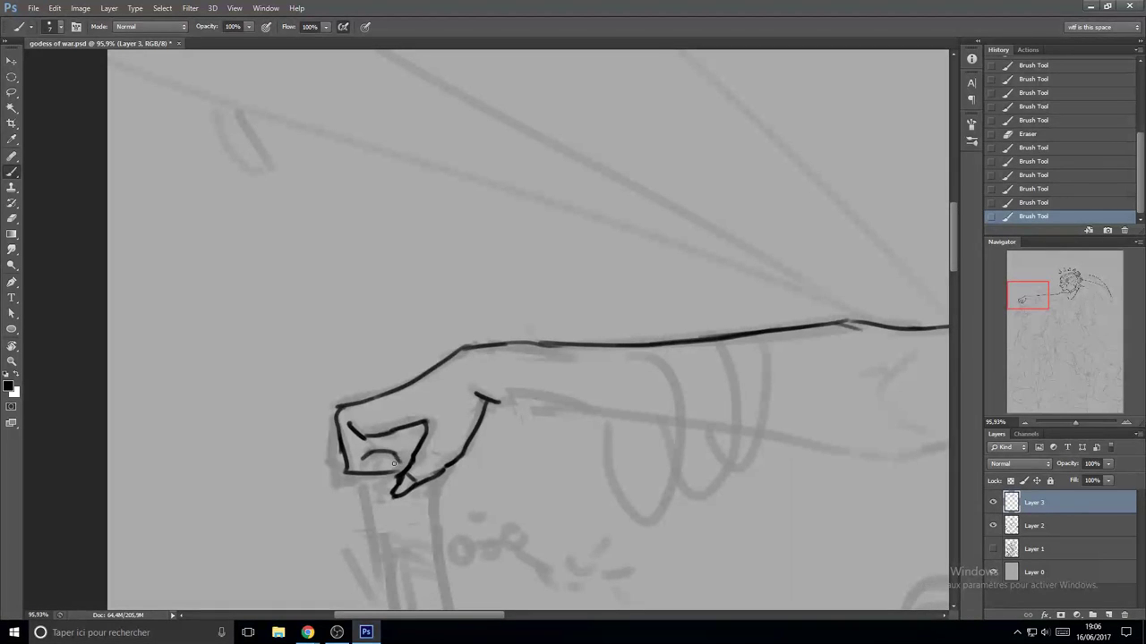
mouse_move(387, 471)
left_mouse_down()
mouse_move(369, 449)
mouse_move(342, 478)
left_mouse_up()
key("ctrl+z")
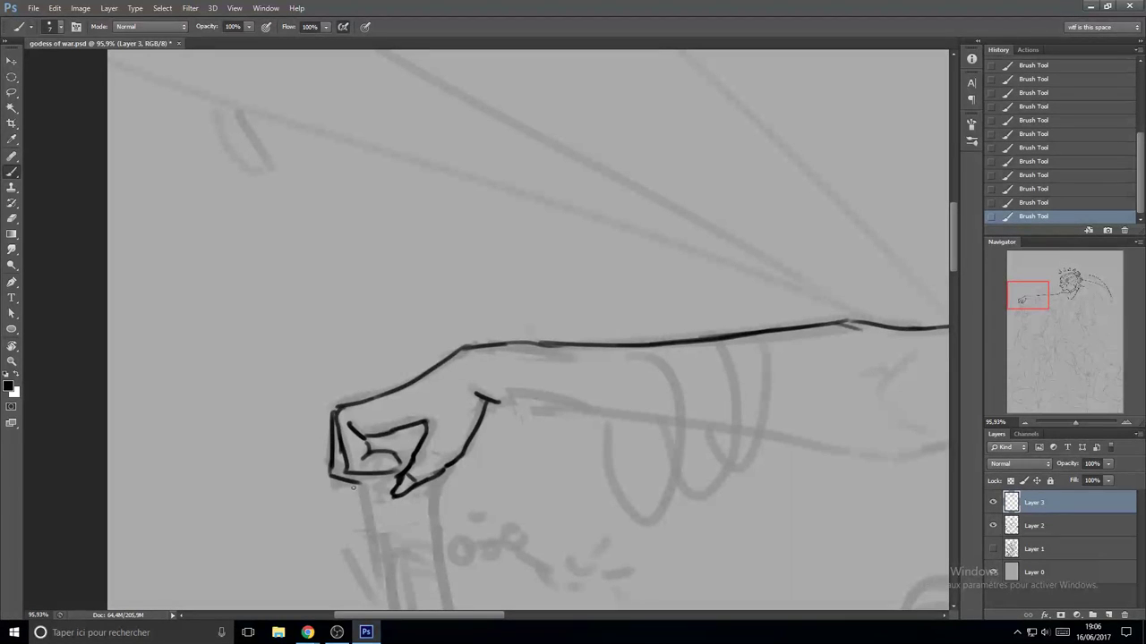
scroll(367, 485, "up", 2)
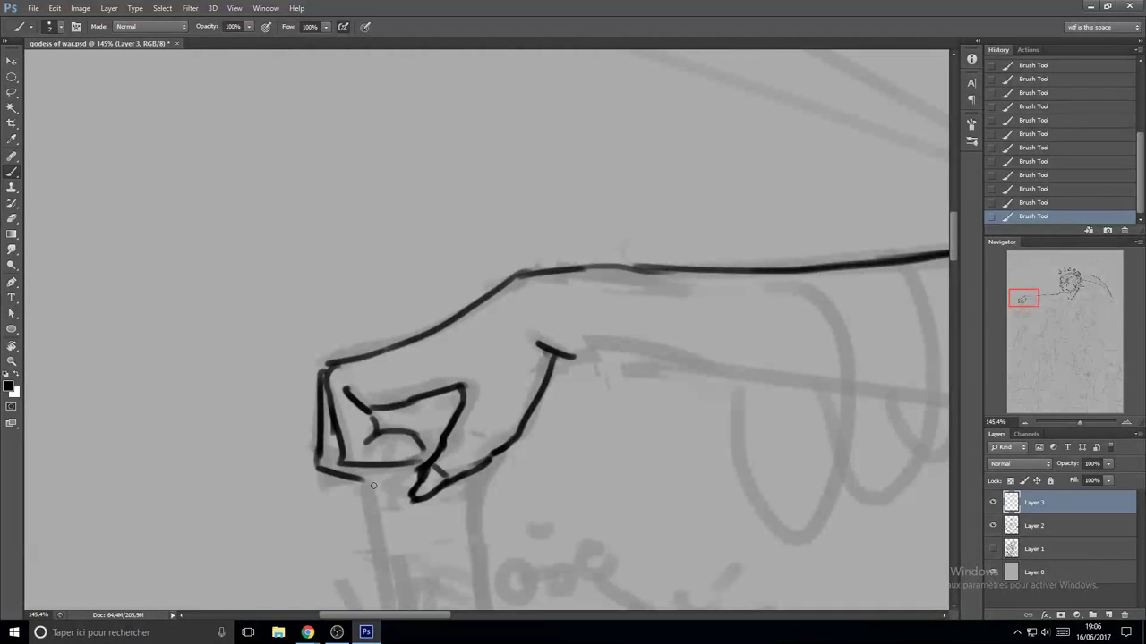
- Erase part of the curve inside the fist and redraw it as curled finger creases
scroll(376, 483, "down", 3)
scroll(377, 456, "down", 3)
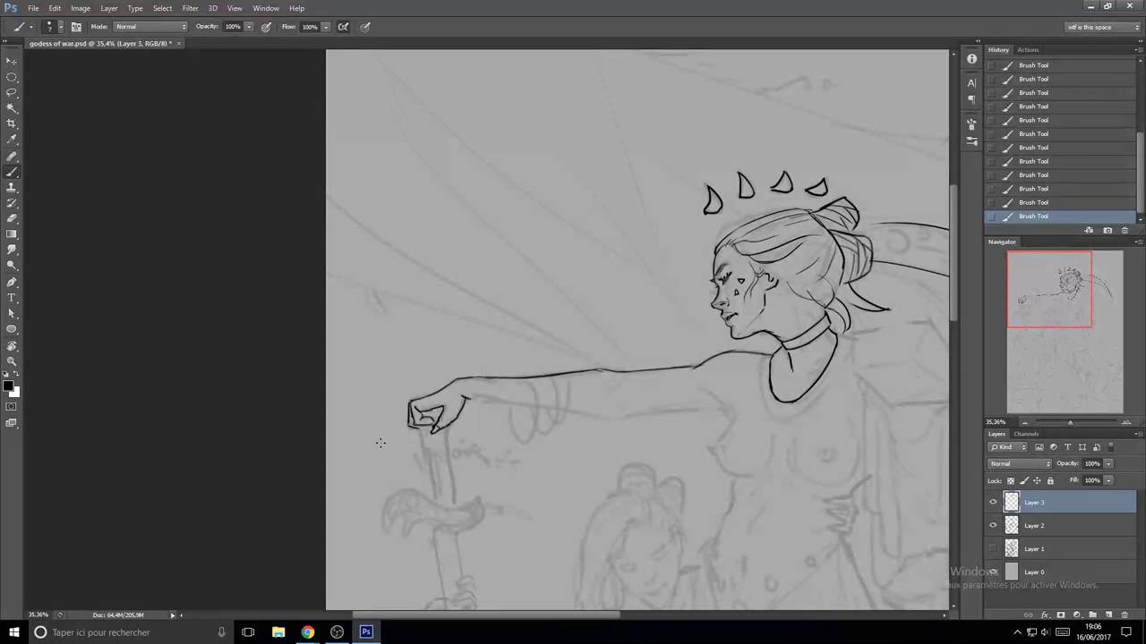
scroll(429, 438, "up", 5)
key("e")
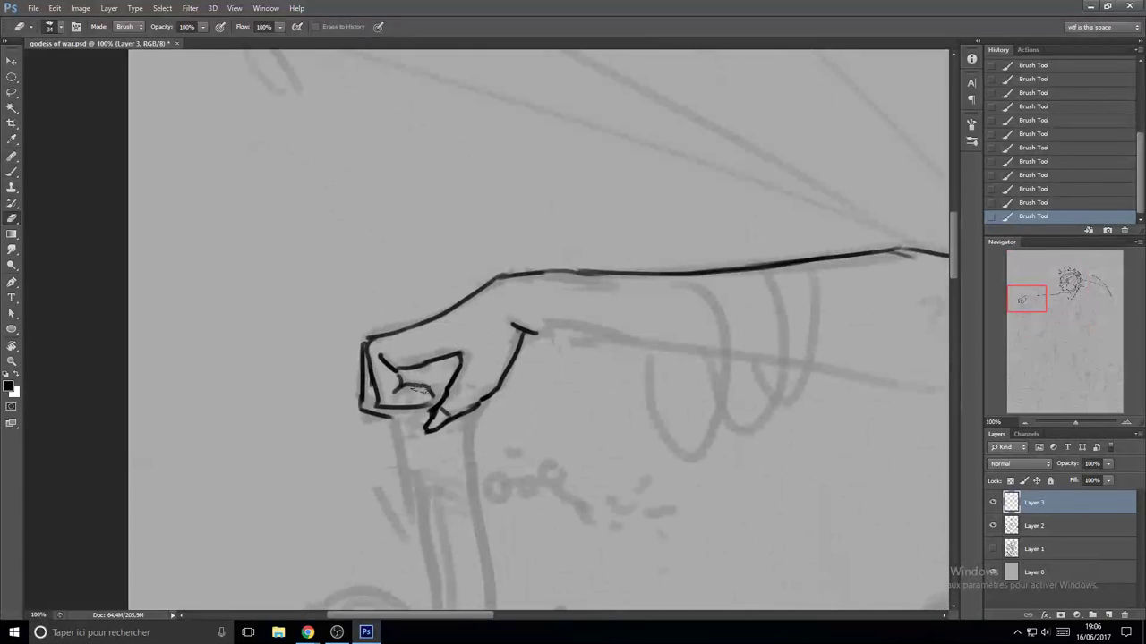
mouse_move(417, 396)
left_mouse_down()
mouse_move(431, 394)
mouse_move(421, 411)
mouse_move(418, 370)
mouse_move(454, 398)
left_mouse_up()
key("b")
key("ctrl+z")
key("ctrl+z")
left_click_drag(433, 358, 421, 381)
- Adjust the finger crease lines inside the fist, undoing the rough strokes
key("e")
key("b")
key("ctrl+z")
left_click_drag(438, 356, 355, 387)
key("ctrl+alt+z")
key("ctrl+alt+z")
scroll(430, 390, "up", 1)
- Rework the curled finger beside the thumb into a rounded hook and add a short mark beneath the fist
key("e")
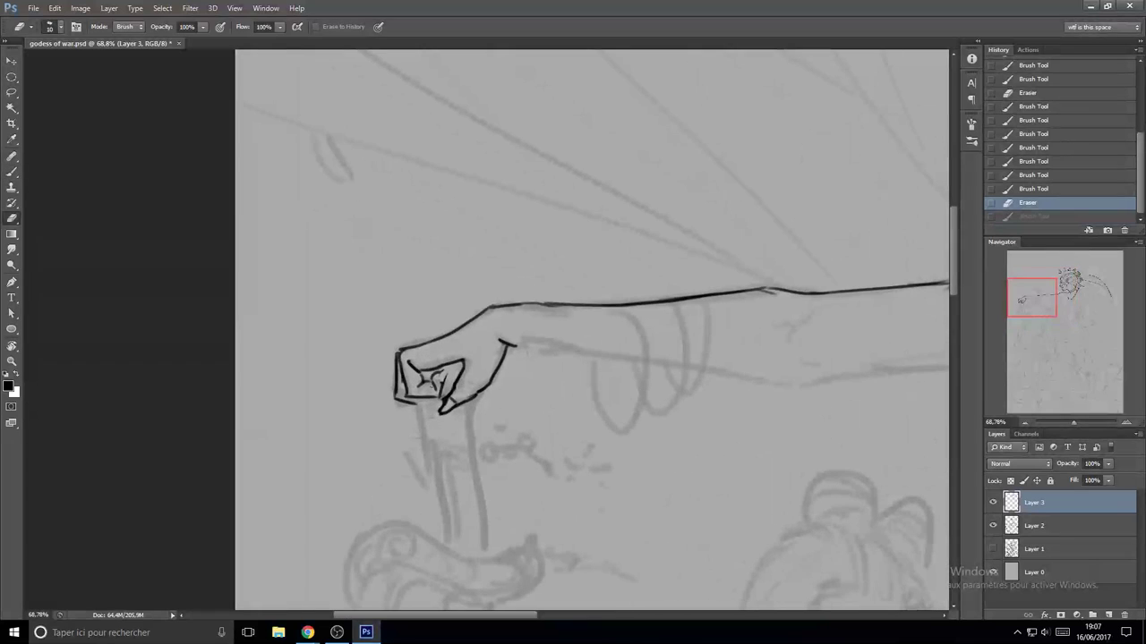
left_click_drag(438, 383, 437, 389)
key("b")
mouse_move(435, 374)
left_mouse_down()
mouse_move(440, 393)
mouse_move(430, 385)
mouse_move(425, 405)
left_mouse_up()
key("e")
key("b")
key("e")
key("b")
scroll(424, 399, "up", 1)
key("ctrl+z")
left_click_drag(431, 398, 384, 418)
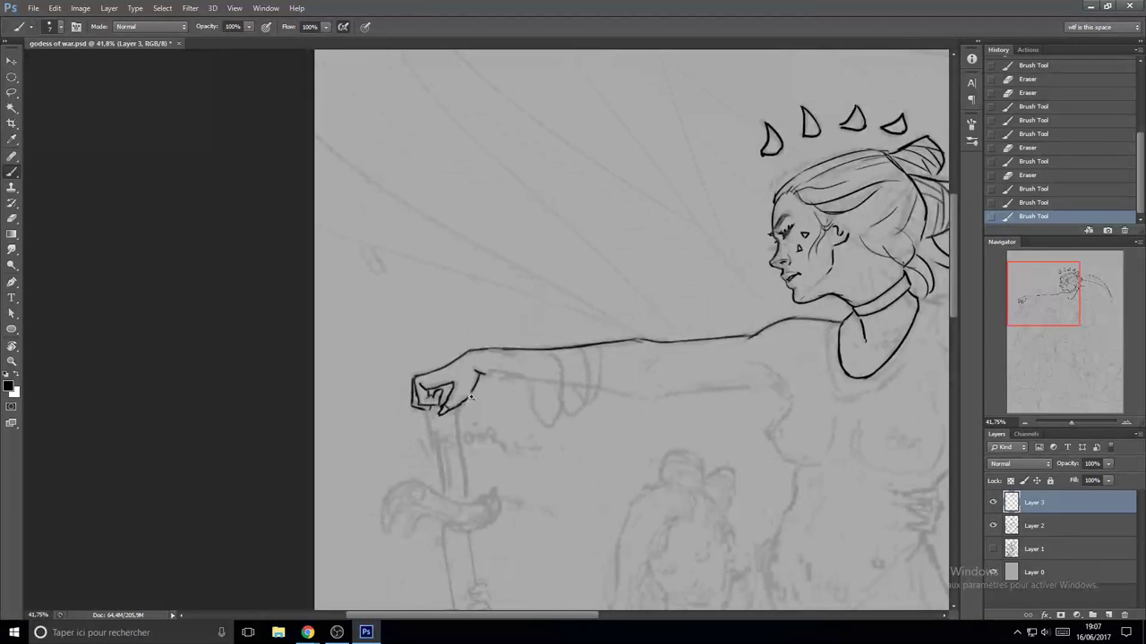
- Erase part of the line inside the fist and redraw it as short finger crease strokes
scroll(471, 397, "down", 2)
scroll(421, 398, "up", 5)
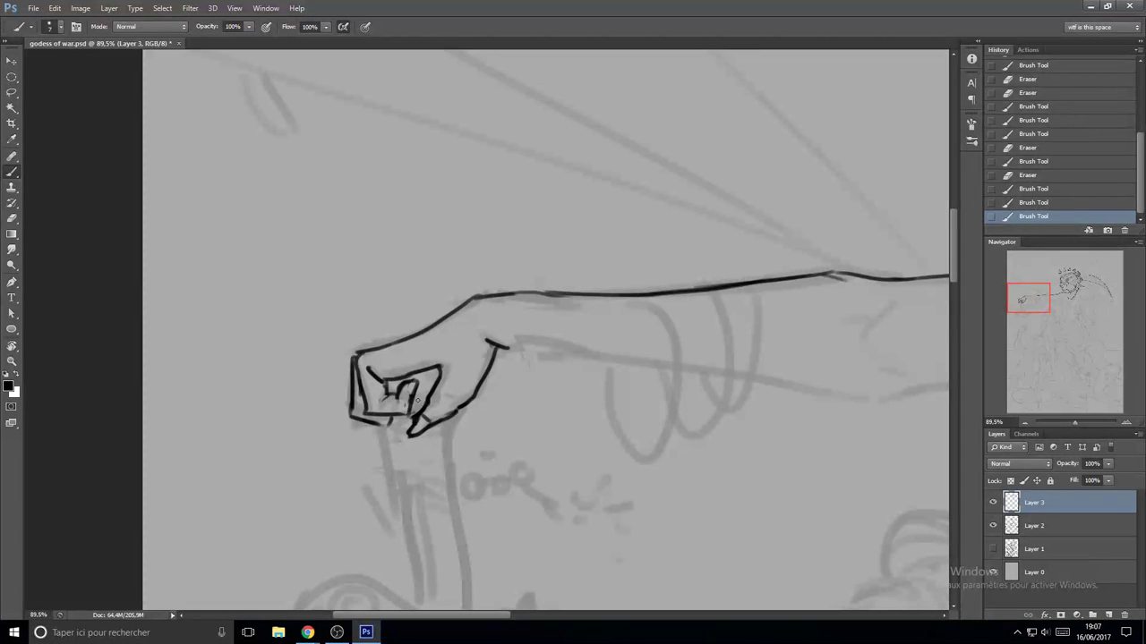
key("e")
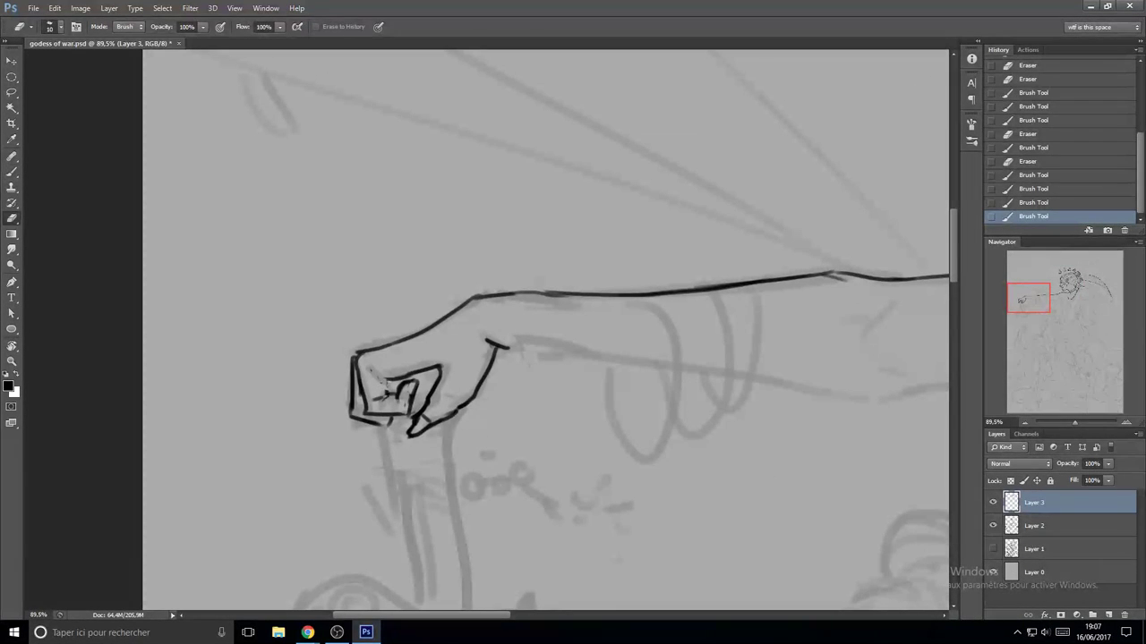
key("b")
left_click_drag(388, 379, 388, 392)
mouse_move(397, 376)
left_mouse_down()
mouse_move(384, 396)
mouse_move(400, 400)
left_mouse_up()
key("ctrl+z")
key("e")
key("b")
mouse_move(387, 391)
left_mouse_down()
mouse_move(395, 408)
mouse_move(387, 395)
left_mouse_up()
left_click_drag(390, 397, 397, 405)
- Flip the canvas horizontally and ink the underside of the outstretched forearm from the elbow to the wrist
scroll(400, 405, "down", 6)
key("ctrl+shift+h")
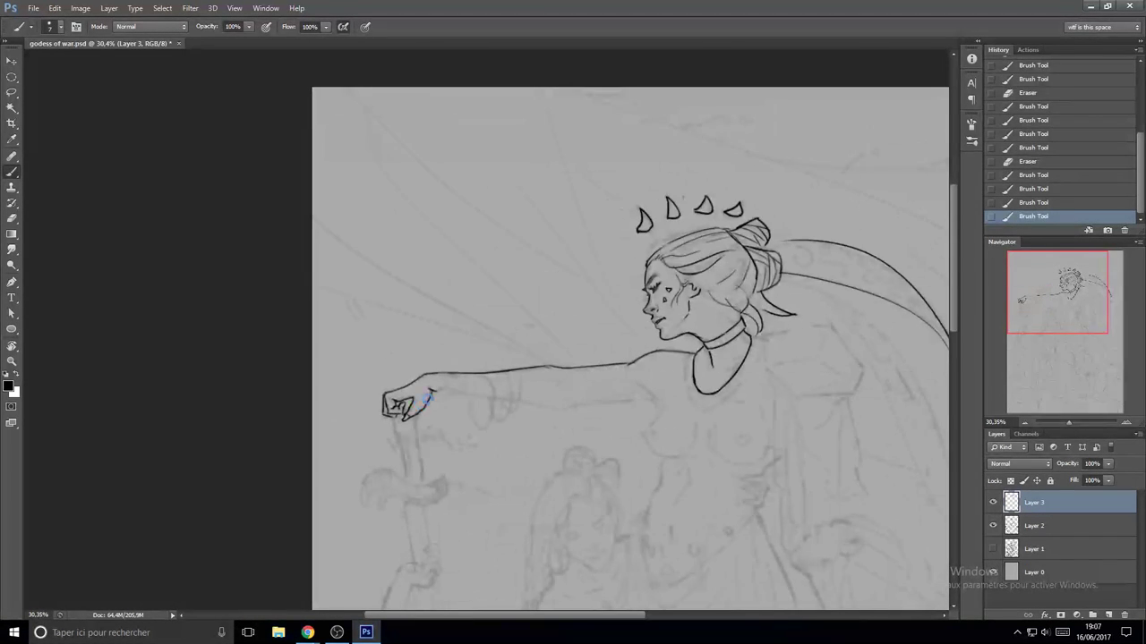
mouse_move(618, 376)
left_mouse_down()
mouse_move(256, 361)
mouse_move(385, 374)
mouse_move(458, 357)
left_mouse_up()
scroll(578, 405, "up", 6)
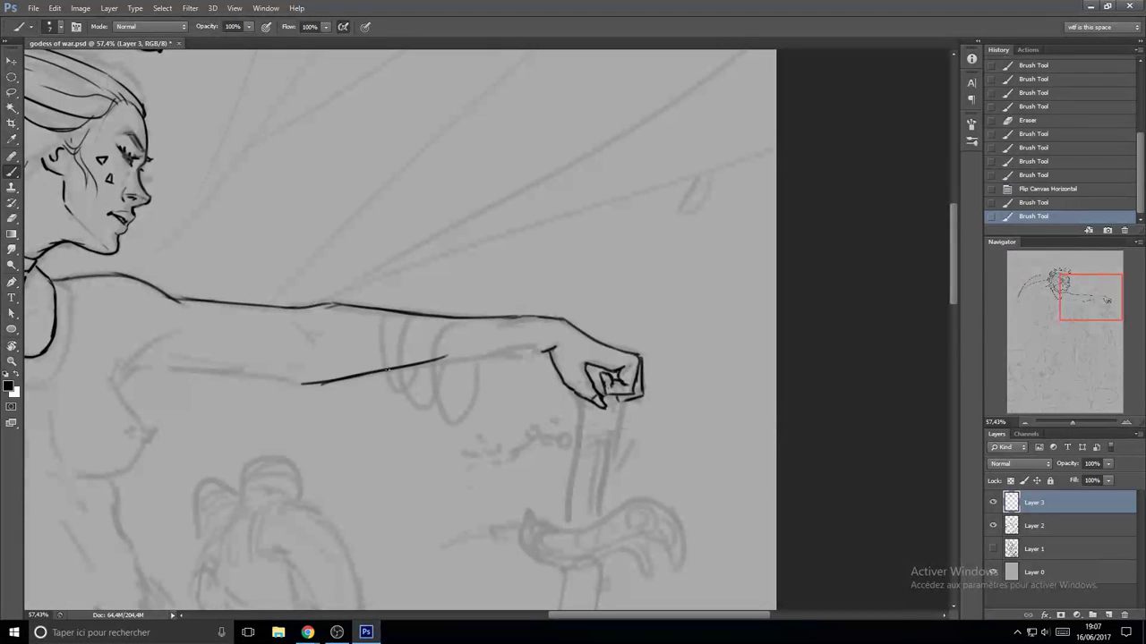
left_click_drag(374, 373, 553, 349)
key("ctrl+z")
key("ctrl+z")
left_click_drag(439, 361, 535, 352)
left_click_drag(521, 352, 550, 350)
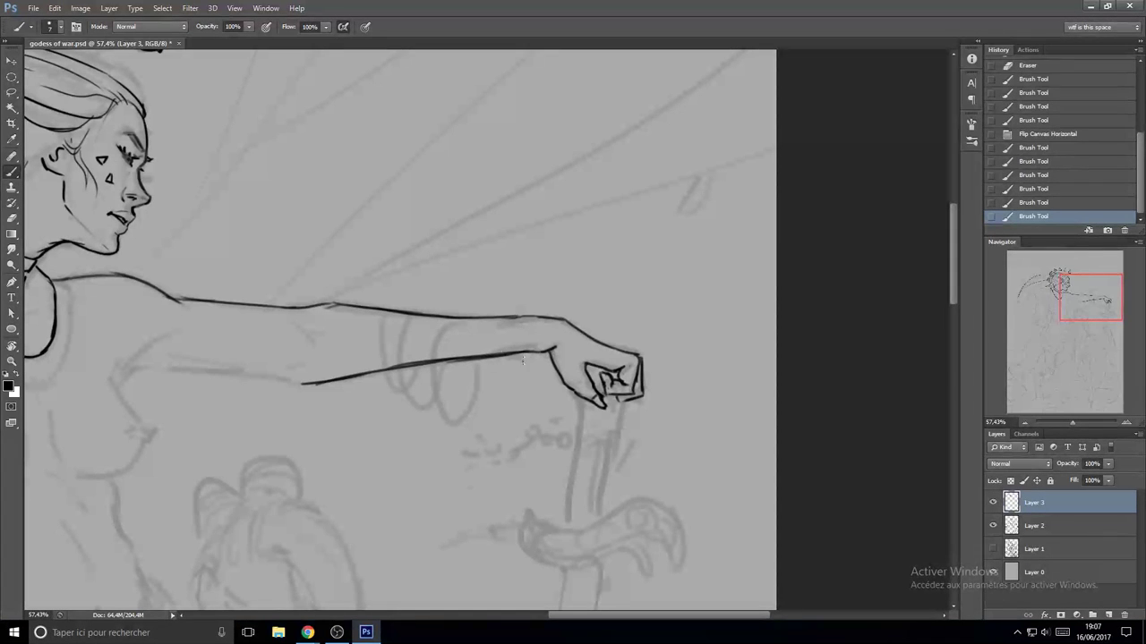
left_click_drag(321, 383, 289, 380)
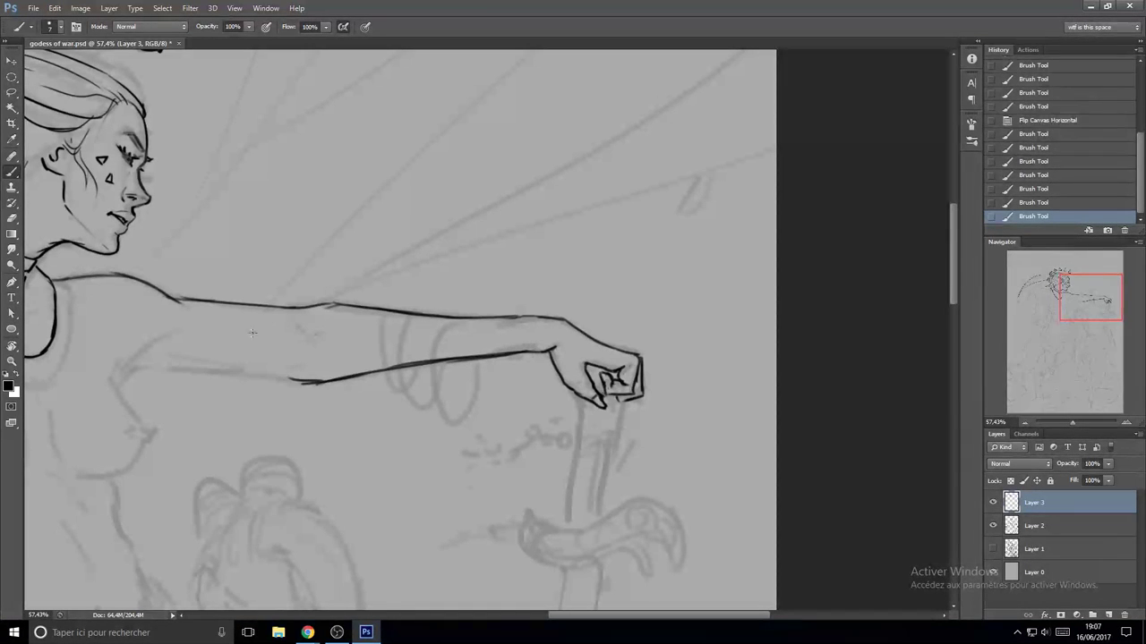
- Add short crease marks at the inner elbow and ink the armpit fold with the adjoining underside of the upper arm
mouse_move(212, 312)
left_mouse_down()
mouse_move(321, 335)
mouse_move(309, 357)
left_mouse_up()
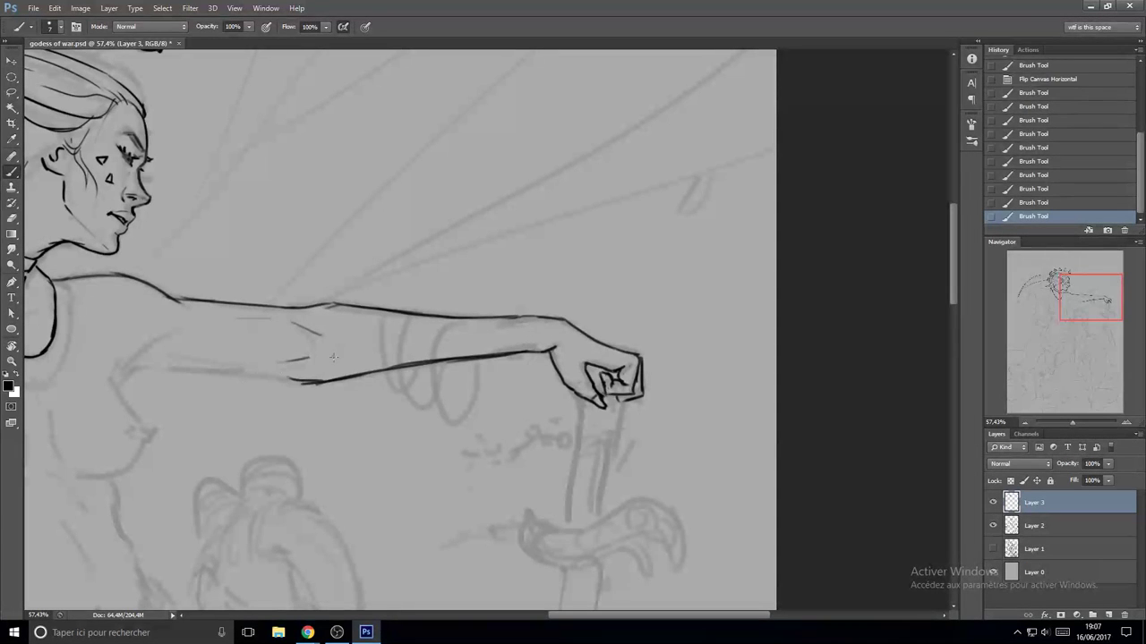
scroll(347, 351, "down", 2)
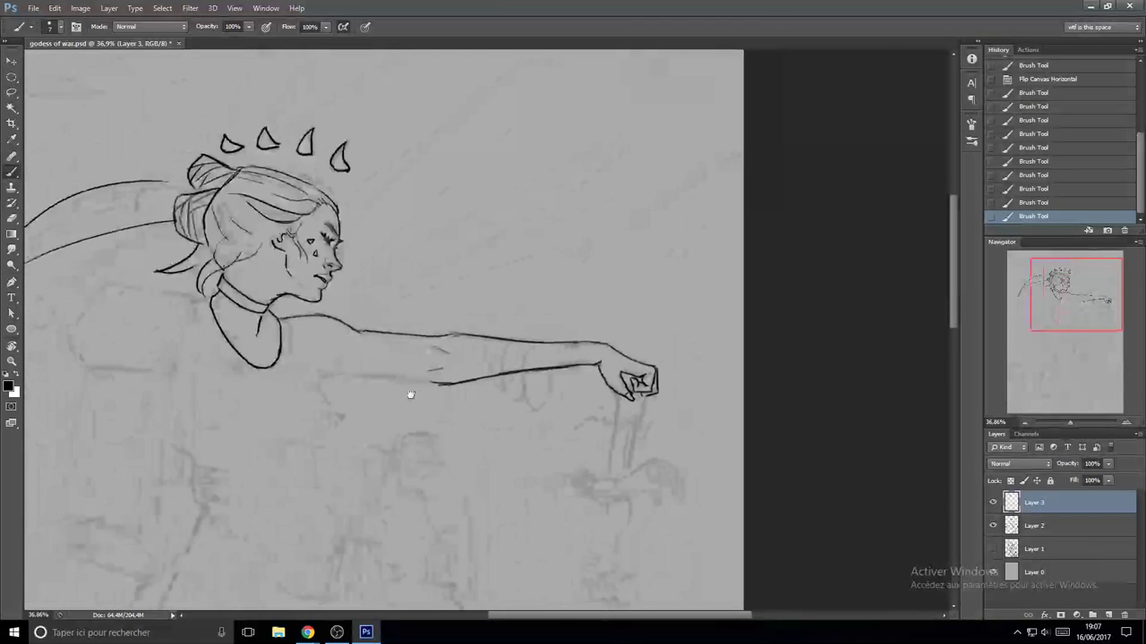
scroll(409, 396, "up", 1)
left_click_drag(358, 340, 312, 369)
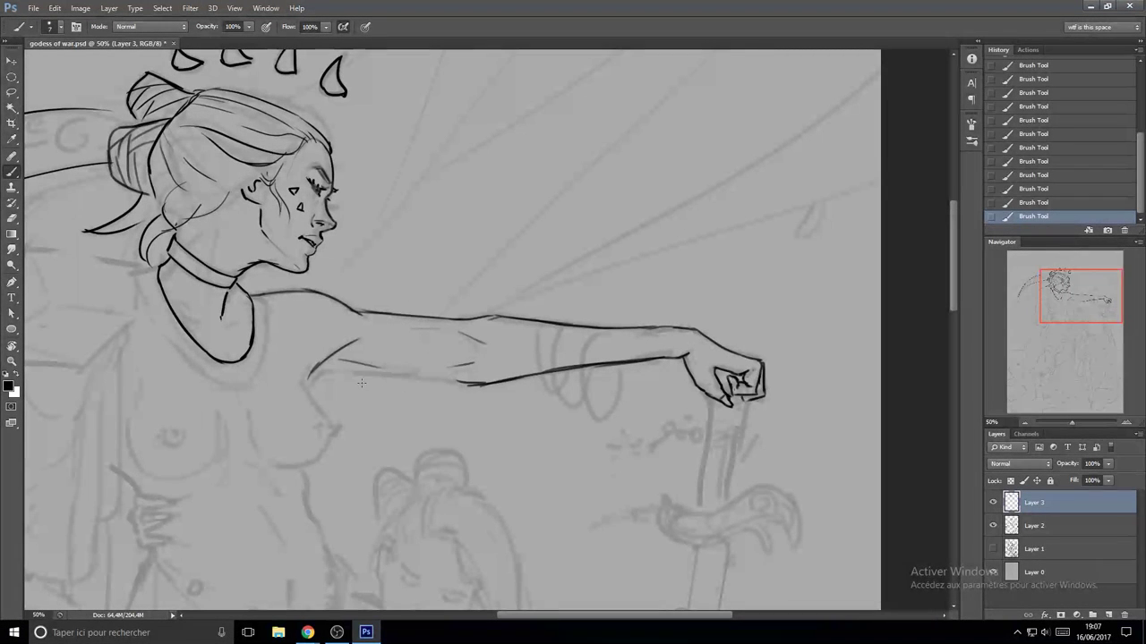
left_click_drag(317, 376, 352, 375)
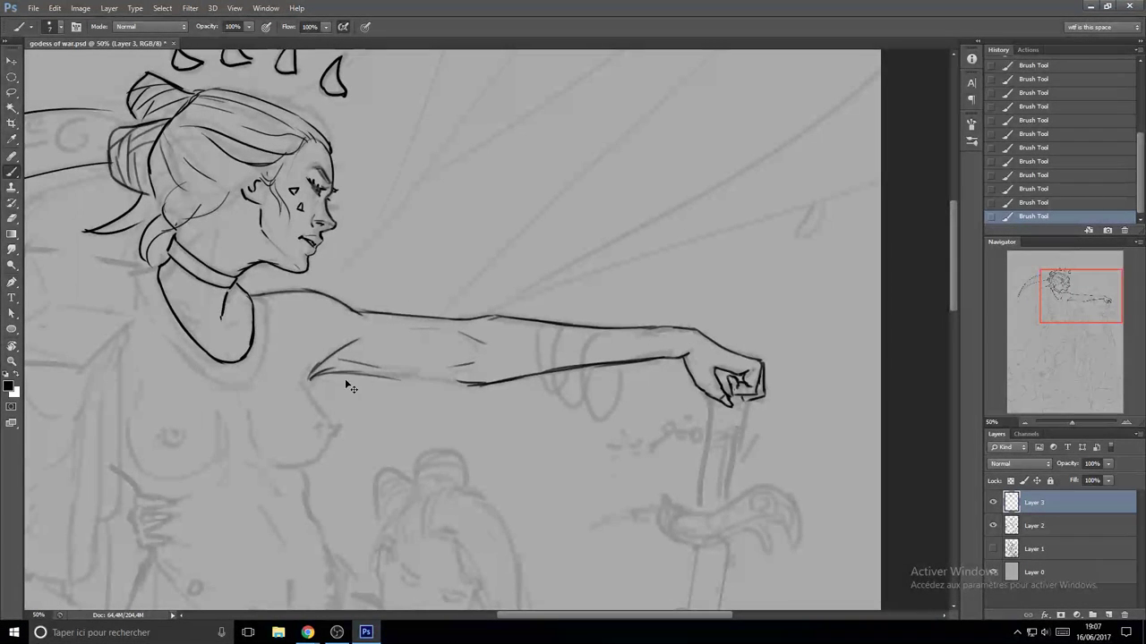